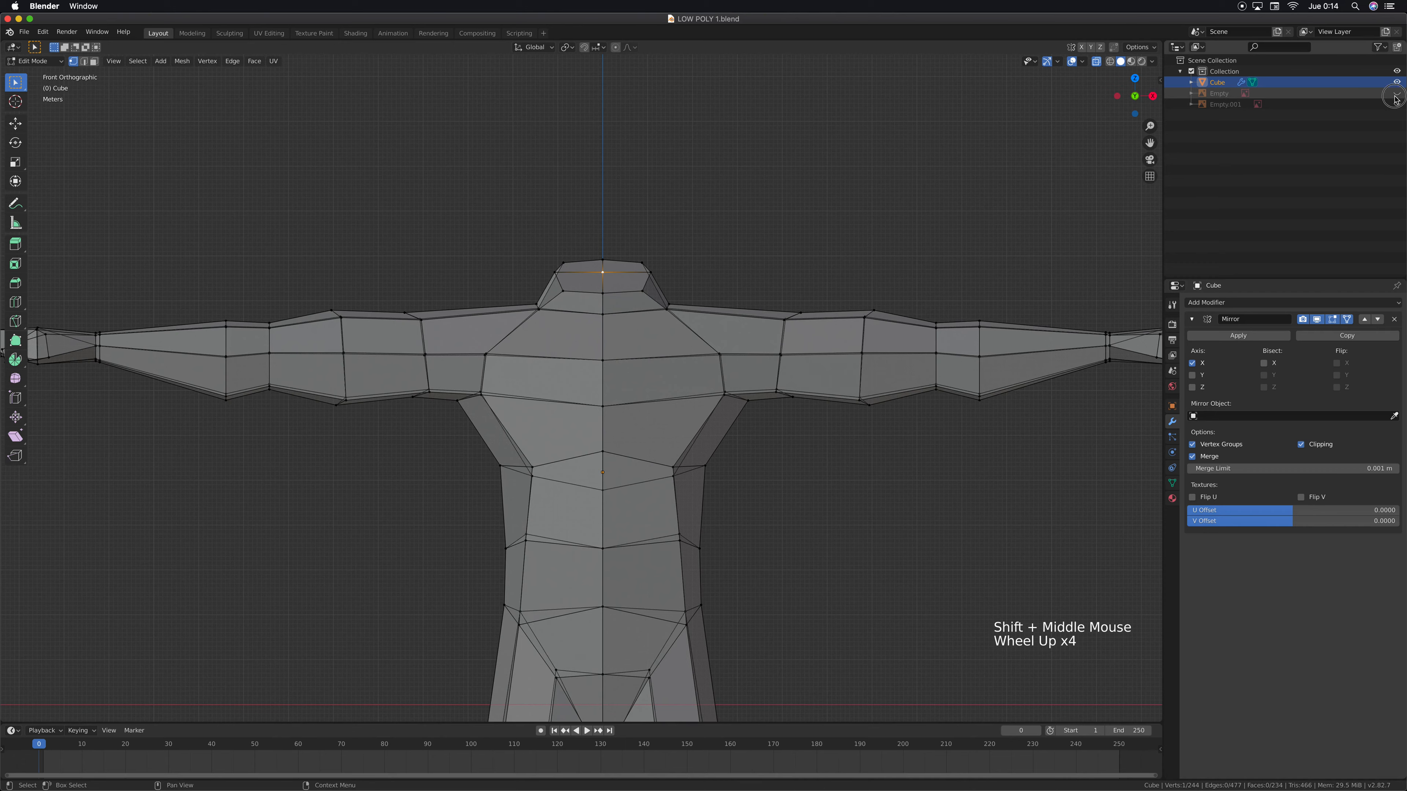
Unhide both reference image empties and check them against the mesh in the side and front views
left_click(1396, 93)
left_click(1396, 104)
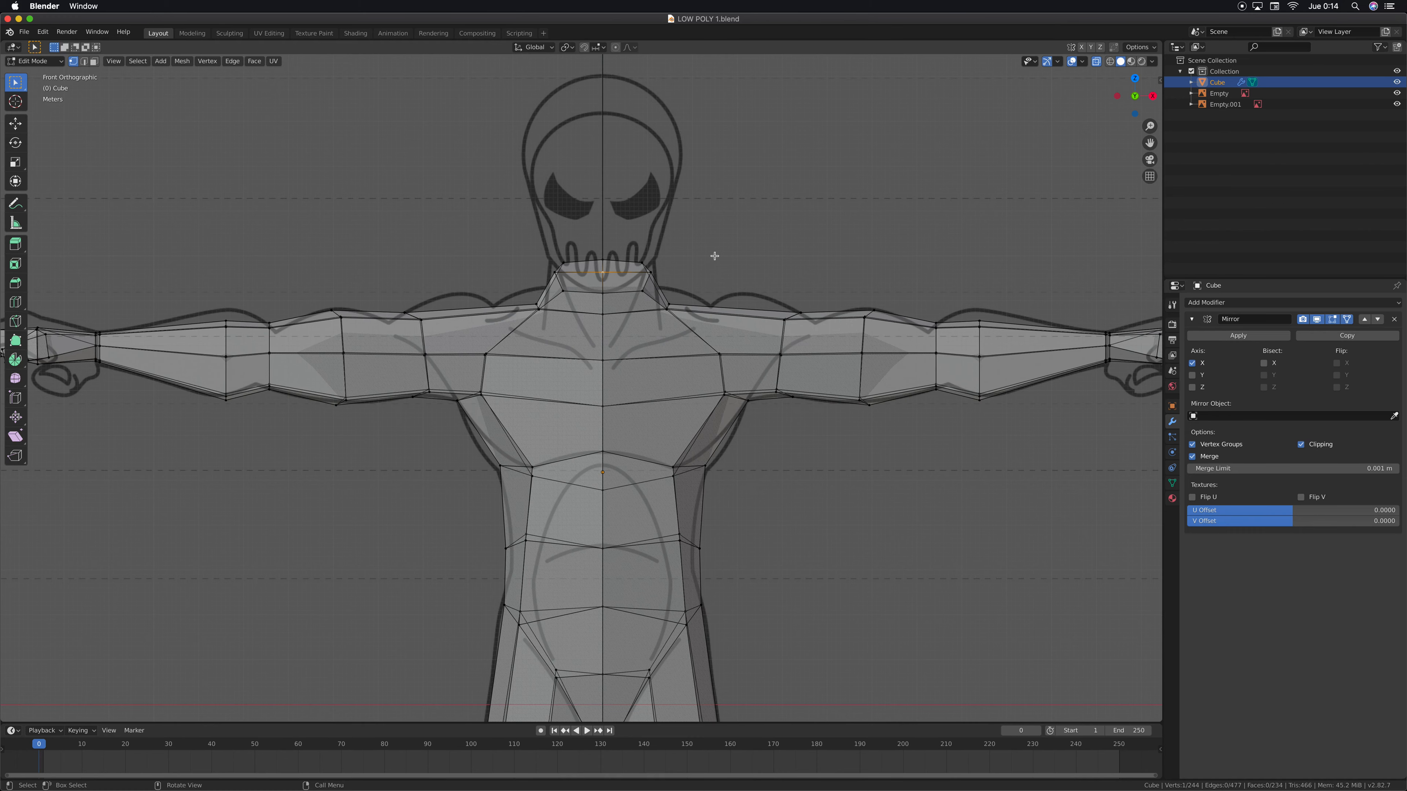
key("KP_3")
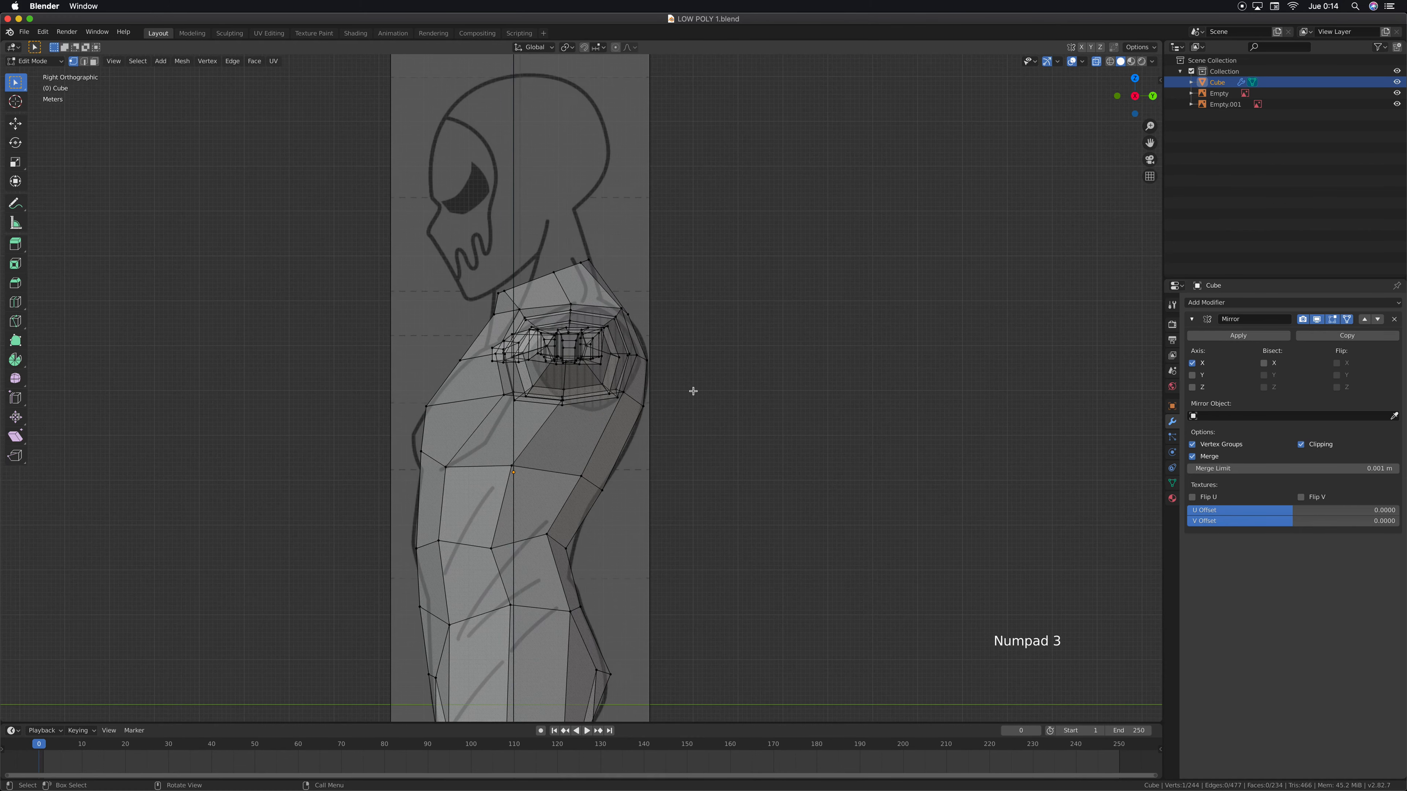
key("KP_1")
Add a UV sphere with 8 segments, 6 rings and a 1 m radius to the body mesh
scroll(729, 309, "down", 5)
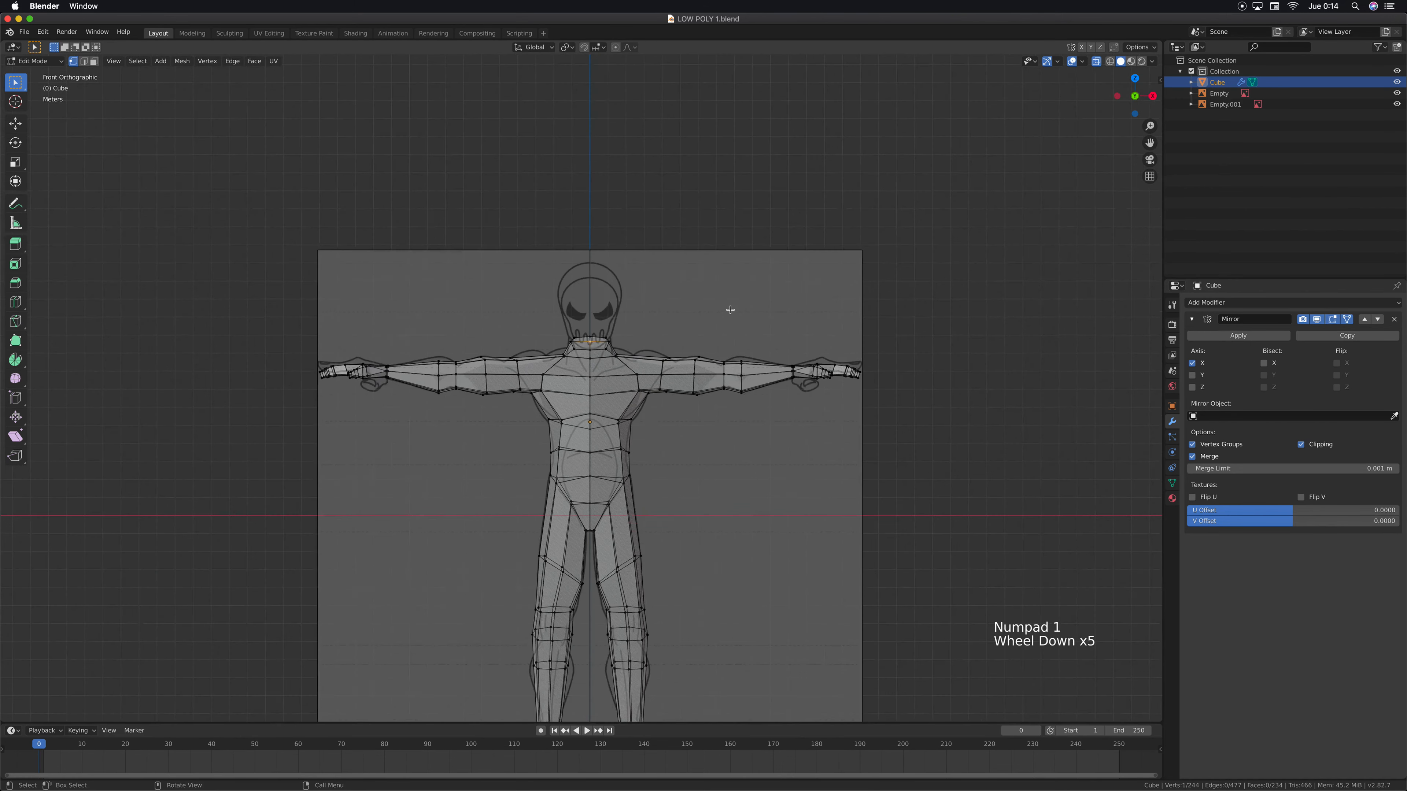
scroll(730, 309, "down", 1)
middle_click_drag(690, 345, 681, 434, "shift")
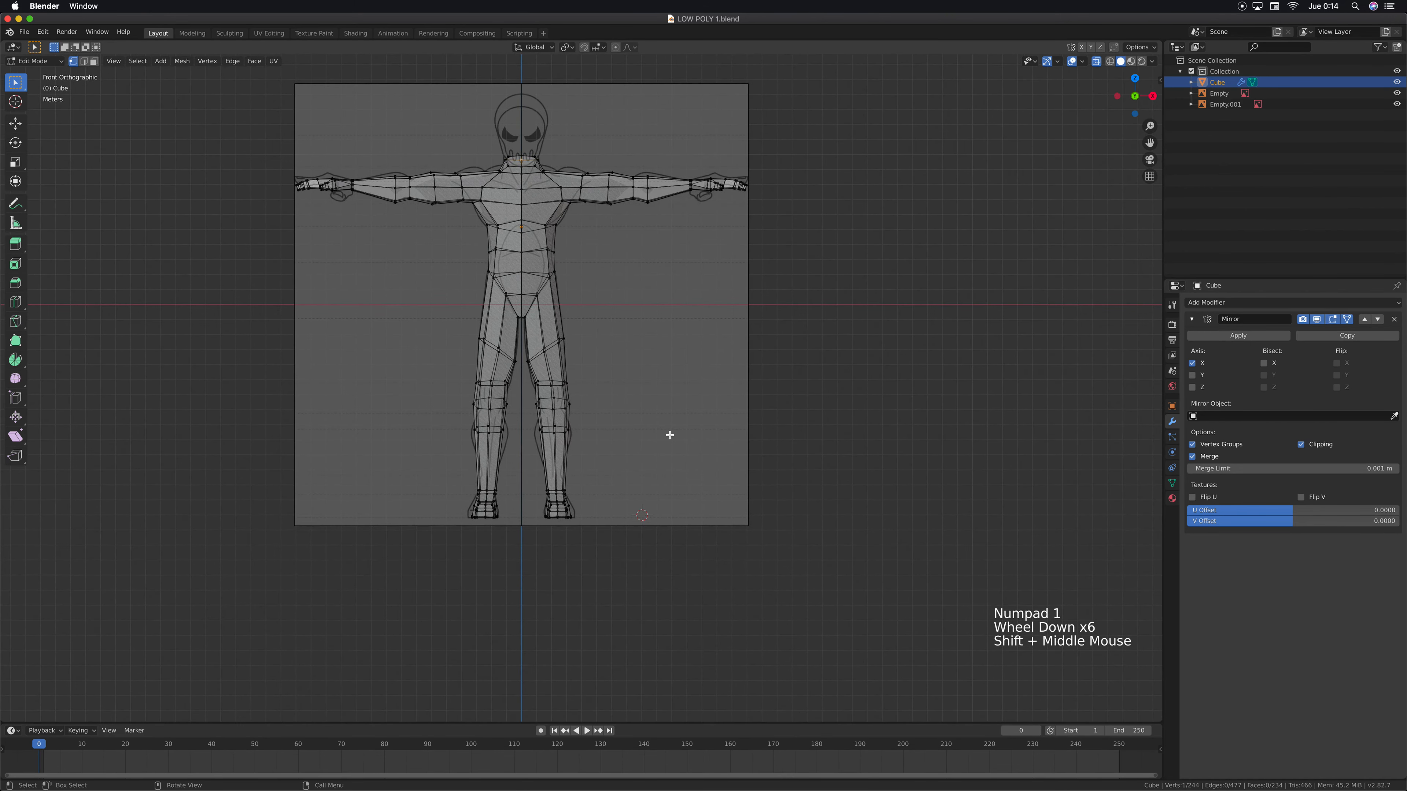
middle_click_drag(605, 501, 652, 551, "shift")
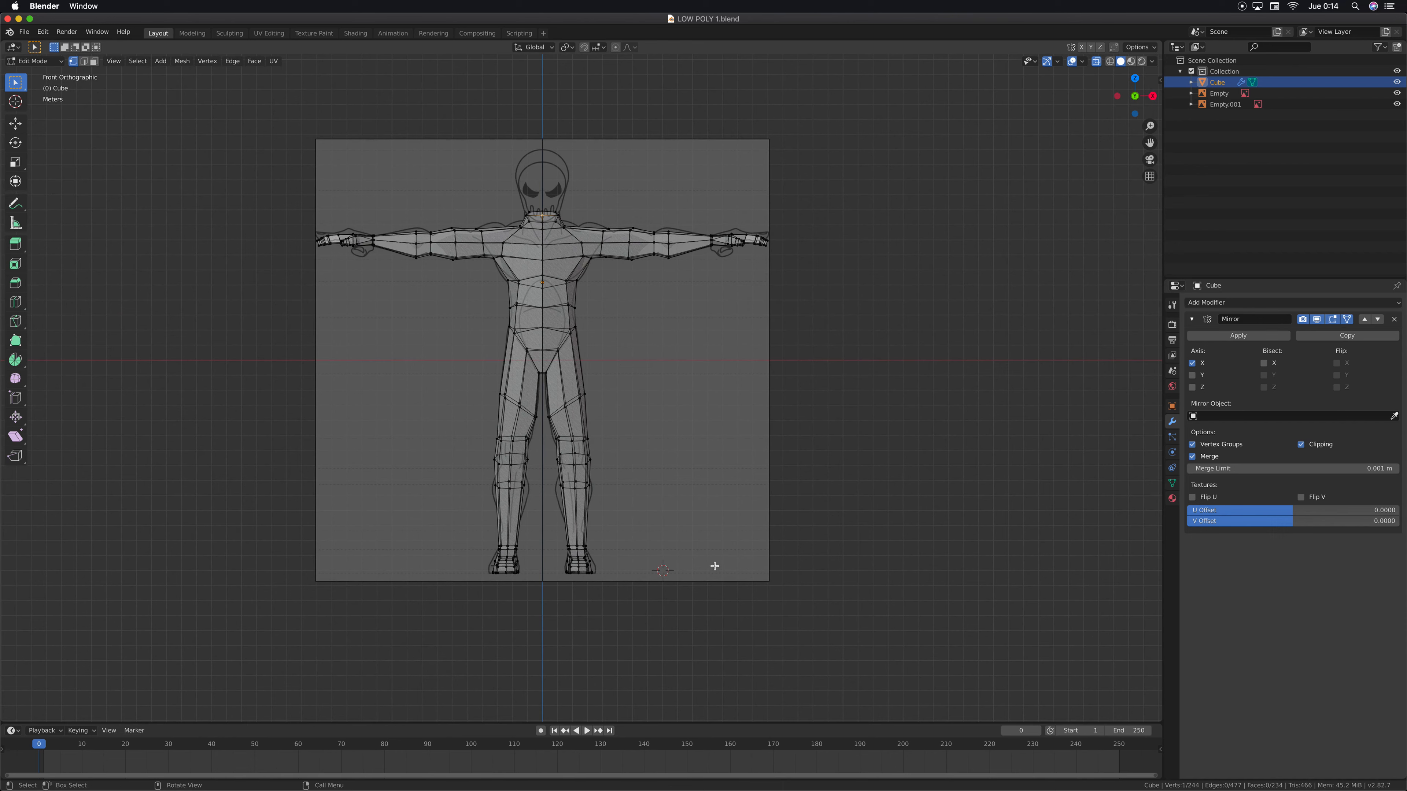
key("shift+a")
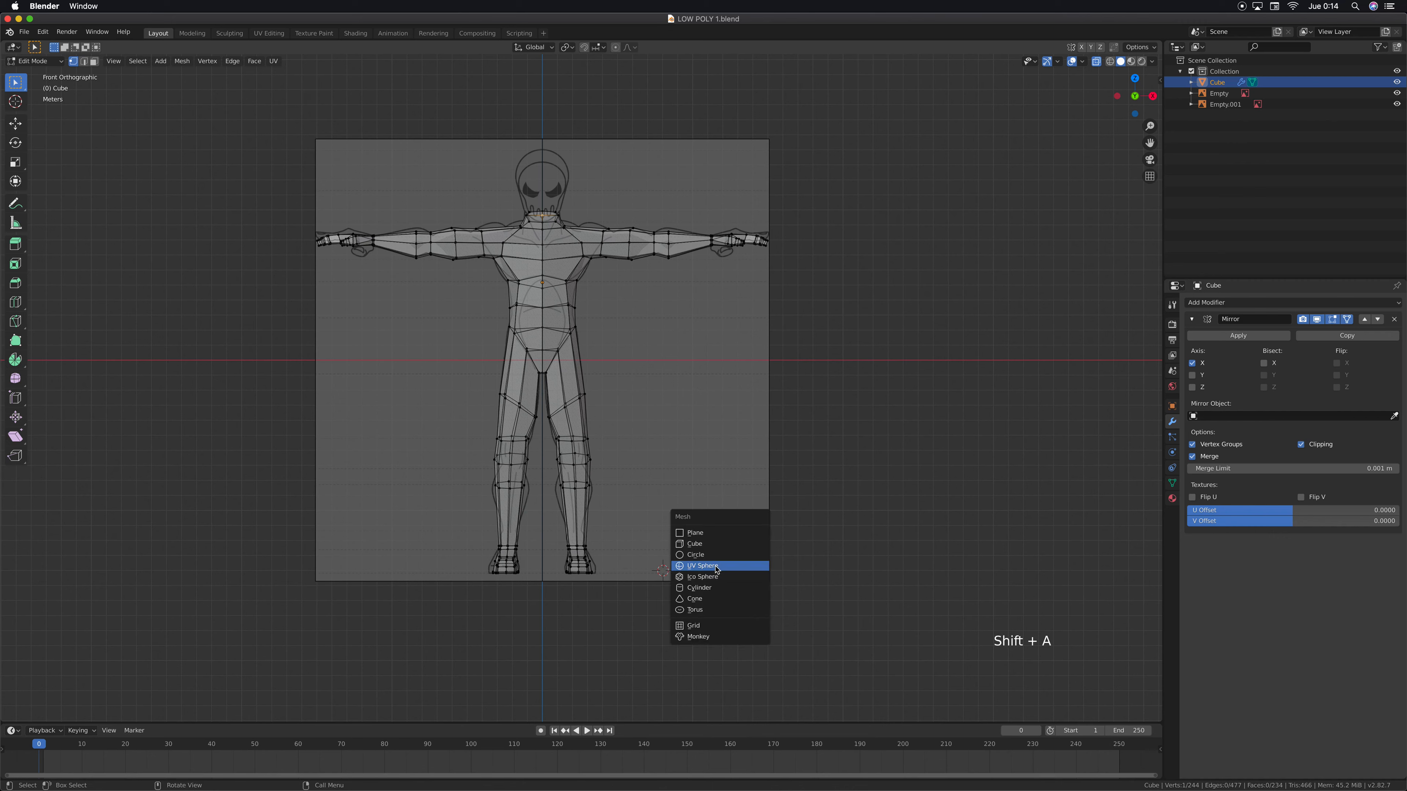
left_click(709, 566)
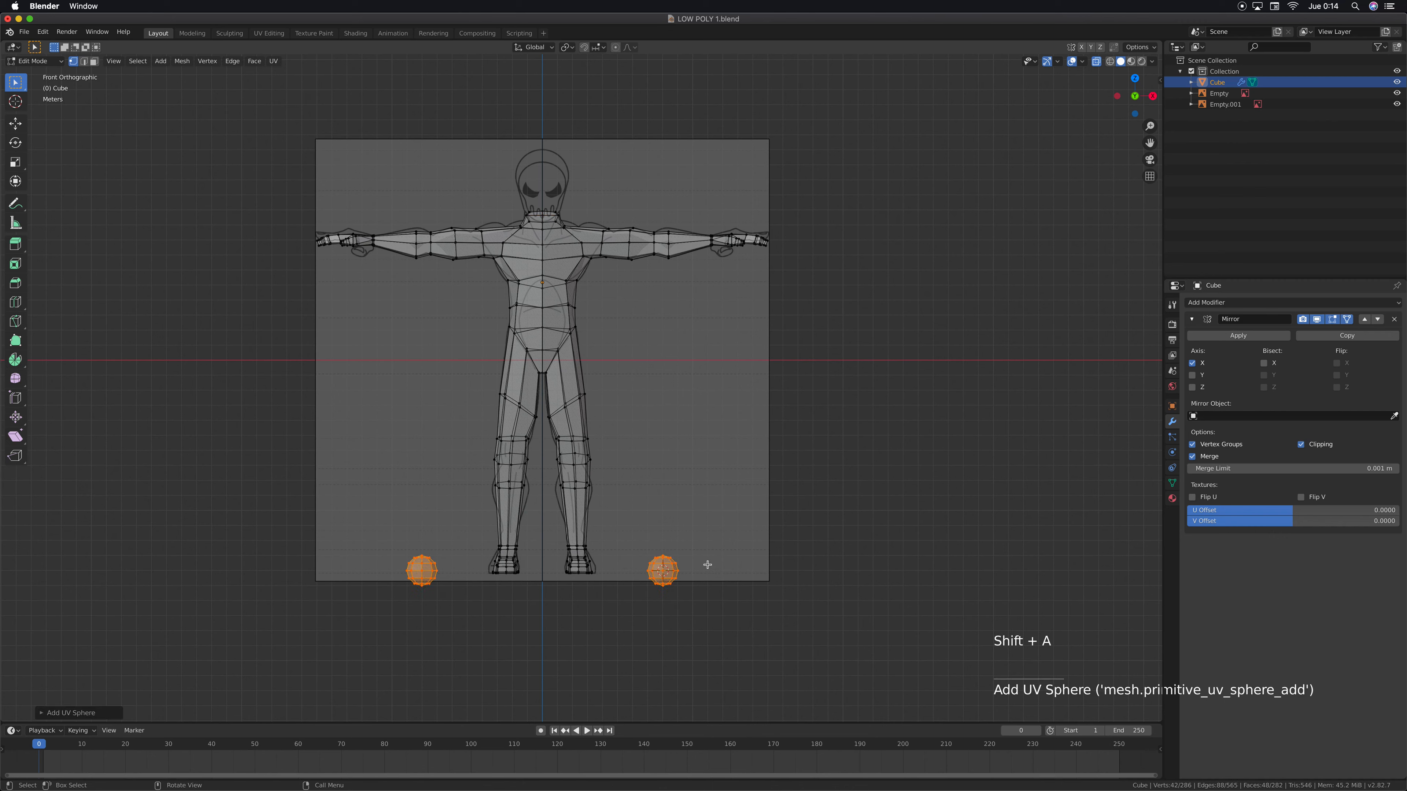
left_click(43, 714)
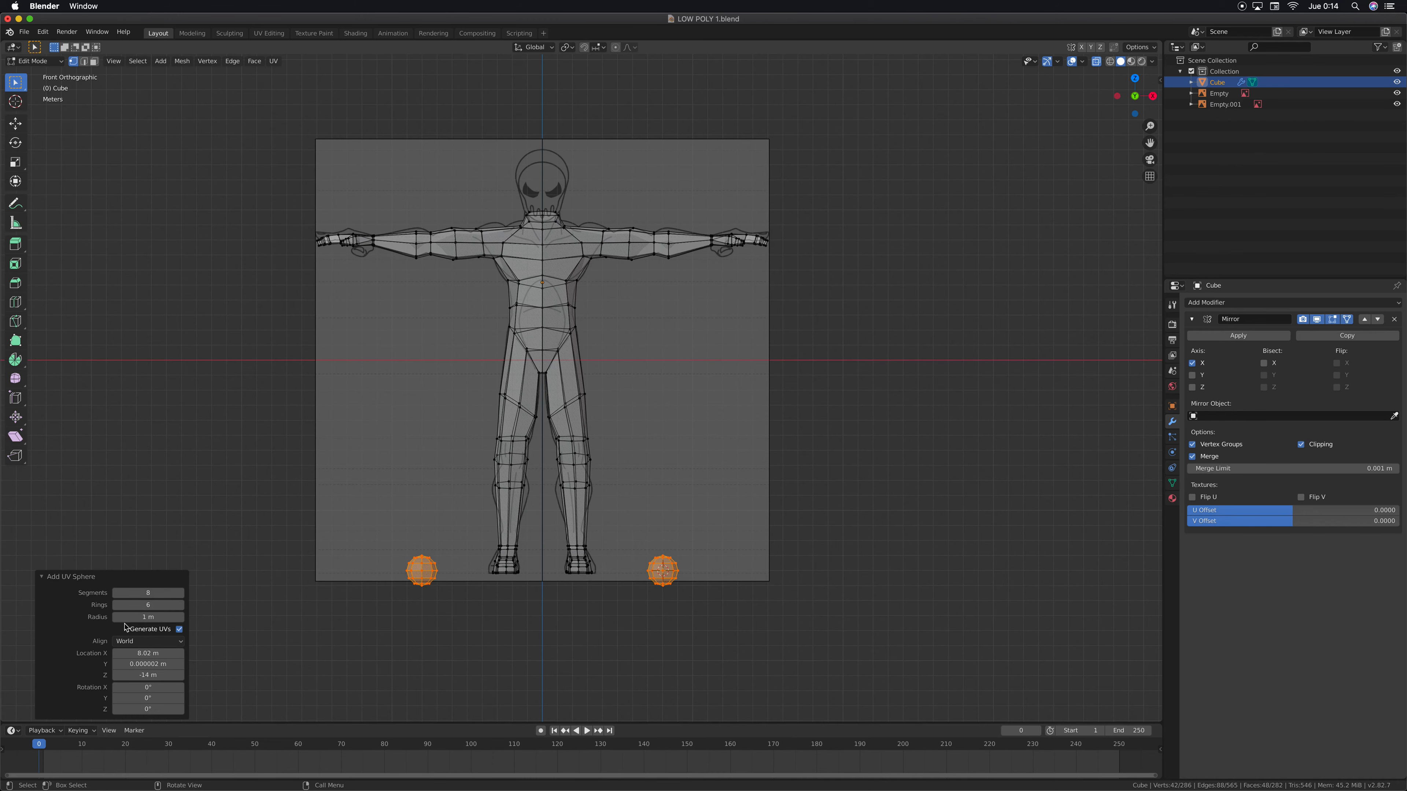
left_click(40, 577)
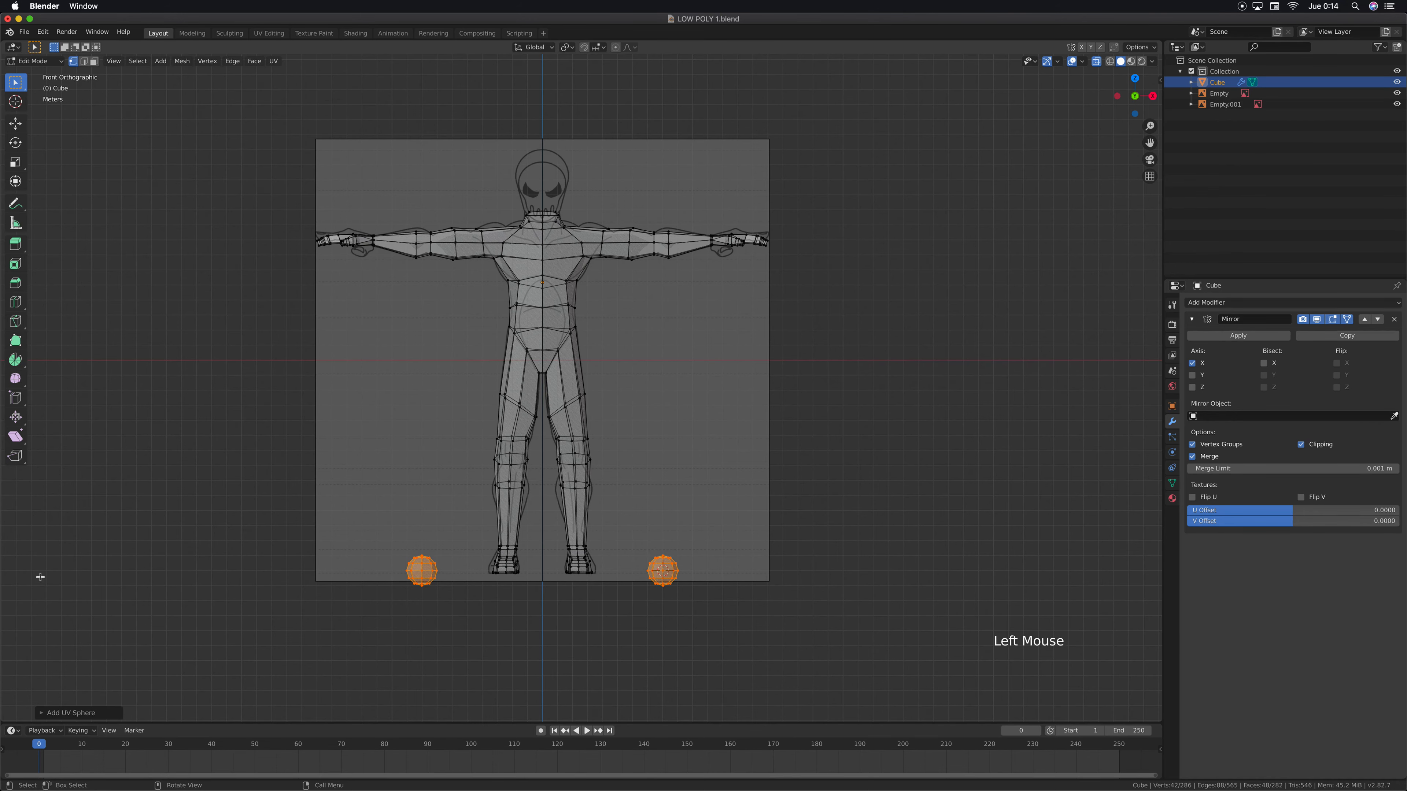
Move the new sphere up from the feet to head height, close beside the skull reference drawing
scroll(692, 490, "up", 3)
scroll(723, 544, "down", 2)
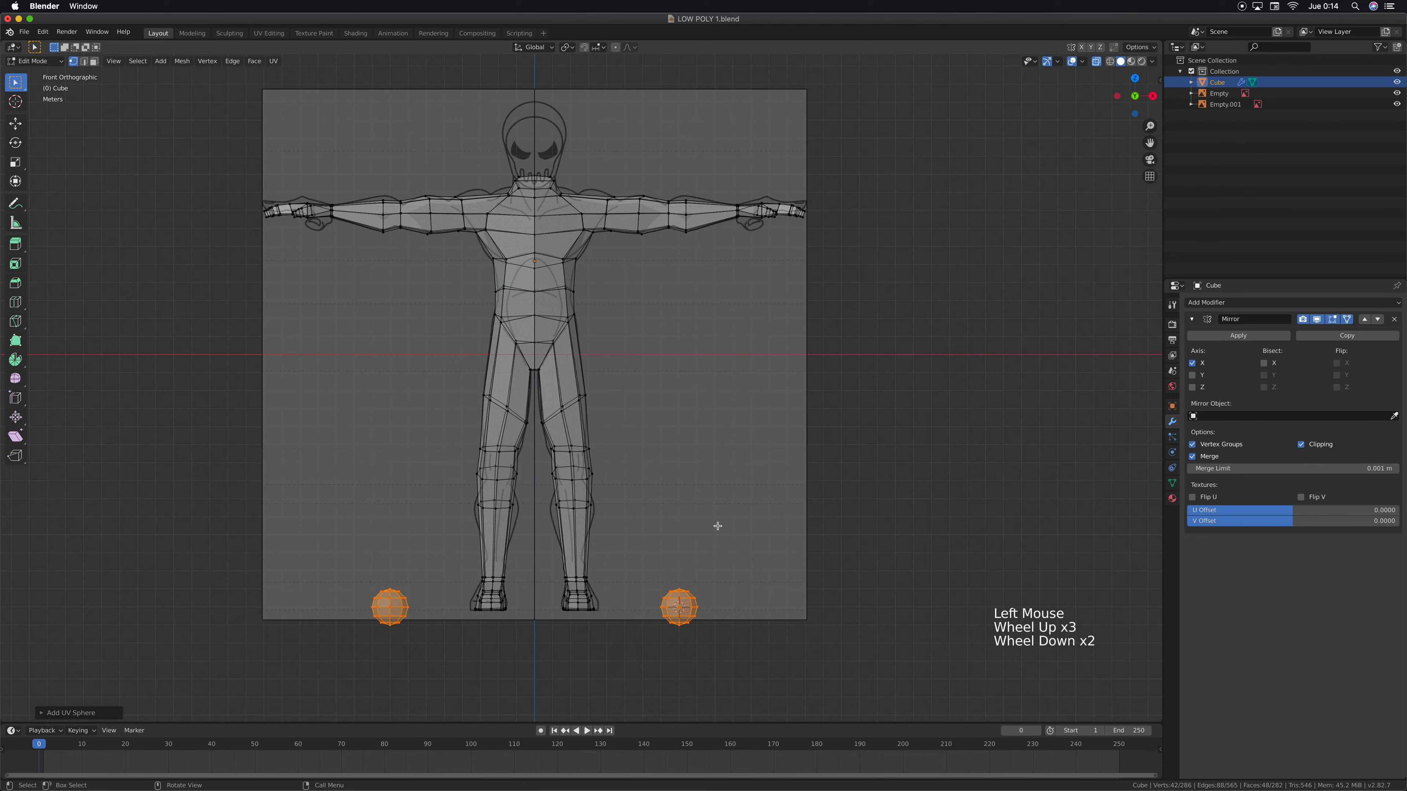
key("g")
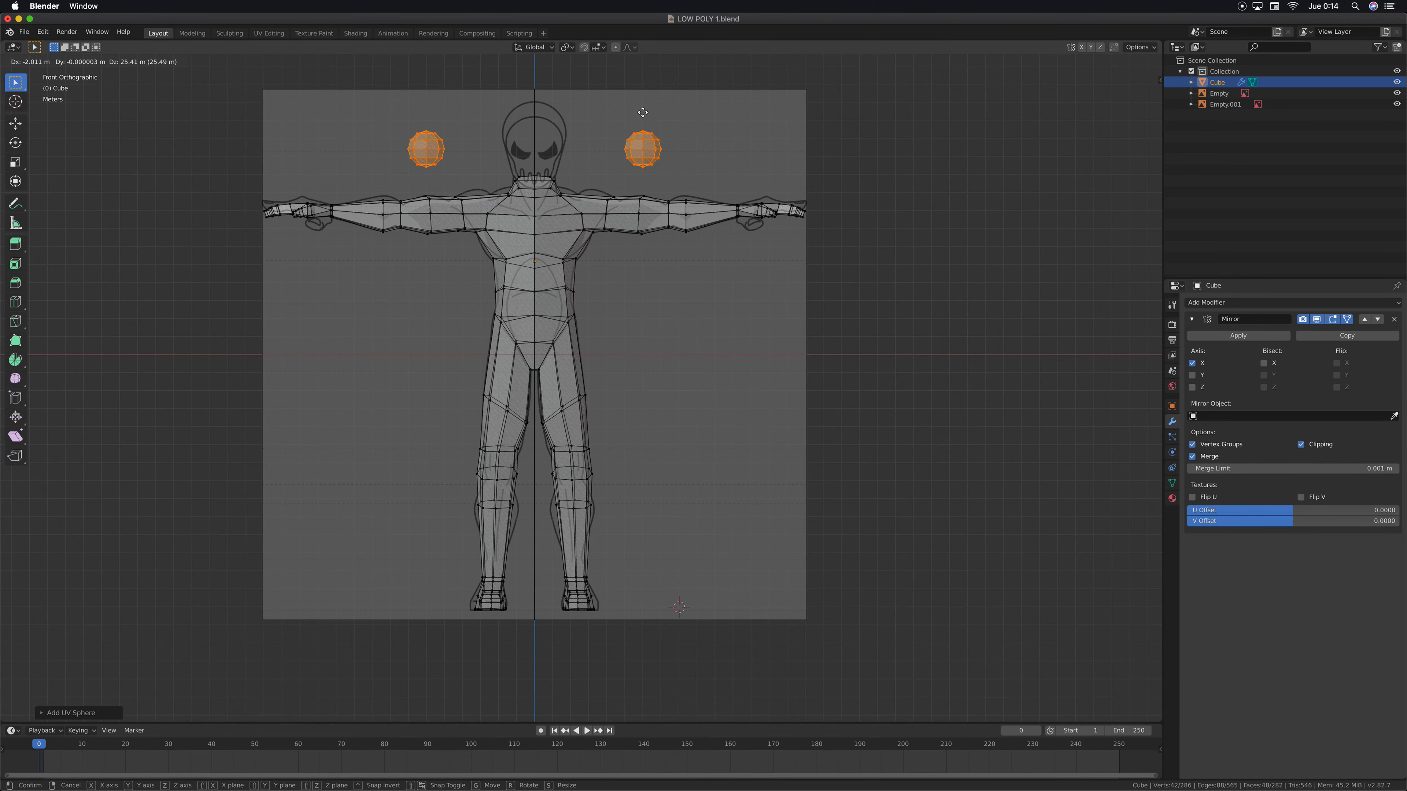
left_click(642, 113)
middle_click_drag(643, 114, 617, 199, "shift")
scroll(616, 198, "up", 4)
middle_click_drag(718, 177, 738, 223, "shift")
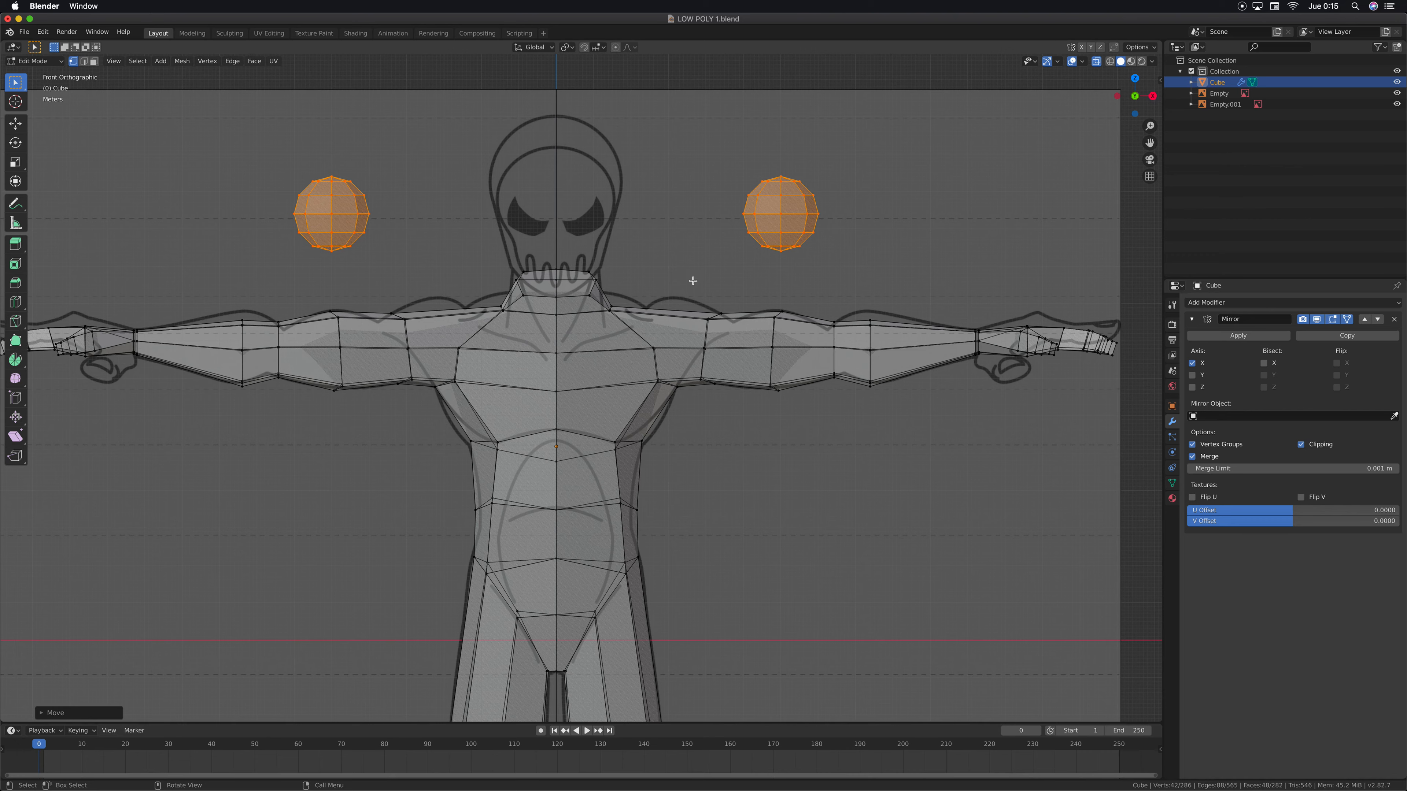
middle_click_drag(694, 280, 712, 326, "shift")
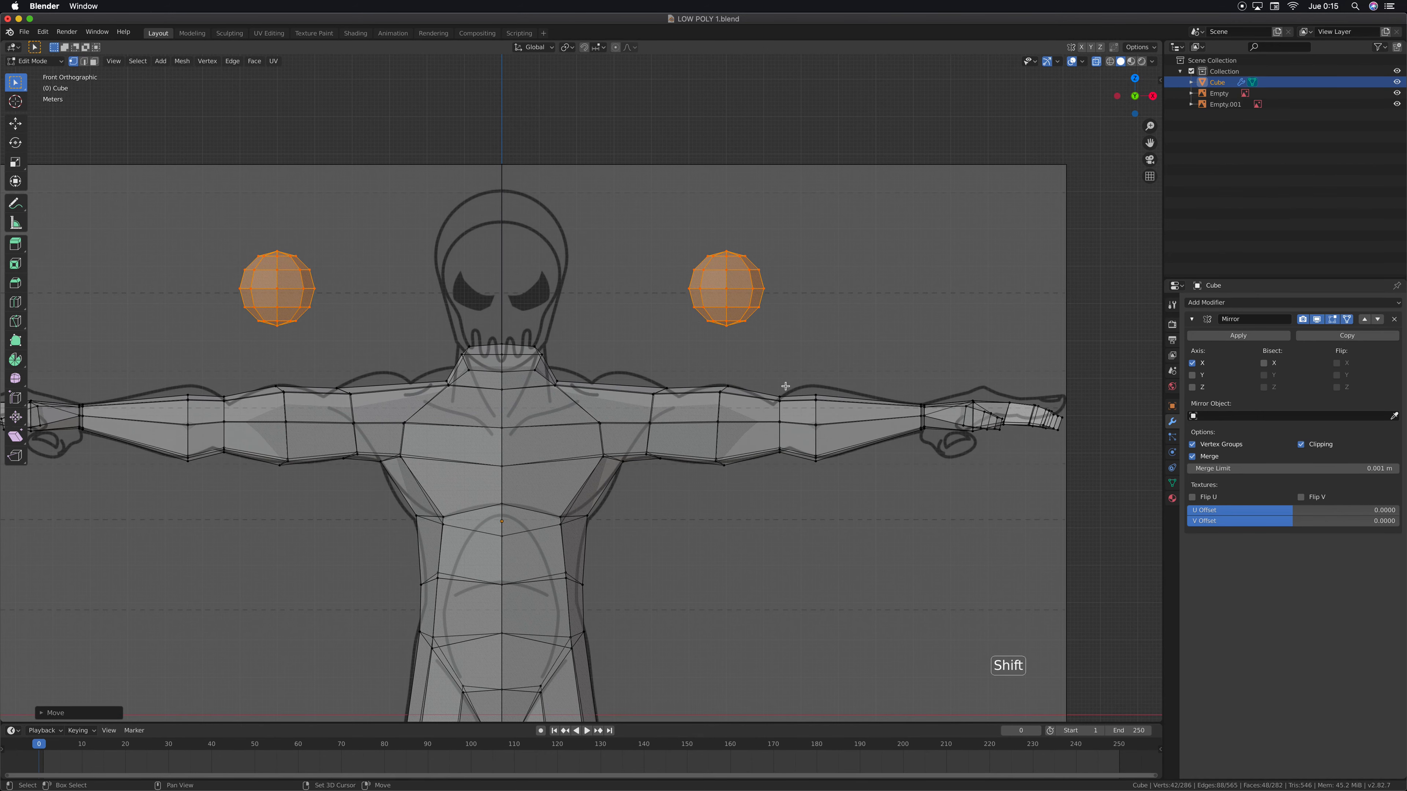
middle_click_drag(726, 294, 751, 348, "shift")
key("g")
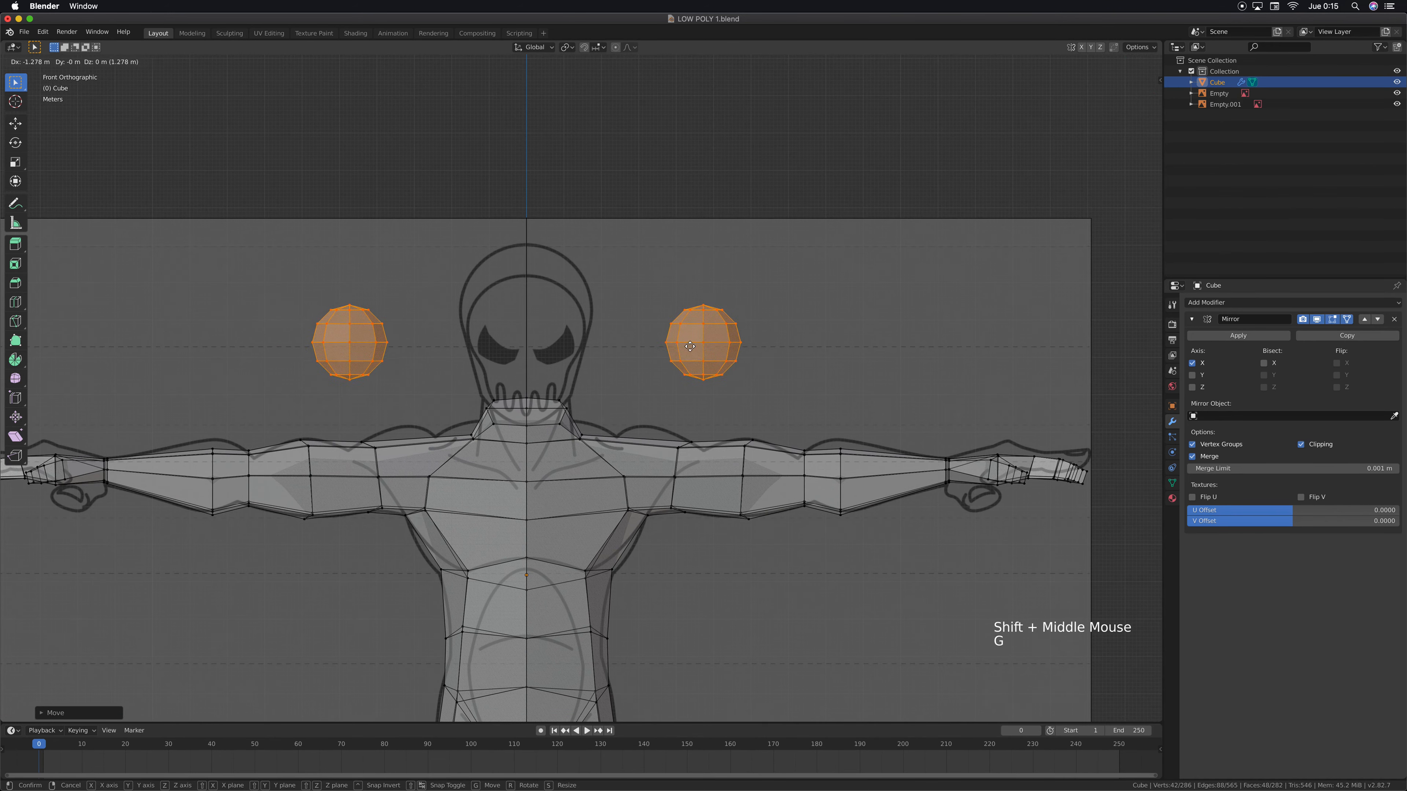
left_click(651, 347)
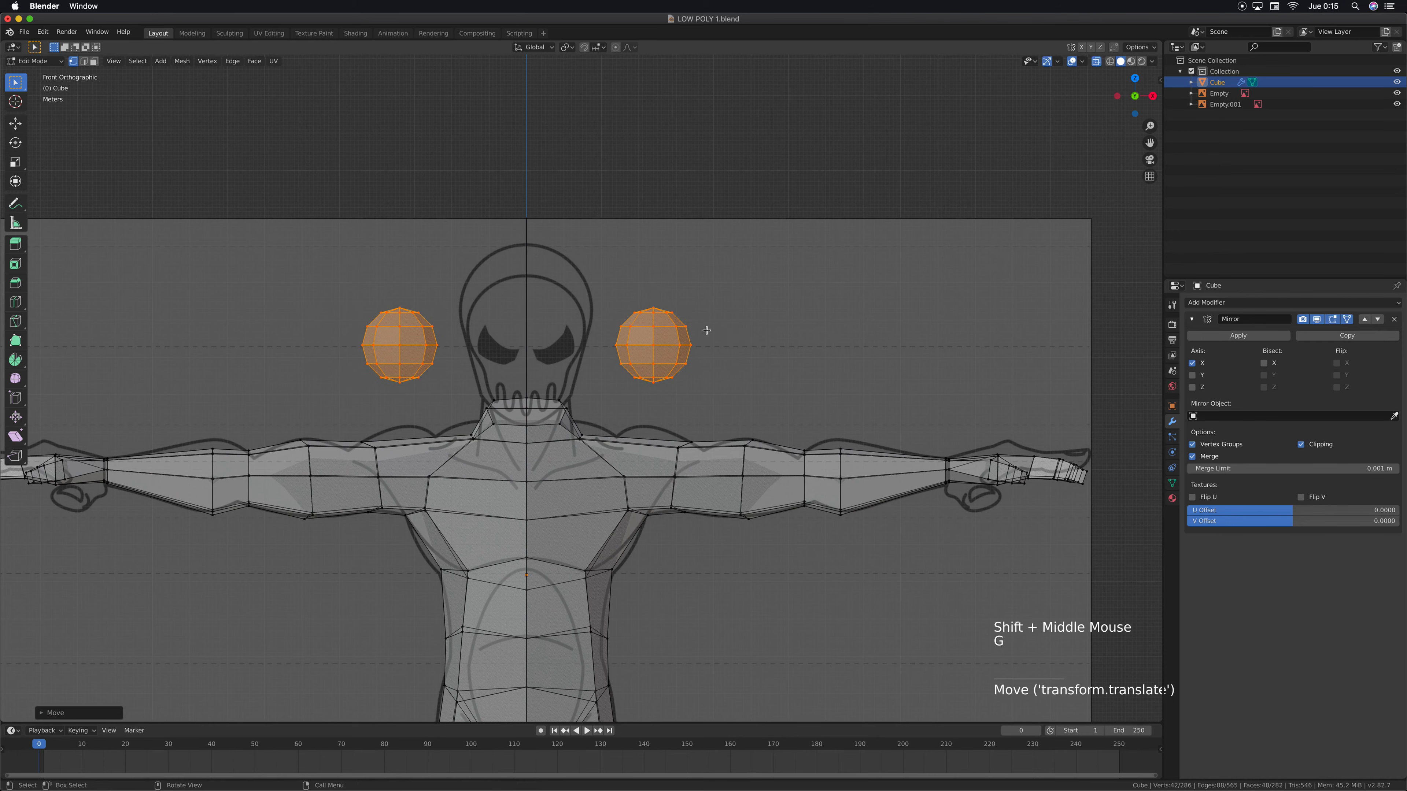
Scale the sphere up uniformly to nearly twice its size and raise it slightly along the Z axis
scroll(693, 321, "up", 3)
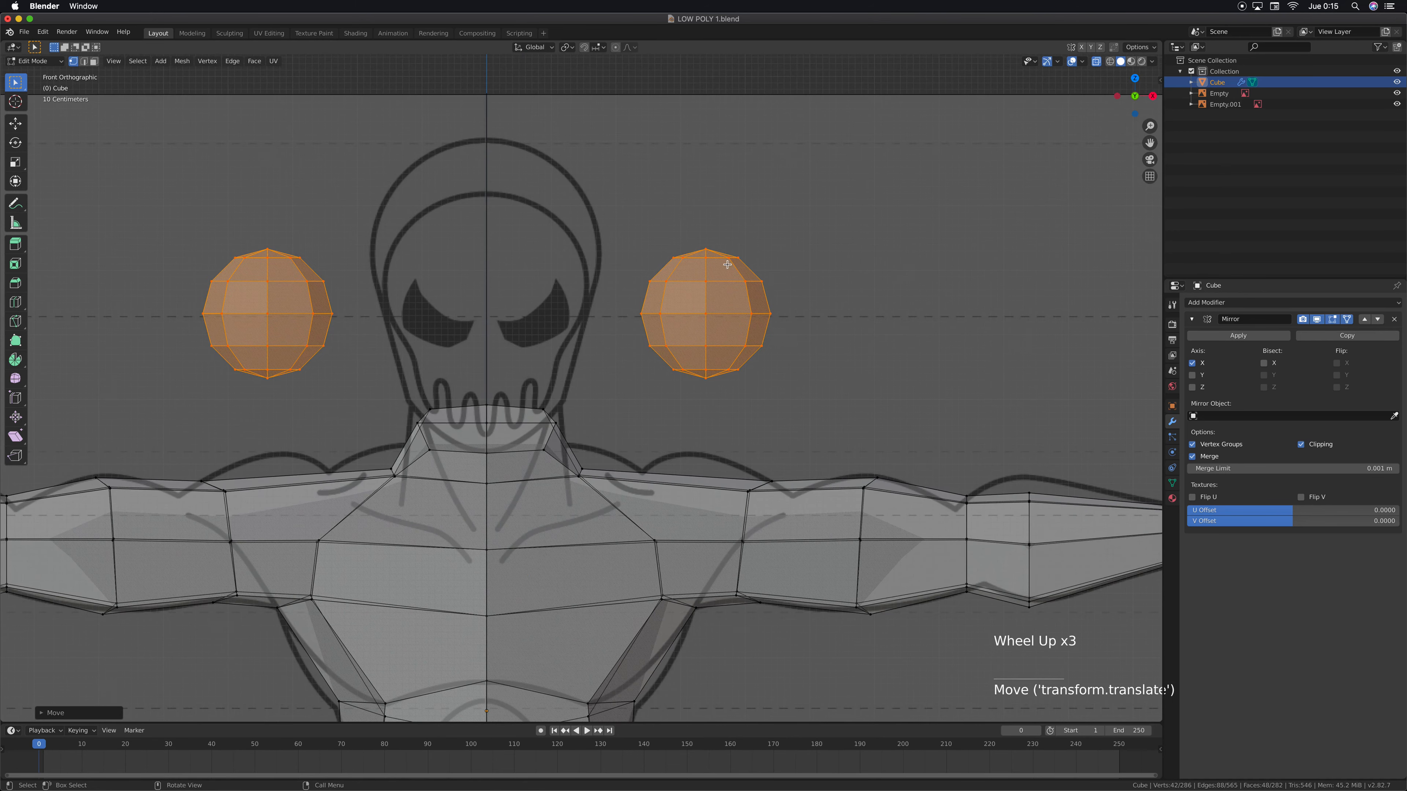
key("s")
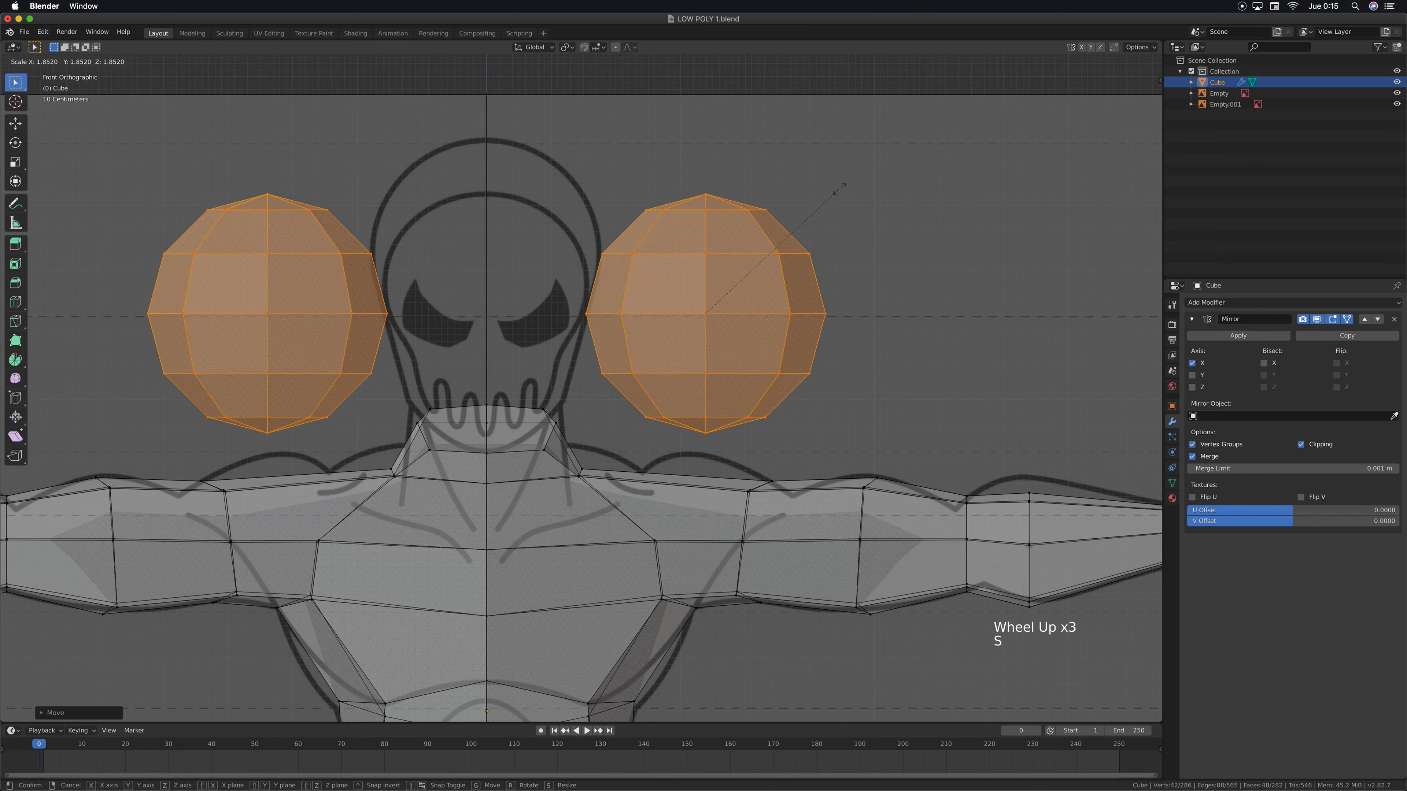
left_click(752, 230)
key("g")
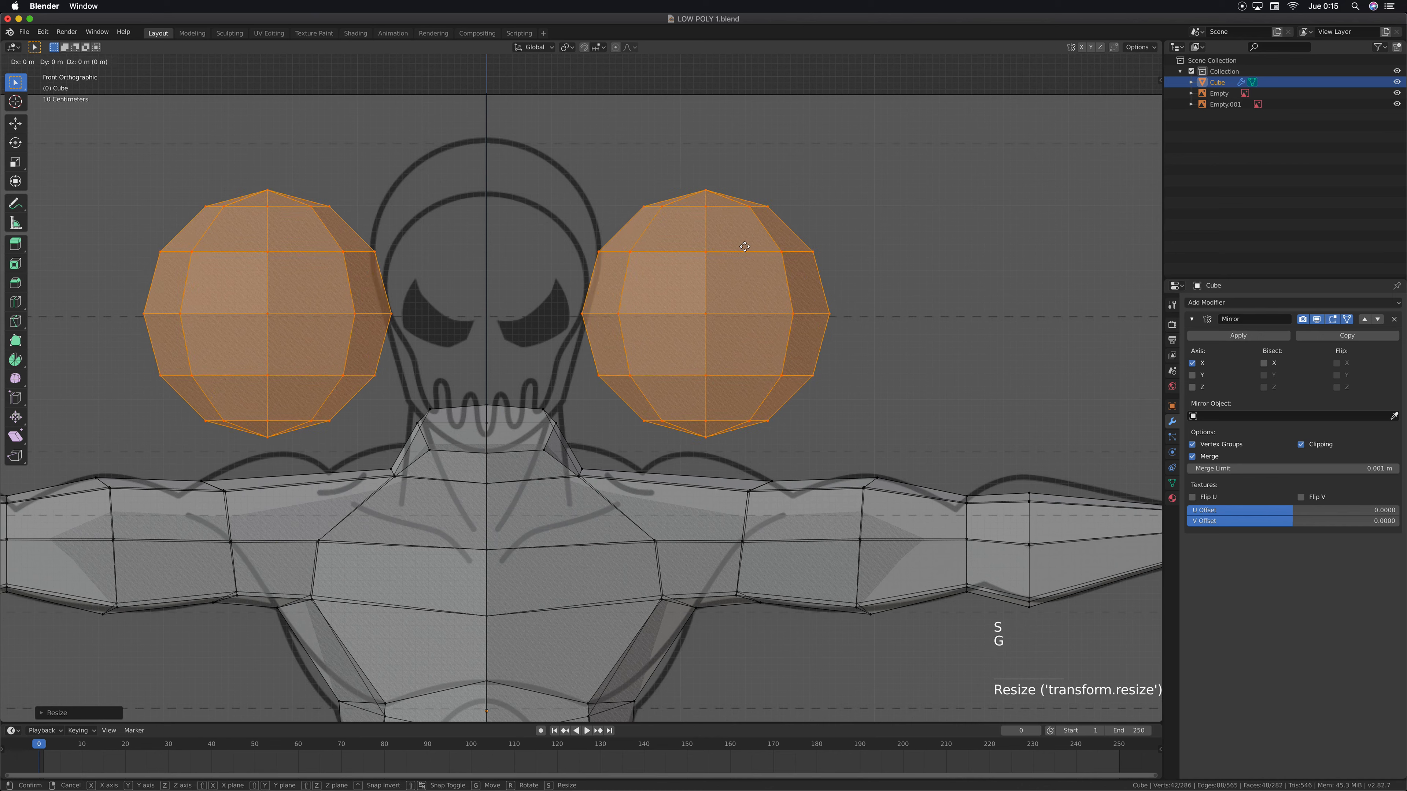
key("z")
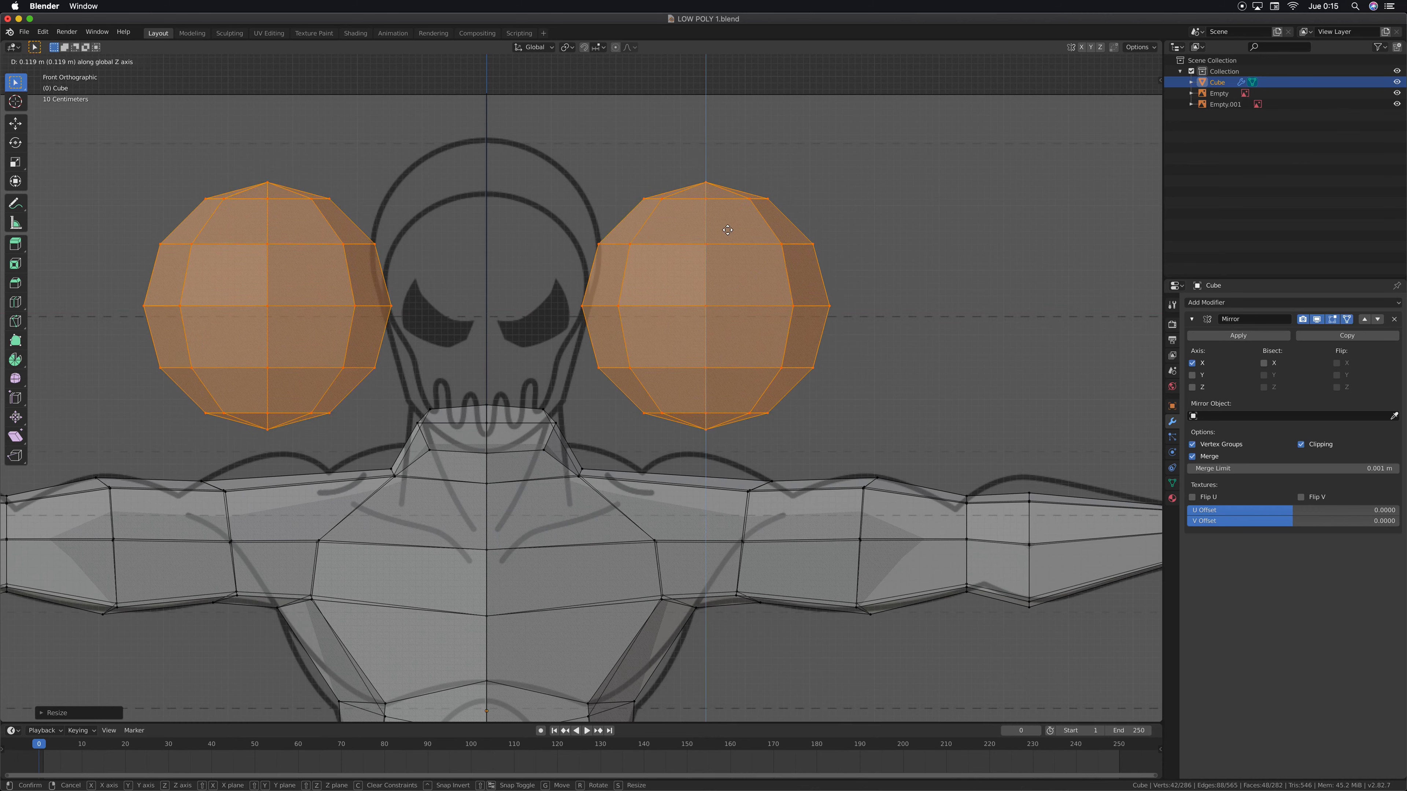
left_click(727, 235)
Stretch the sphere vertically by a factor of about 1.19 along the Z axis
key("s")
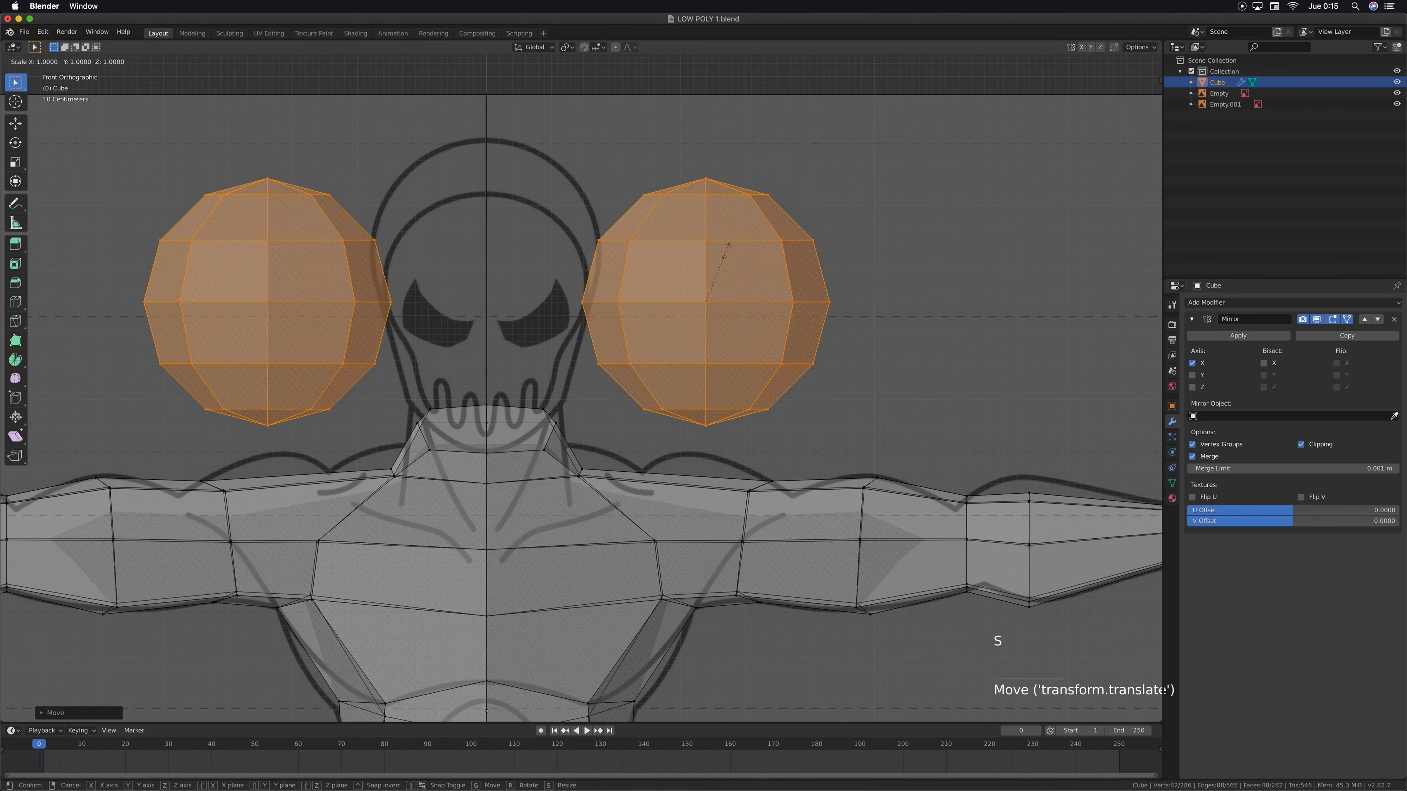
key("z")
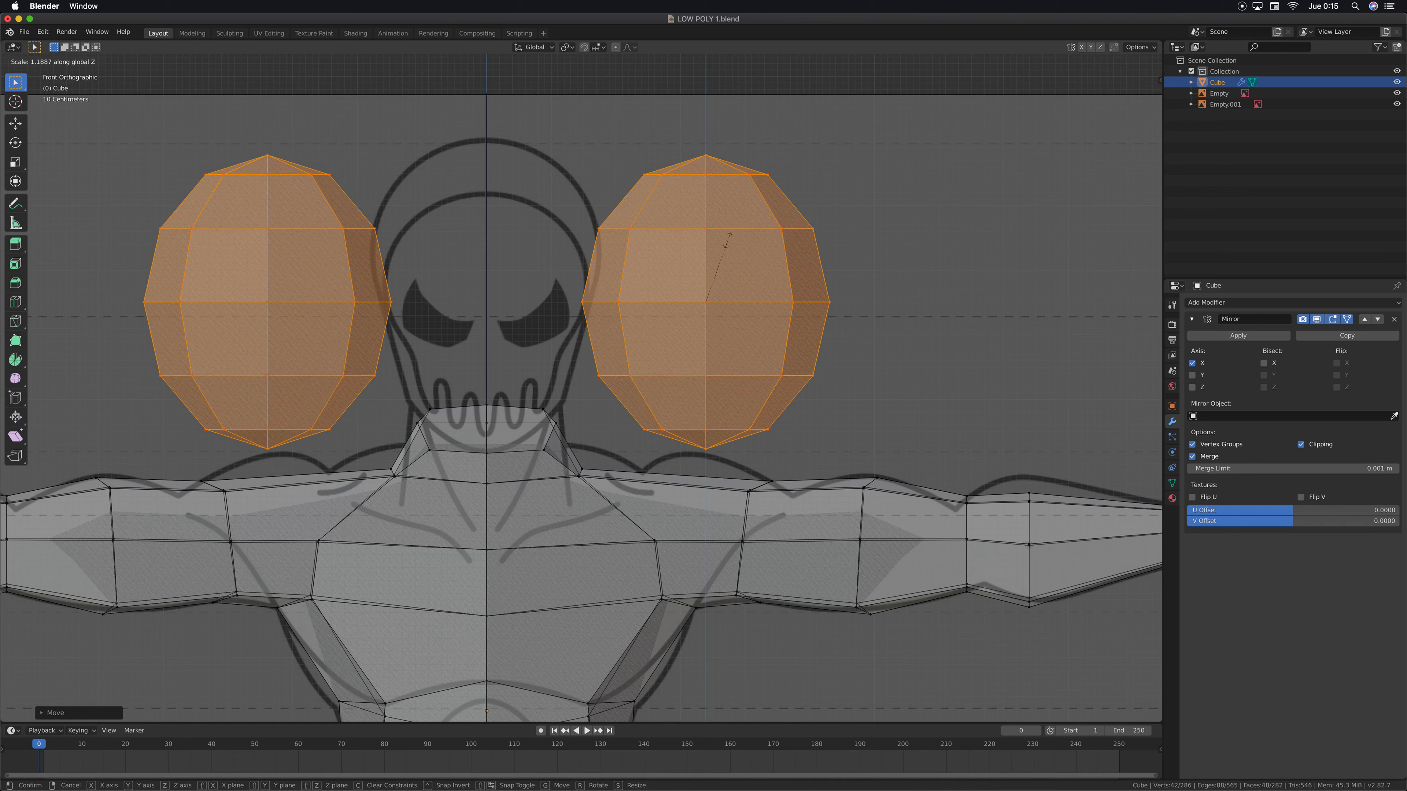
left_click(729, 239)
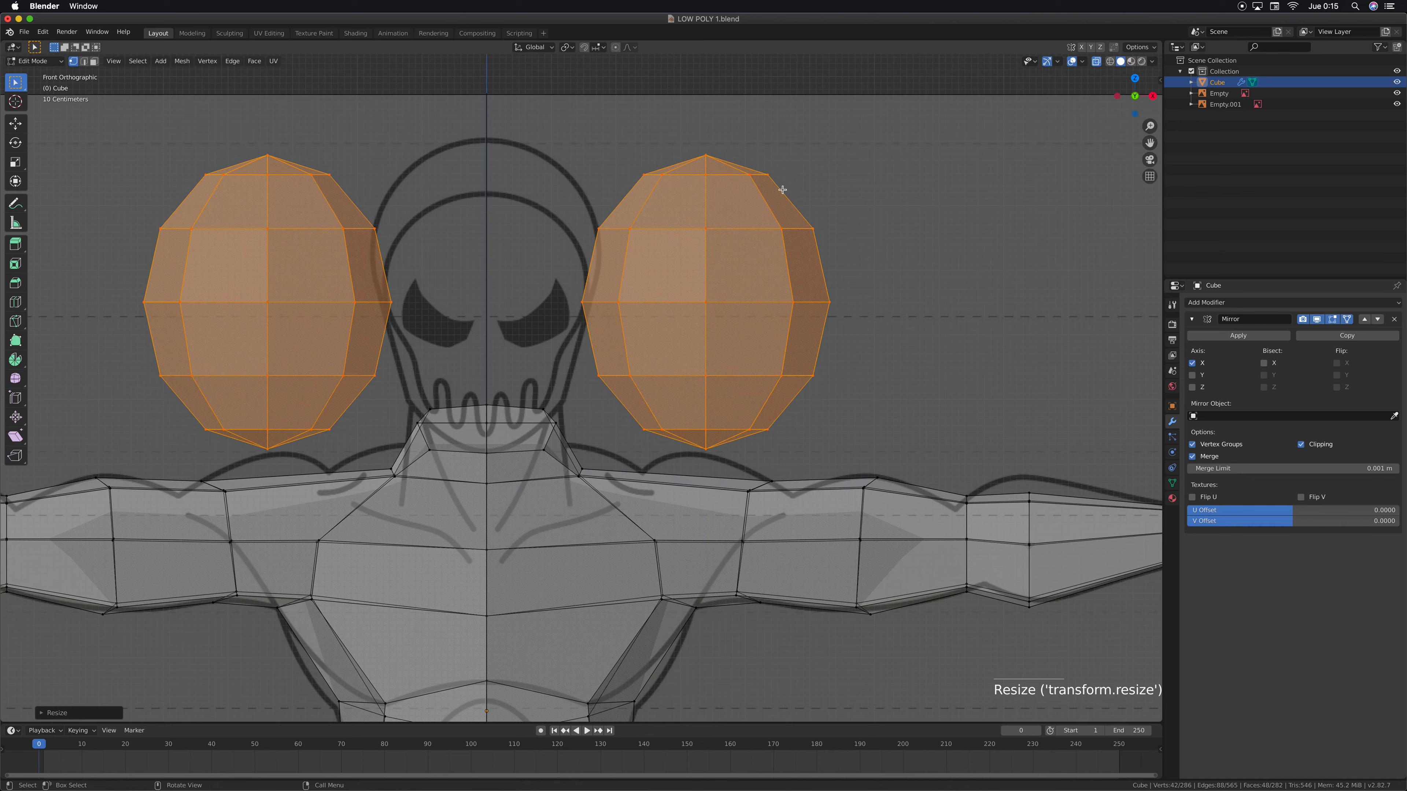
Enlarge the sphere slightly to match the head's height, shift it sideways about 0.52 m, and compare it with the side reference
key("s")
left_click(815, 153)
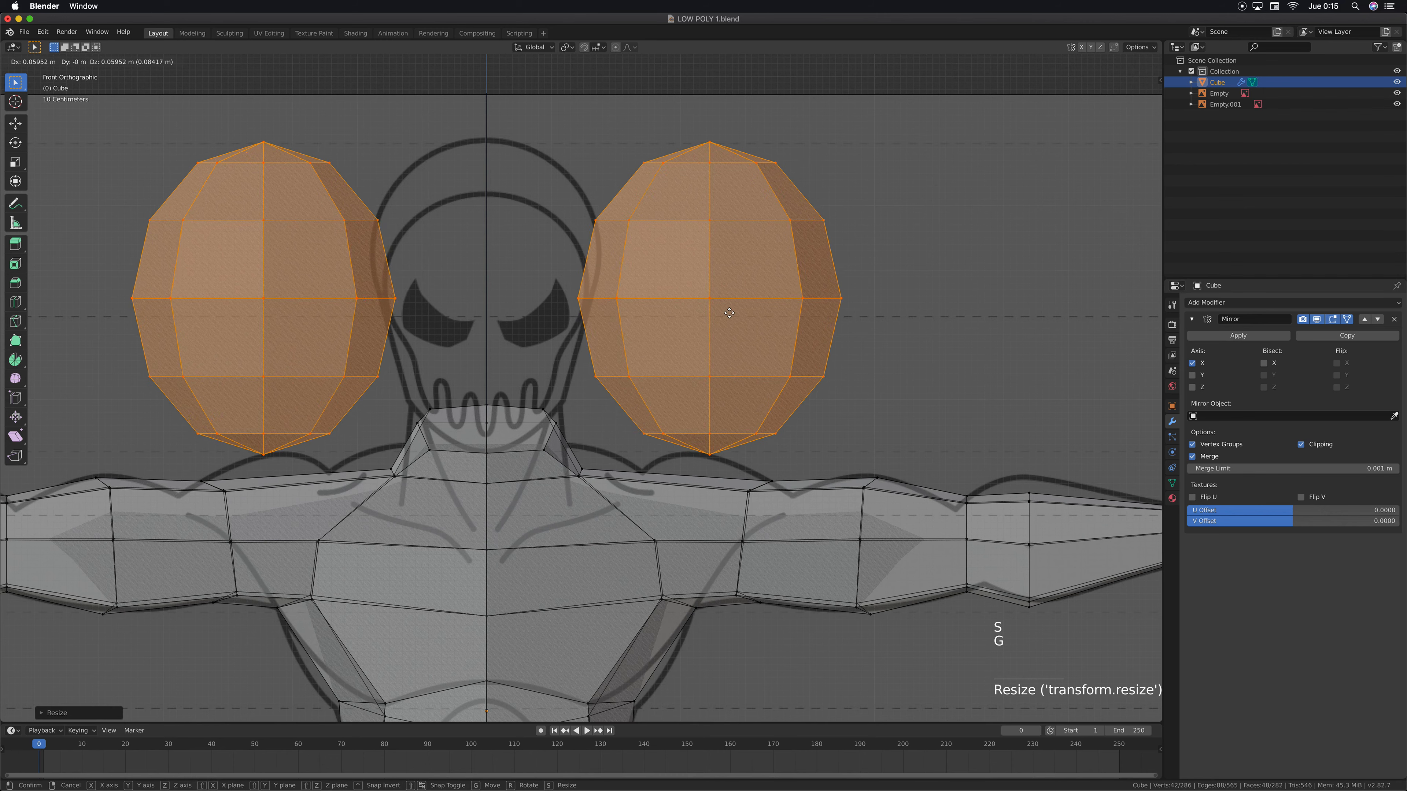
key("g")
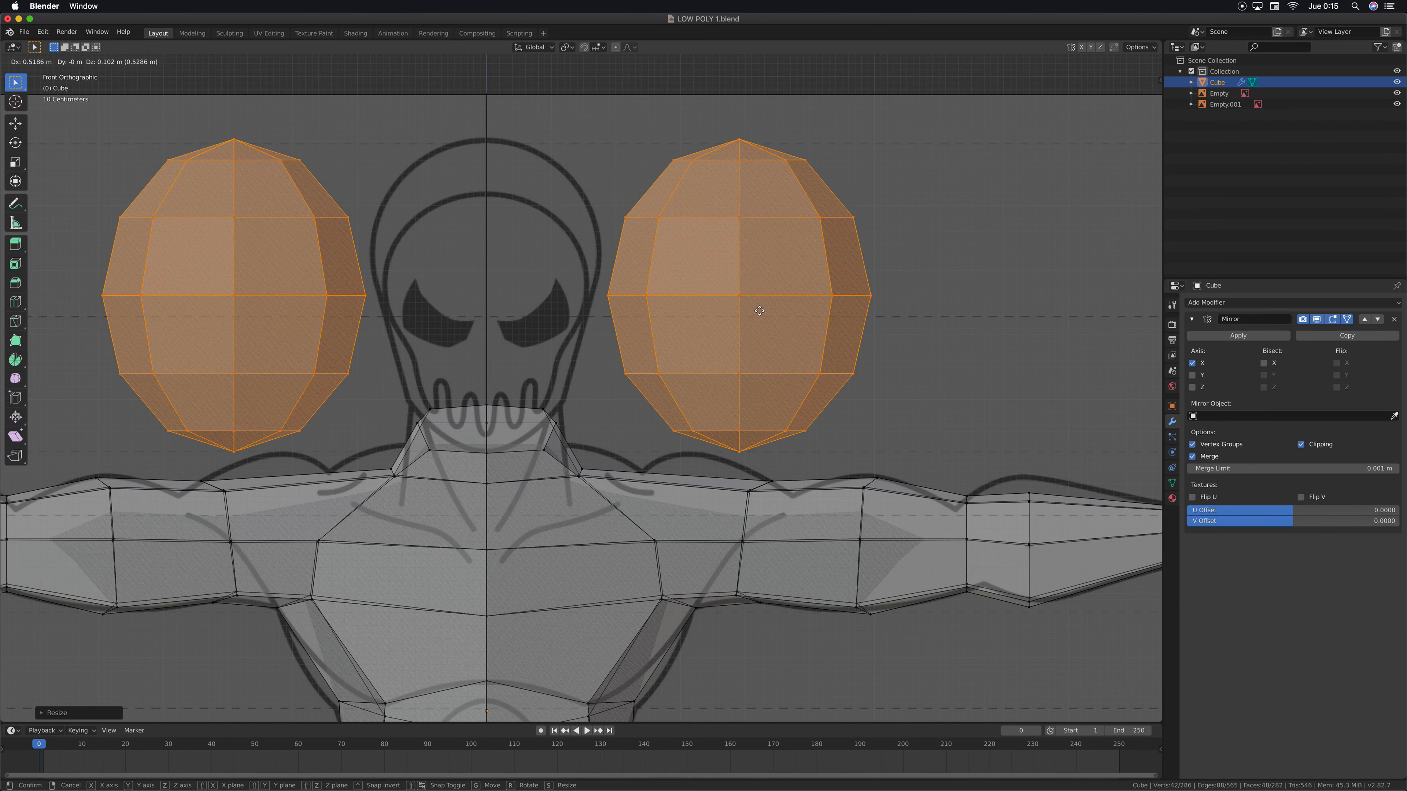
left_click(759, 311)
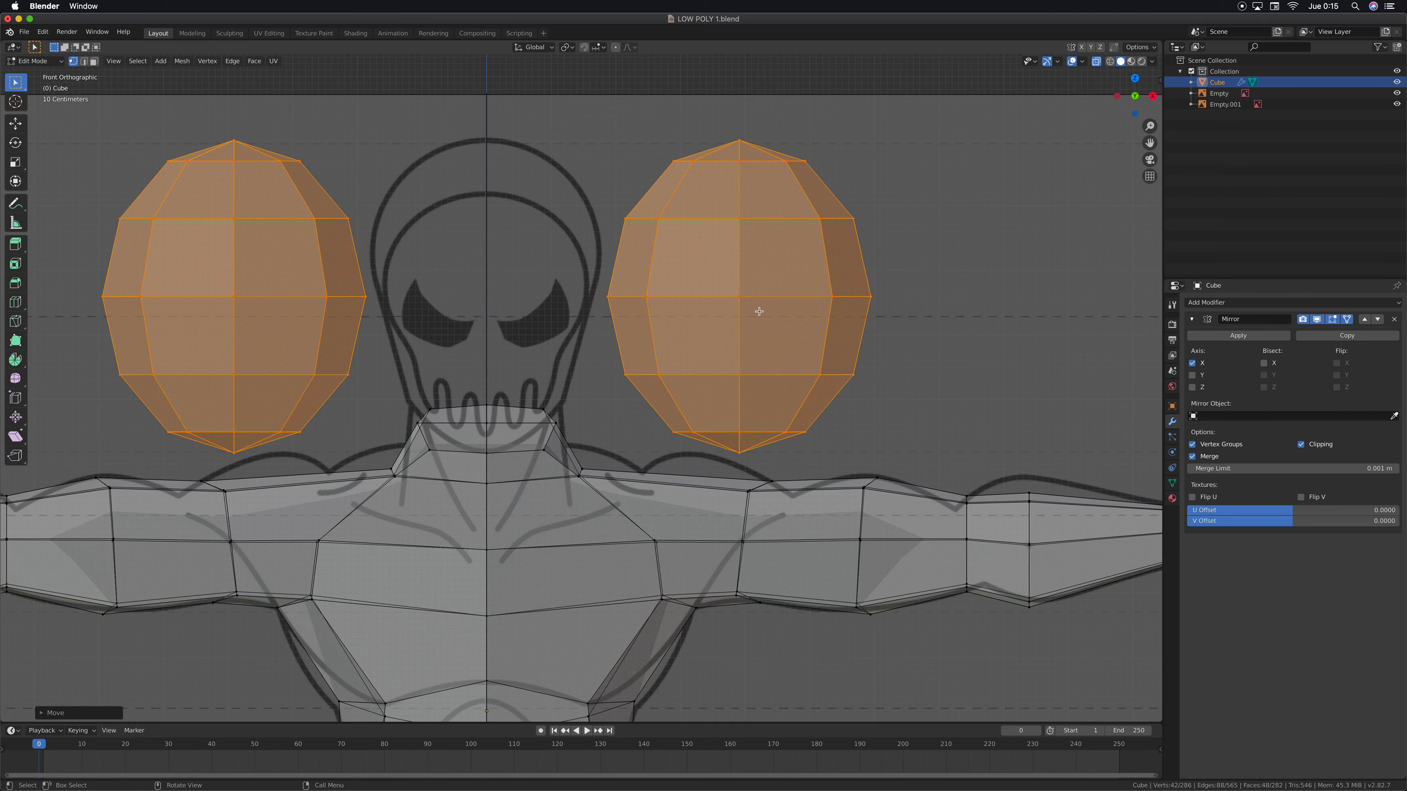
key("KP_3")
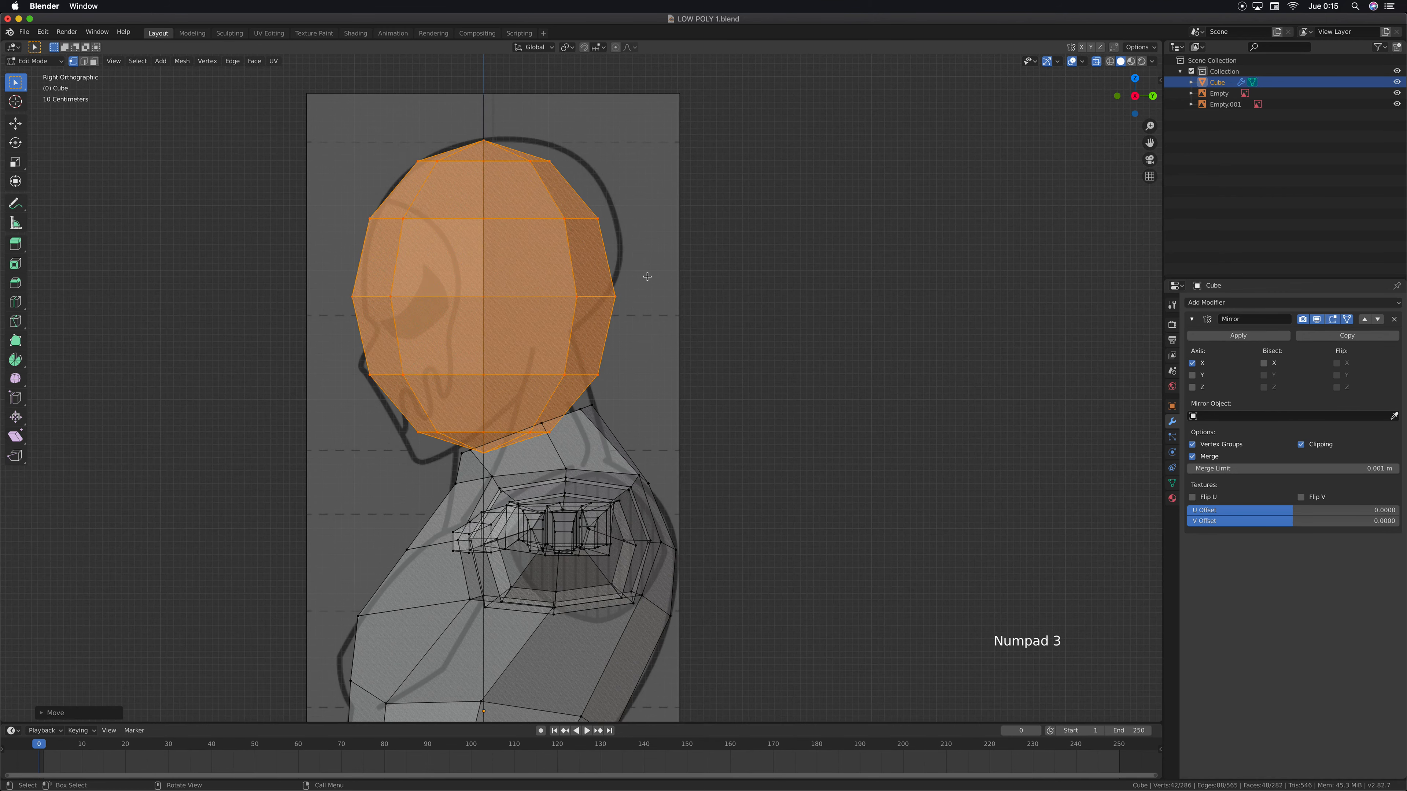
key("KP_1")
Delete the vertices of the sphere's inner half, on the side facing the mirror axis
middle_click_drag(664, 307, 656, 337, "shift")
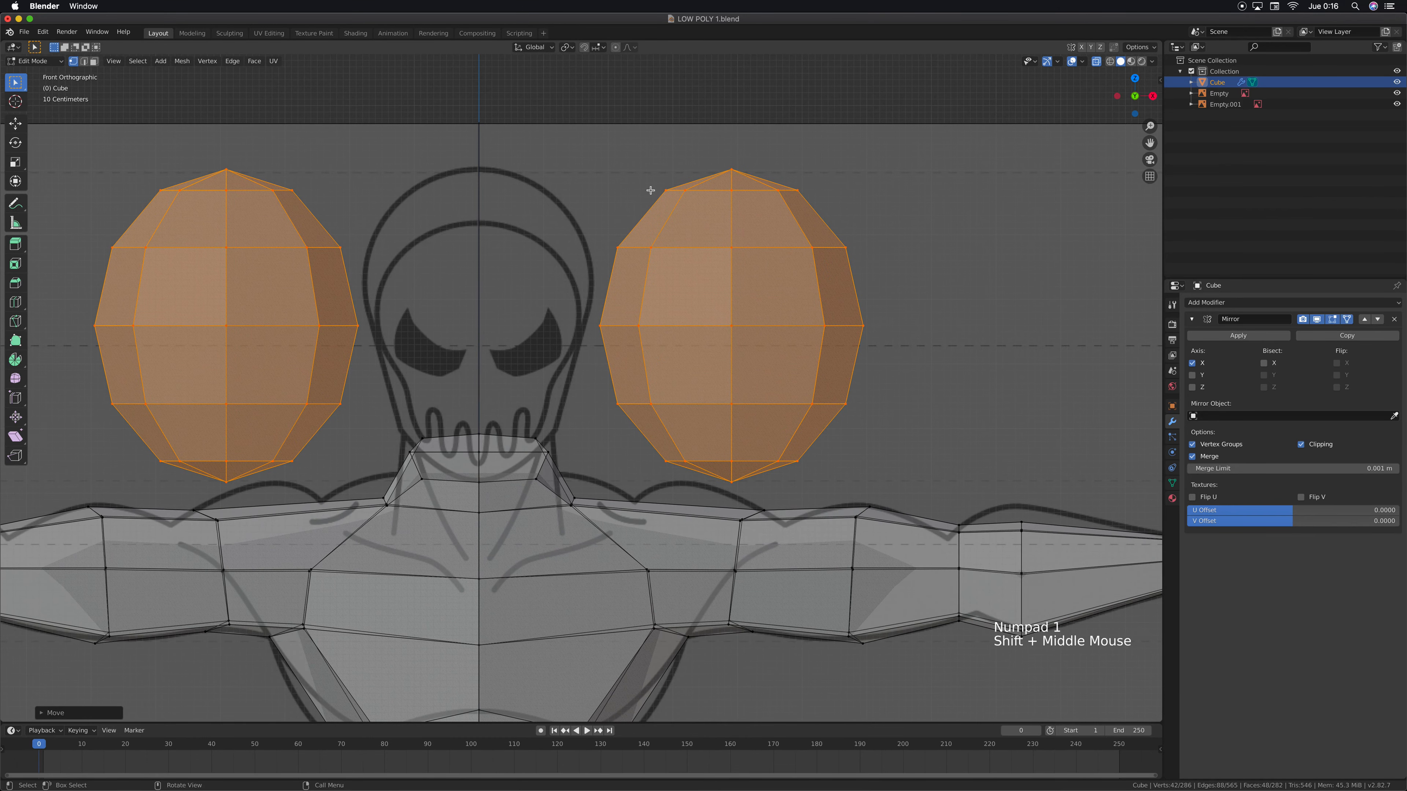
left_click_drag(596, 157, 707, 474)
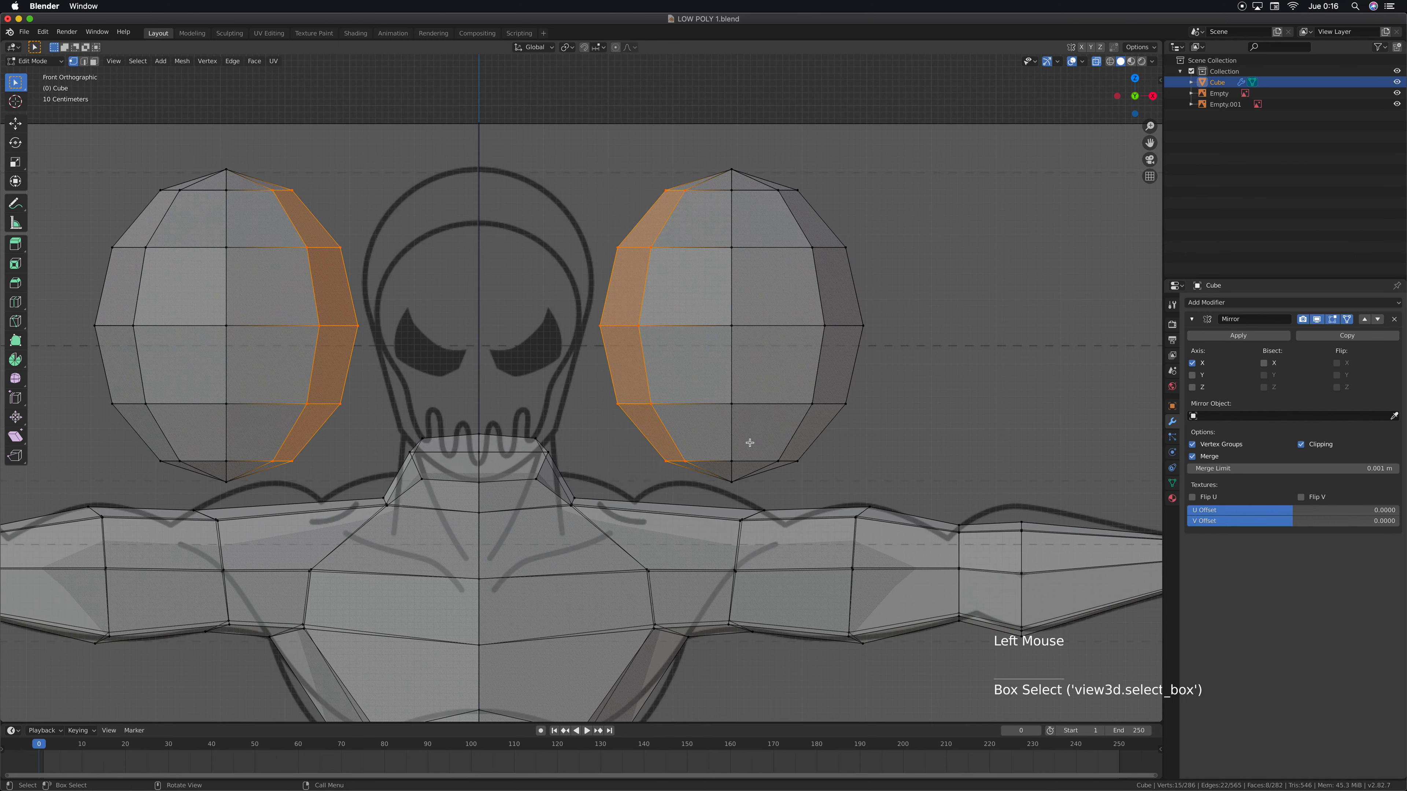
key("x")
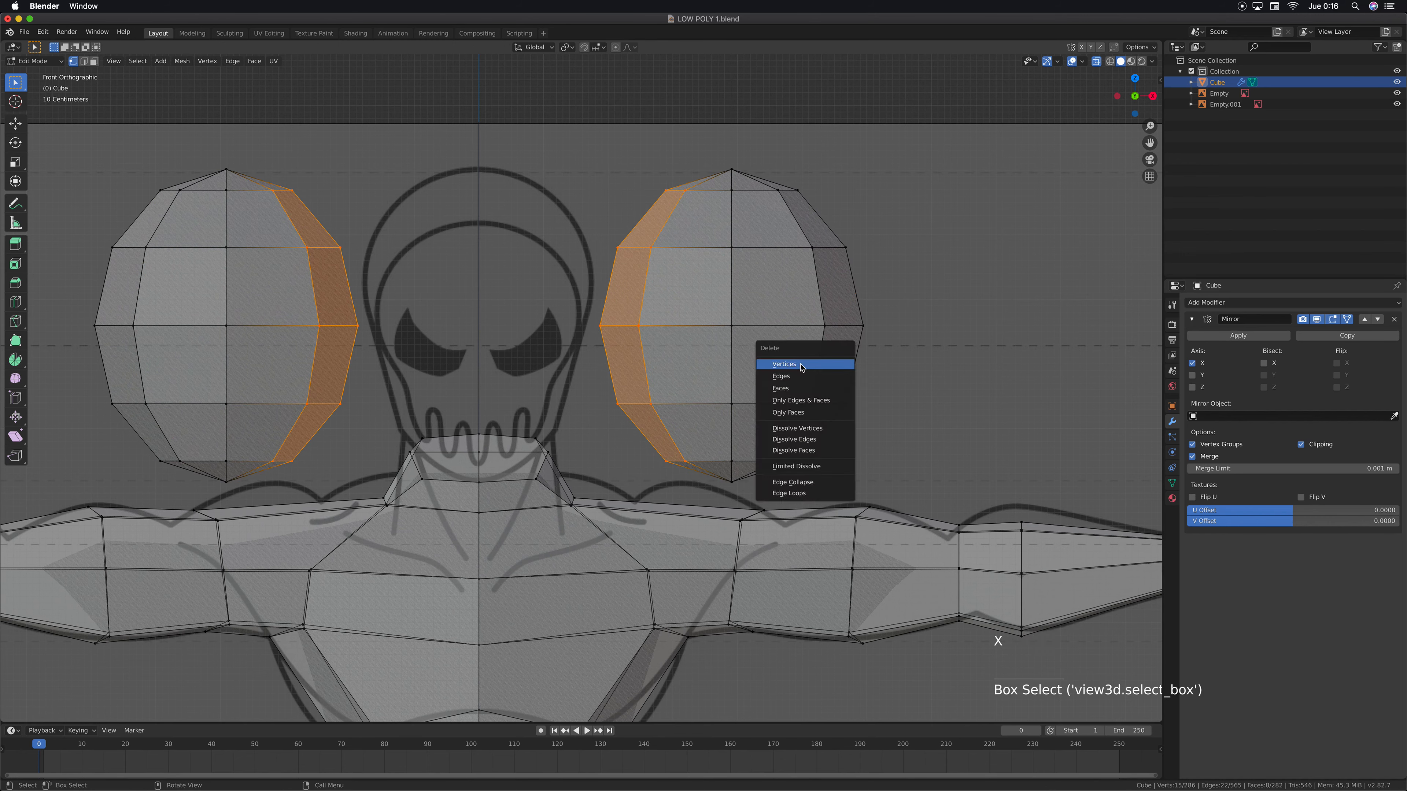
left_click(799, 364)
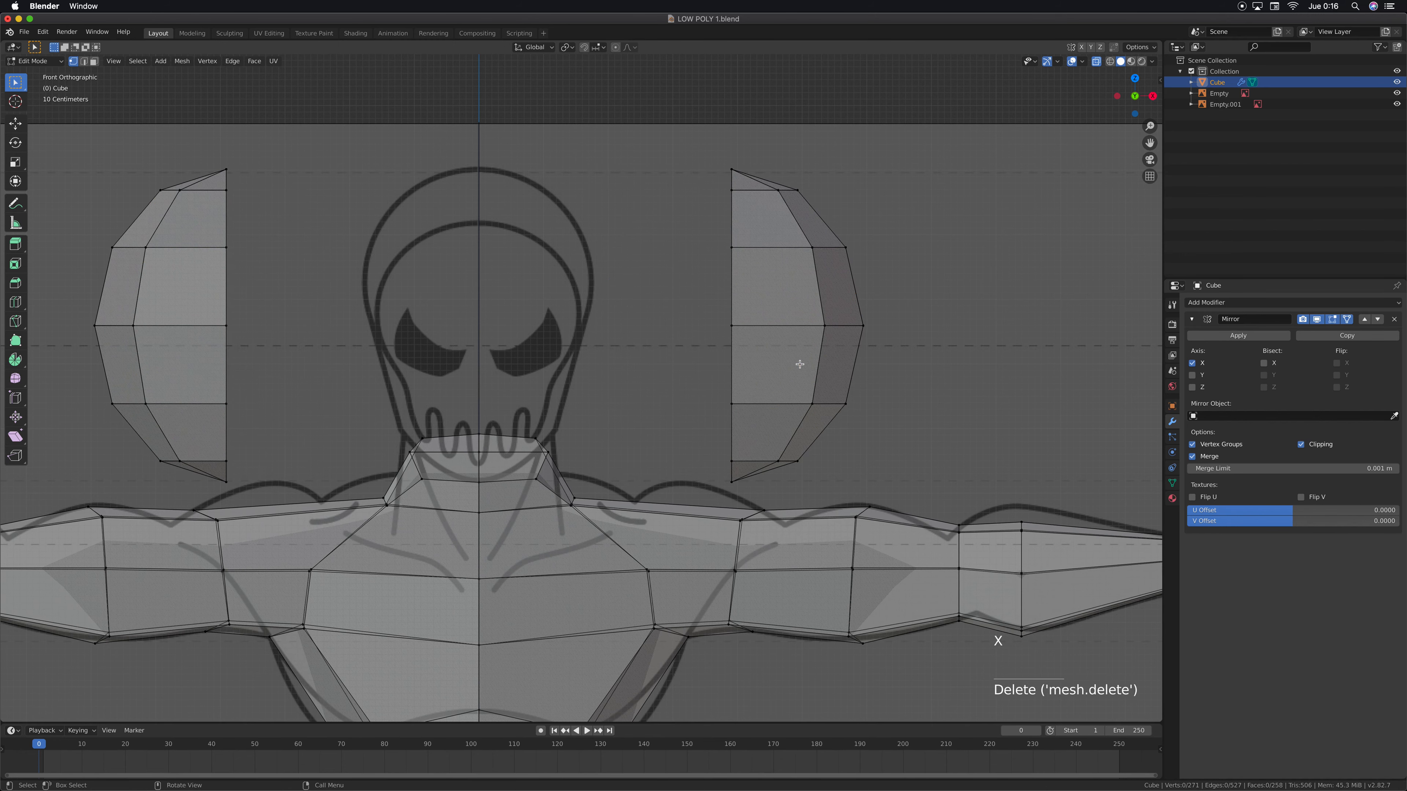
Delete the half sphere's top and bottom pole vertices
left_click(731, 169)
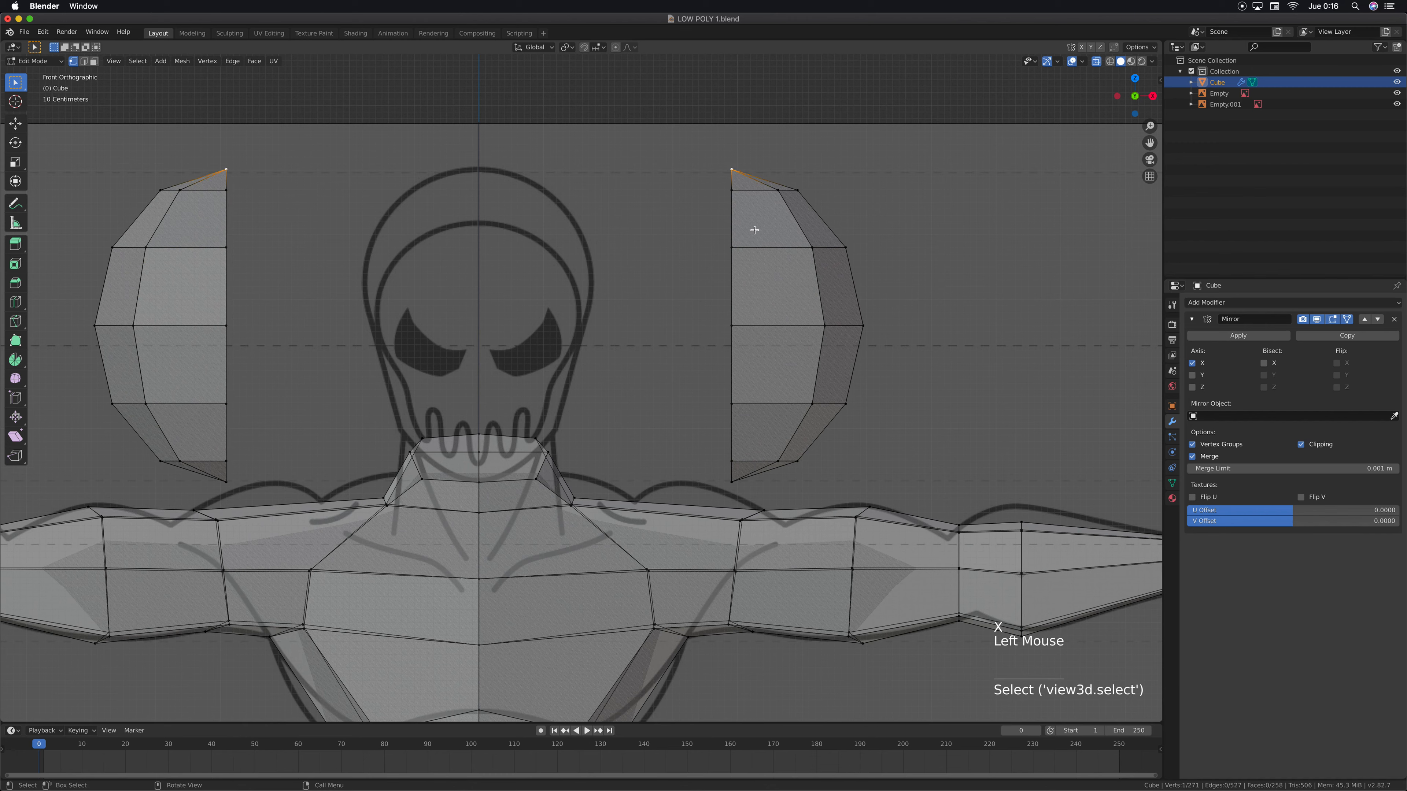
left_click(731, 482, "shift")
key("x")
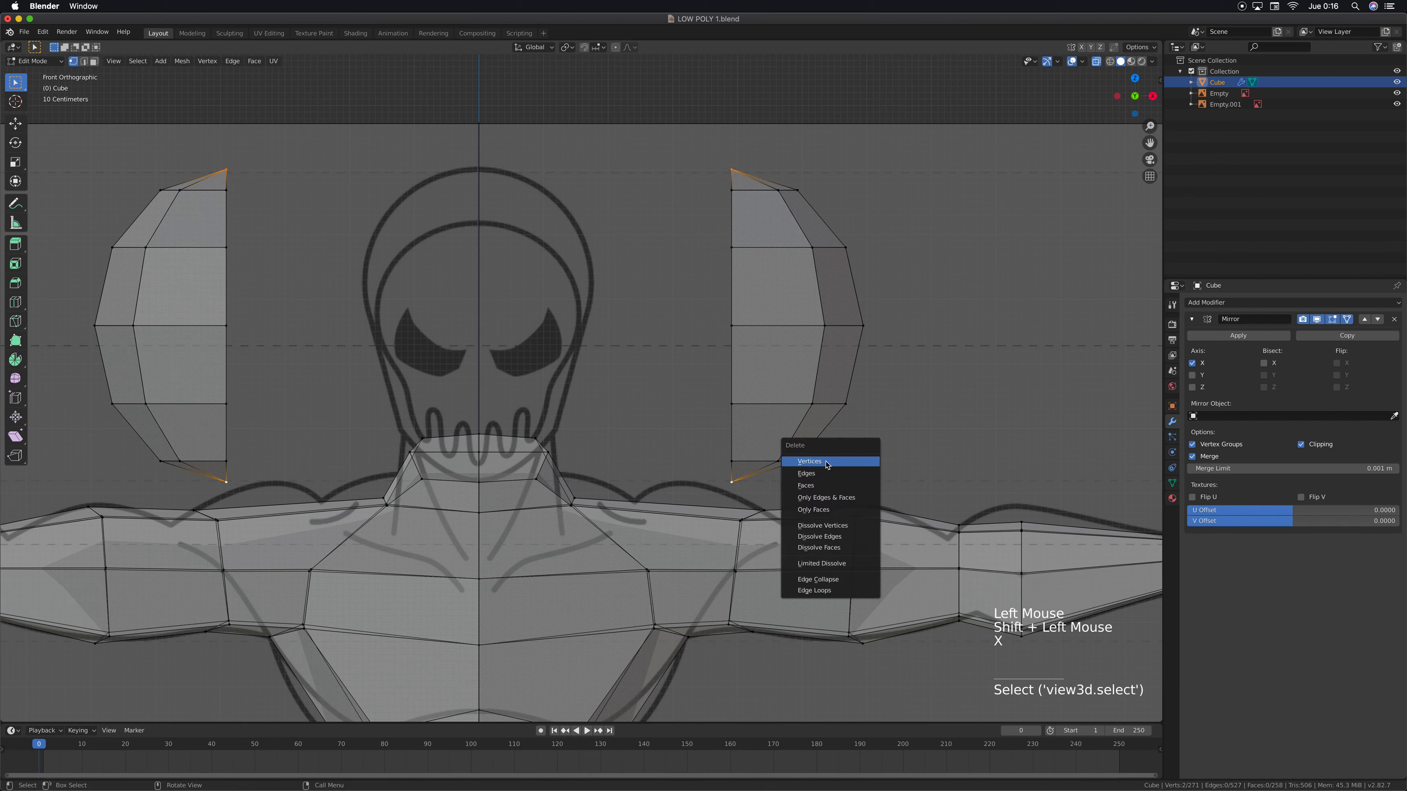
left_click(825, 461)
In the side view, move the head's lower front vertices down about 0.5 m and slightly forward to match the reference chin
middle_click_drag(816, 350, 753, 389)
key("KP_1")
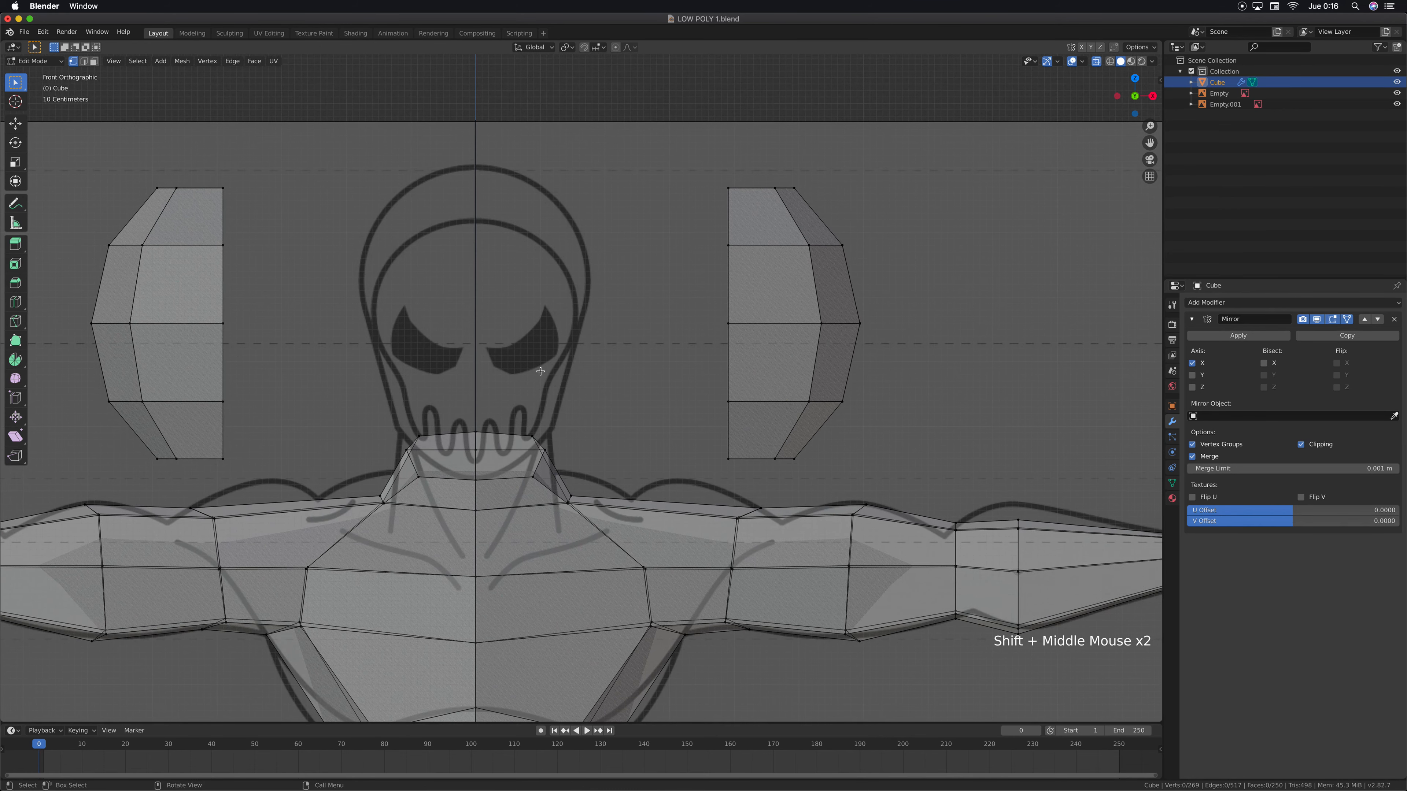
middle_click_drag(685, 461, 713, 411, "shift")
left_click_drag(737, 114, 897, 421)
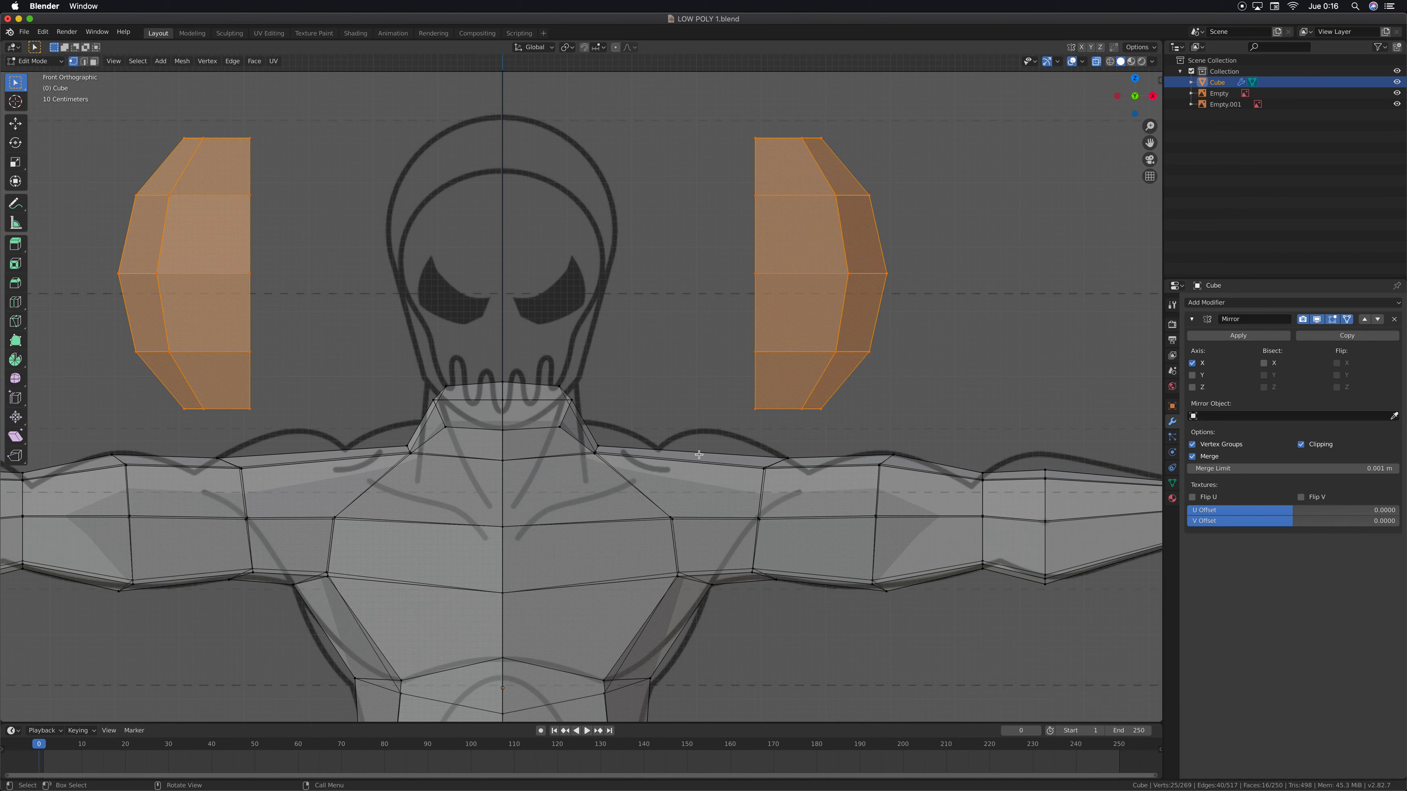
key("KP_3")
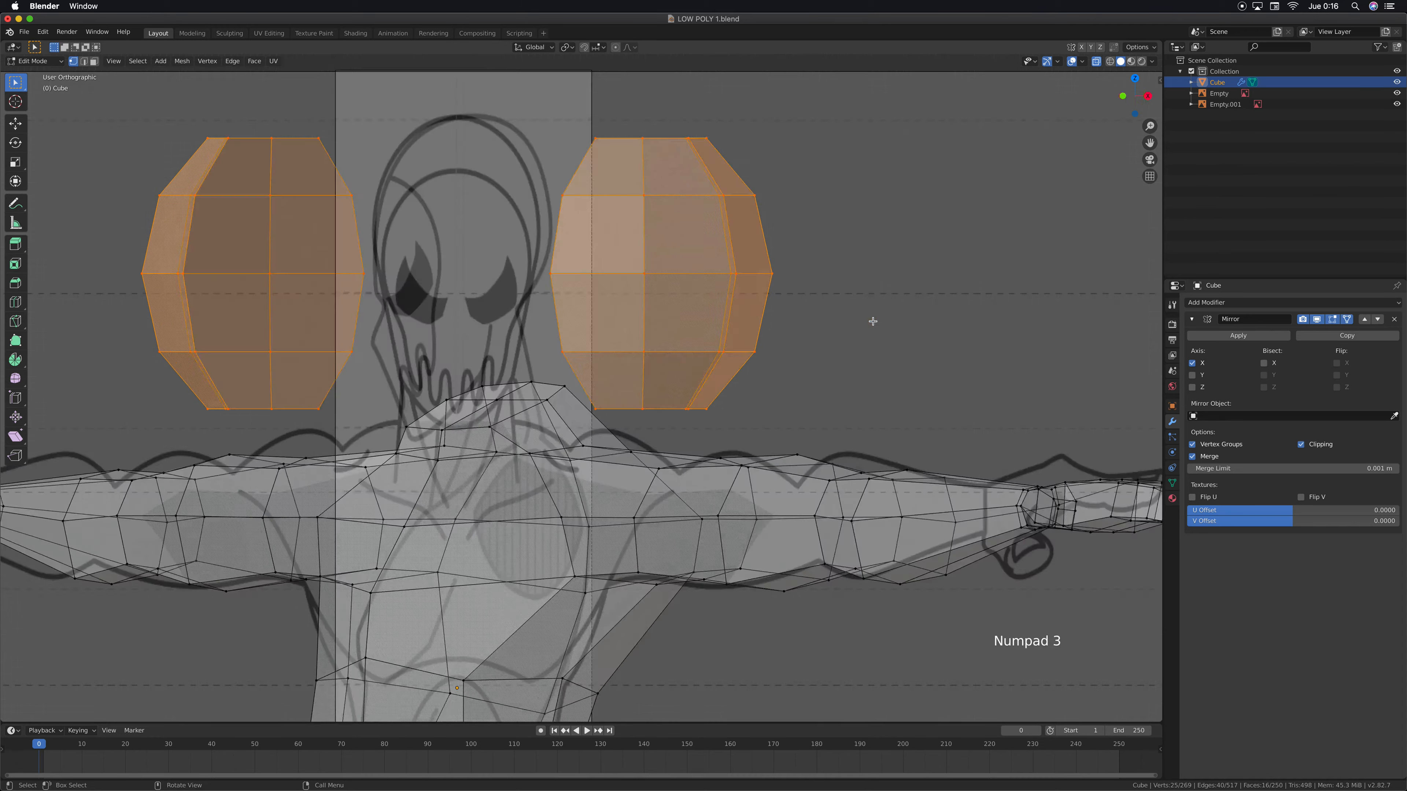
middle_click_drag(674, 407, 612, 353, "shift")
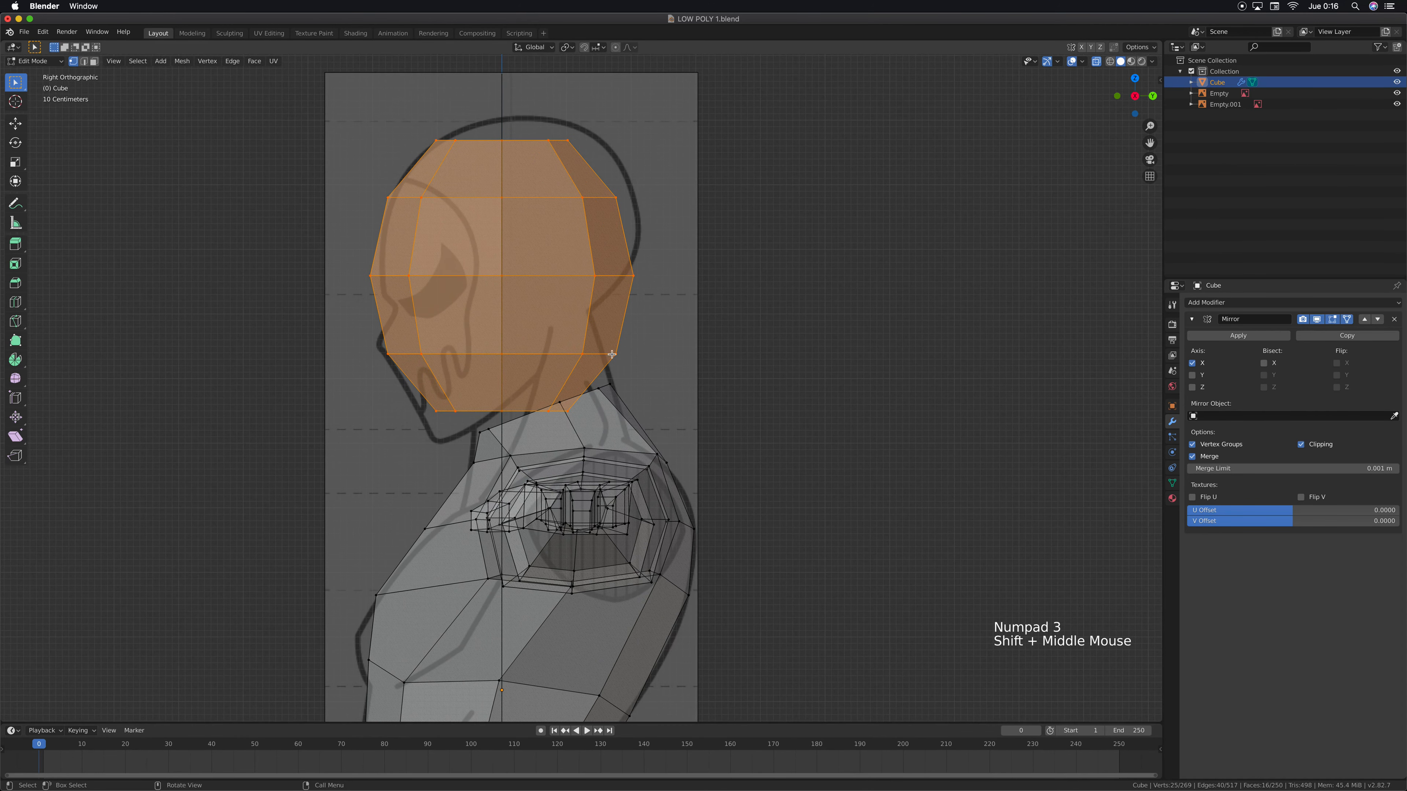
left_click_drag(373, 339, 457, 418)
key("g")
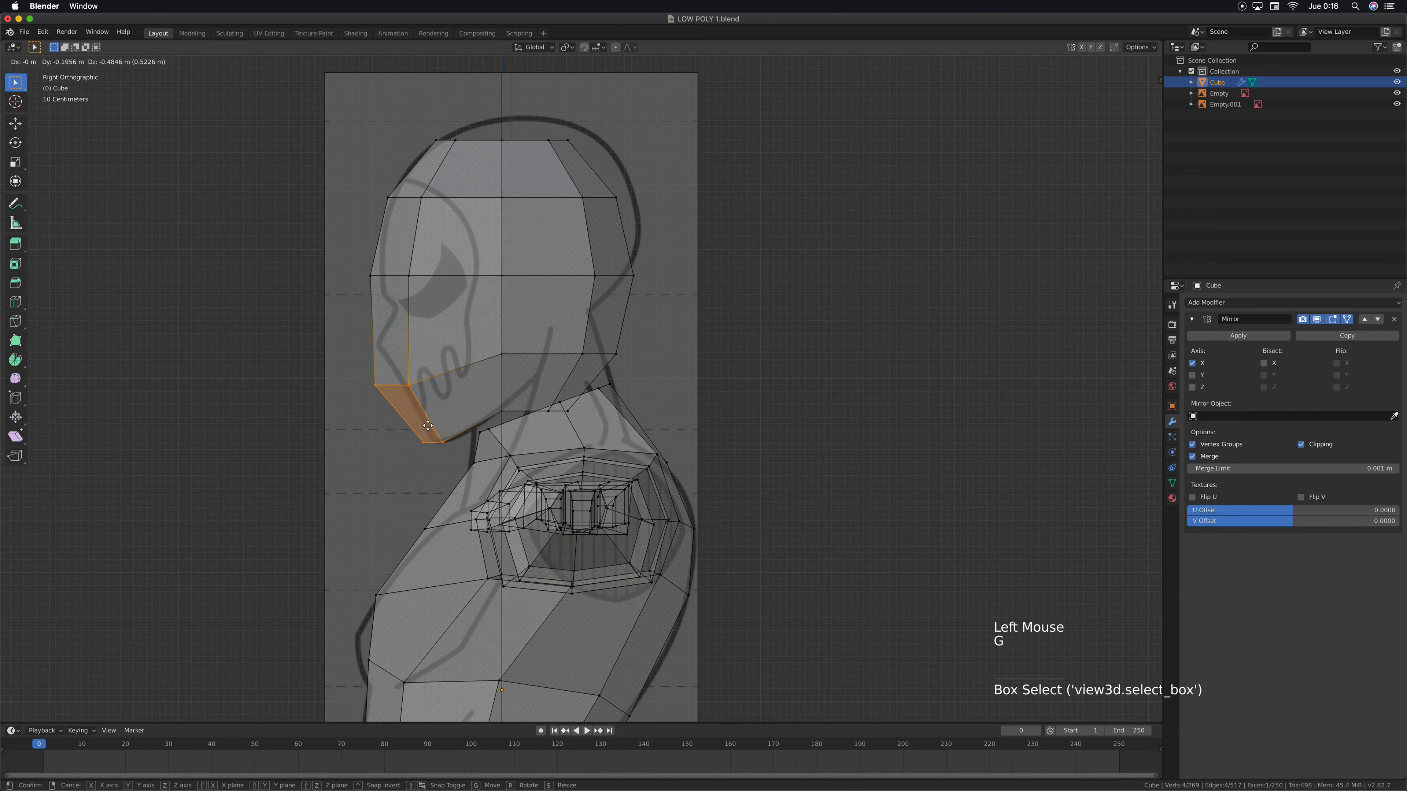
left_click(432, 423)
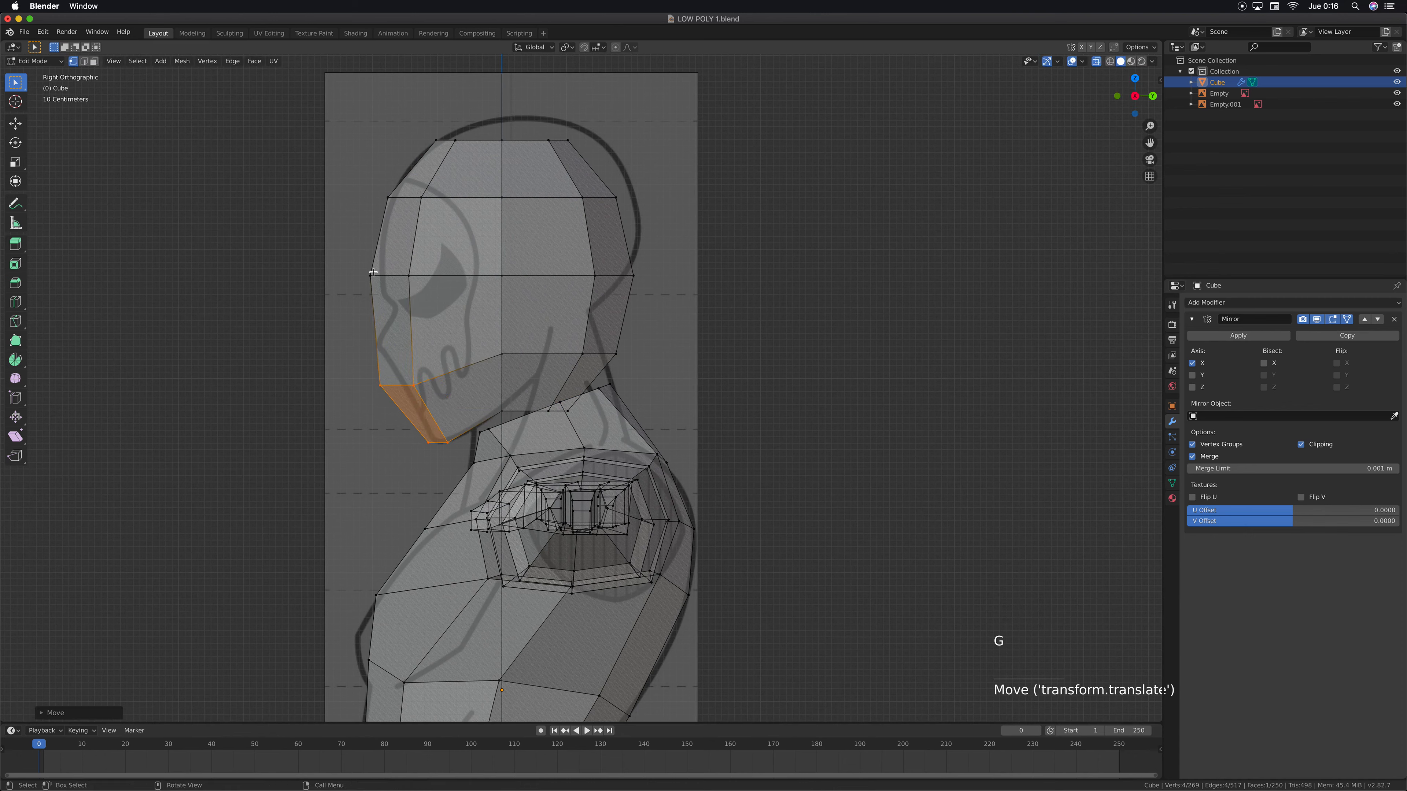
Select the four lower rear vertices of the head, at the base of the skull
left_click_drag(582, 414, 542, 410)
scroll(580, 389, "up", 4)
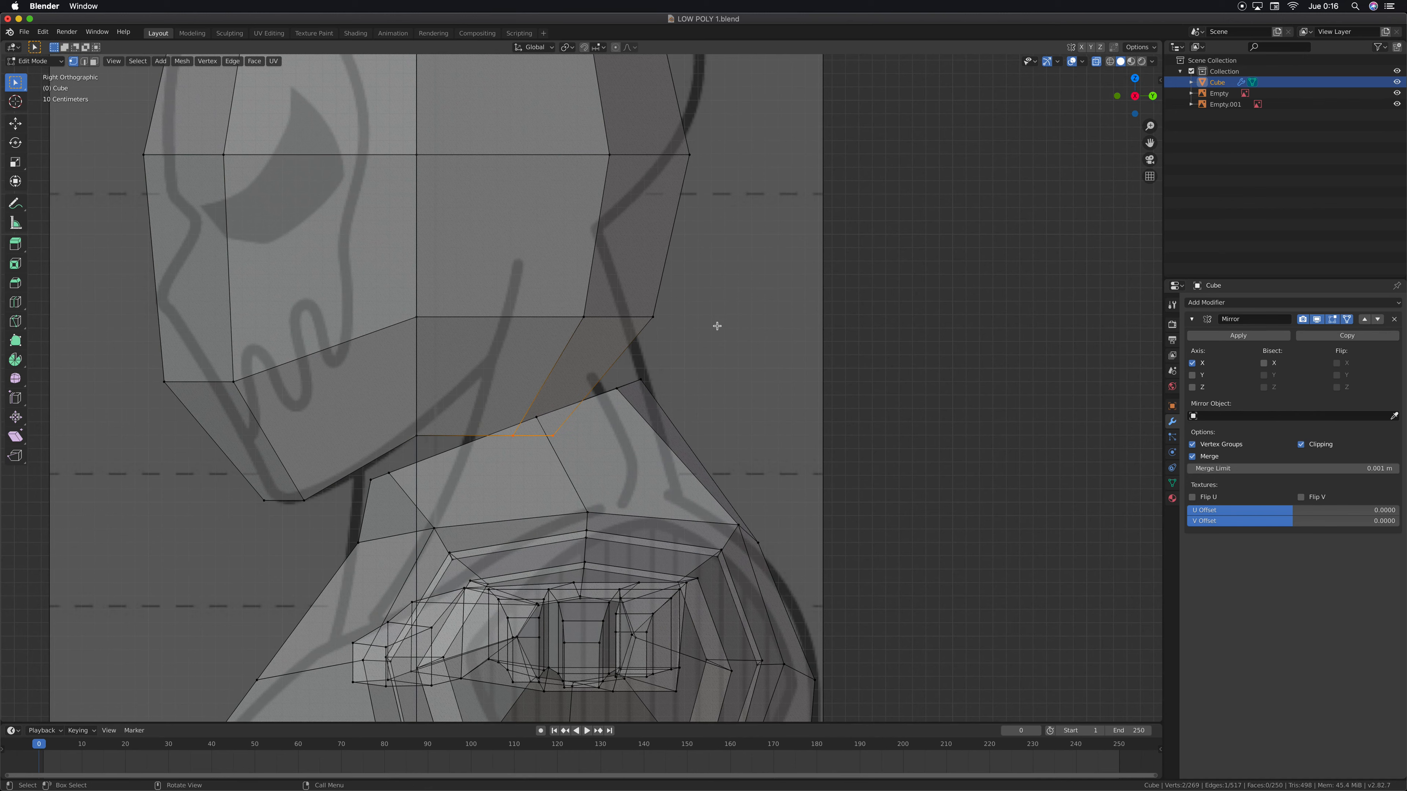
left_click_drag(705, 310, 567, 340, "shift")
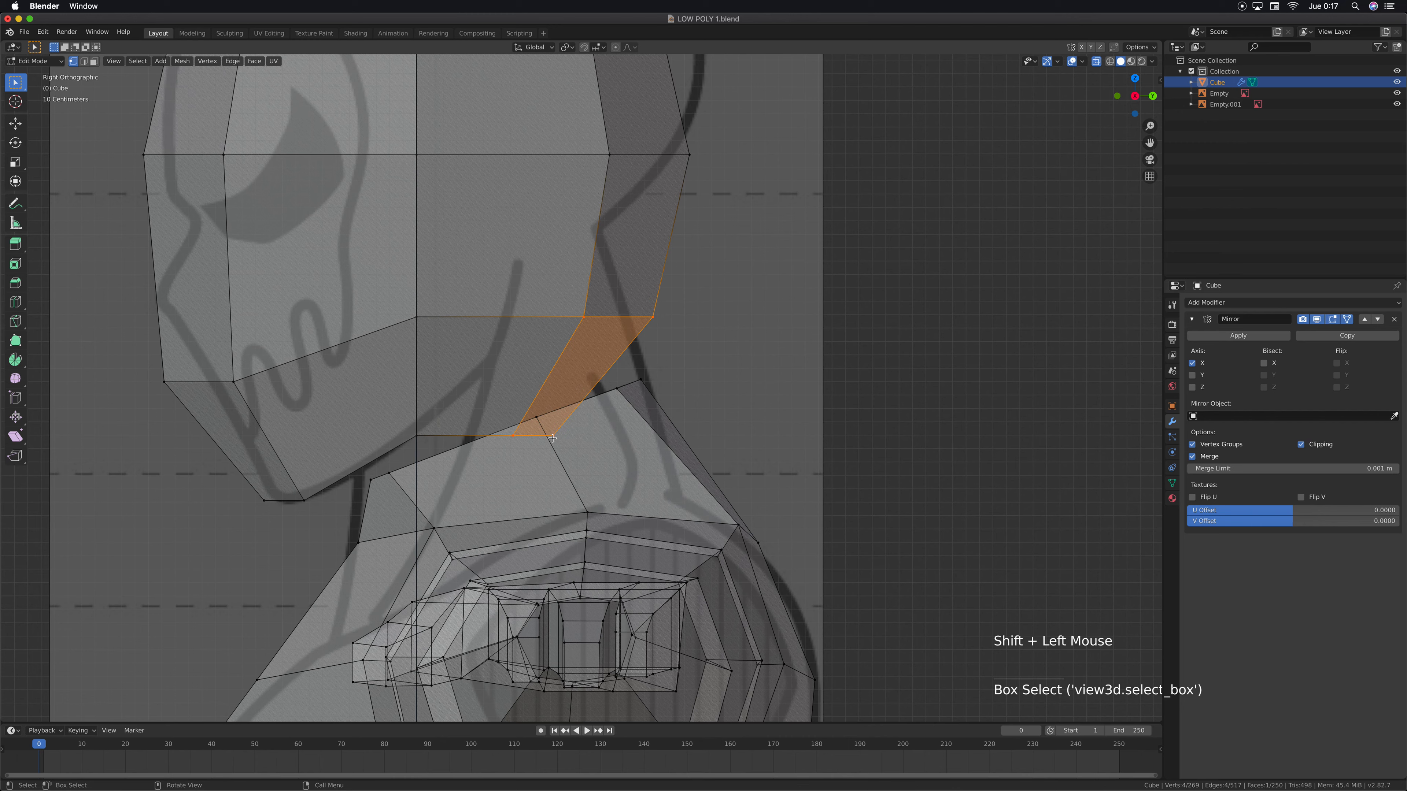
key("g")
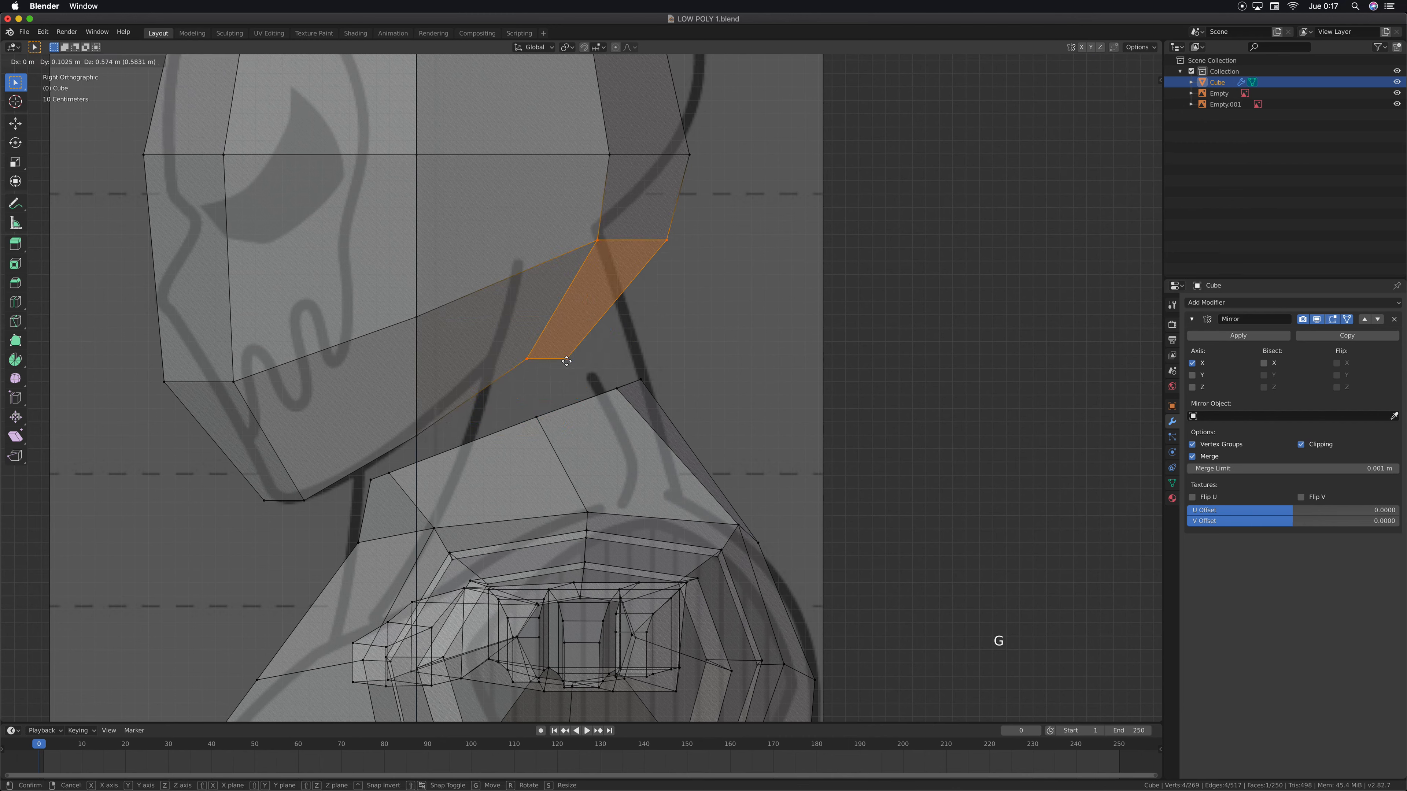
left_click(576, 359)
key("e")
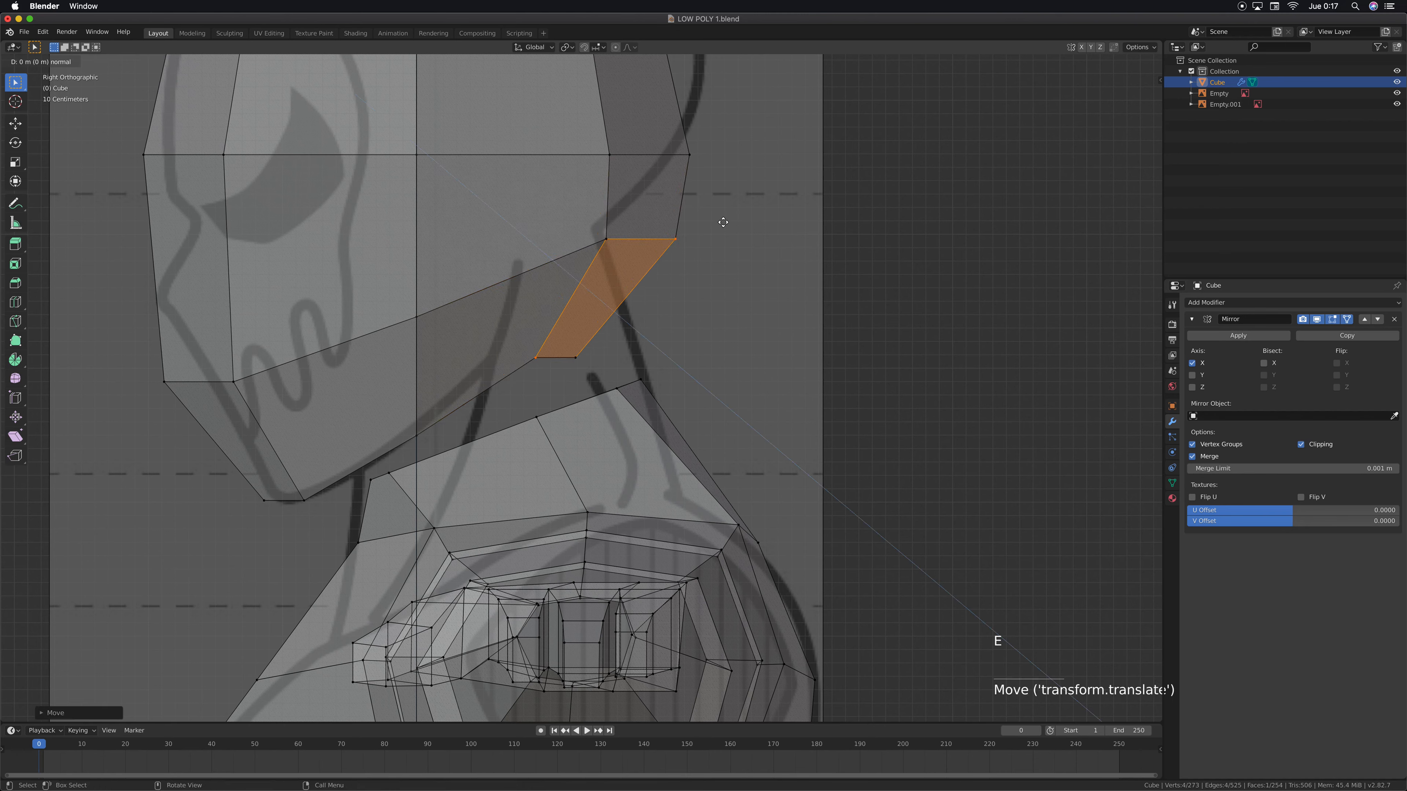
left_click(723, 223)
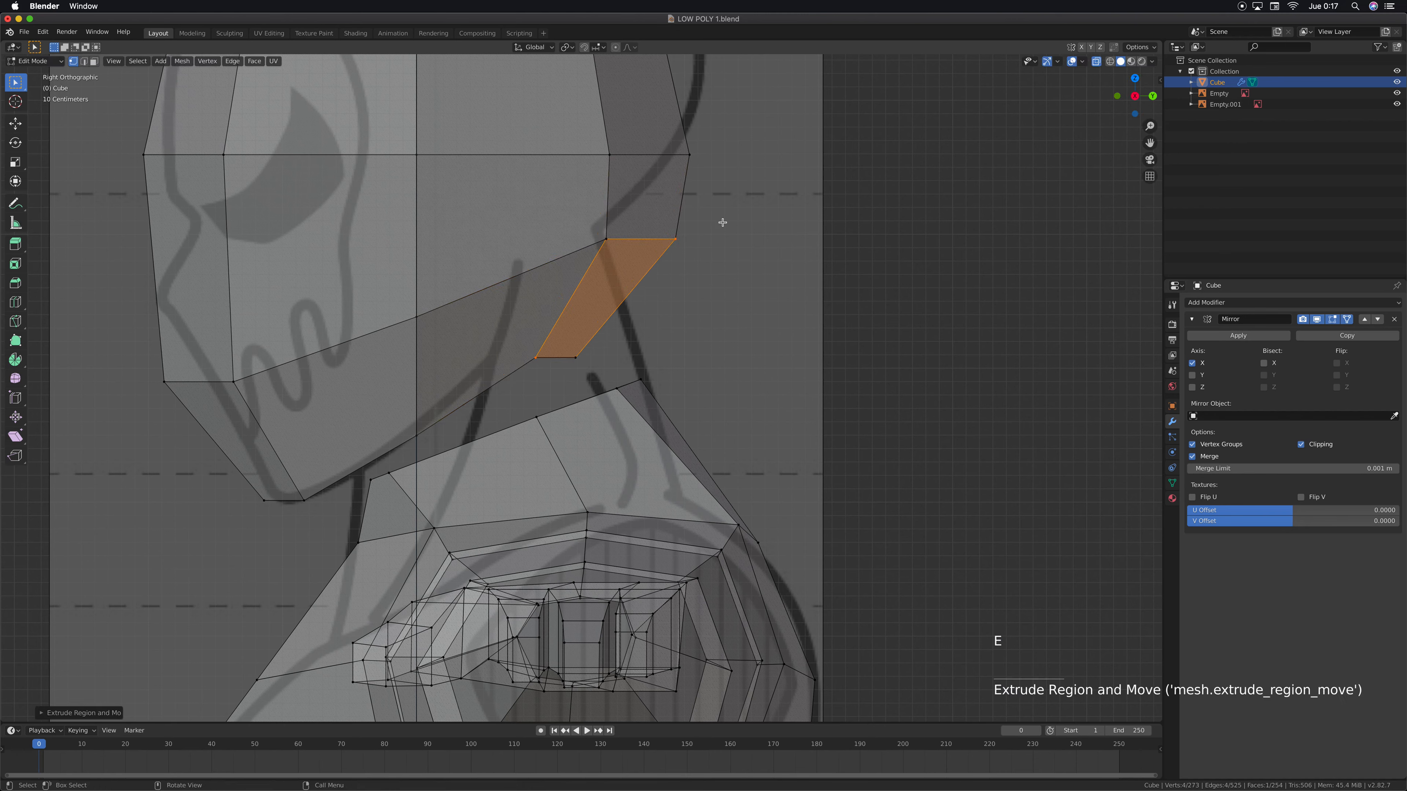
key("super+z")
key("super+z")
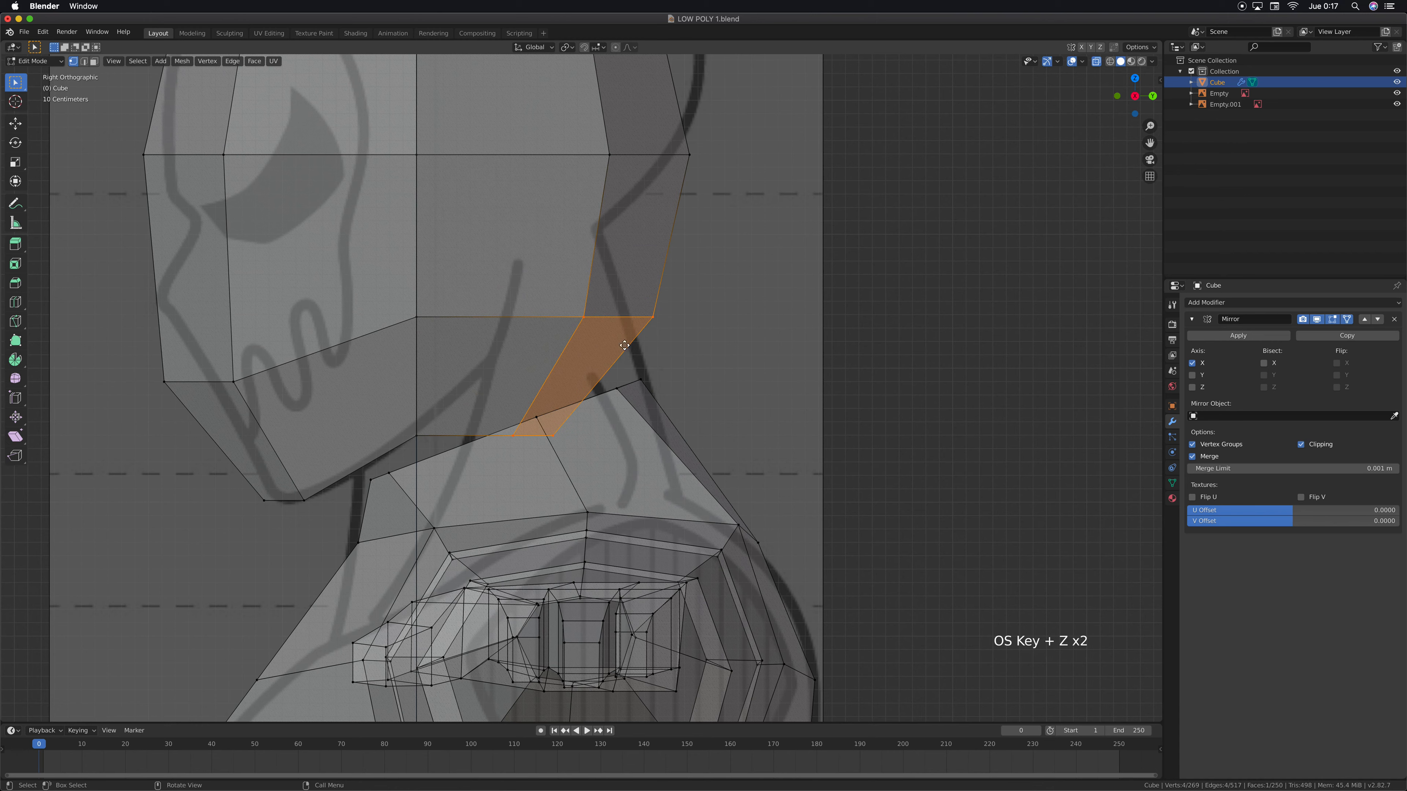
Raise the selected lower rear vertices and rotate them to follow the slope of the reference's nape
key("g")
left_click(644, 278)
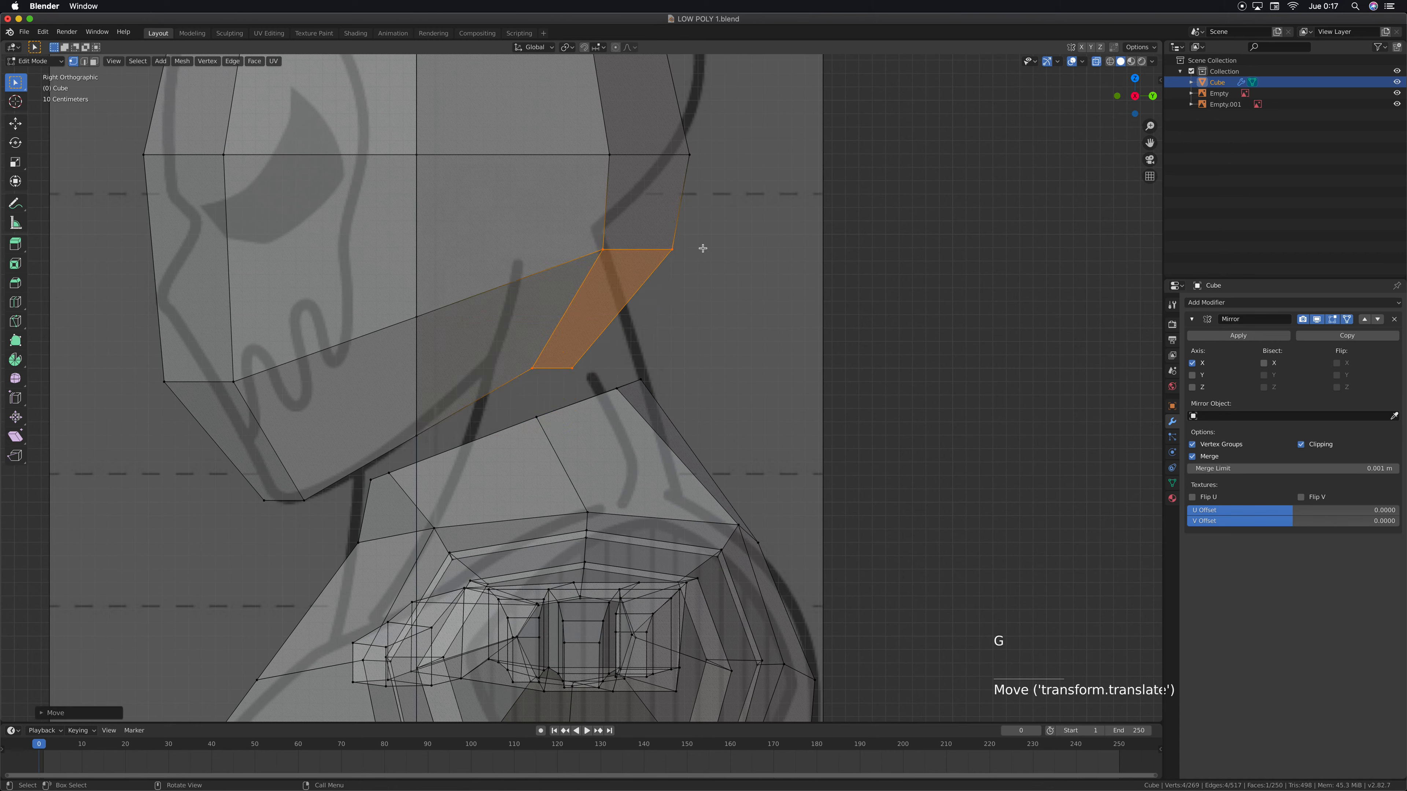
key("r")
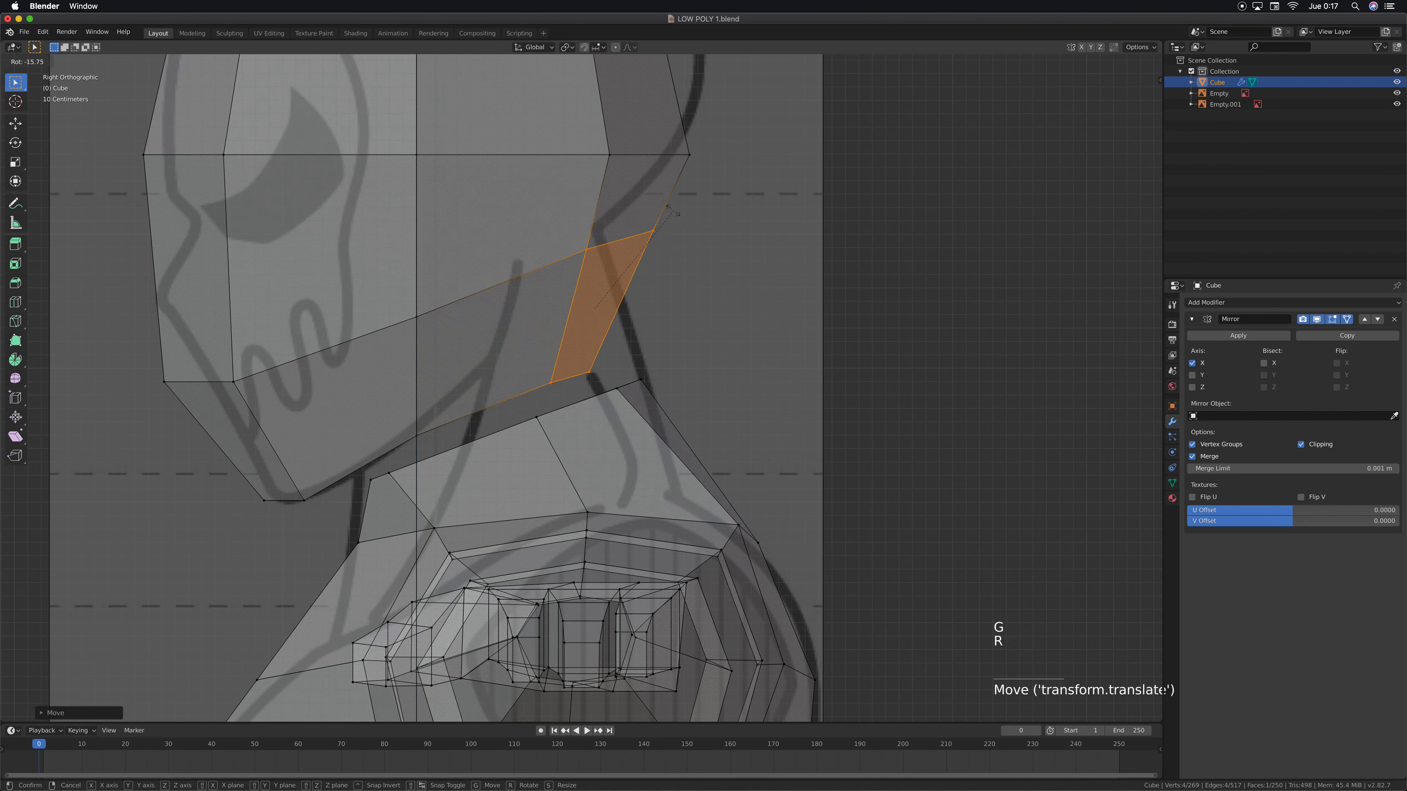
key("g")
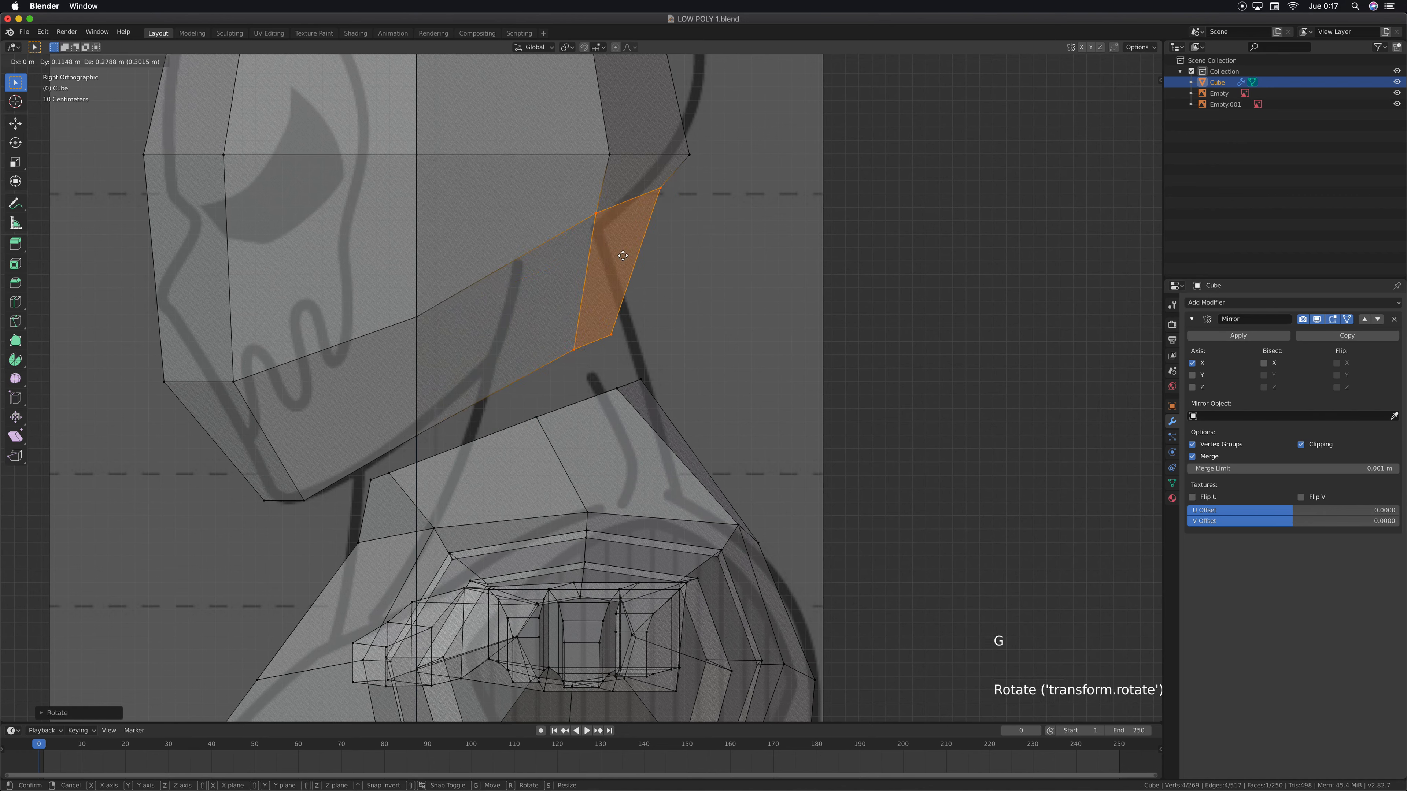
left_click(622, 257)
Move the rear vertex pair of the head's middle ring up along the back-of-skull outline
middle_click_drag(678, 270, 791, 365, "shift")
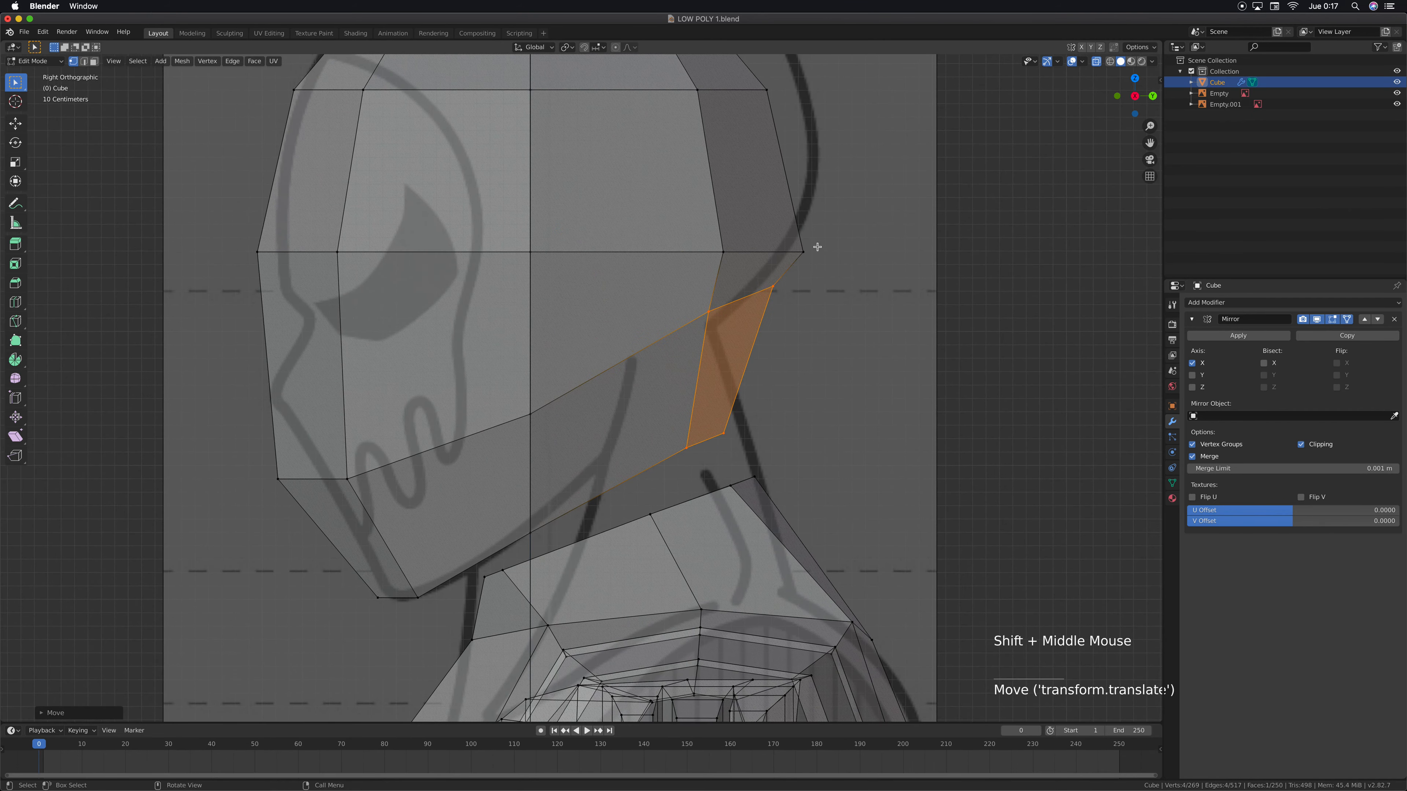
left_click_drag(818, 244, 687, 287)
middle_click_drag(794, 339, 789, 360, "shift")
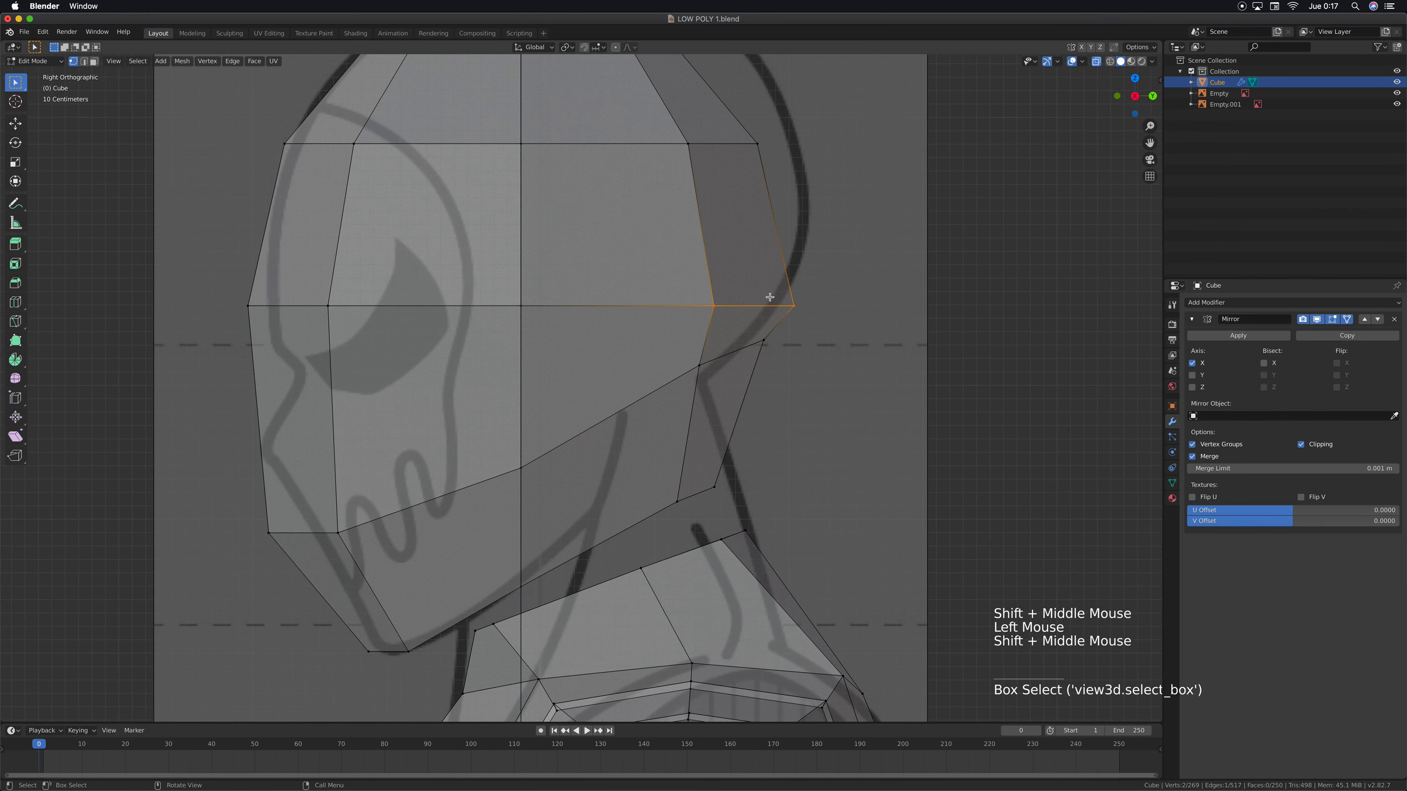
key("g")
left_click(775, 245)
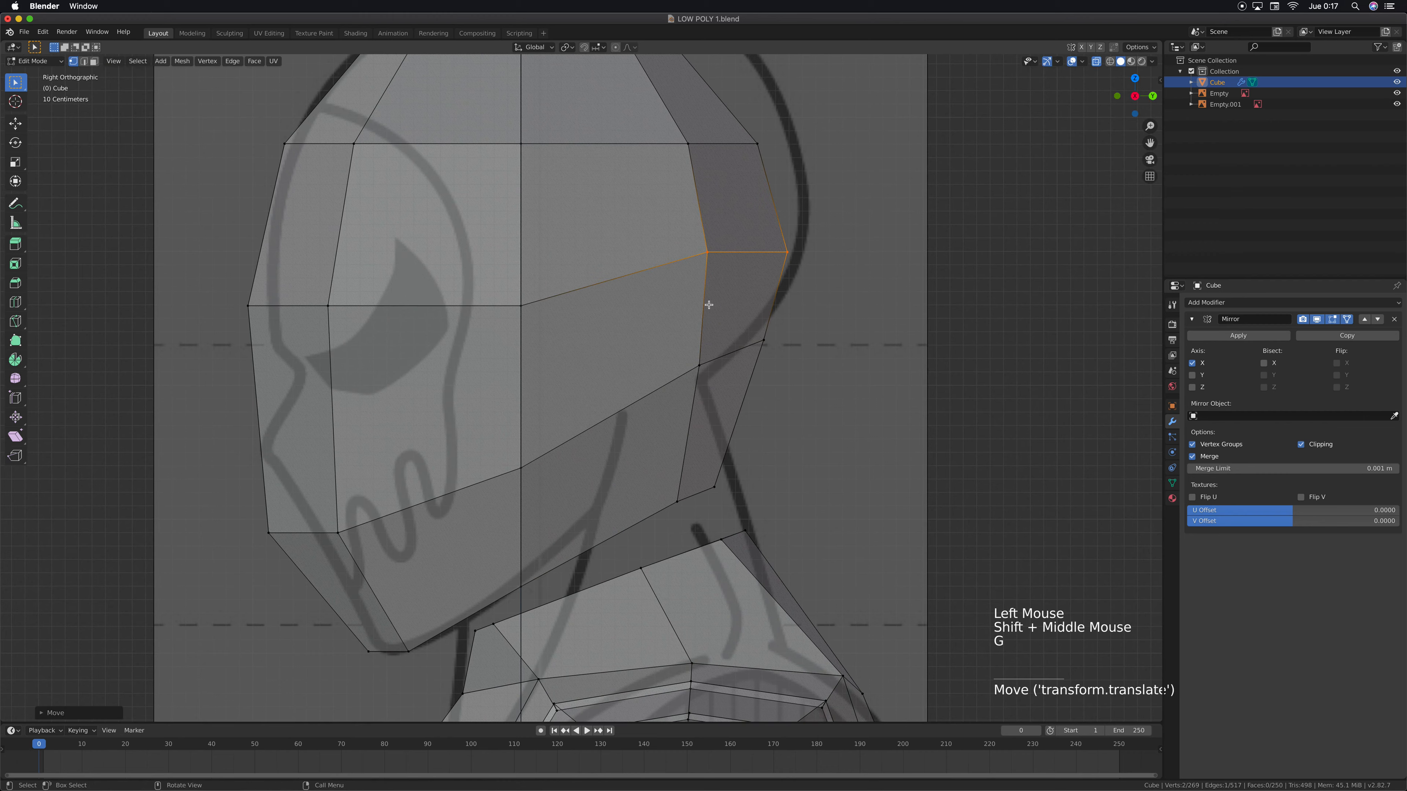
Move the six upper rear vertices of the head about 0.17 m back and up to the reference skull outline
middle_click_drag(710, 302, 741, 367, "shift")
scroll(870, 239, "down", 2)
scroll(870, 240, "down", 1)
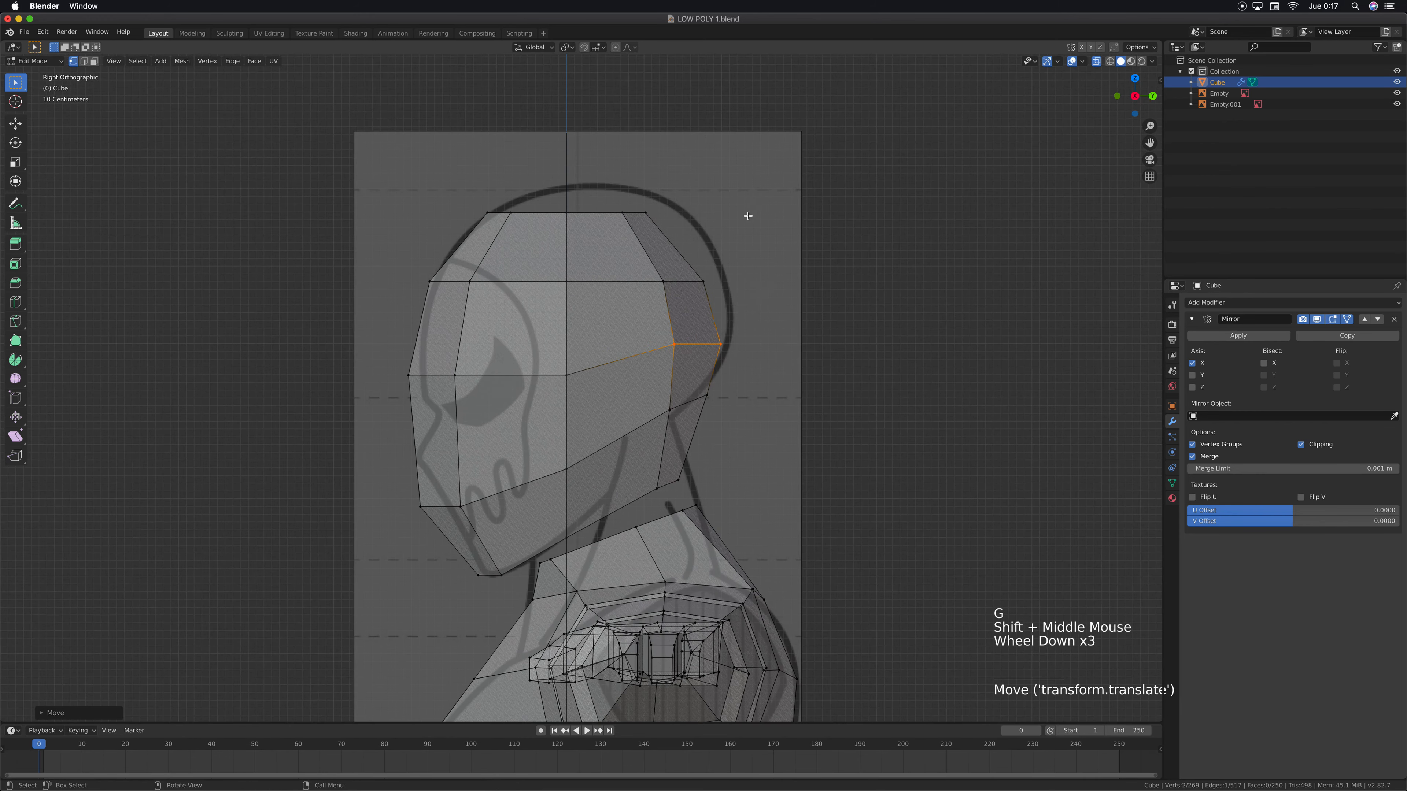
left_click_drag(754, 201, 601, 367)
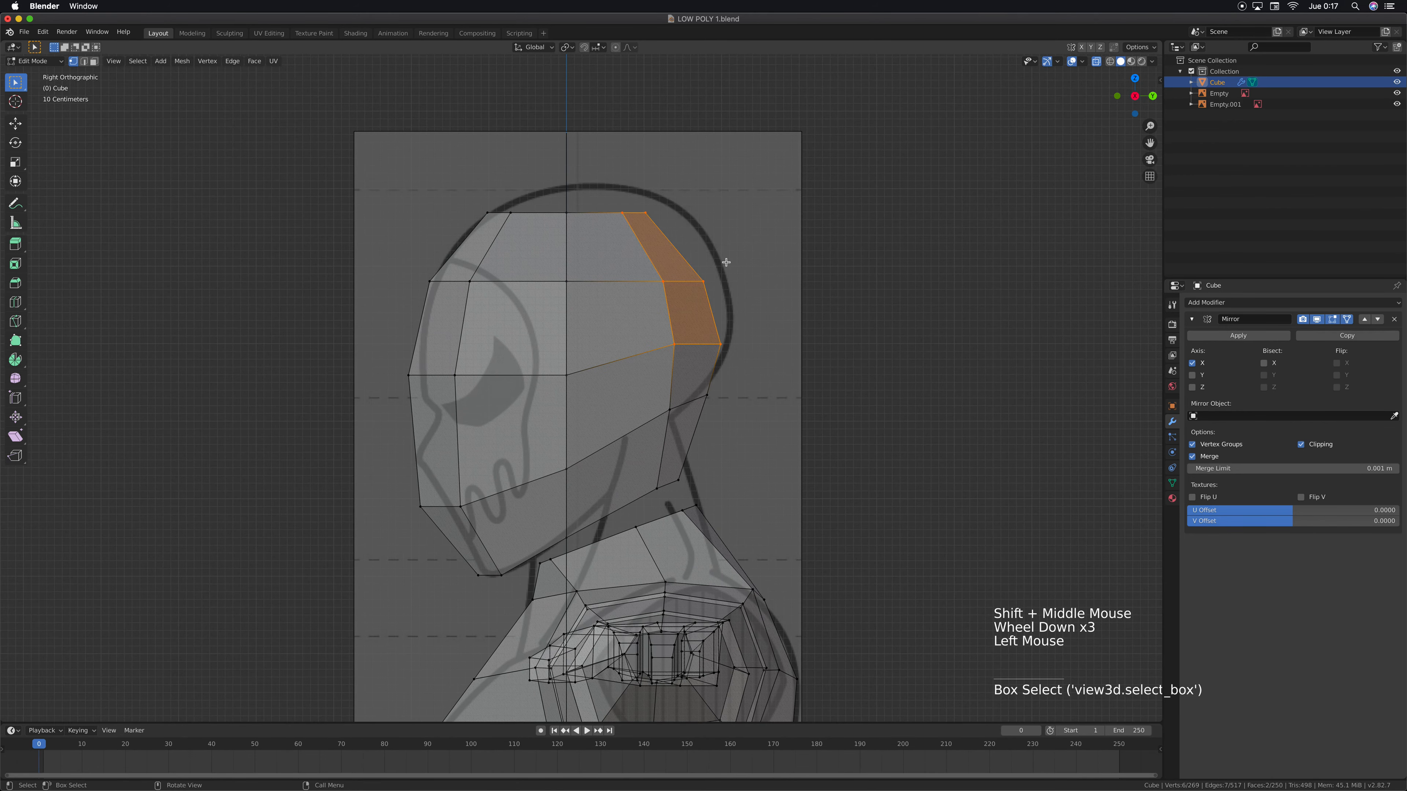
key("g")
left_click(706, 285)
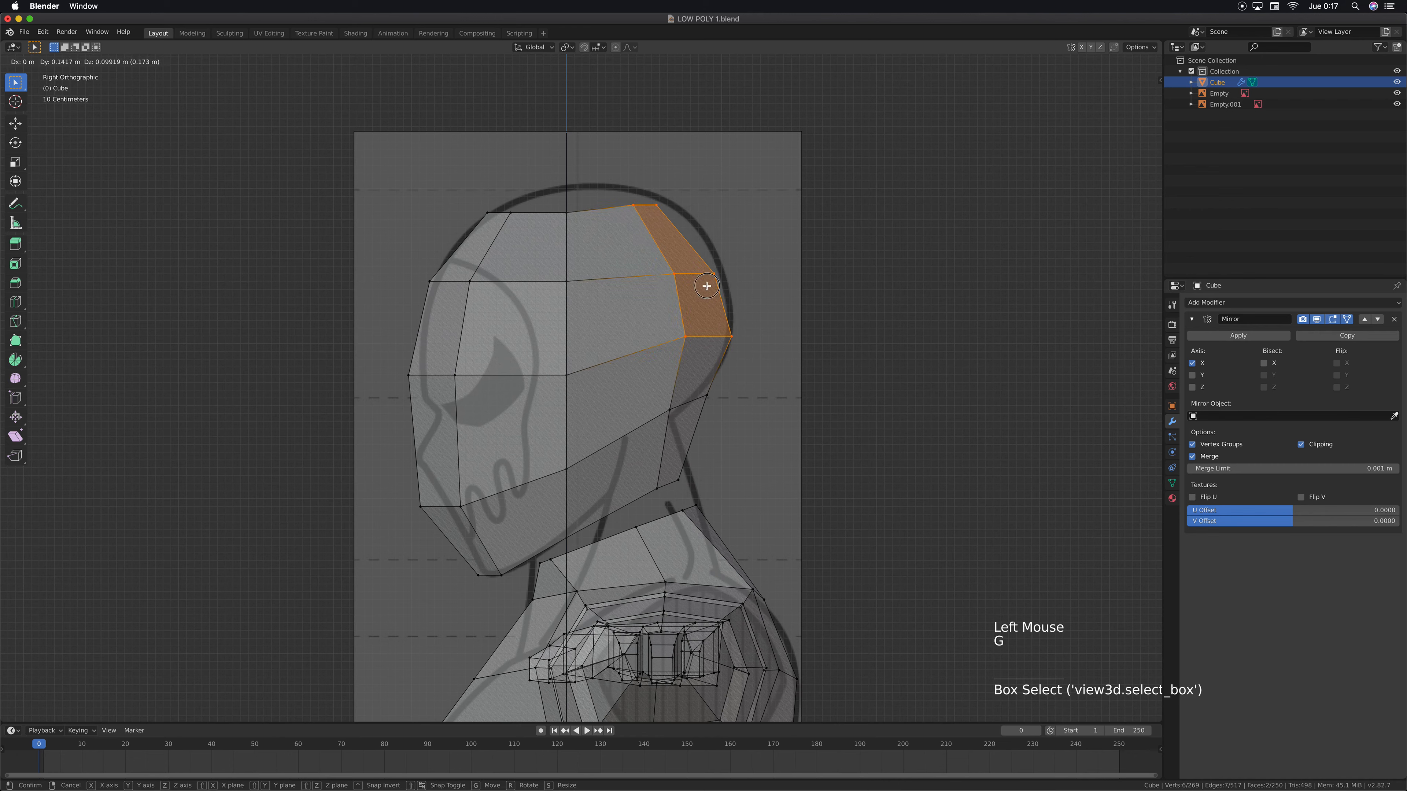
Flatten the head's top ring of vertices by scaling it to 0 along Z
left_click_drag(683, 178, 446, 228)
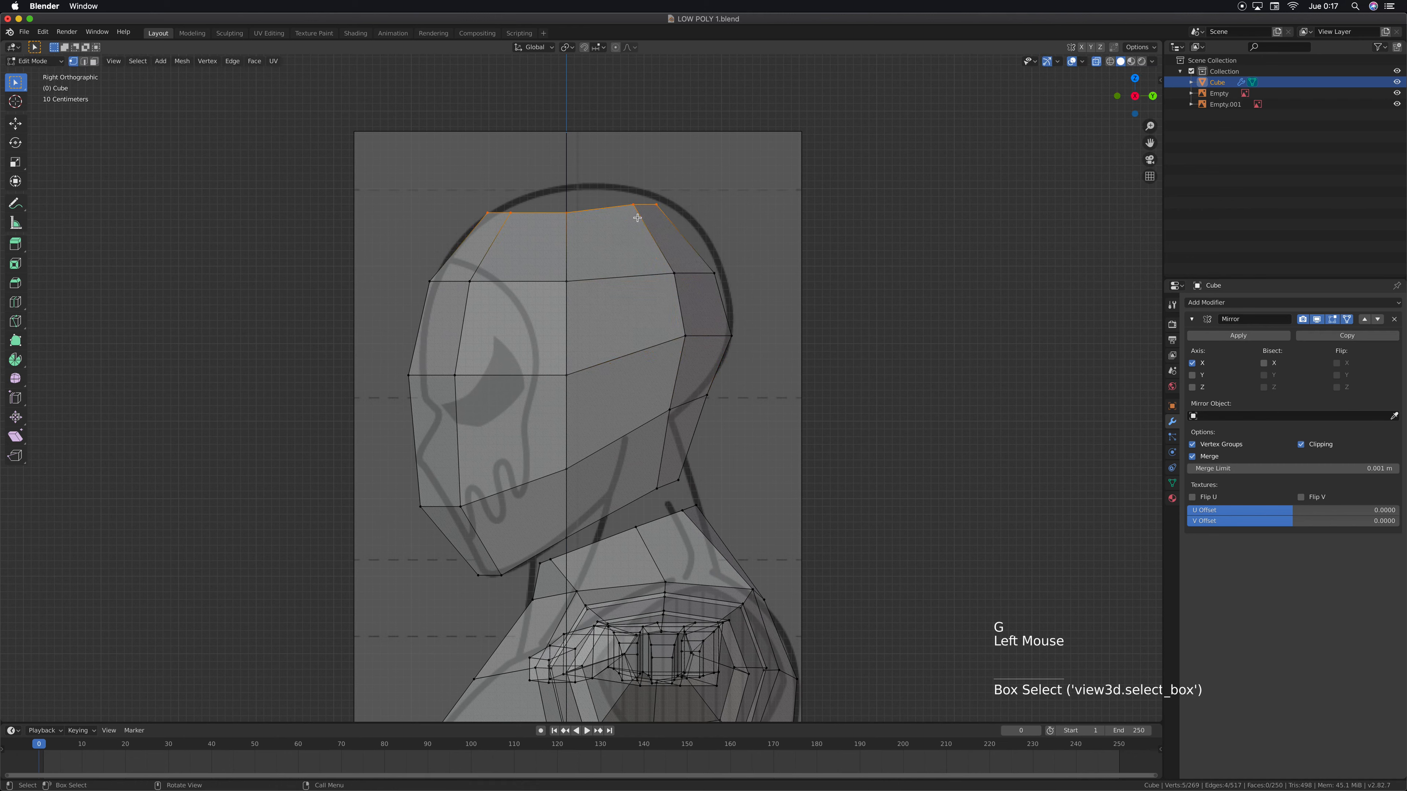
key("s")
key("z")
key("0")
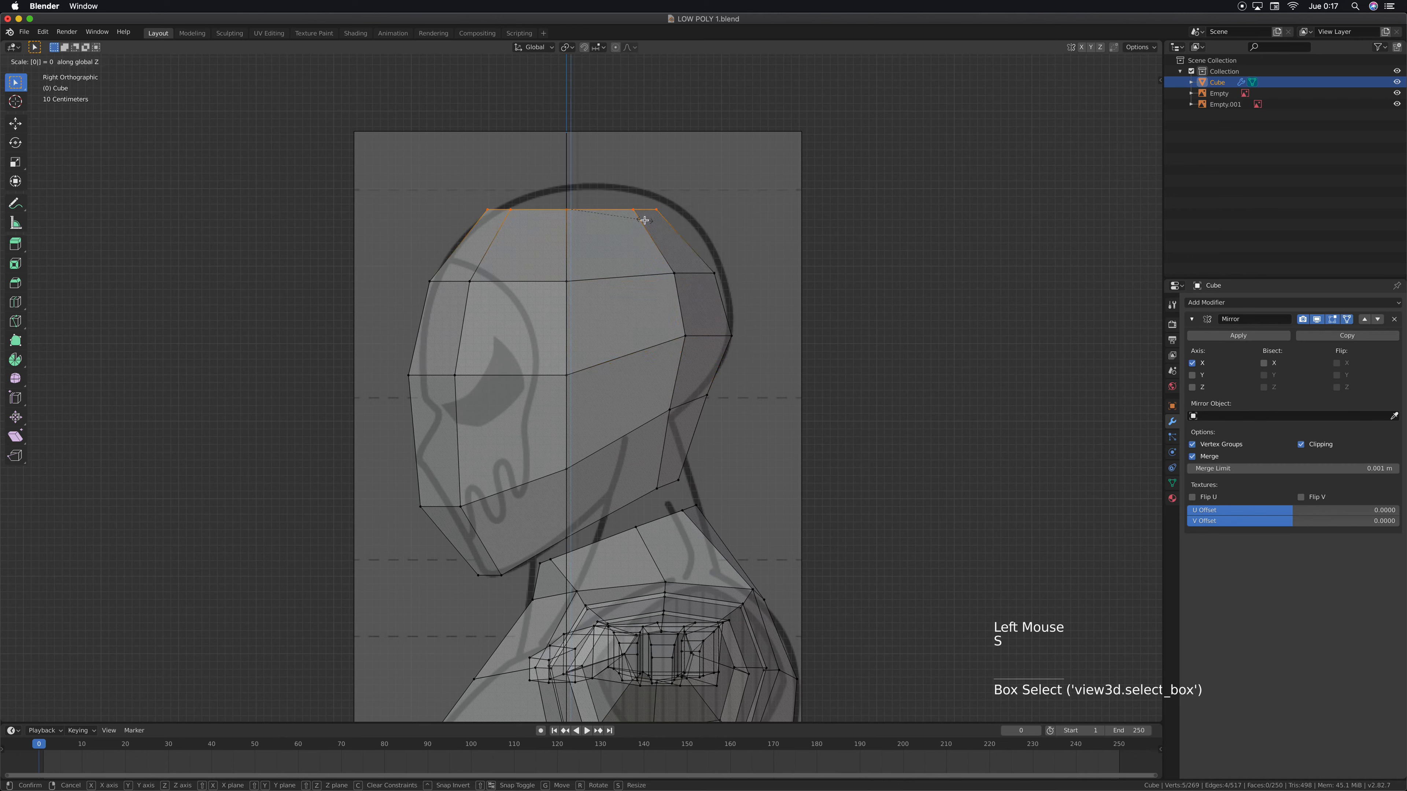
key("Return")
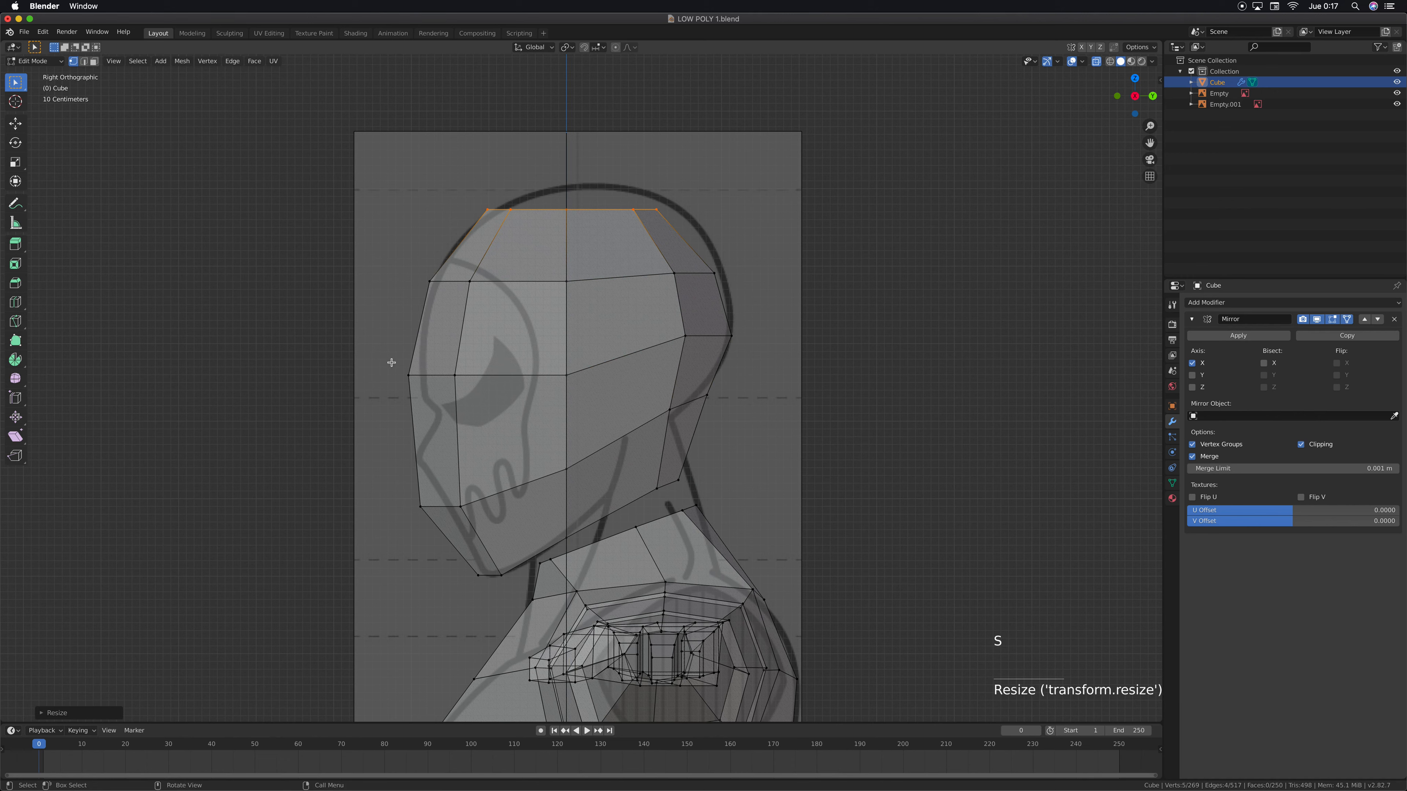
Move the eye-level front vertex pair back along Y, and raise the pair below it about 0.55 m to shape the face profile
left_click_drag(391, 362, 471, 387)
key("g")
key("y")
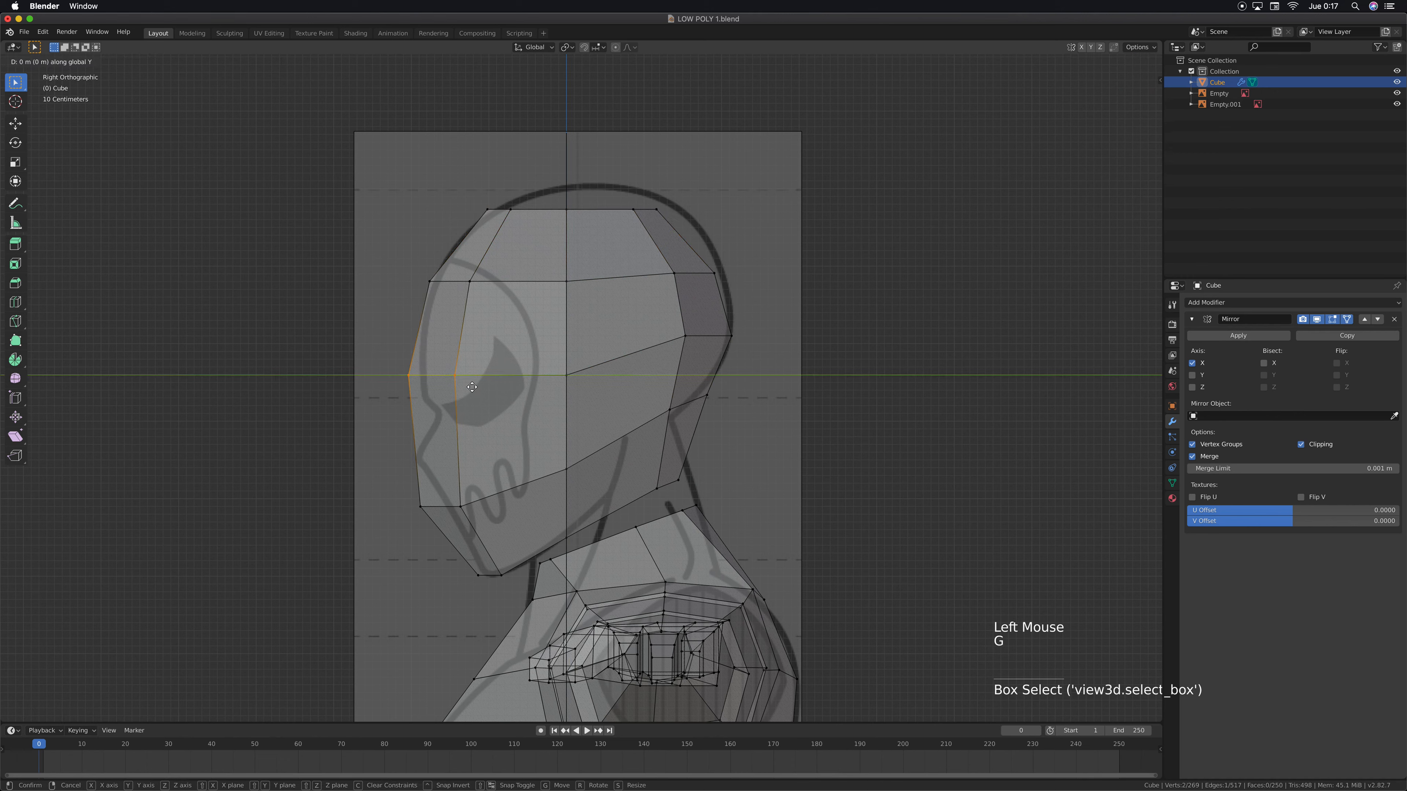
left_click(474, 386)
left_click_drag(474, 496, 407, 519)
key("g")
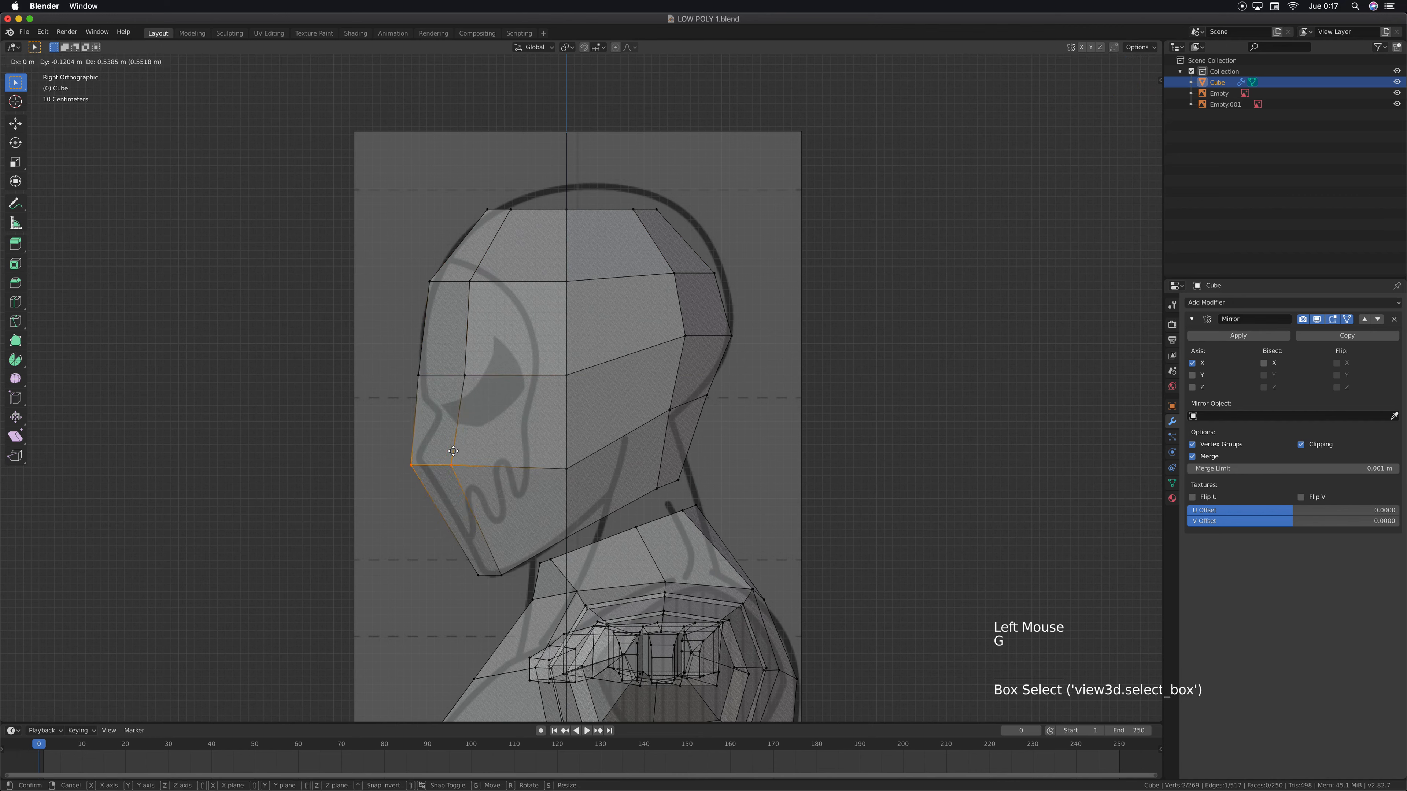
left_click(462, 450)
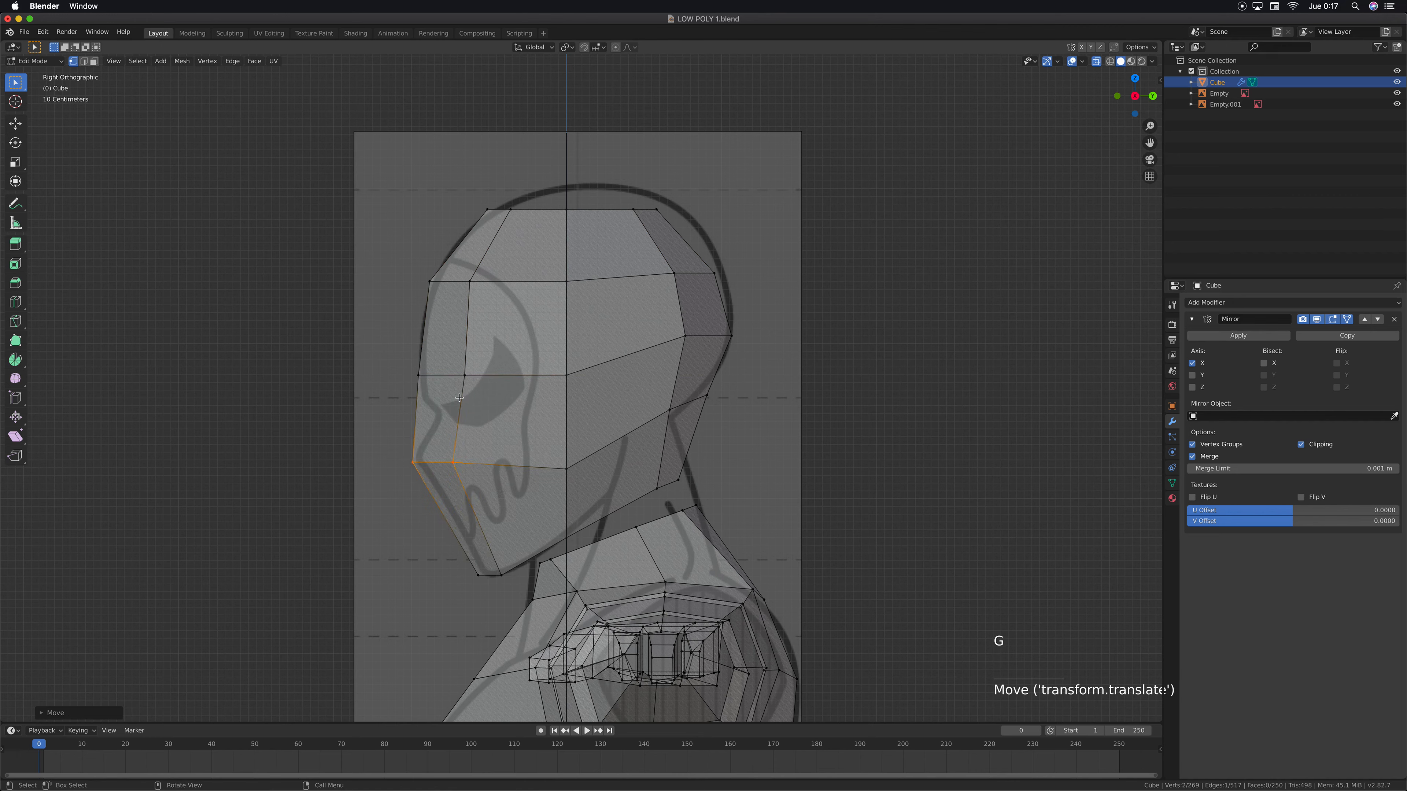
Pull the eye-level front vertices back and down into the reference's brow notch, and lower the forehead pair about 0.3 m
left_click_drag(401, 364, 474, 391)
key("g")
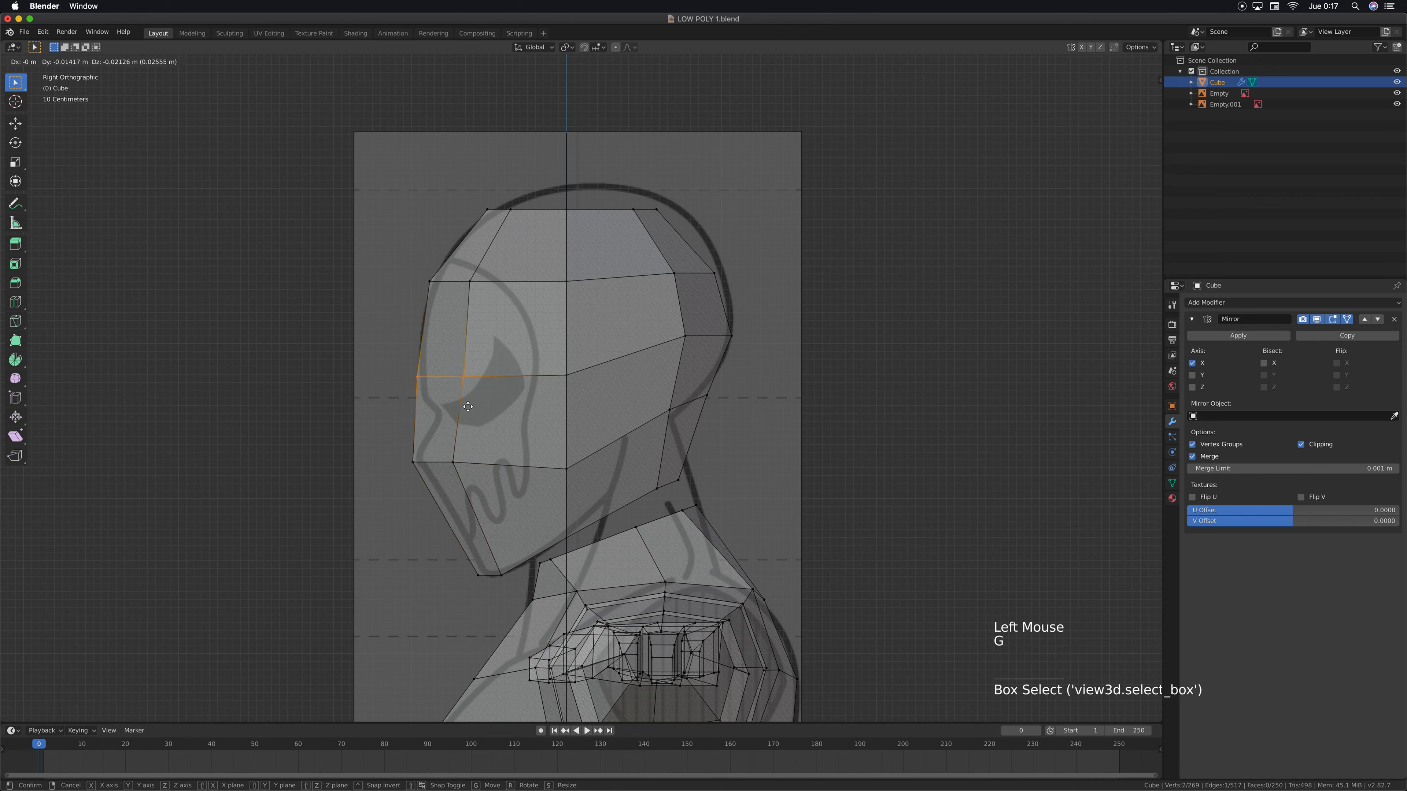
left_click(488, 414)
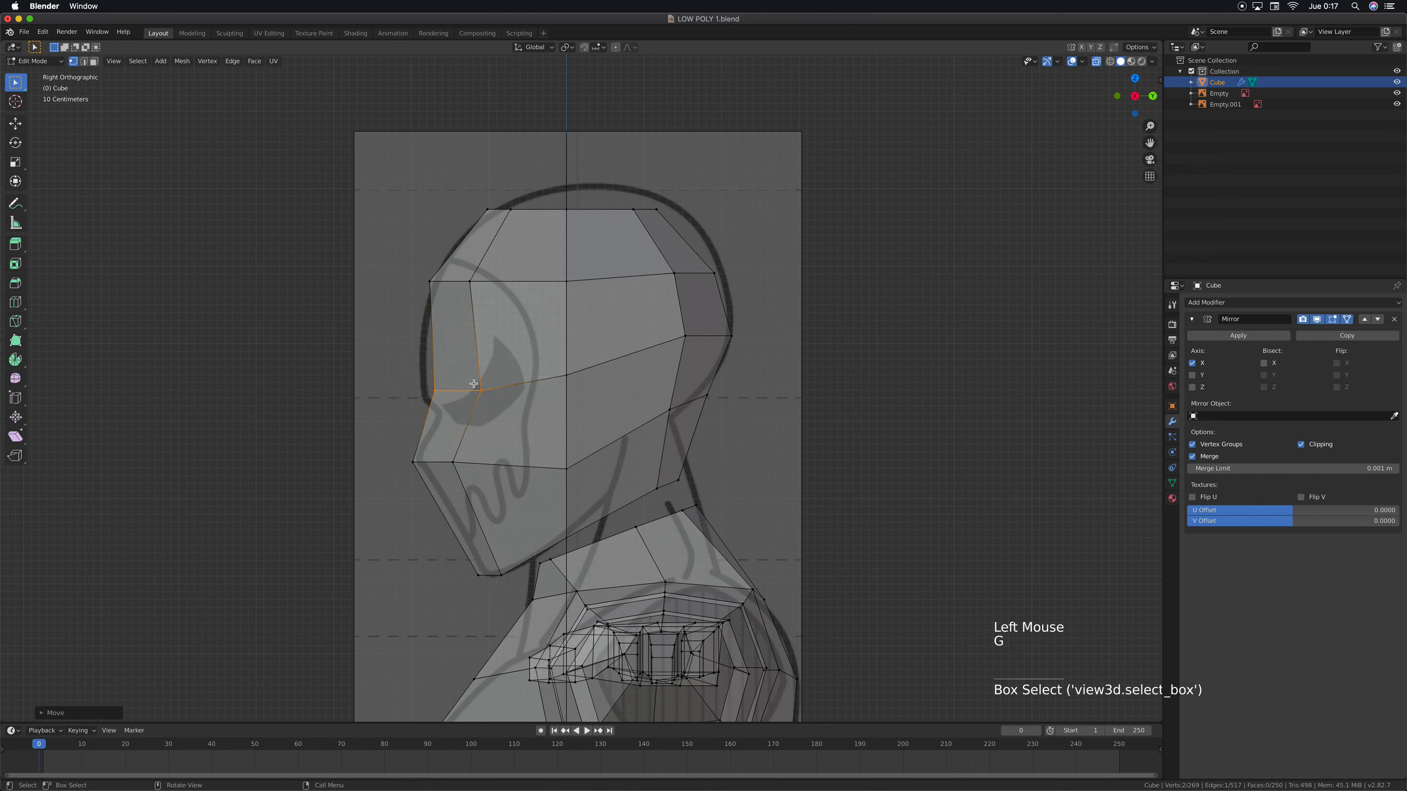
left_click_drag(403, 261, 472, 291)
key("g")
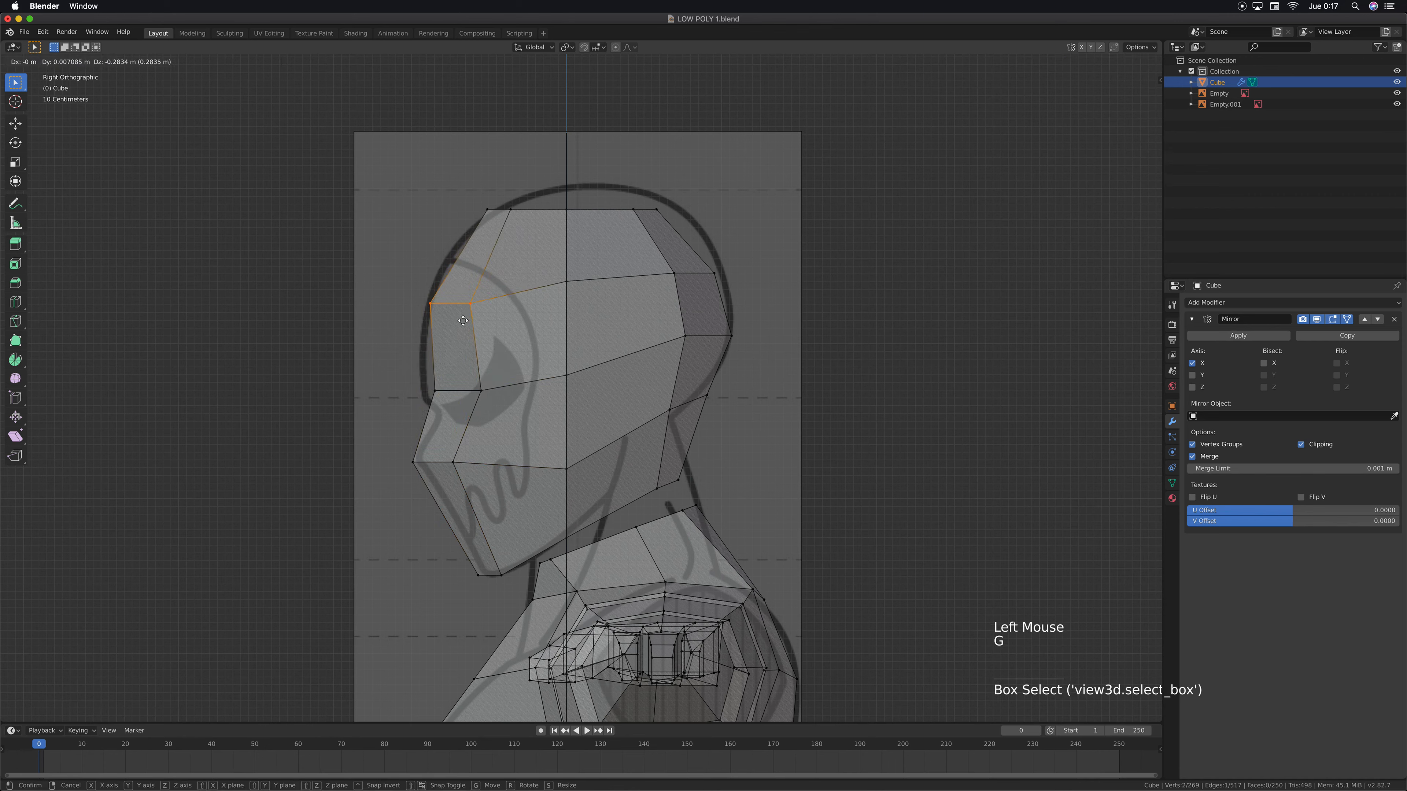
left_click(462, 311)
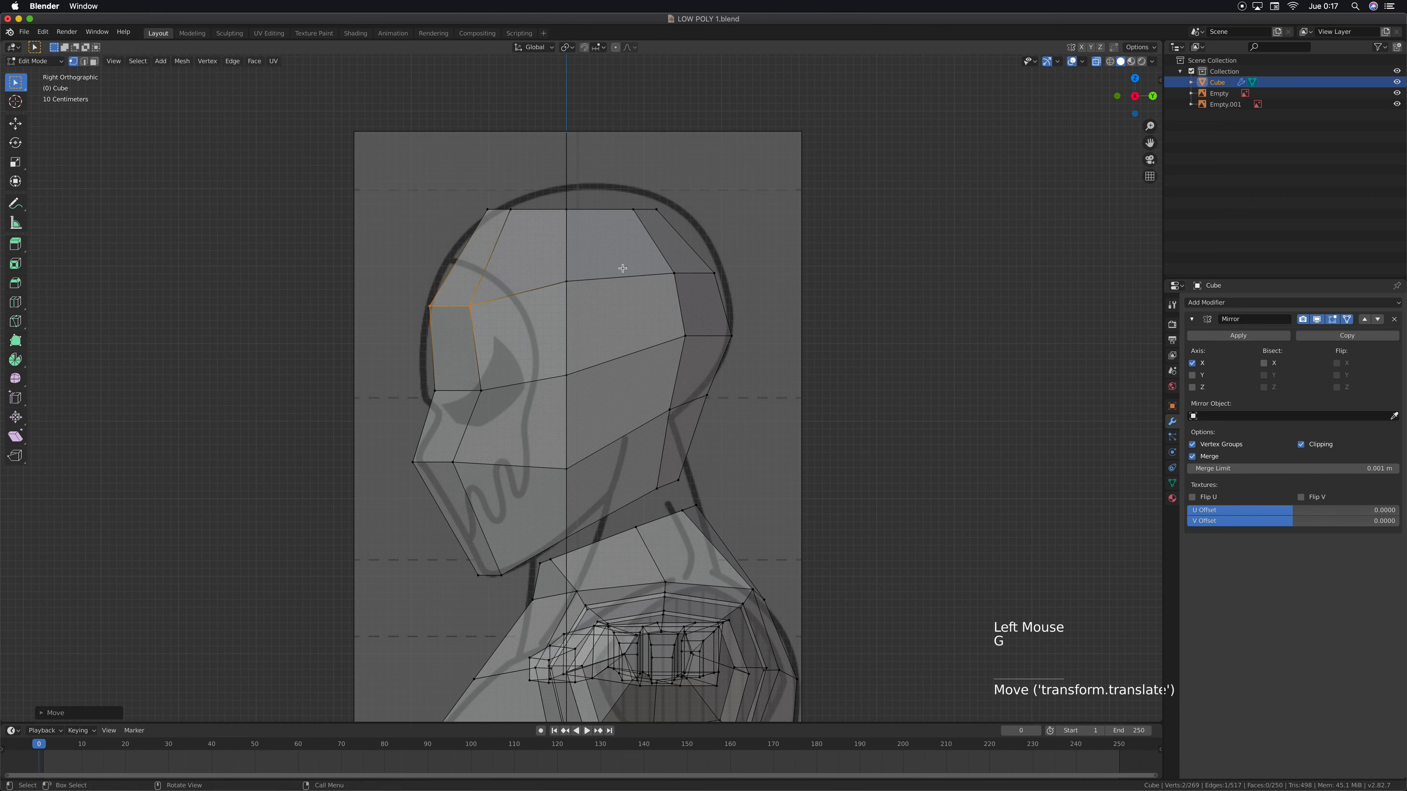
Move the side vertex of the head's upper ring slightly back and down to even out the ring
left_click(569, 283)
key("g")
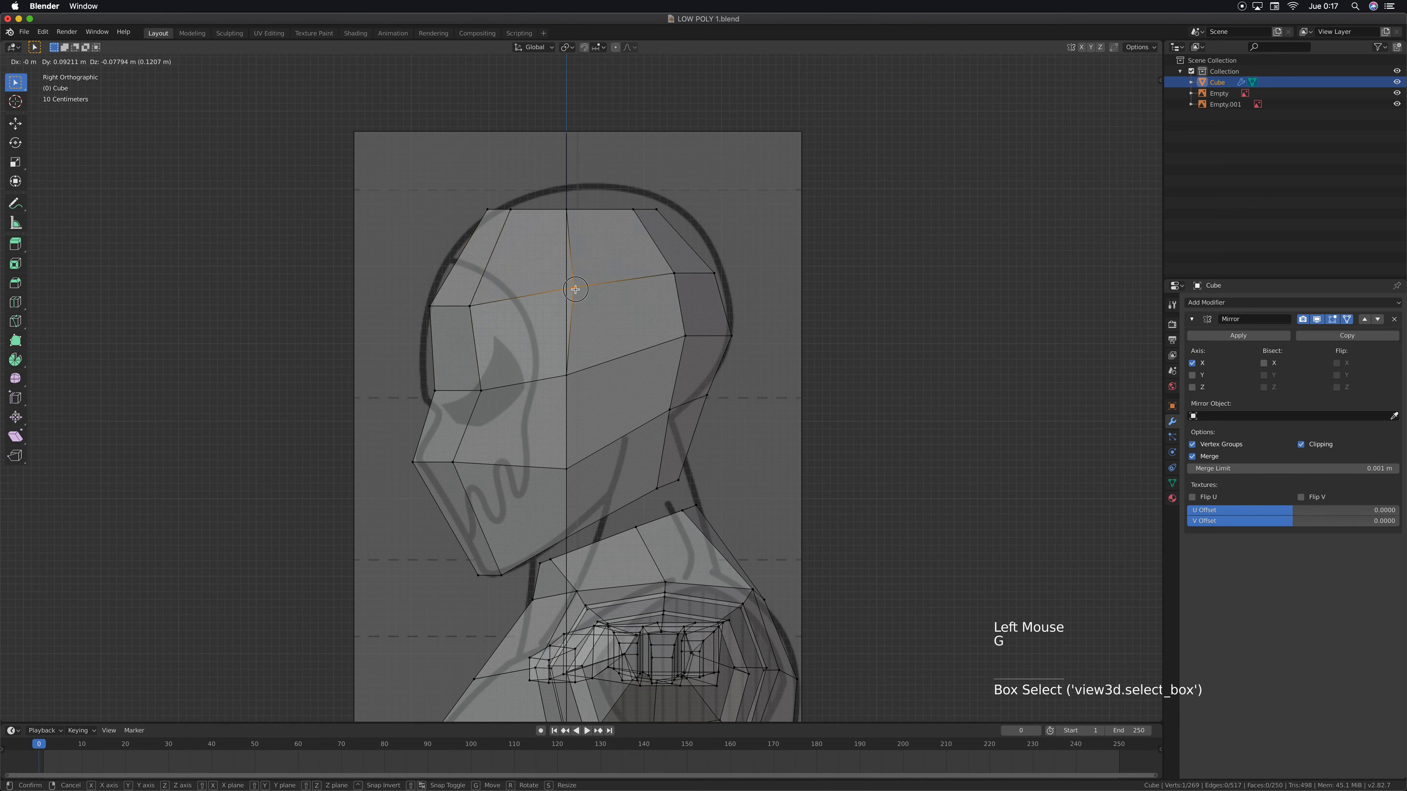
left_click(572, 288)
Move the lowest rear vertex pair of the head back about 0.17 m toward the reference neck line
left_click_drag(702, 456, 634, 505)
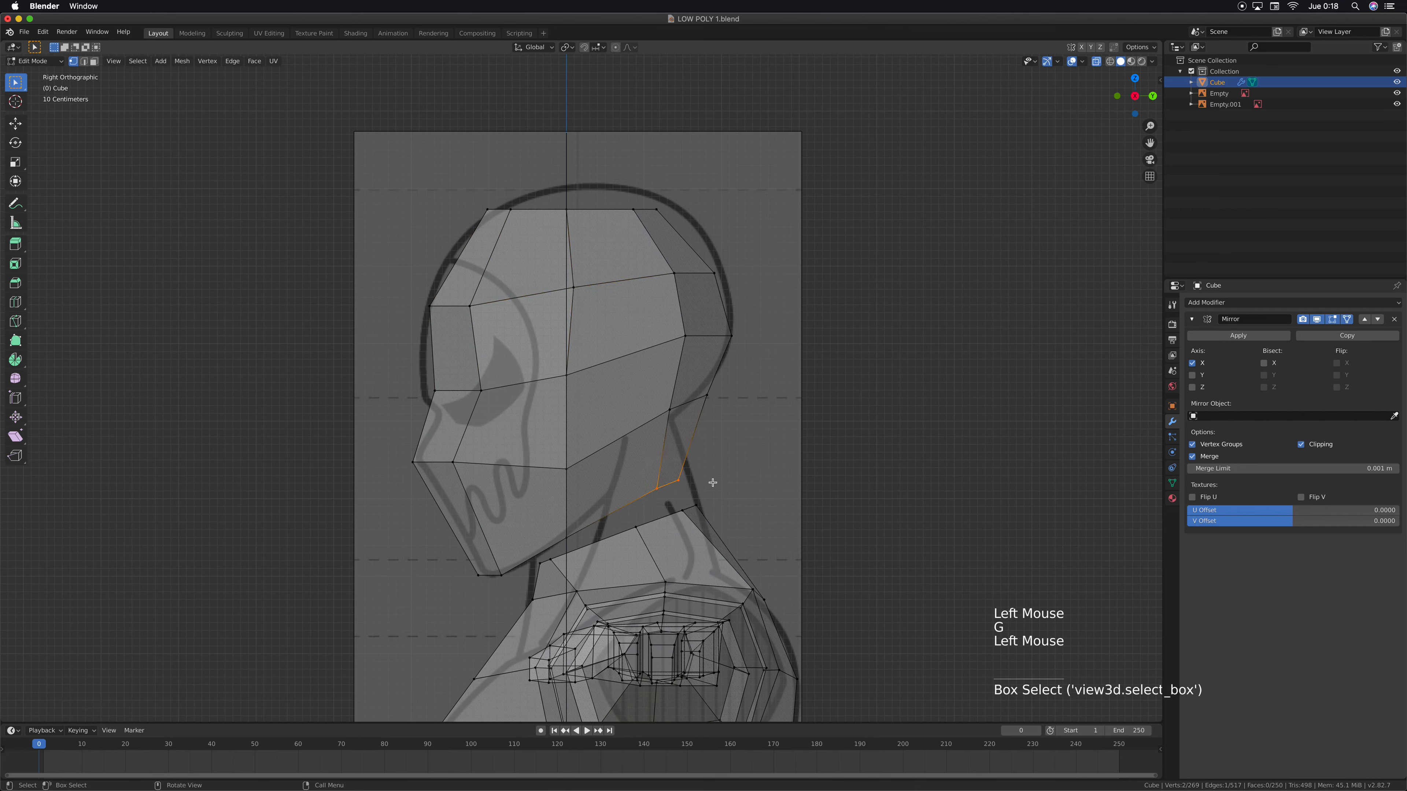
key("g")
left_click(688, 480)
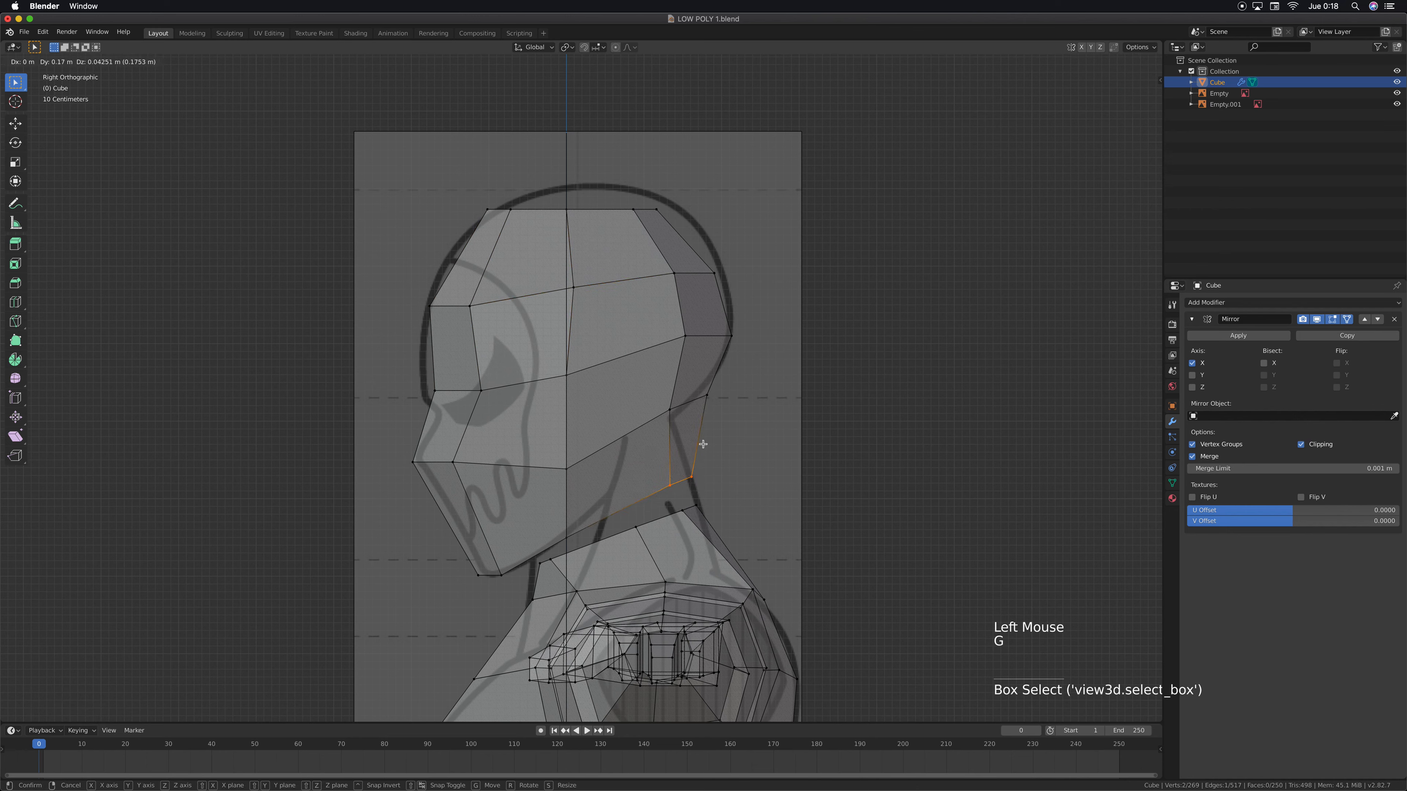
Move the centre nape vertex of the head slightly, and pull the side nape vertex forward about 0.11 m and down about 0.15 m
left_click_drag(697, 416, 697, 416)
key("g")
left_click(693, 423)
left_click(669, 411)
key("g")
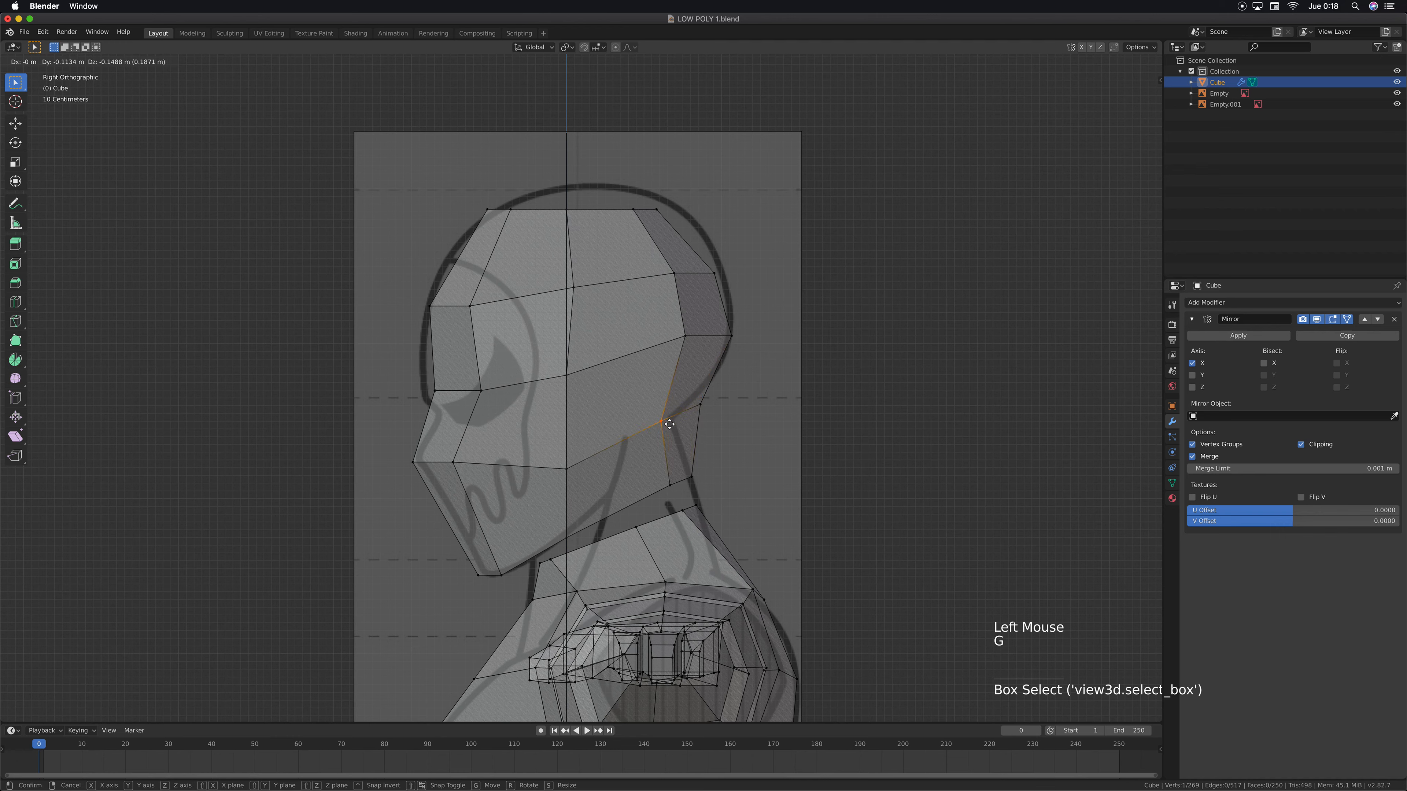
left_click(669, 425)
Move the rear vertex pair of the upper ring slightly back and up, and shift the rear crown pair back along Y toward the skull outline
left_click_drag(752, 256, 687, 285)
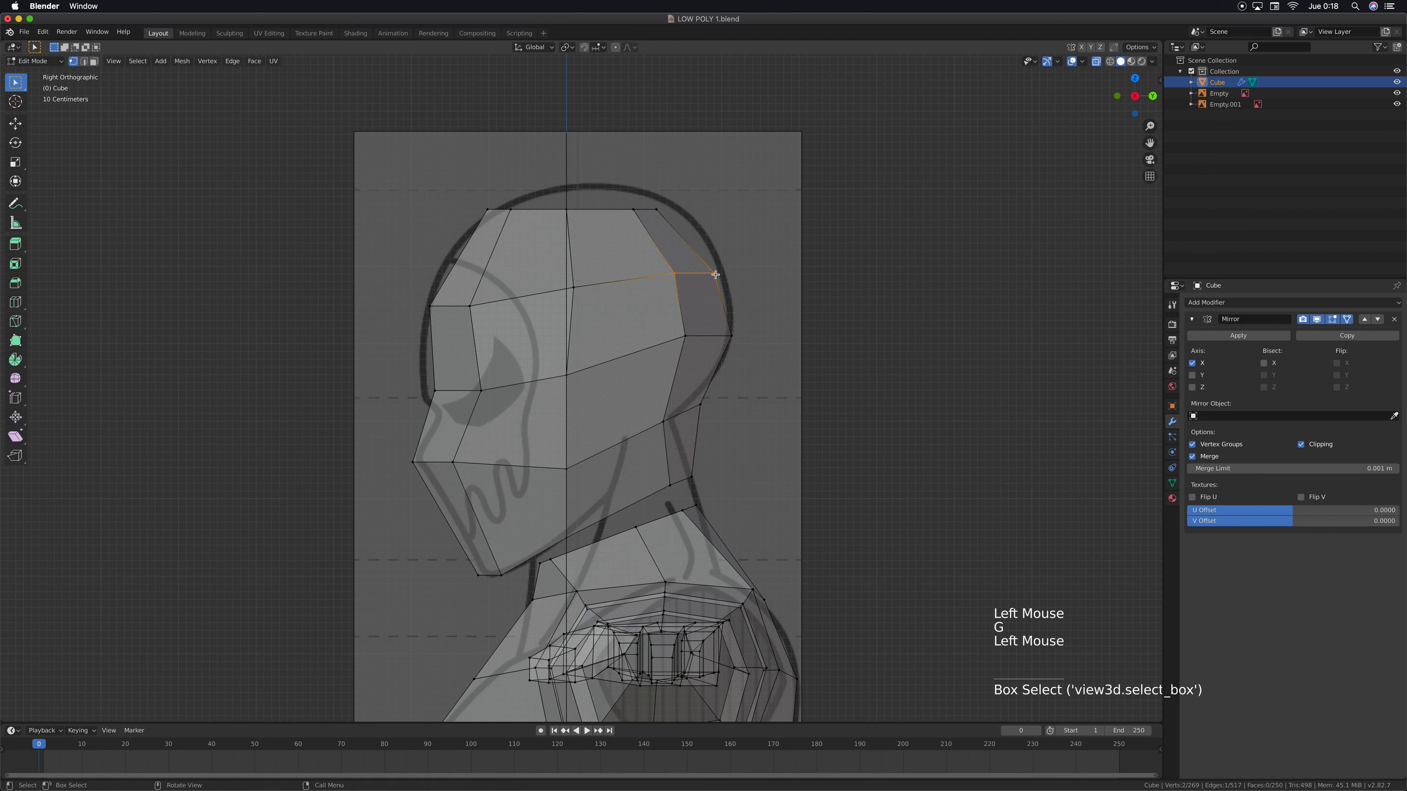
key("g")
left_click(709, 262)
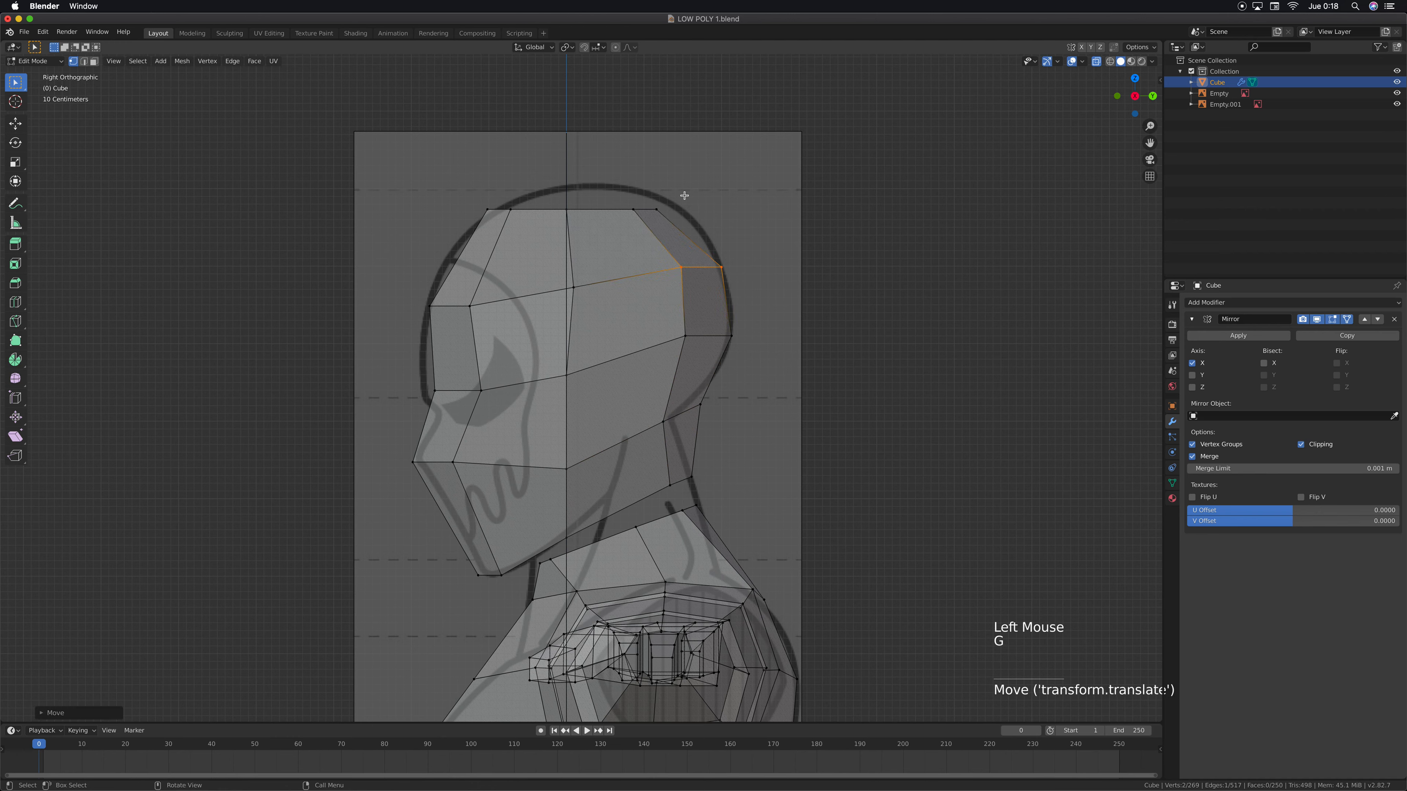
left_click_drag(623, 200, 665, 221)
key("g")
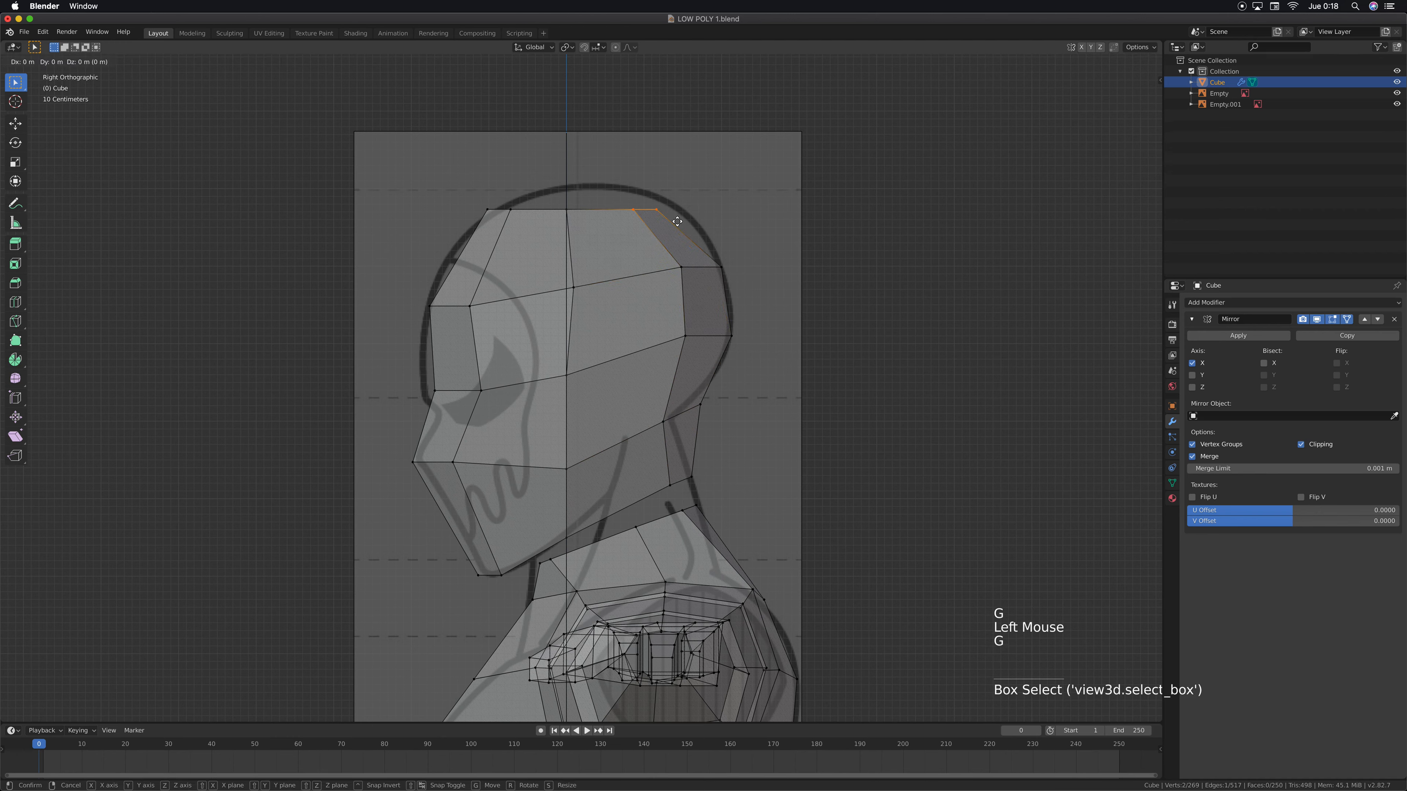
key("y")
left_click(693, 217)
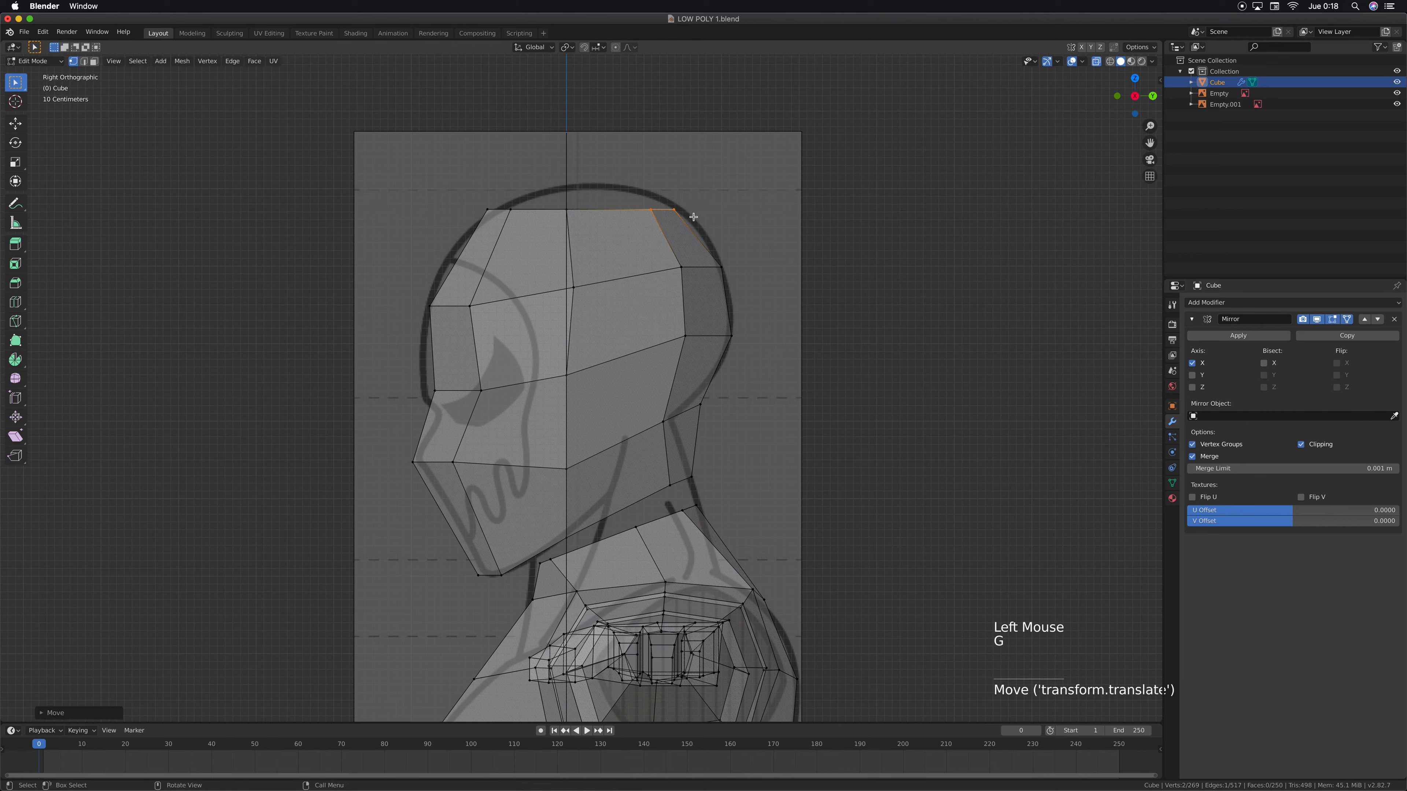
Move the front and middle side crown vertices back about 0.17 m along Y, and the eye-level ring's side vertex back about 0.13 m
left_click_drag(524, 199, 483, 223)
left_click_drag(602, 196, 501, 229)
key("g")
key("y")
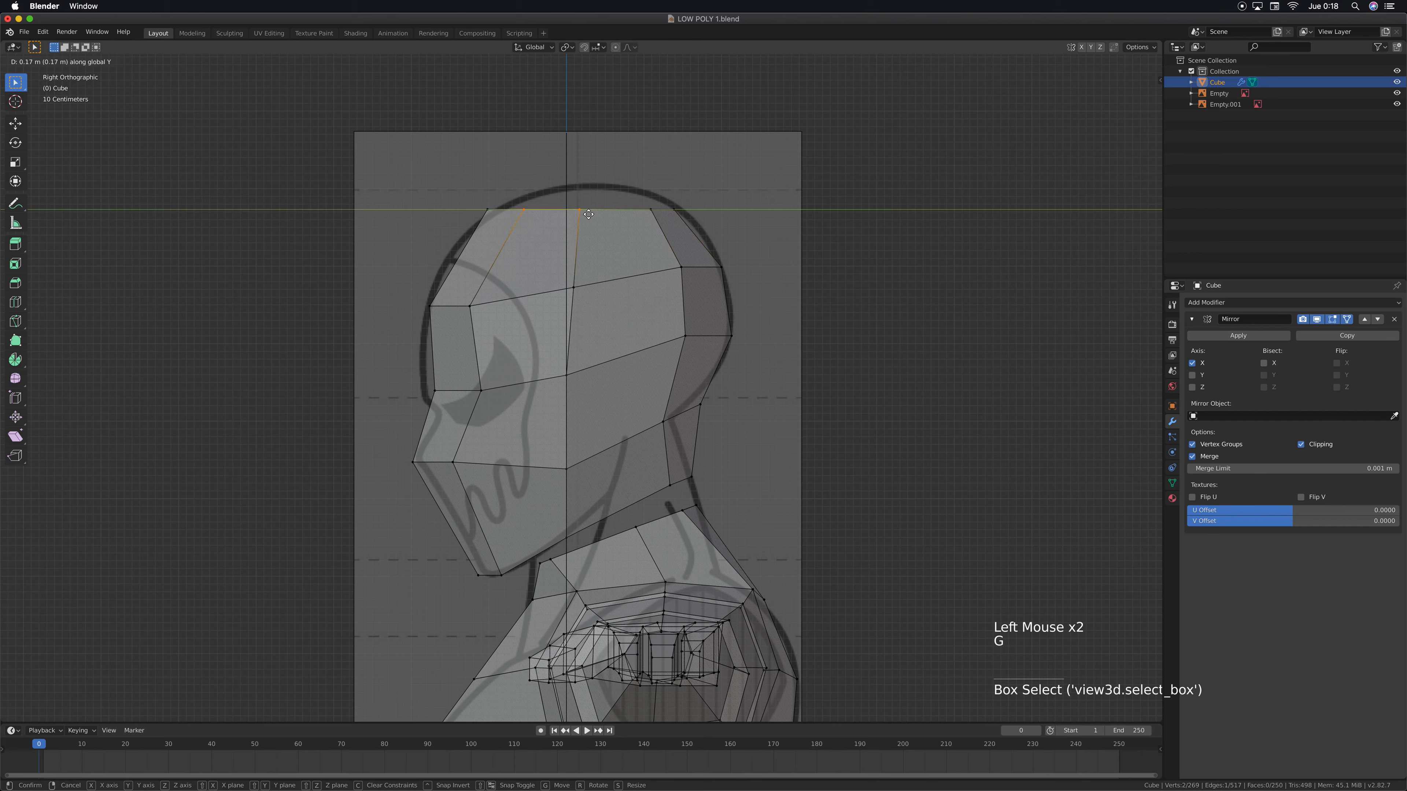
left_click(589, 214)
left_click_drag(591, 352, 547, 384)
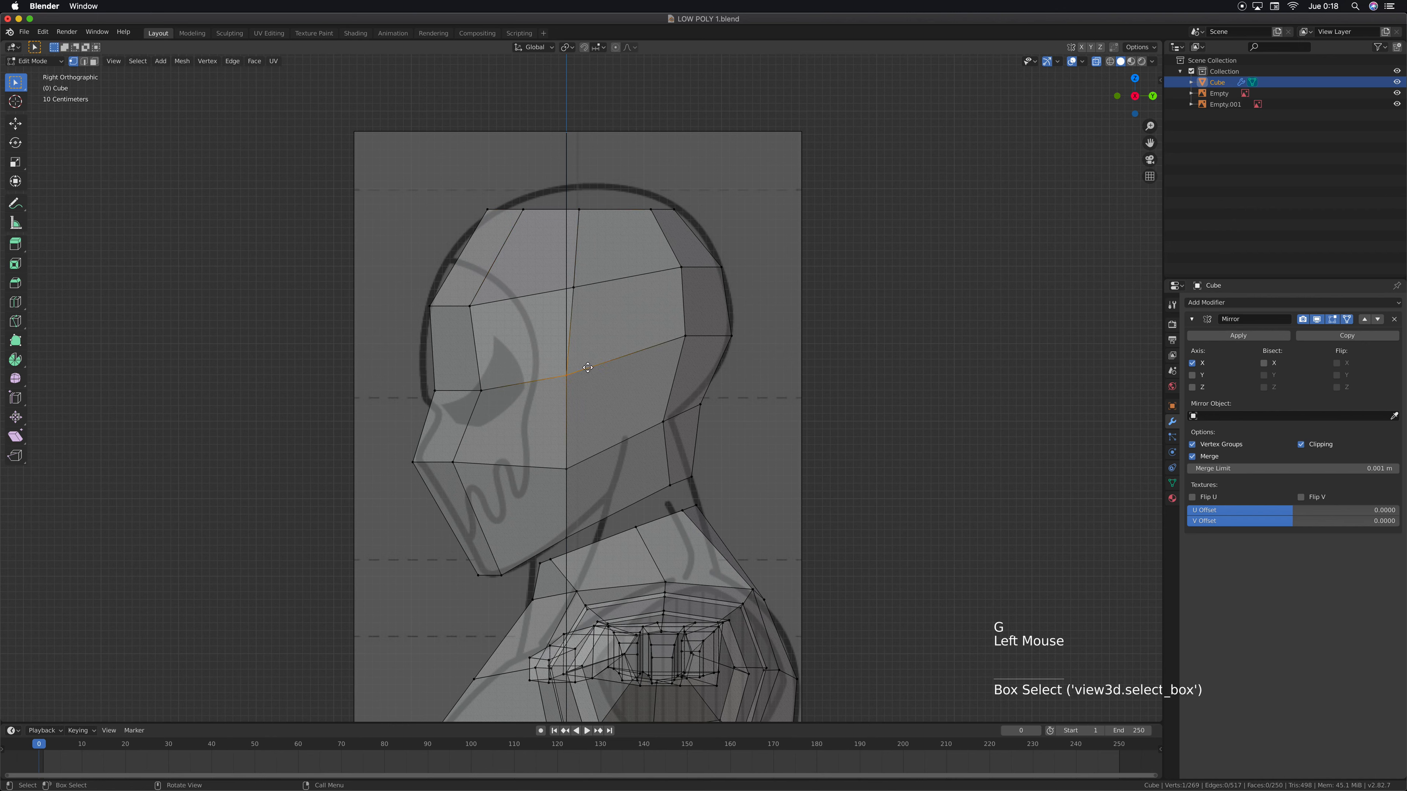
key("g")
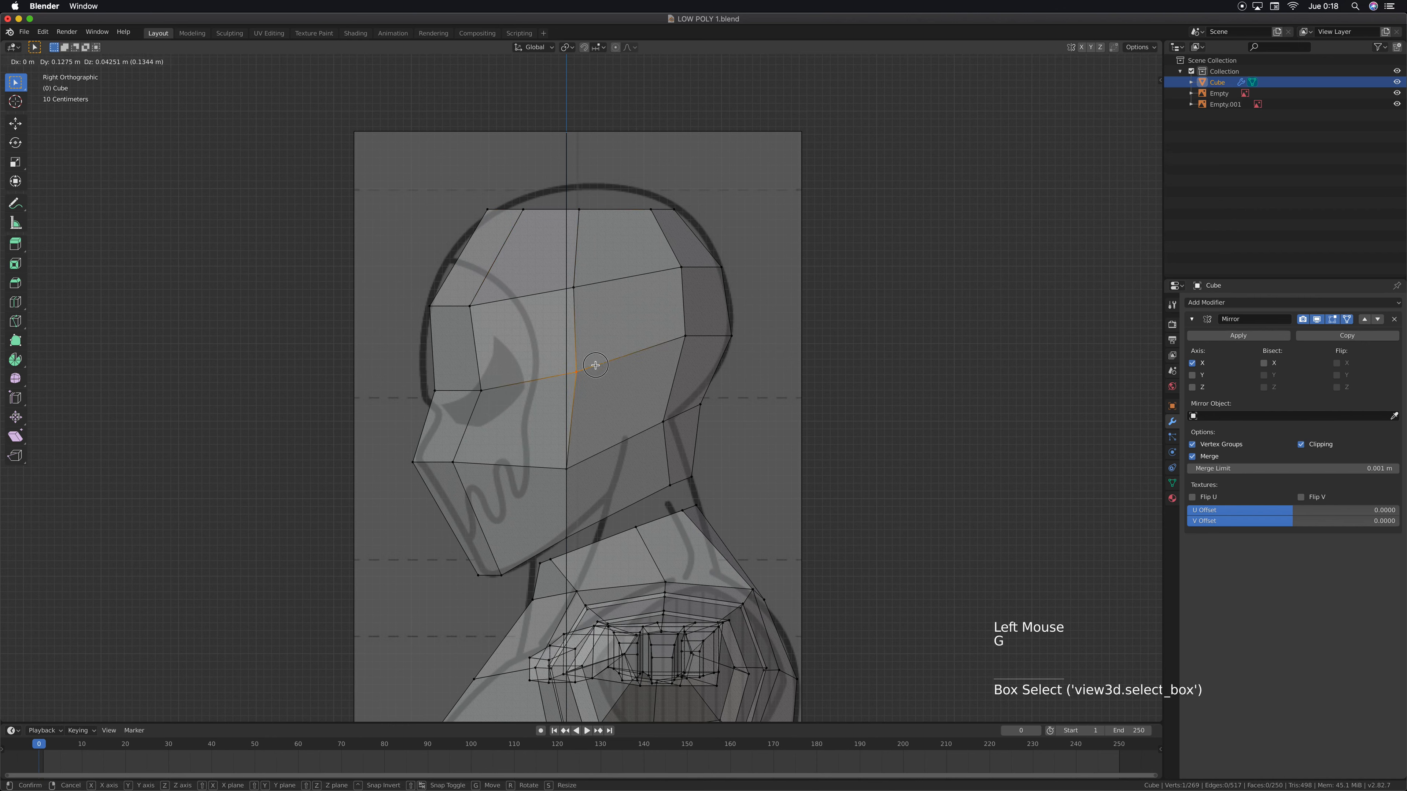
left_click(595, 365)
Move the forehead and eye-level front side vertices back about 0.1 m along Y
left_click(470, 306)
left_click(481, 391, "shift")
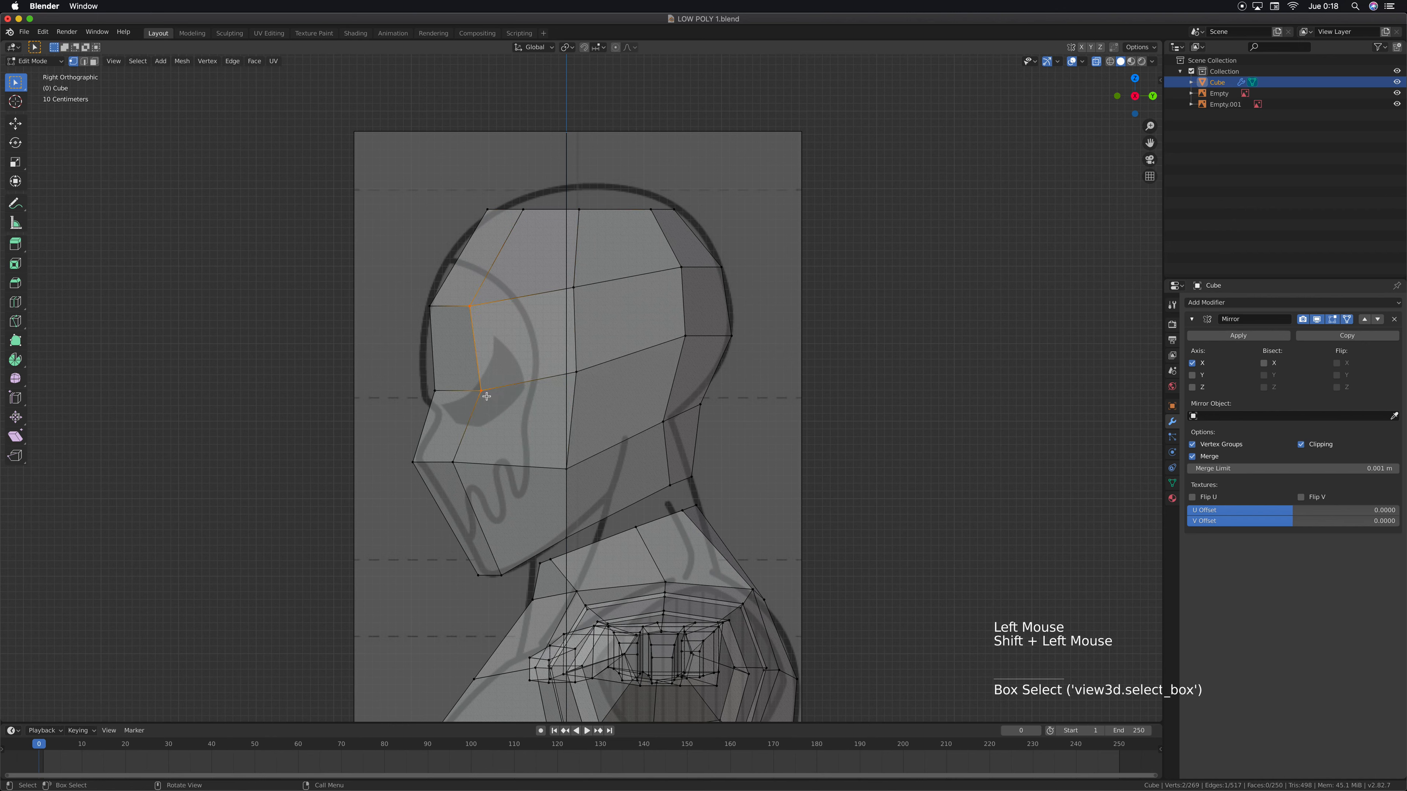
key("g")
key("y")
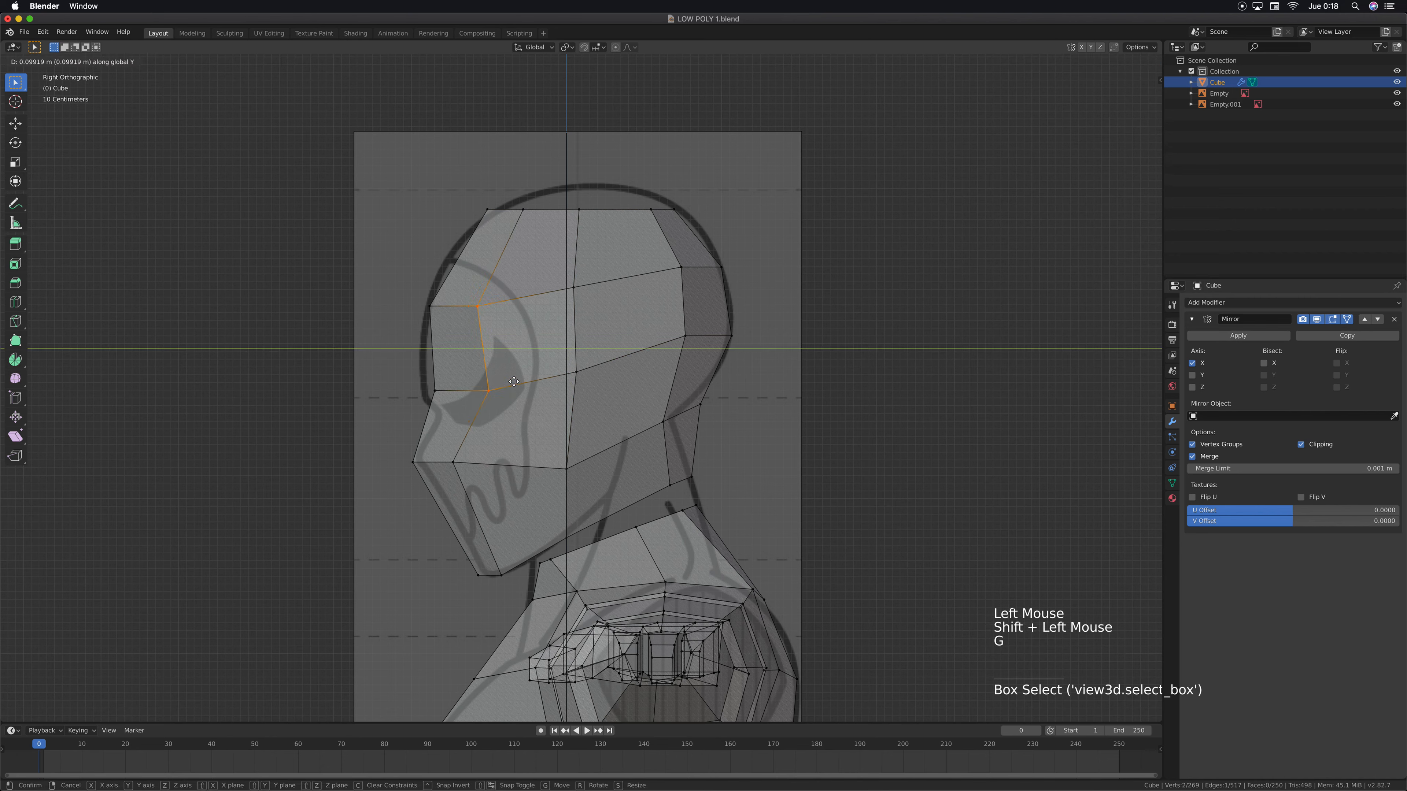
left_click(513, 382)
key("g")
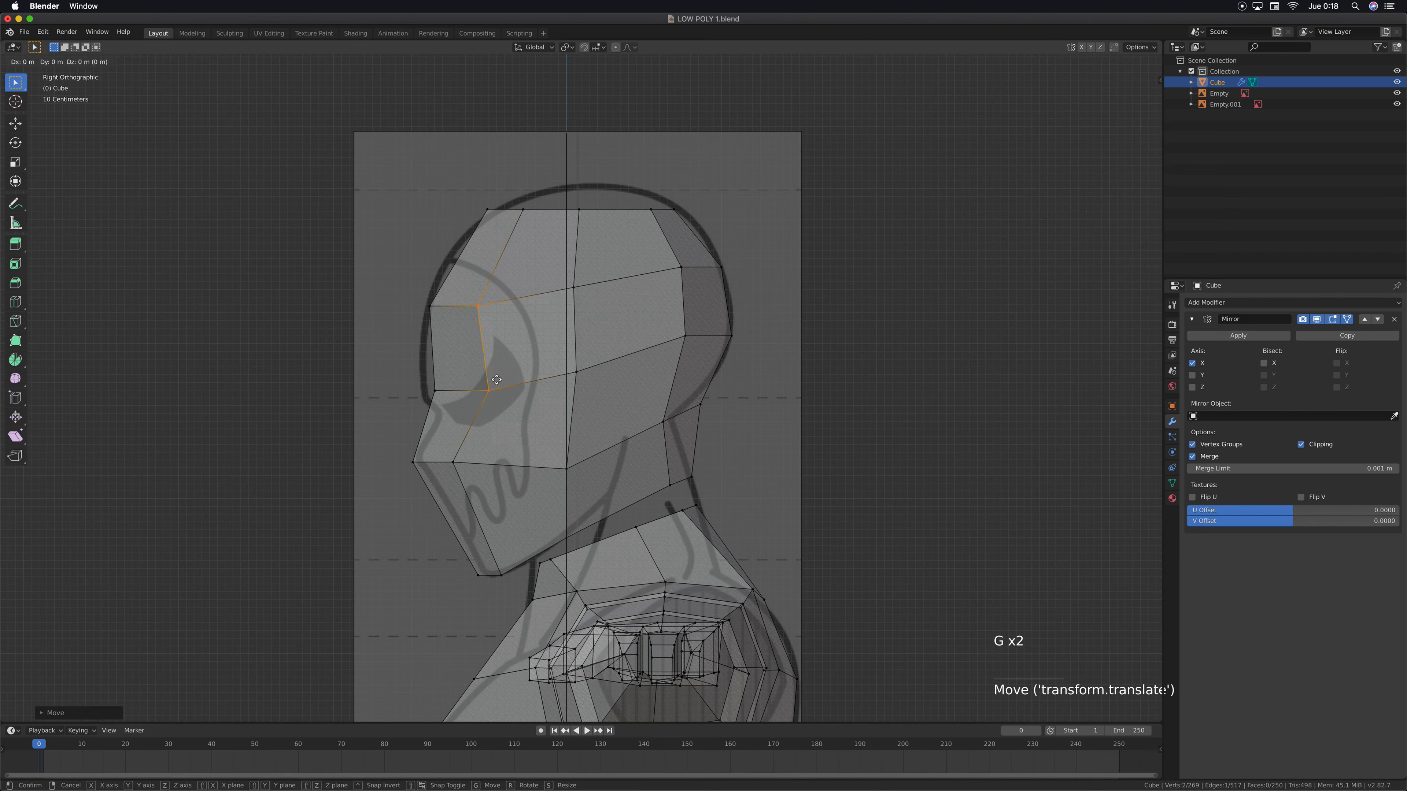
right_click(494, 382)
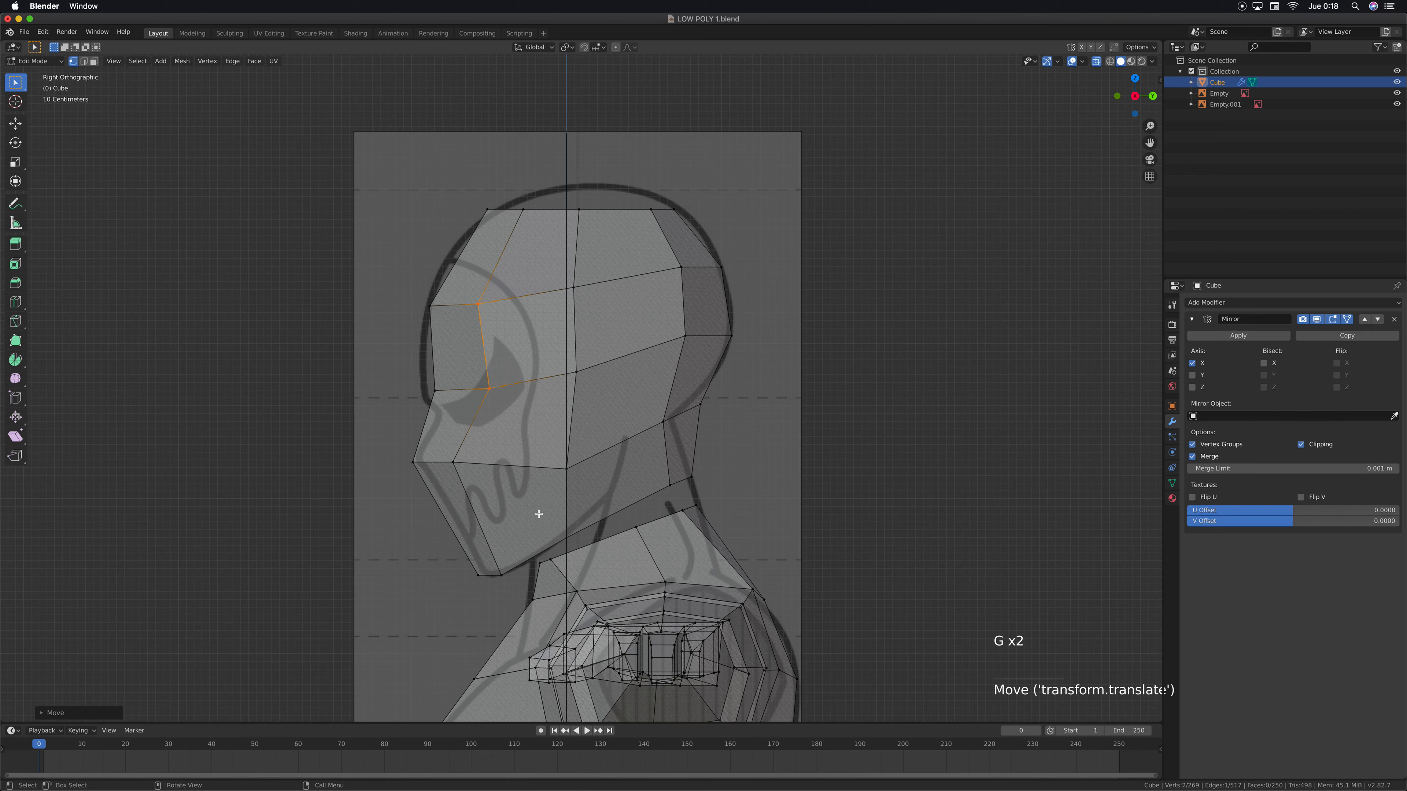
Move the four nose and chin vertices at the lower face forward about 0.19 m and down about 0.06 m, checking the front view
left_click_drag(371, 380, 427, 511)
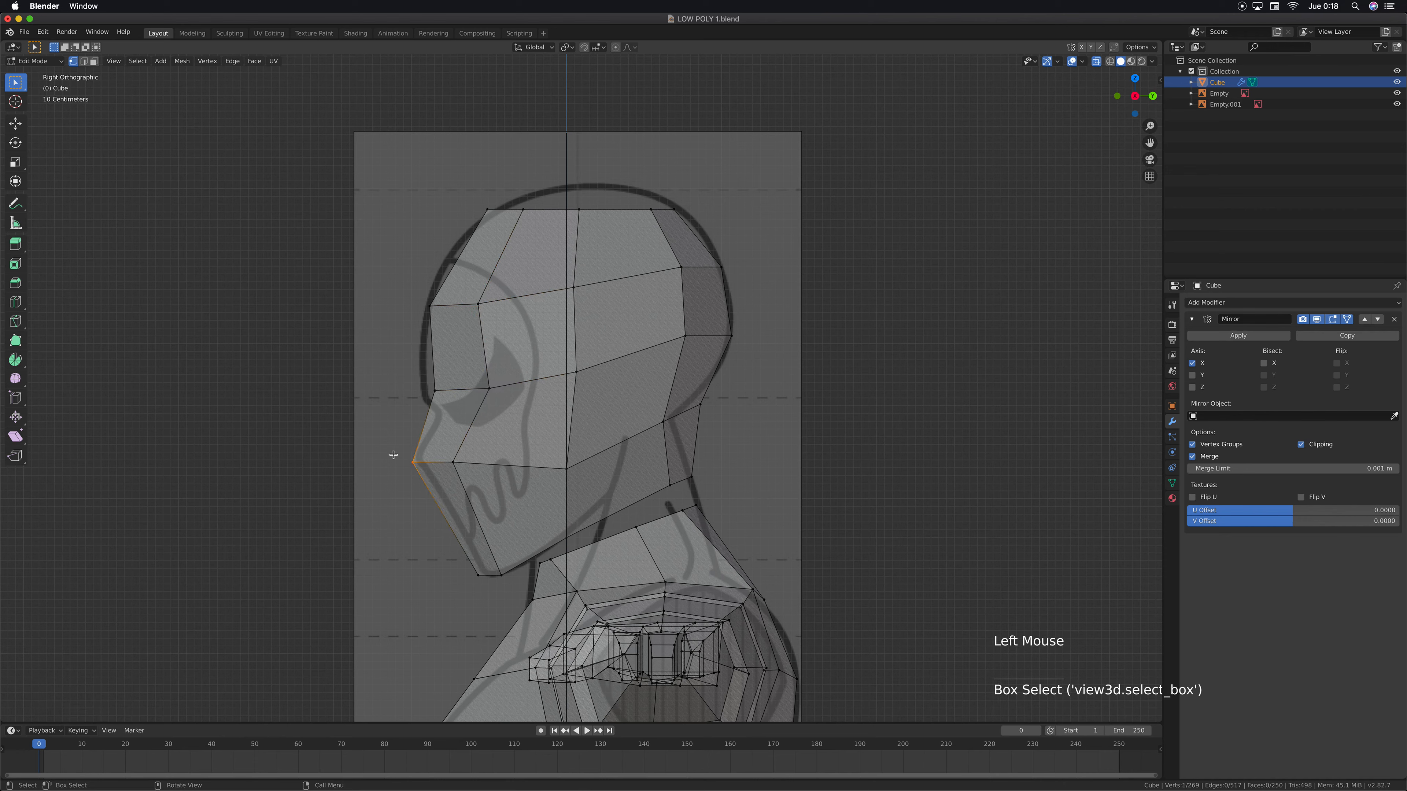
left_click_drag(393, 455, 499, 595)
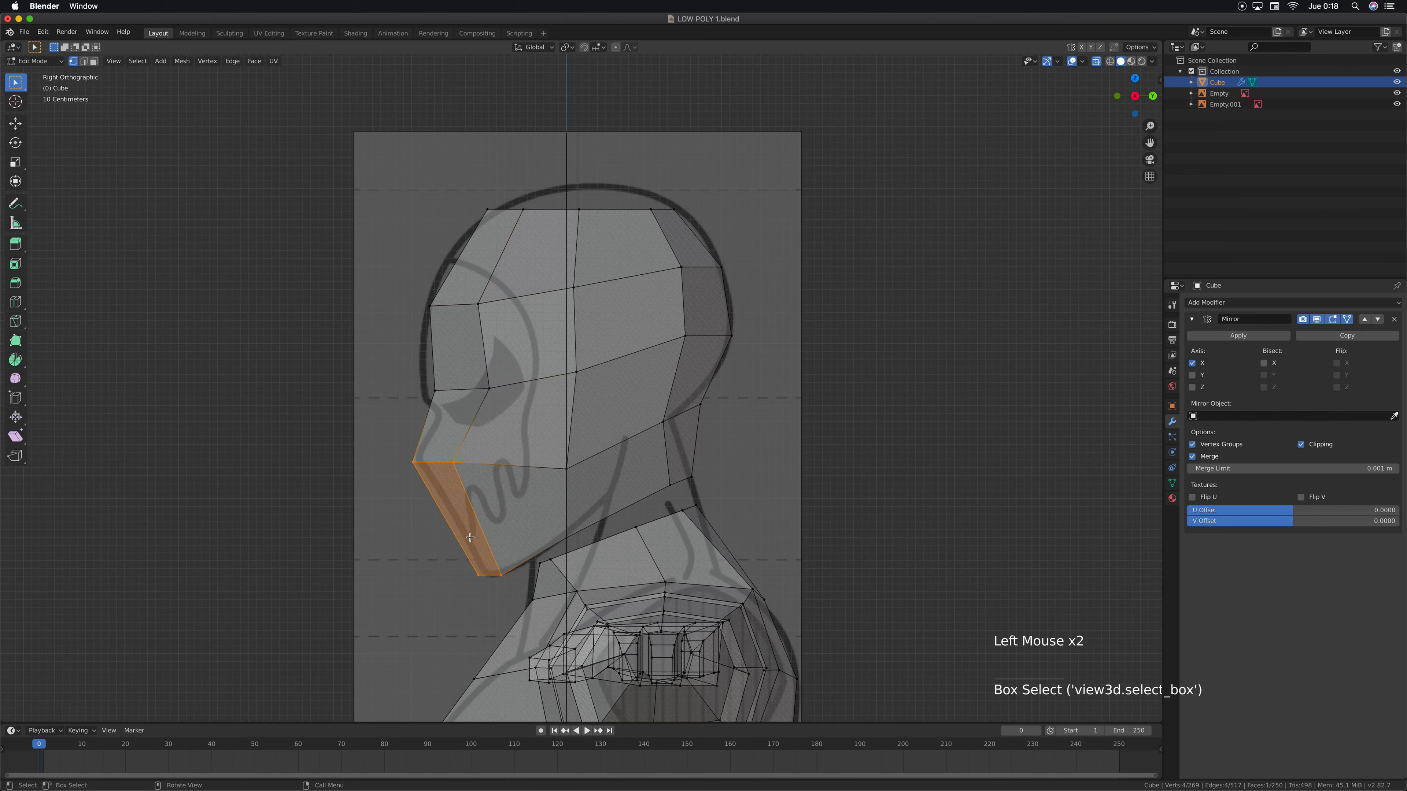
key("g")
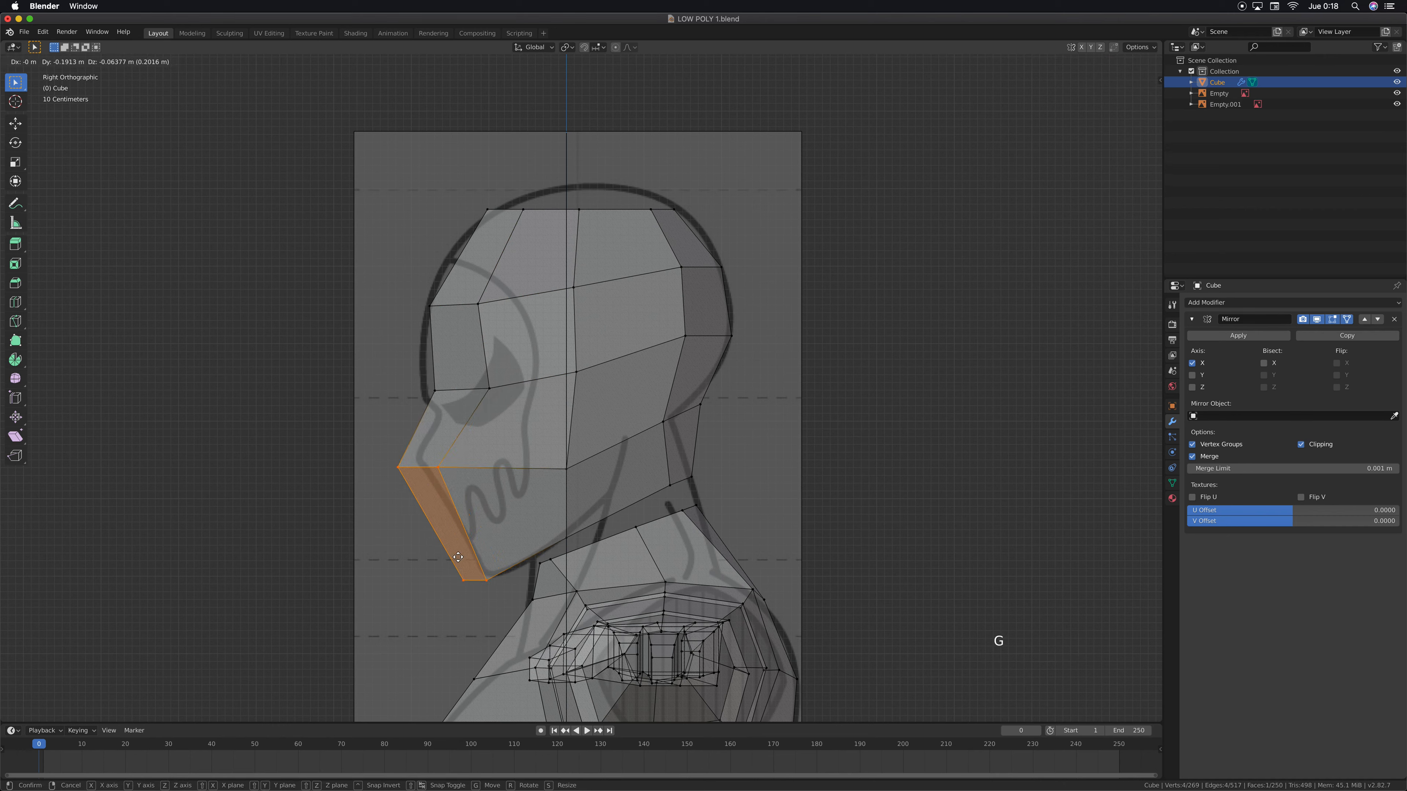
left_click(457, 557)
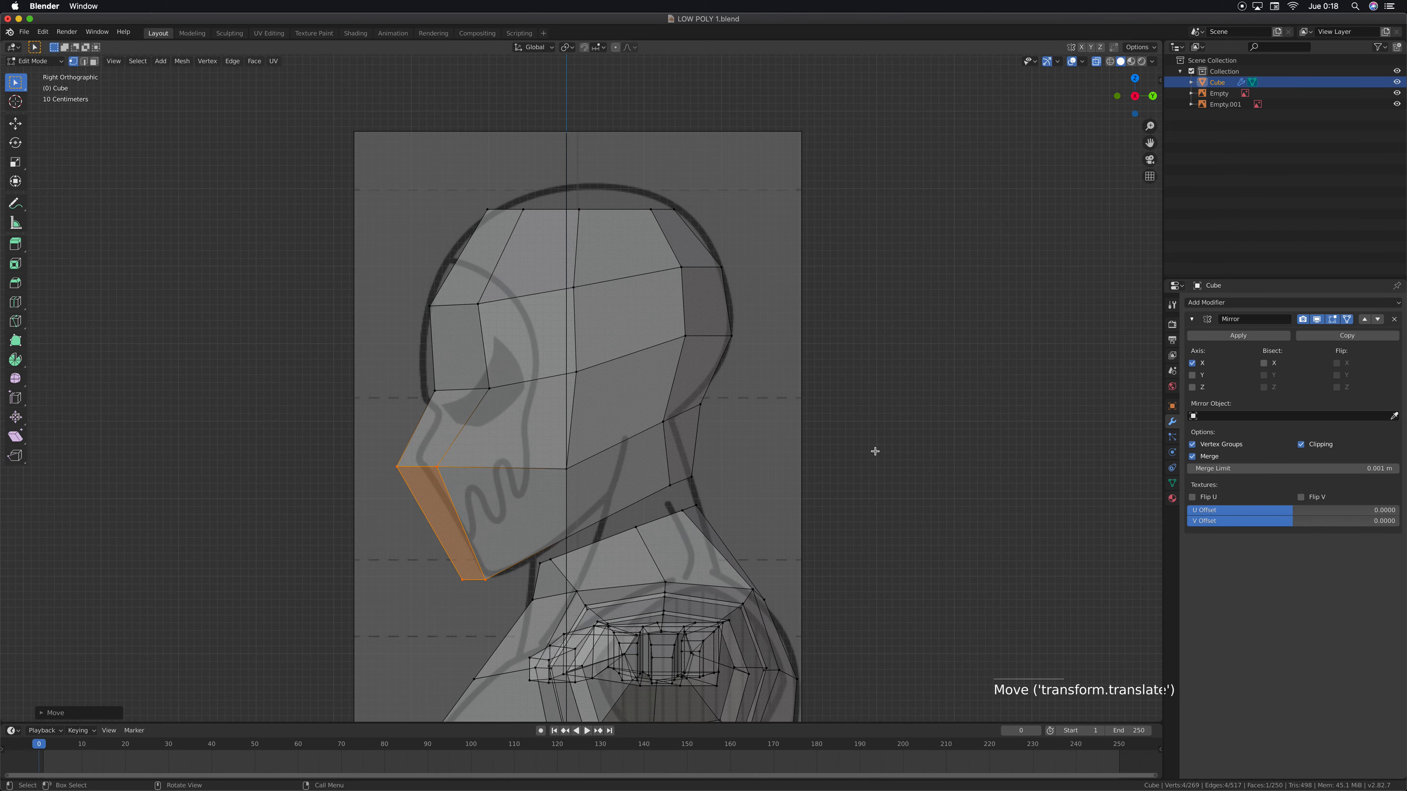
key("KP_1")
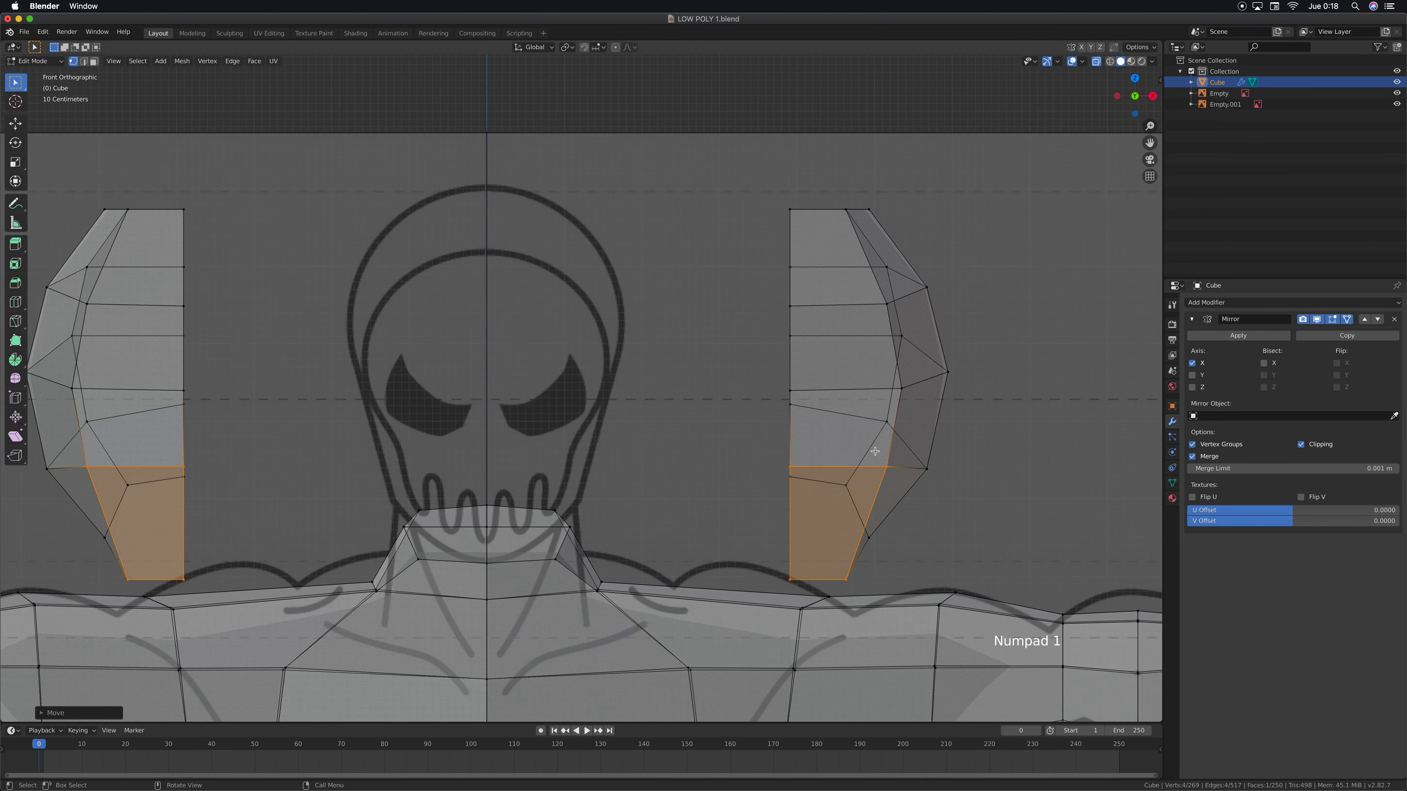
key("KP_3")
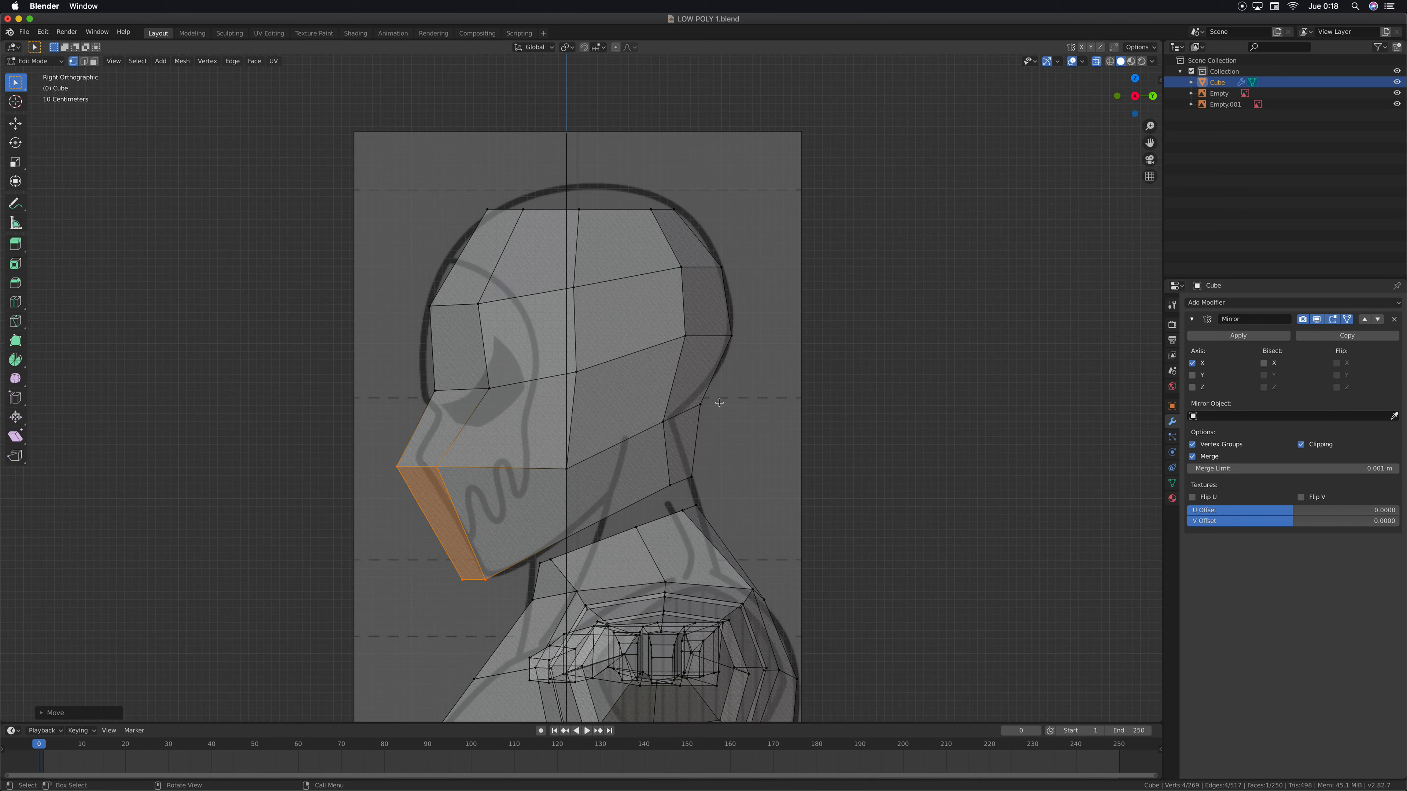
Pull the centre nape vertex forward and down about 0.09 m each way, and nudge the side nape vertex to match
left_click_drag(709, 396, 694, 415)
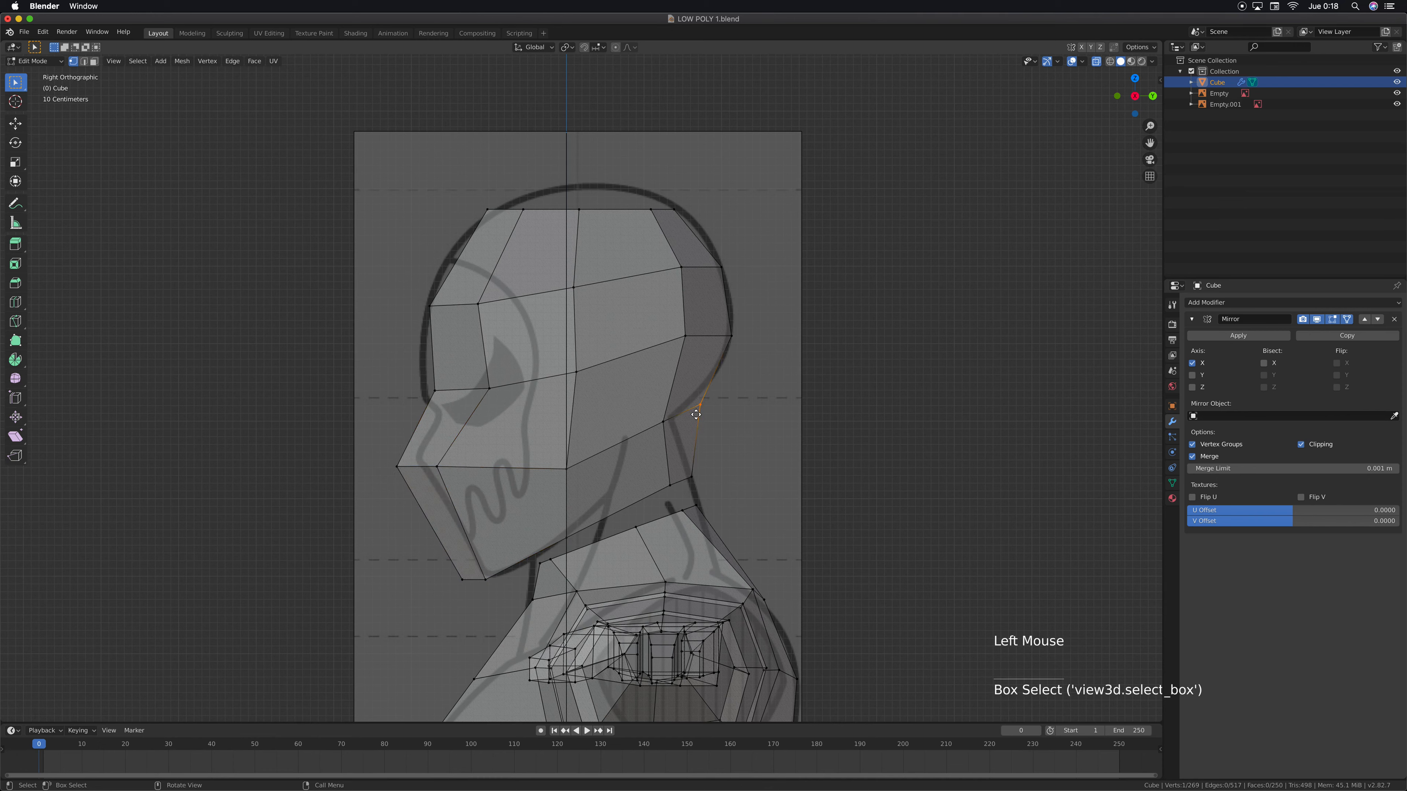
key("g")
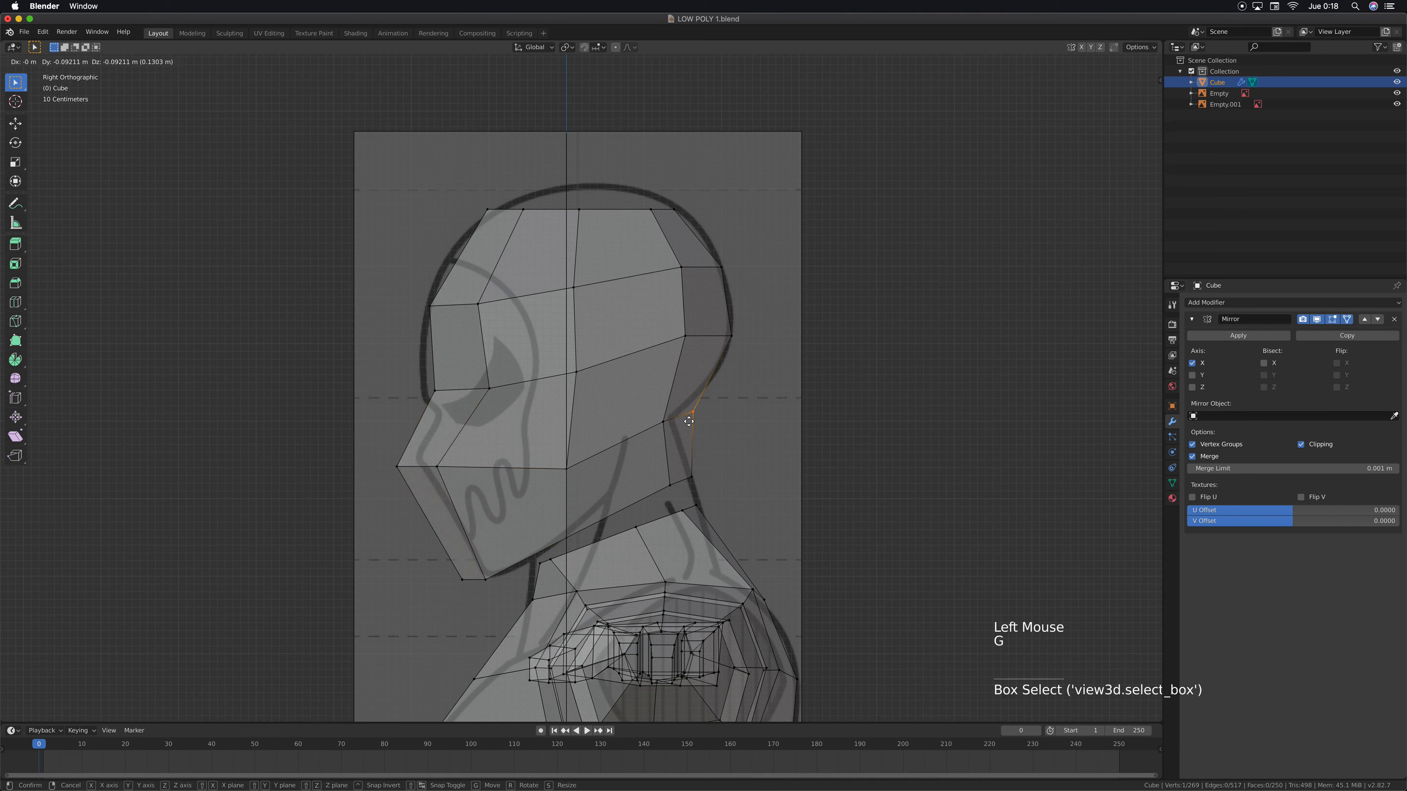
left_click(689, 421)
left_click(652, 431)
key("g")
left_click(651, 435)
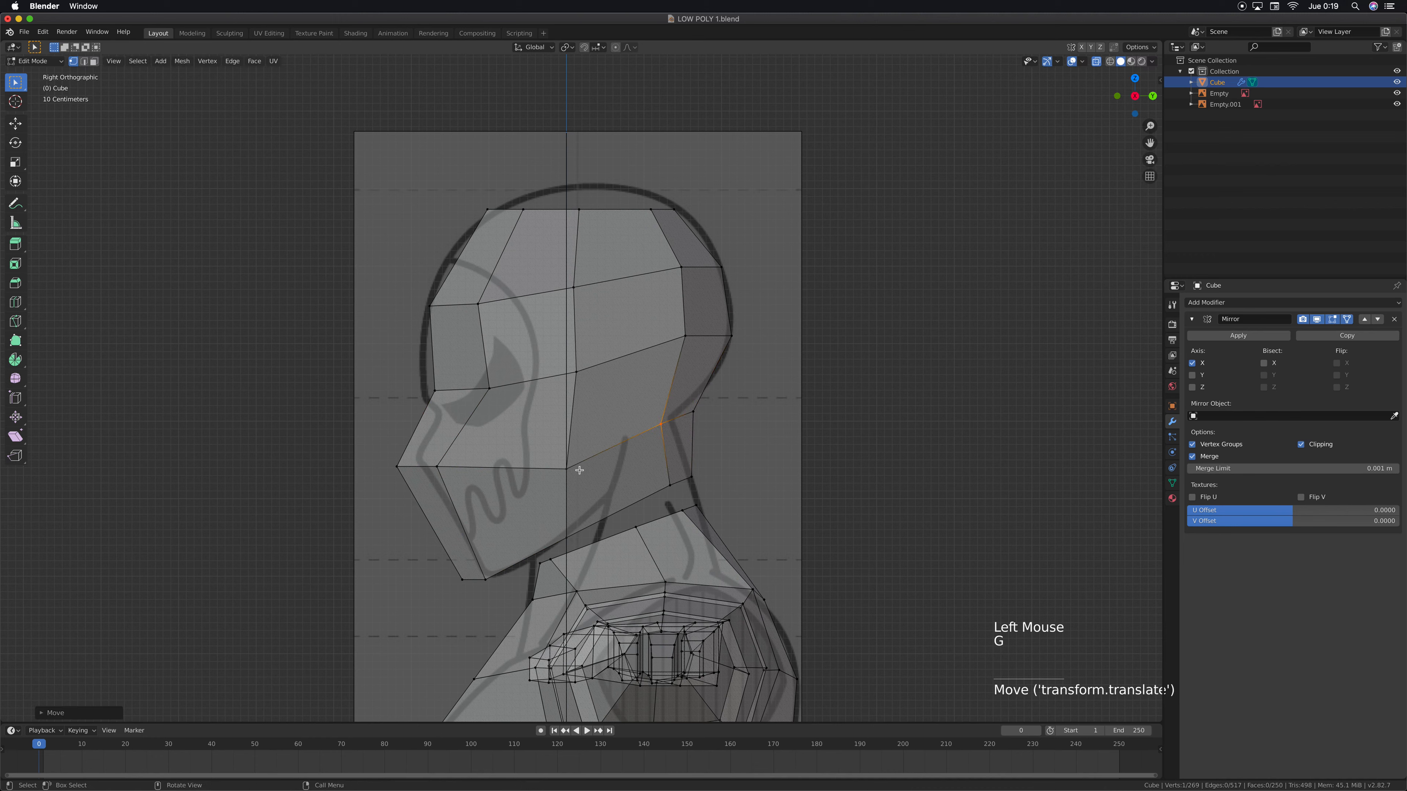
Select all the head's vertices in side view and move them about 5.45 m forward along Y, clear of the body
key("KP_1")
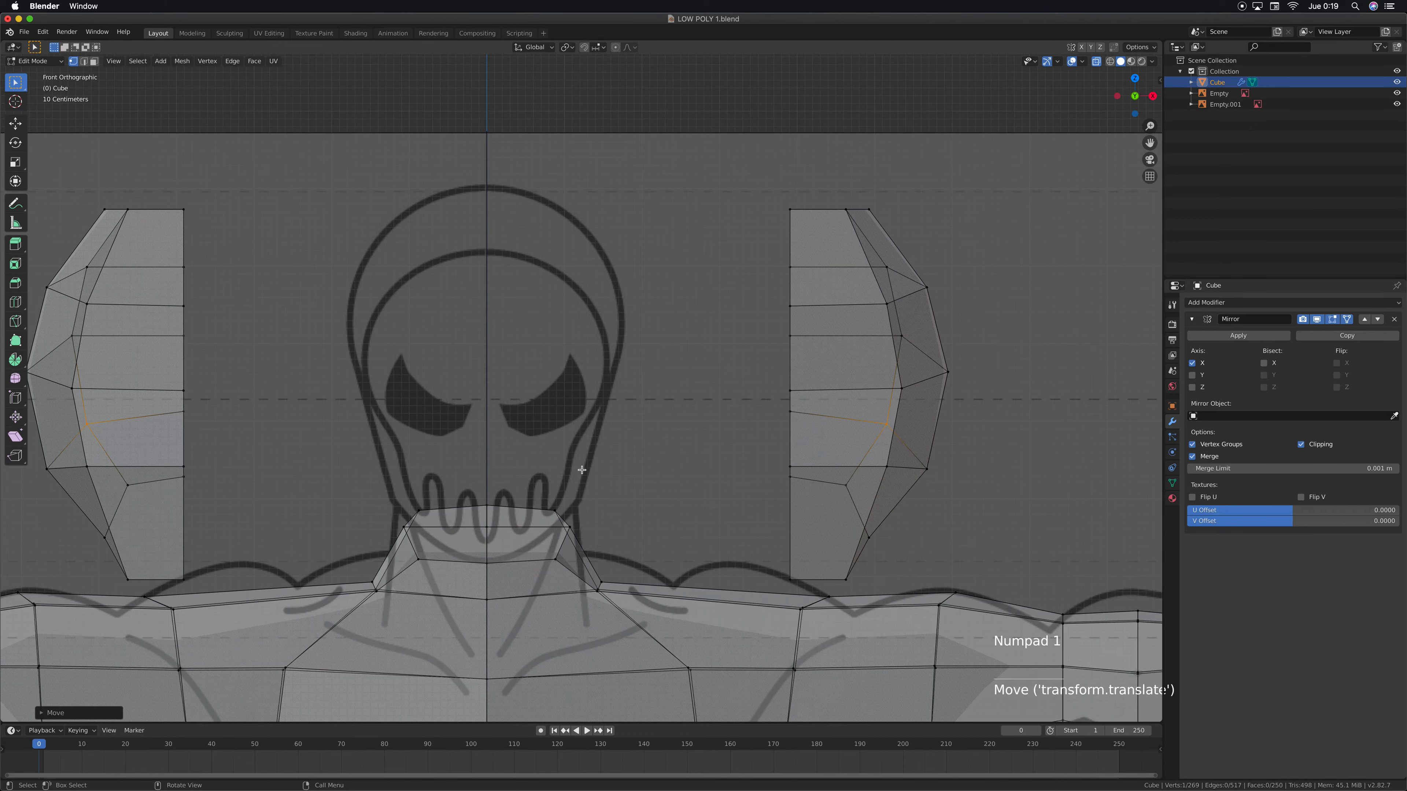
middle_click_drag(810, 327, 816, 299, "shift")
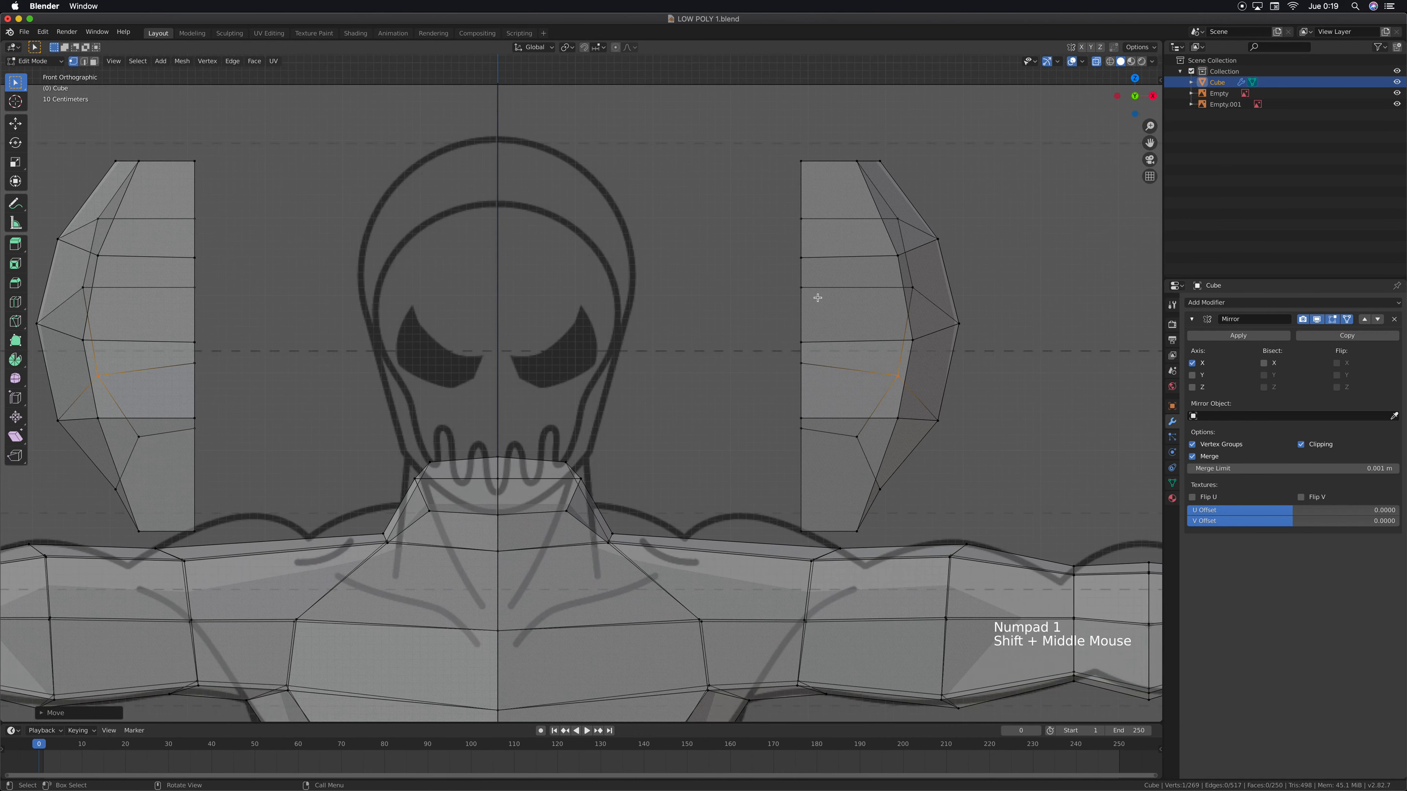
scroll(816, 298, "down", 5)
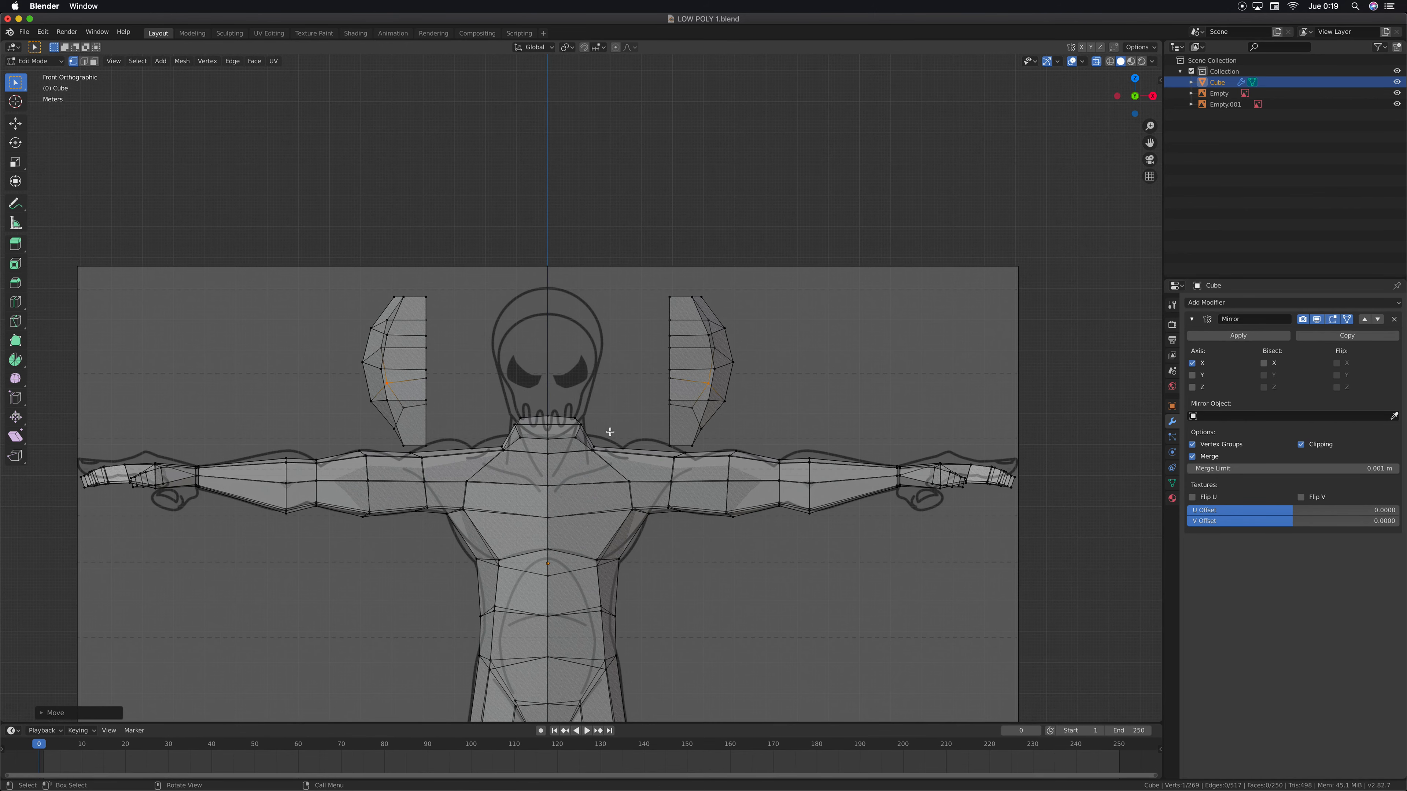
key("KP_3")
middle_click_drag(612, 355, 622, 306, "shift")
left_click_drag(680, 223, 593, 386)
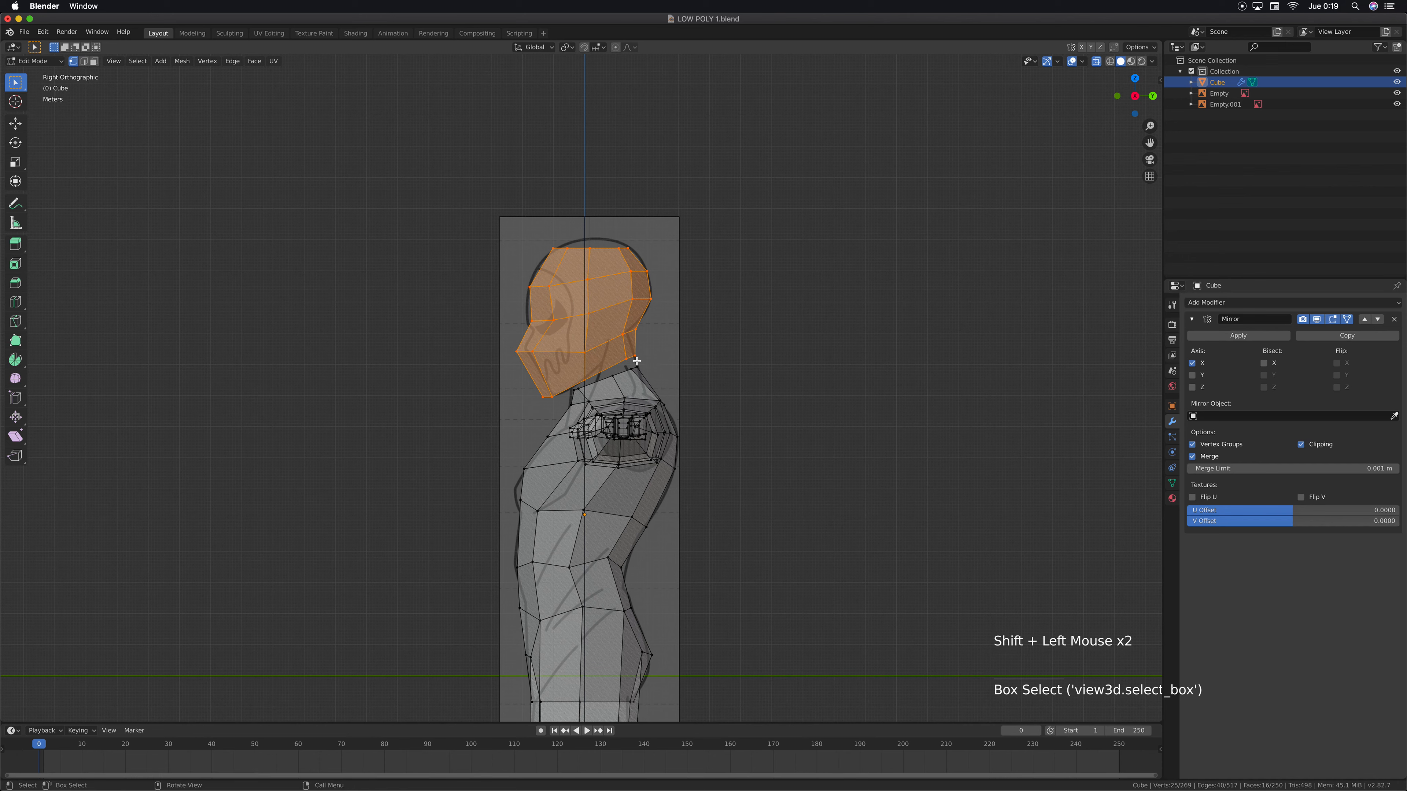
key("g")
key("y")
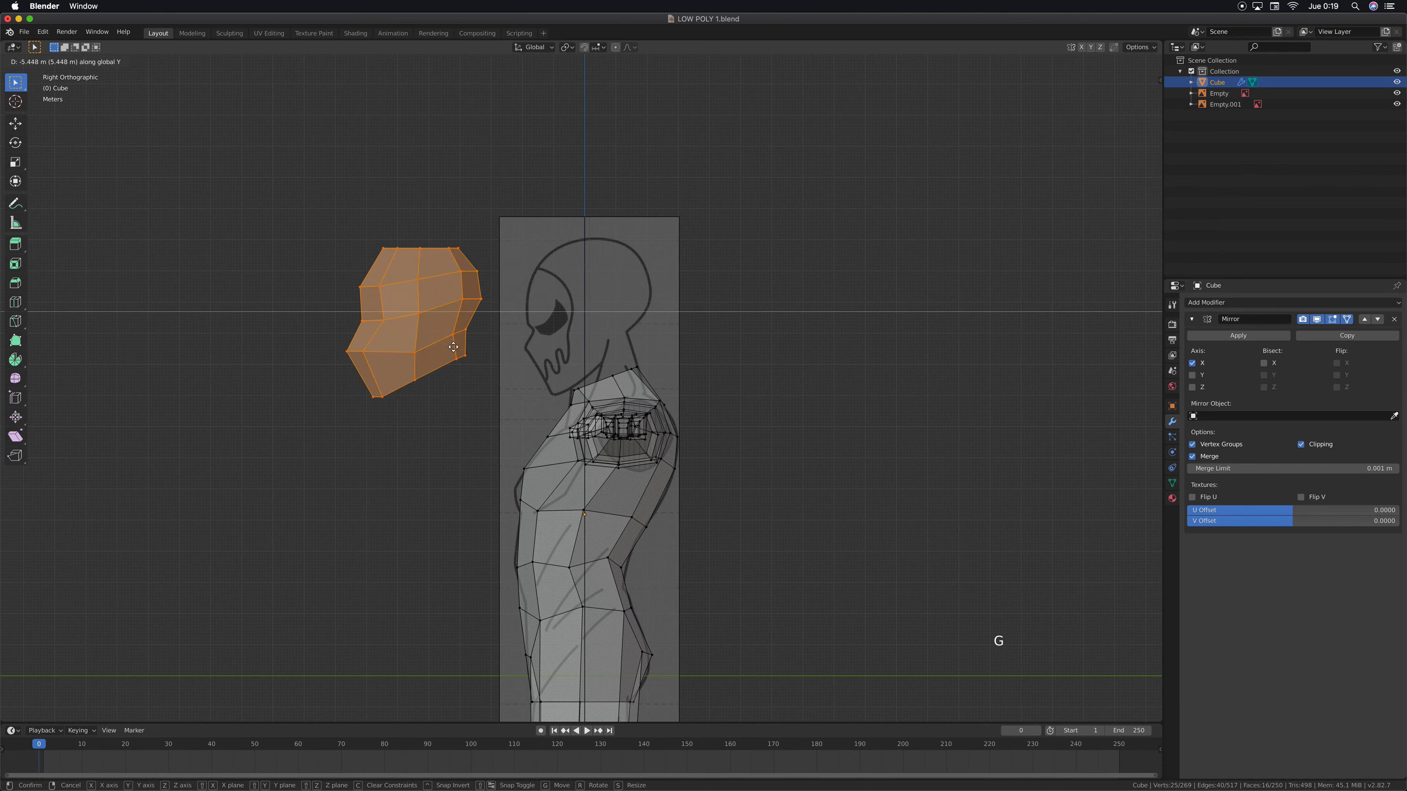
left_click(453, 347)
Move the head half about 3.94 m along negative X in front view so the mirrored halves meet at the centre line
key("KP_1")
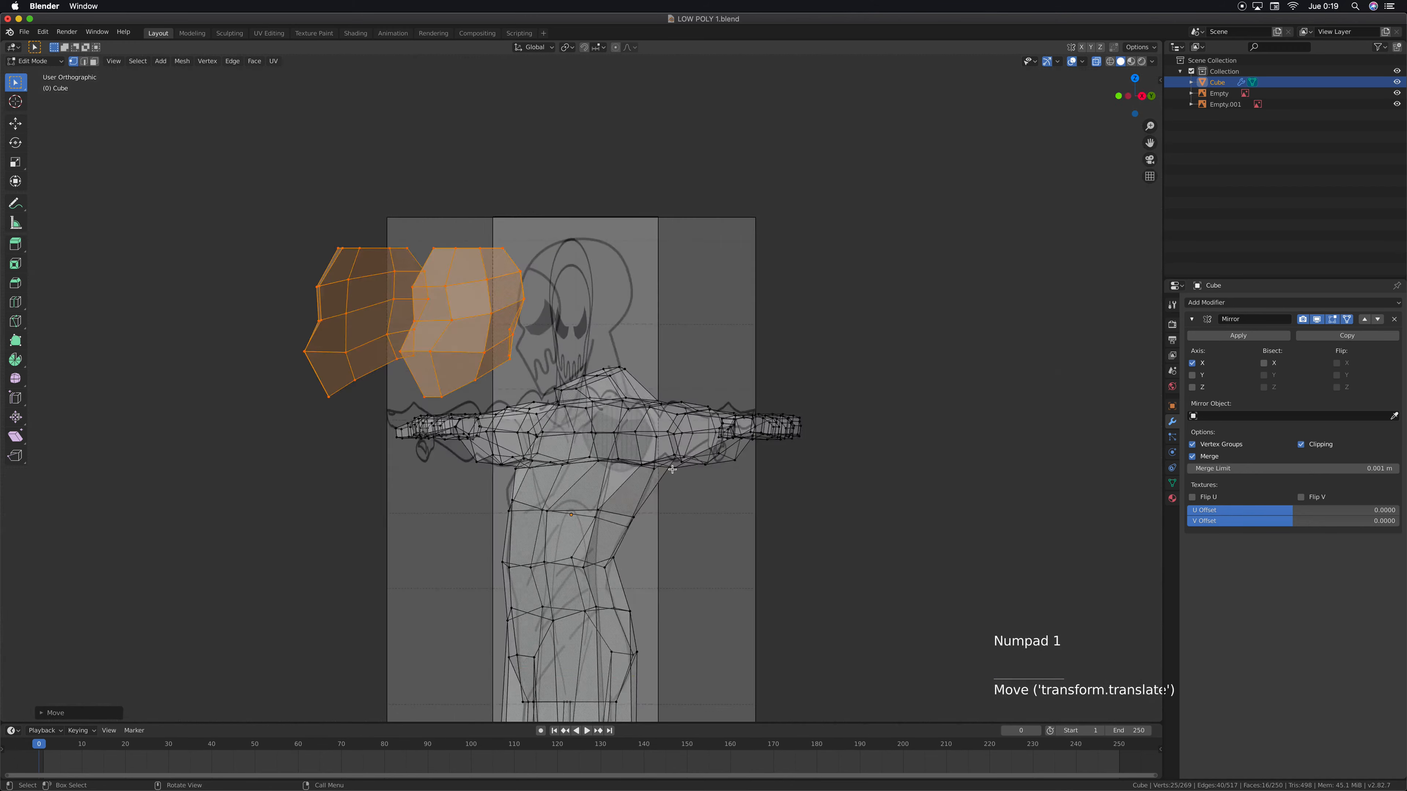
scroll(679, 331, "up", 2)
middle_click_drag(675, 330, 684, 361, "shift")
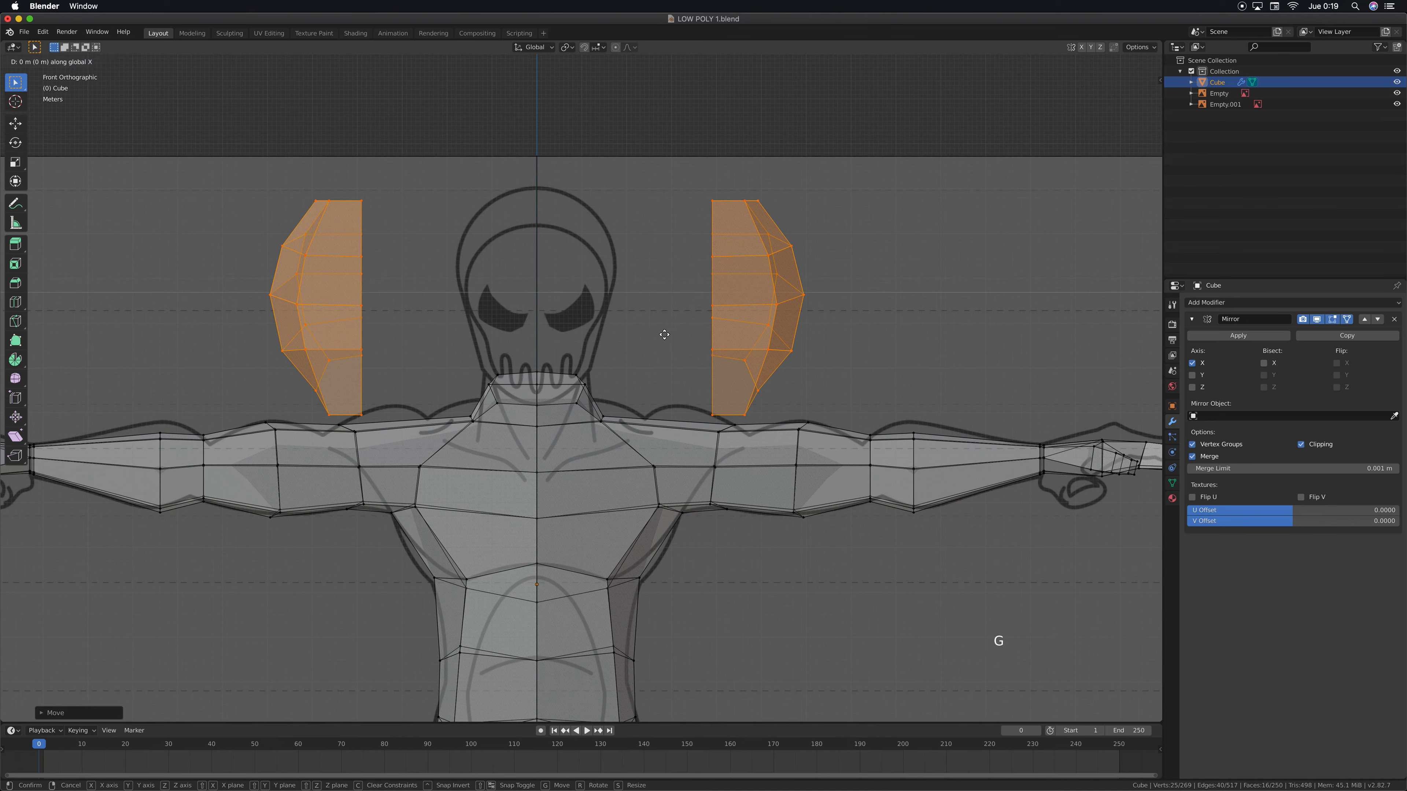
key("g")
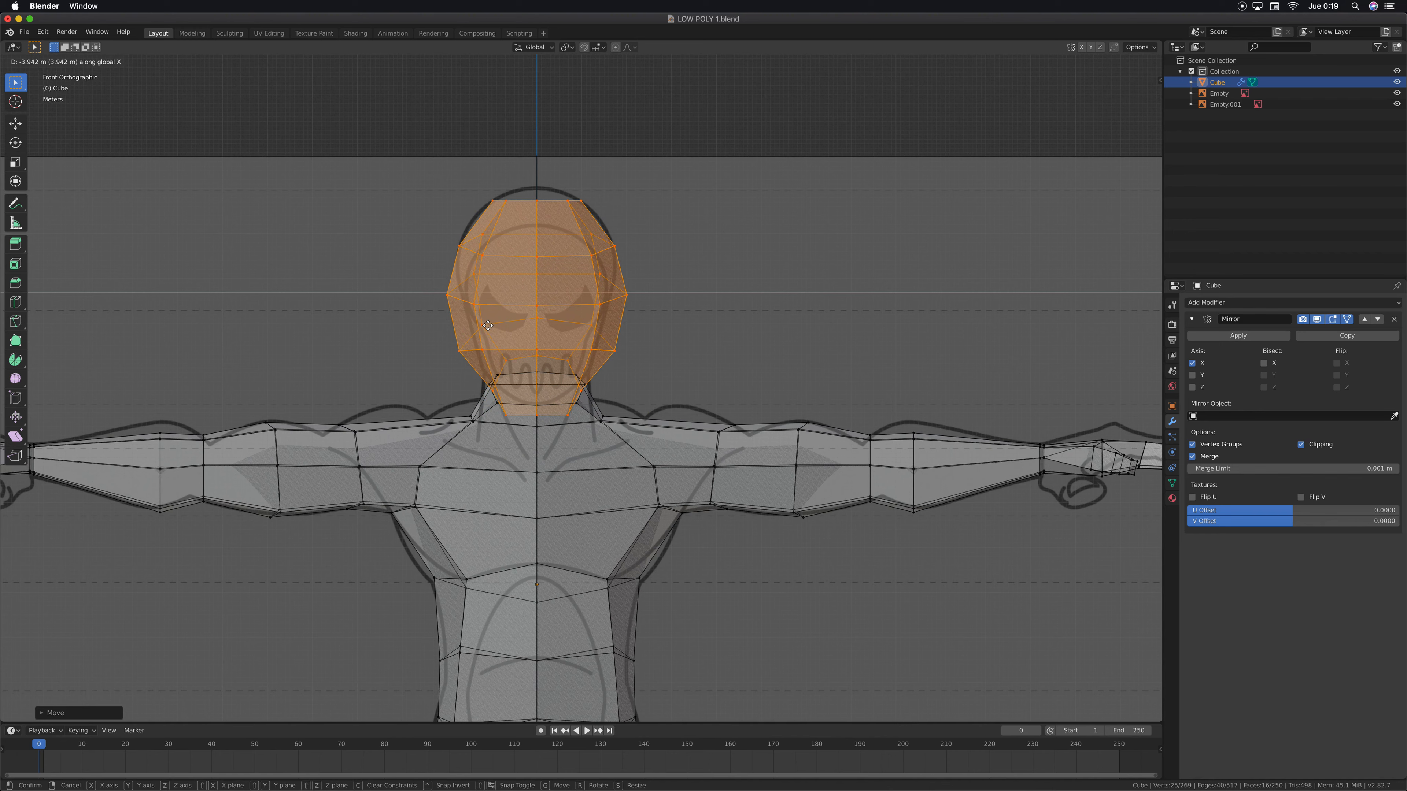
left_click(487, 325)
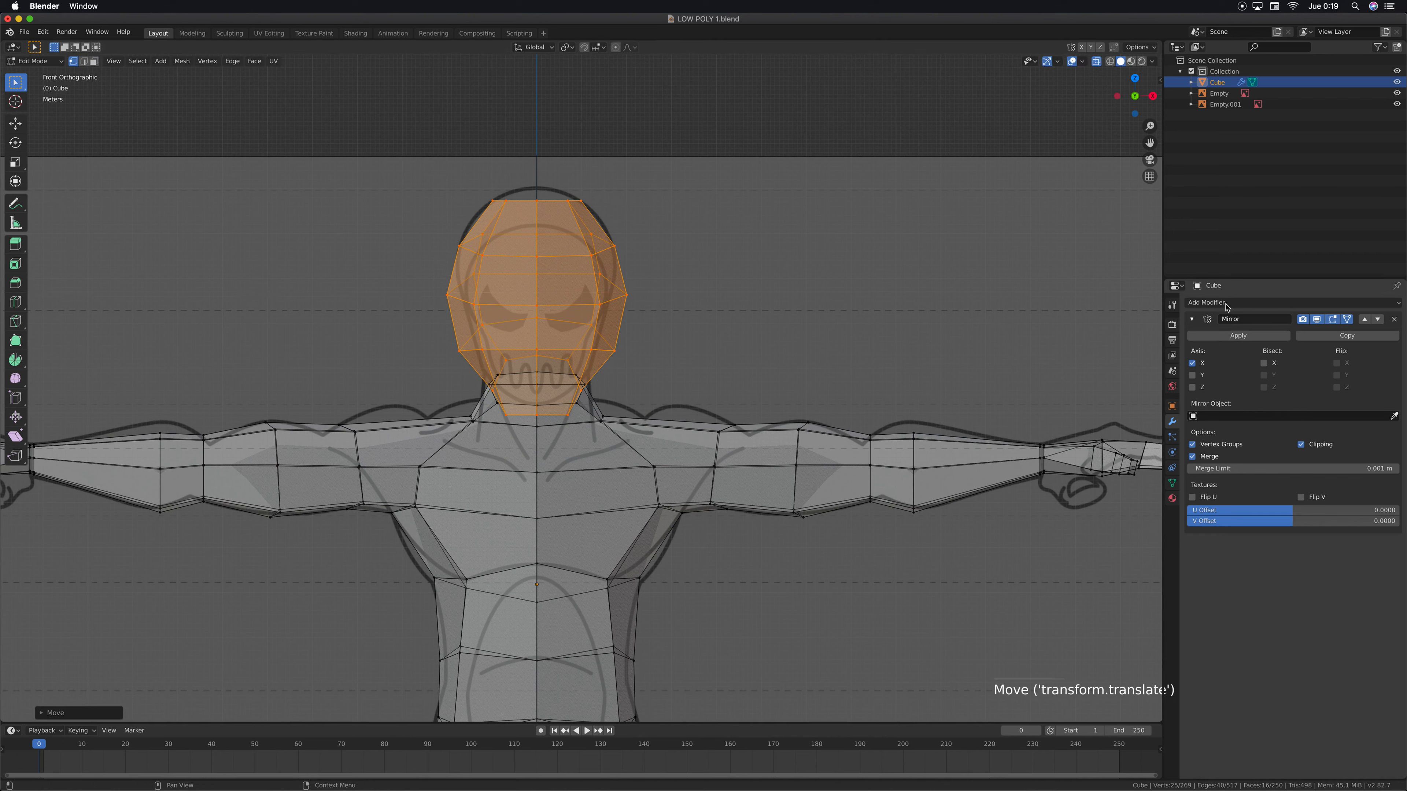
Raise the whole head mesh about 0.19 m along Z in front view to fit the reference
scroll(640, 323, "up", 2)
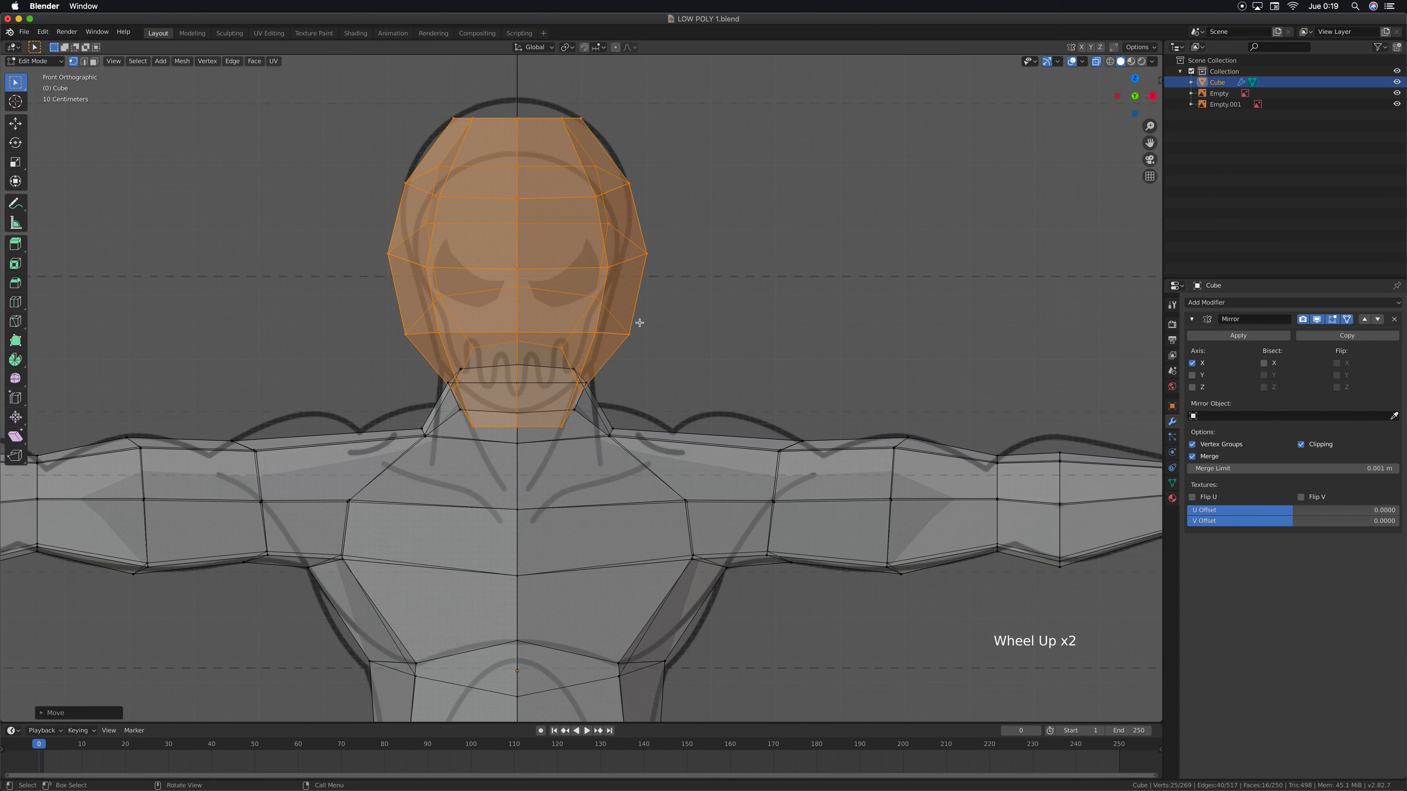
middle_click_drag(531, 178, 552, 217, "shift")
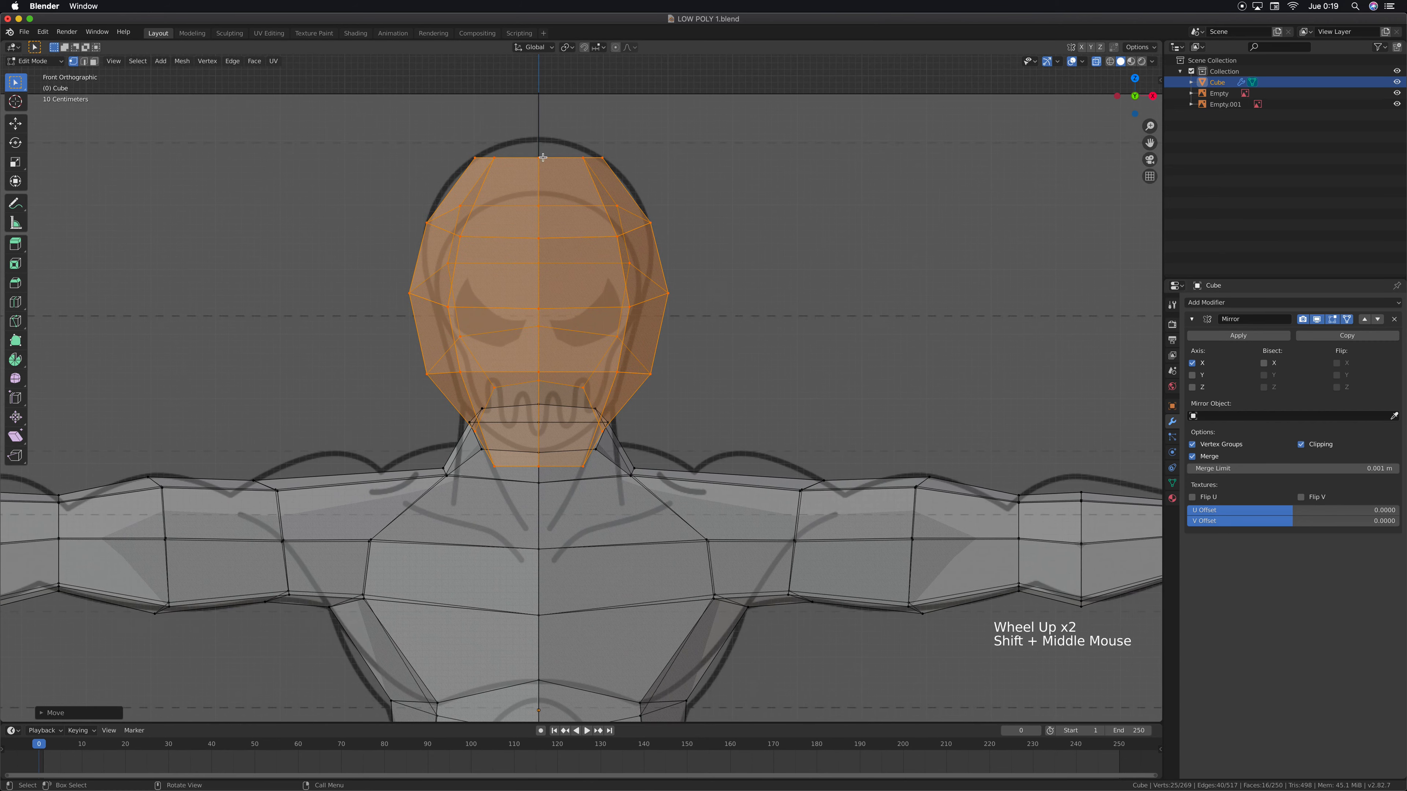
middle_click_drag(714, 264, 736, 332, "shift")
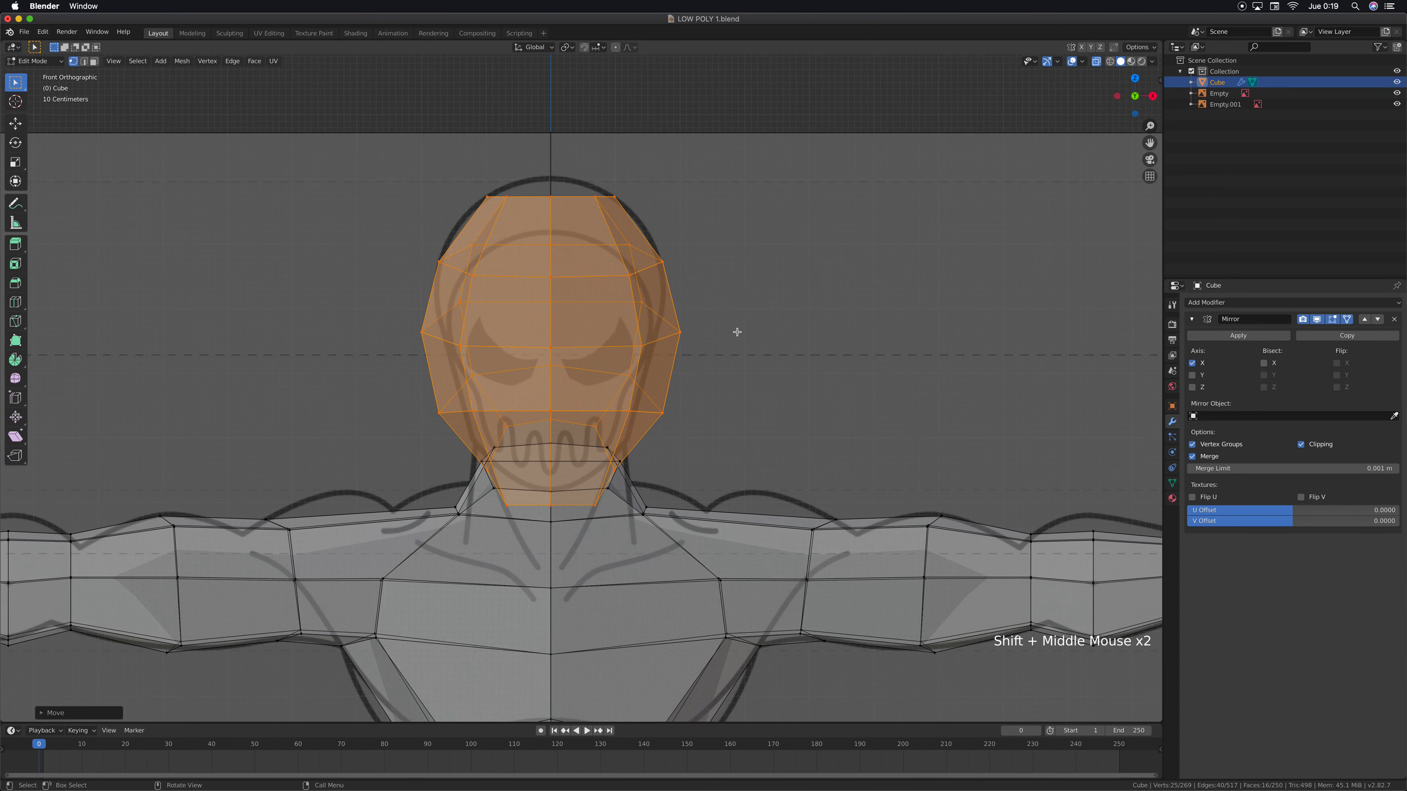
scroll(612, 313, "up", 2)
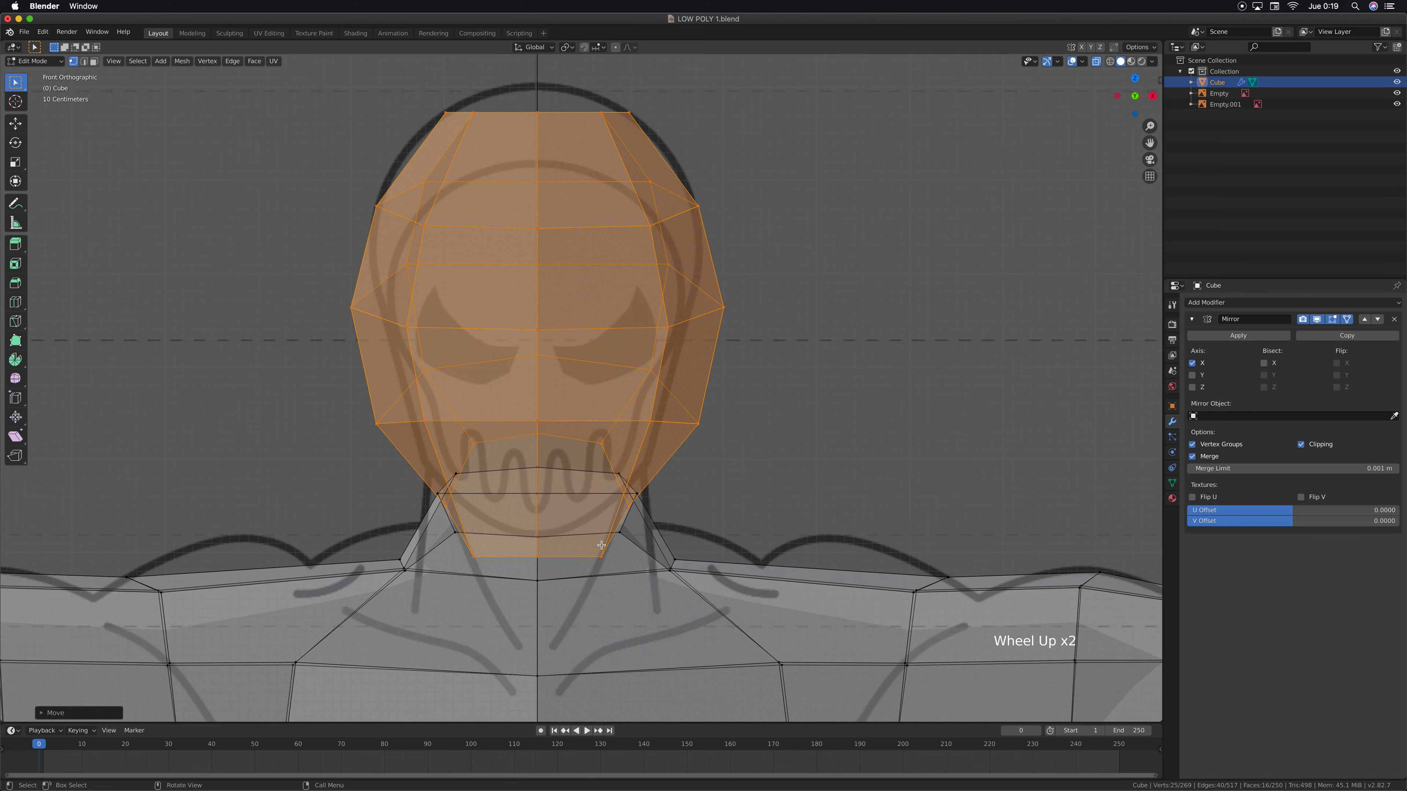
key("g")
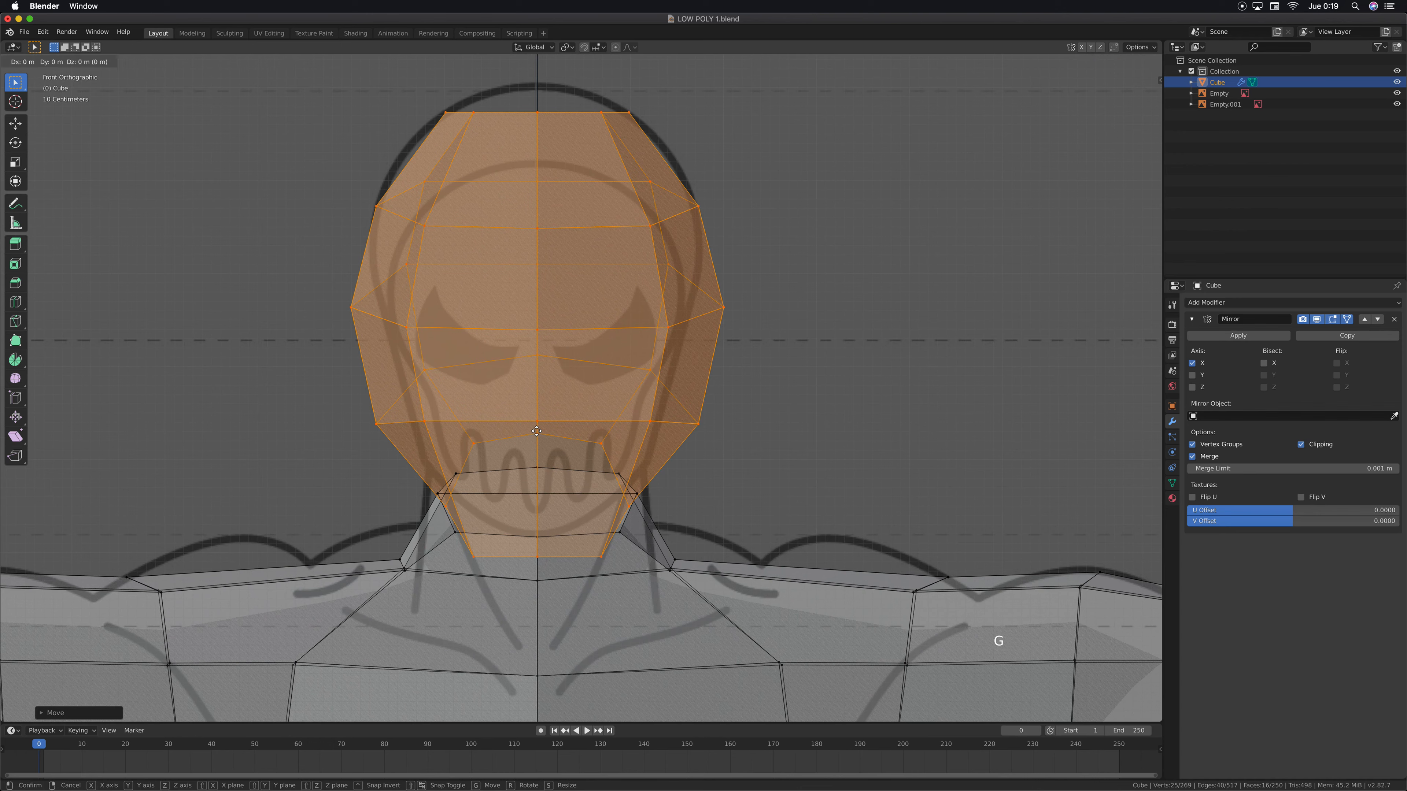
key("z")
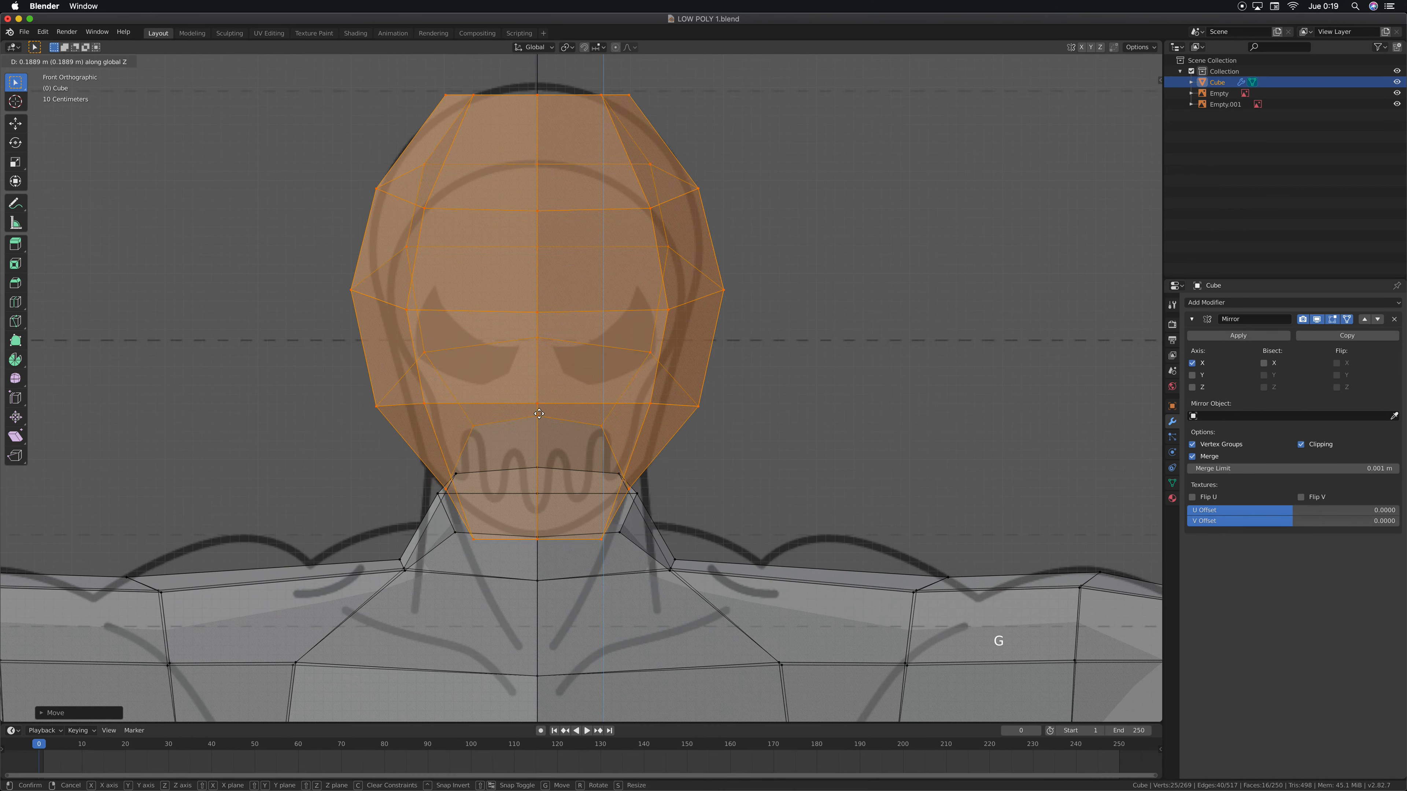
left_click(538, 414)
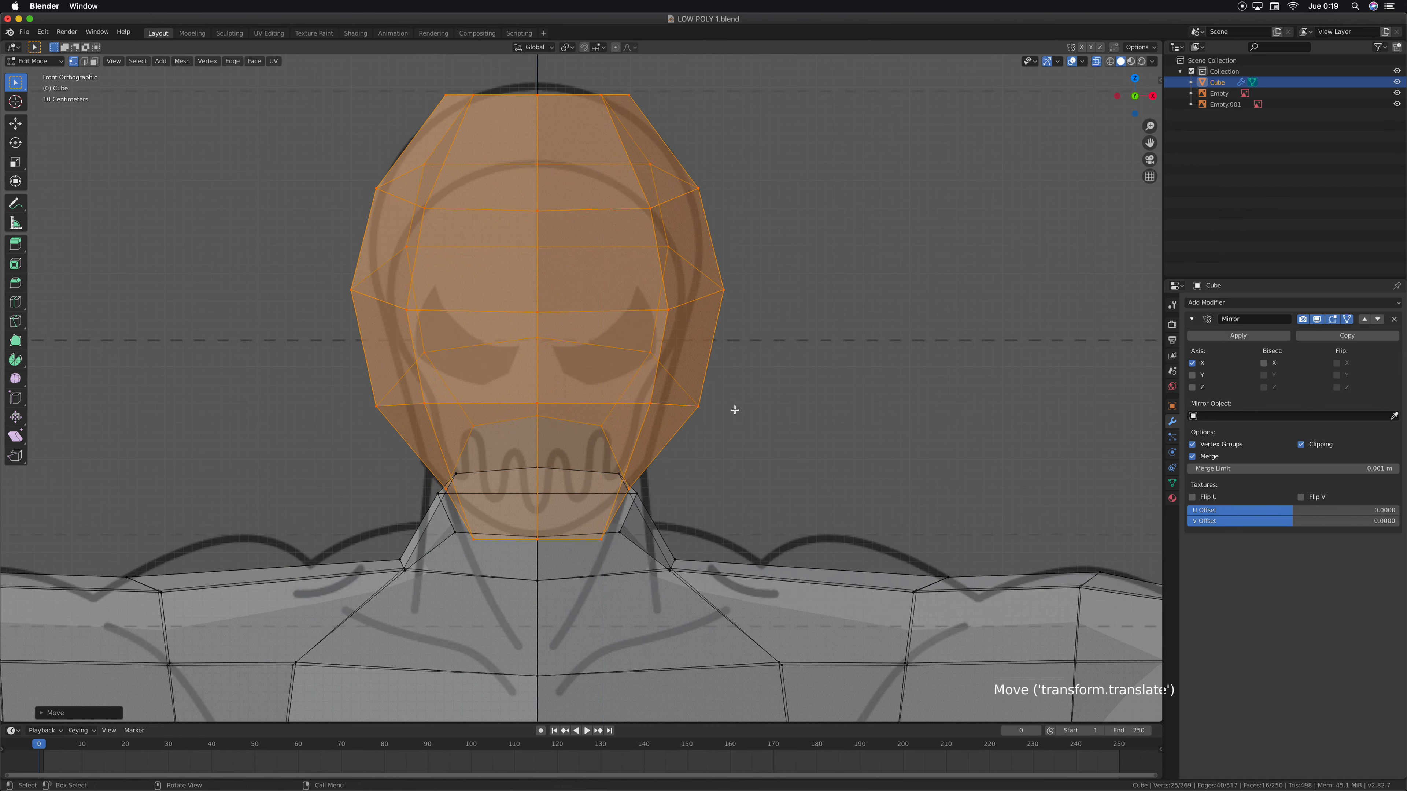
Move the two side vertices at jaw height inward along X until they meet the reference head outline
left_click_drag(720, 399, 620, 427)
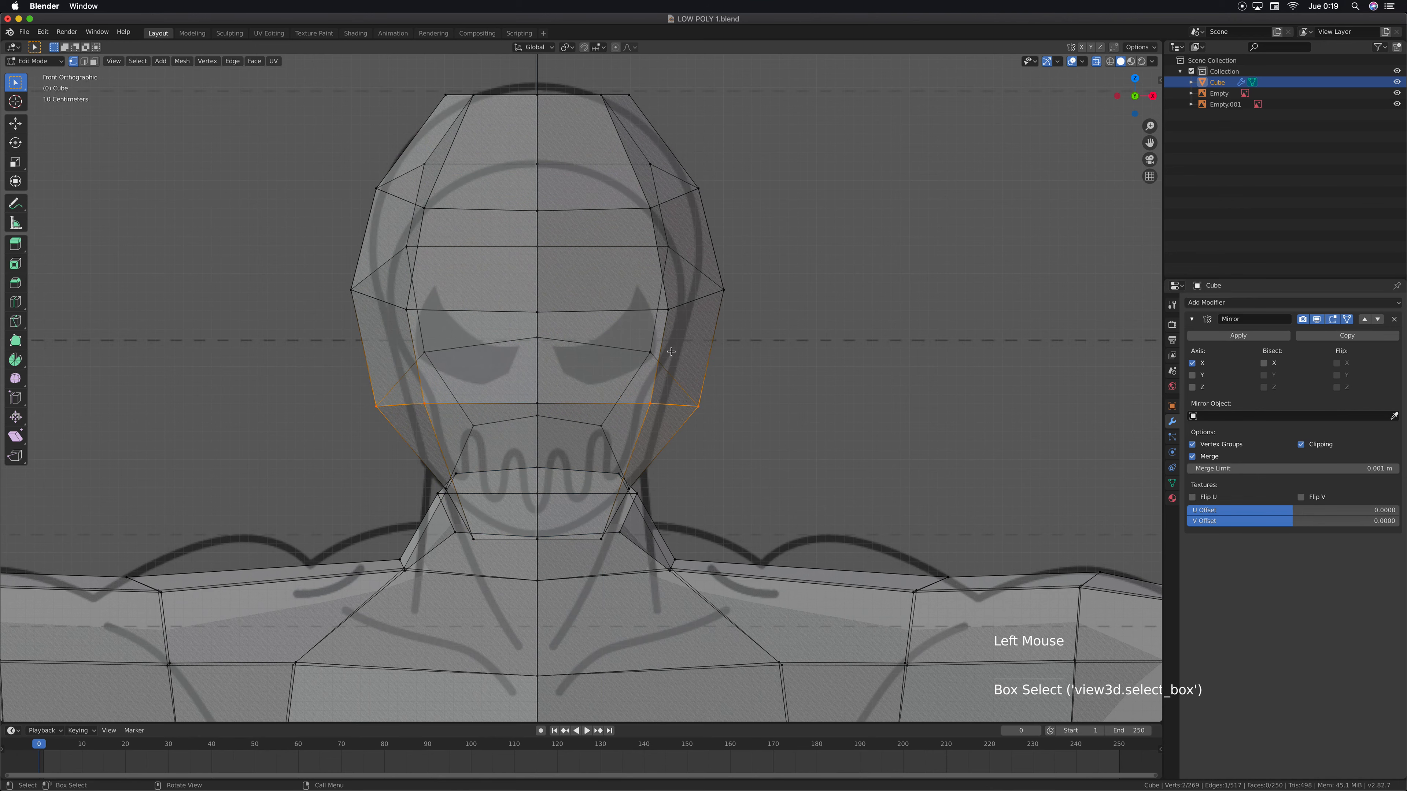
key("g")
key("x")
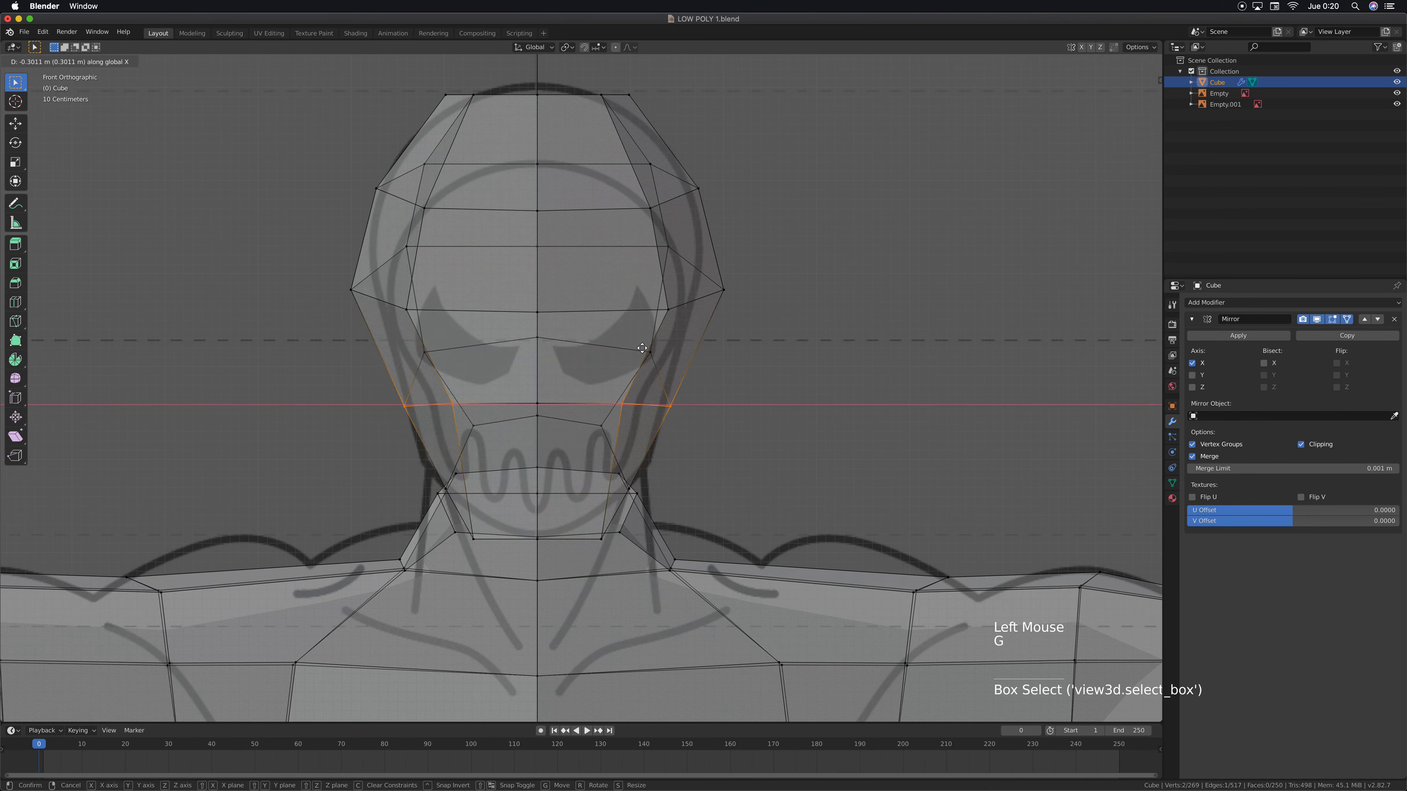
left_click(638, 348)
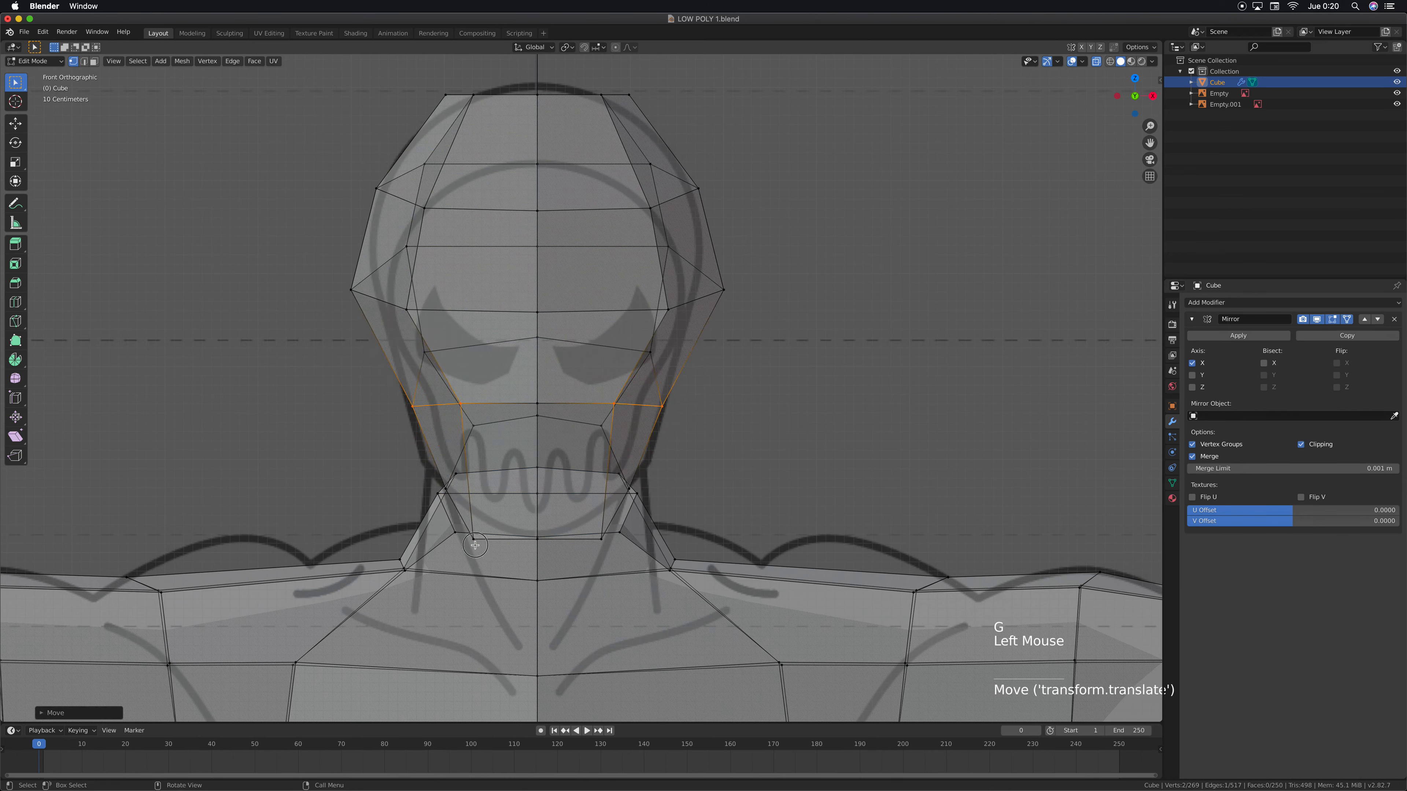
Move the lower chin corner vertex up about 0.24 m and about 0.04 m along negative X to follow the chin curve
left_click_drag(479, 534, 479, 531)
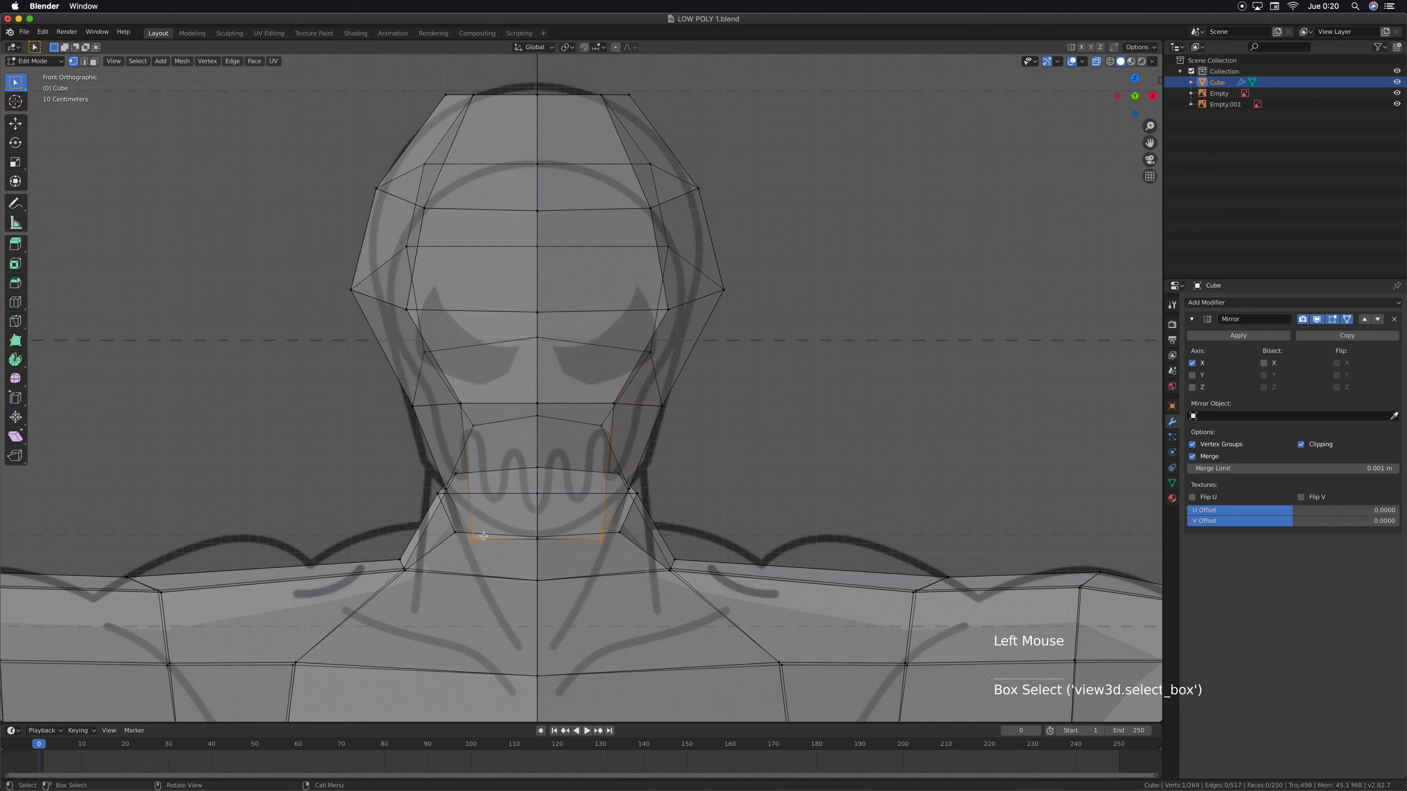
key("g")
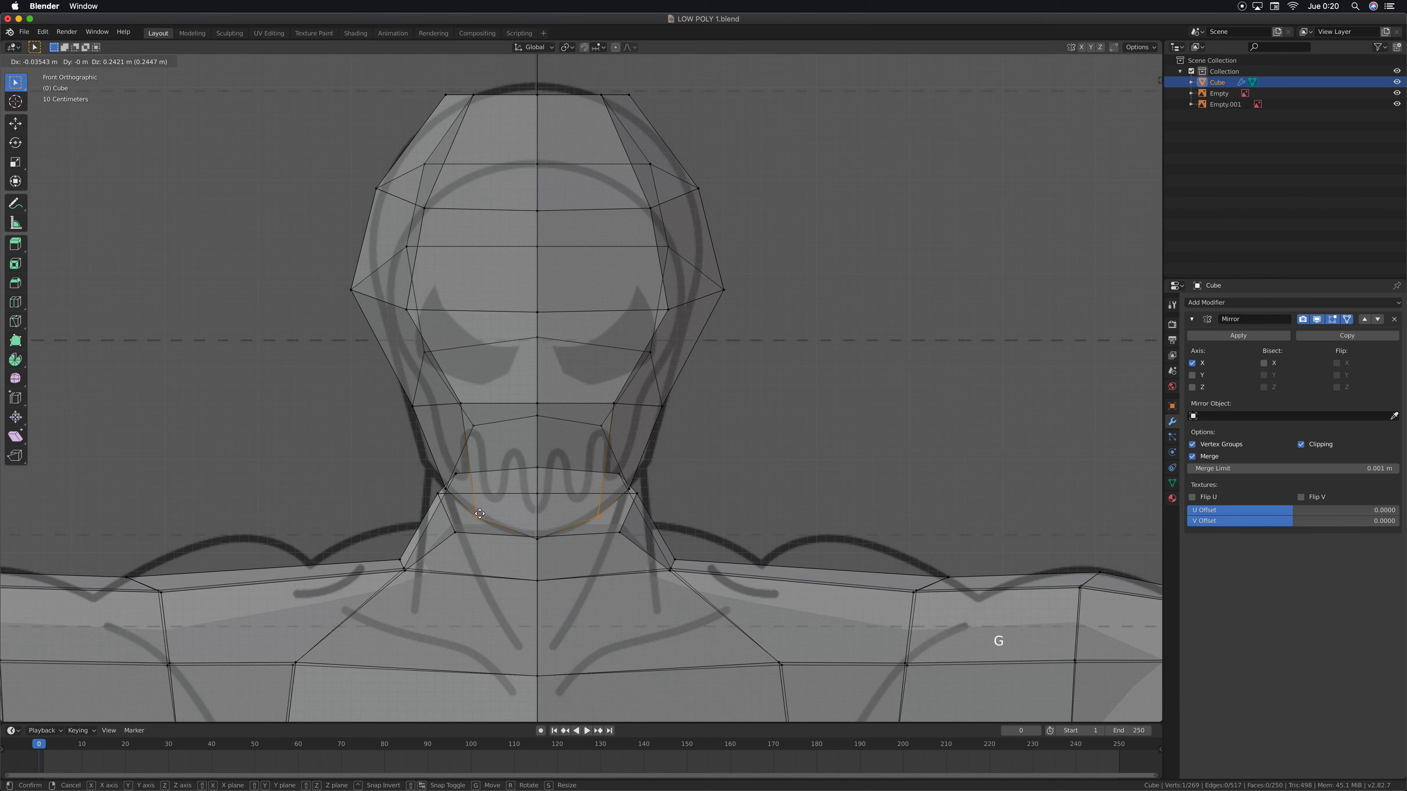
left_click(480, 513)
Move the two face-side vertices beside the eye inward about 0.07 m along X
middle_click_drag(739, 286, 749, 336, "shift")
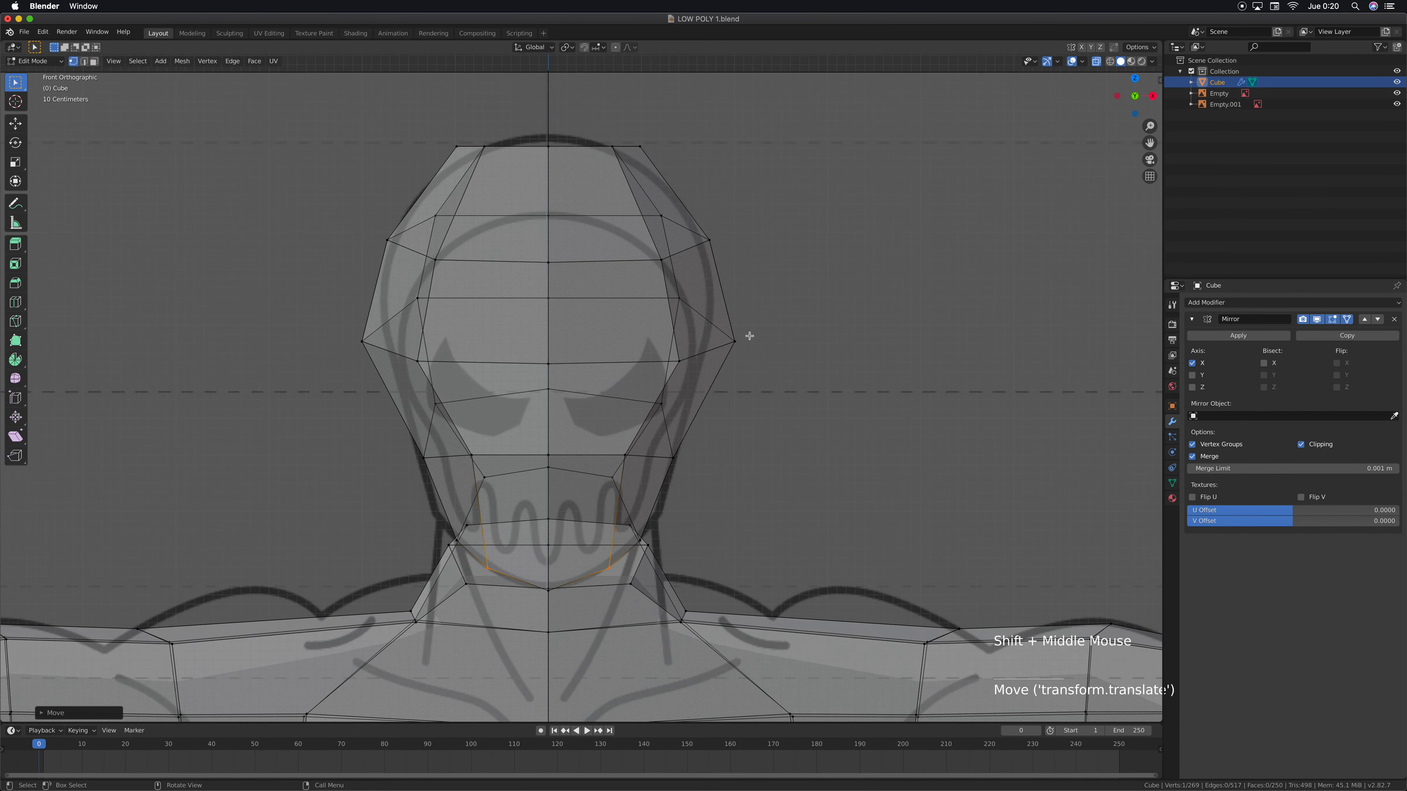
left_click_drag(693, 344, 652, 426)
key("g")
key("x")
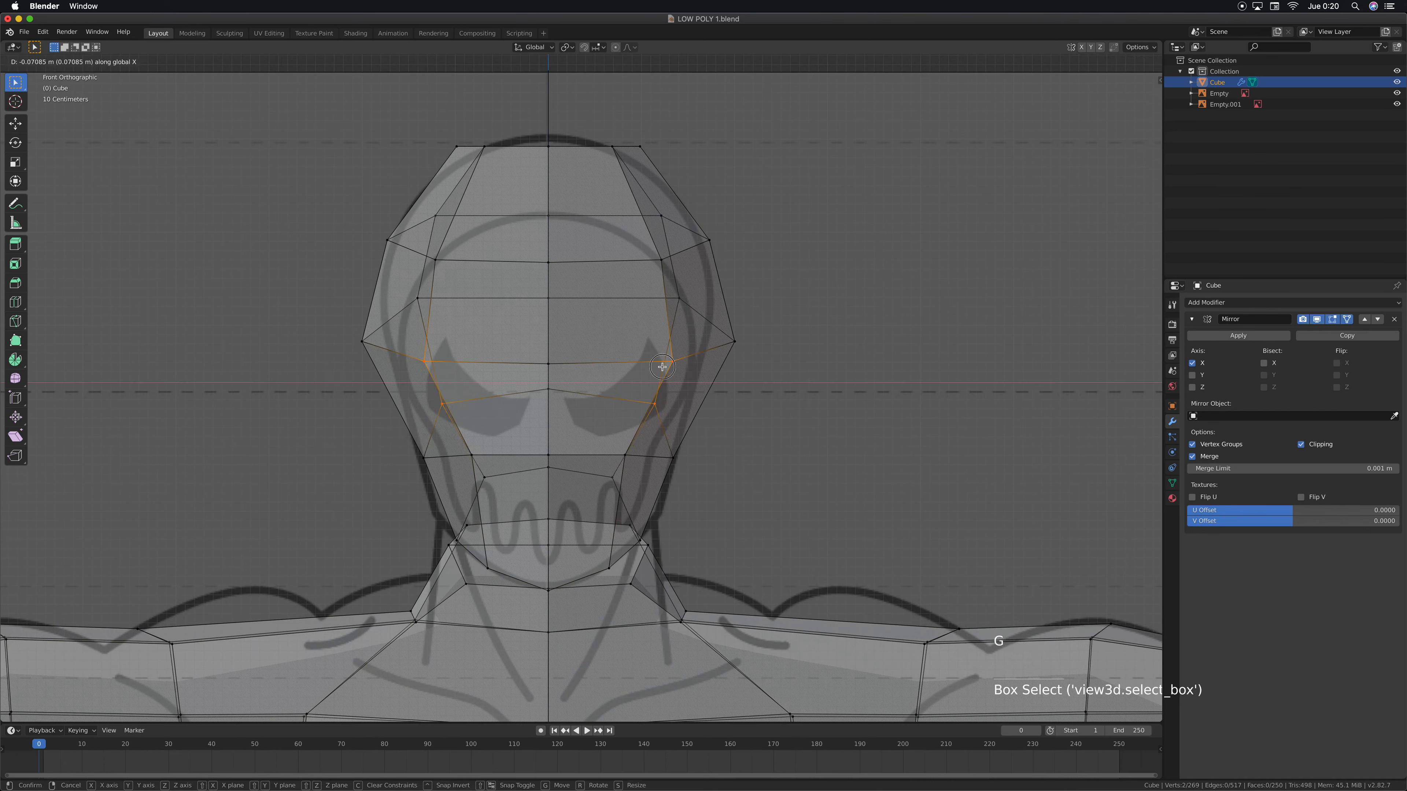
left_click(662, 366)
Pull the widest side-of-head vertex and the one above it inward along X to the reference outline
left_click_drag(805, 300, 719, 366)
key("g")
key("x")
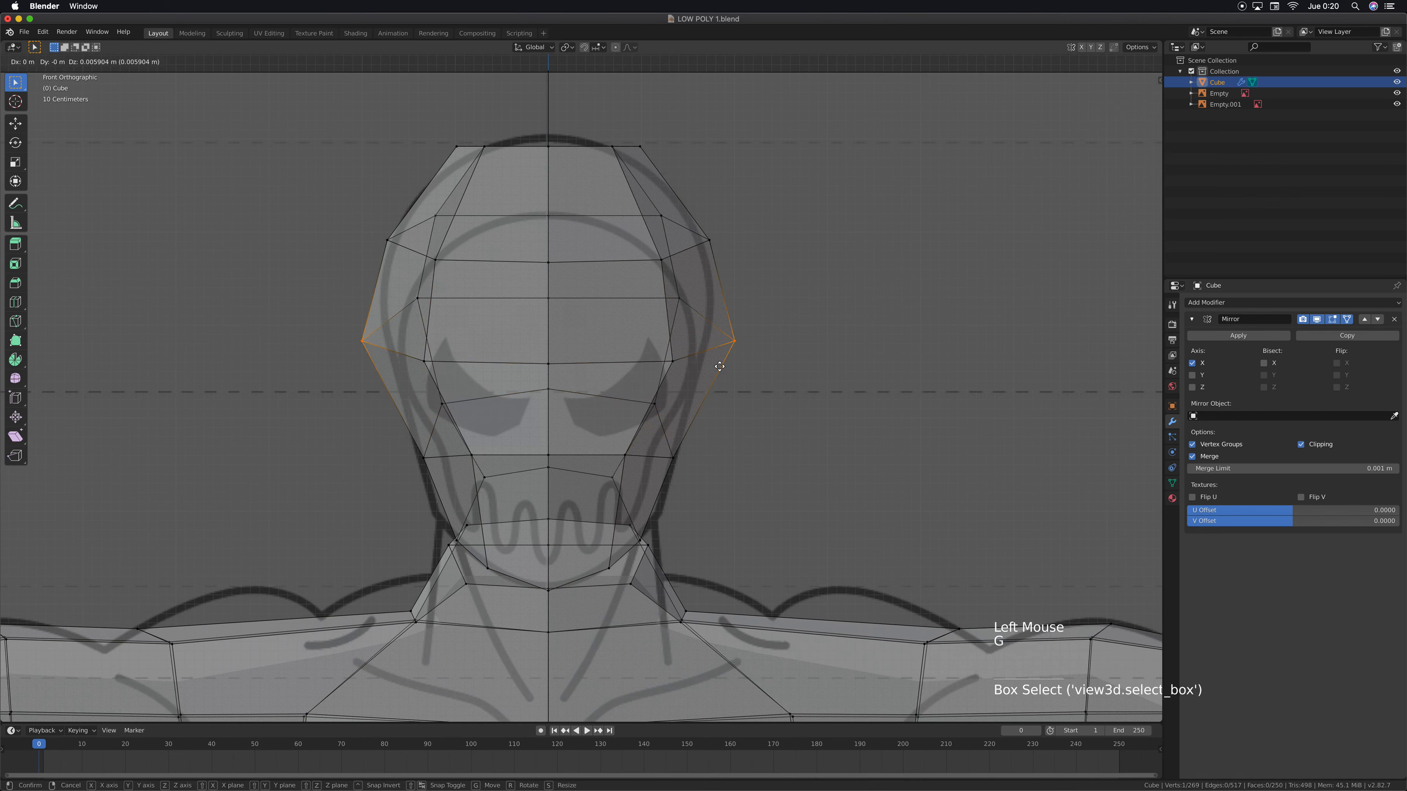
left_click(689, 359)
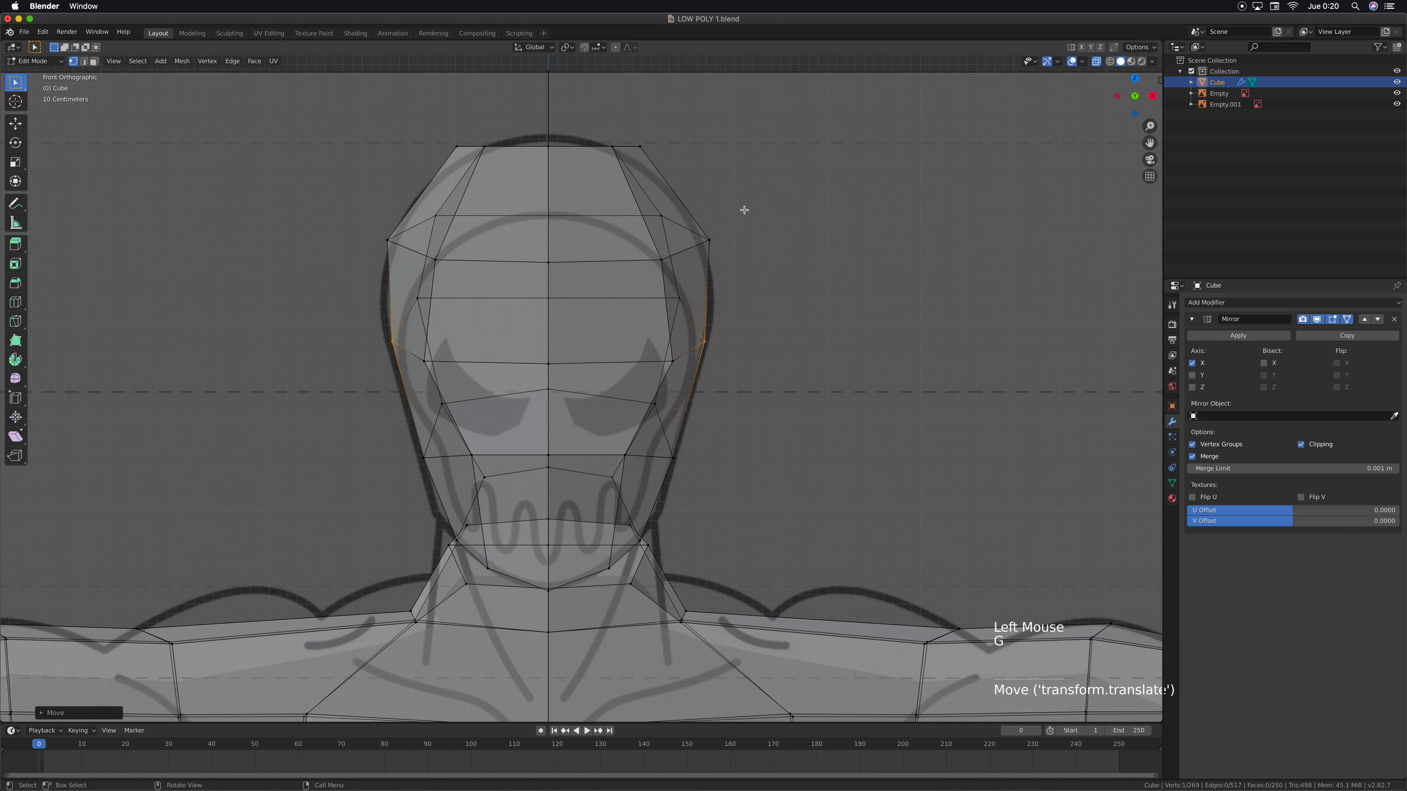
left_click_drag(745, 216, 697, 259)
key("g")
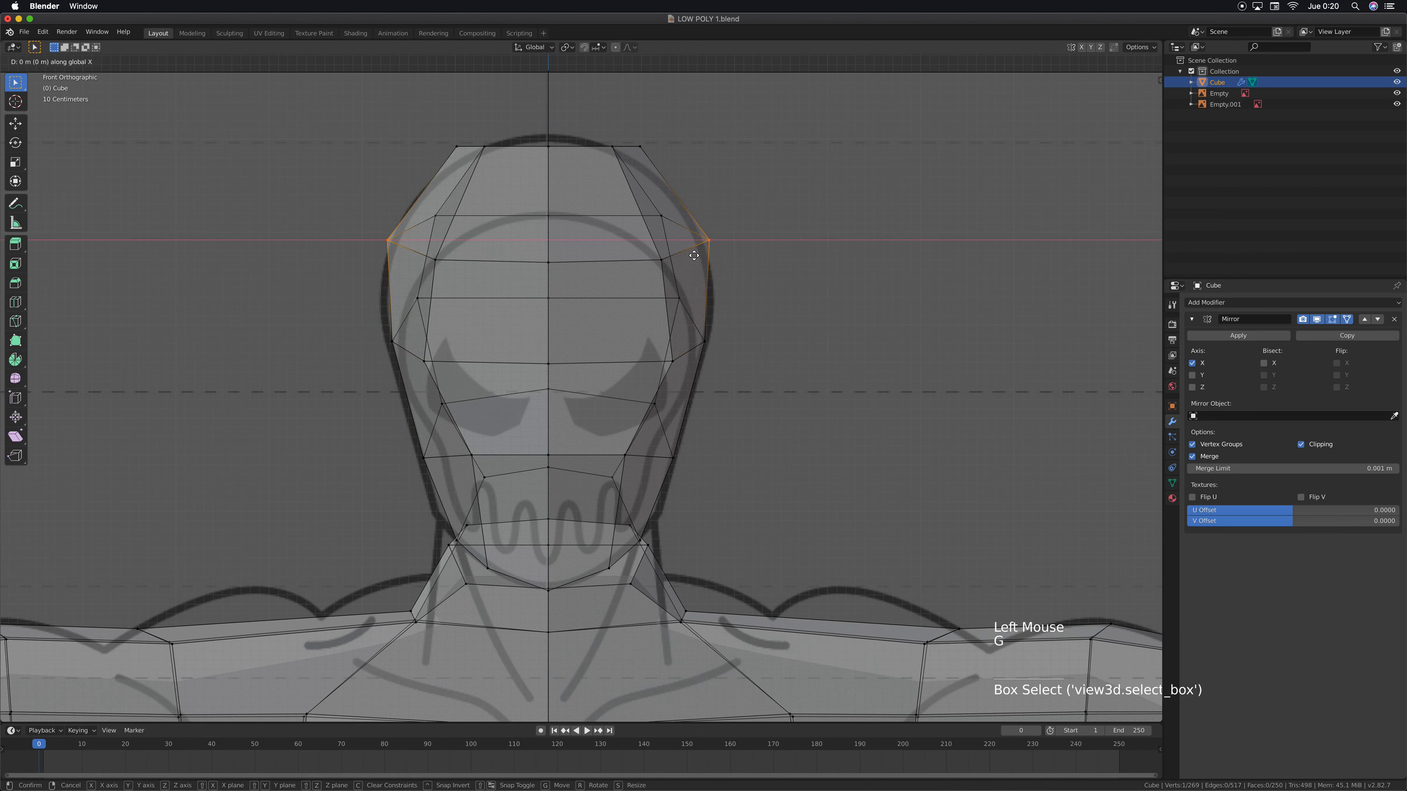
left_click(690, 255)
Lower the row of vertices at the top of the head along Z to sit inside the reference outline
left_click_drag(440, 140, 659, 164)
key("g")
key("z")
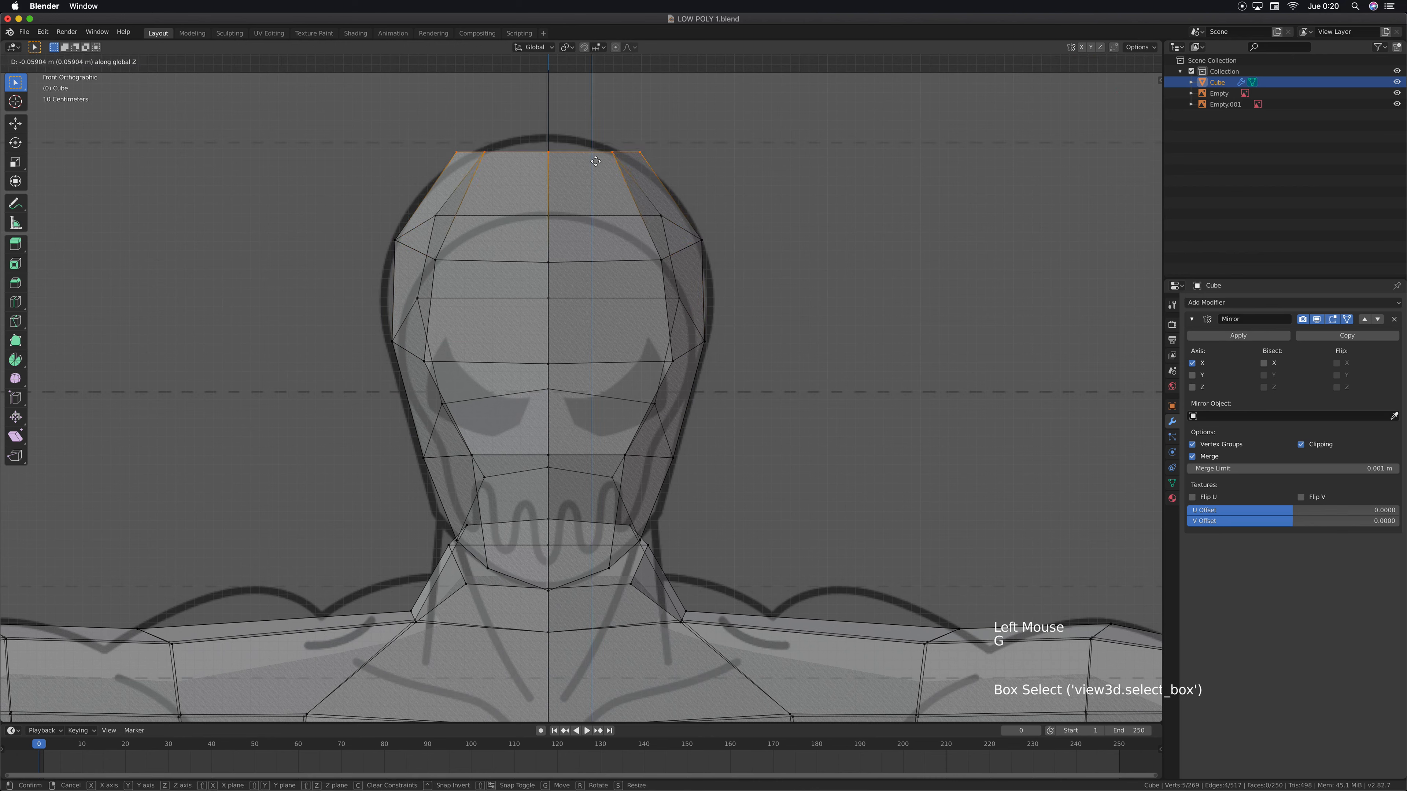
left_click(594, 171)
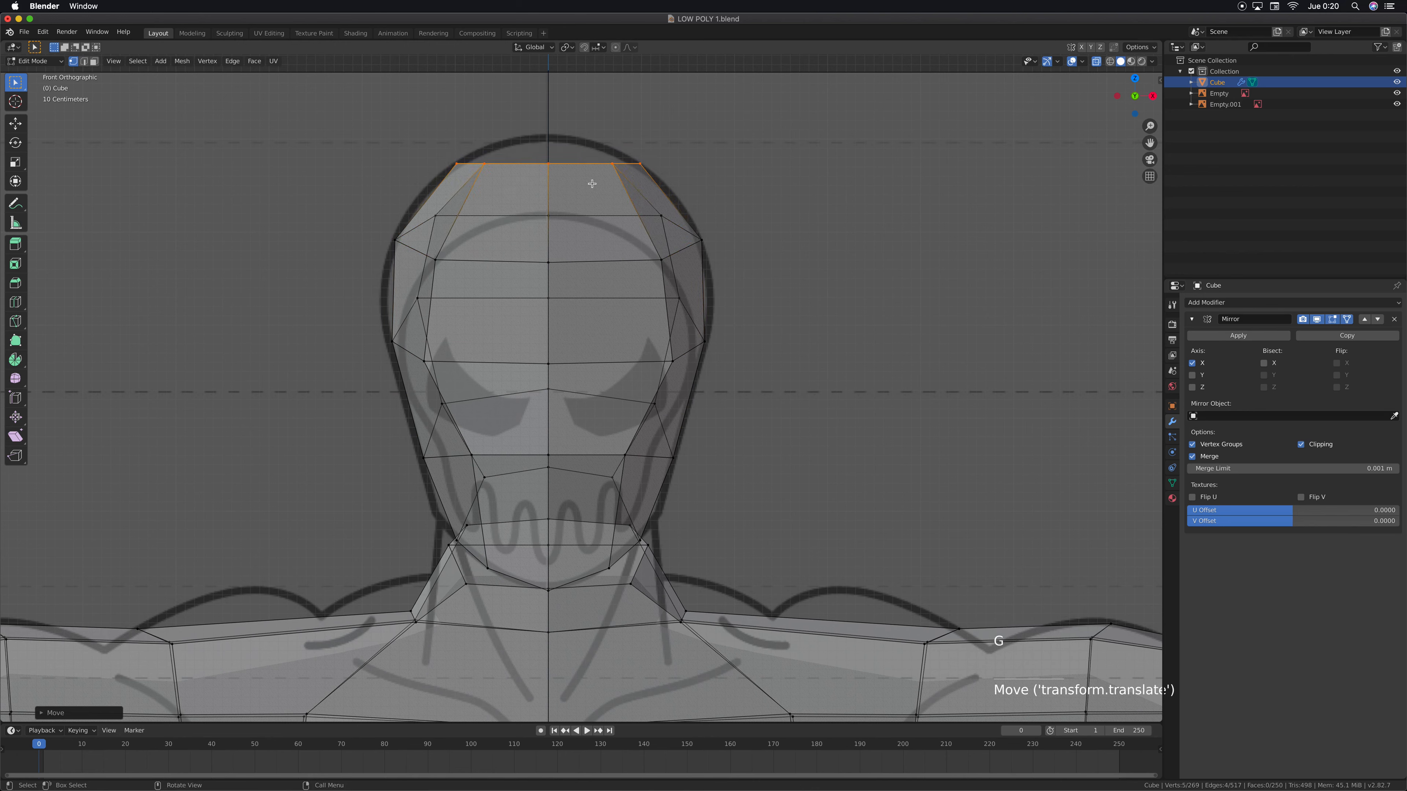
Nudge the upper forehead's side vertex slightly inward along X
left_click(660, 211)
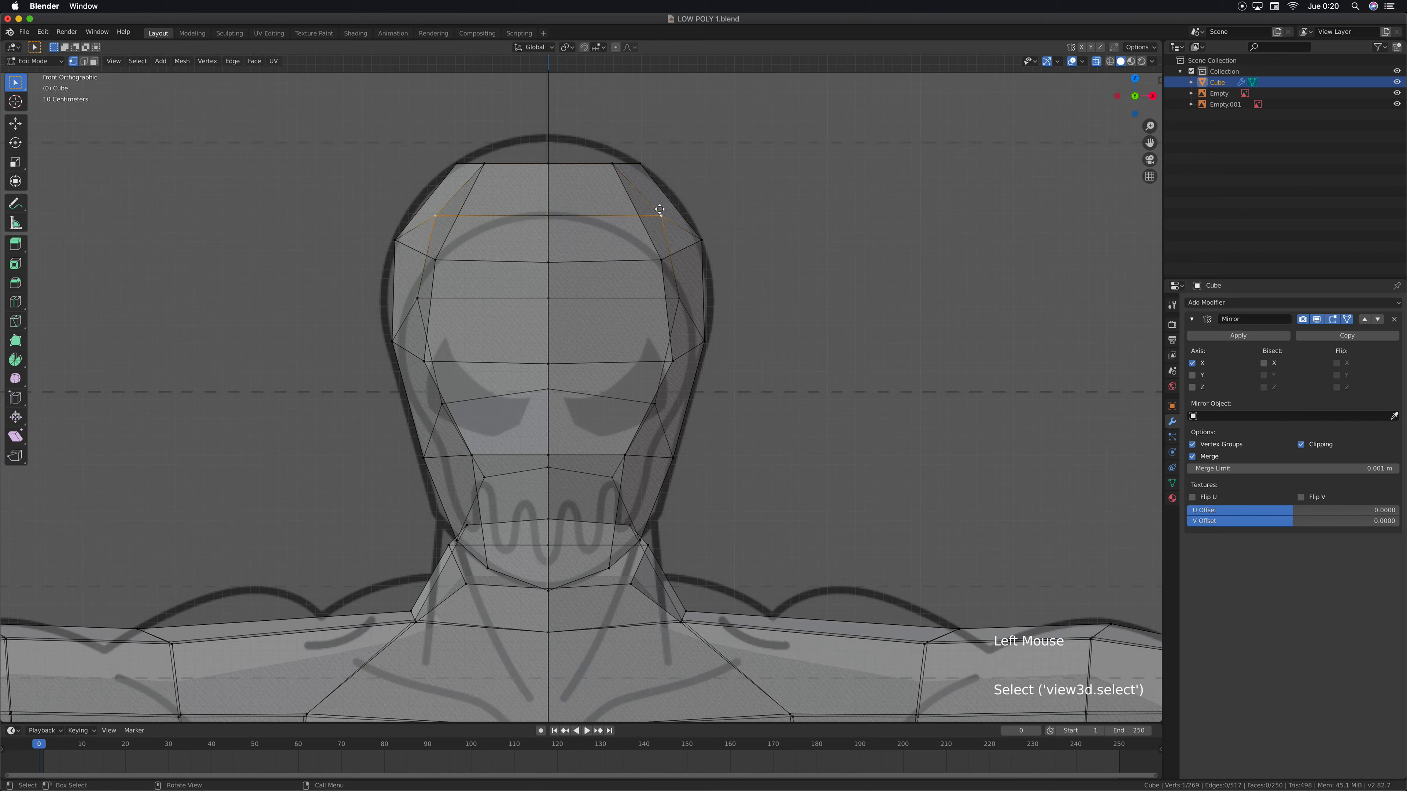
key("g")
key("x")
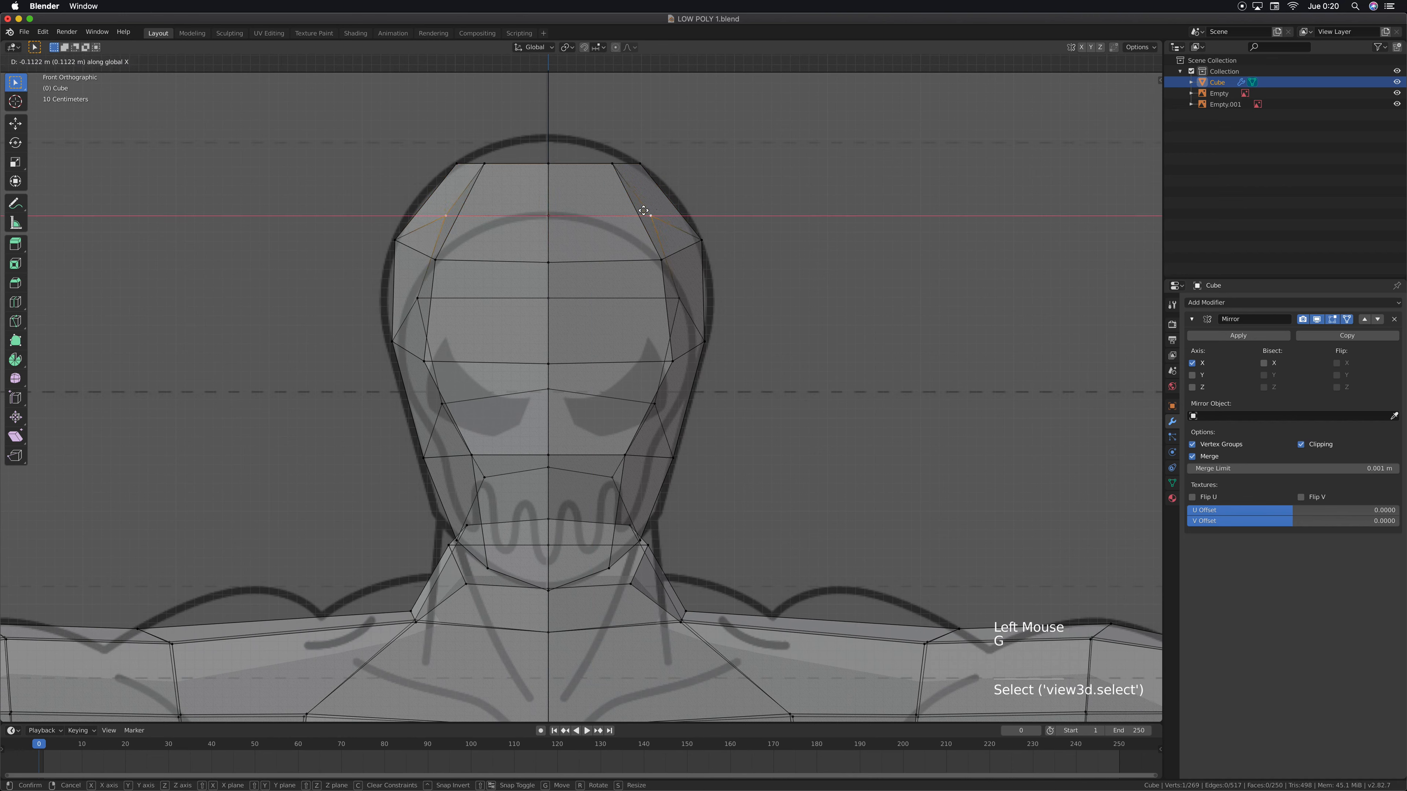
left_click(657, 212)
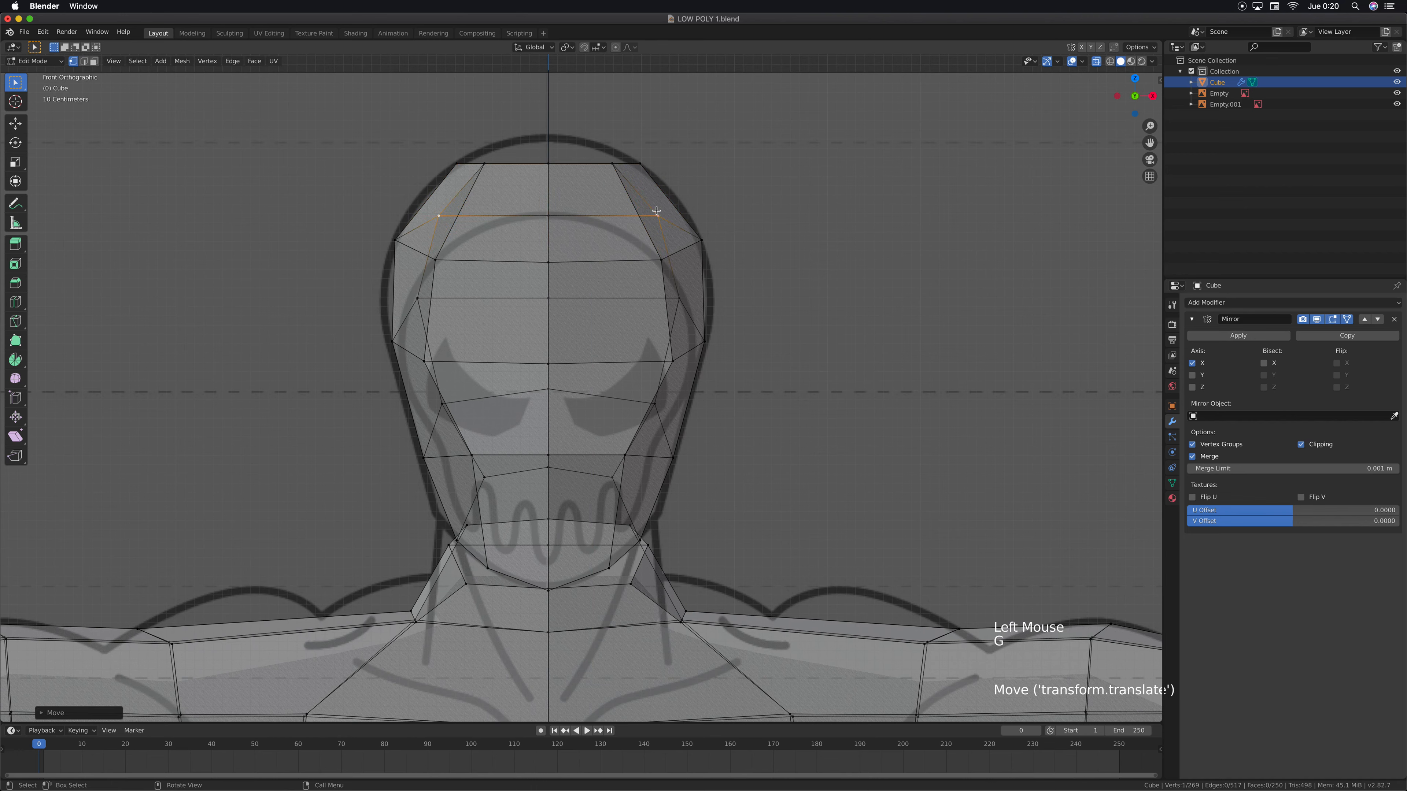
Shift the brow-side vertex about 0.05 m outward and the outer eye vertex about 0.07 m outward, raising both about 0.02 m
left_click(678, 298)
key("g")
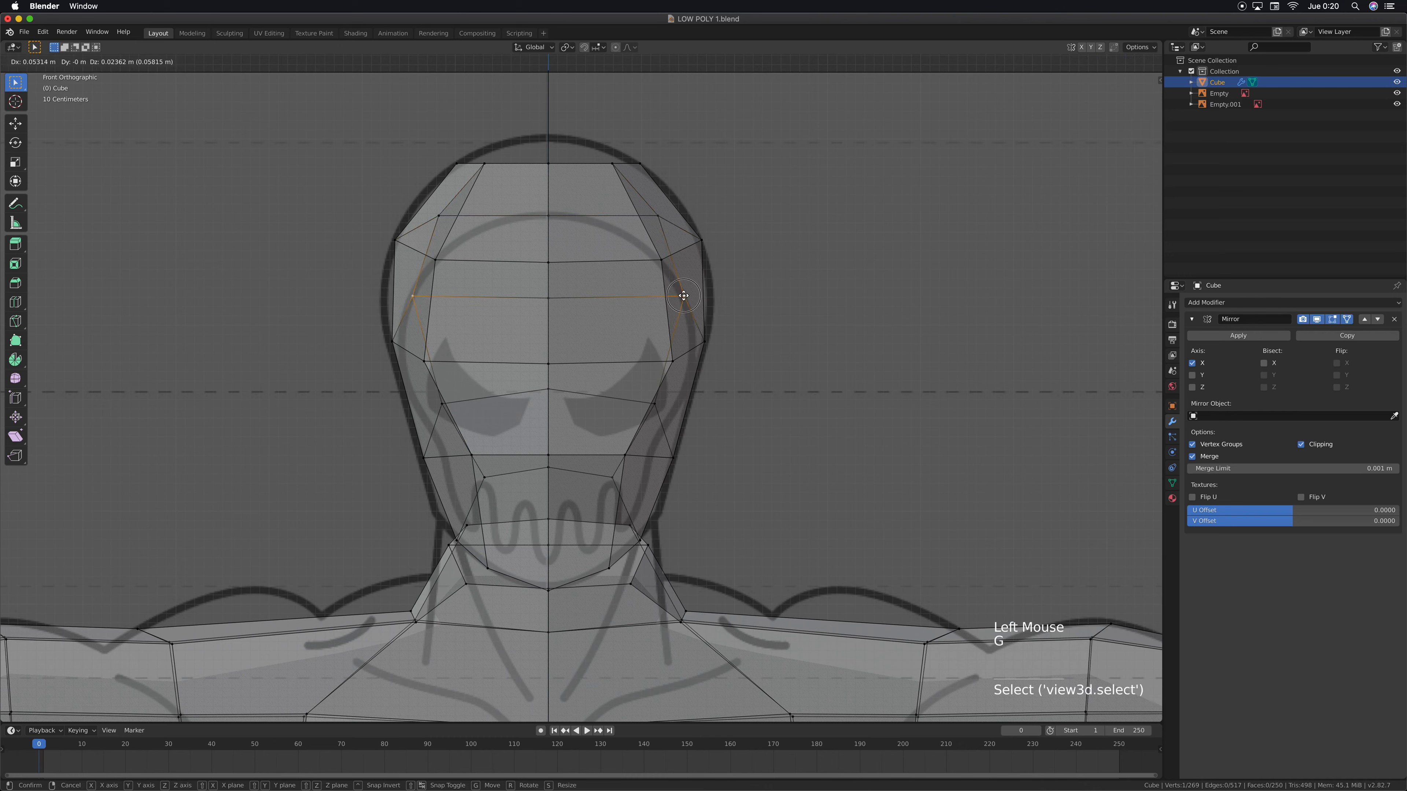
left_click(684, 296)
left_click(656, 404)
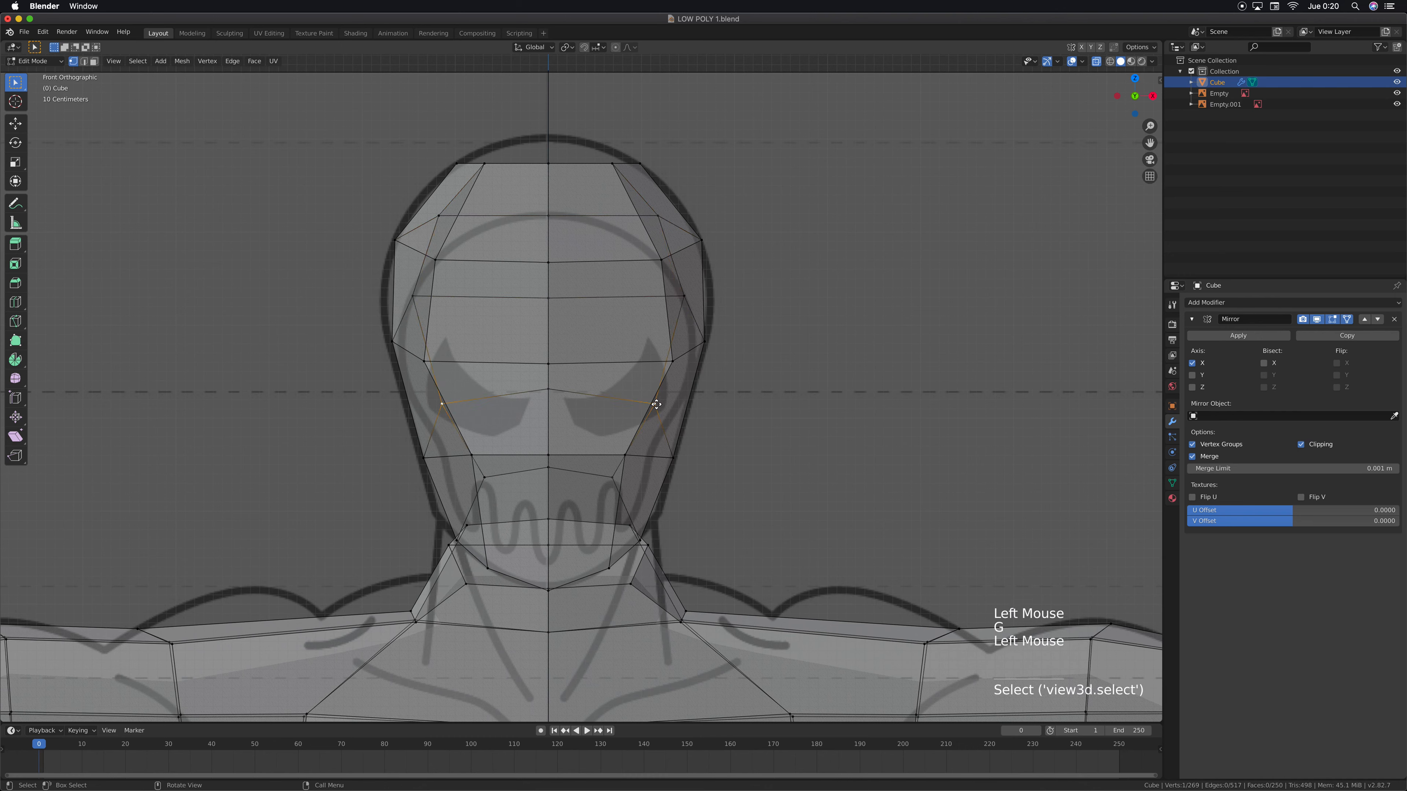
key("g")
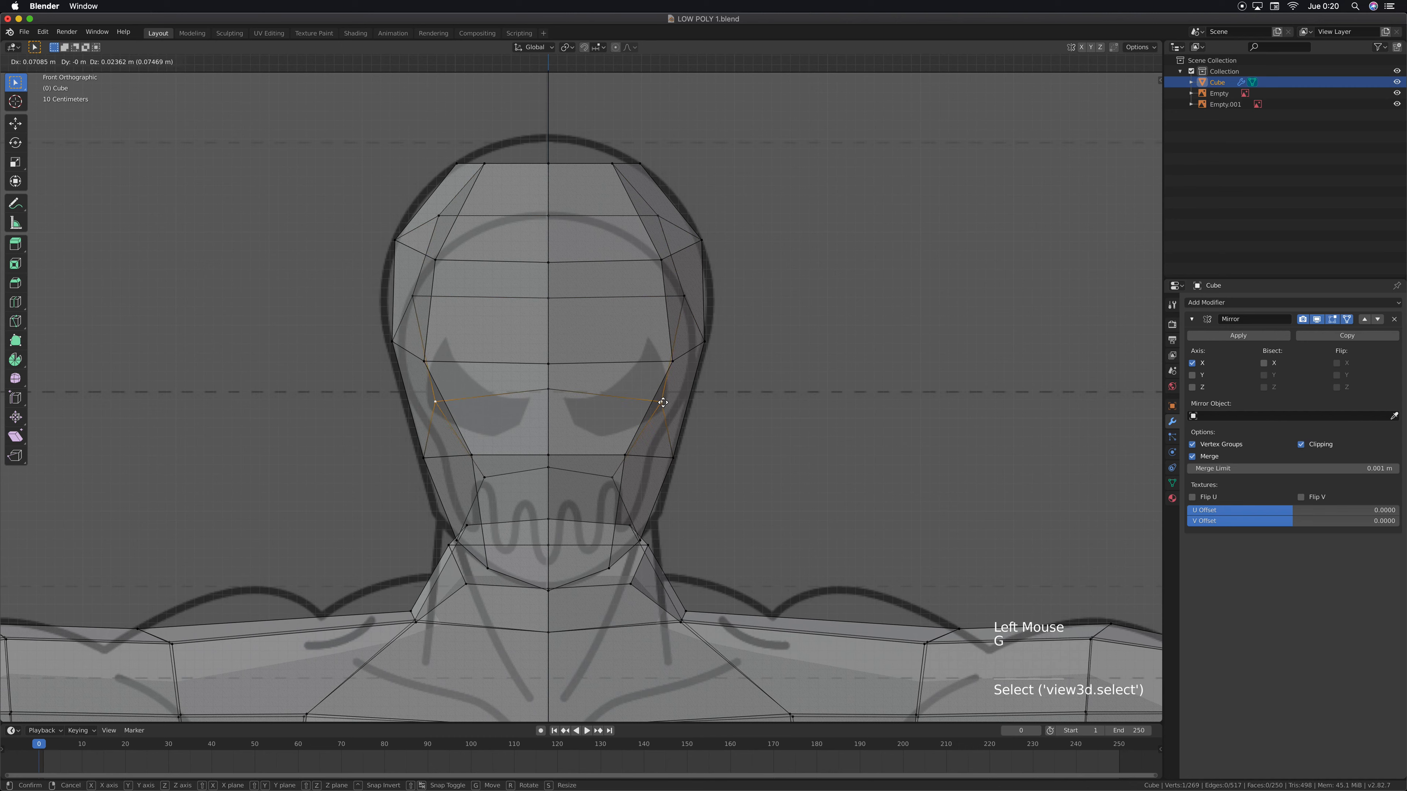
left_click(663, 402)
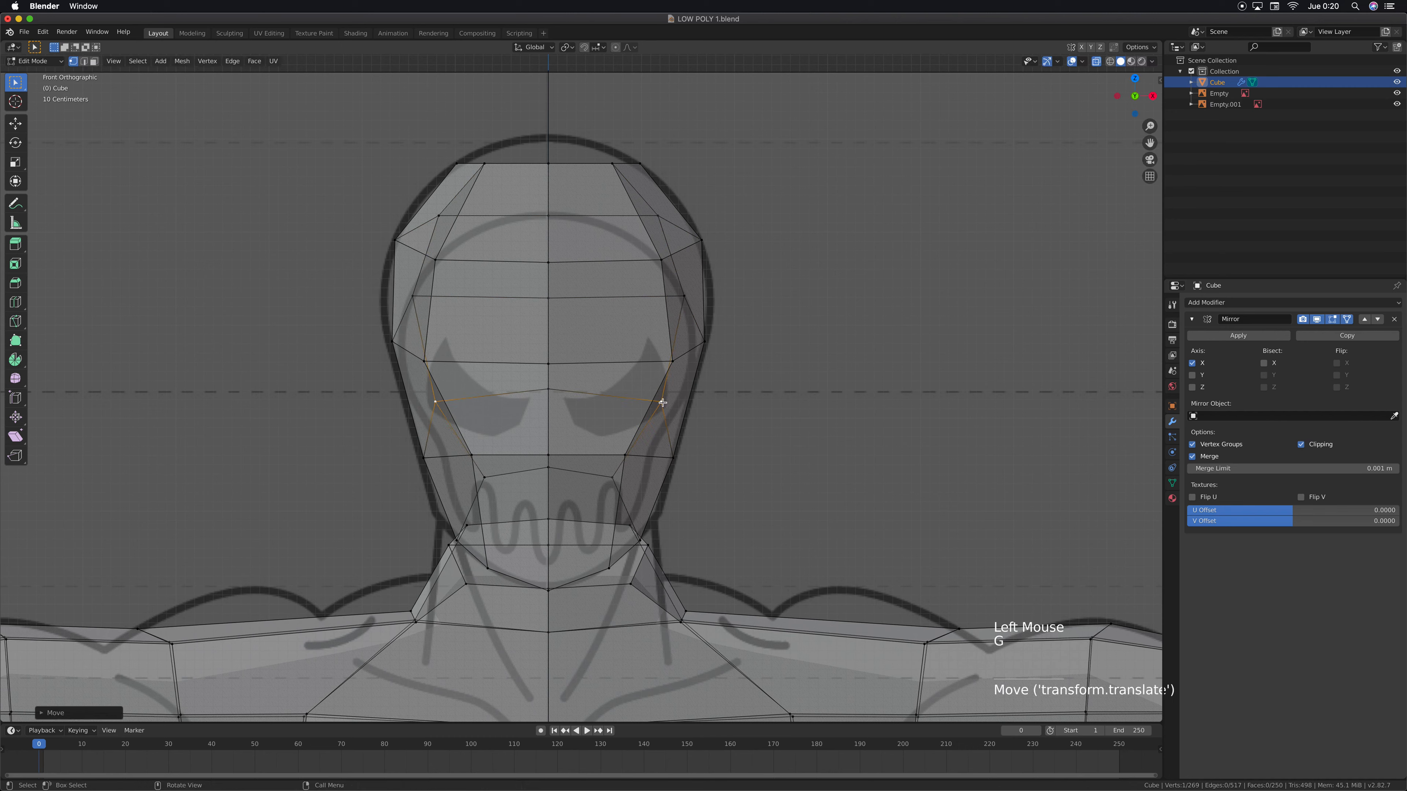
Move the centre vertex between the eyes down about 0.28 m along Z
left_click(549, 389)
key("g")
key("z")
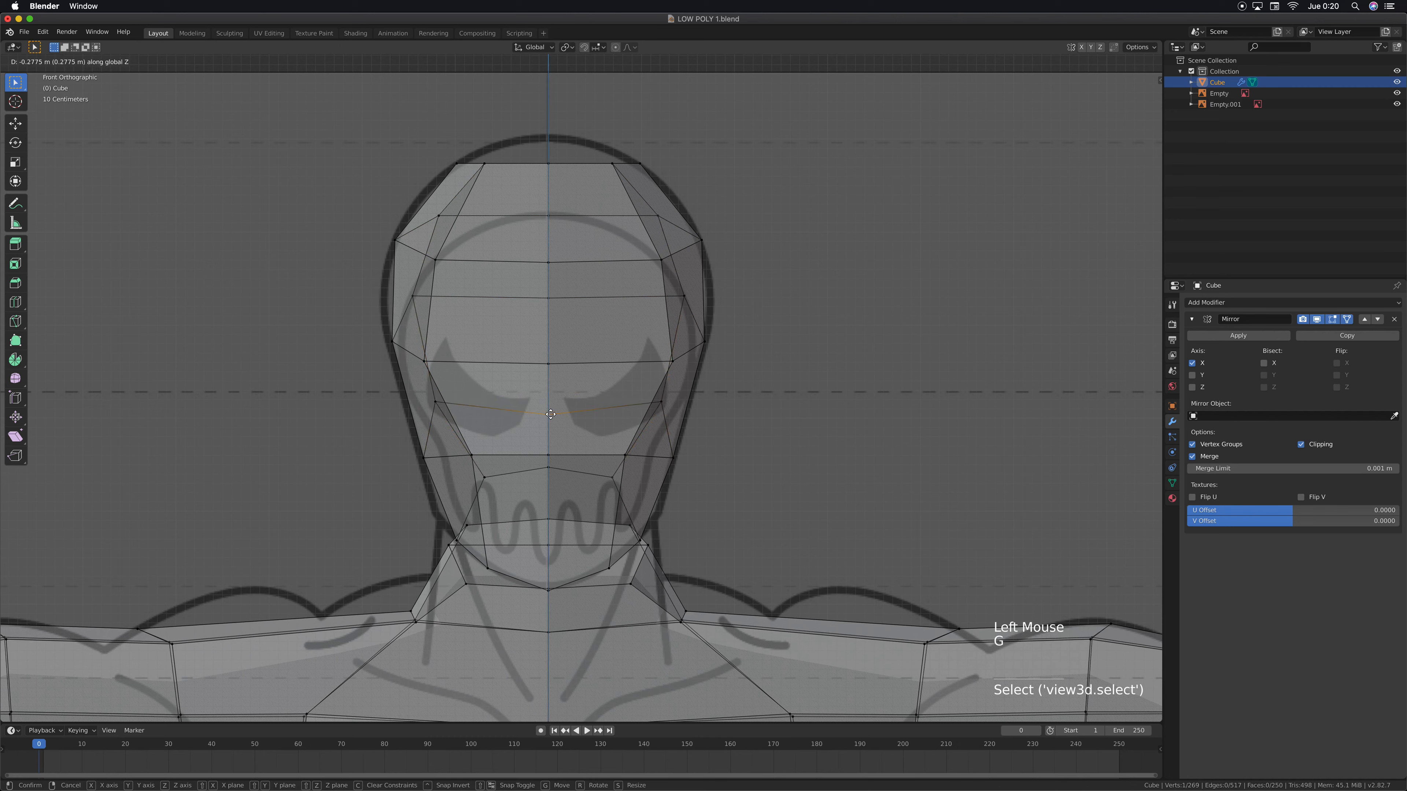
left_click(551, 414)
Hide the reference images Empty and Empty.001 and turn off X-ray shading in the perspective view
middle_click_drag(550, 413, 585, 449)
scroll(585, 448, "down", 2)
scroll(586, 448, "down", 2)
left_click(1397, 93)
left_click(1397, 104)
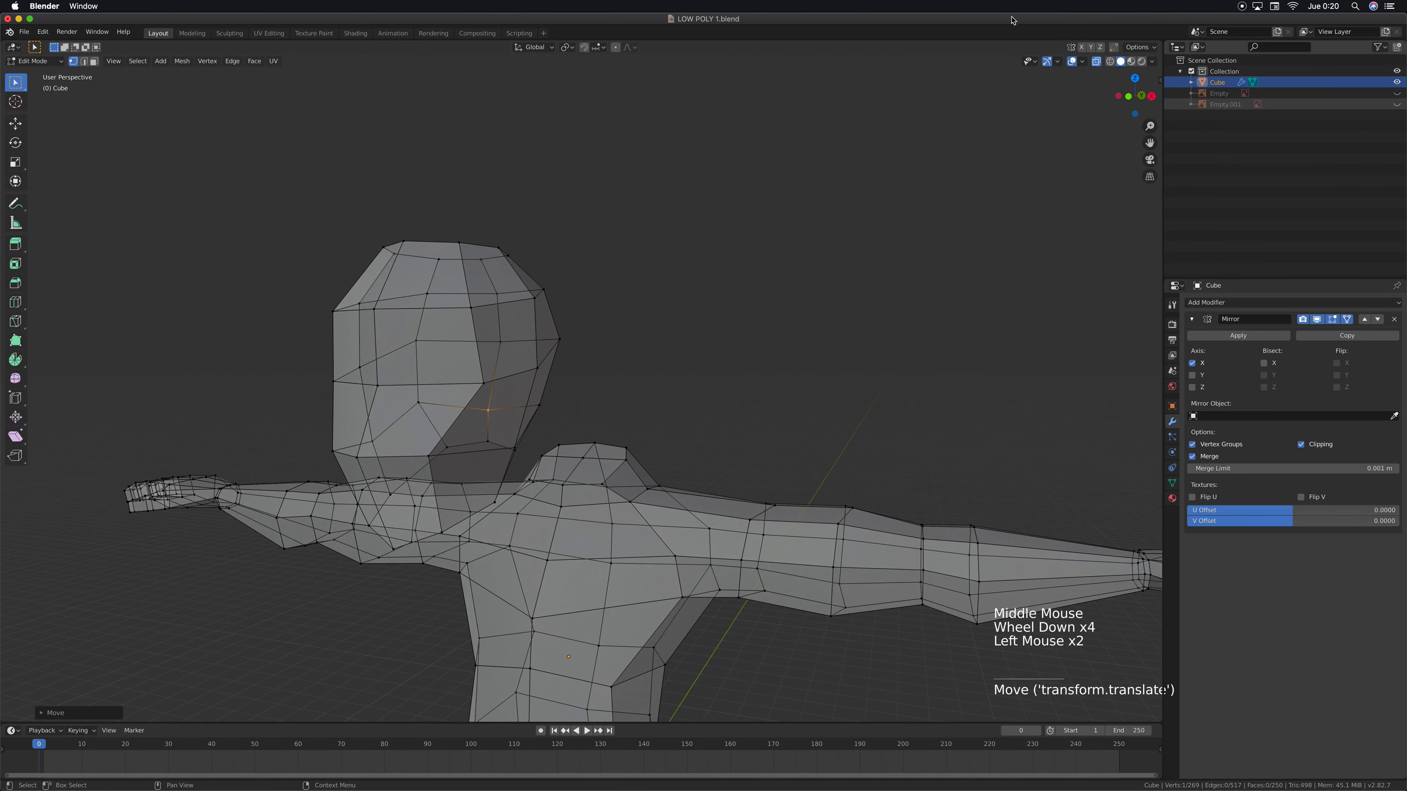
left_click(1098, 63)
Examine how the head's open underside compares with the closed neck top, using perspective, top and bottom views
middle_click_drag(559, 418, 580, 387)
middle_click_drag(665, 370, 509, 437)
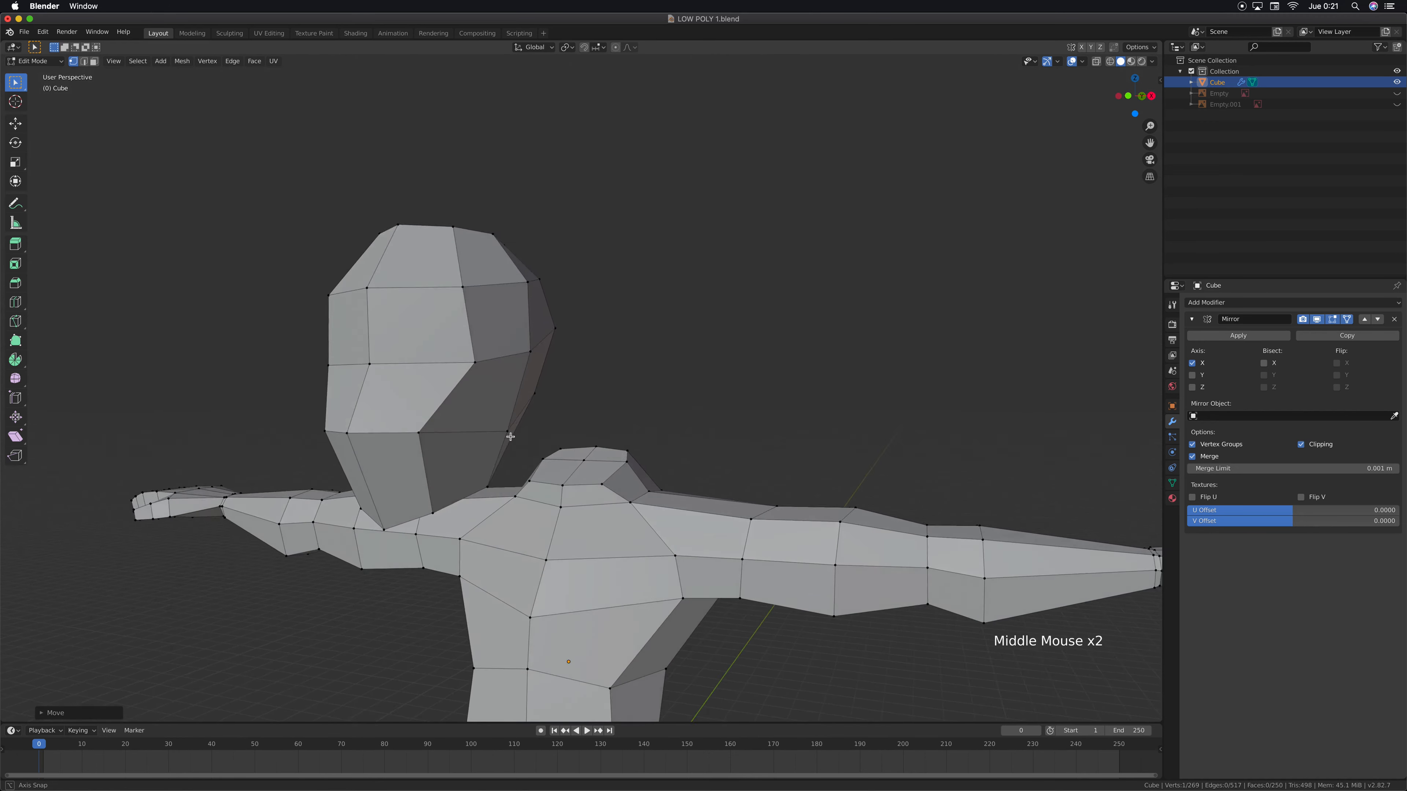
scroll(505, 437, "down", 2)
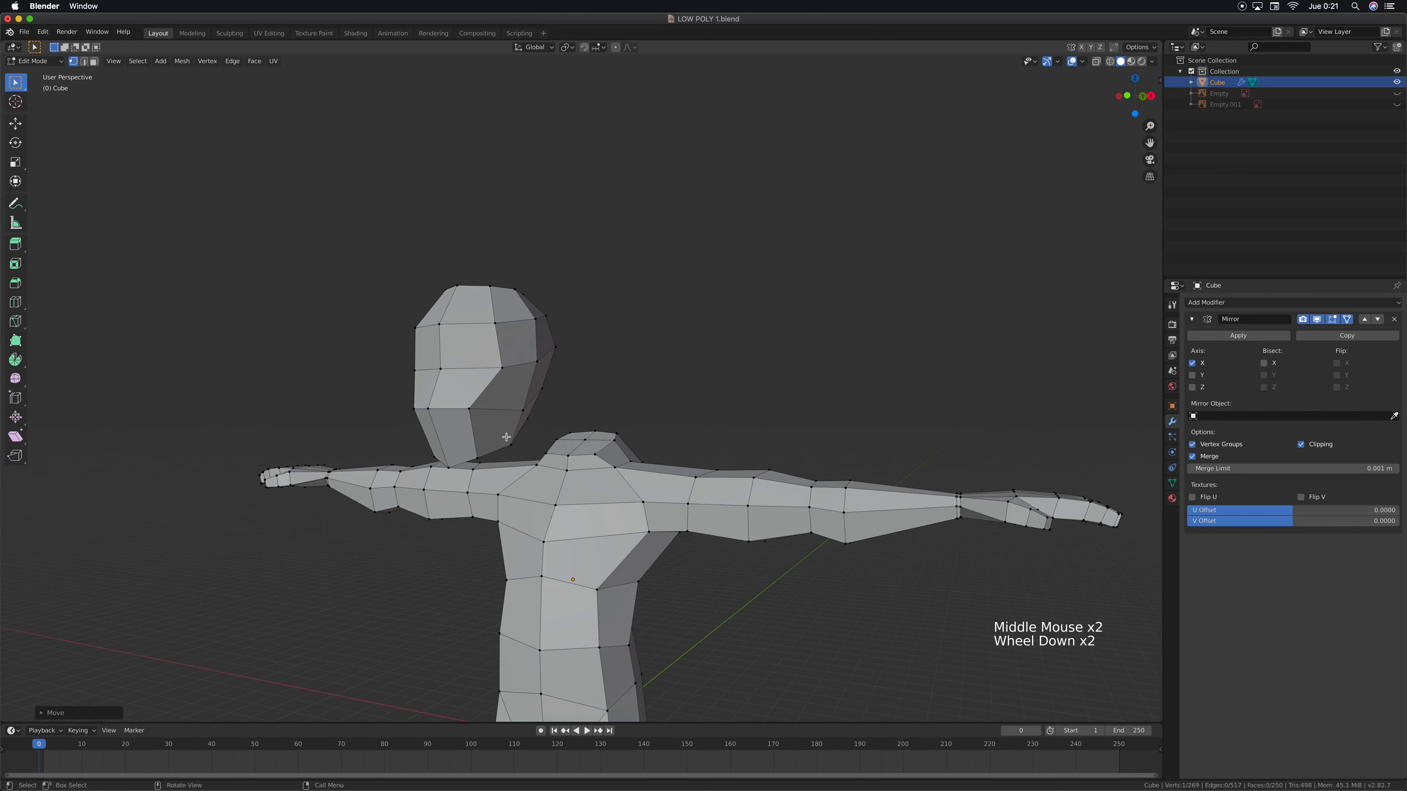
middle_click_drag(506, 437, 557, 363)
middle_click_drag(557, 363, 597, 295)
scroll(575, 354, "up", 4)
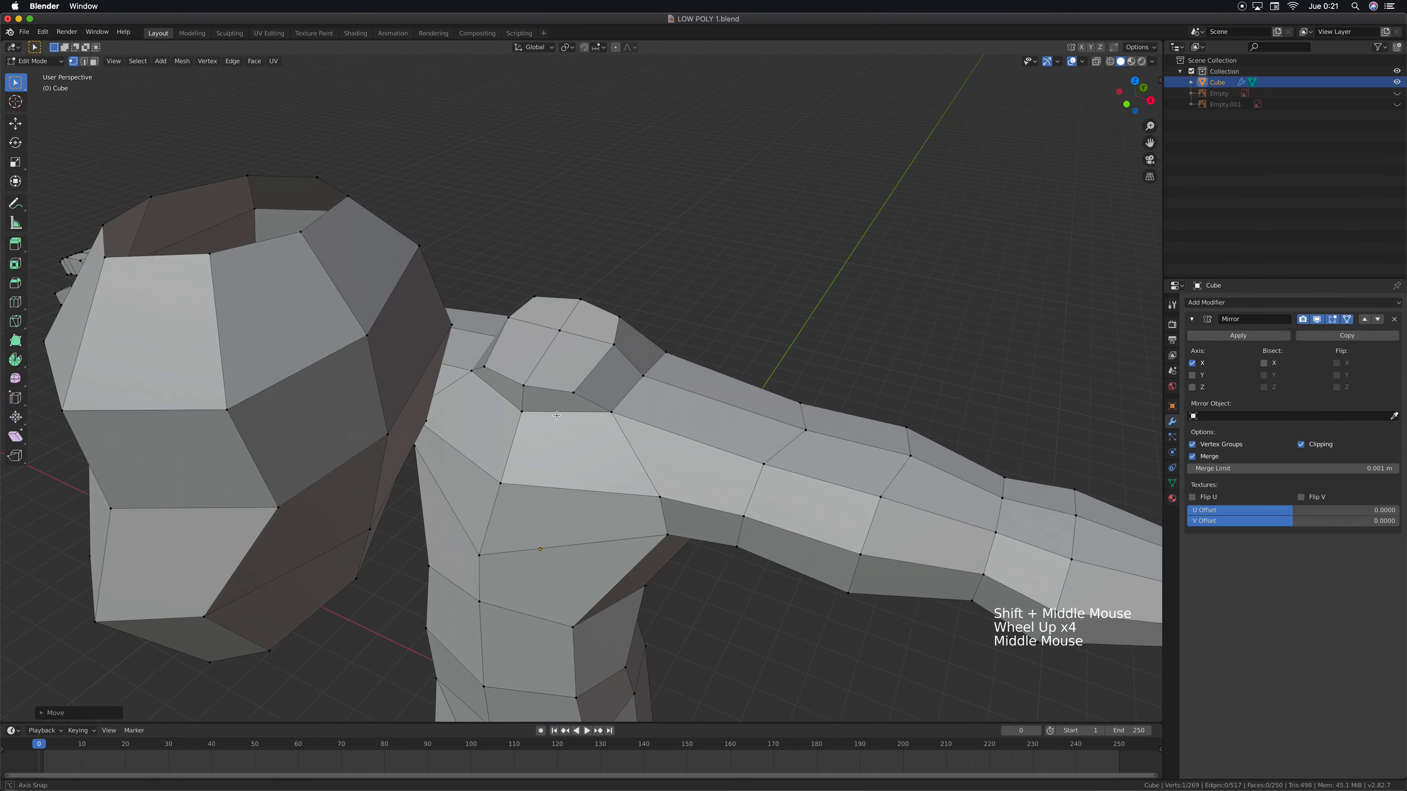
scroll(597, 295, "up", 3)
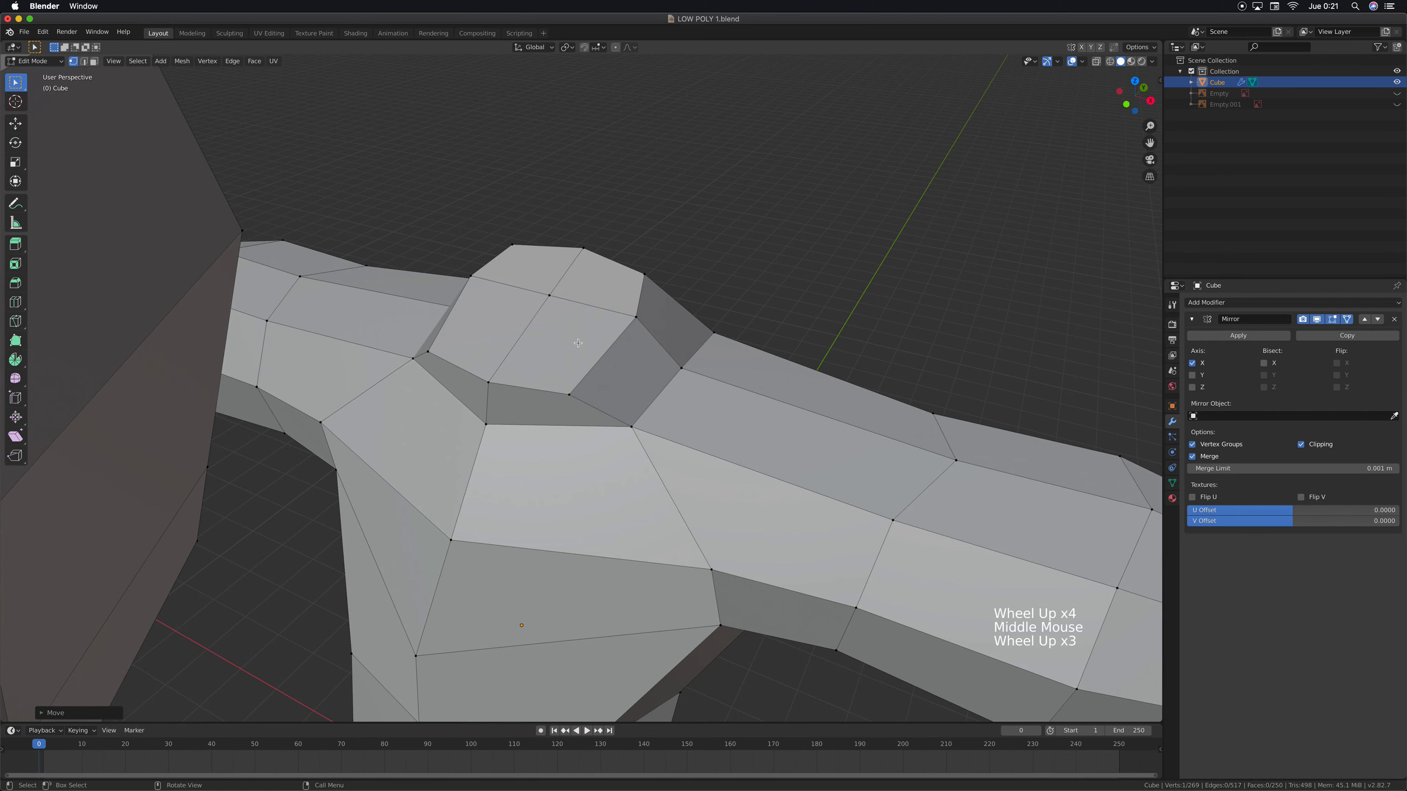
key("KP_7")
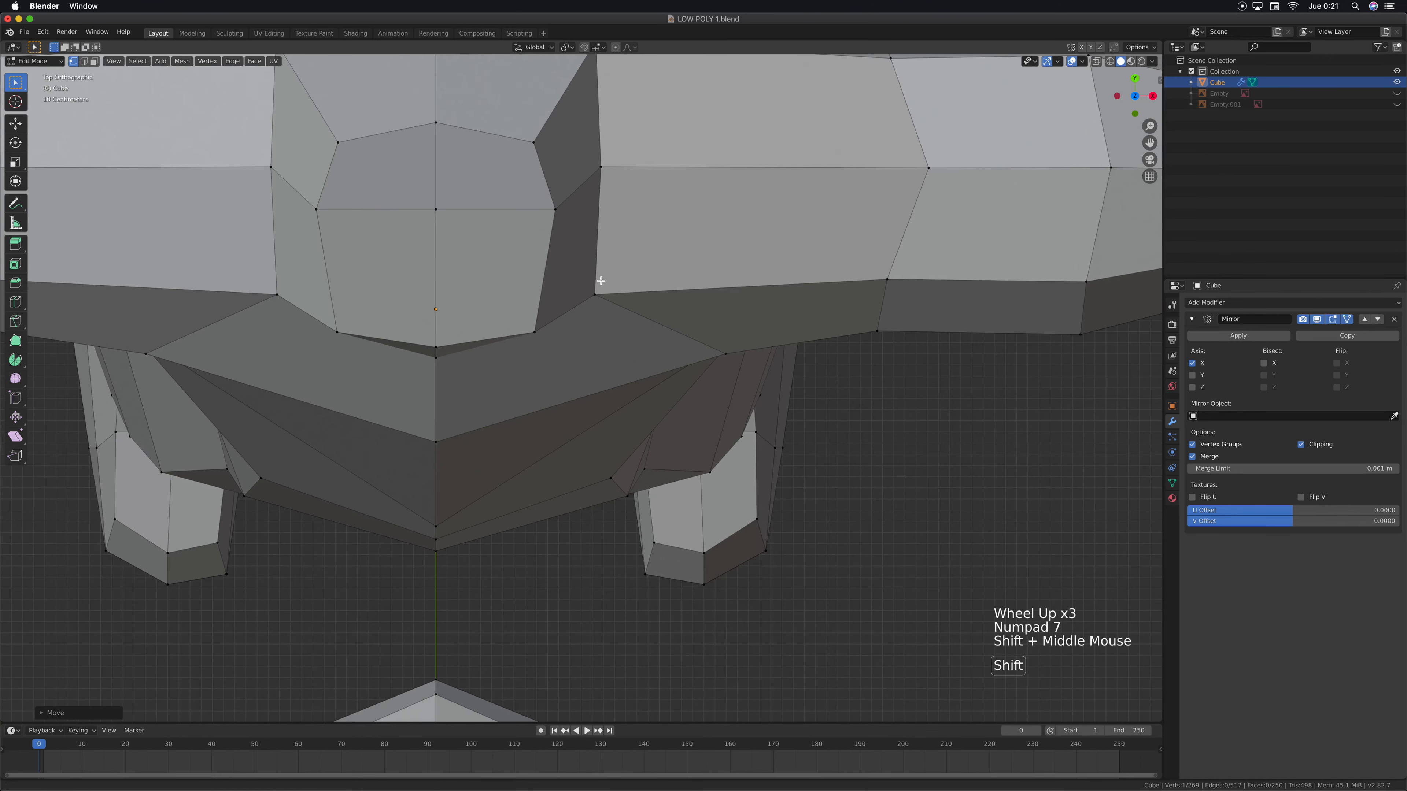
middle_click_drag(550, 258, 648, 298, "shift")
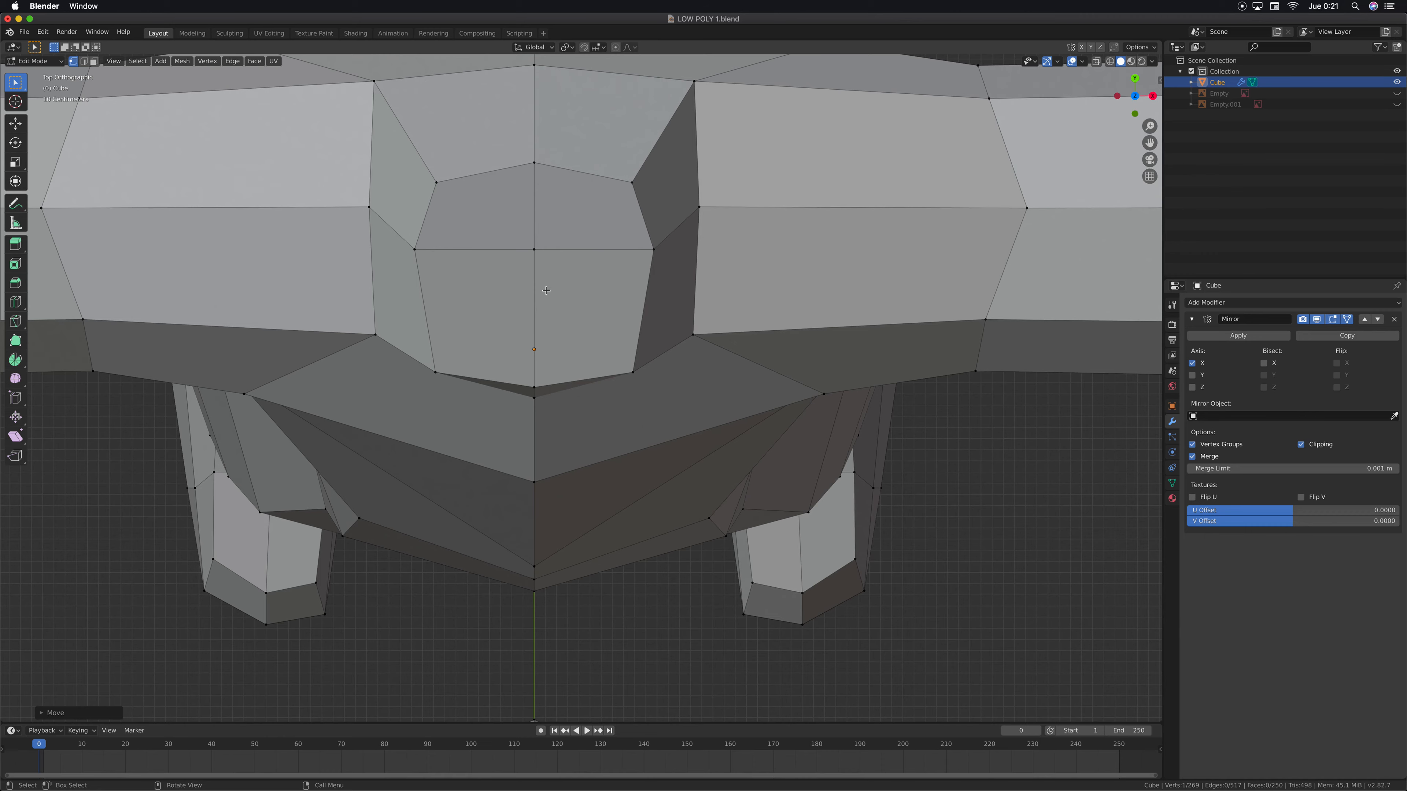
middle_click_drag(545, 296, 587, 548)
key("ctrl+KP_7")
middle_click_drag(637, 100, 637, 282, "shift")
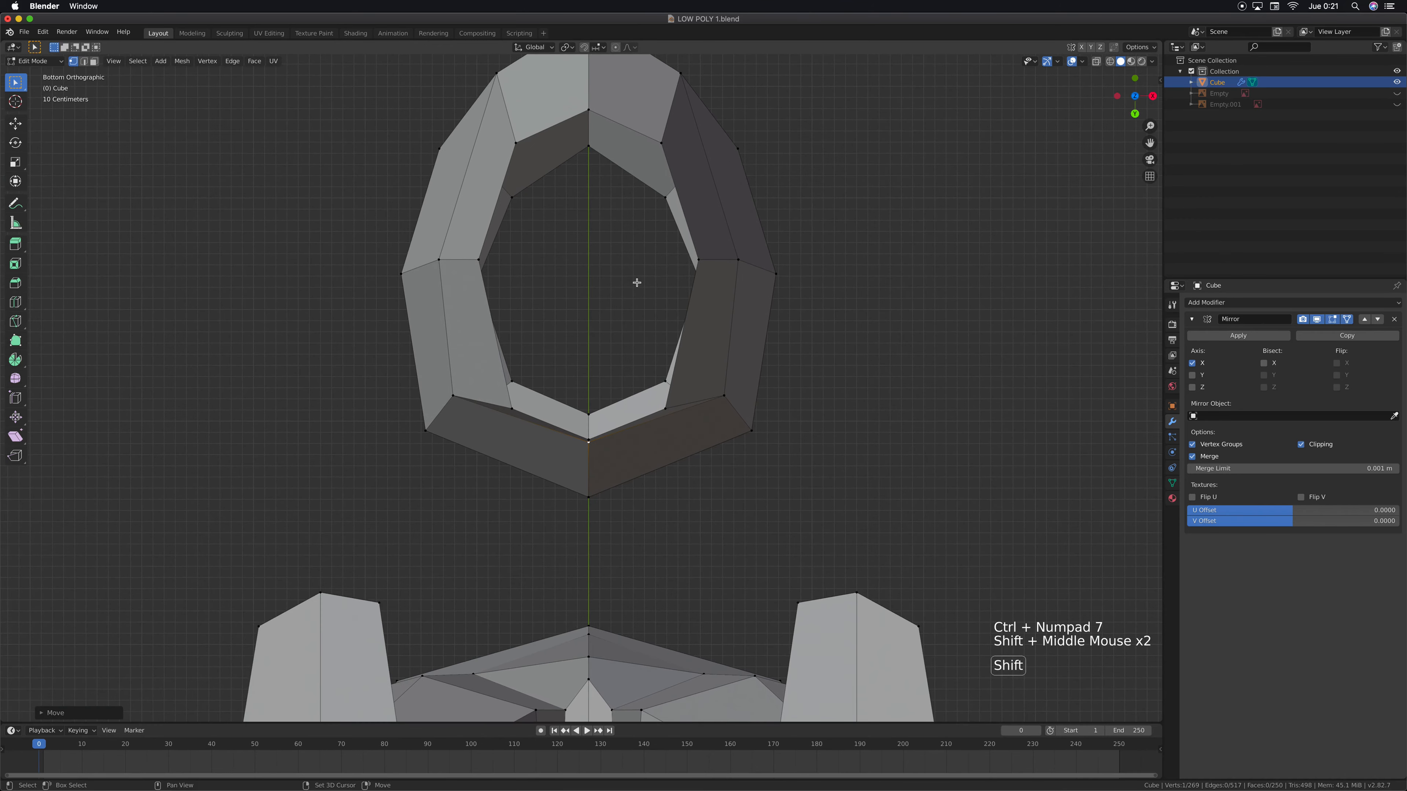
Move the underside opening's front centre vertex backward and the next rim vertex about 0.23 m outward and 0.40 m backward
middle_click_drag(611, 217, 621, 267, "shift")
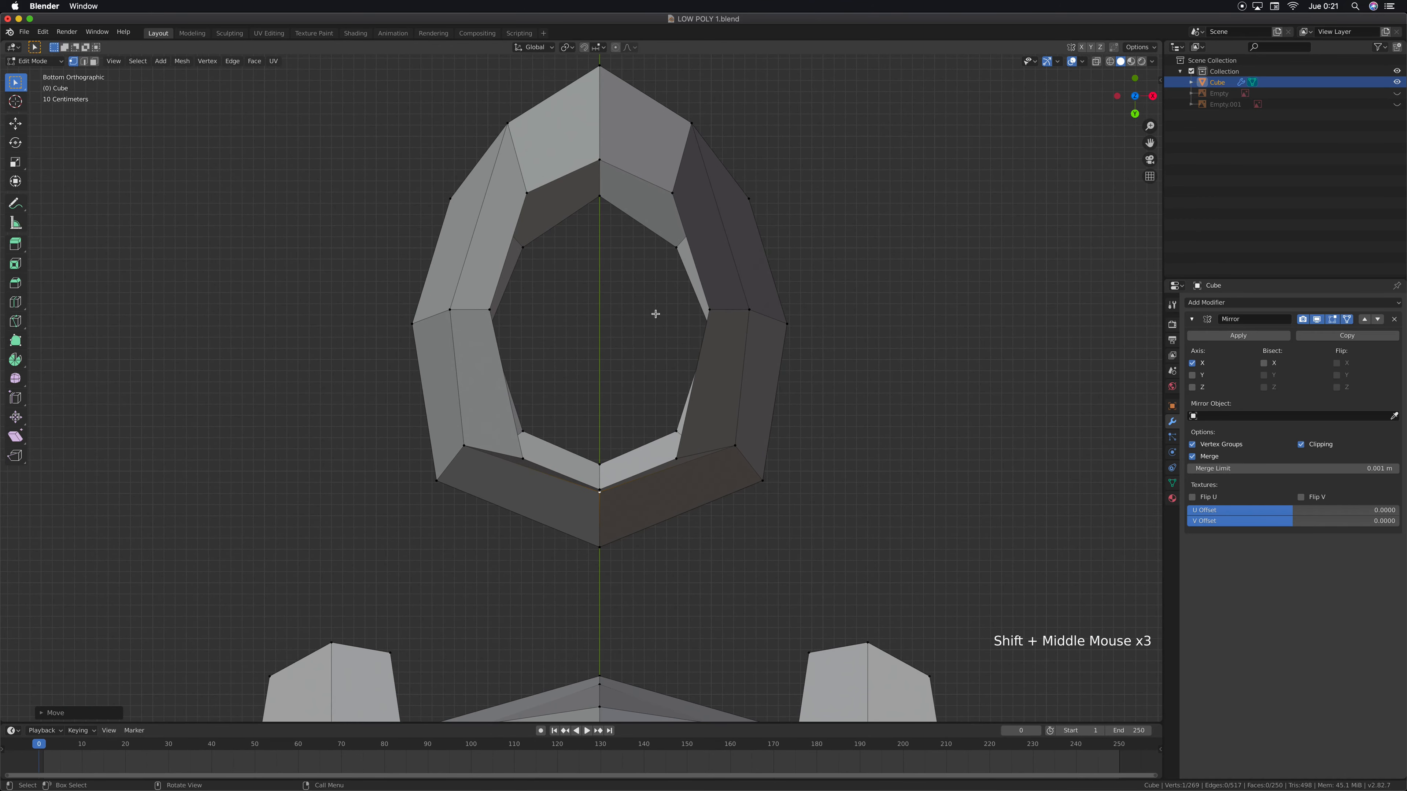
left_click(600, 160)
key("g")
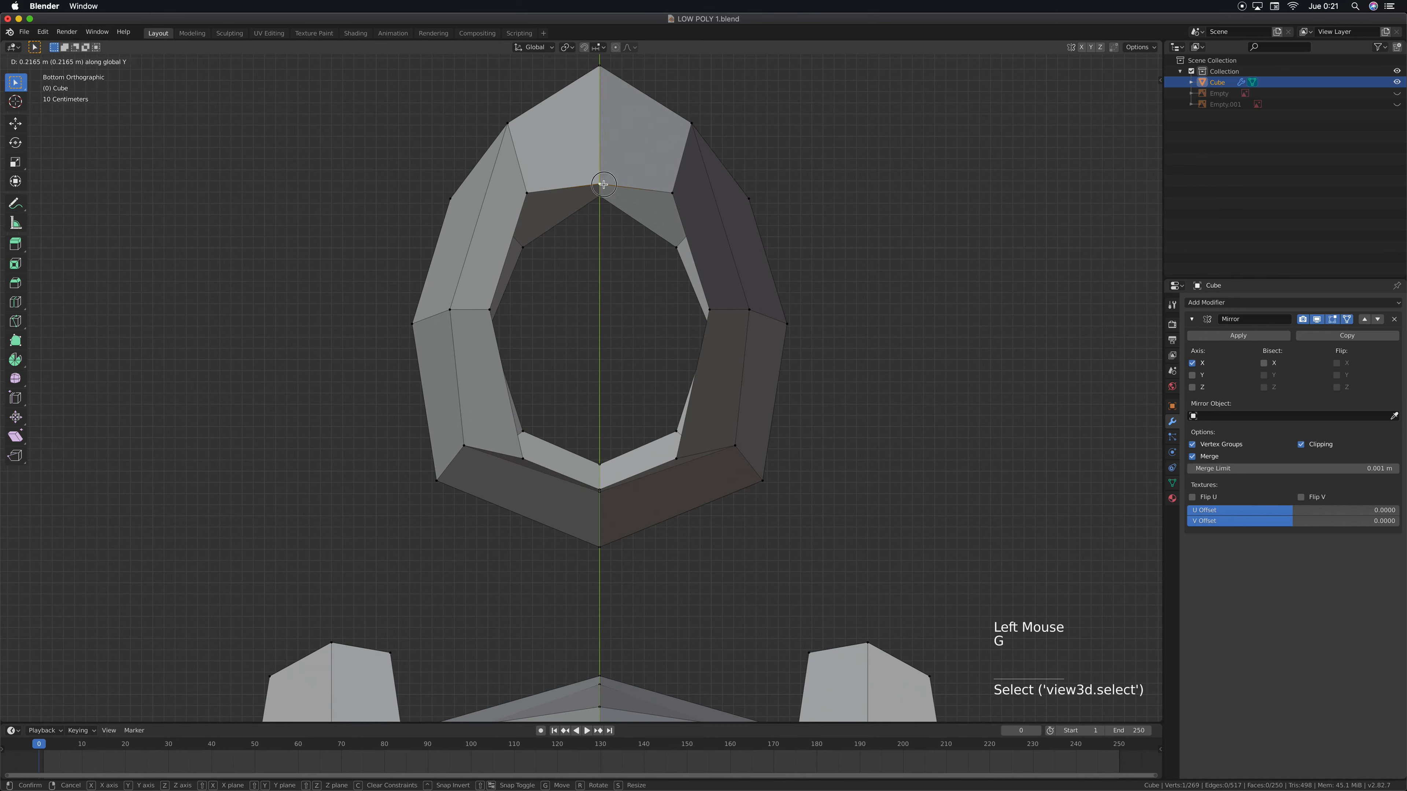
left_click(603, 184)
left_click(527, 192)
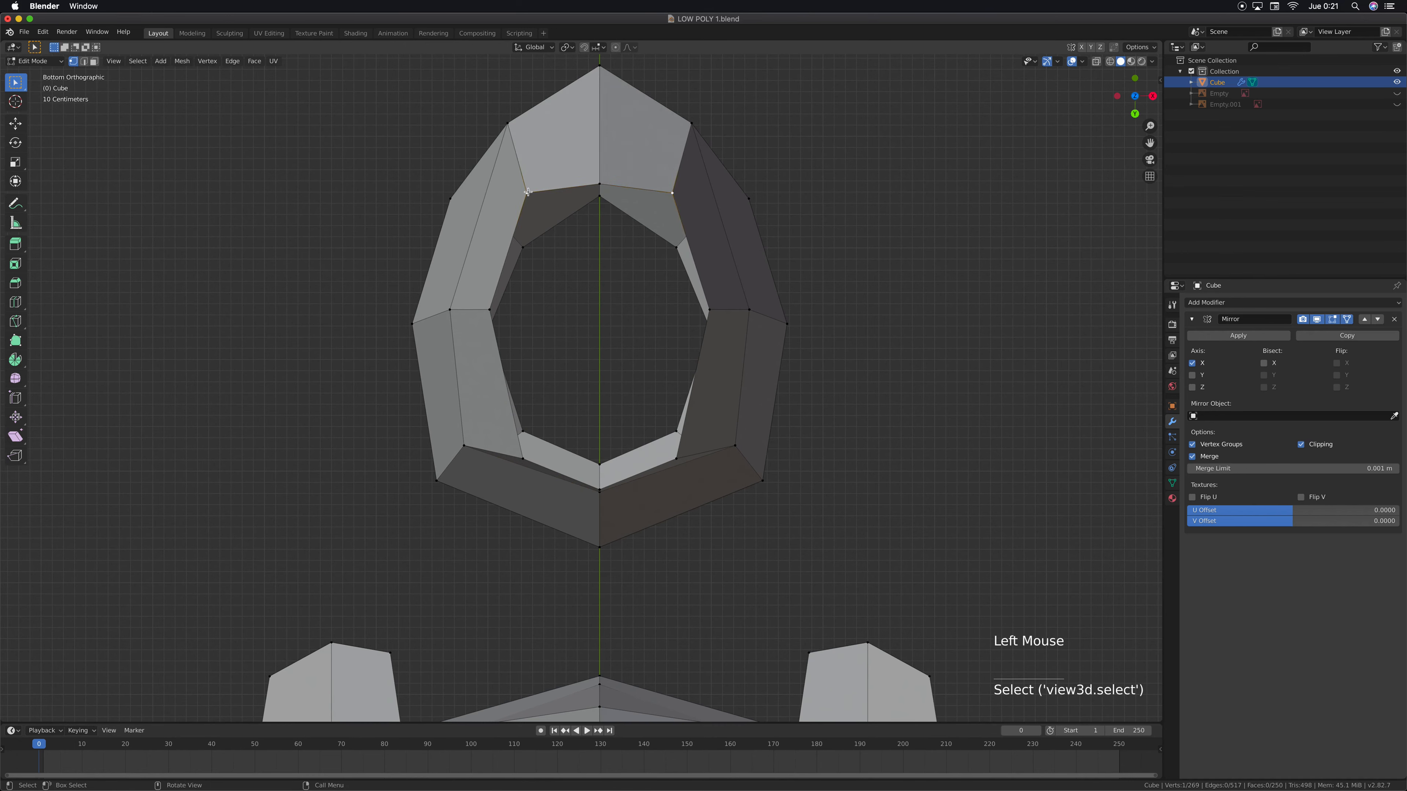
key("g")
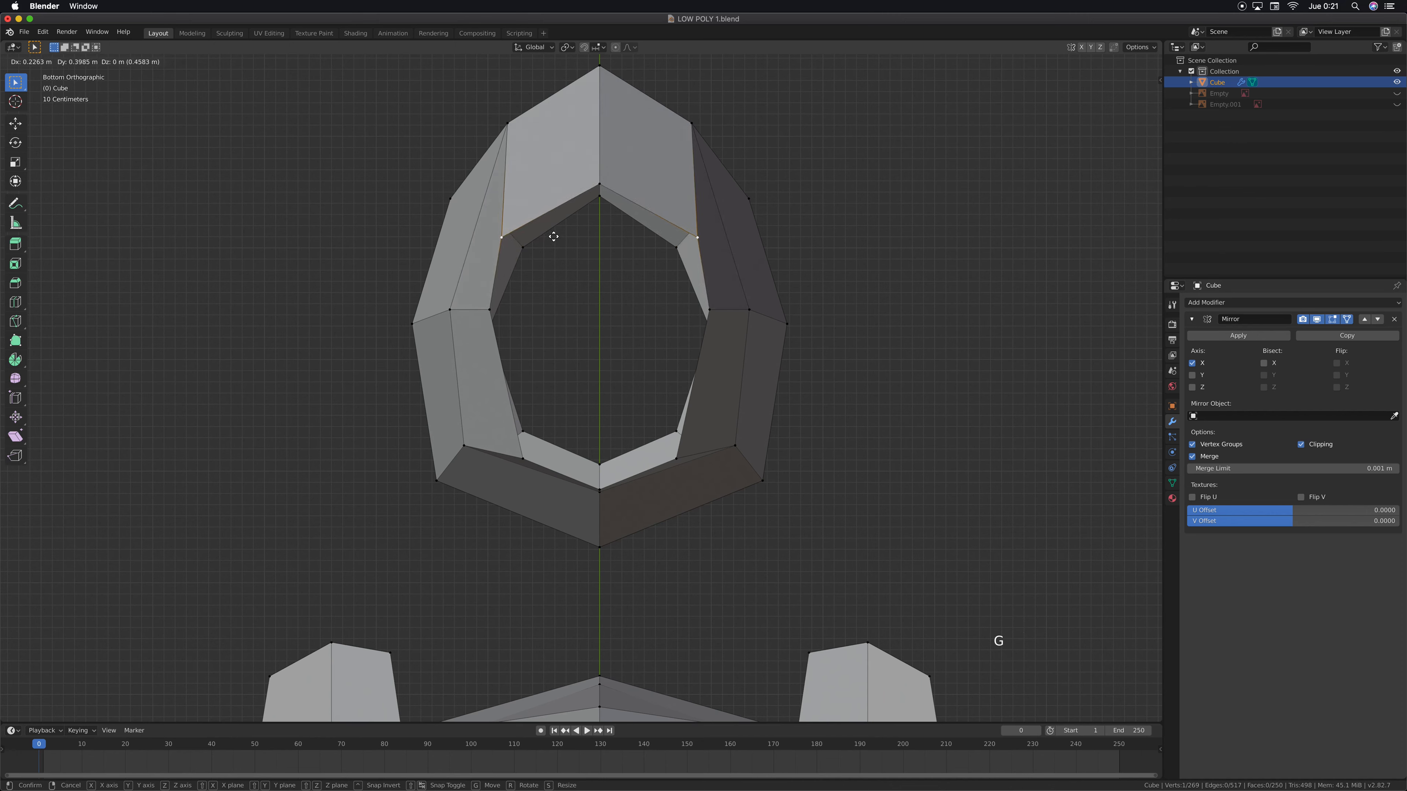
left_click(554, 237)
Move the underside opening's side rim vertex outward and the rear corner vertex about 0.11 m outward and 0.25 m forward
left_click(491, 310)
key("g")
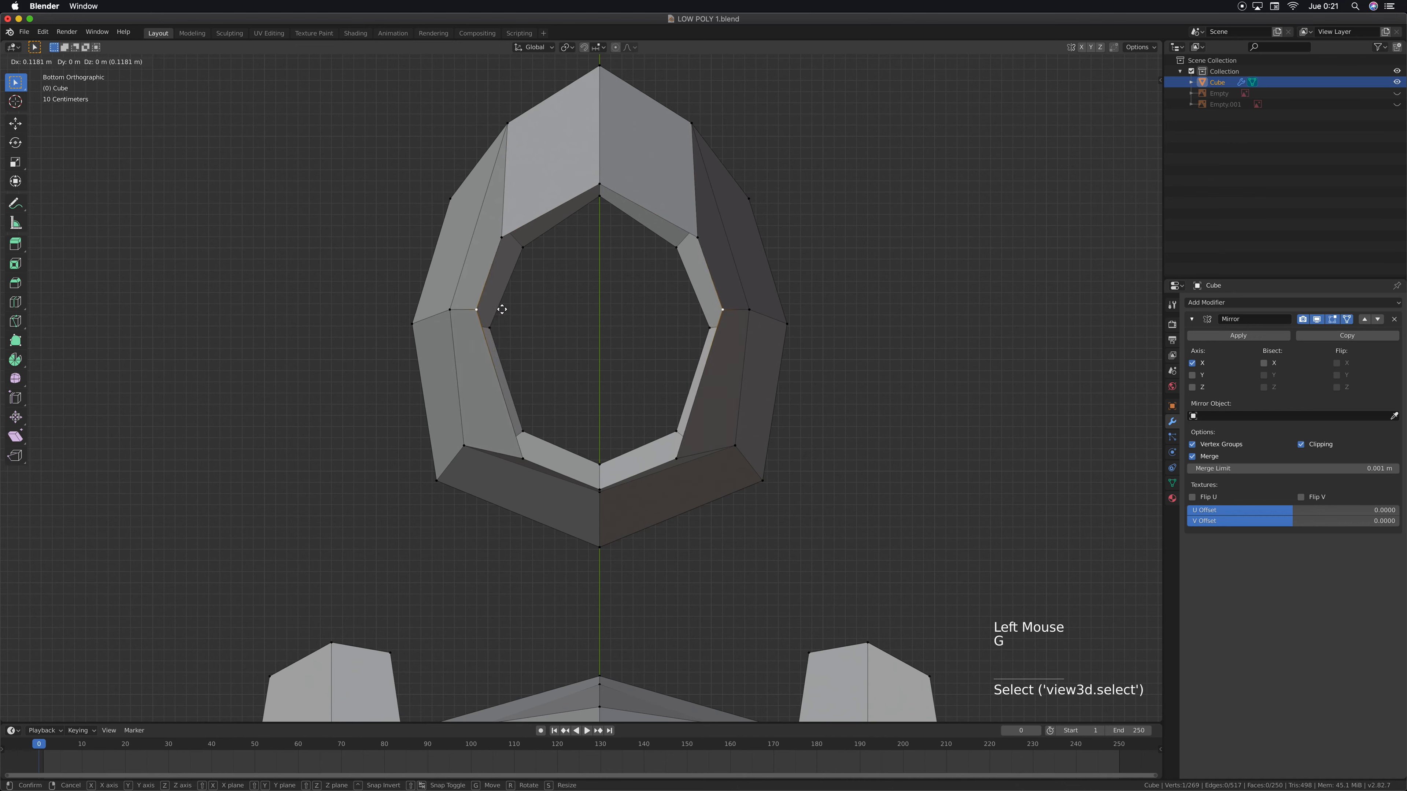
left_click(502, 309)
left_click(523, 461)
key("g")
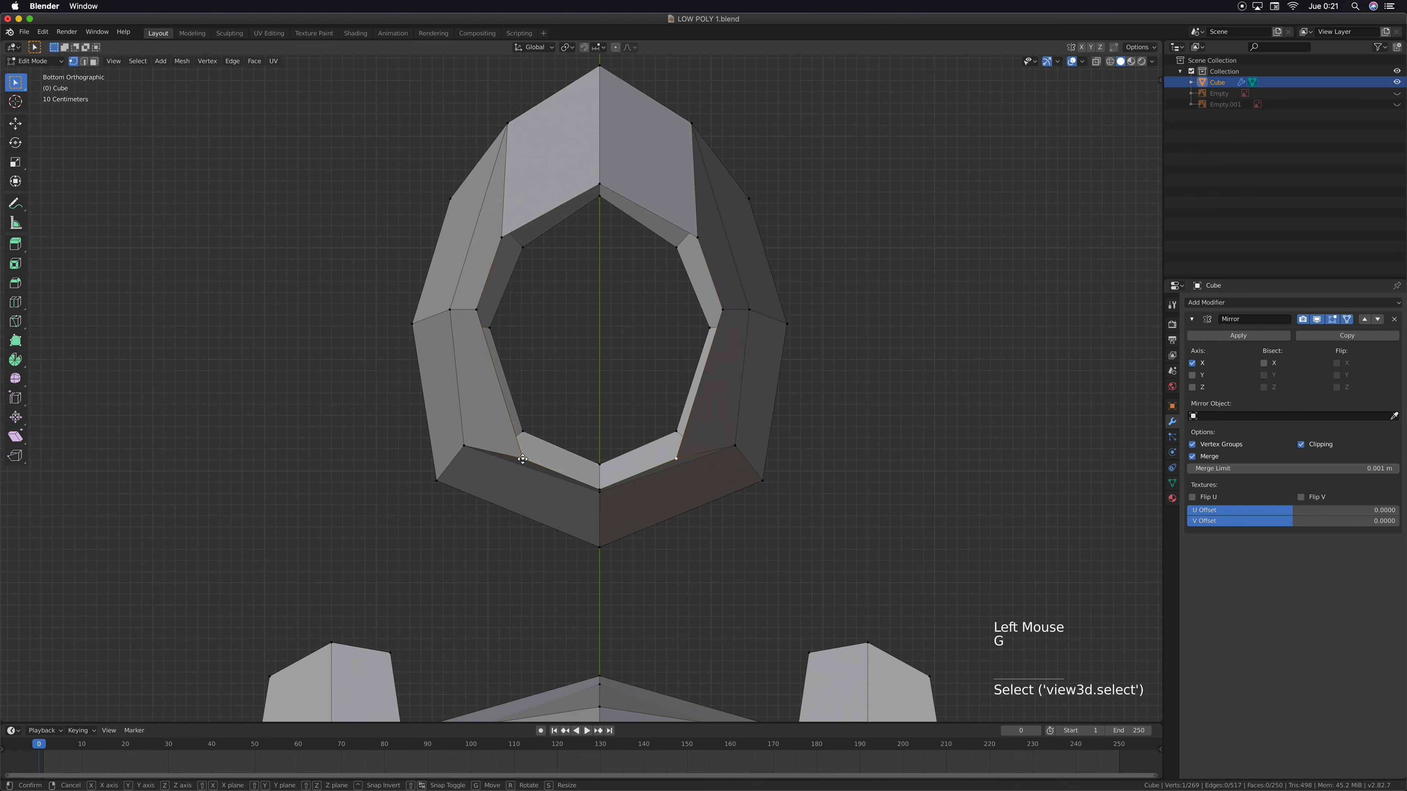
left_click(533, 432)
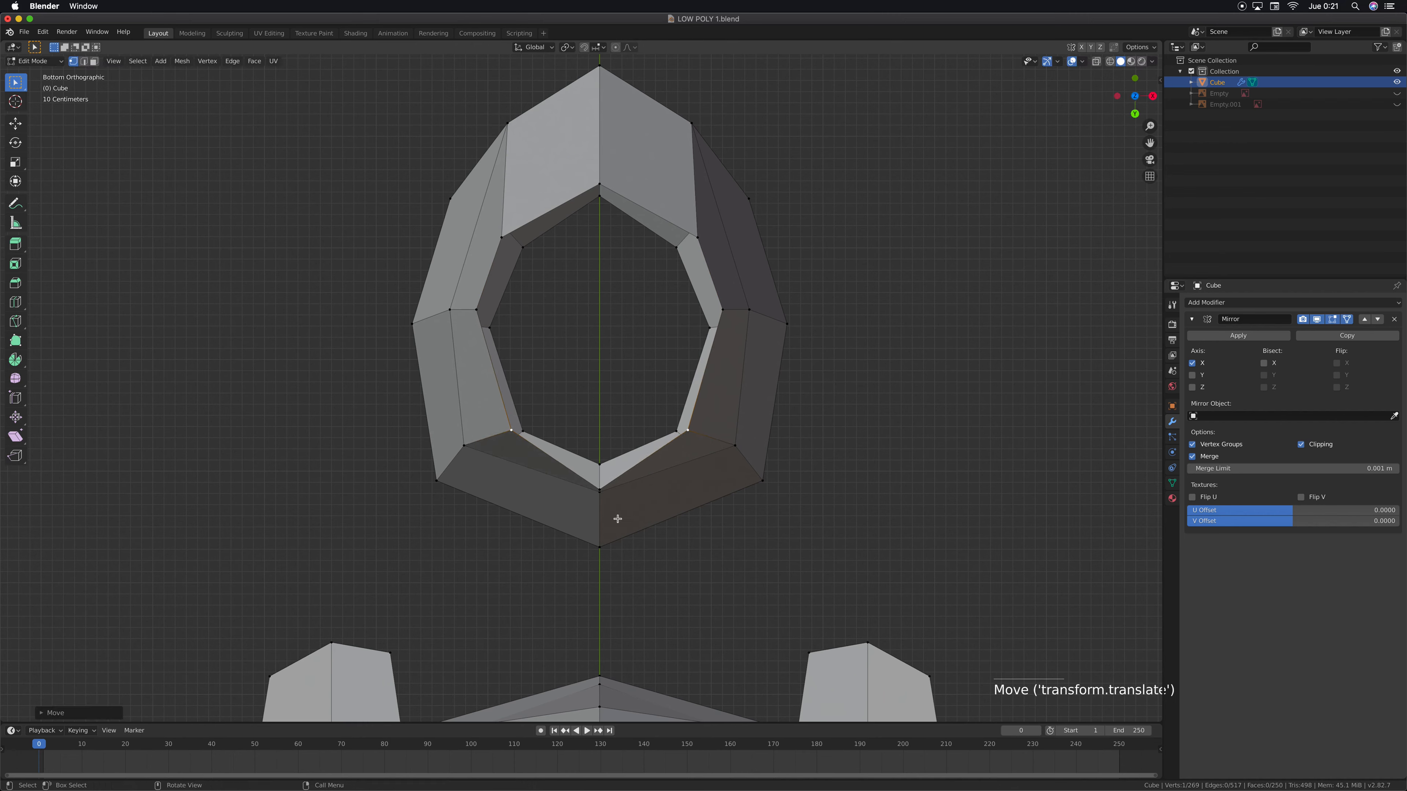
Move the opening's rear centre vertex about 0.31 m forward along Y and the rear corner vertex about 0.16 m outward and 0.12 m forward
left_click(601, 489)
key("g")
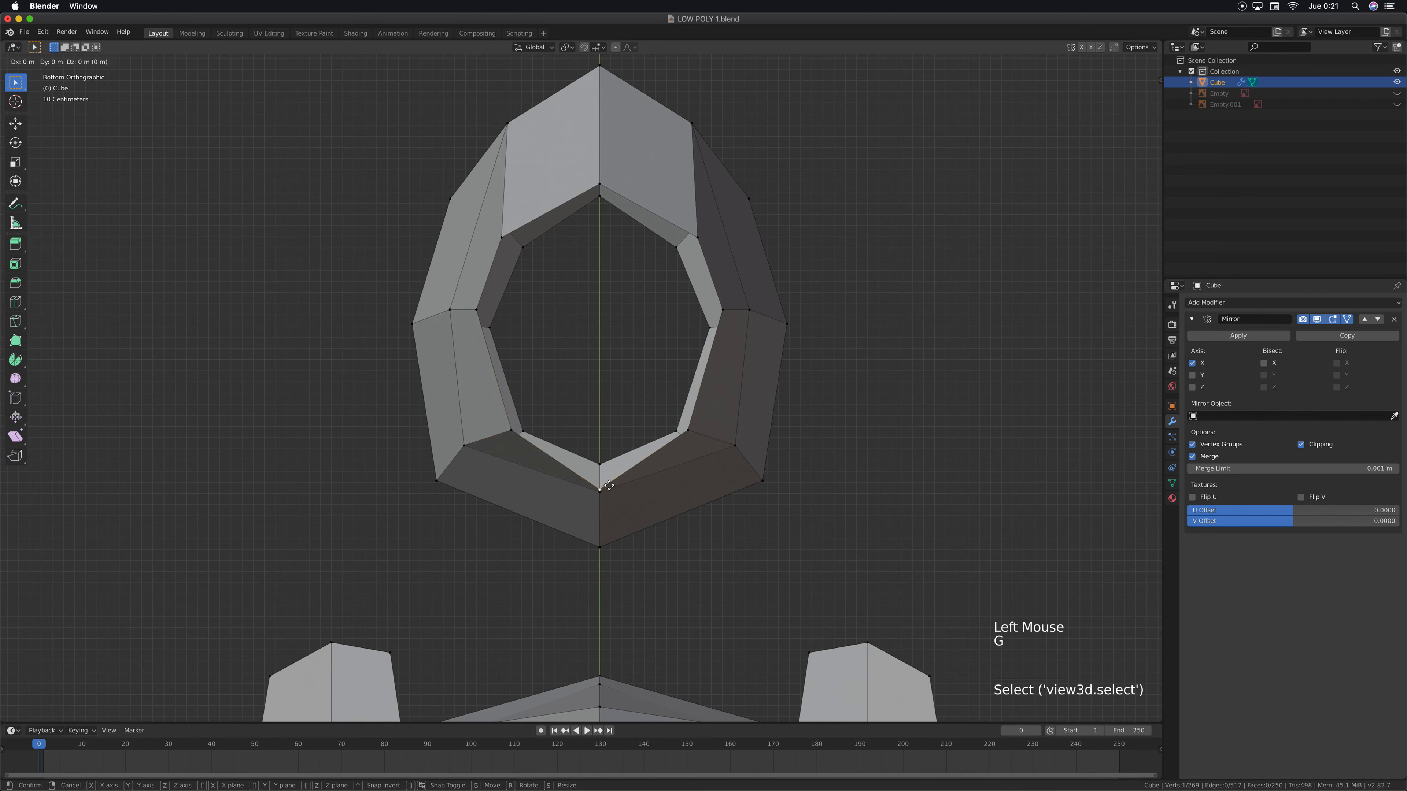
key("y")
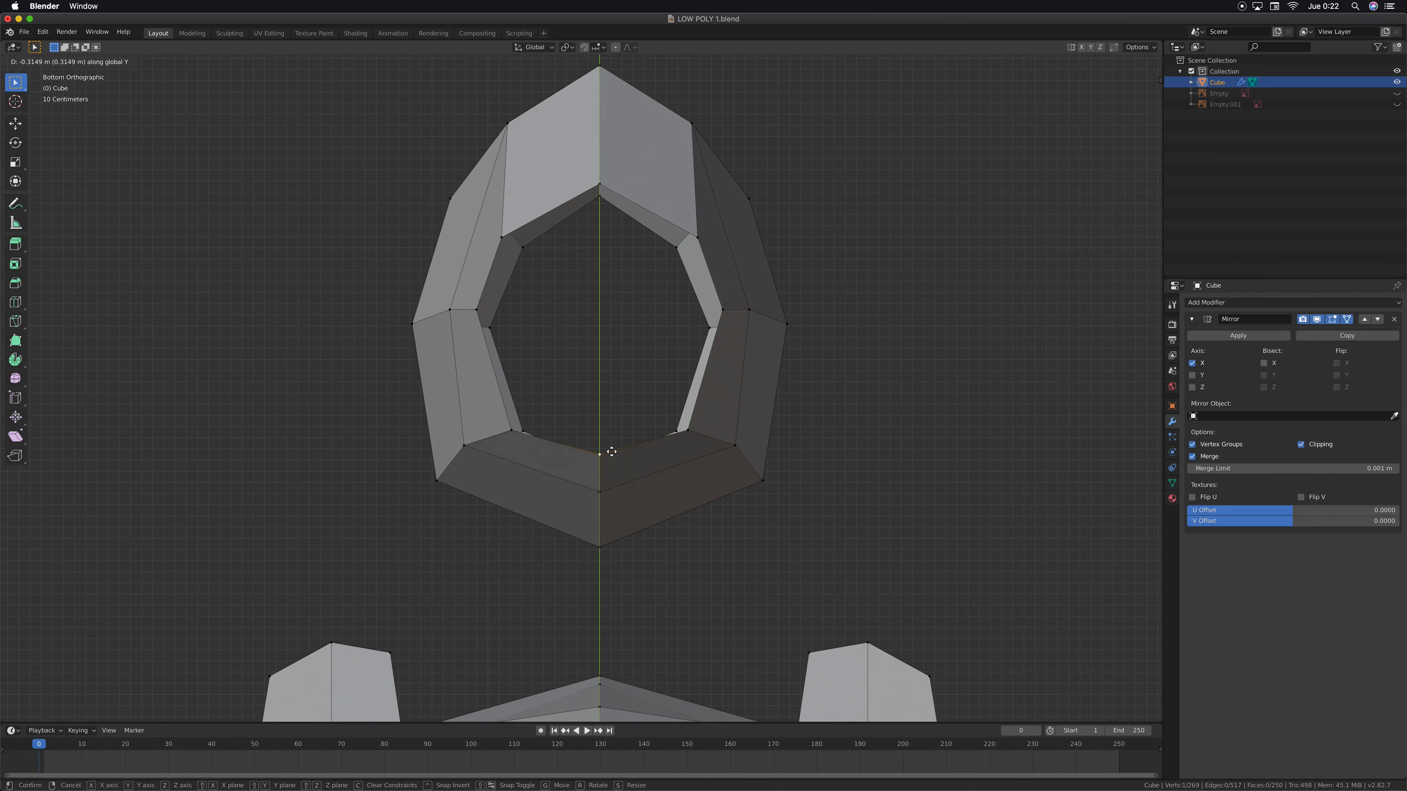
left_click(612, 452)
left_click(688, 430)
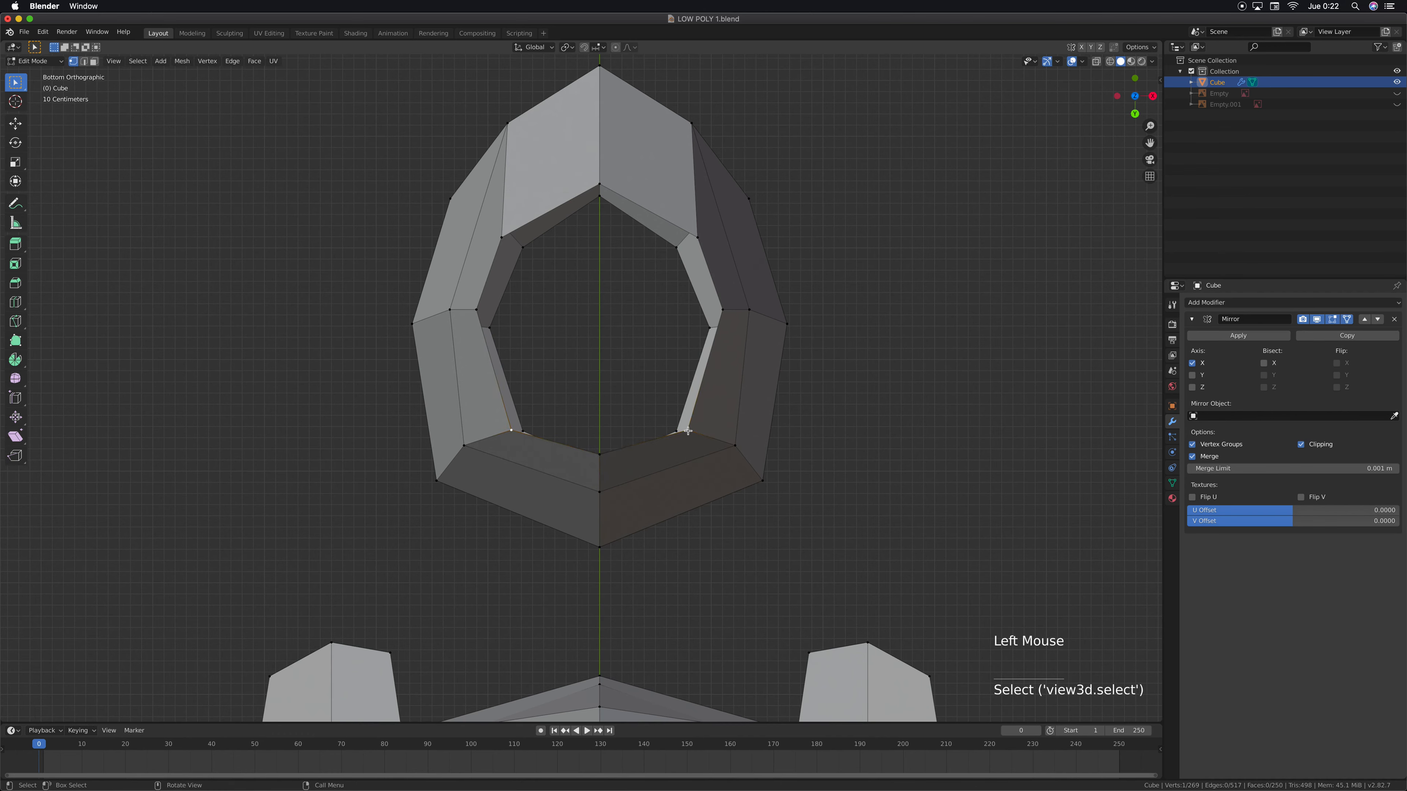
key("g")
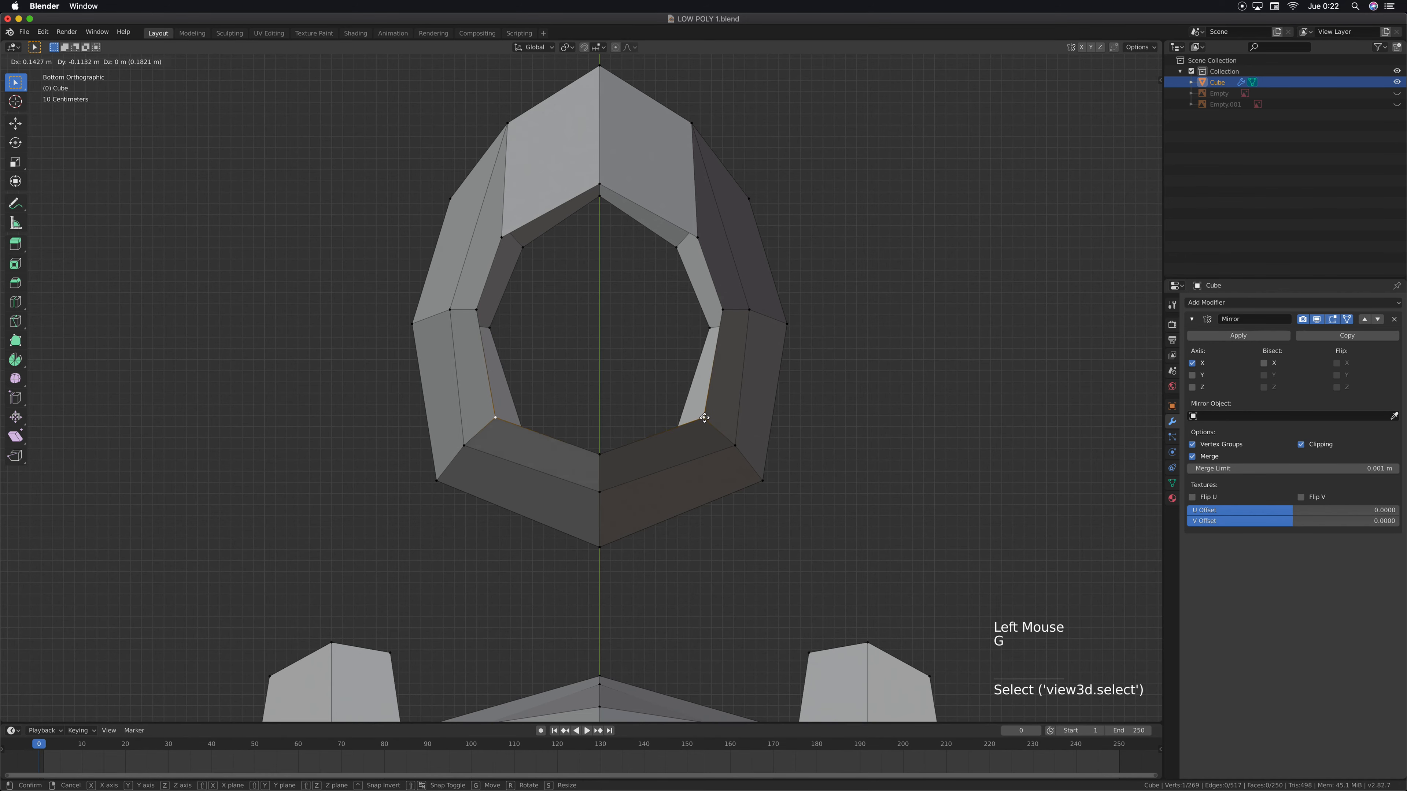
left_click(706, 418)
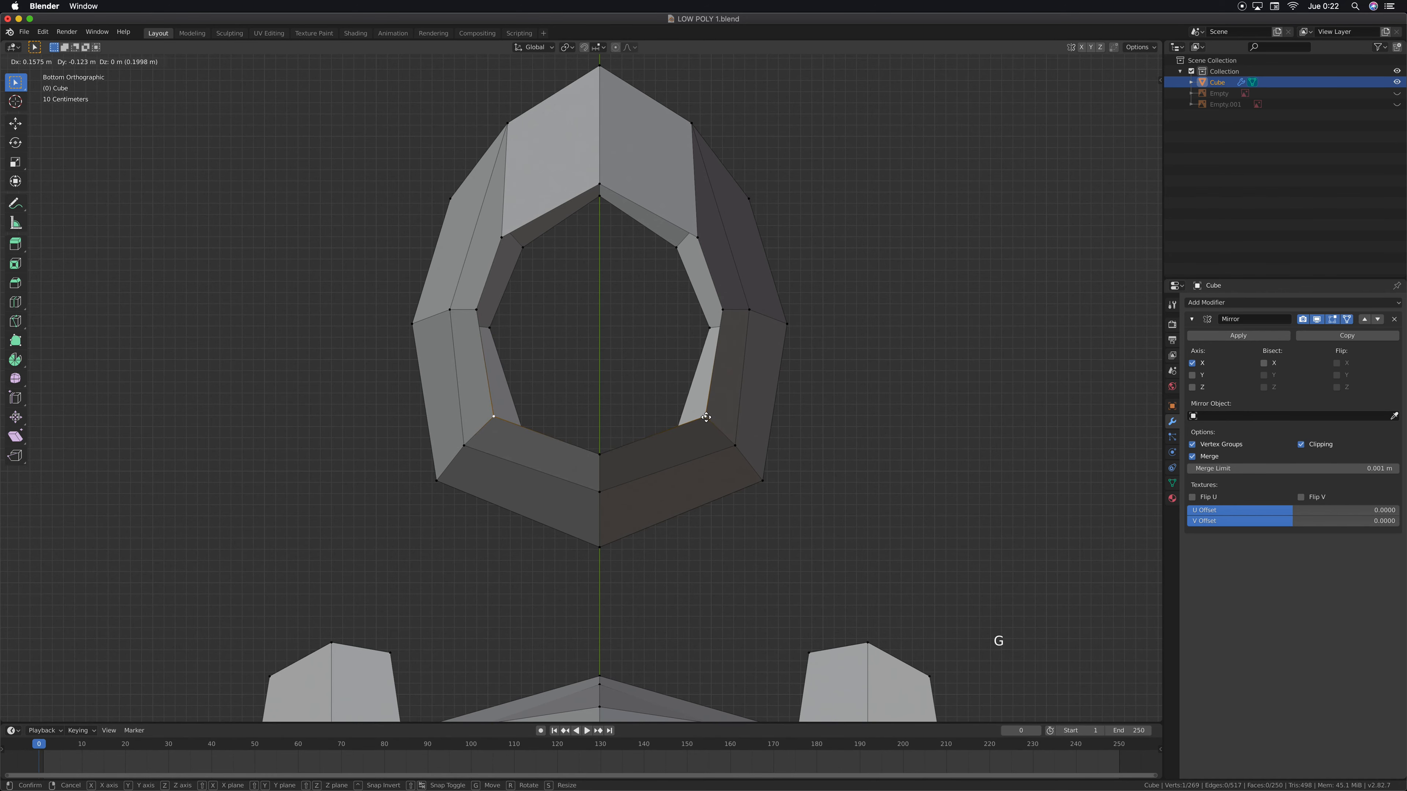
Dissolve the front and back faces on top of the neck into a single cap face per side
middle_click_drag(659, 418, 387, 427)
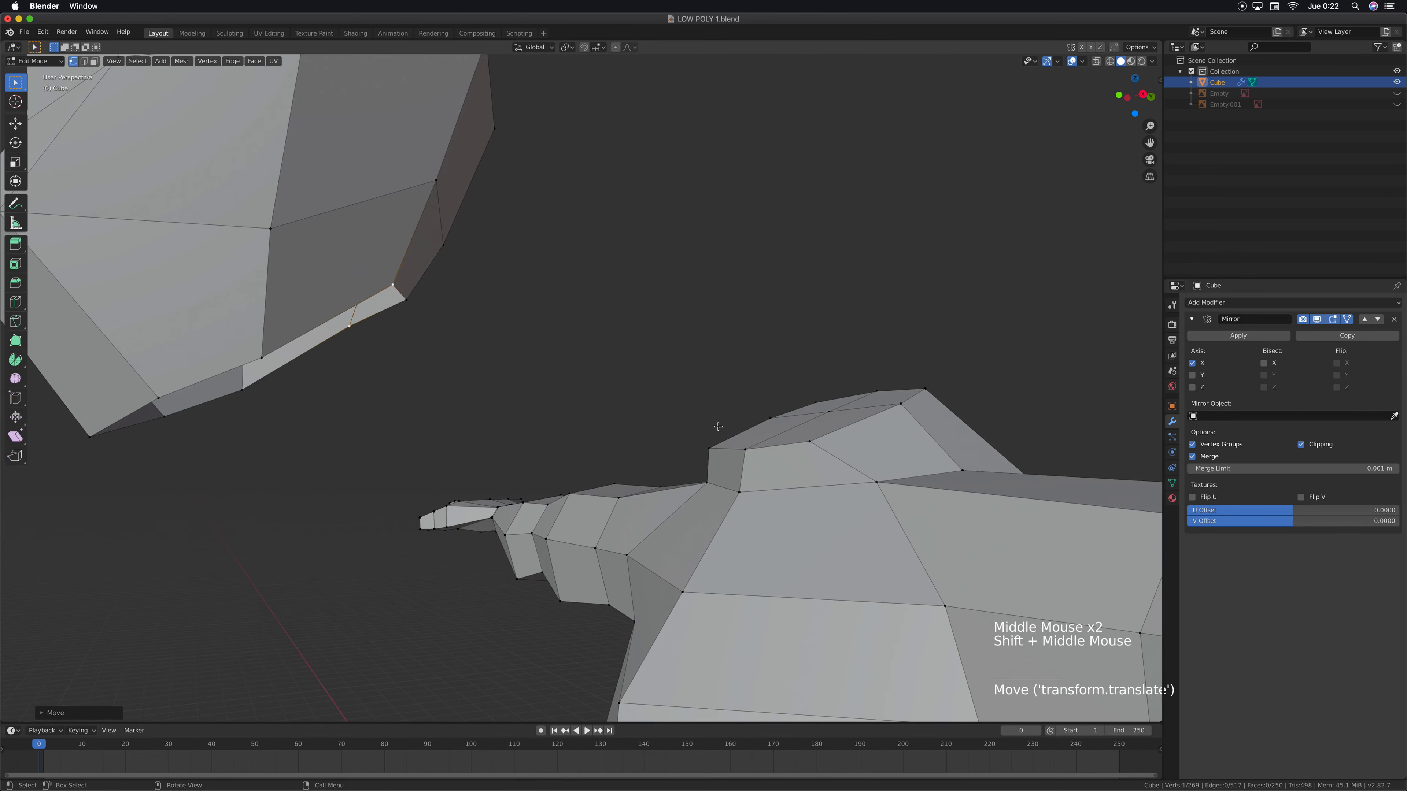
middle_click_drag(716, 427, 354, 321, "shift")
middle_click_drag(687, 444, 756, 507)
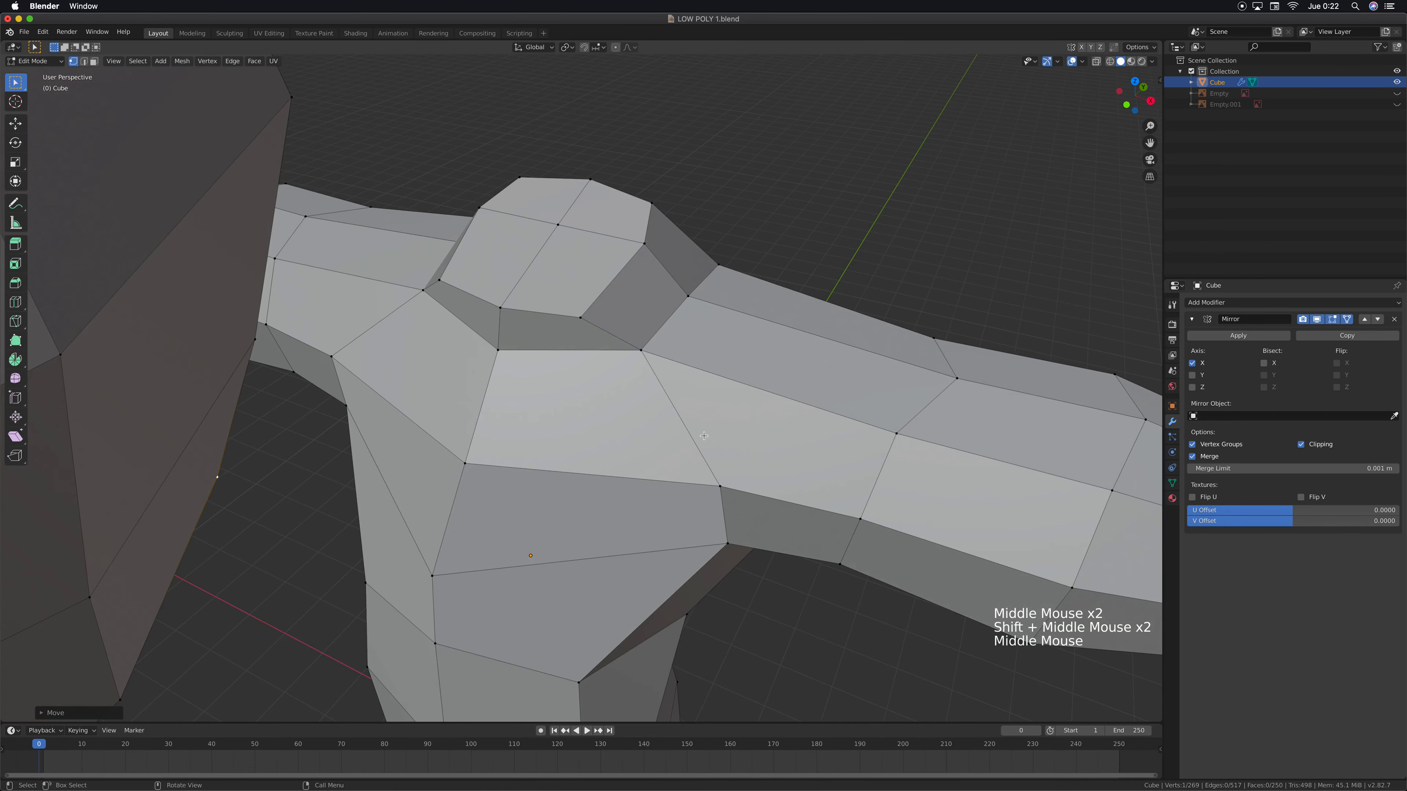
middle_click_drag(602, 301, 596, 385, "shift")
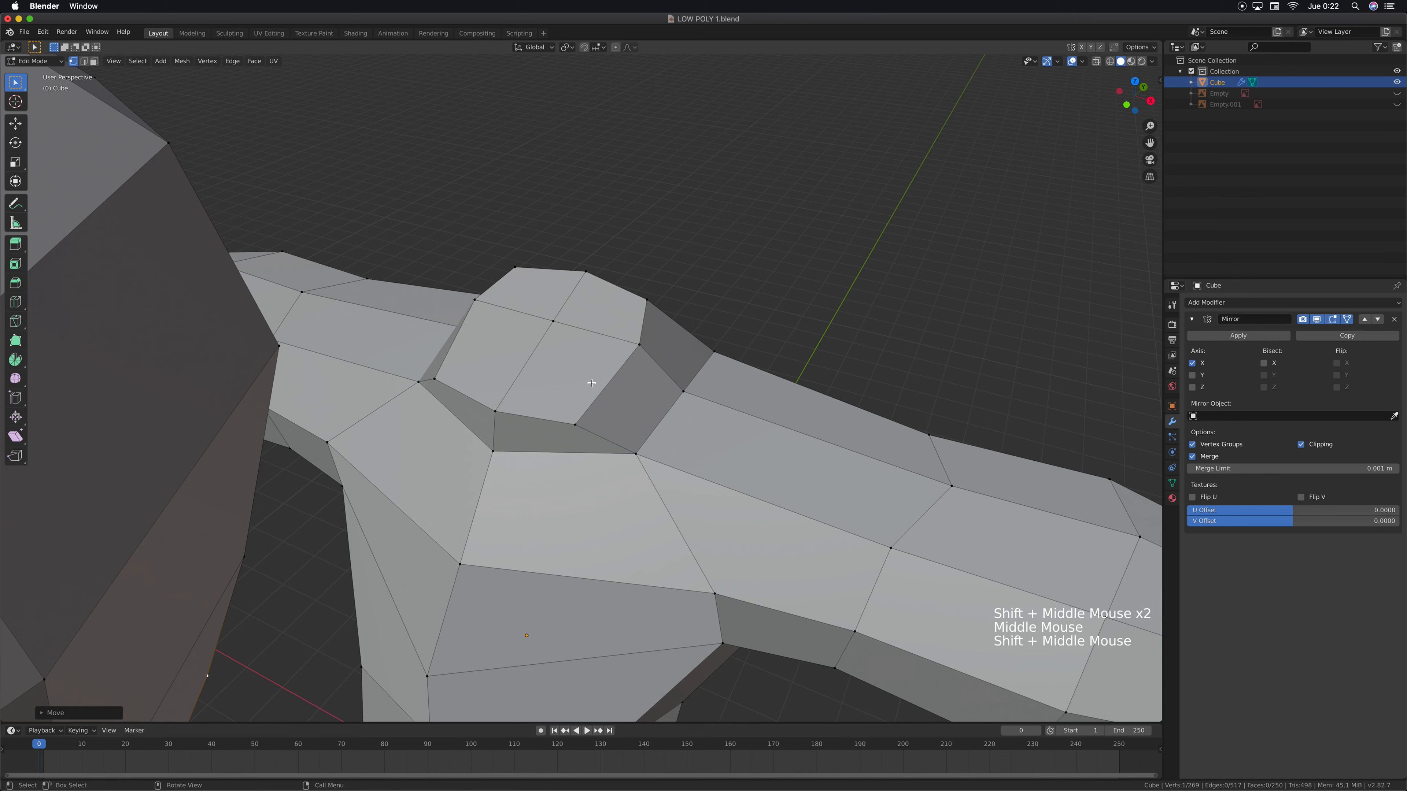
key("3")
left_click(536, 302)
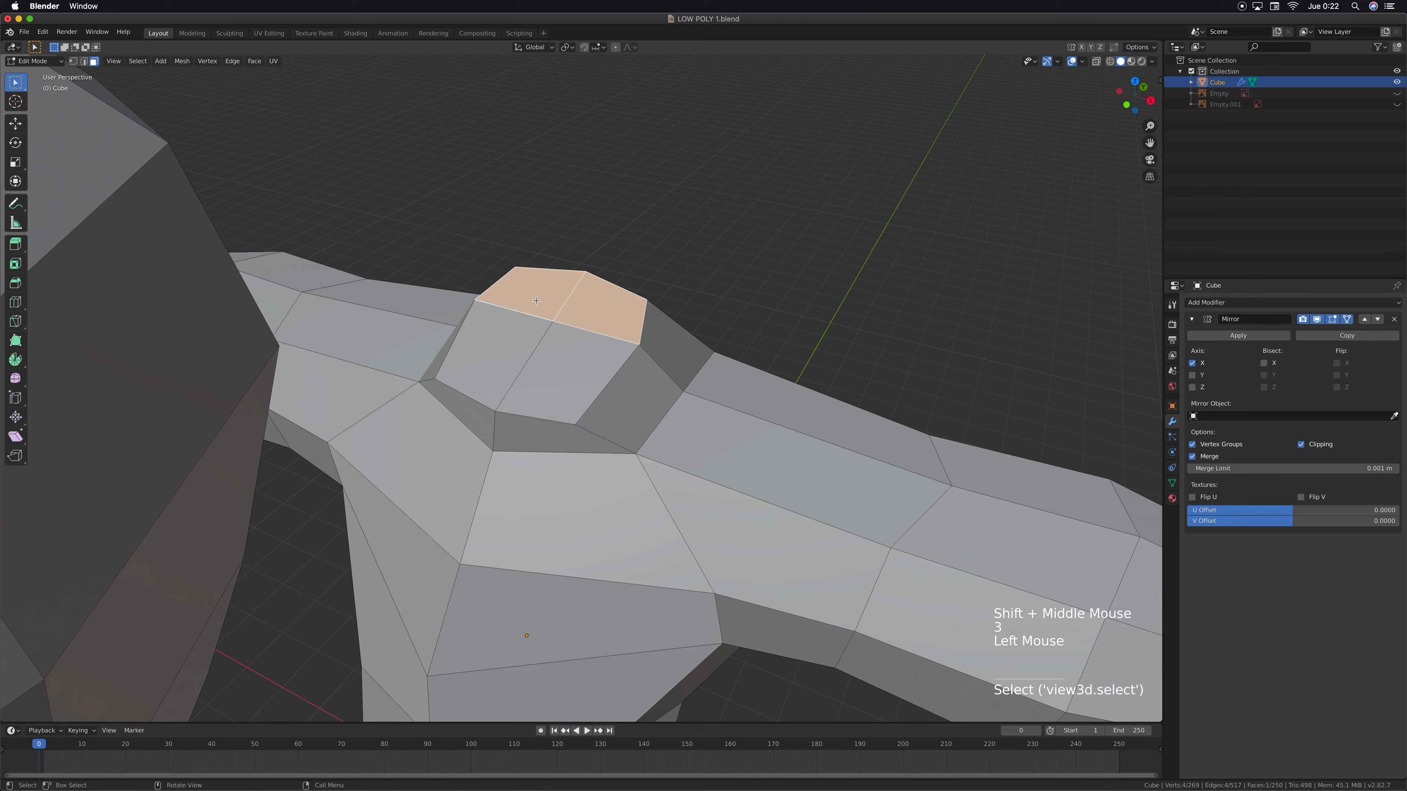
left_click(572, 374, "shift")
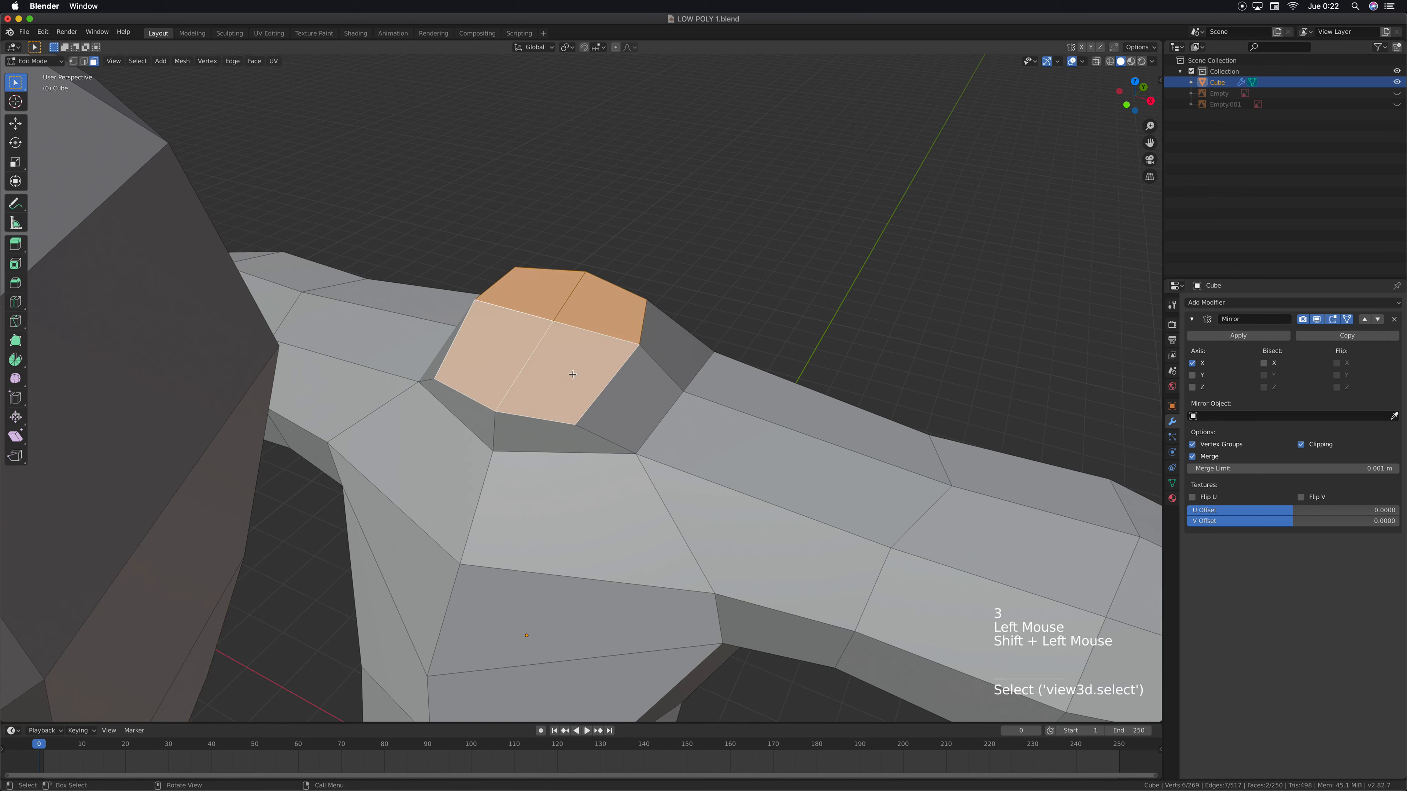
key("x")
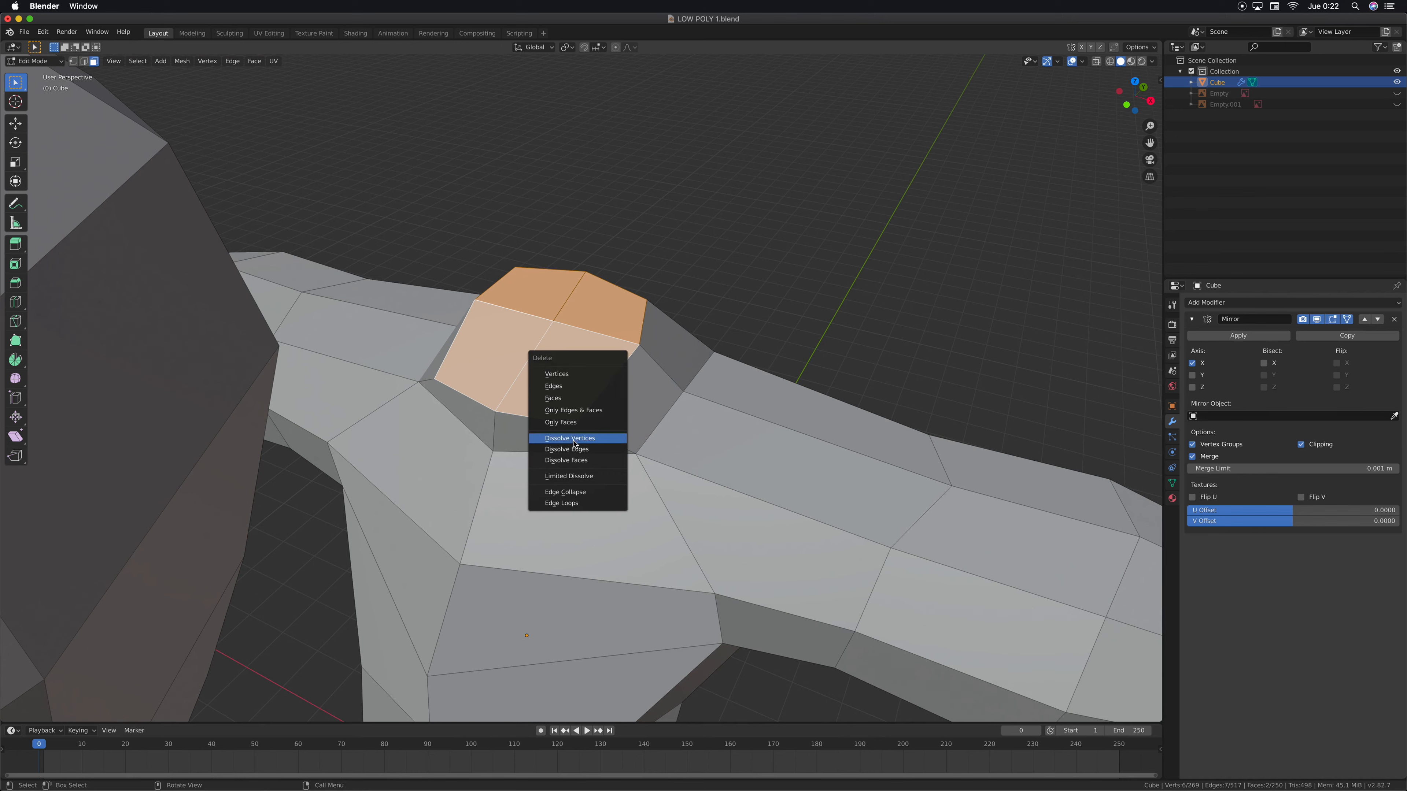
left_click(574, 459)
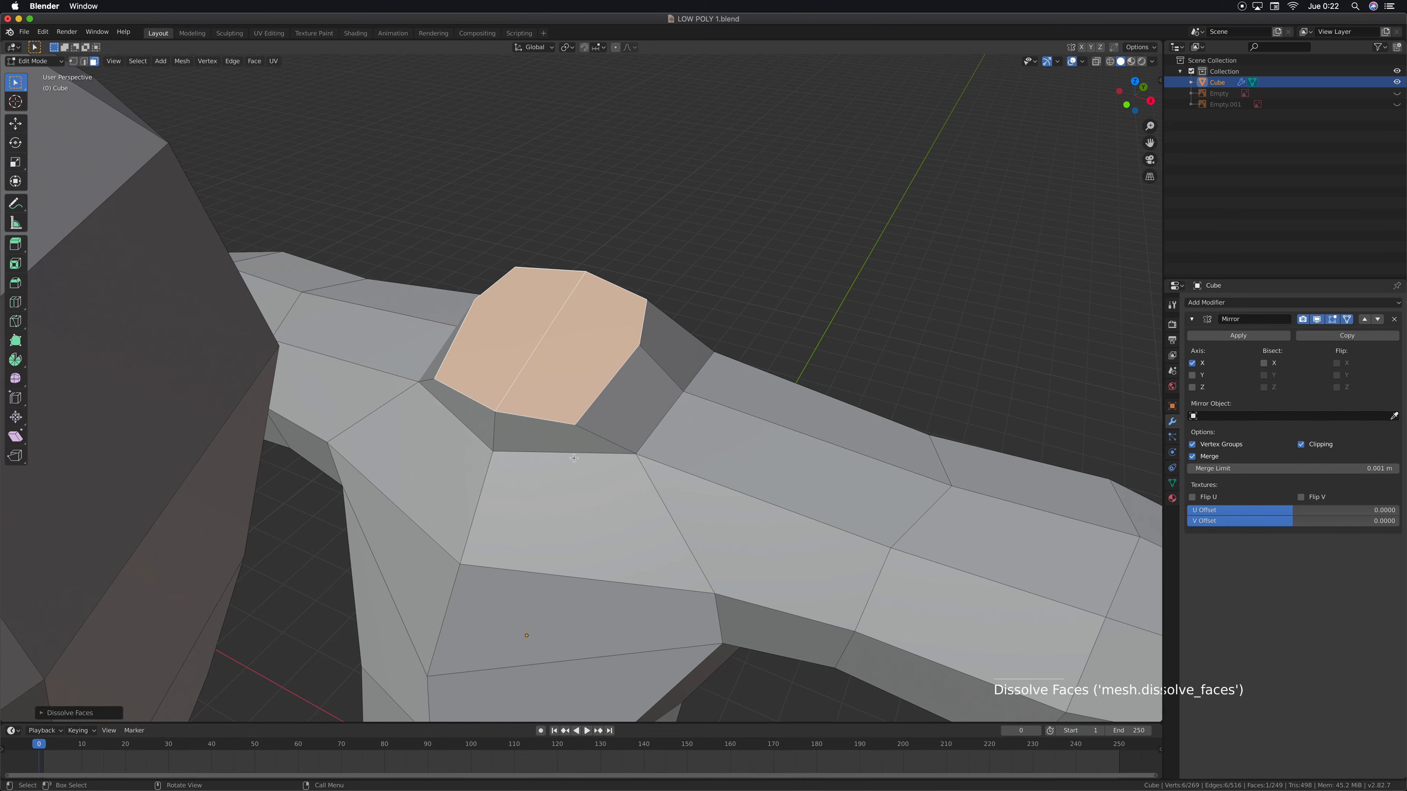
Delete the dissolved cap face to open the top of the neck
middle_click_drag(531, 439, 587, 377)
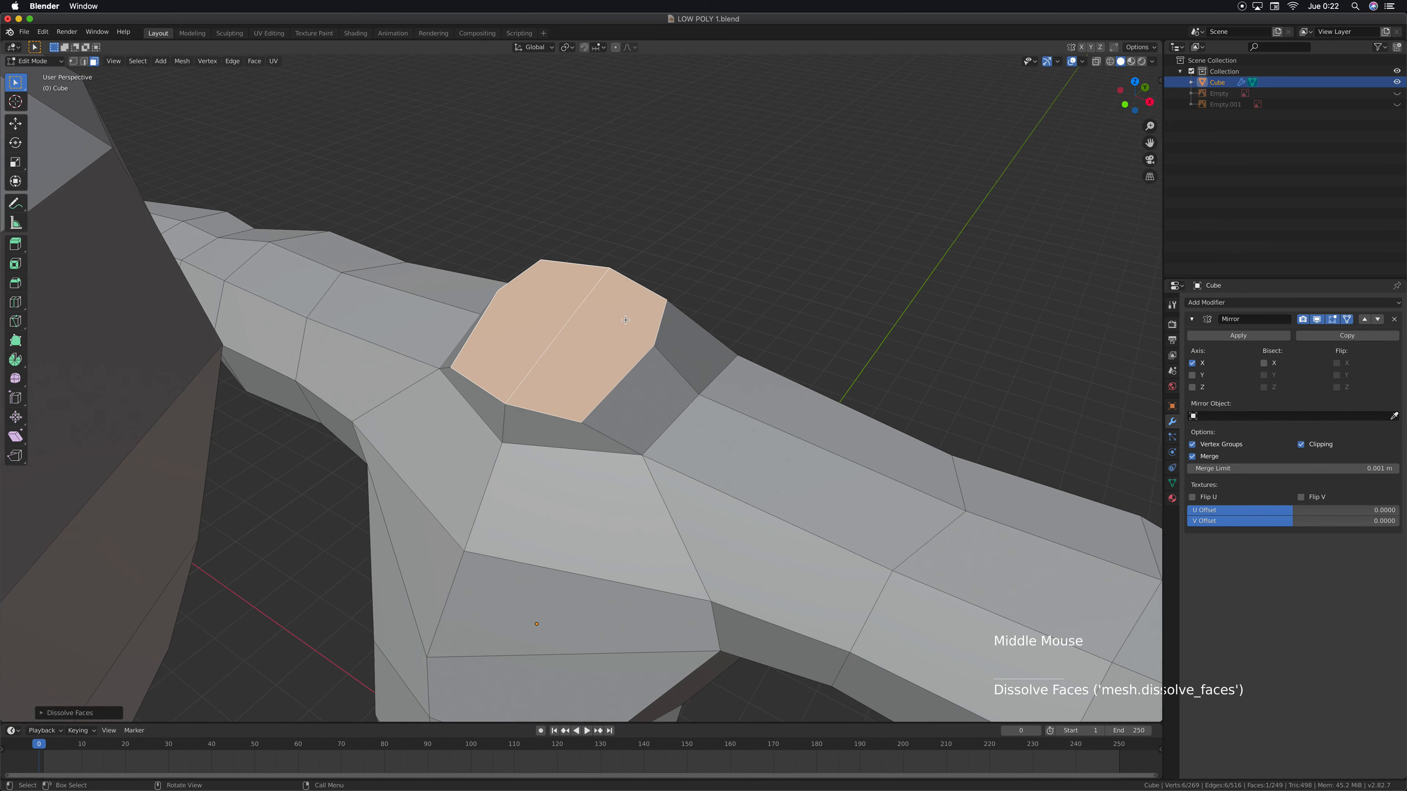
left_click(625, 320)
left_click(589, 250)
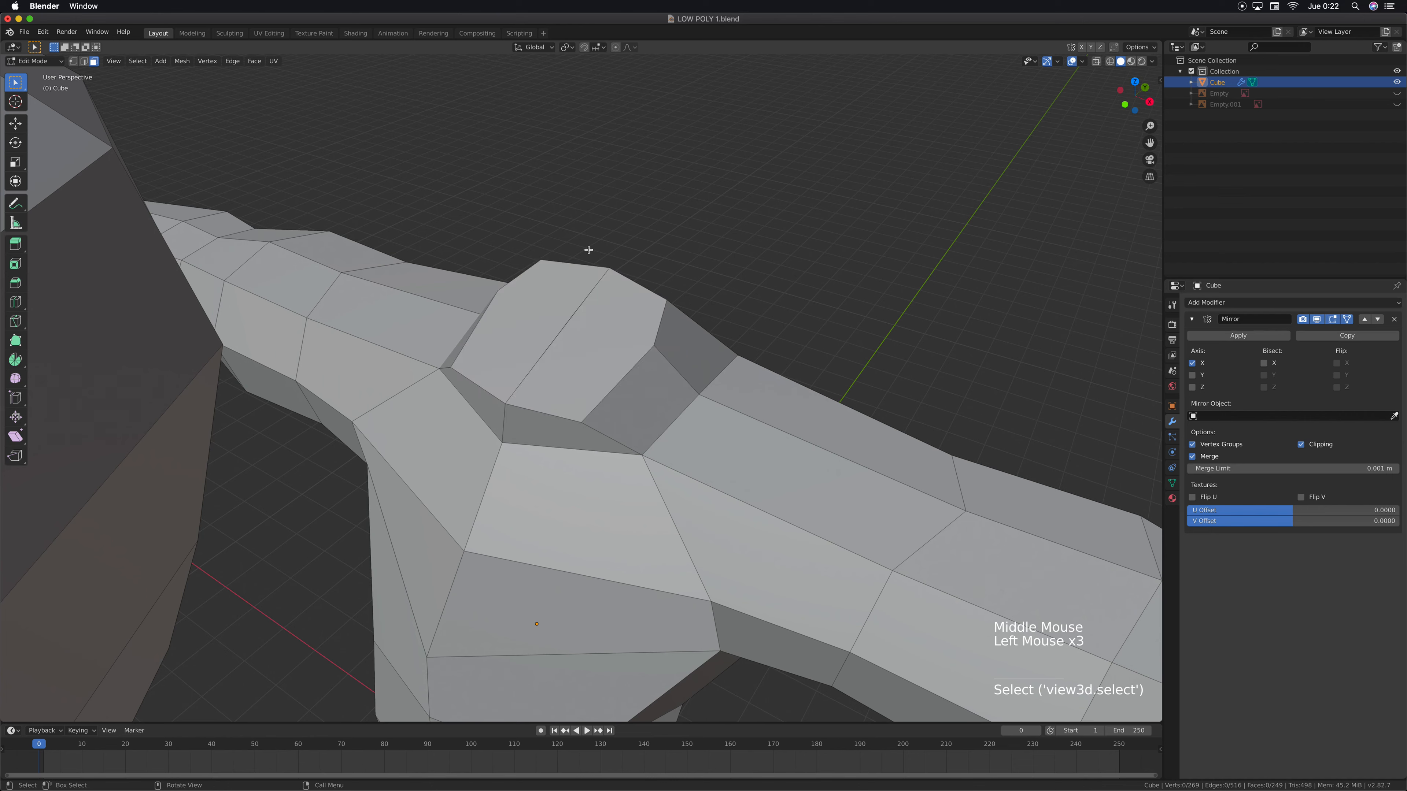
left_click(654, 368)
left_click(594, 337)
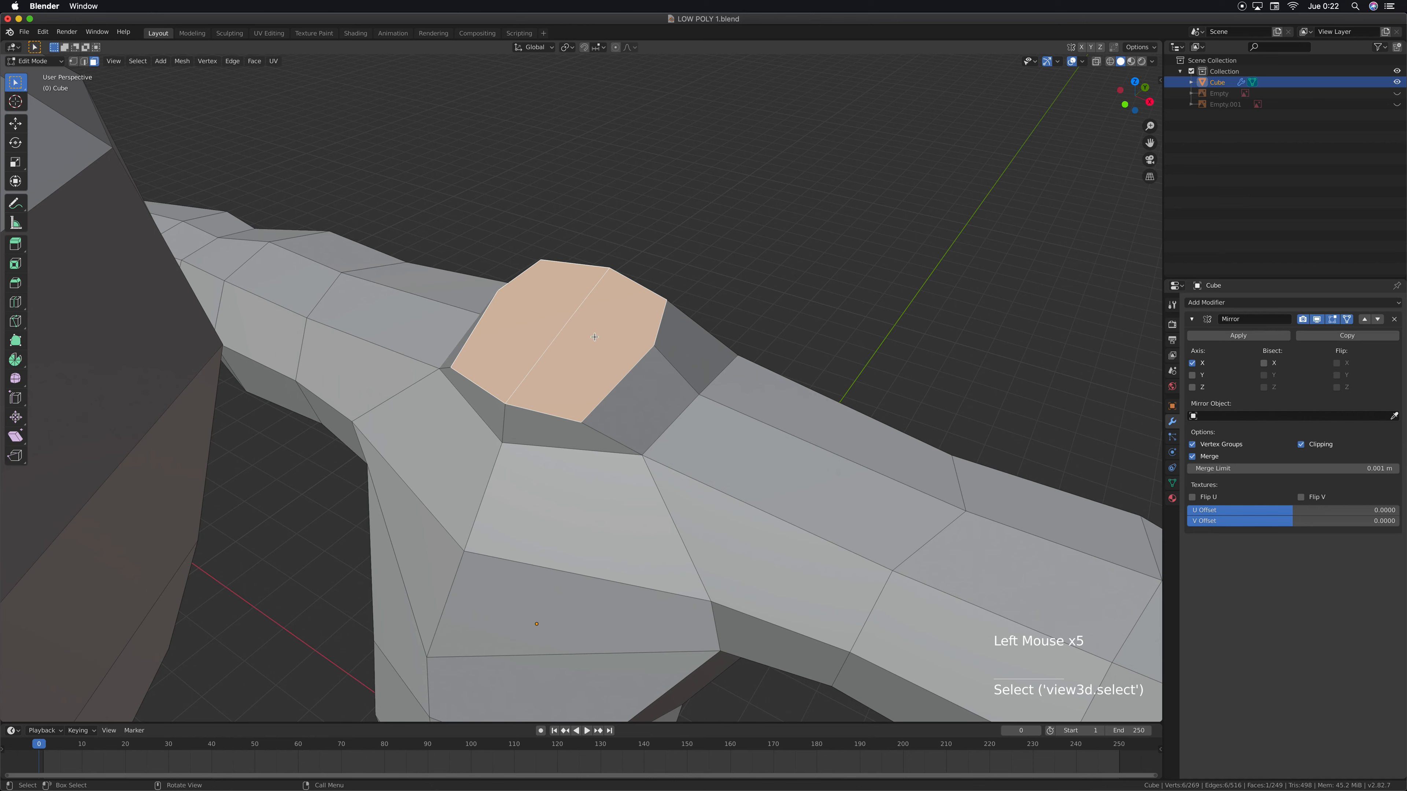
key("x")
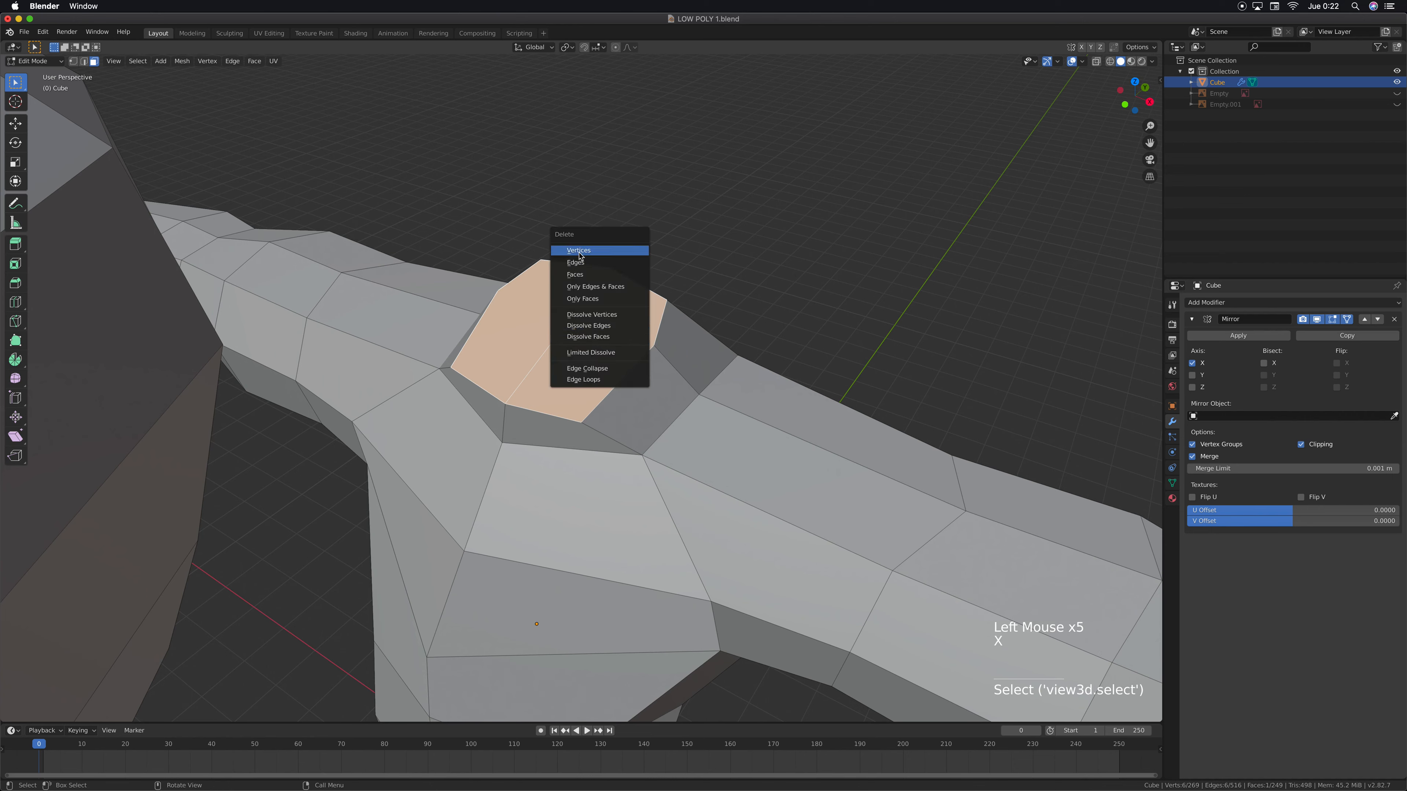
left_click(578, 273)
middle_click_drag(590, 383, 606, 332)
scroll(610, 434, "up", 2)
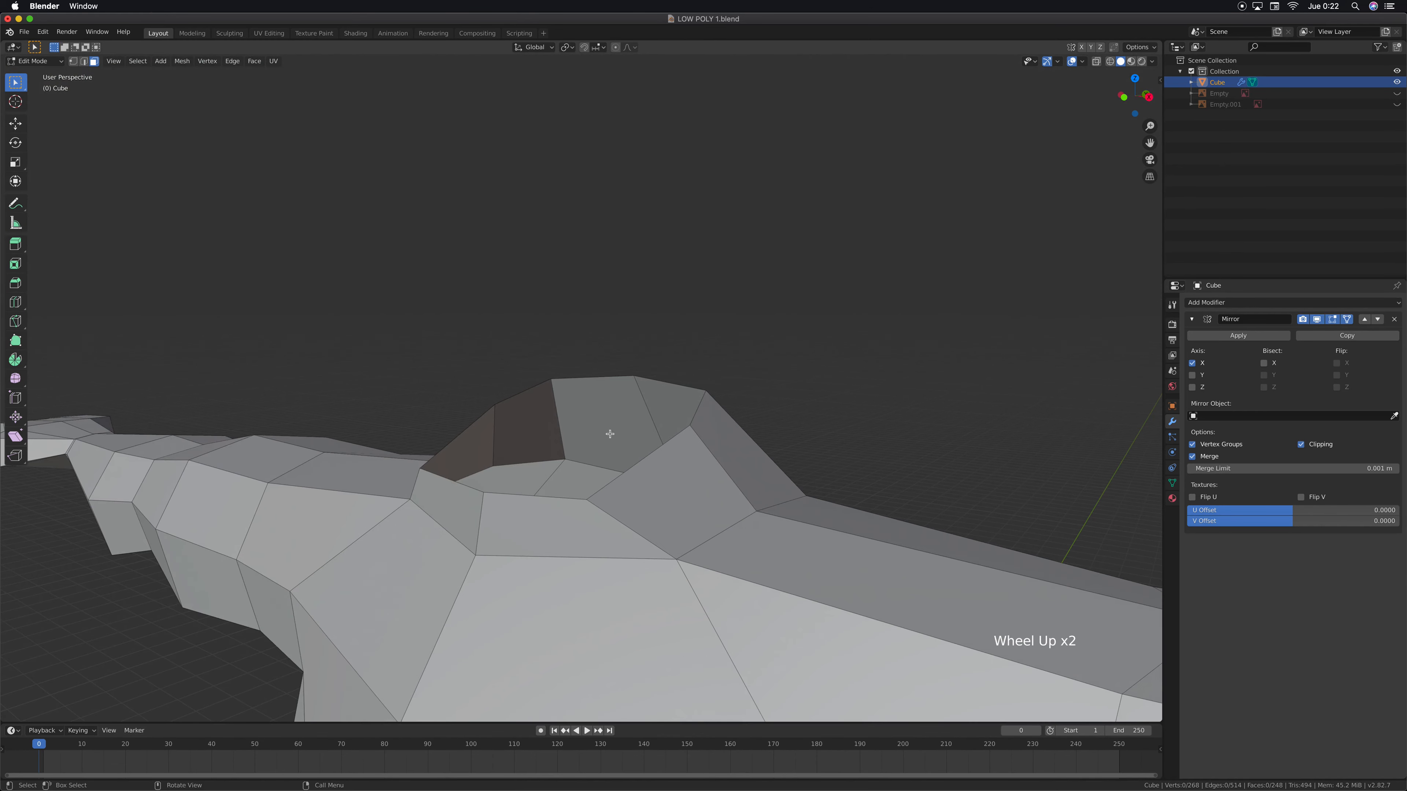
middle_click_drag(610, 433, 611, 359)
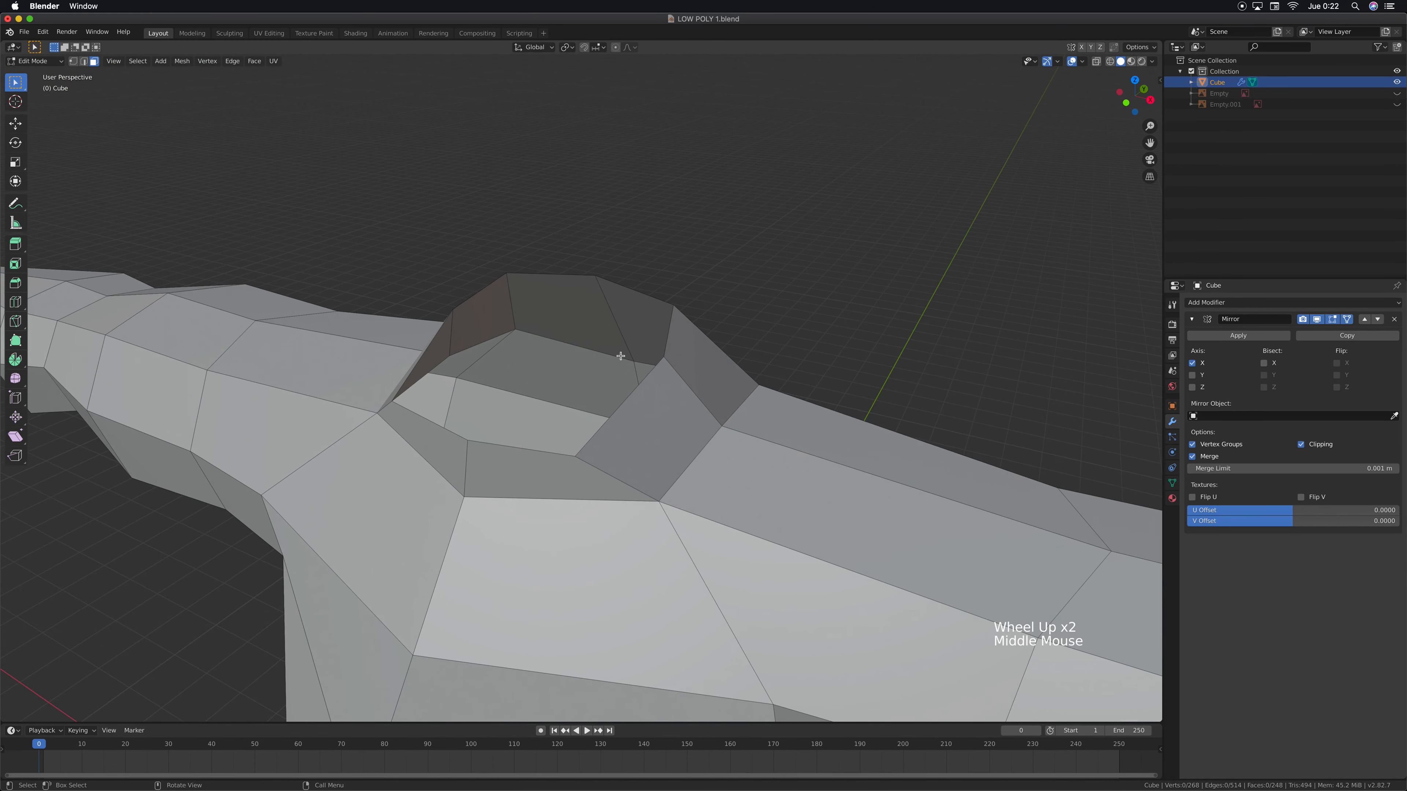
key("1")
left_click(675, 308)
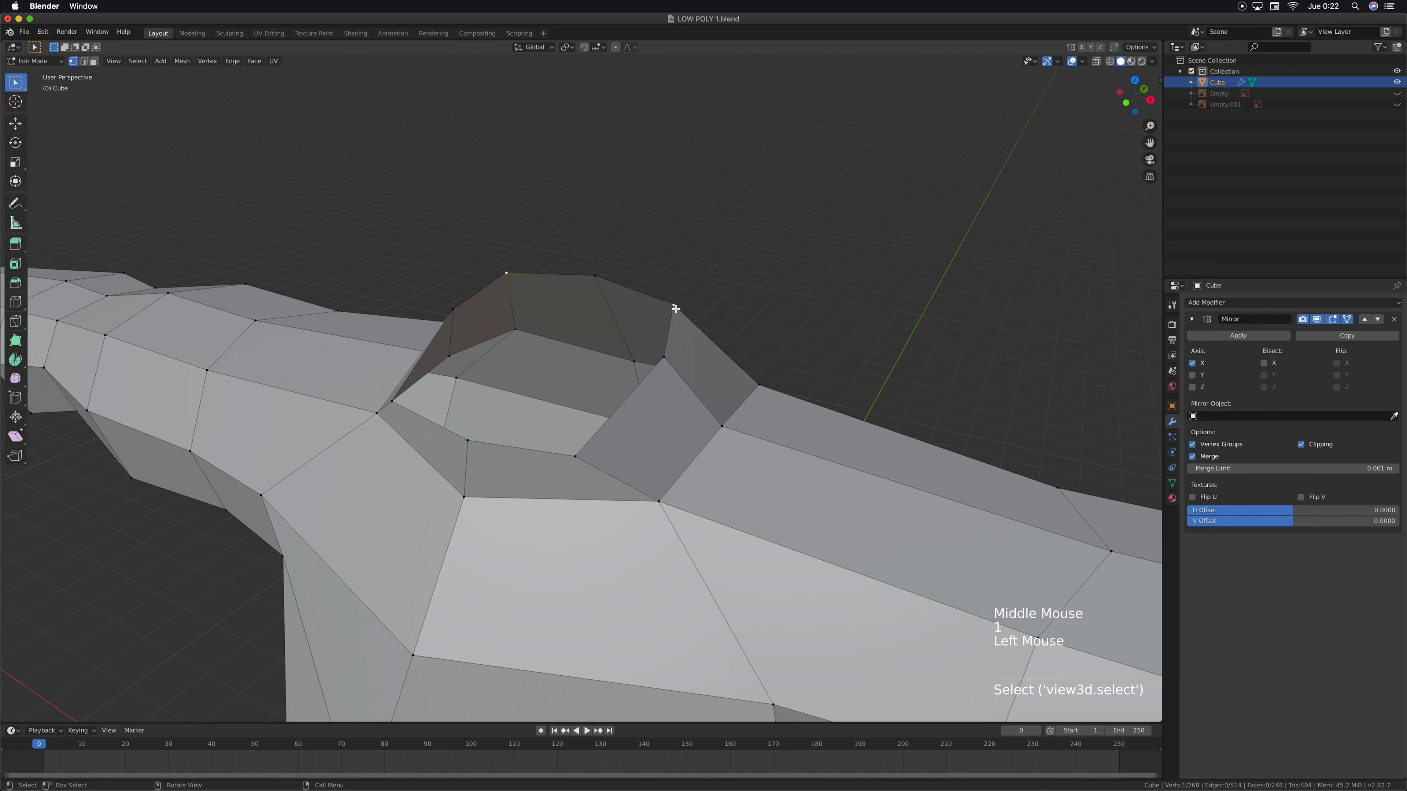
key("g")
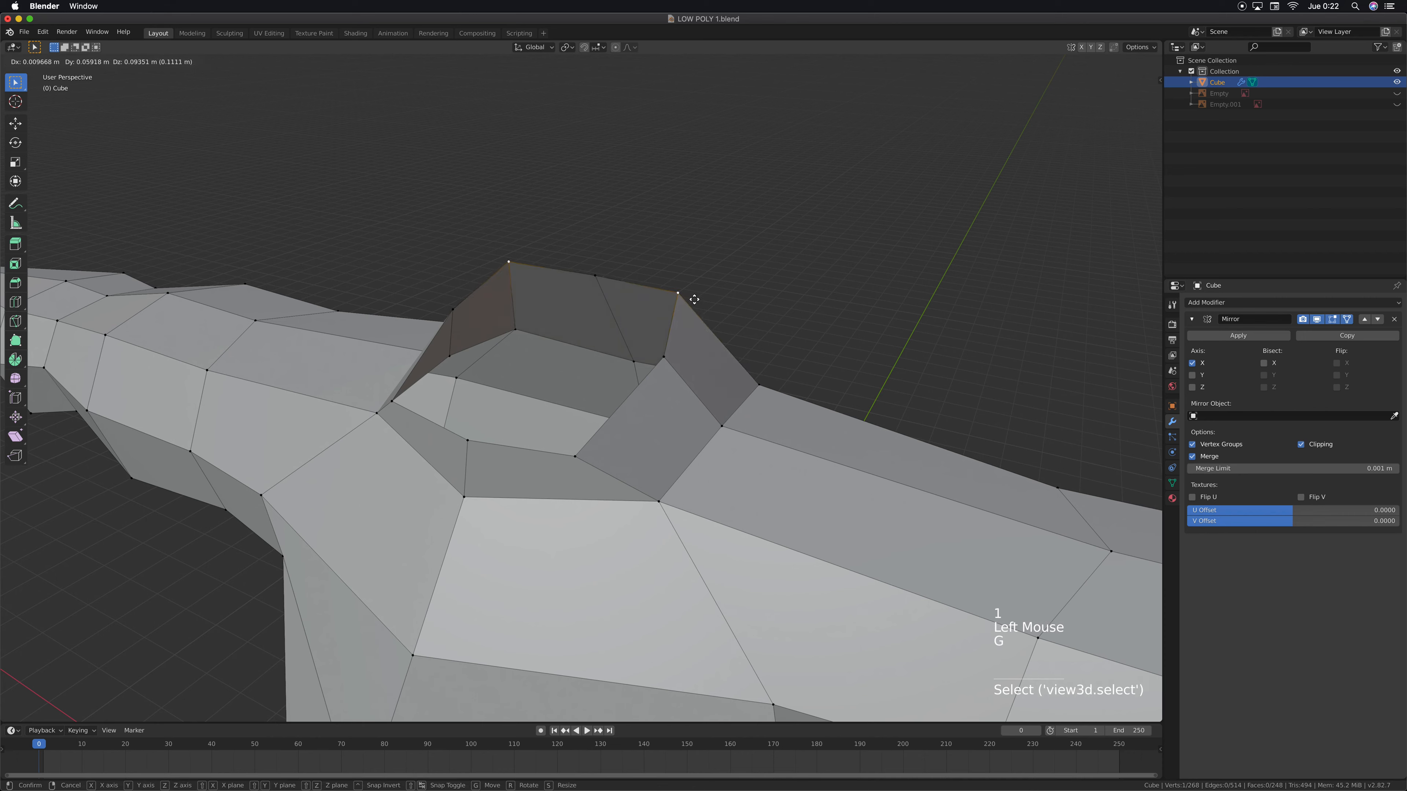
key("super+z")
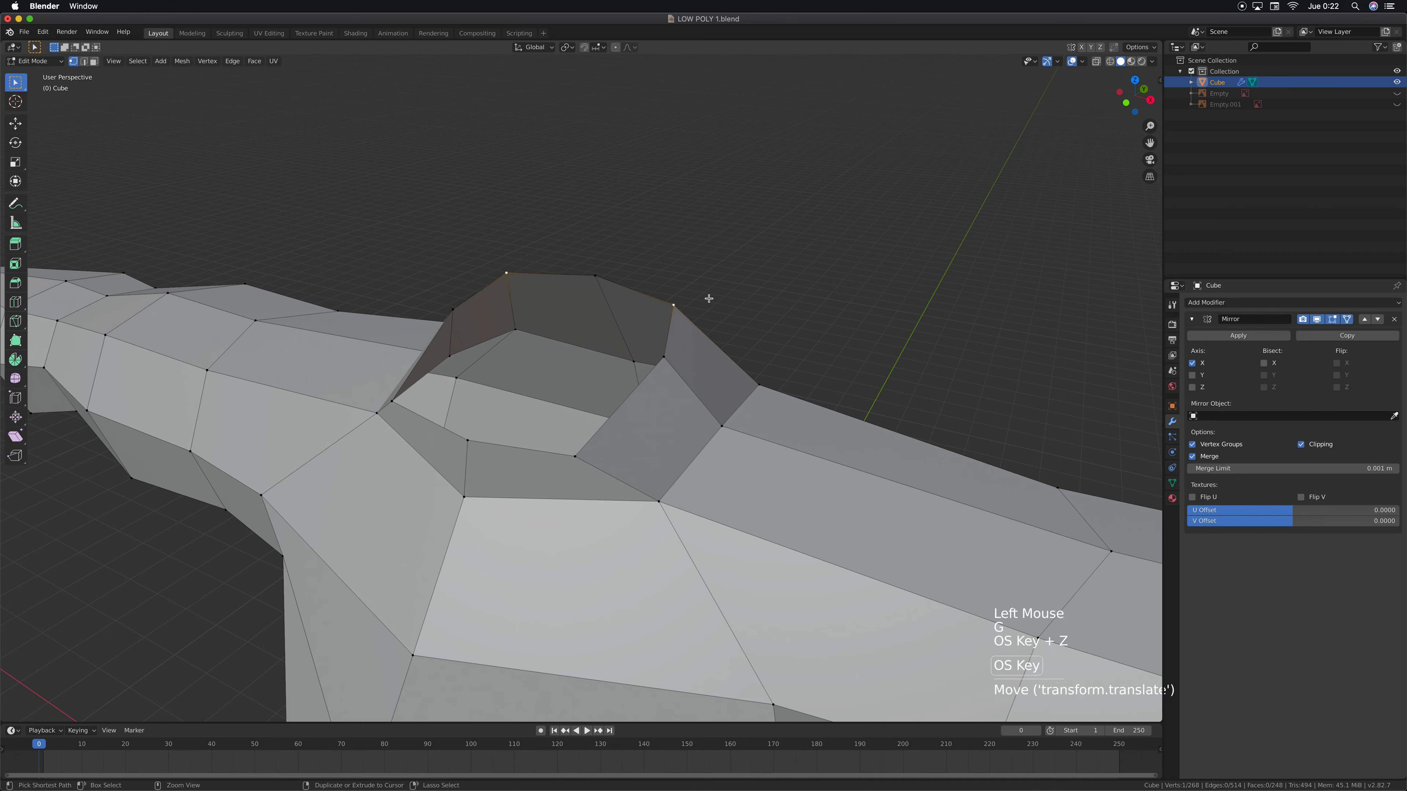
left_click(596, 273)
key("g")
left_click(621, 228)
key("super+z")
left_click(669, 359)
key("g")
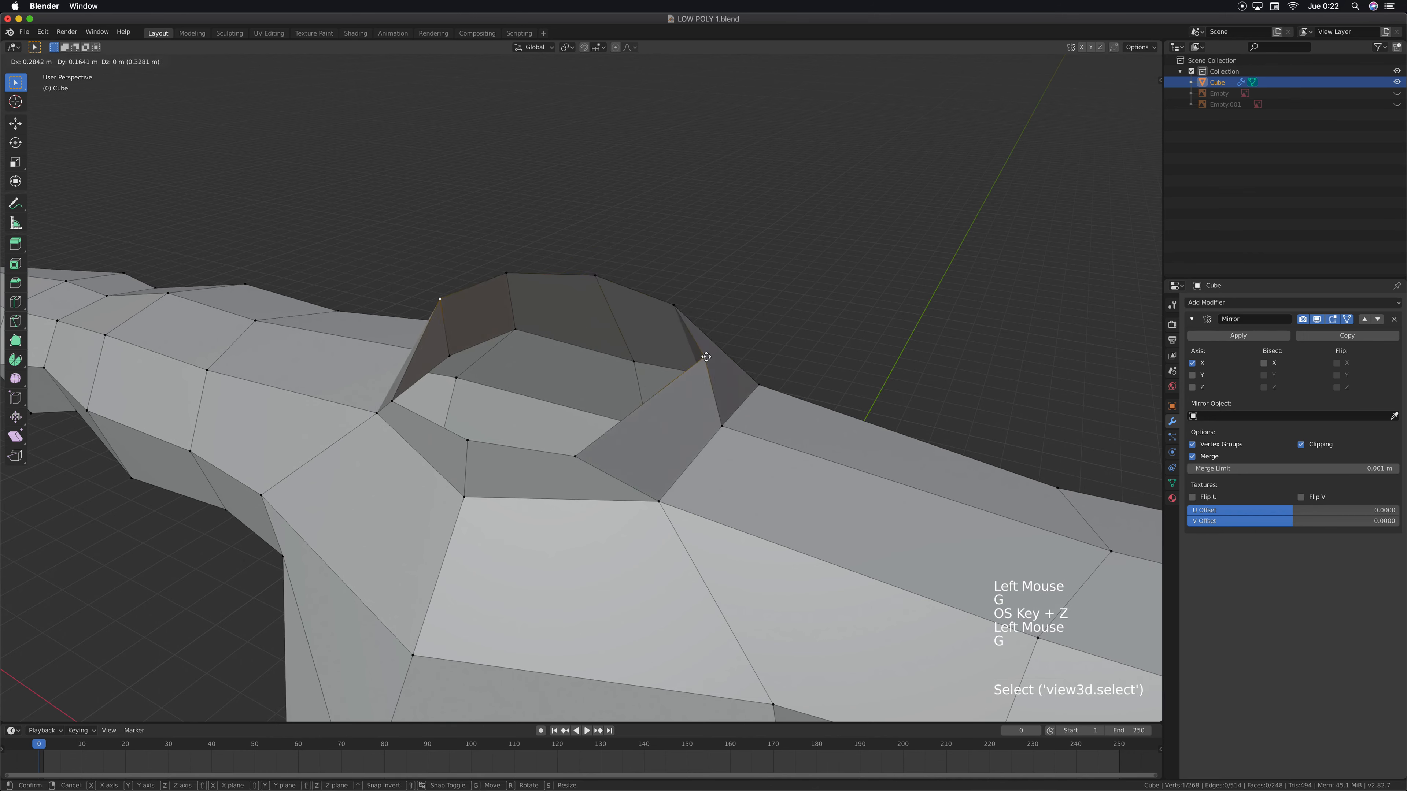
key("super+z")
left_click(575, 457)
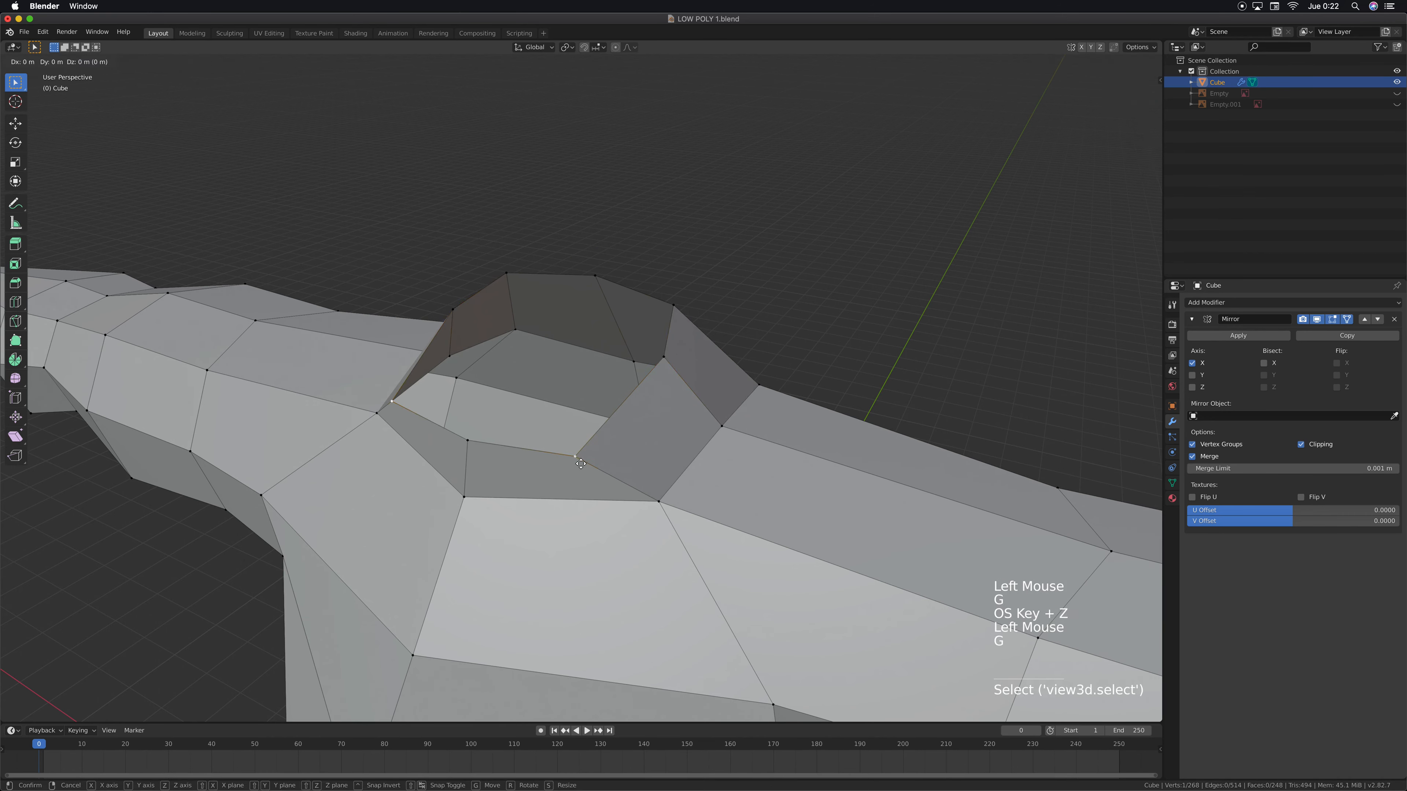
key("g")
key("super+z")
left_click(464, 443)
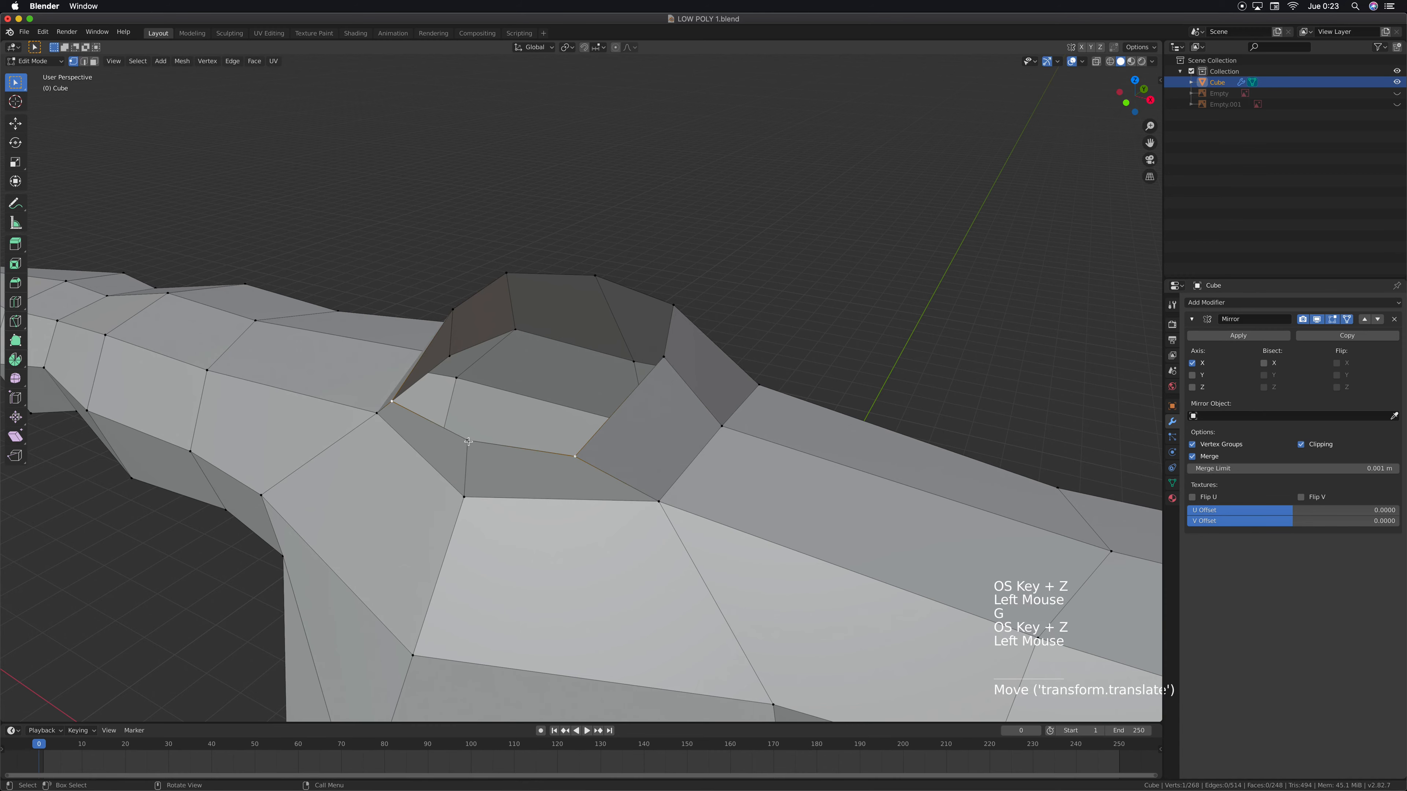
key("g")
left_click(530, 430)
key("super+z")
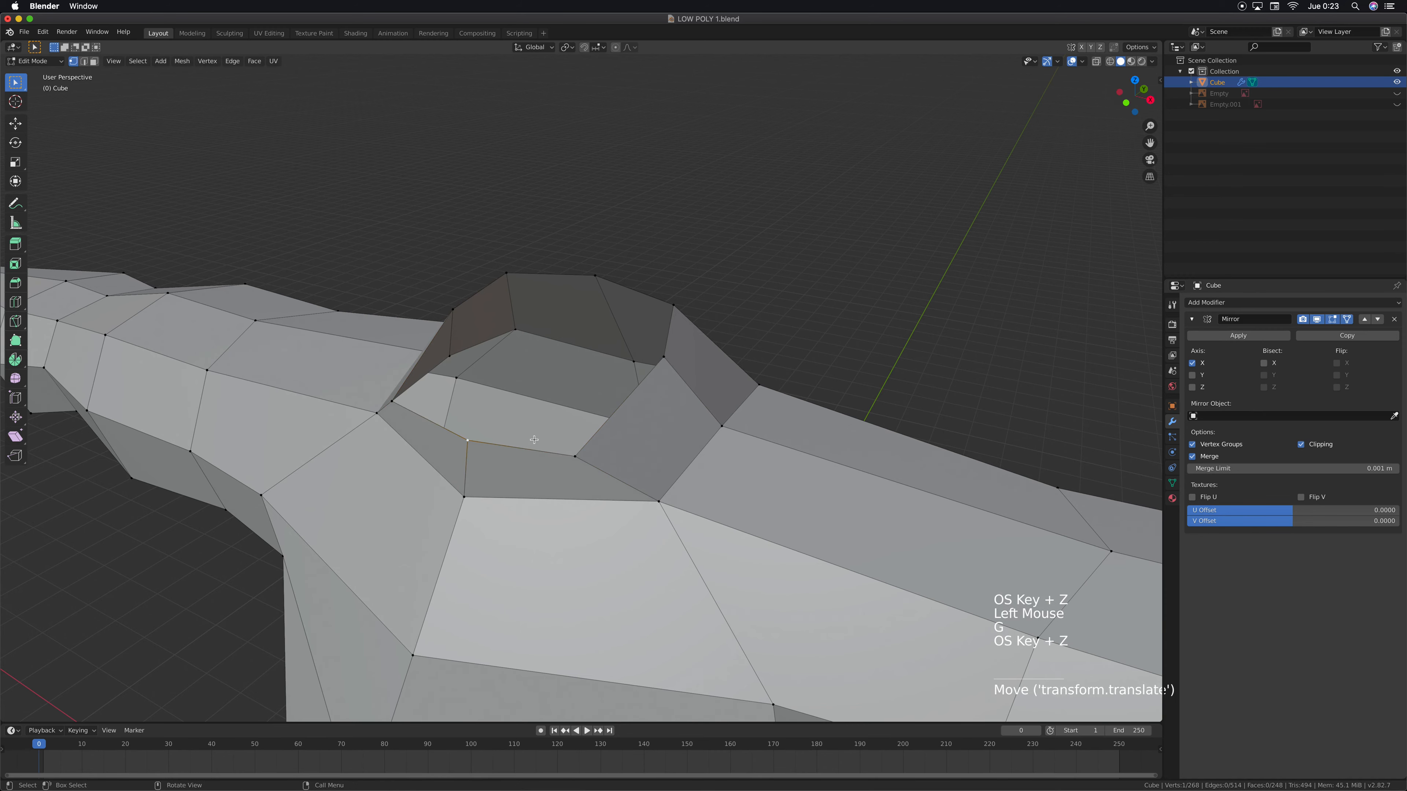
Turn on X-ray, move the whole head about 5.6 m backward along Y, and raise it slightly along Z above the neck
scroll(532, 434, "down", 6)
middle_click_drag(527, 493, 523, 490)
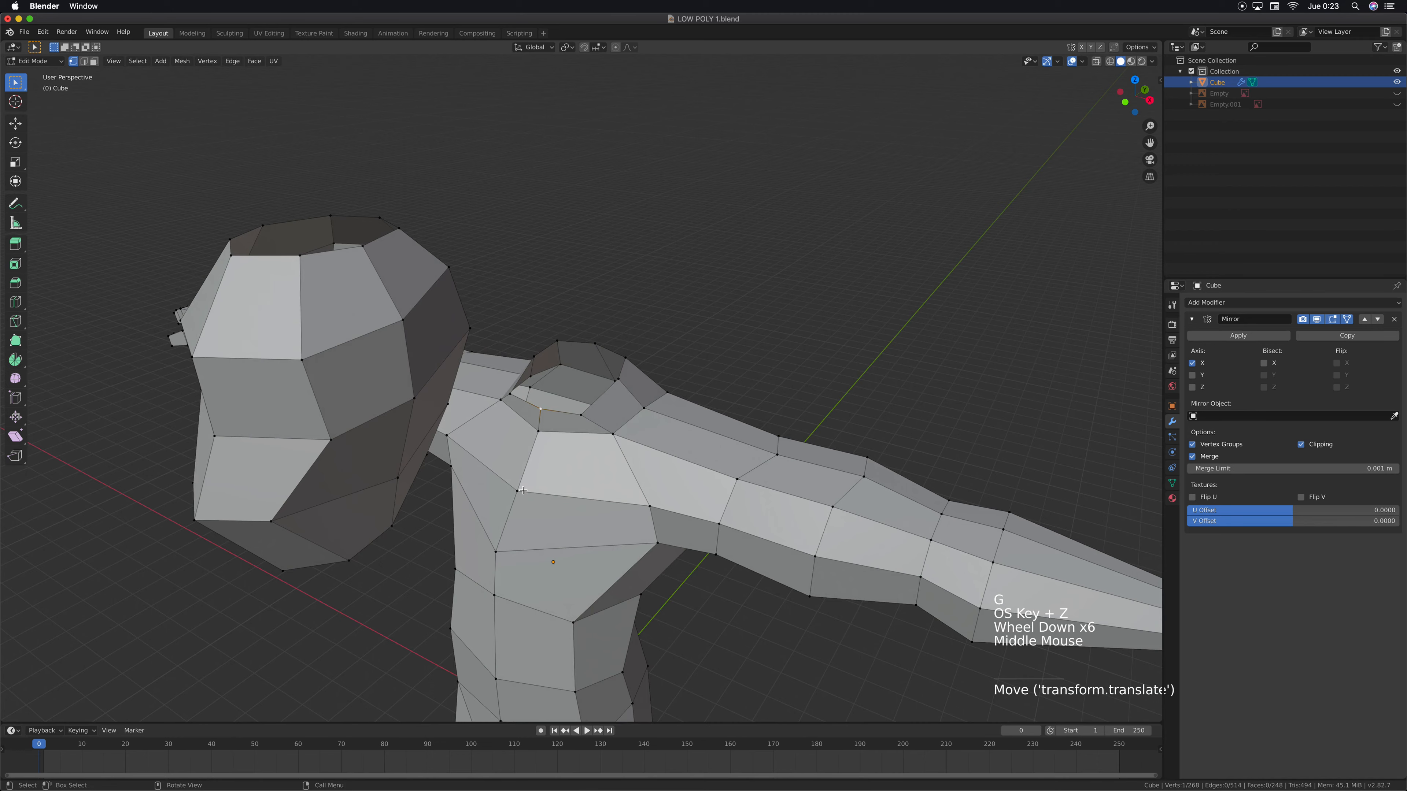
key("KP_3")
left_click_drag(104, 143, 466, 443)
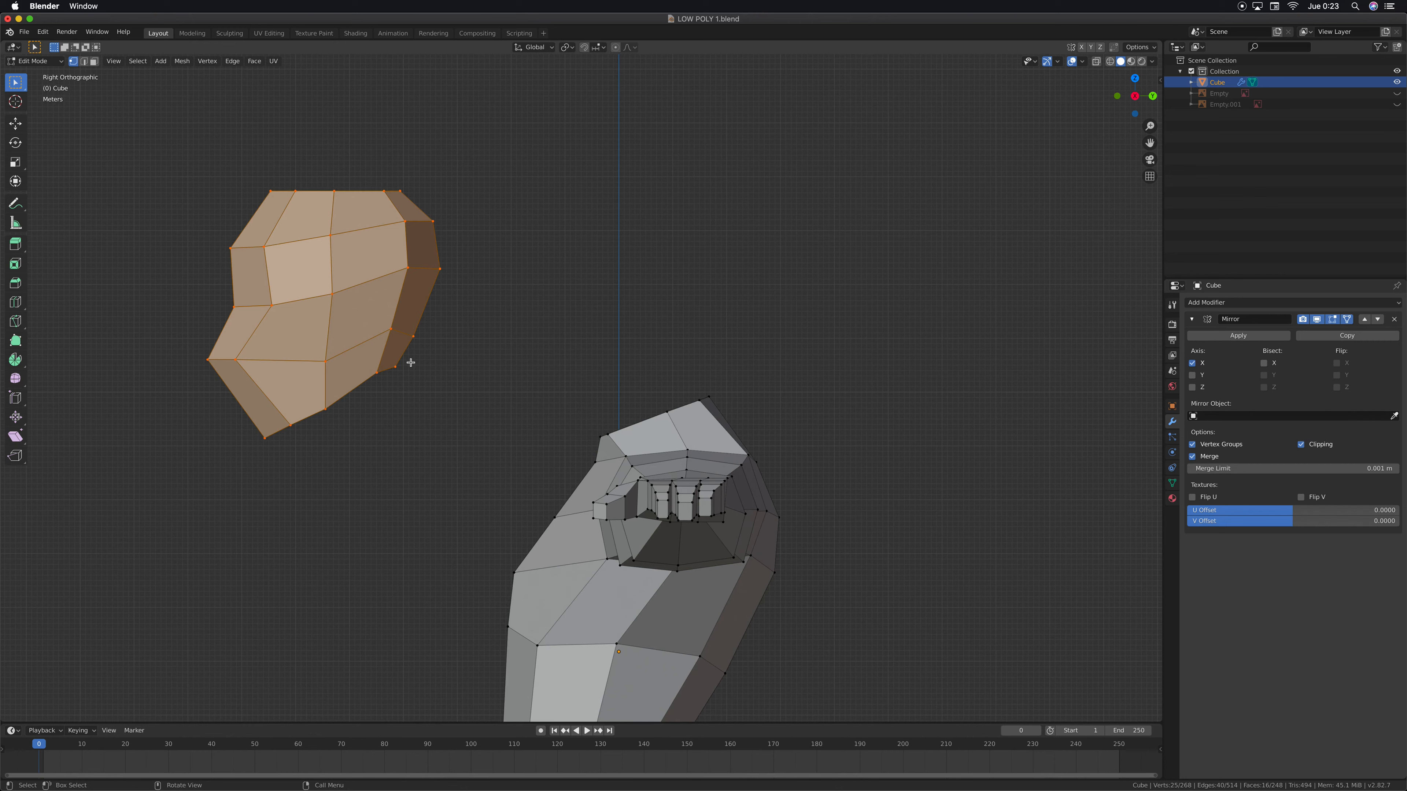
left_click(1097, 62)
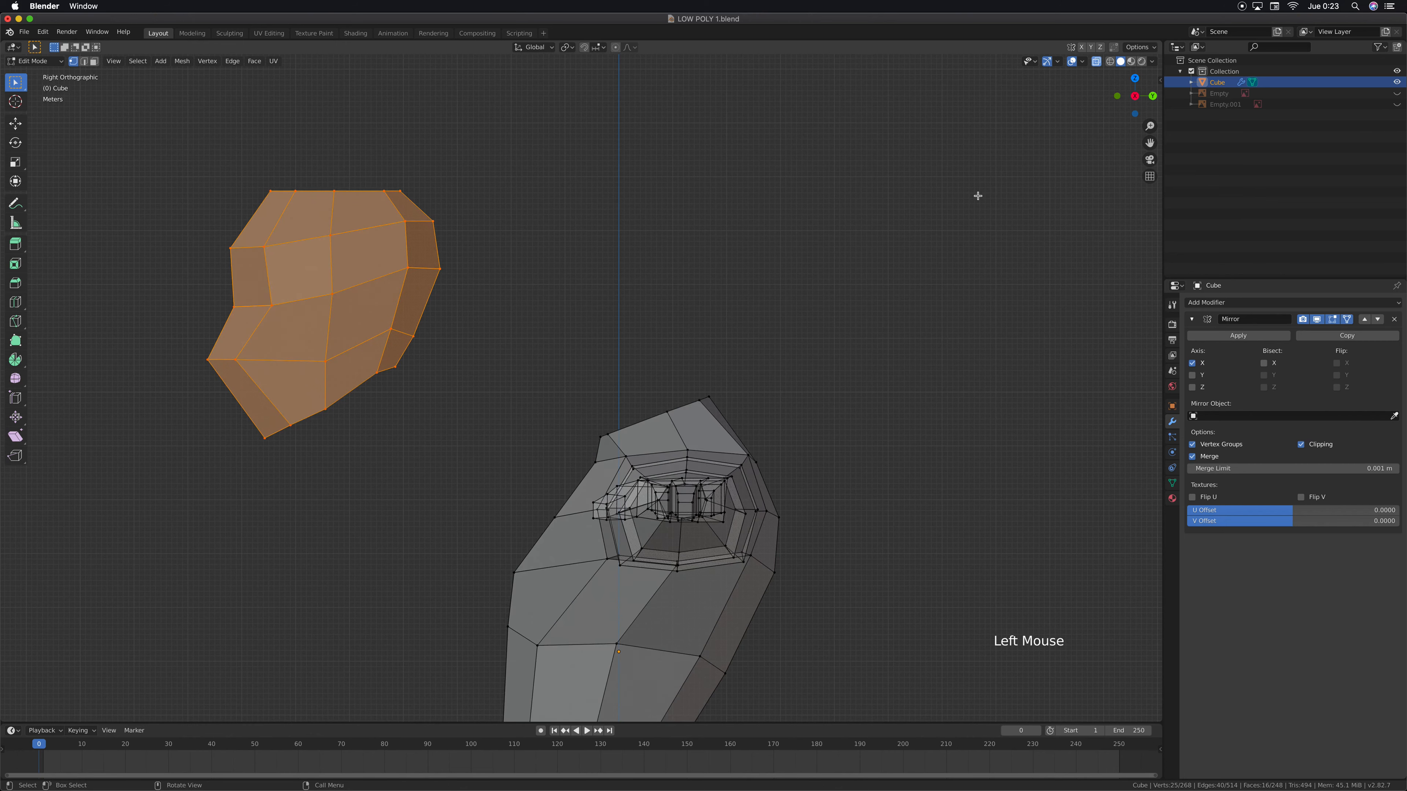
left_click_drag(169, 147, 457, 451)
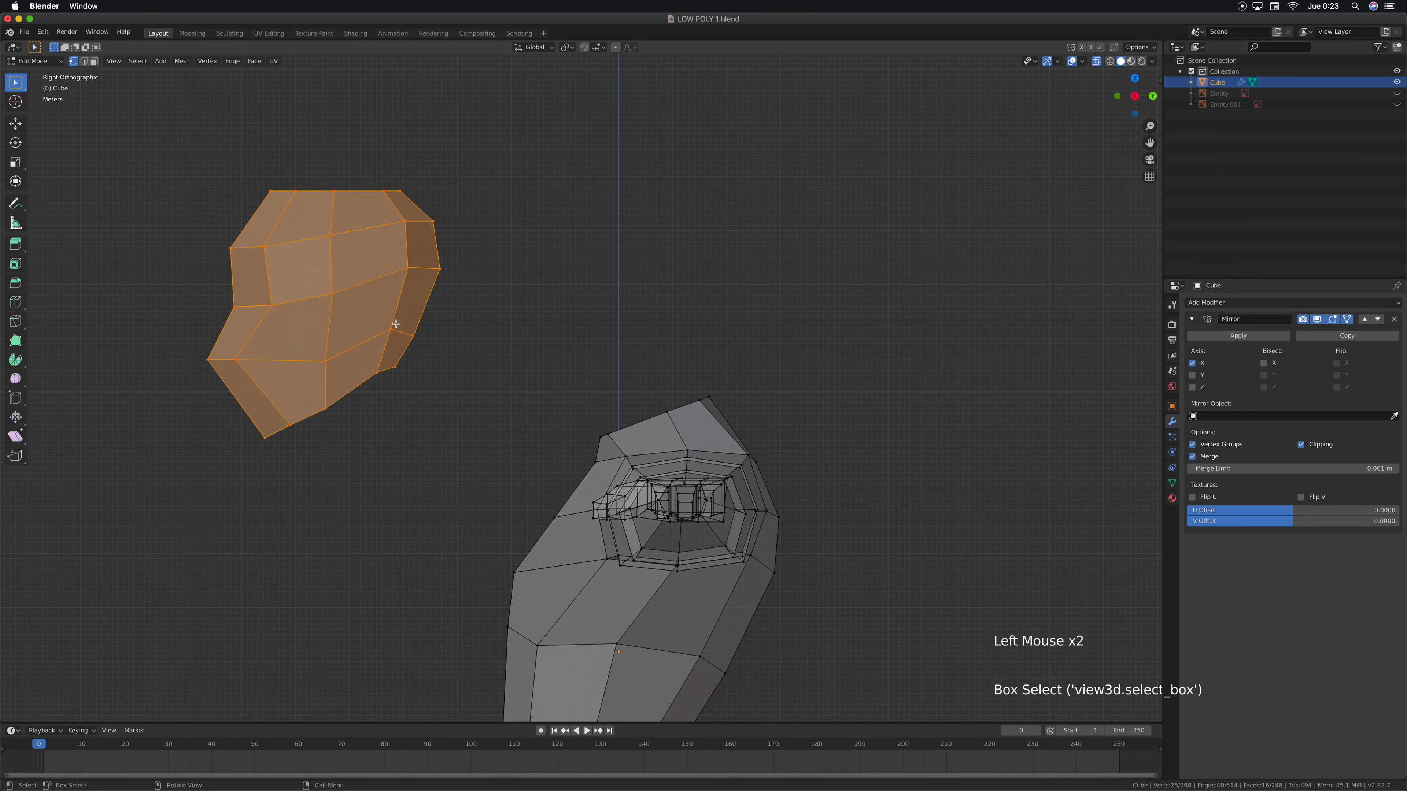
key("g")
key("y")
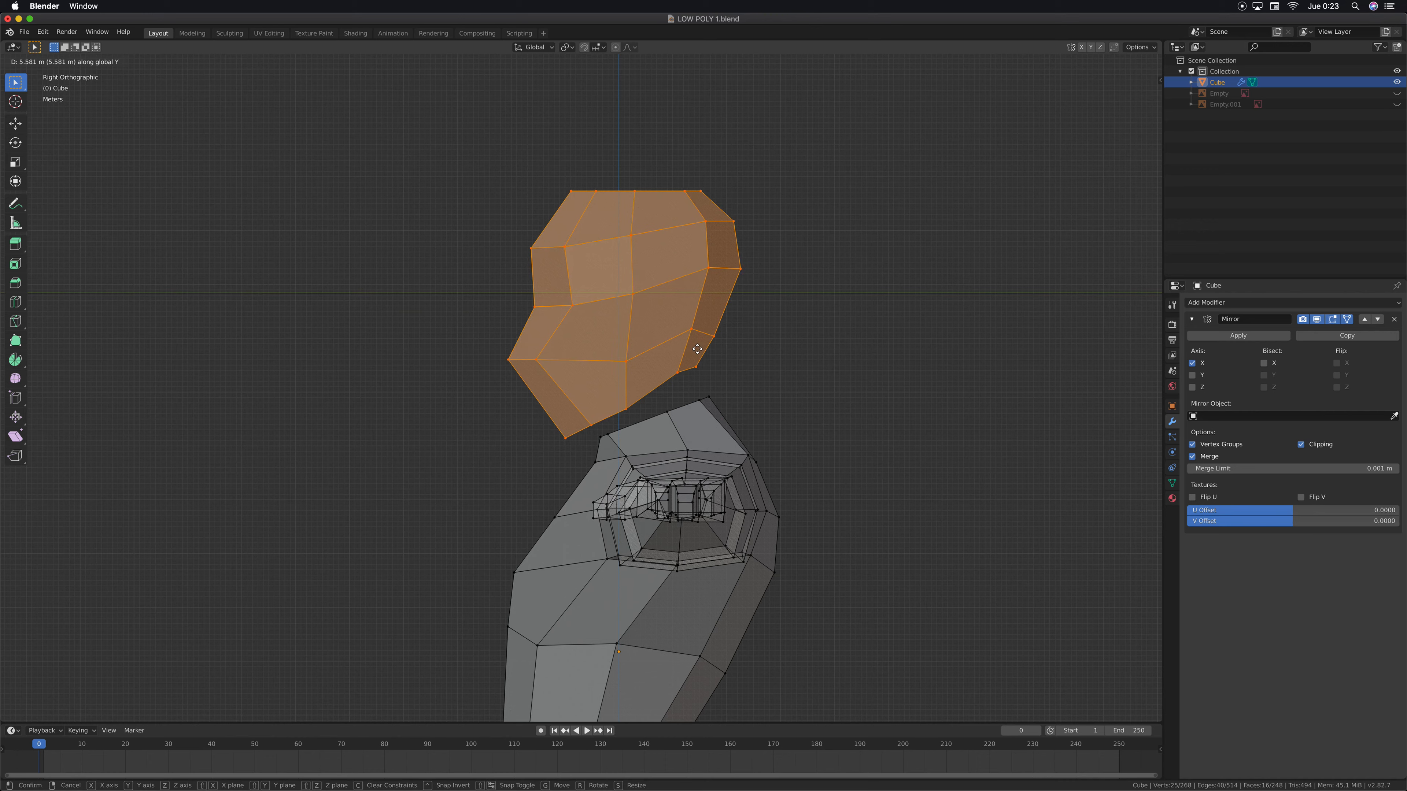
left_click(694, 383)
key("g")
key("z")
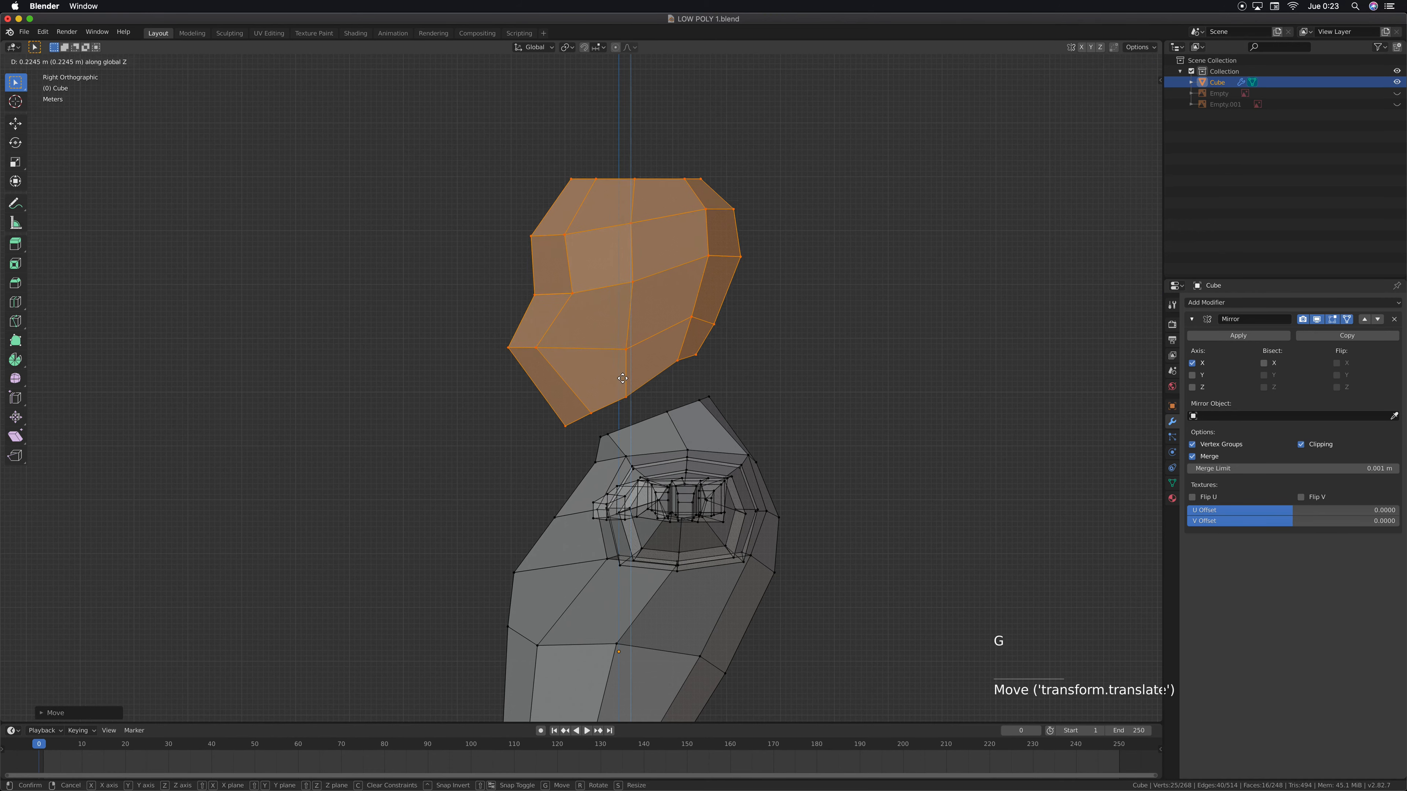
left_click(623, 370)
Fill a face between the rear edge of the head's underside opening and the matching rear edge of the neck rim
scroll(653, 343, "up", 4)
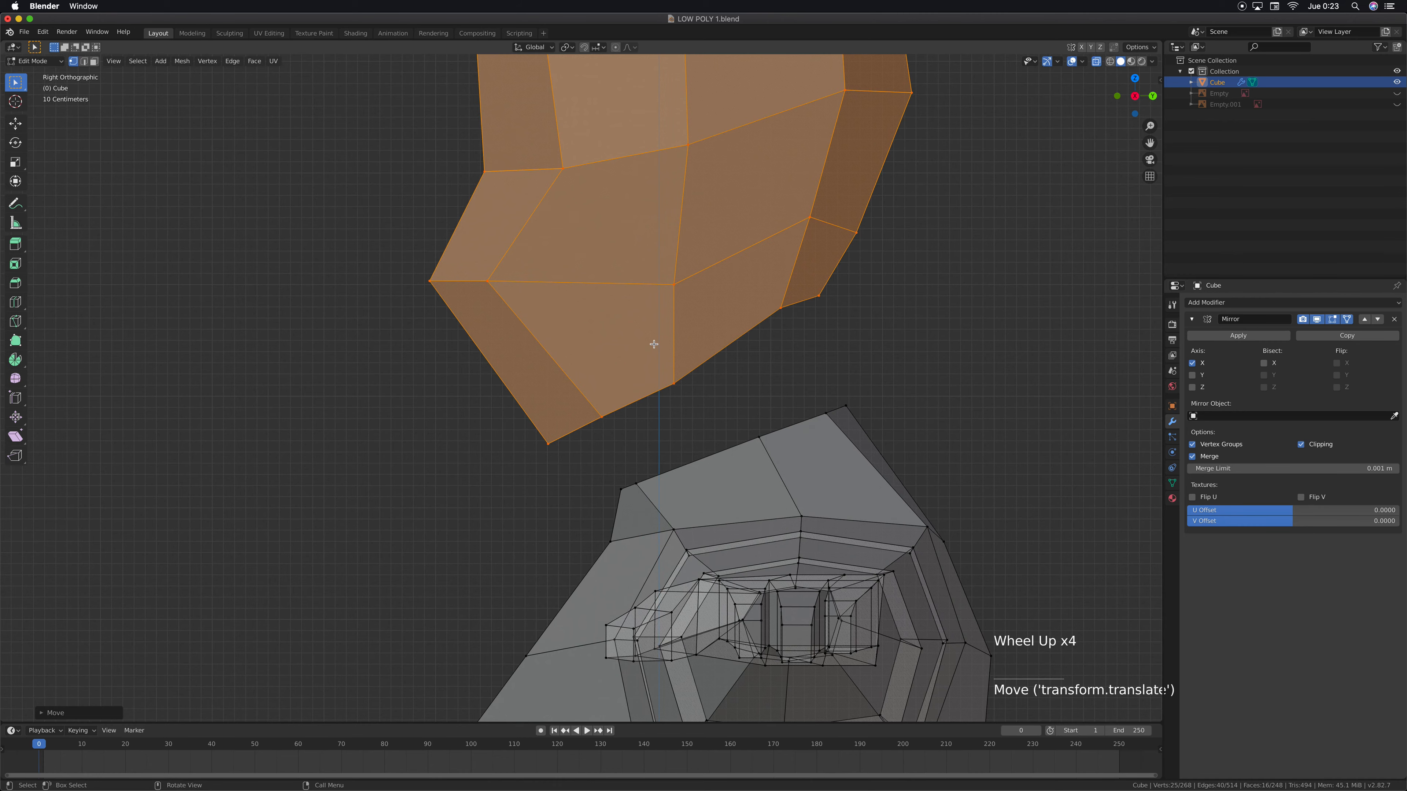
key("2")
middle_click_drag(719, 438, 719, 313)
left_click(719, 313)
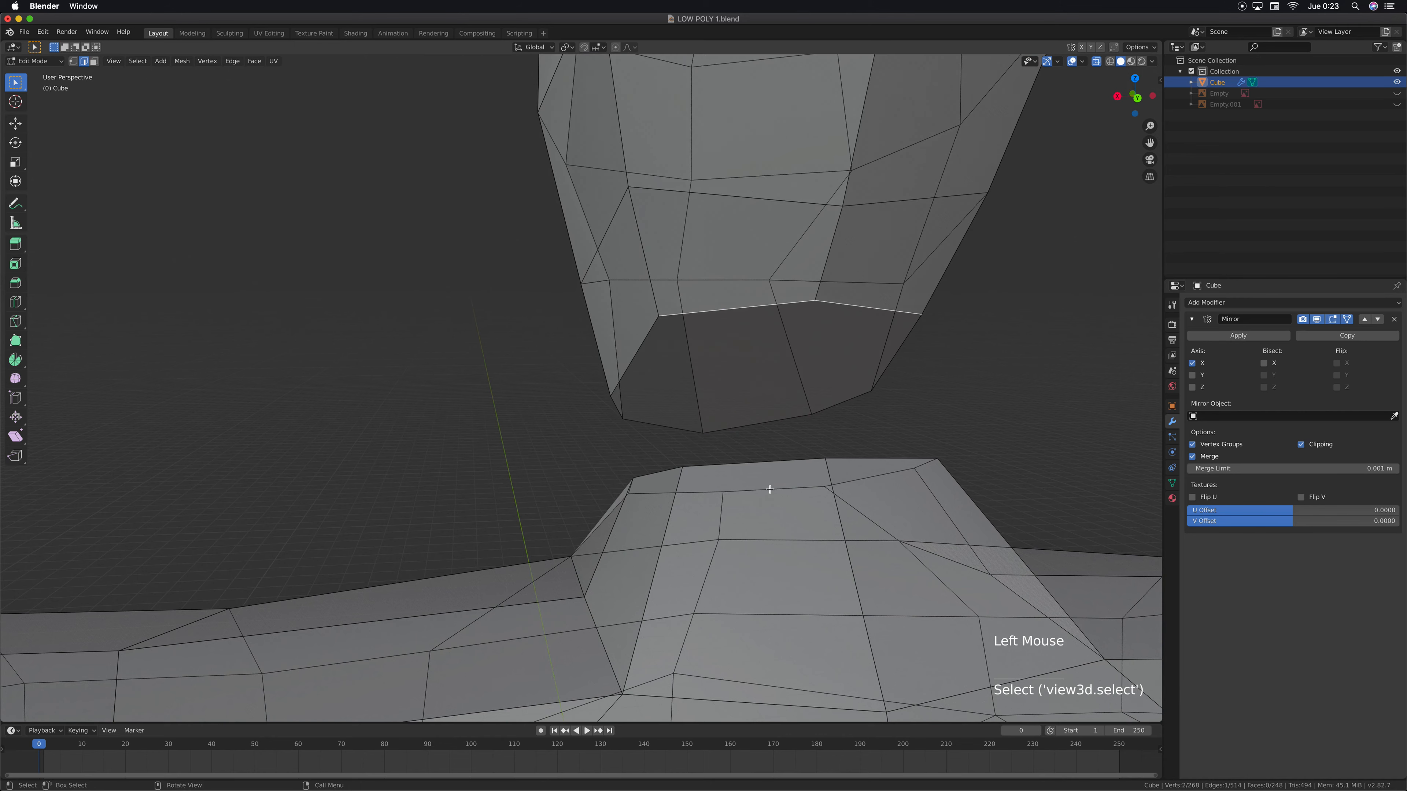
middle_click_drag(803, 507, 781, 388)
left_click(1097, 63)
left_click(781, 533, "shift")
key("f")
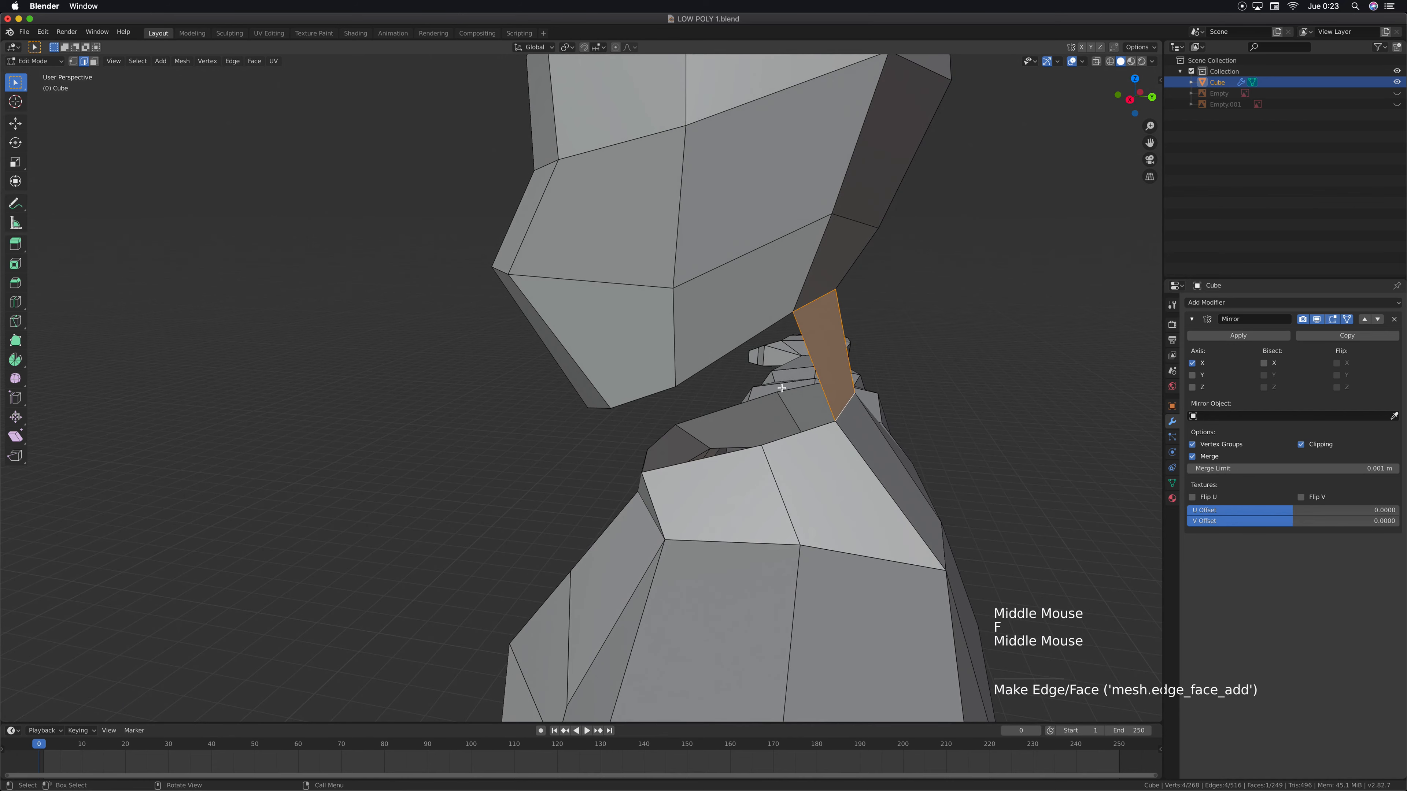
Fill the two side faces joining the head's underside rim edges to the neck's side rim edges
left_click(755, 340)
left_click(787, 439, "shift")
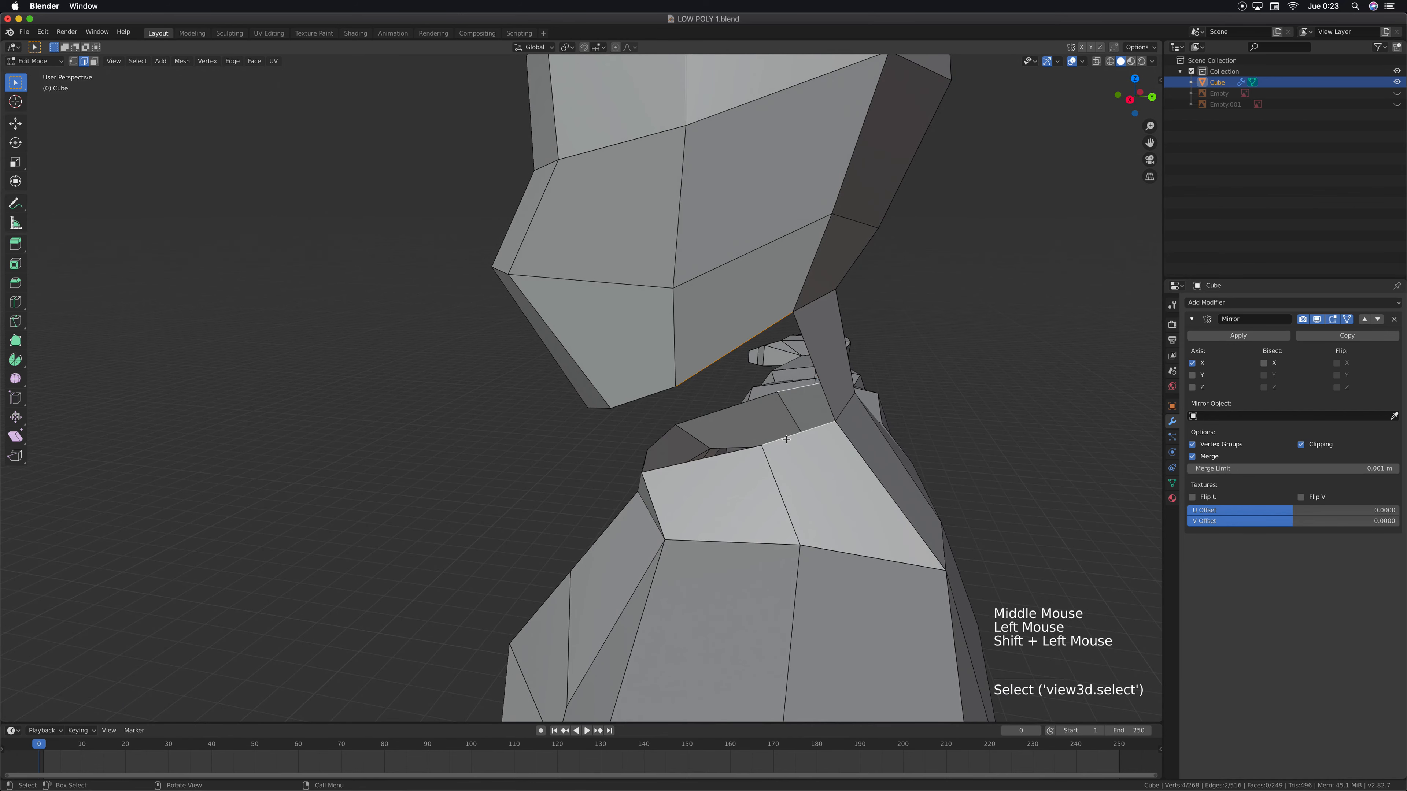
key("f")
middle_click_drag(786, 439, 661, 399)
left_click(631, 400)
left_click(675, 469, "shift")
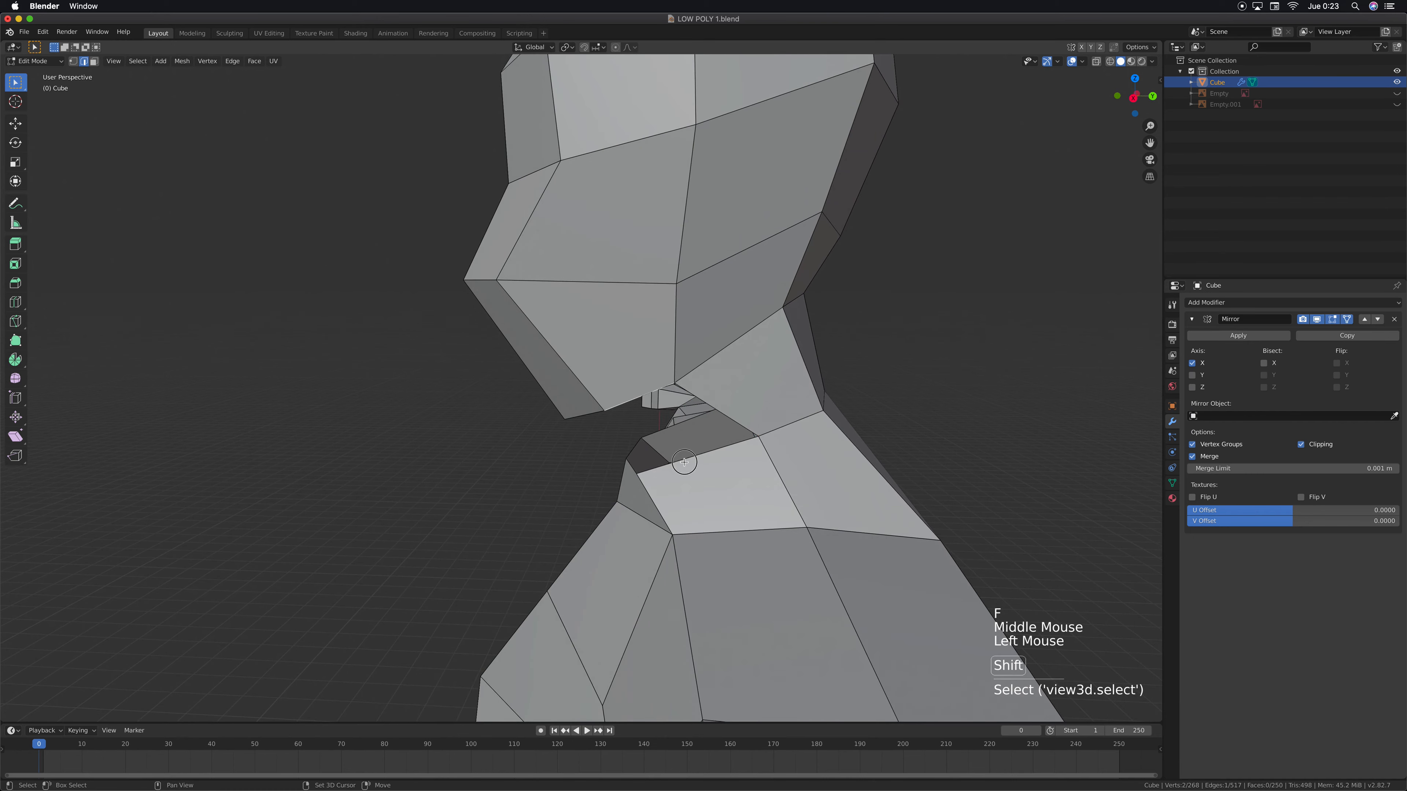
key("f")
Fill the front face between the chin's lower edge and the front edge of the neck rim
middle_click_drag(675, 469, 604, 512)
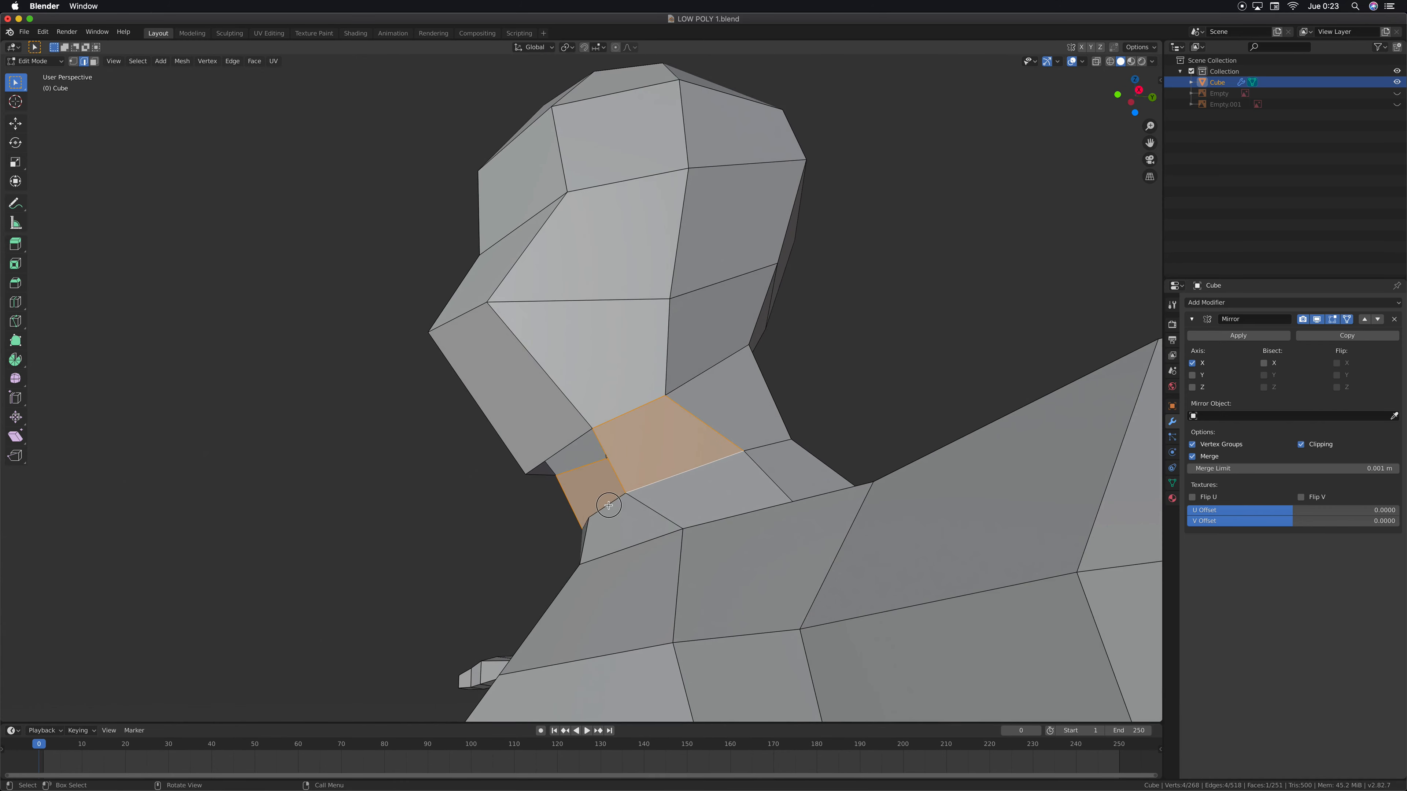
left_click(607, 505)
left_click(568, 449, "shift")
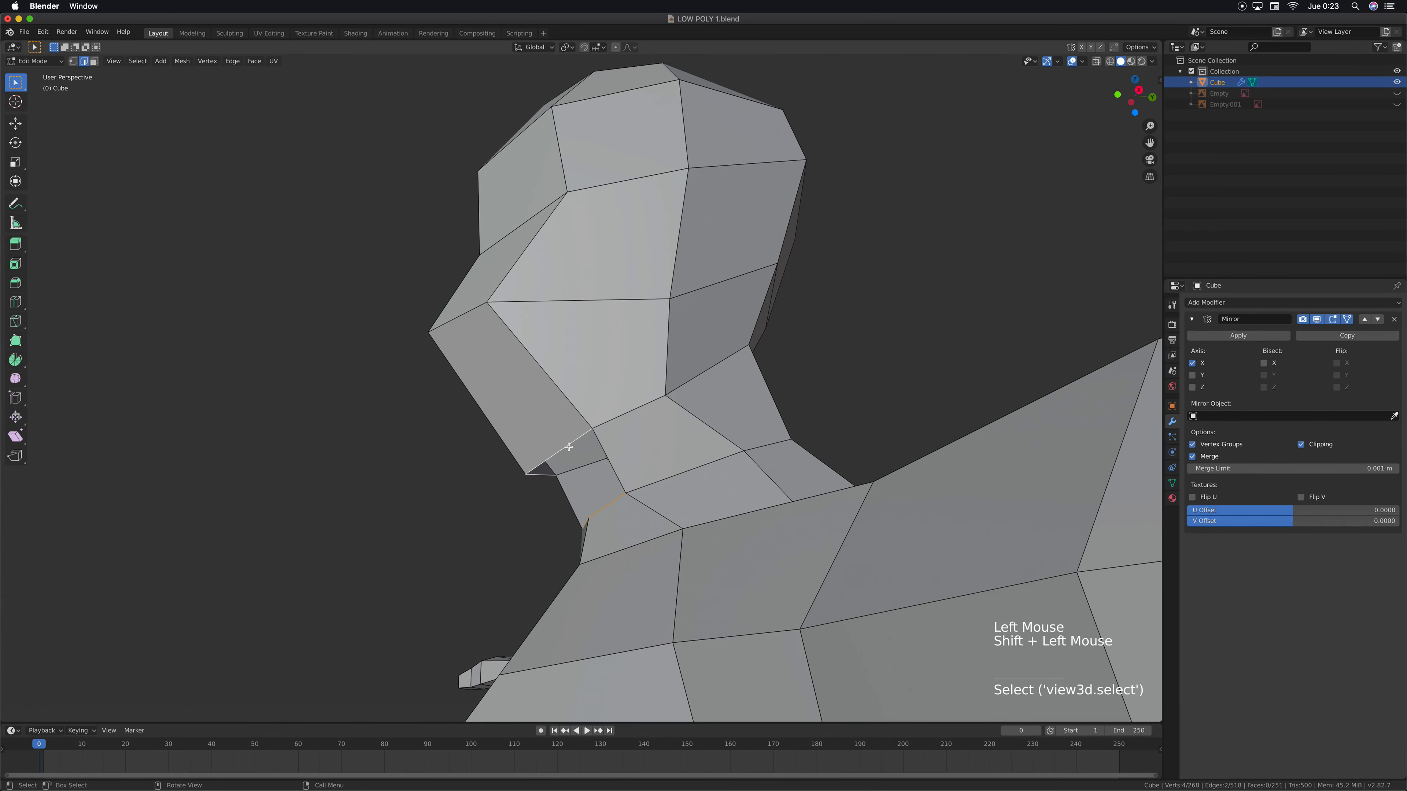
key("f")
Turn on X-ray in the right side view and unhide the Empty.001 reference image
middle_click_drag(638, 459, 740, 507)
middle_click_drag(620, 518, 550, 518)
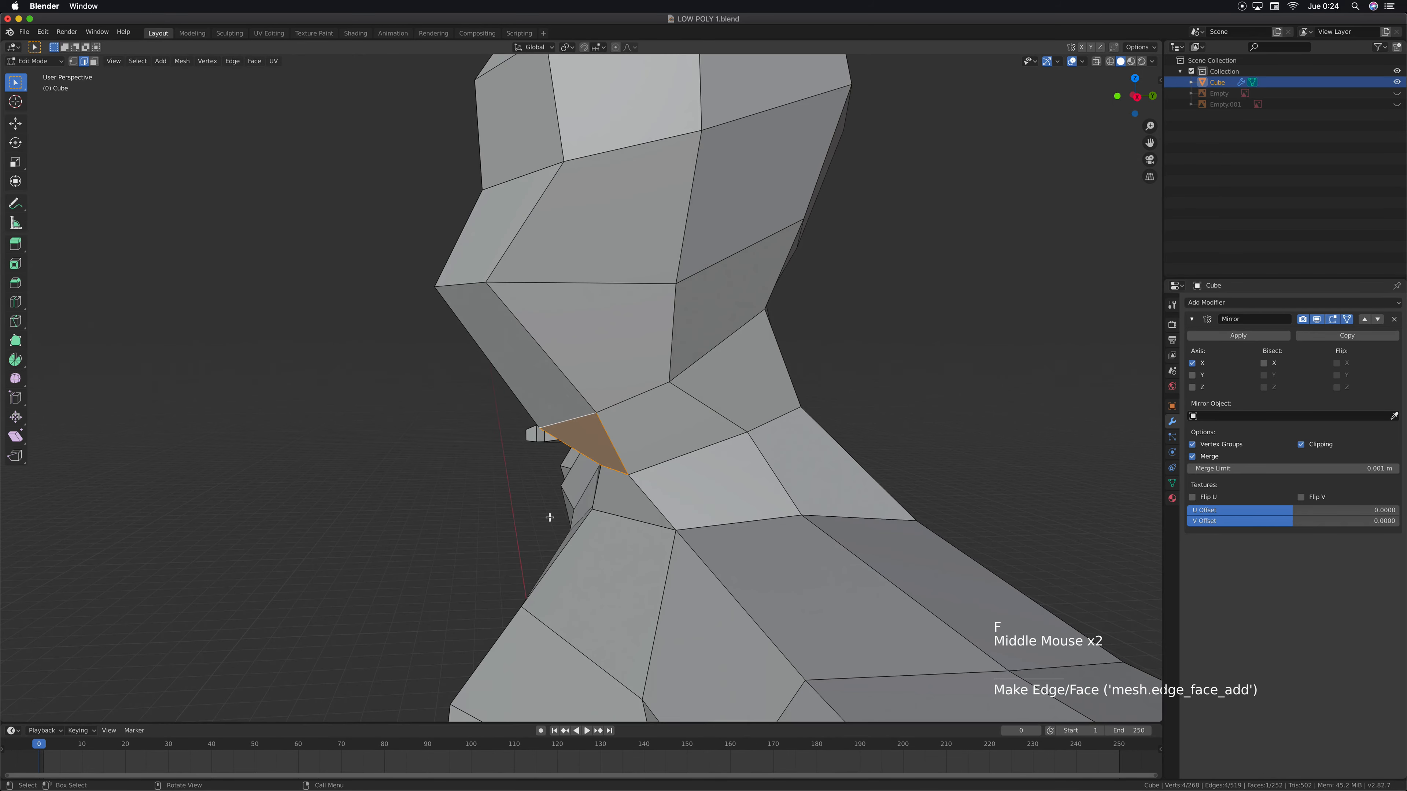
scroll(615, 472, "down", 2)
middle_click_drag(665, 418, 687, 447)
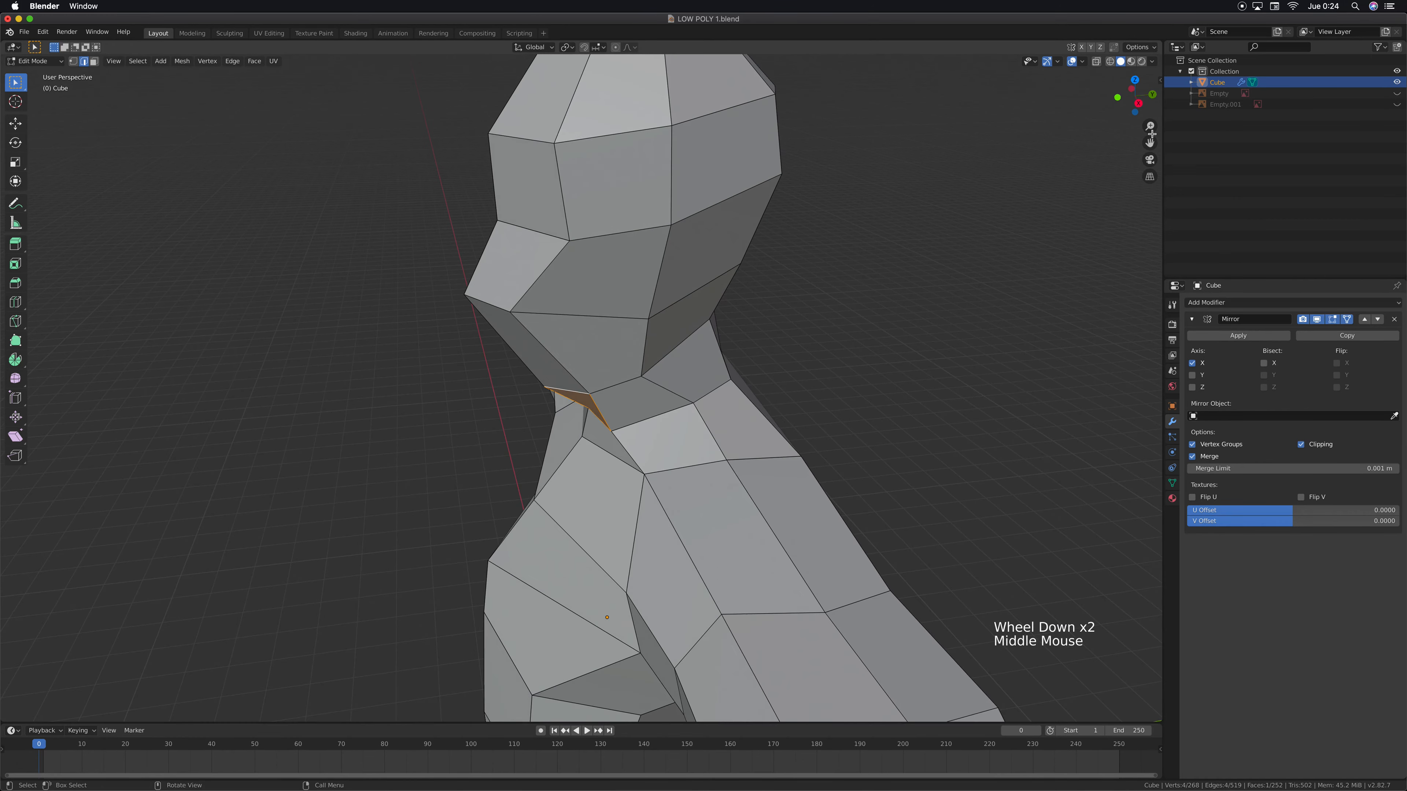
left_click(1096, 62)
middle_click_drag(591, 363, 619, 335)
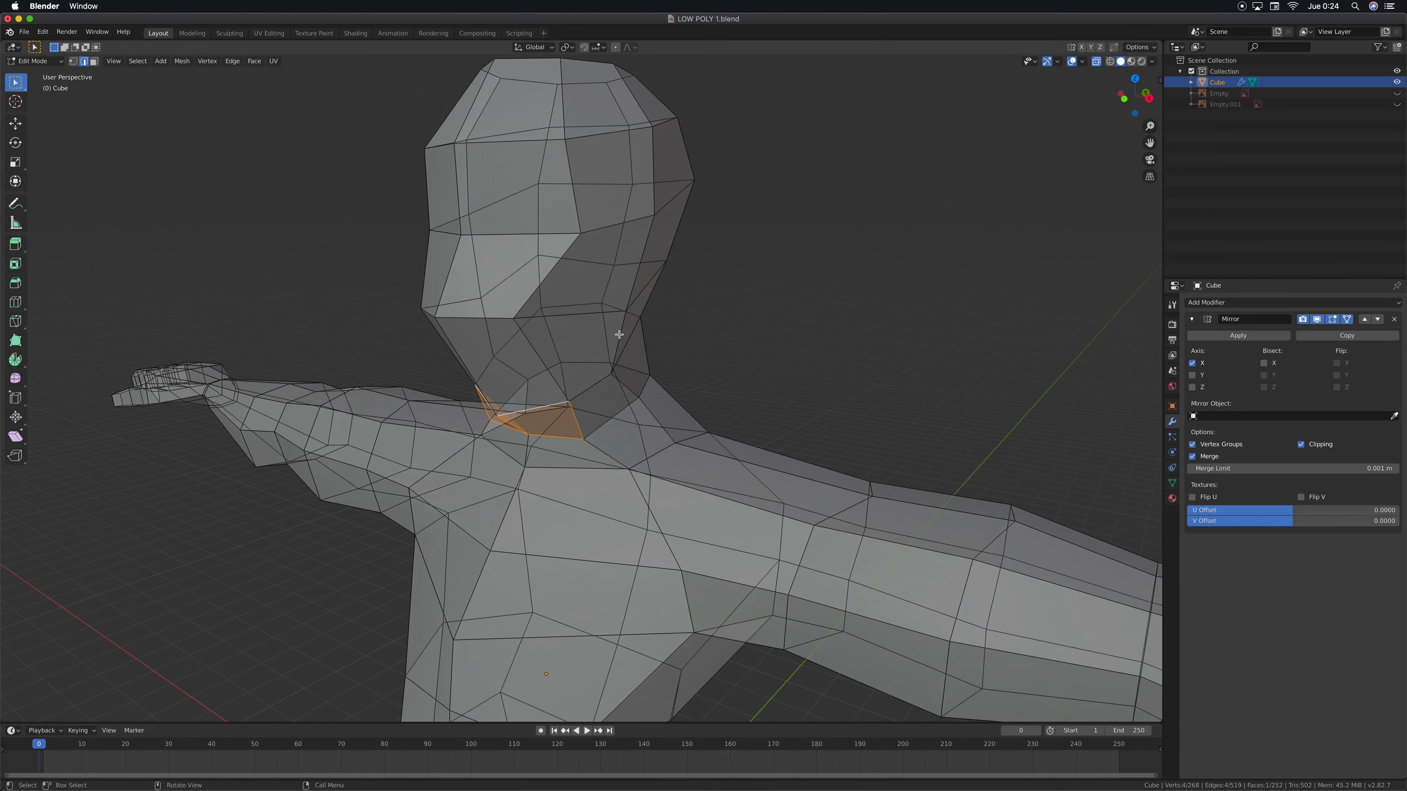
key("KP_3")
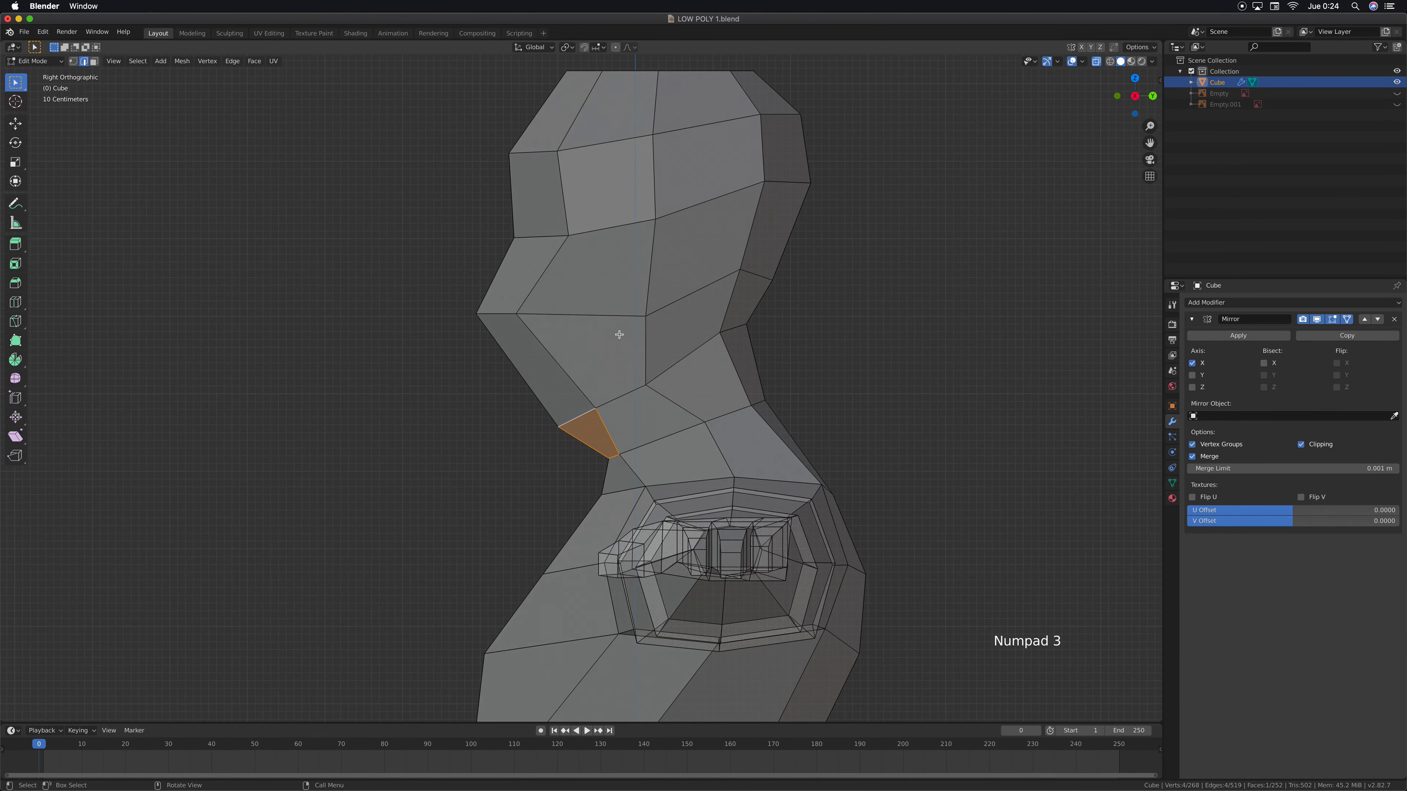
left_click(1397, 104)
Move the chin's lower edge vertices down and forward to meet the jaw outline of the reference
scroll(732, 327, "down", 2)
middle_click_drag(725, 390, 726, 408, "shift")
scroll(716, 394, "up", 2)
key("1")
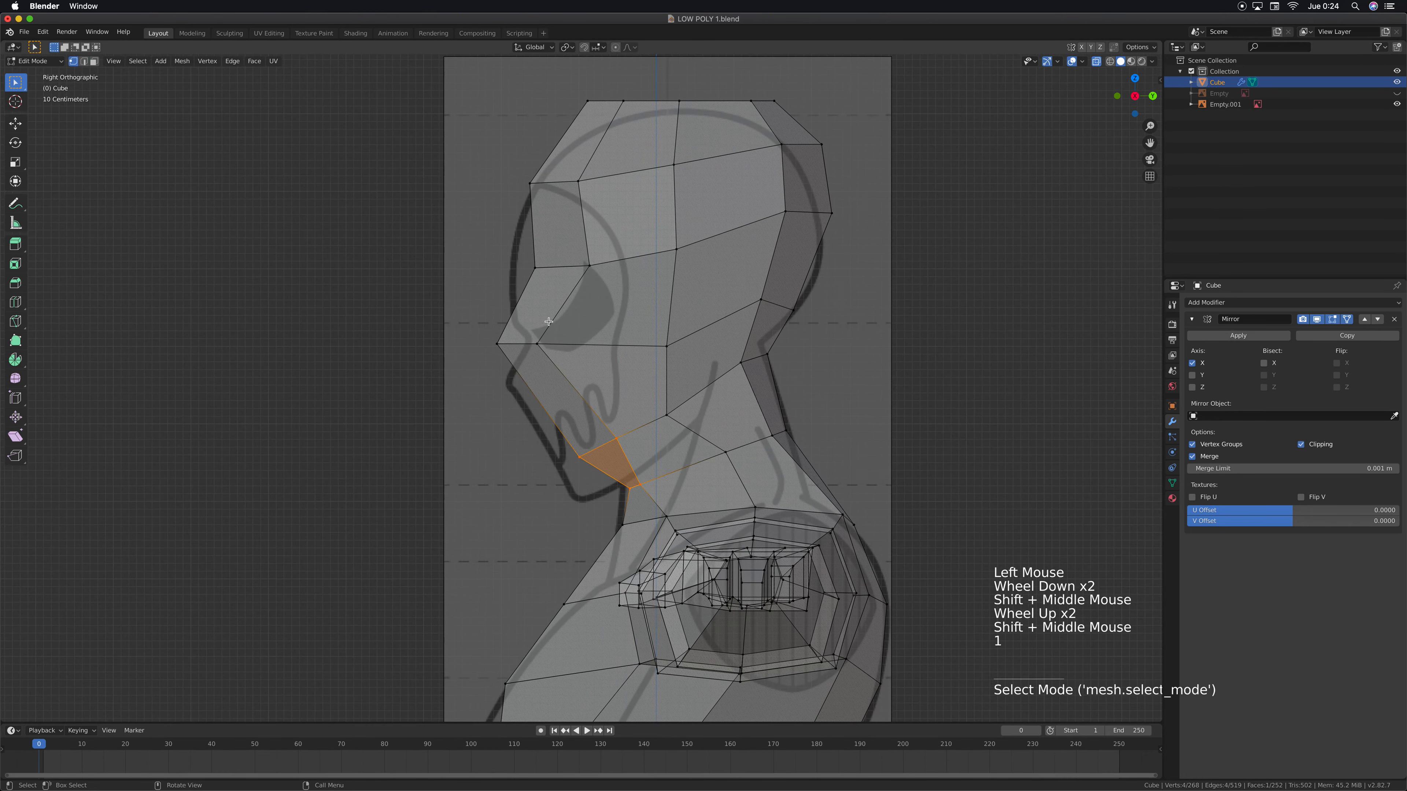
left_click_drag(543, 422, 633, 460)
key("g")
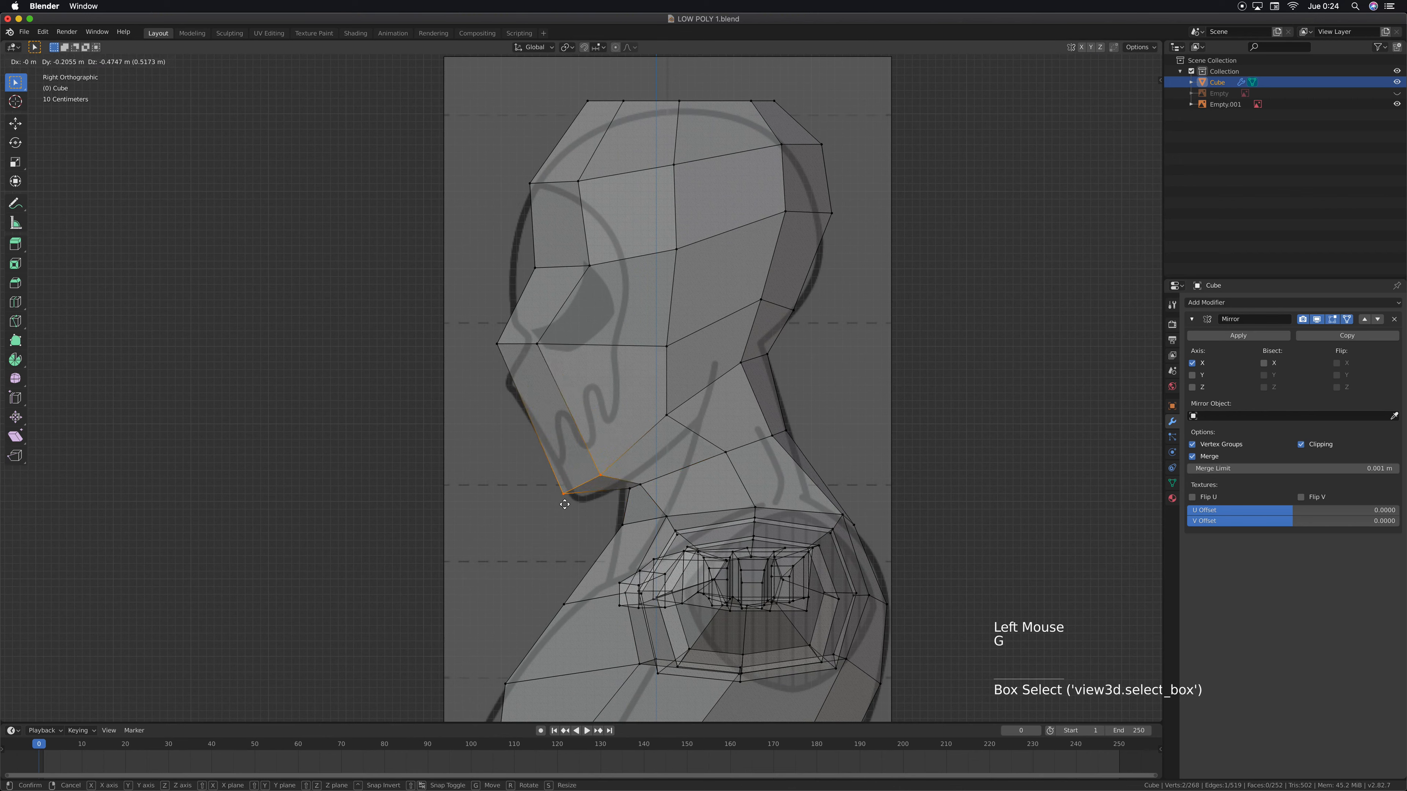
left_click(573, 509)
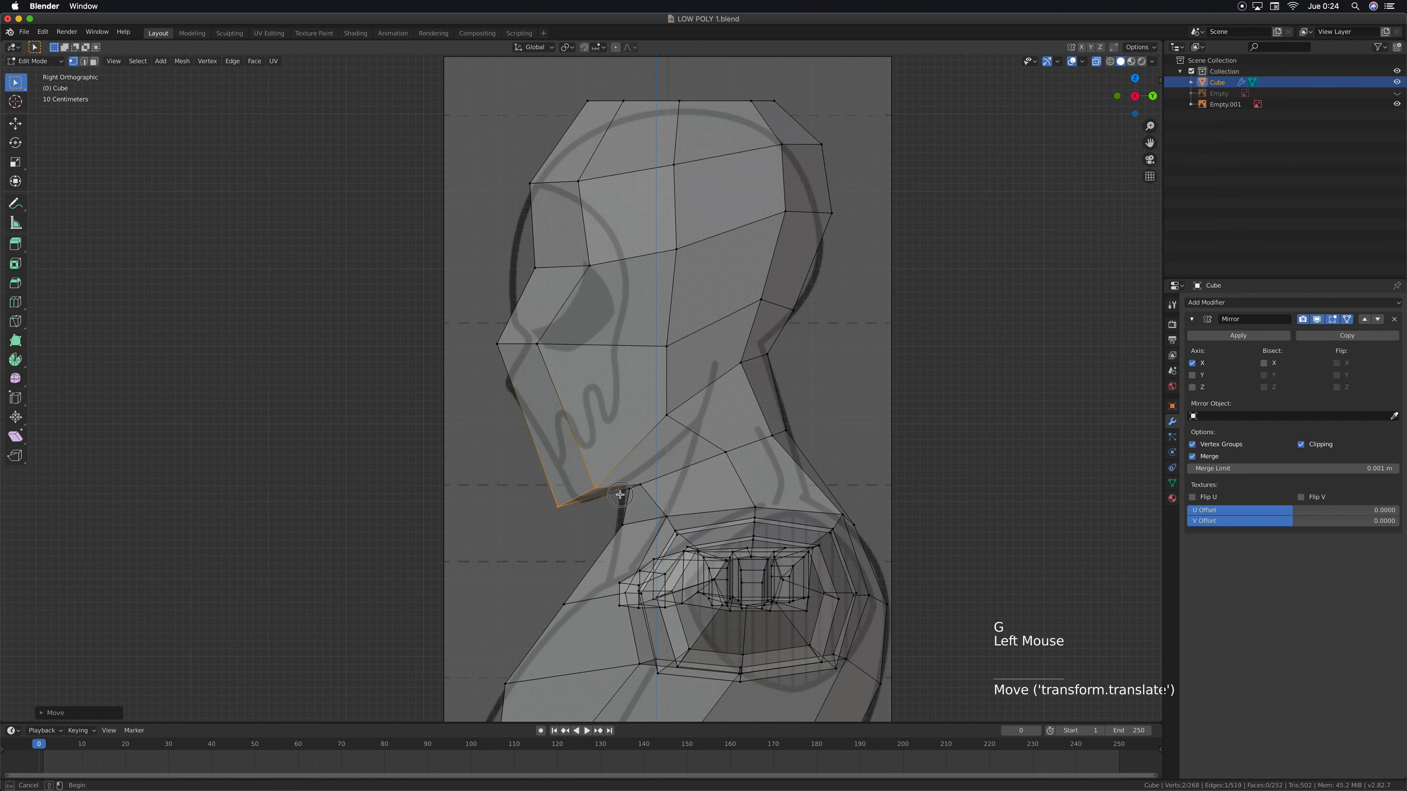
Raise the front throat vertices slightly along Z and shift them backward along Y under the jaw
left_click_drag(618, 500, 618, 500)
key("g")
key("z")
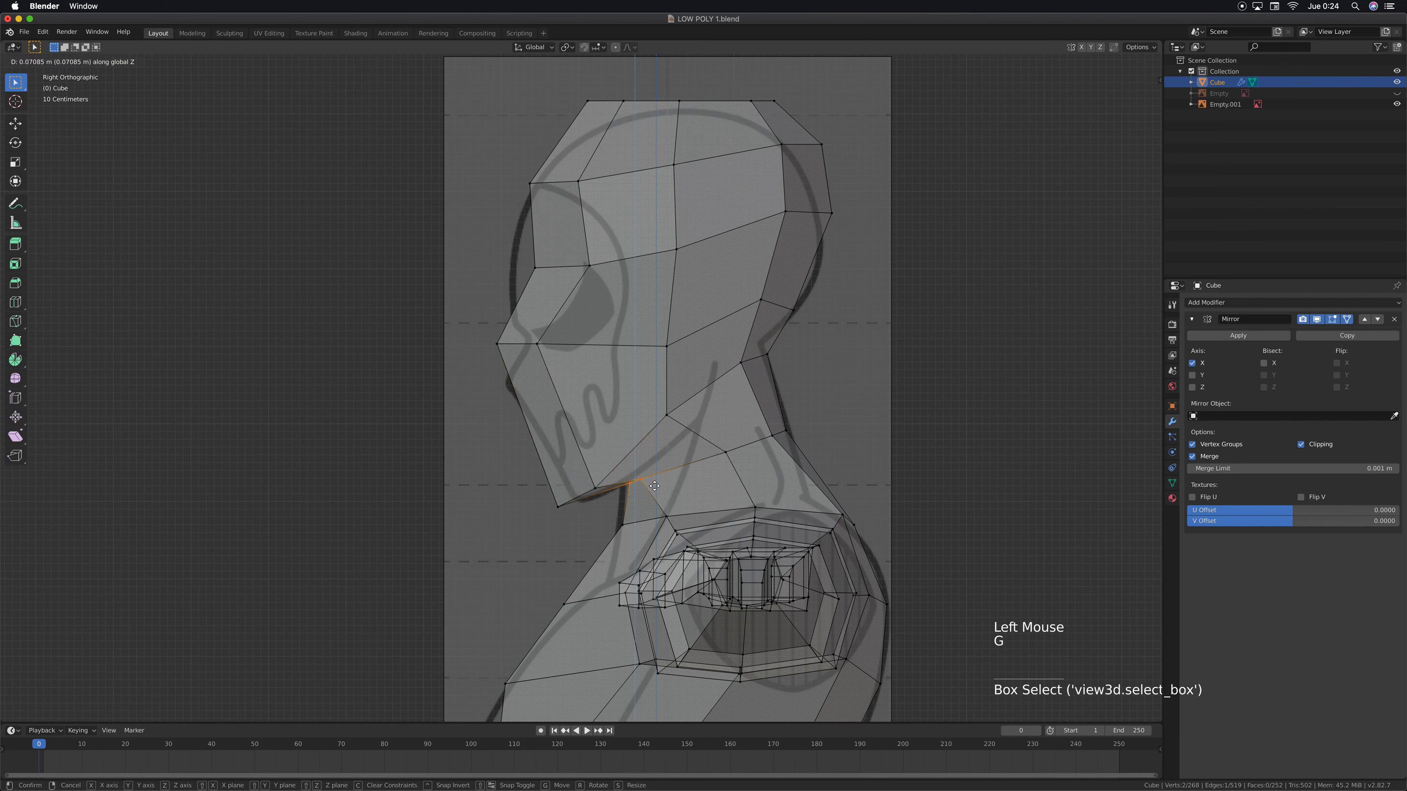
left_click(654, 481)
key("g")
key("y")
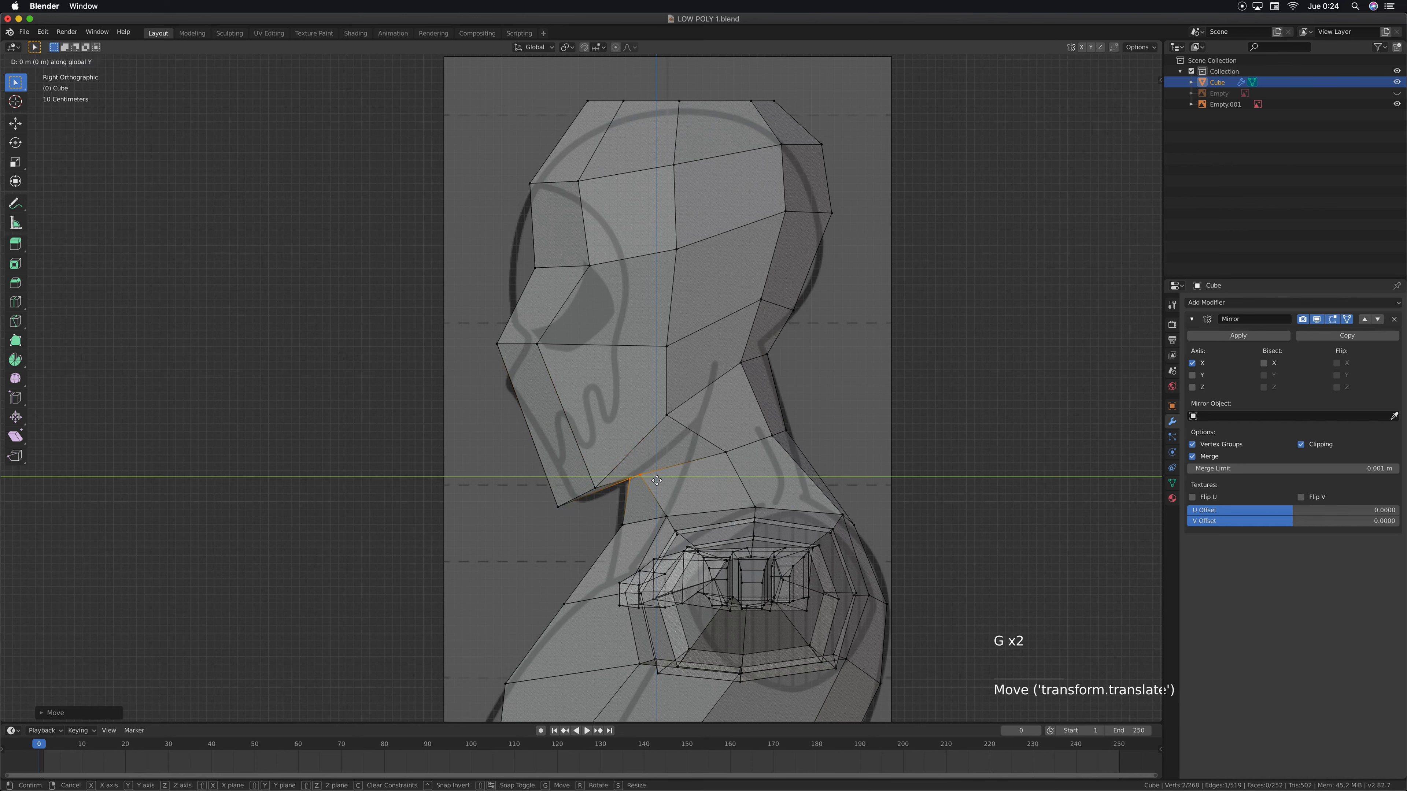
left_click(706, 465)
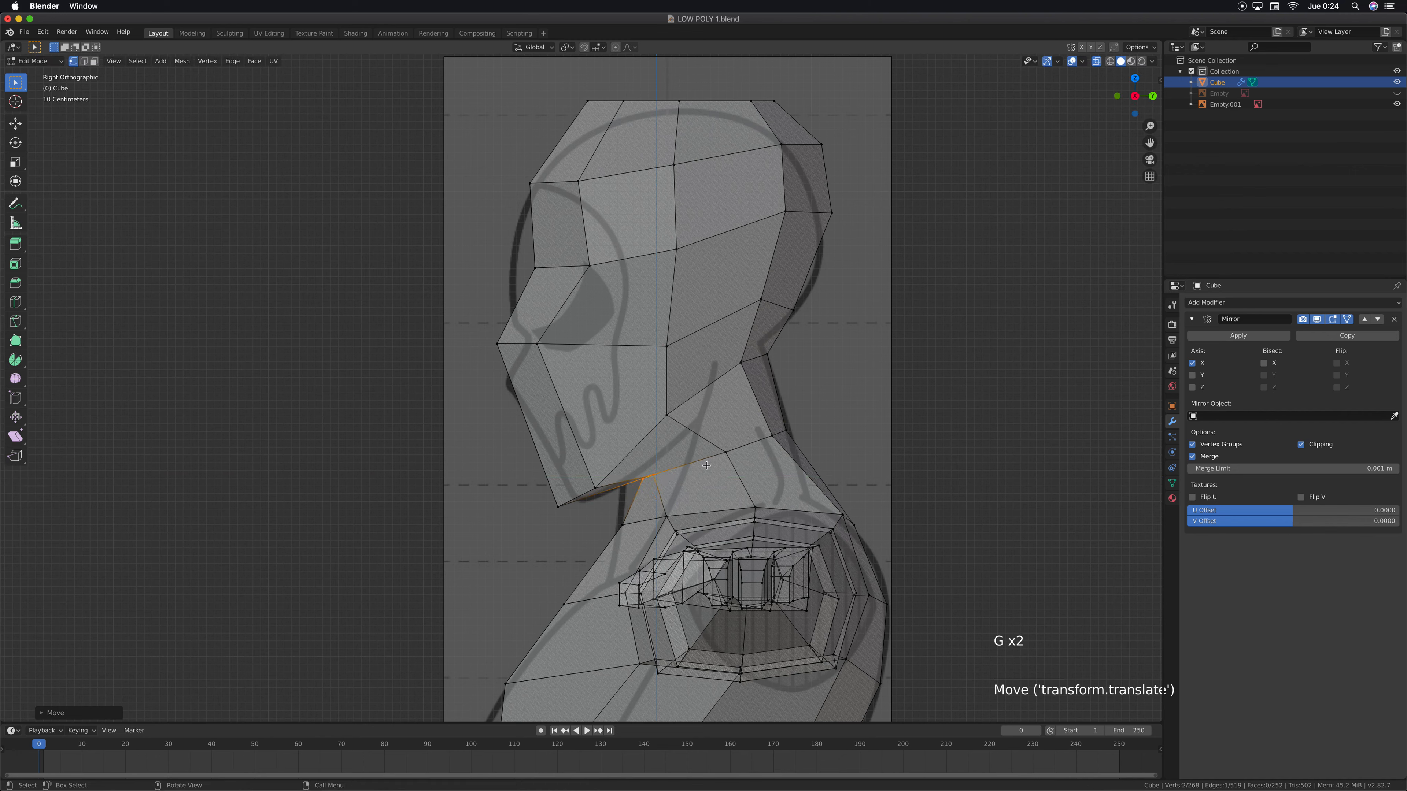
Rotate the rear neck rim vertices and move them about 0.13 m forward and 0.22 m up
left_click_drag(830, 419, 720, 464)
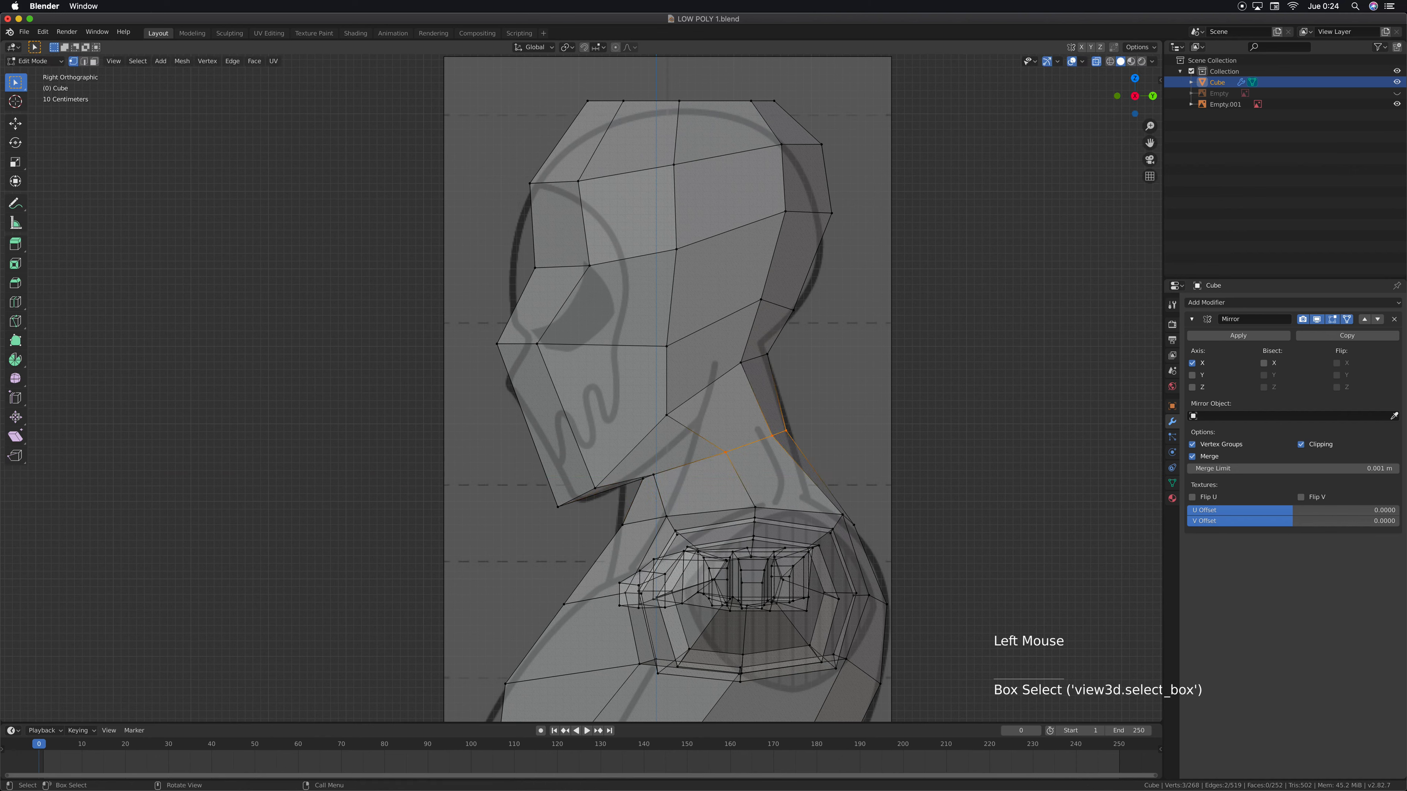
key("r")
left_click(822, 396)
key("g")
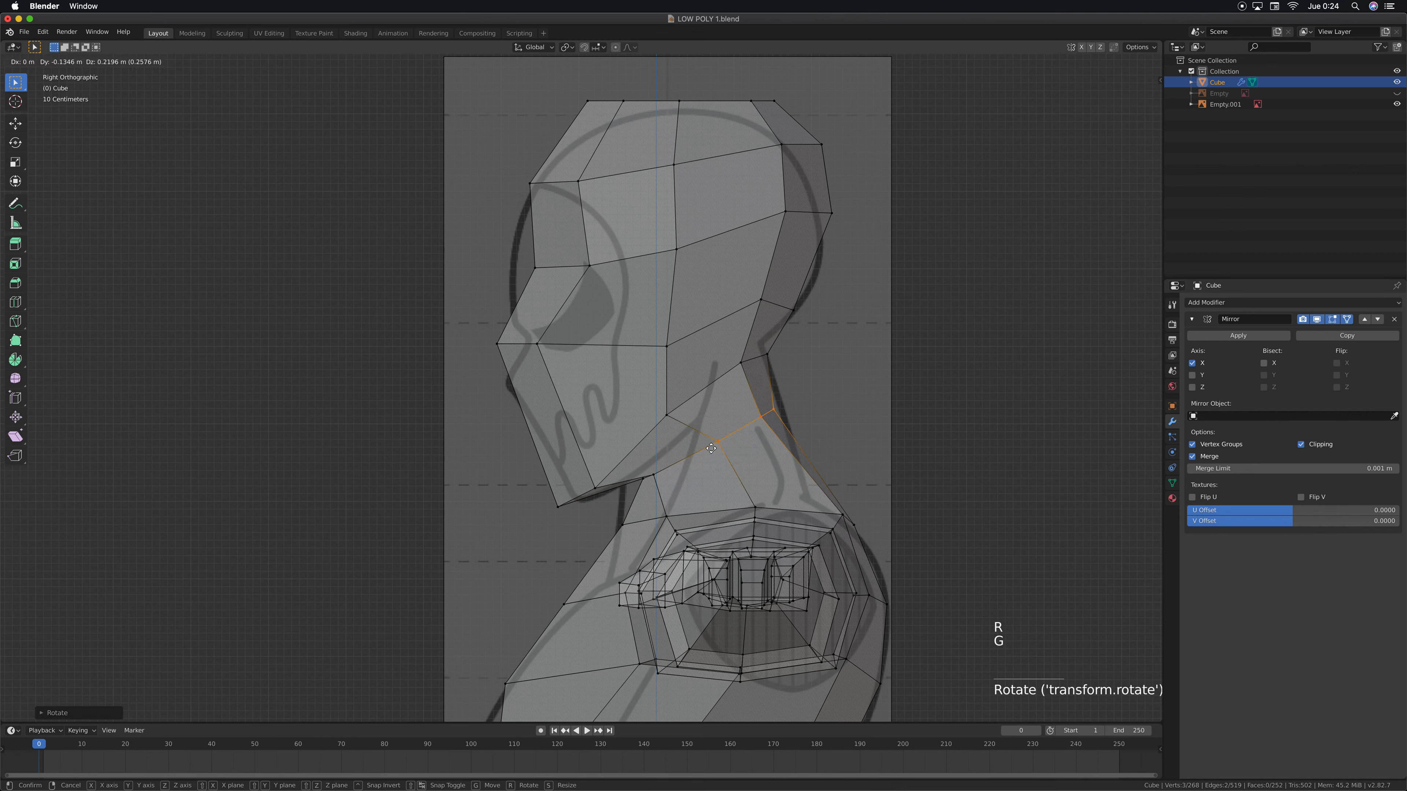
left_click(711, 447)
Move the rear centre neck vertex about 0.11 m backward and 0.04 m up onto the reference outline
mouse_move(789, 398)
left_mouse_down()
mouse_move(758, 424)
mouse_move(771, 416)
left_mouse_up()
key("g")
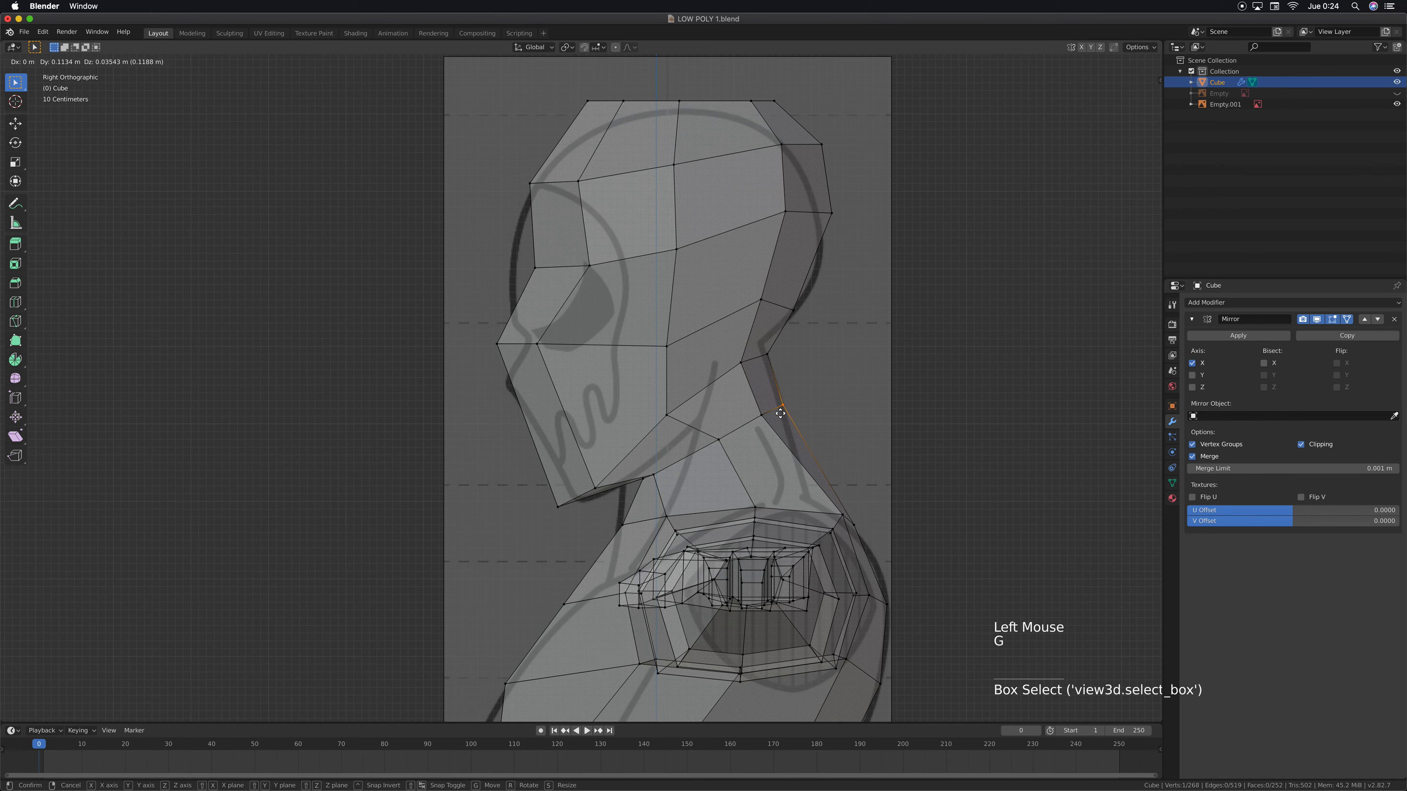
left_click(780, 413)
Move the skull base vertices about 0.13 m down and 0.04 m backward, and the back-of-head row above about 0.42 m down and 0.11 m forward
middle_click_drag(901, 362, 857, 385, "shift")
left_click_drag(802, 318, 728, 350)
key("g")
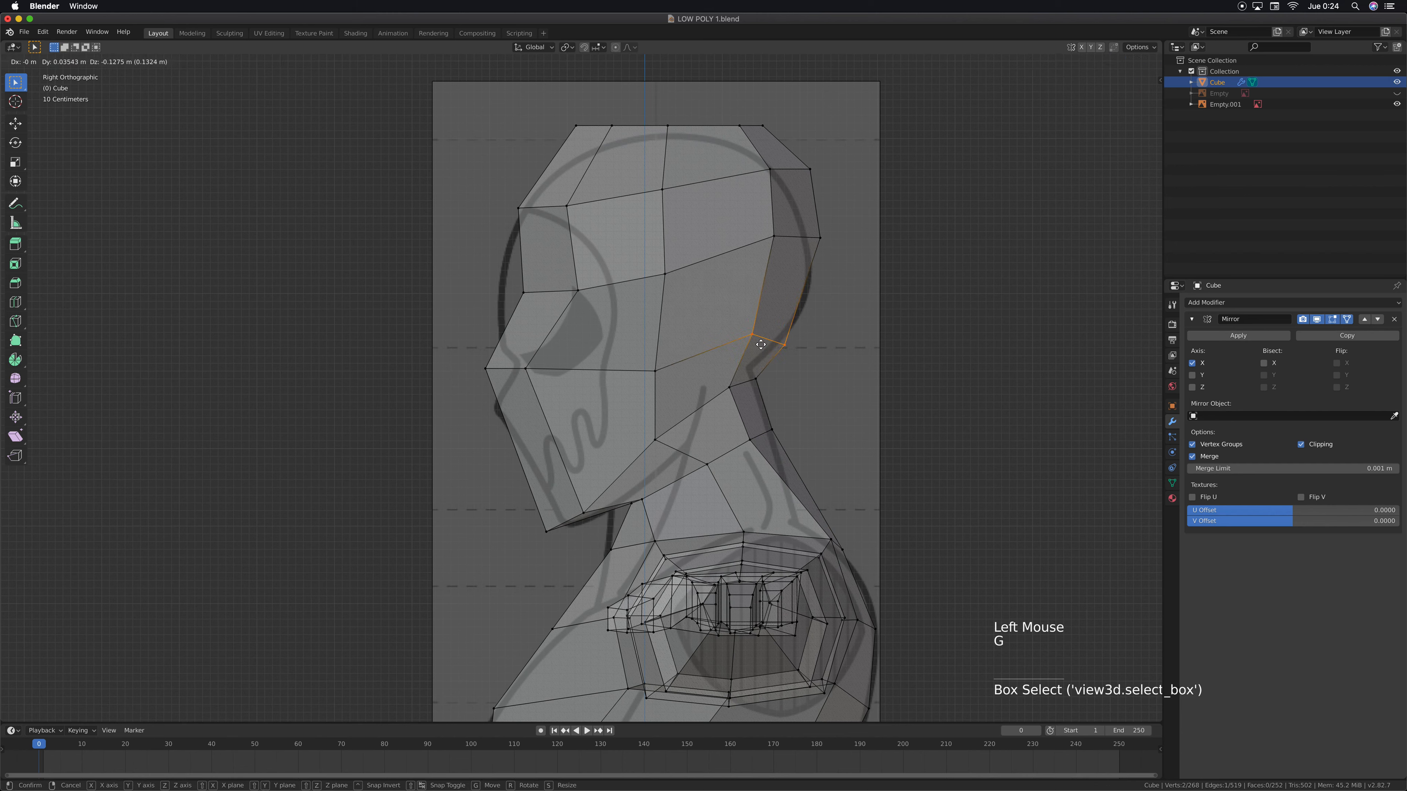
left_click(760, 344)
left_click_drag(839, 226, 759, 277)
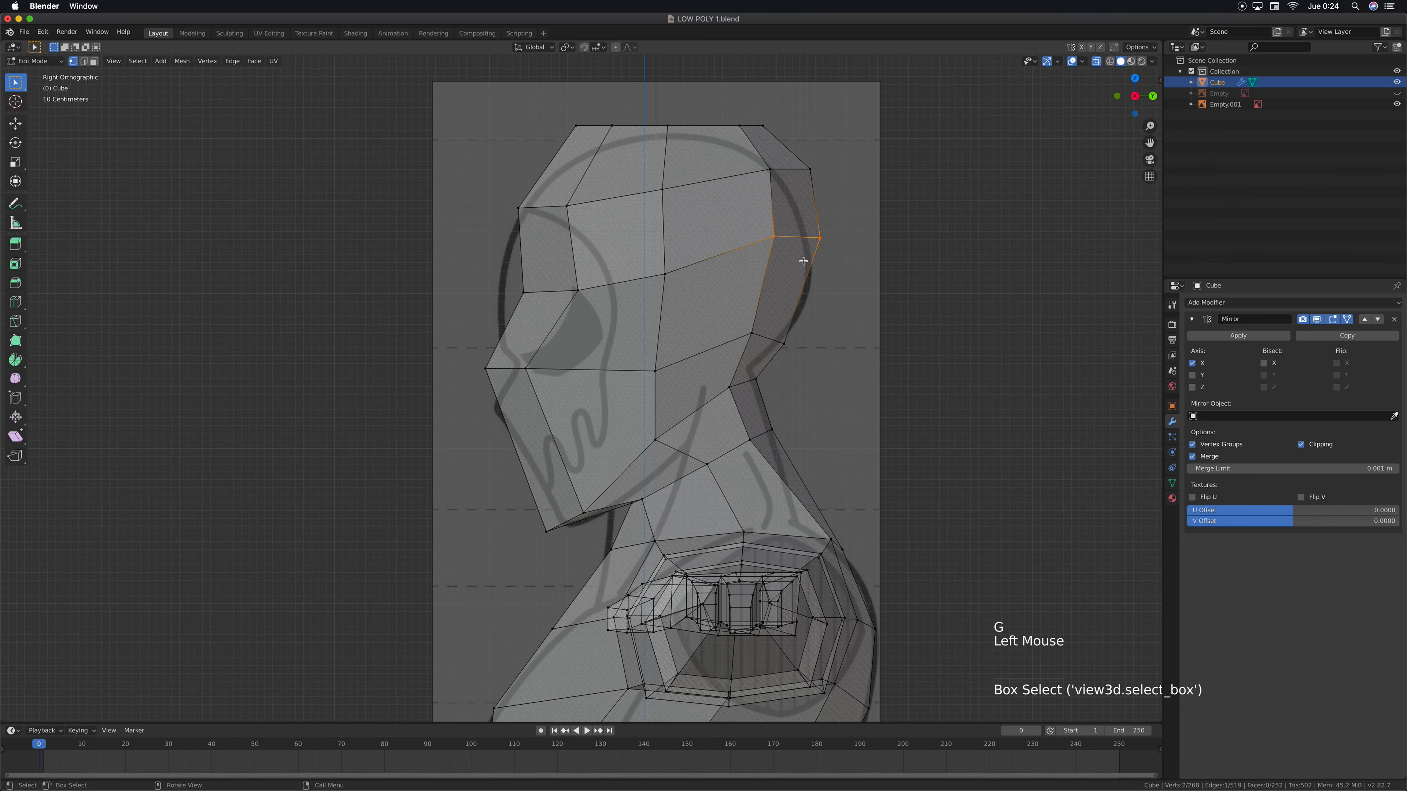
key("g")
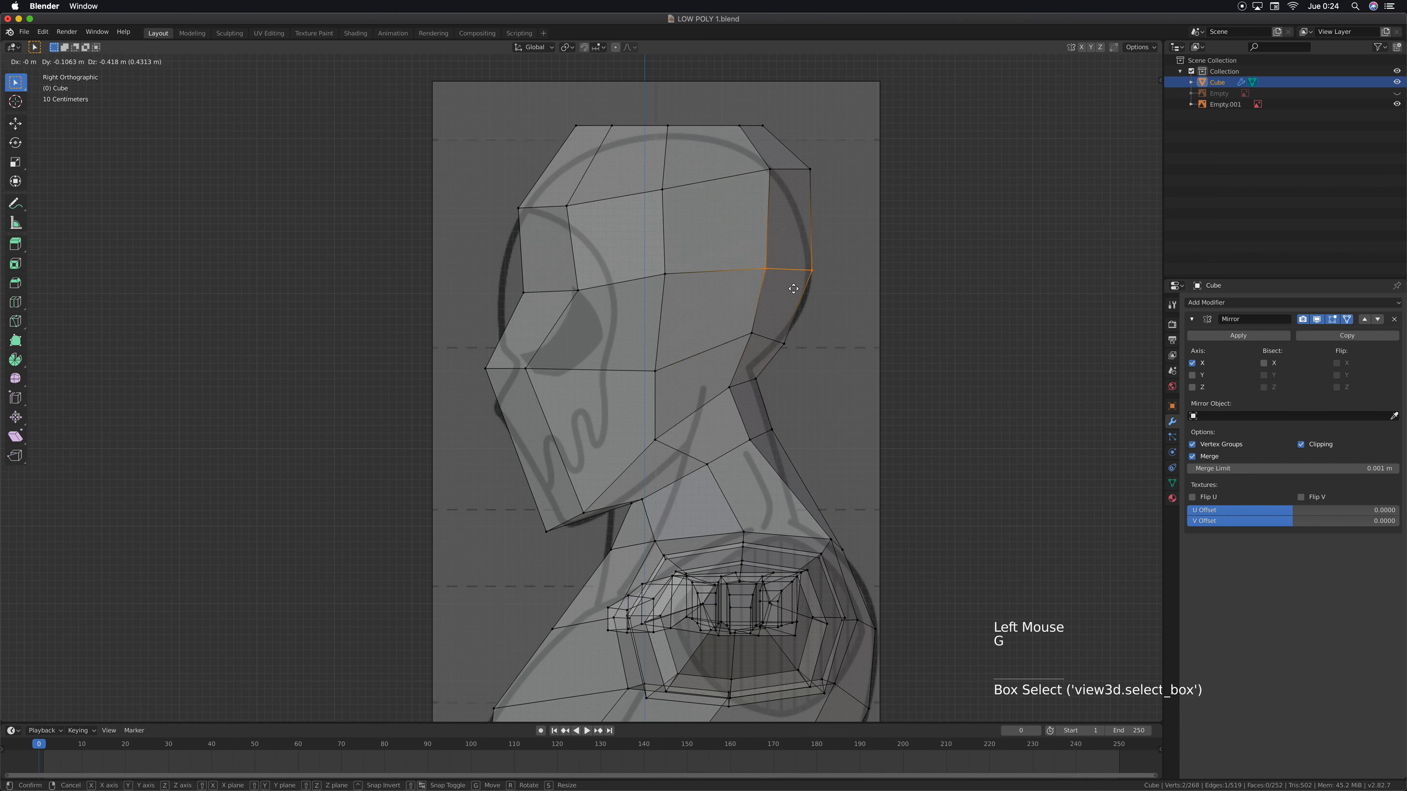
left_click(793, 289)
left_click_drag(461, 349, 673, 387)
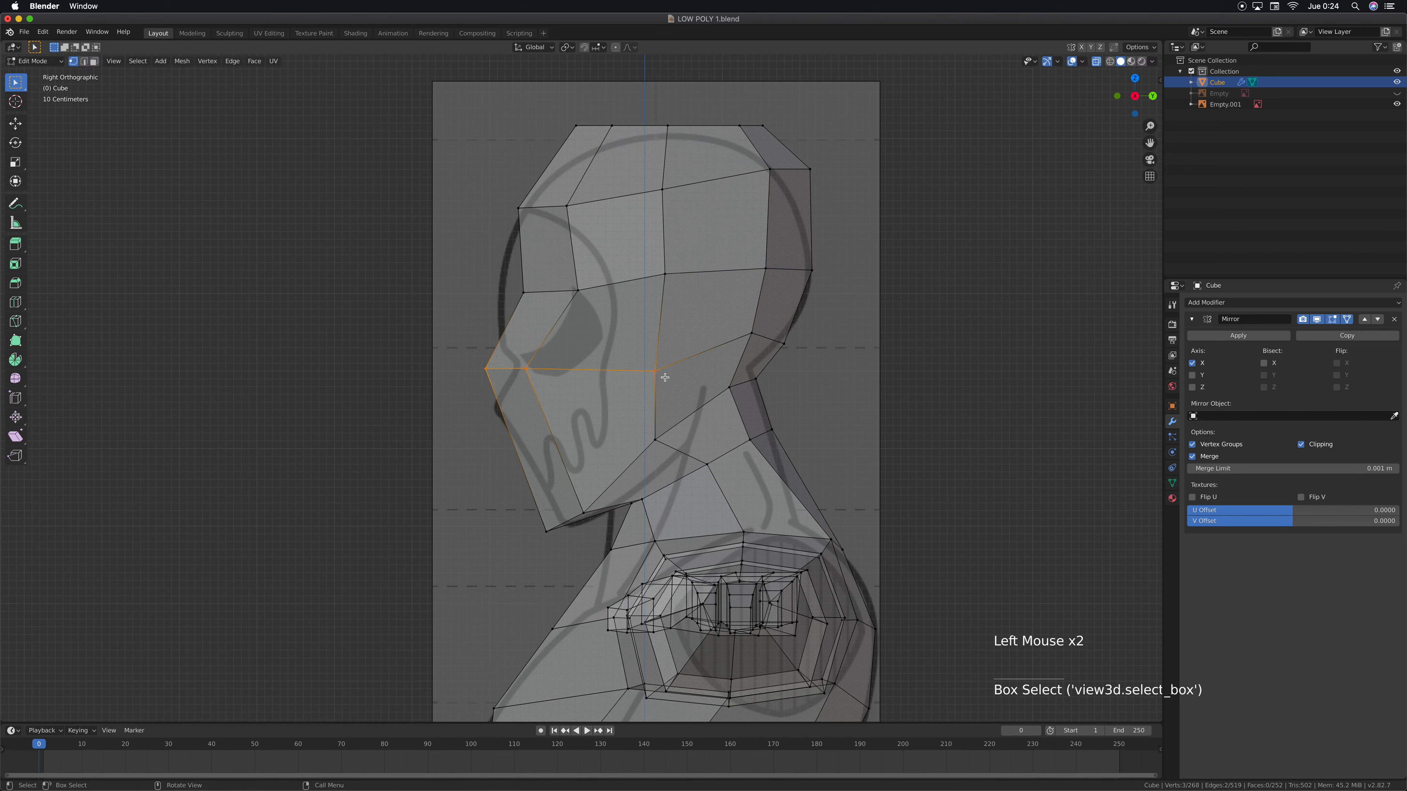
key("r")
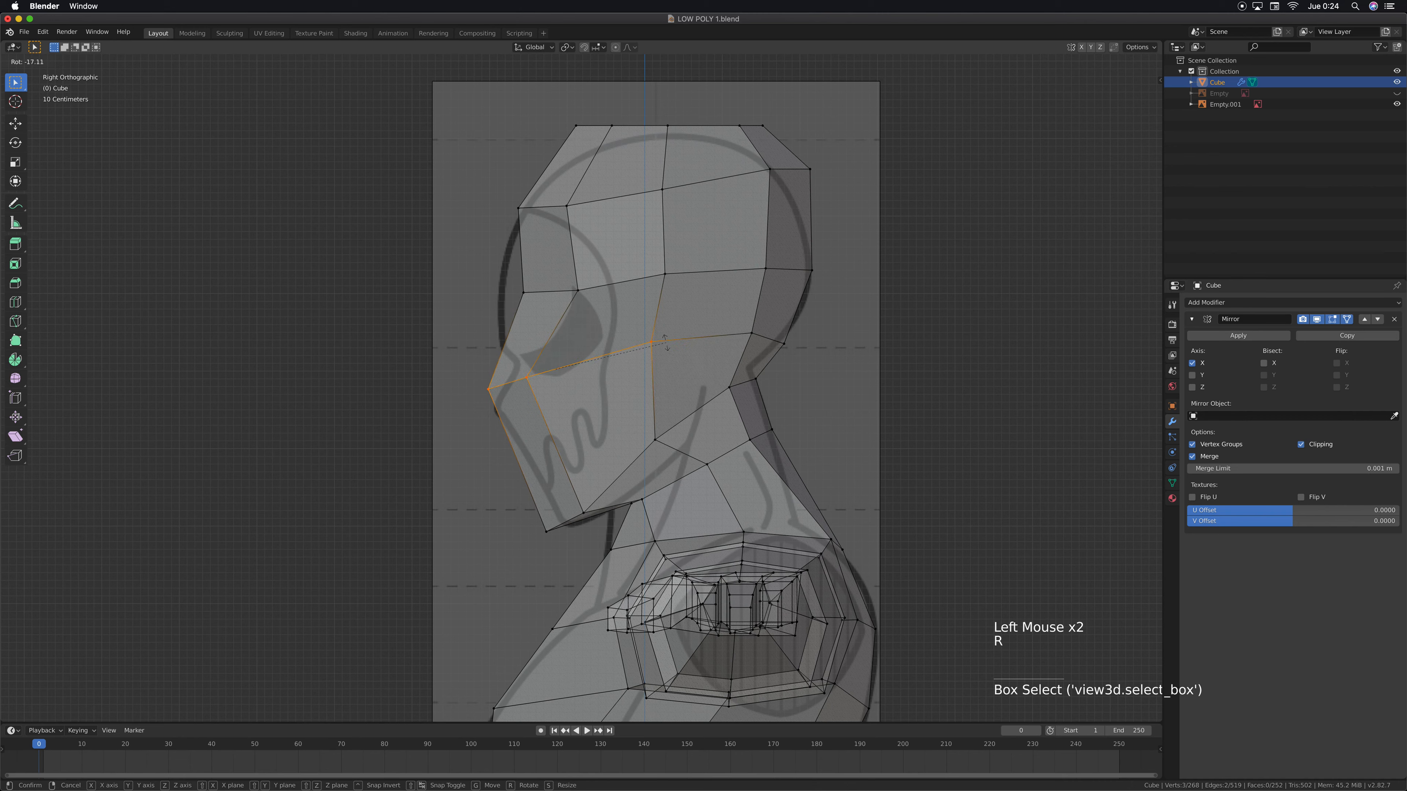
left_click(665, 339)
key("f")
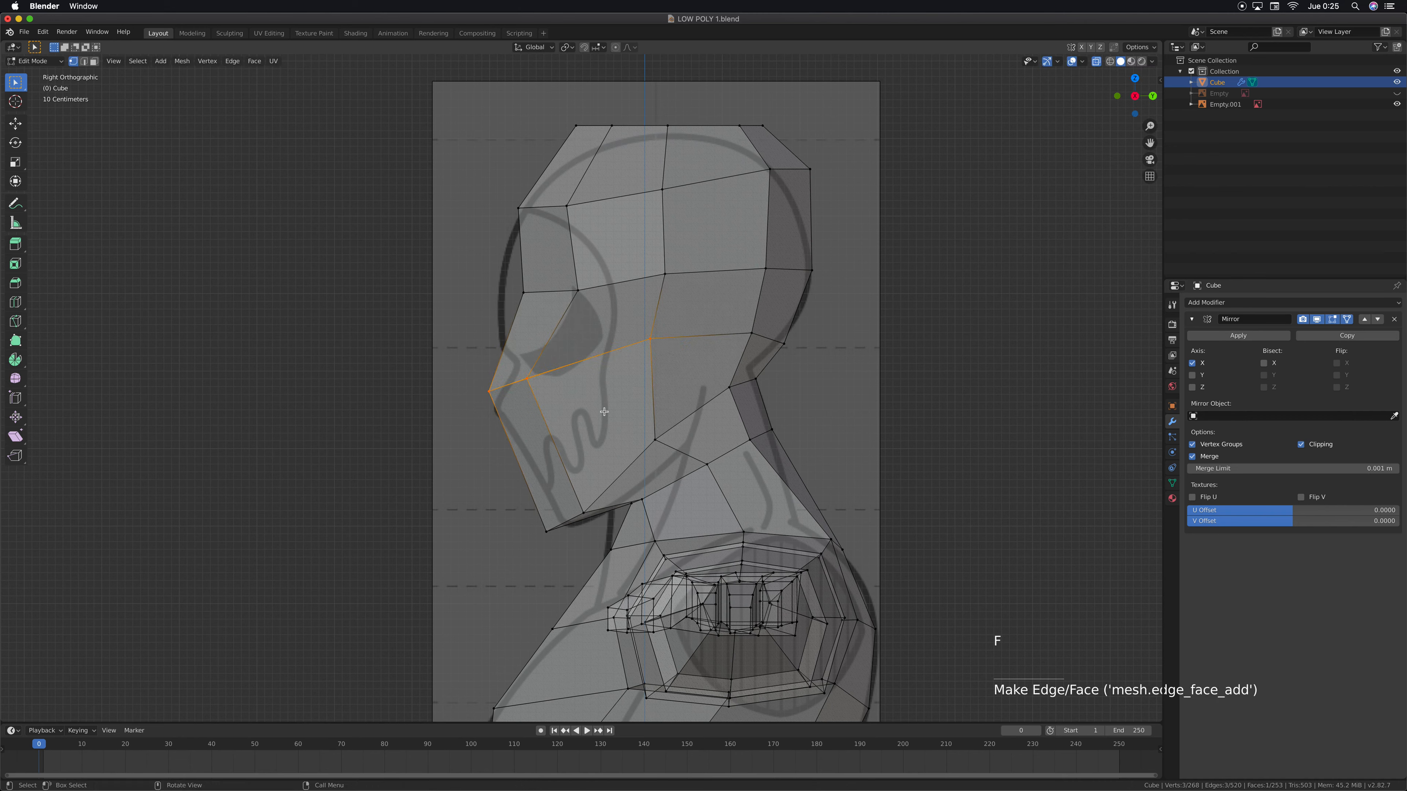
key("super+z")
key("super+z")
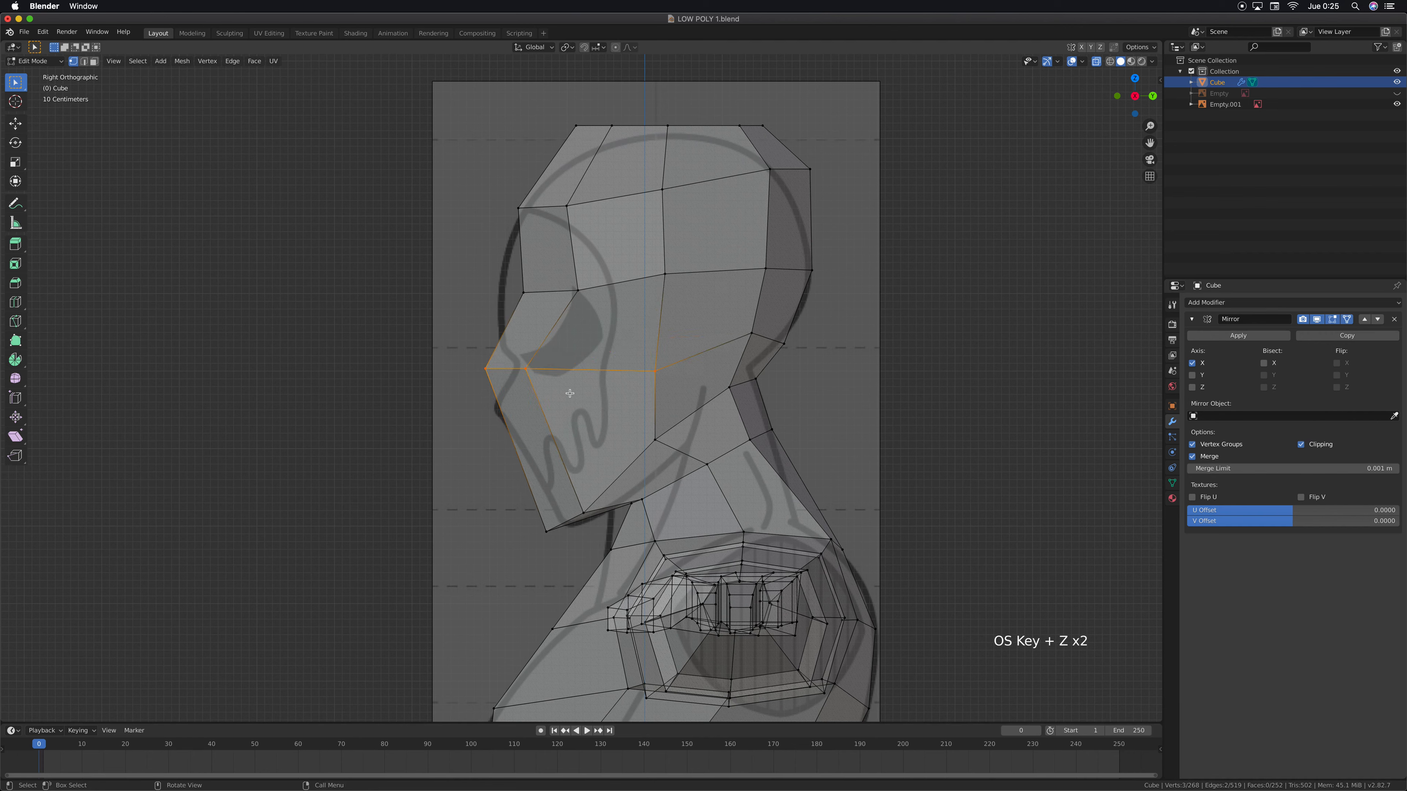
key("super+z")
Rotate the three nose-and-cheek row vertices about 12° and move them down toward the nose line of the reference
left_click(637, 384, "shift")
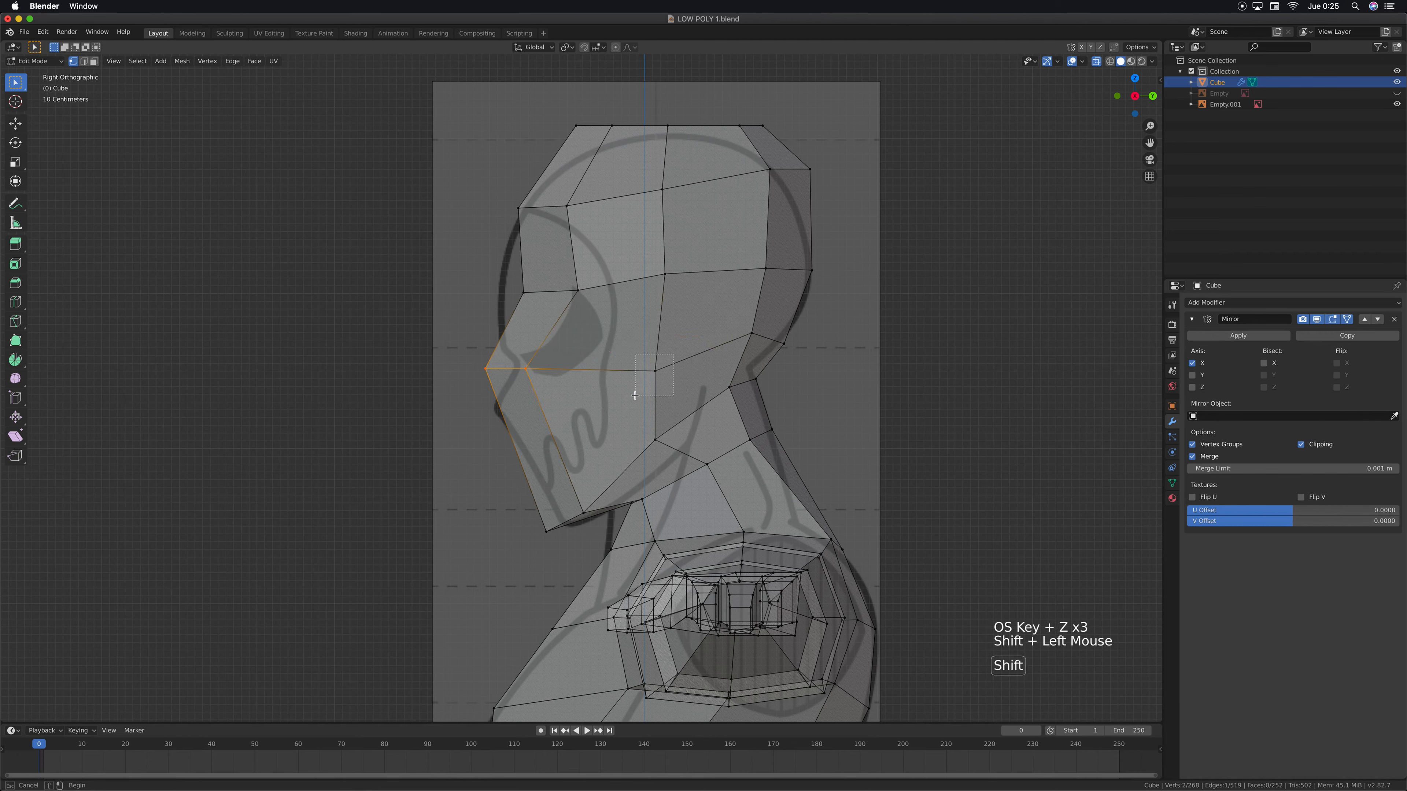
key("r")
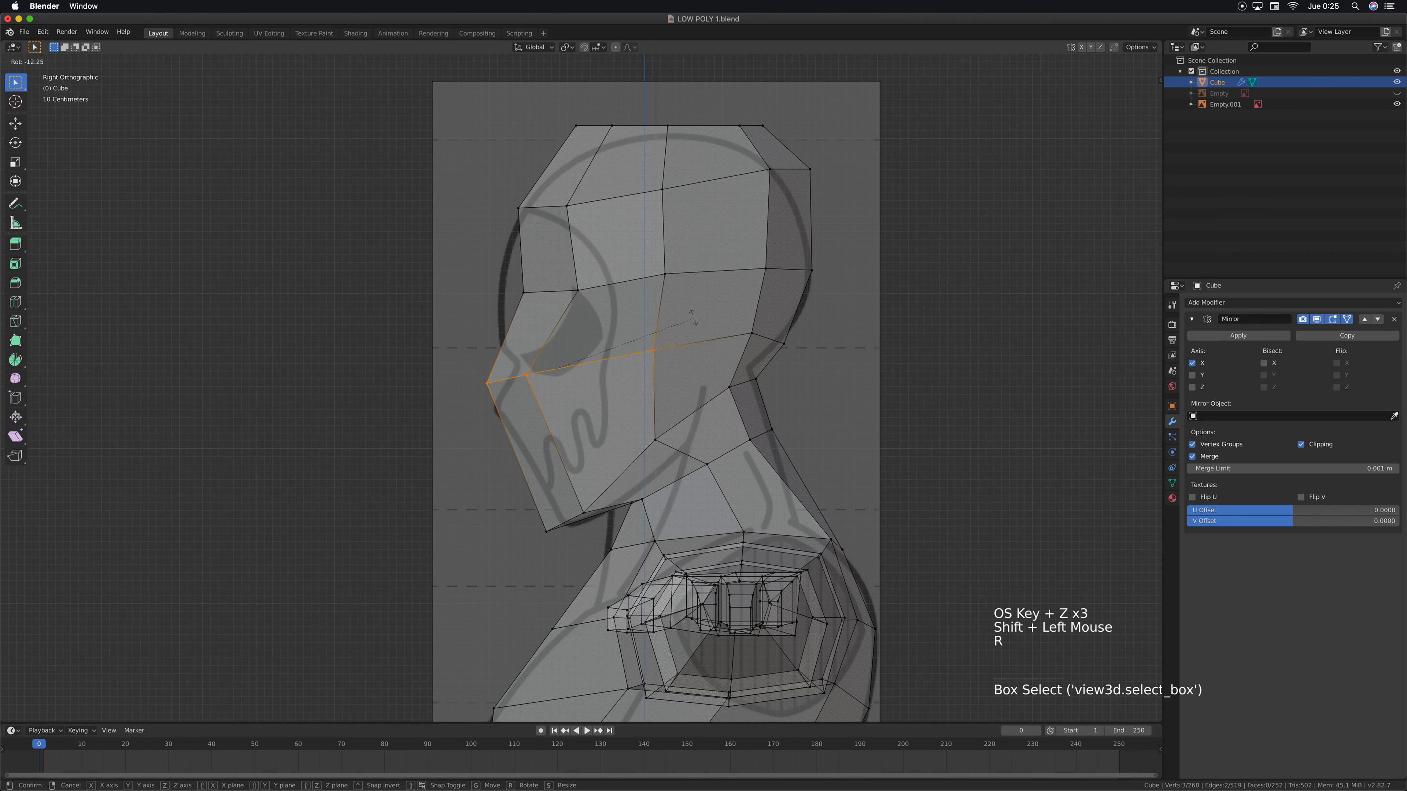
left_click(693, 314)
key("g")
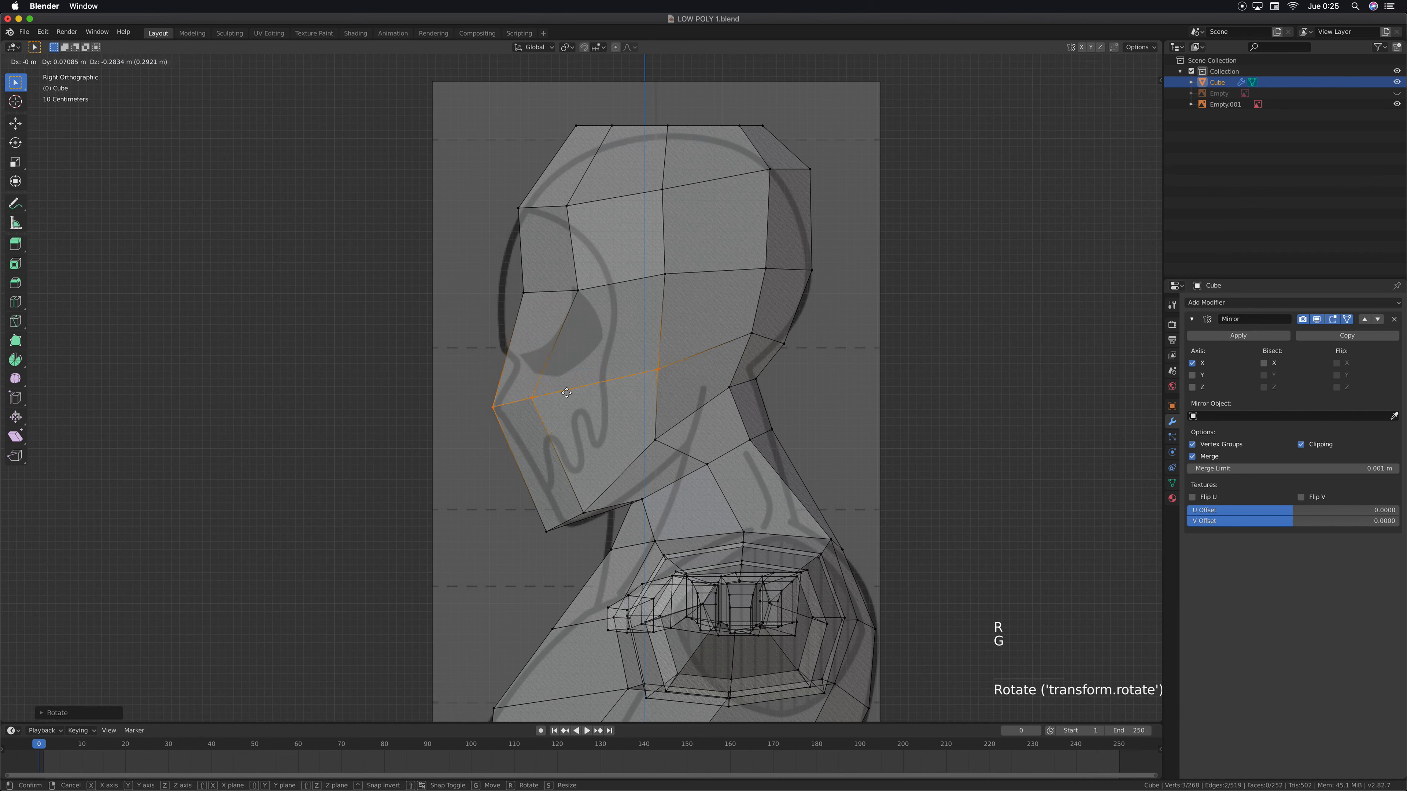
left_click(561, 388)
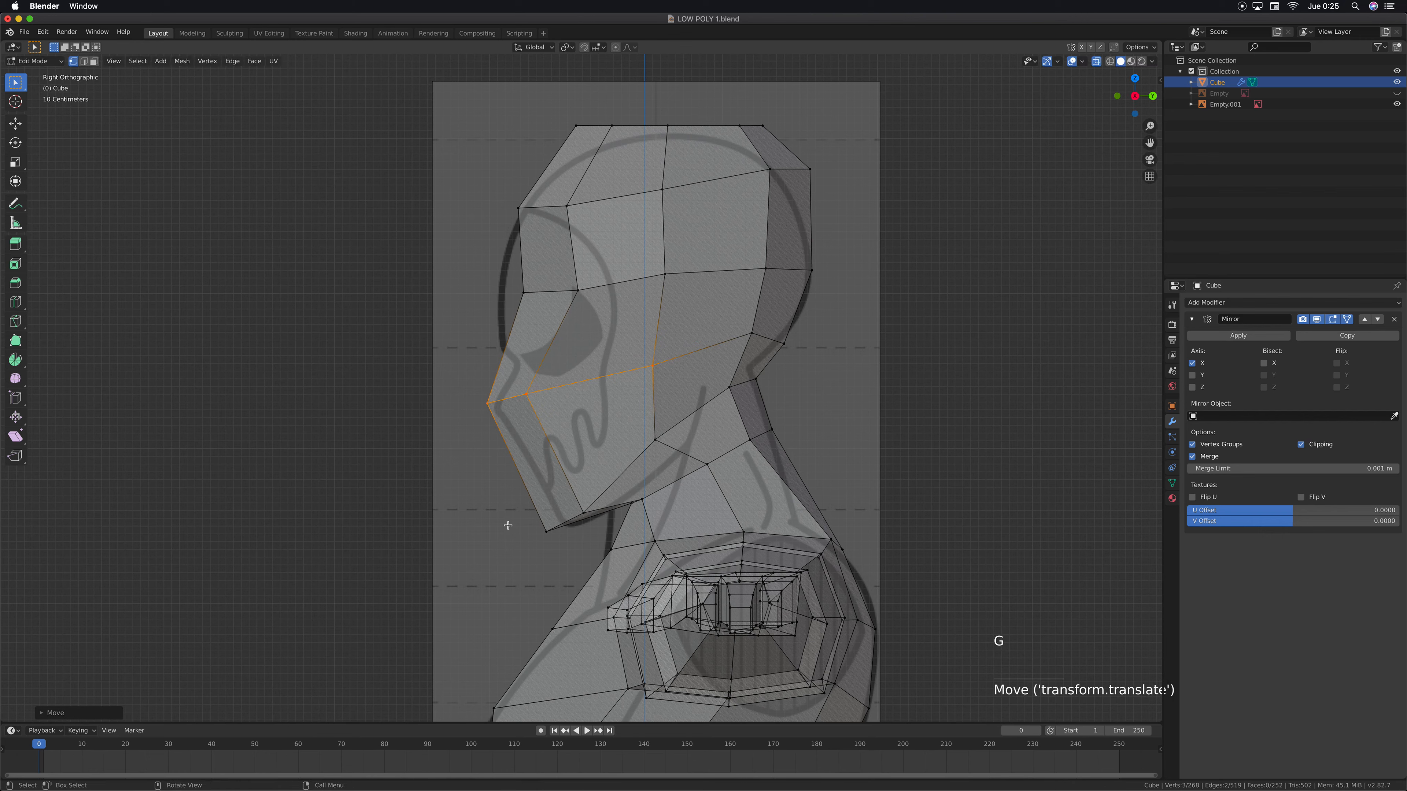
Move the four front mouth and chin vertices about 0.06 m forward and 0.11 m down
left_click_drag(507, 524, 573, 538)
left_click_drag(446, 365, 593, 536)
key("g")
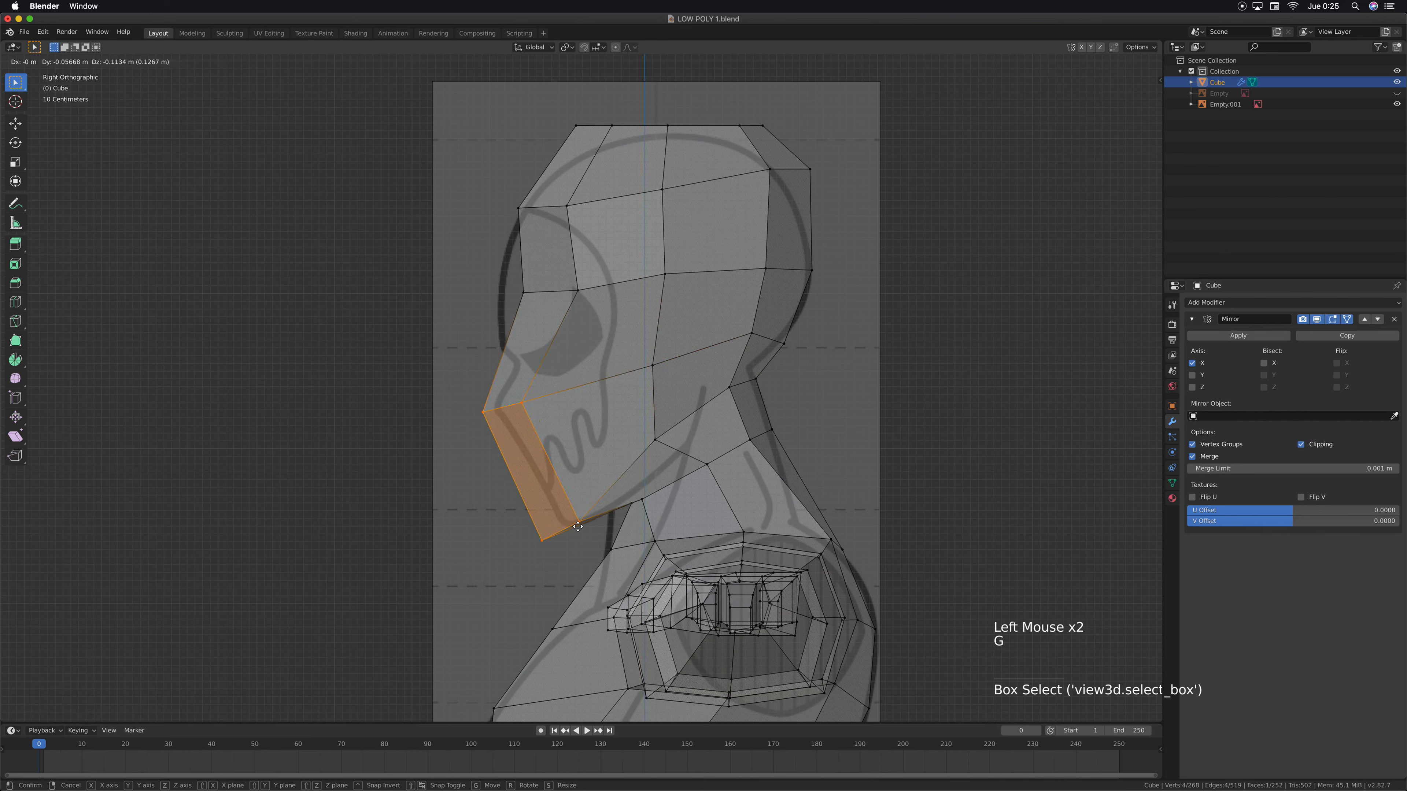
left_click(578, 526)
Move the three eye-level row vertices about 0.28 m forward and 0.53 m down, rotate them about 10° and raise them slightly
middle_click_drag(630, 431, 598, 457, "shift")
left_click_drag(451, 294, 722, 327)
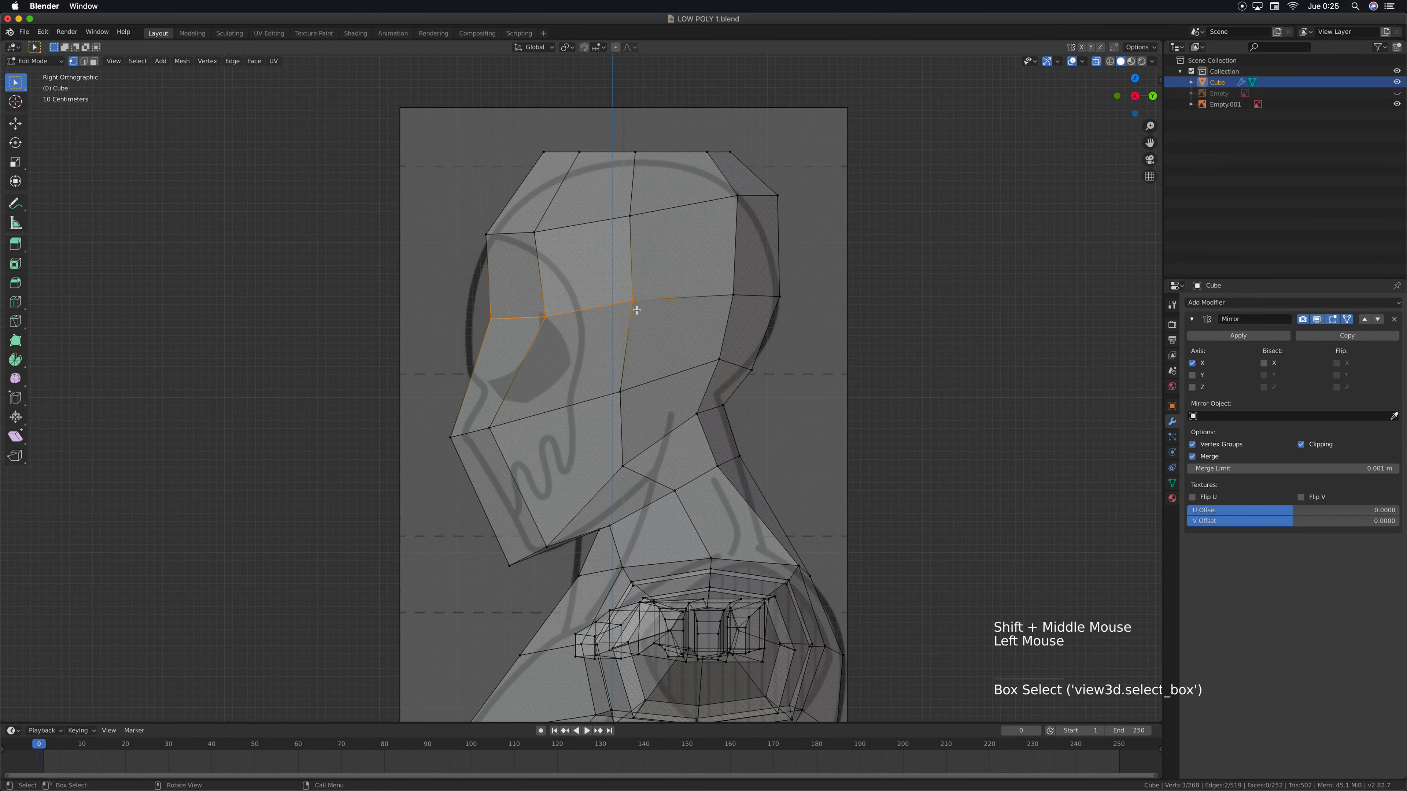
key("g")
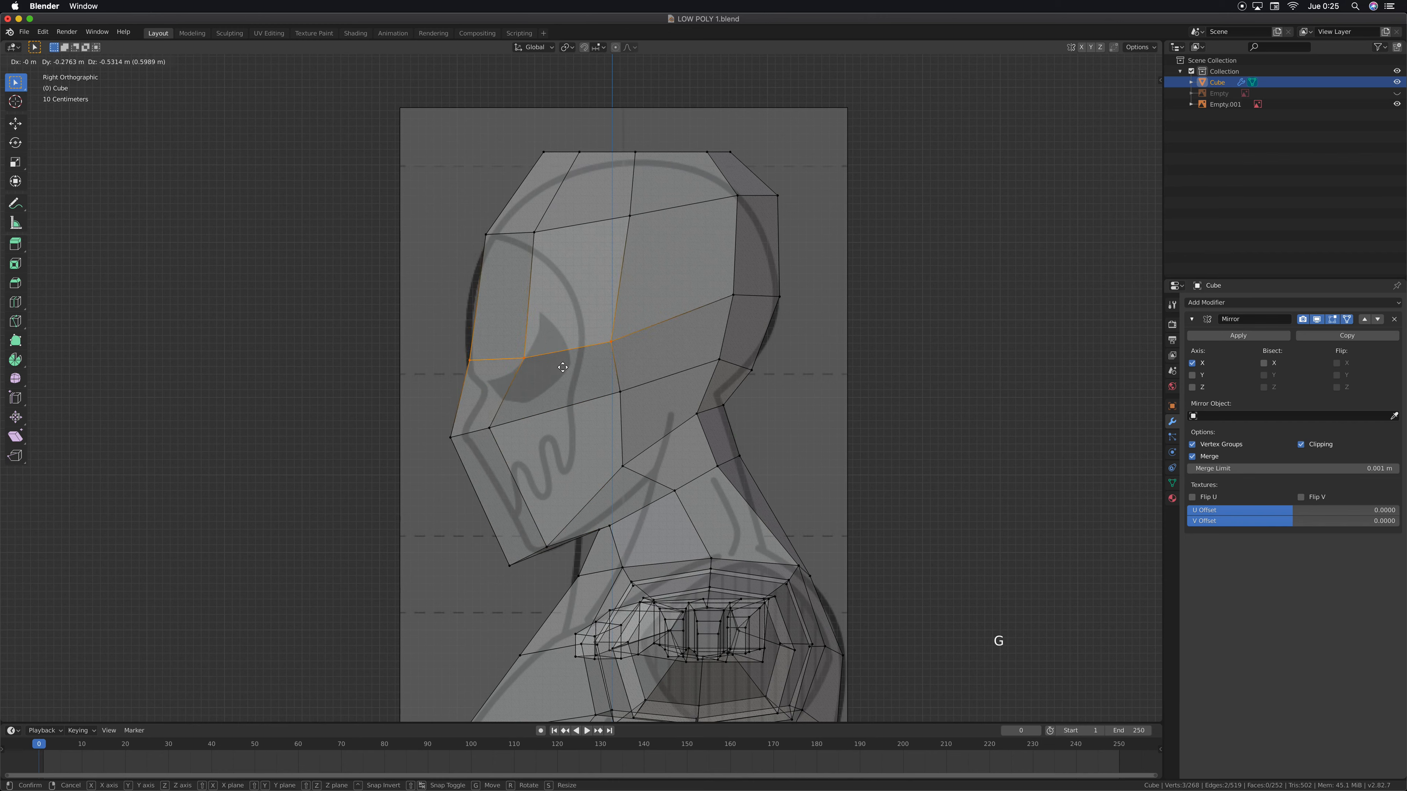
left_click(564, 367)
key("r")
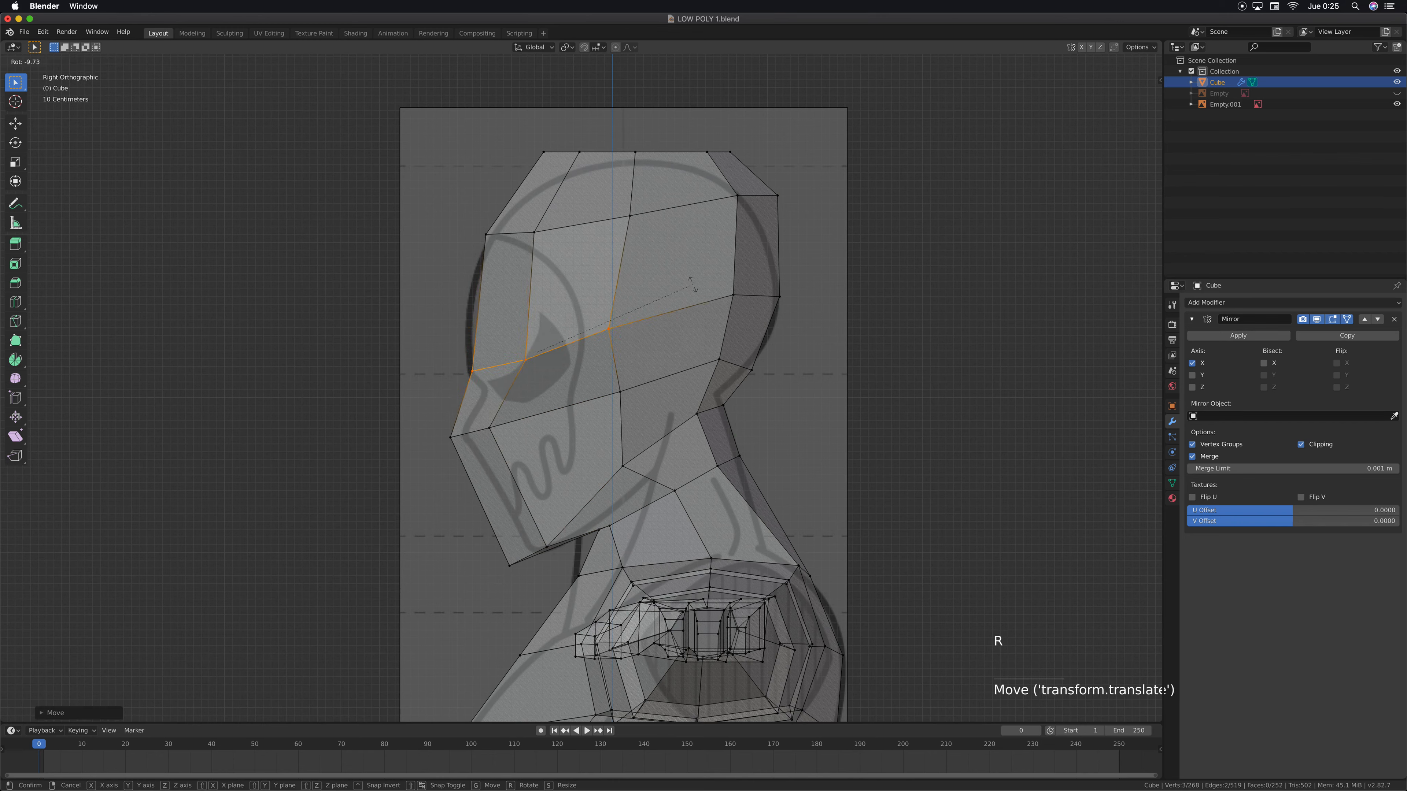
left_click(692, 283)
key("g")
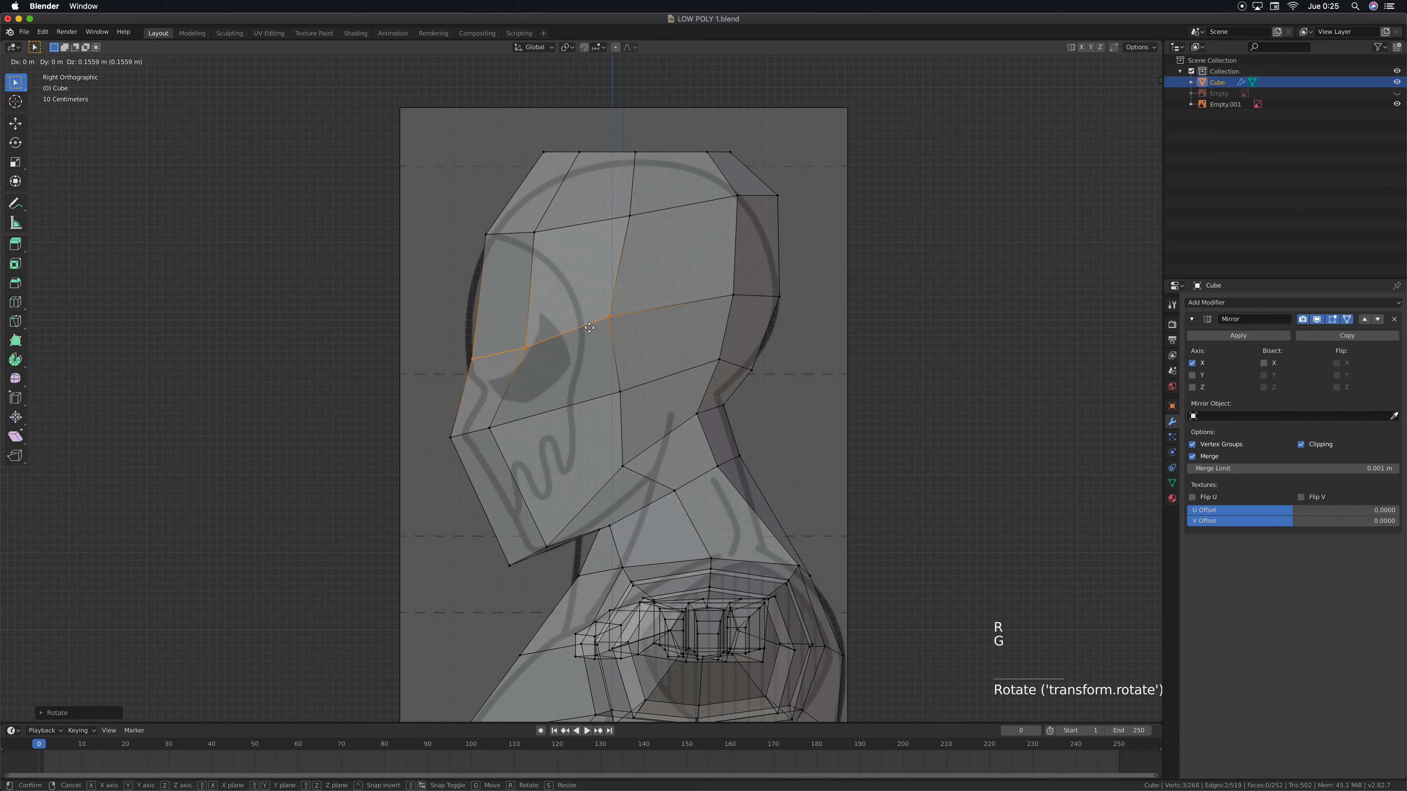
left_click(612, 328)
Move the eye-level side vertex about 0.13 m backward and rotate the two rear vertices of that row about 11°
left_click(645, 320)
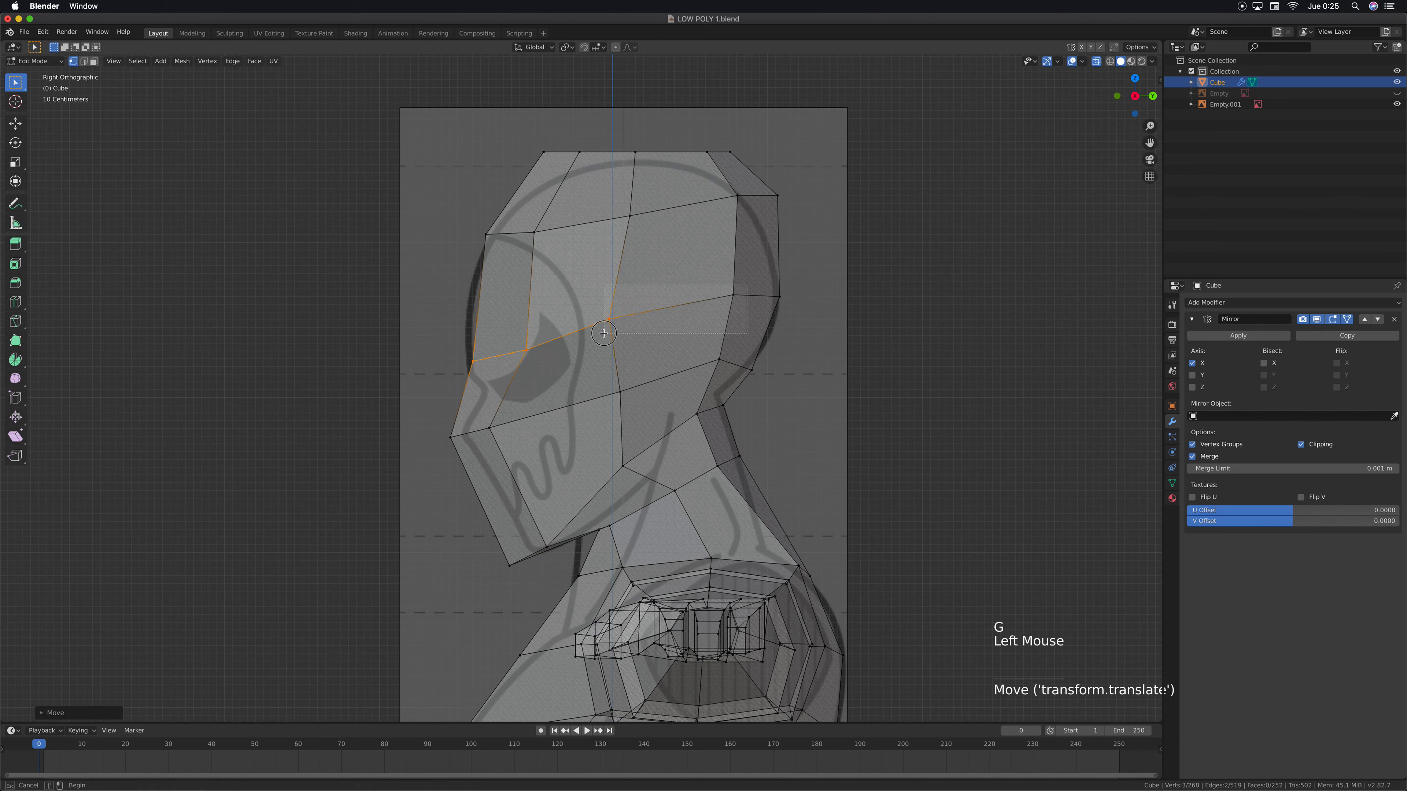
left_click_drag(604, 333, 604, 333)
left_click(610, 320)
key("g")
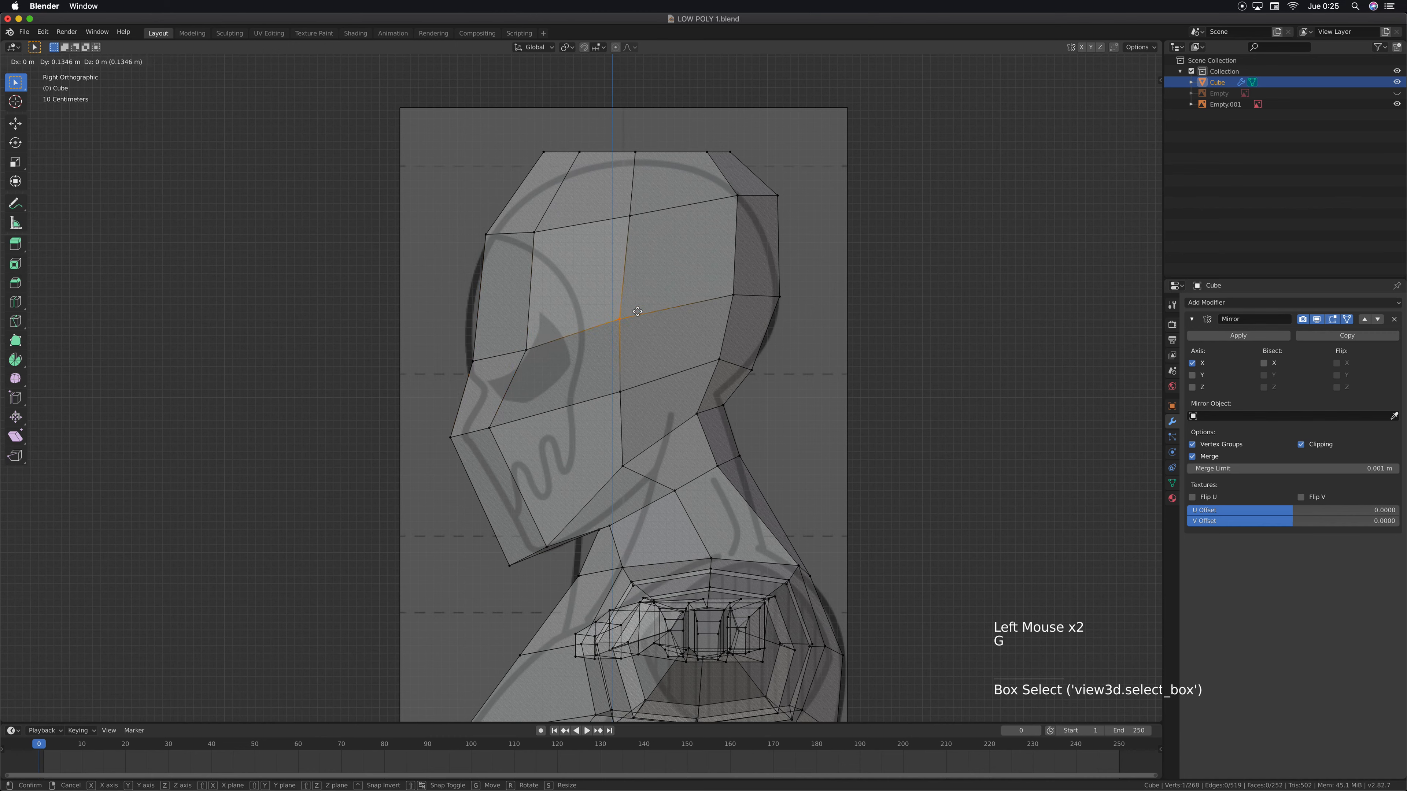
left_click(803, 281)
key("r")
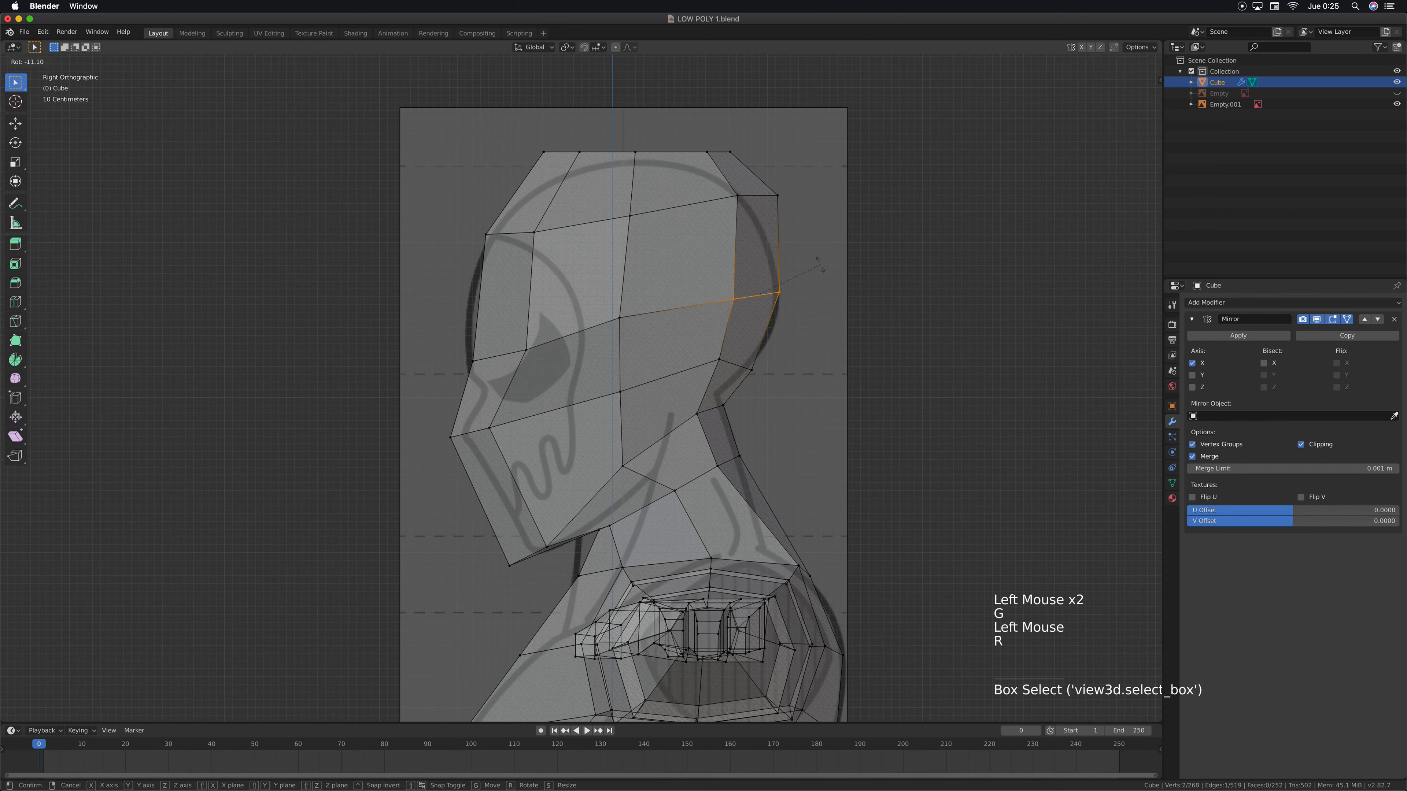
left_click(820, 264)
Move the whole forehead-level vertex row down and about 0.11 m forward, and tilt it slightly to follow the skull outline
left_click_drag(791, 183, 429, 251)
key("g")
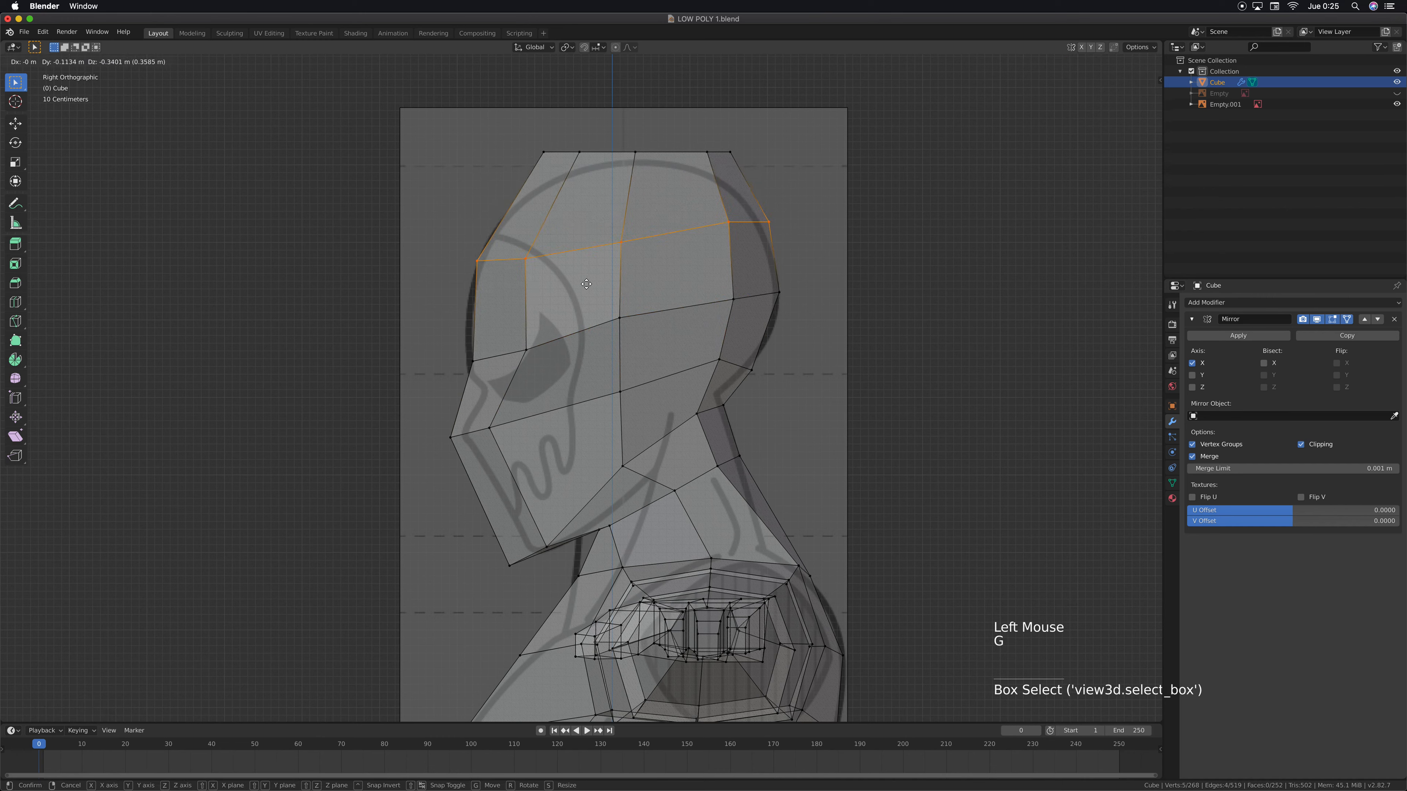
left_click(586, 296)
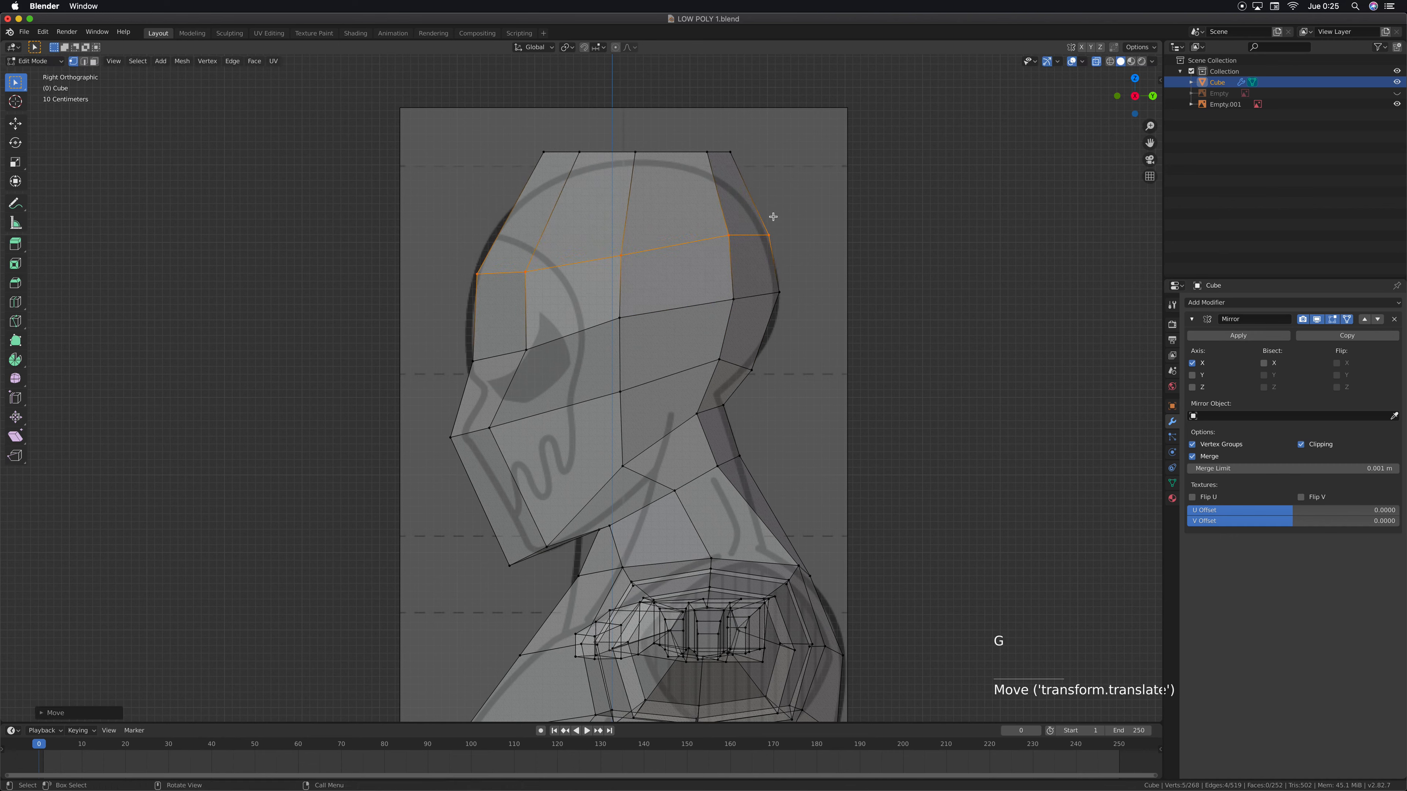
key("r")
left_click(814, 230)
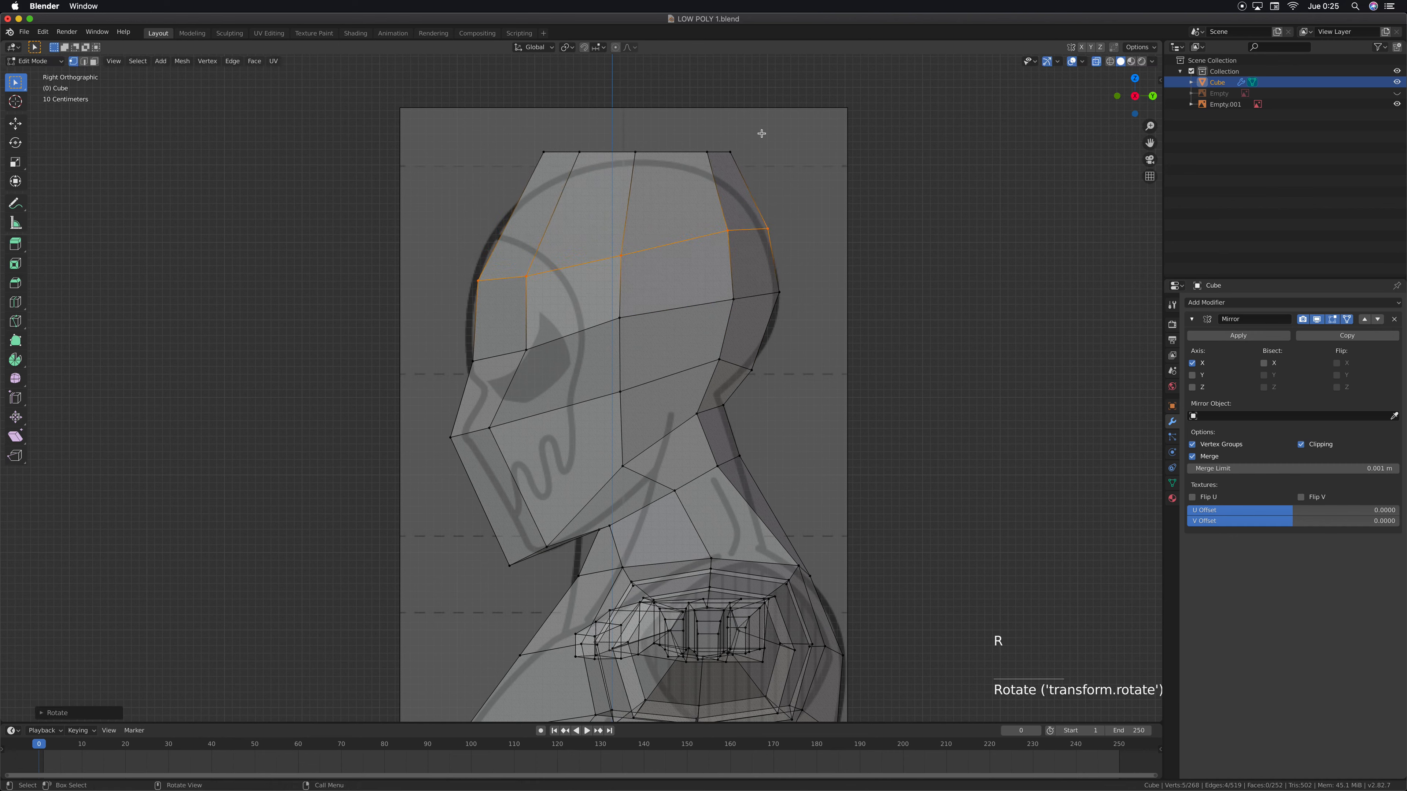
Lower the crown vertex row along Z into the reference outline and shift its front vertex forward along Y
left_click_drag(776, 138, 490, 172)
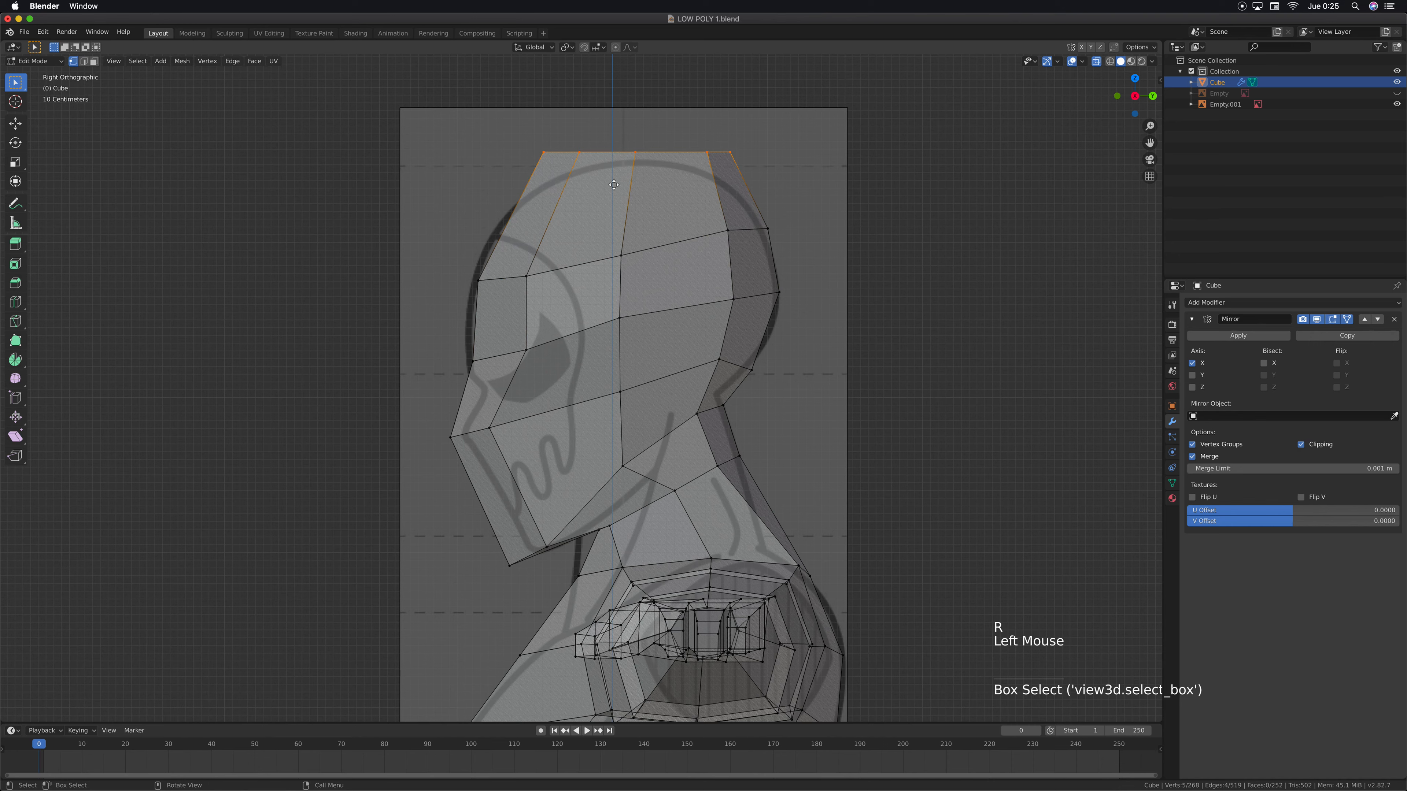
key("g")
key("z")
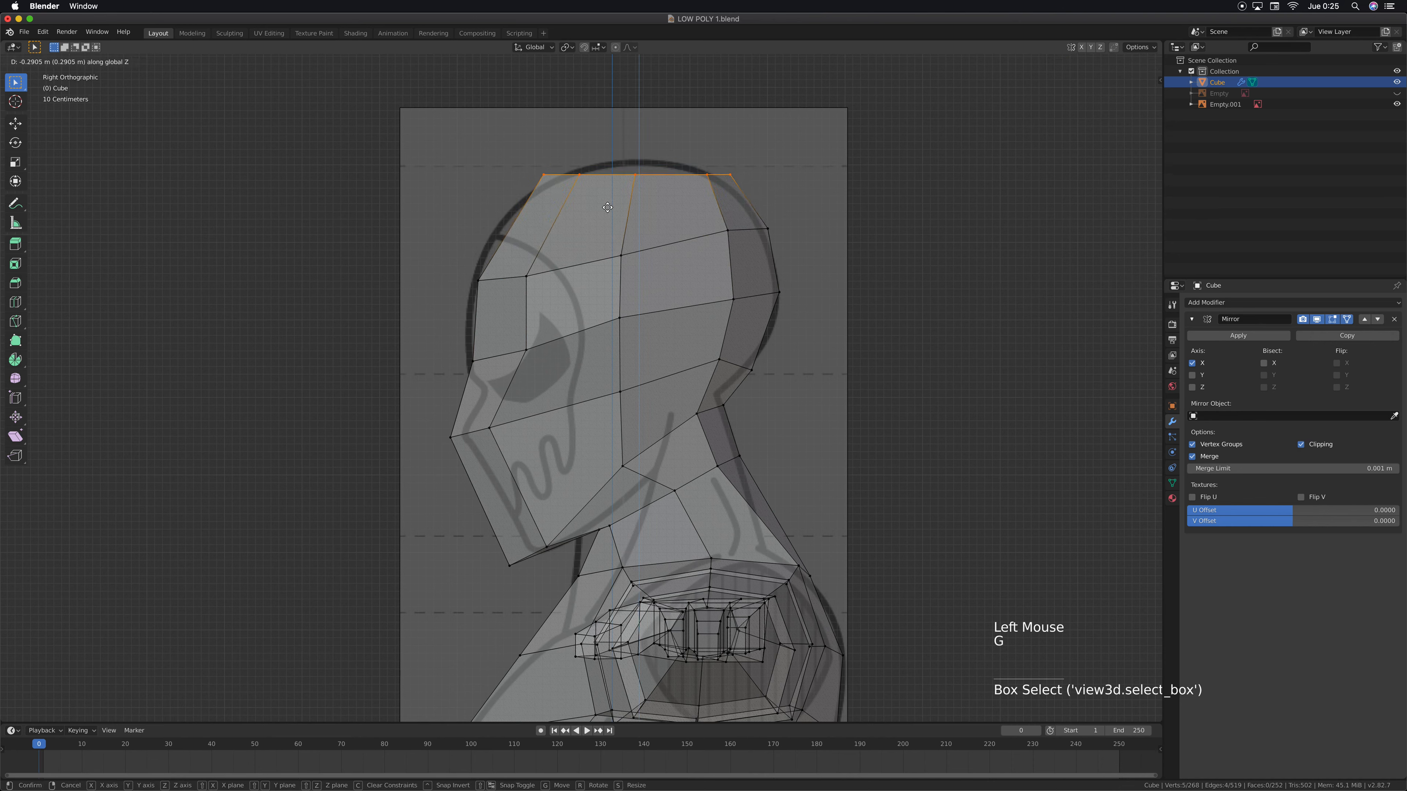
left_click(596, 215)
left_click_drag(534, 177, 556, 197)
key("g")
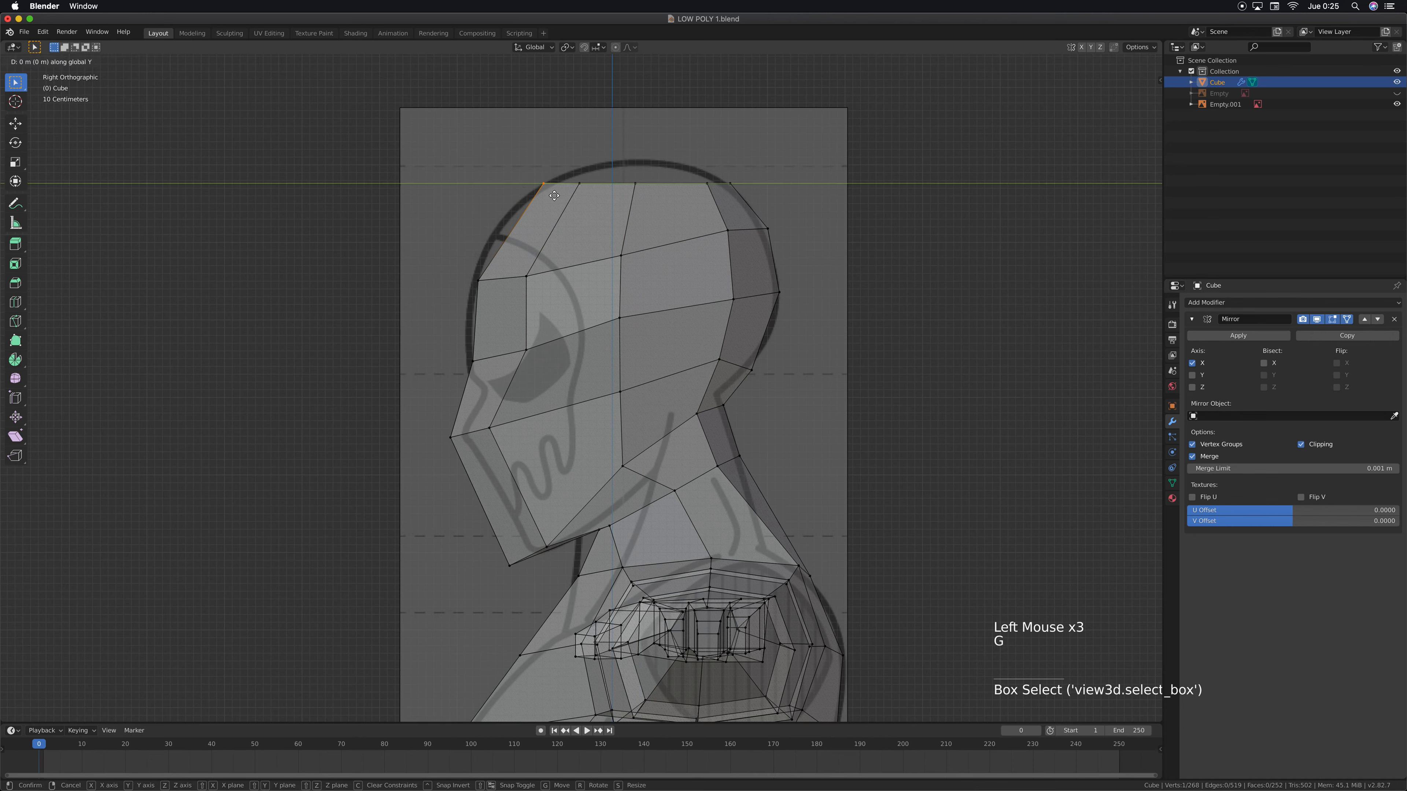
left_click(537, 193)
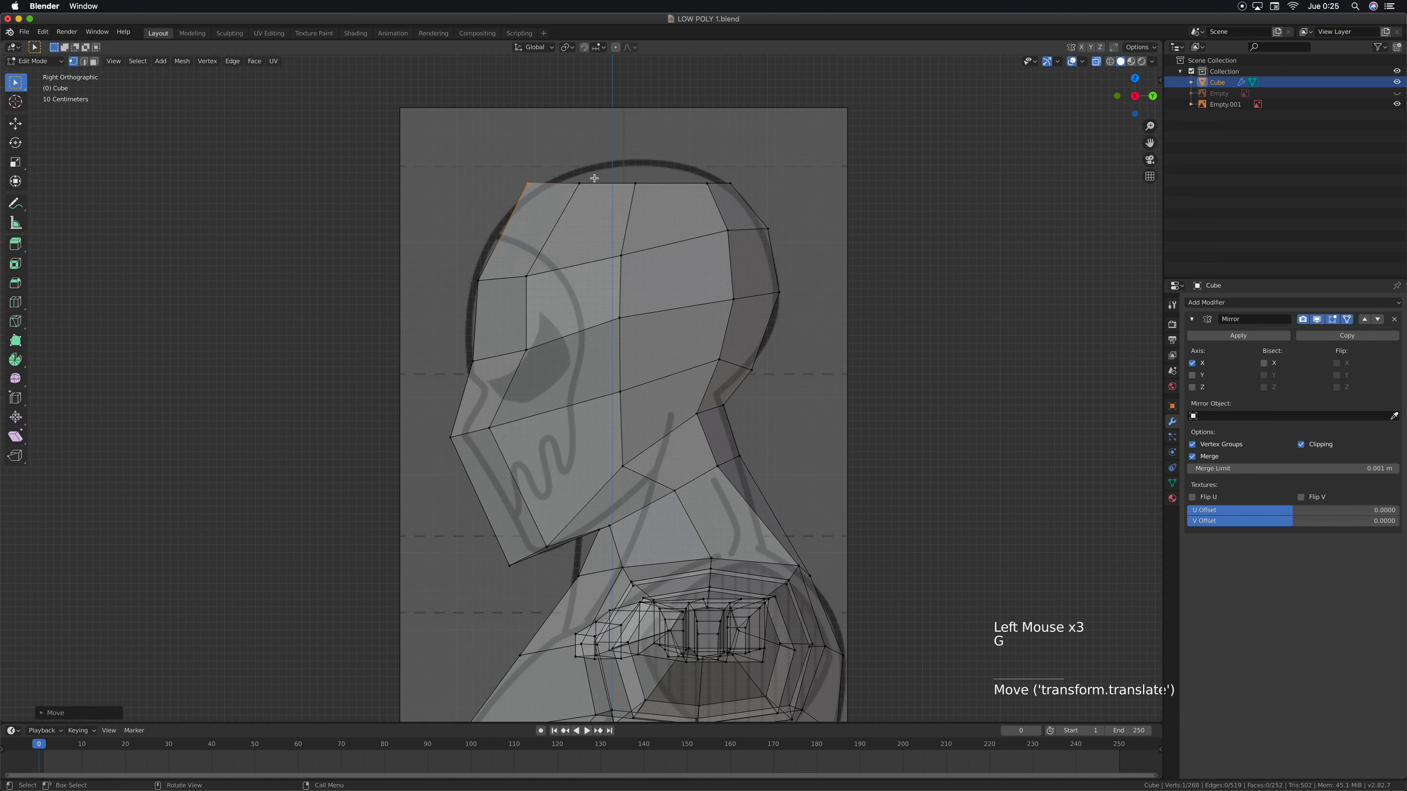
left_click_drag(594, 178, 576, 198)
key("g")
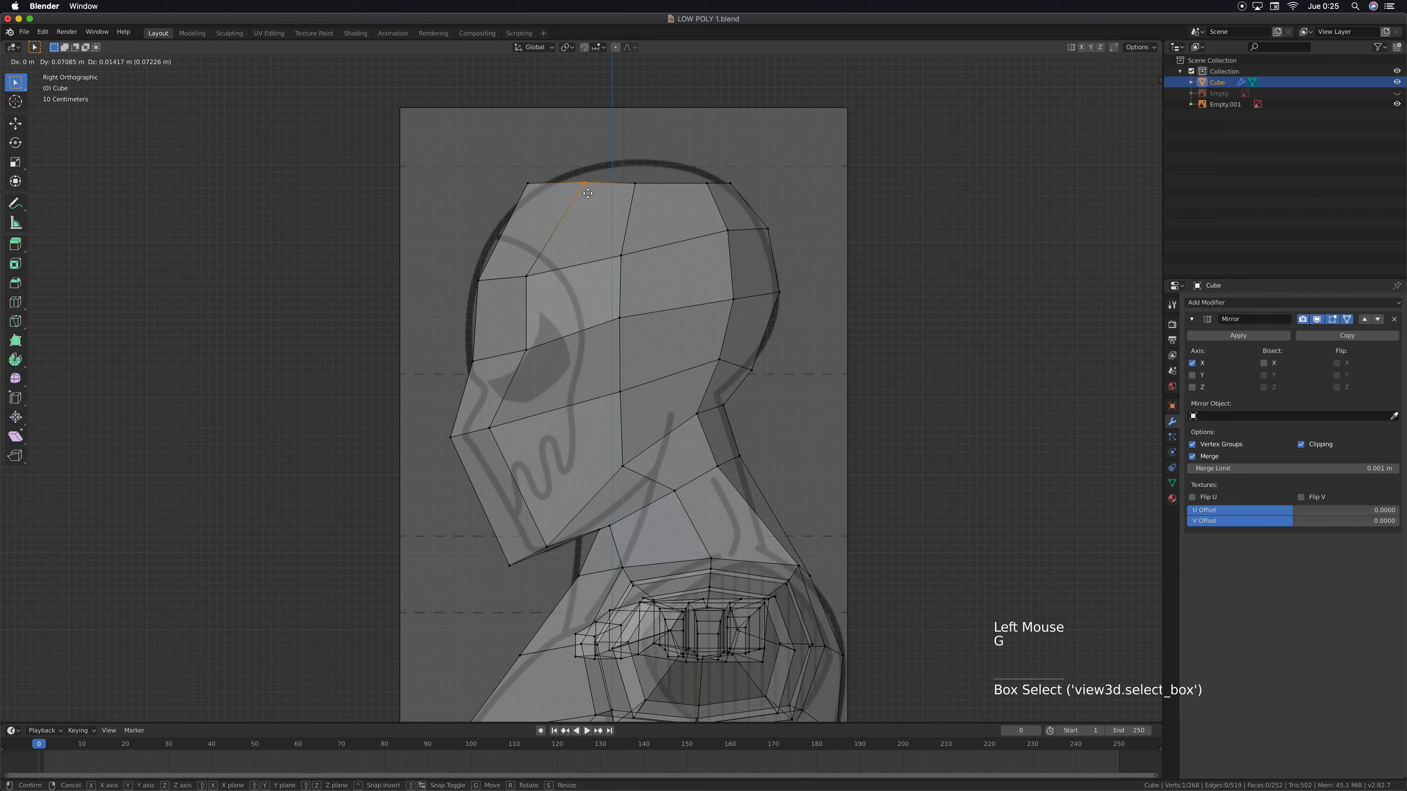
key("super+z")
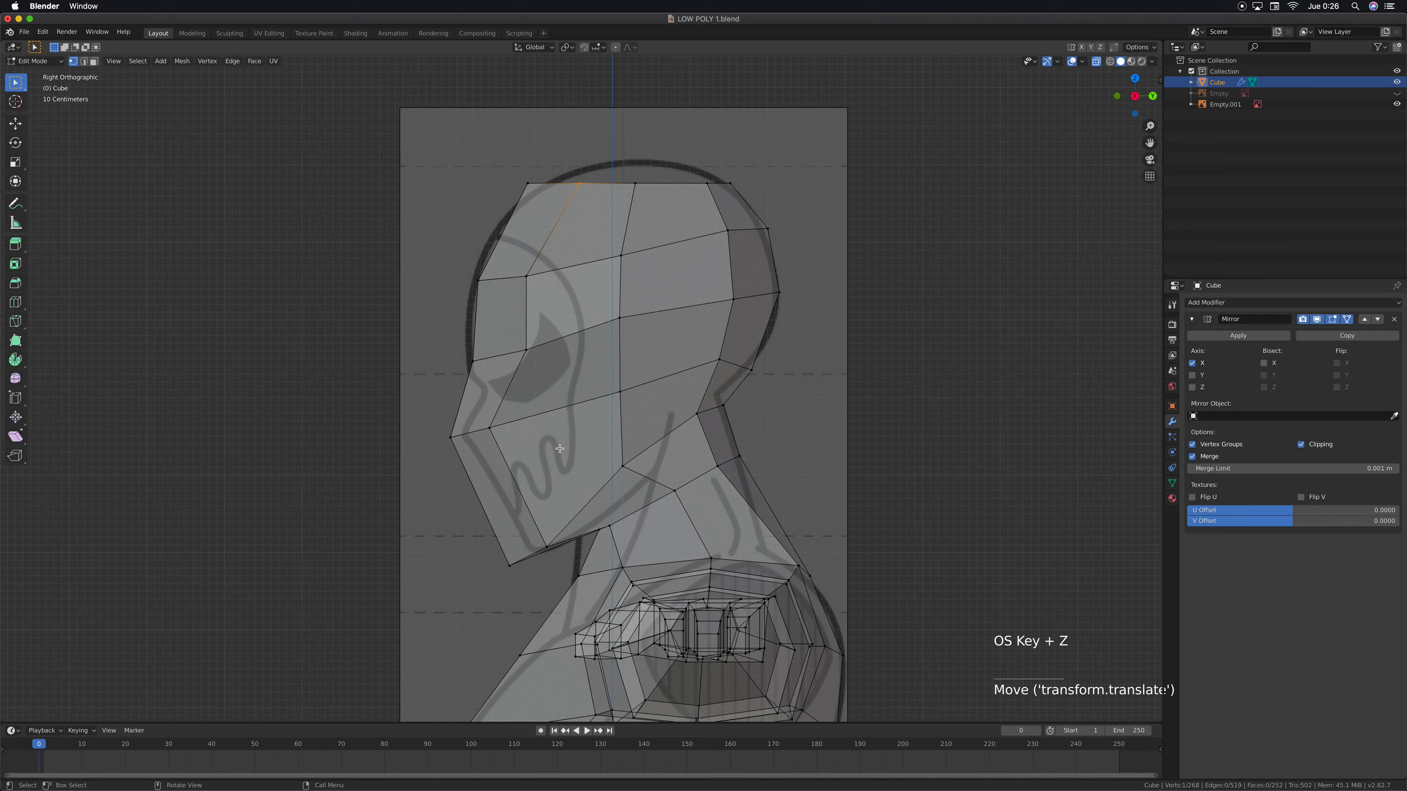
middle_click_drag(559, 449, 521, 420)
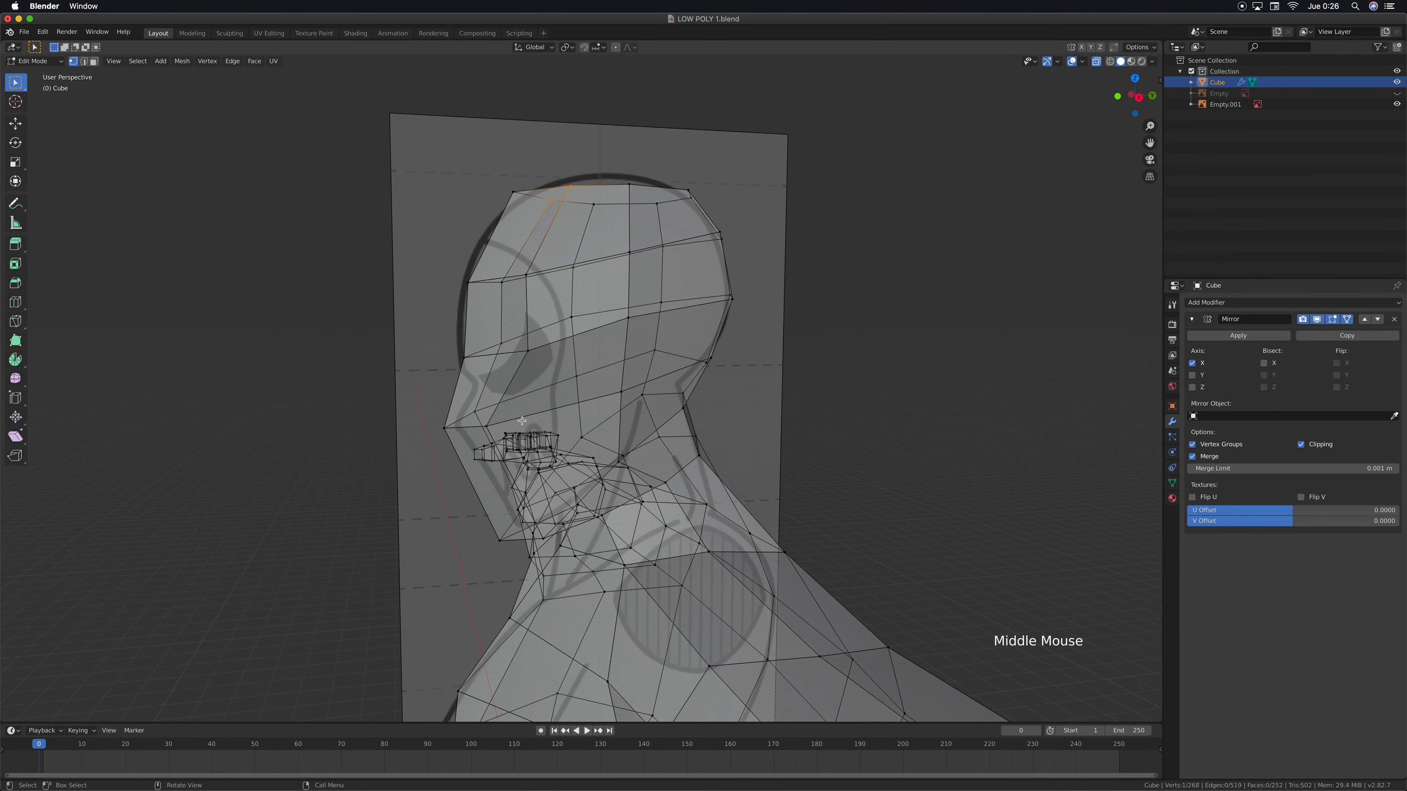
key("KP_3")
Move the nose bridge vertex down and slightly backward onto the notch of the reference profile
left_click(472, 361)
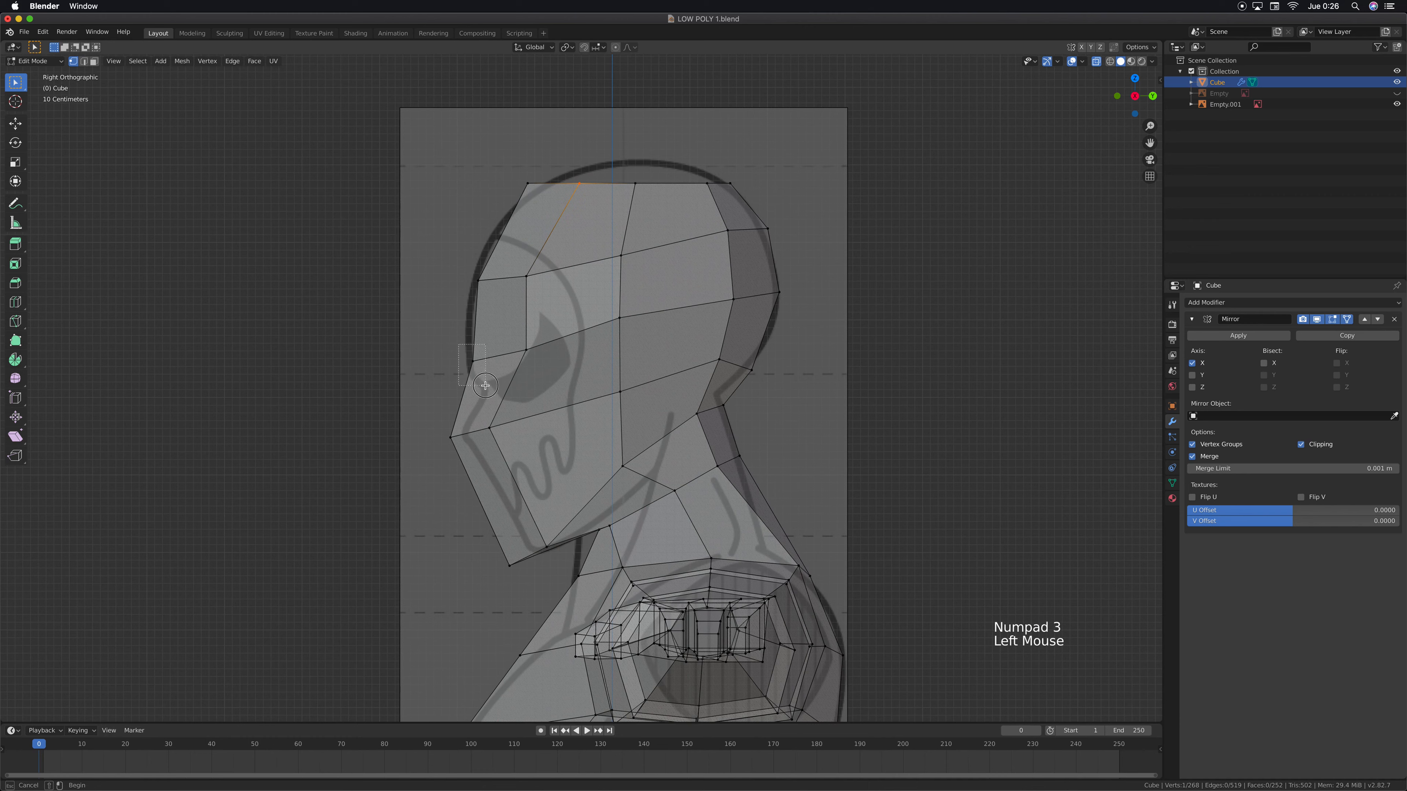
key("g")
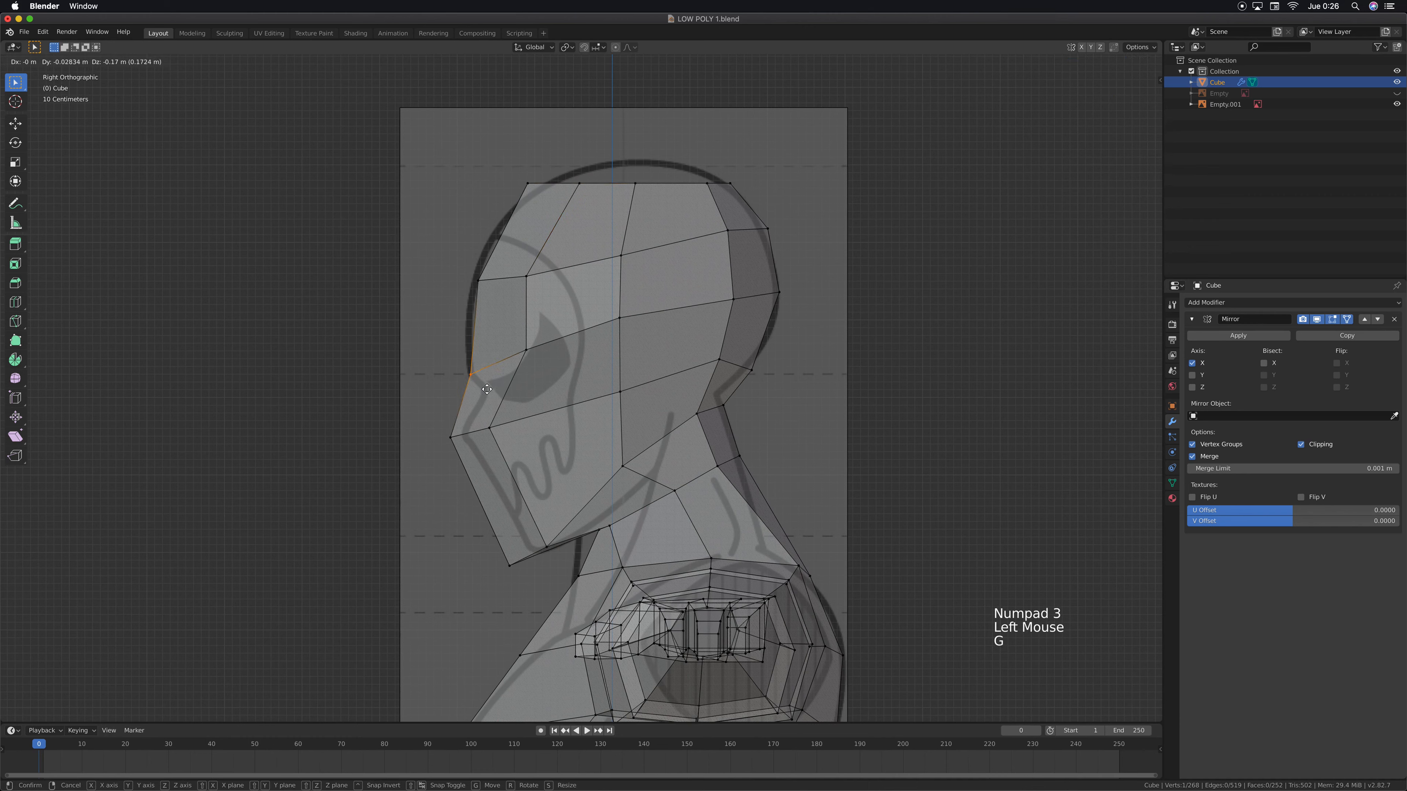
left_click(498, 394)
Lower the front forehead vertex onto the reference outline and nudge the neighbouring forehead vertex backward and down
left_click_drag(465, 269, 512, 345)
key("g")
left_click(478, 325)
key("g")
left_click(540, 299)
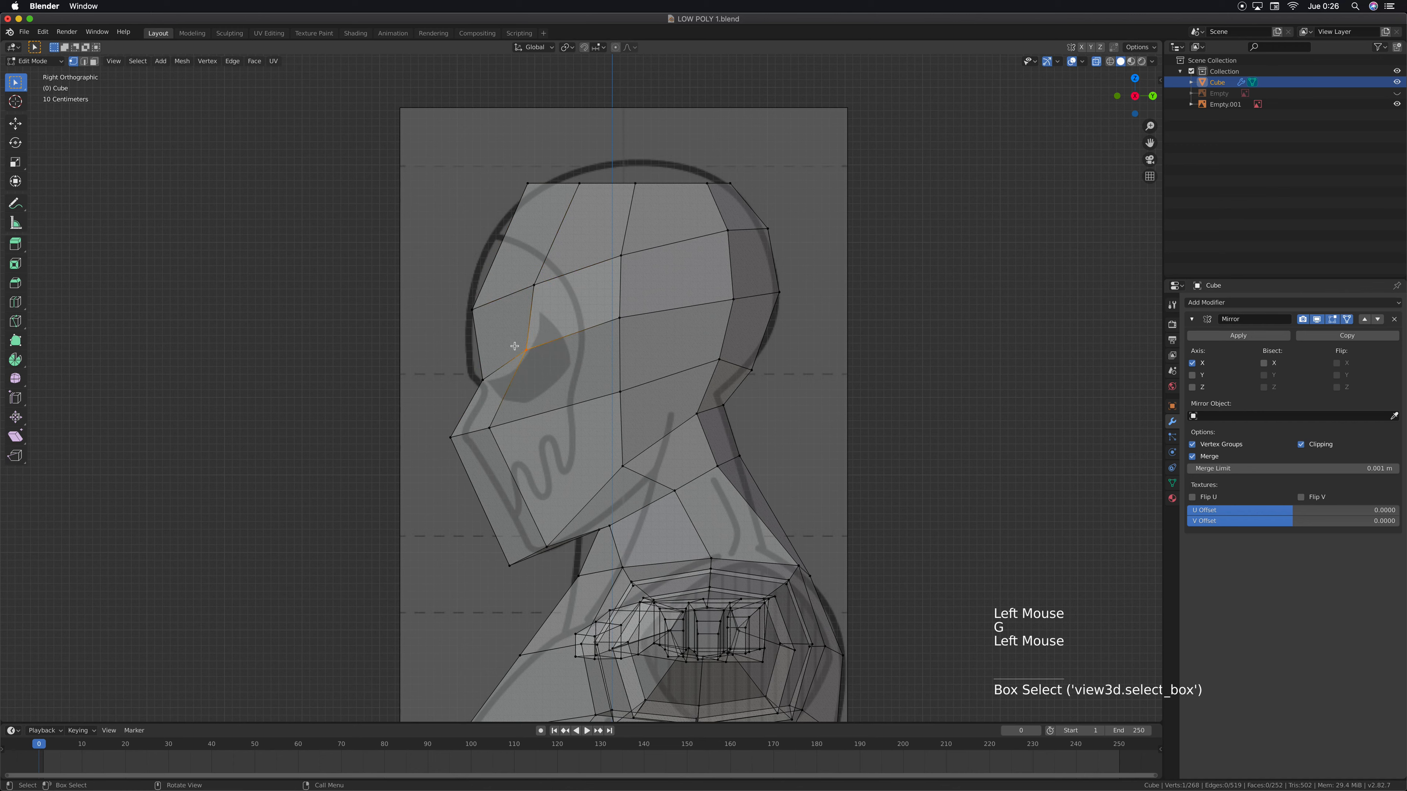
Nudge the eye socket and side vertices of the eye-level row backward and down, and the rear side vertex slightly forward
key("g")
left_click(553, 358)
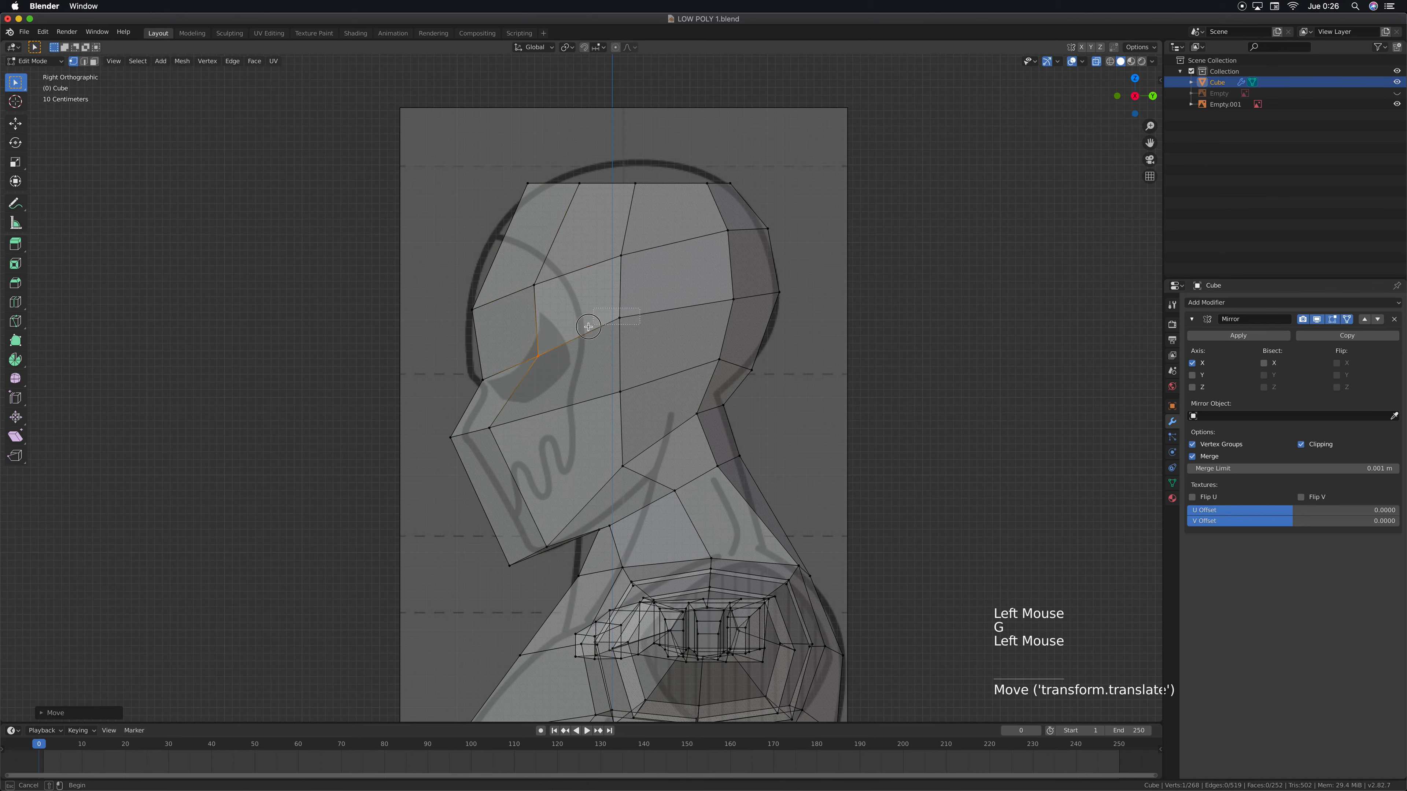
left_click_drag(604, 307, 634, 332)
key("g")
left_click(617, 321)
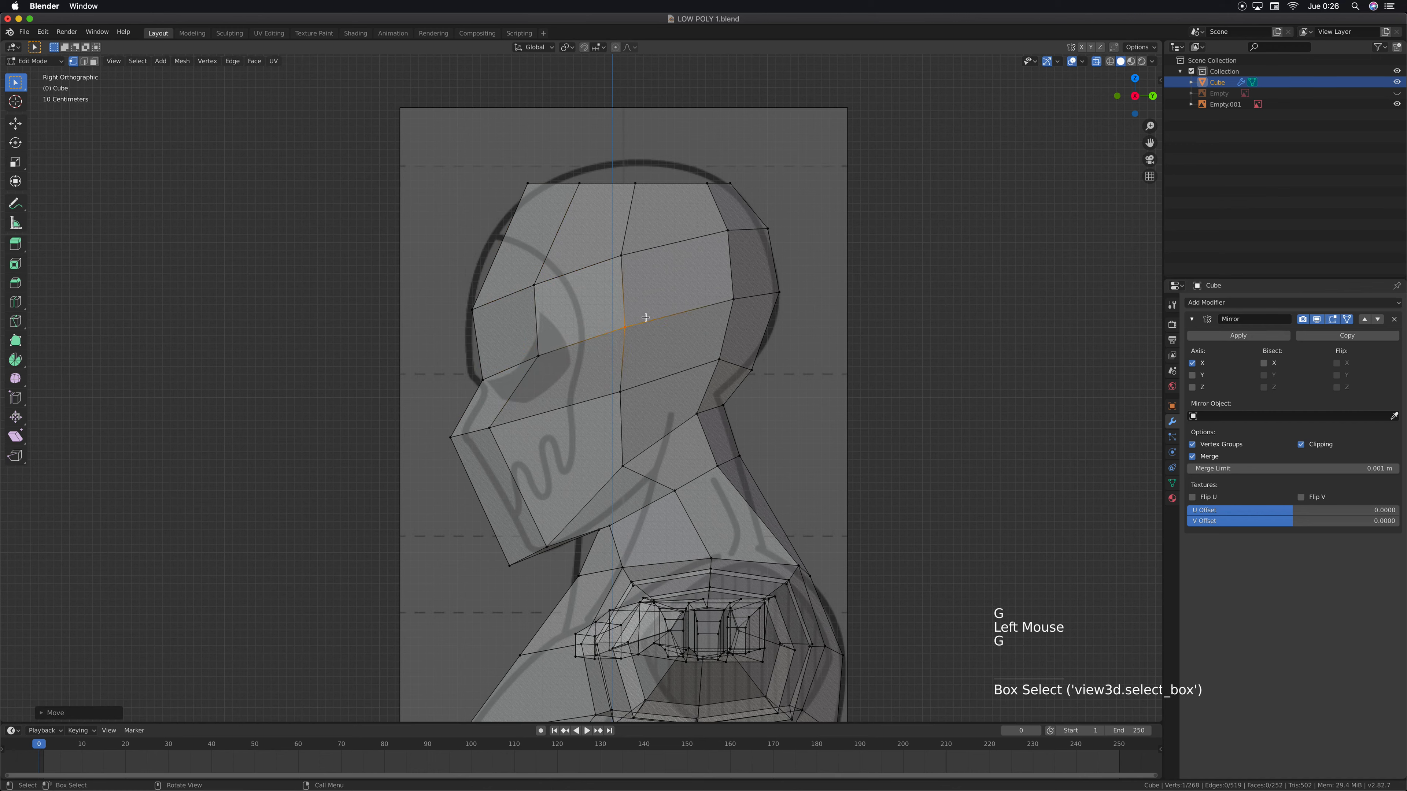
left_click(730, 298)
key("g")
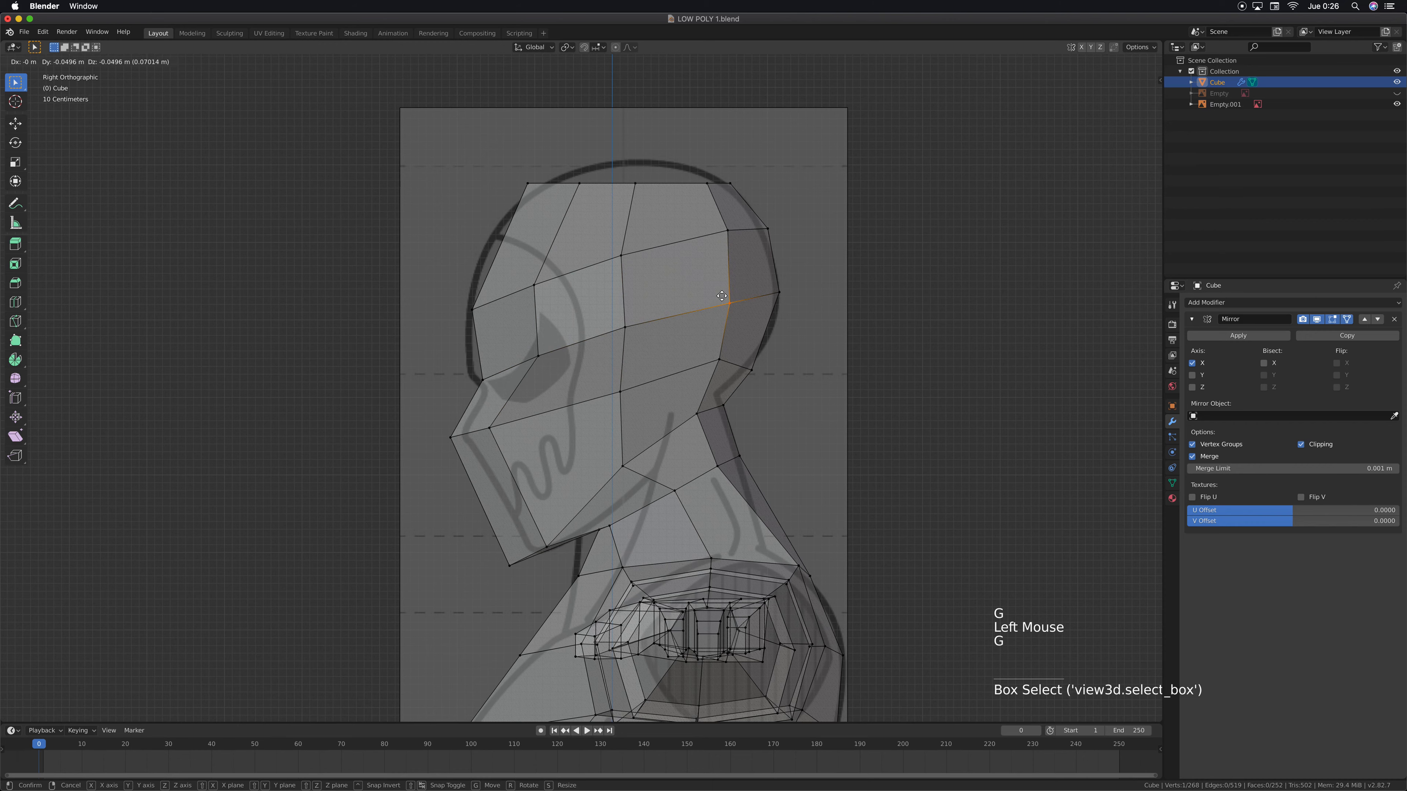
left_click(721, 294)
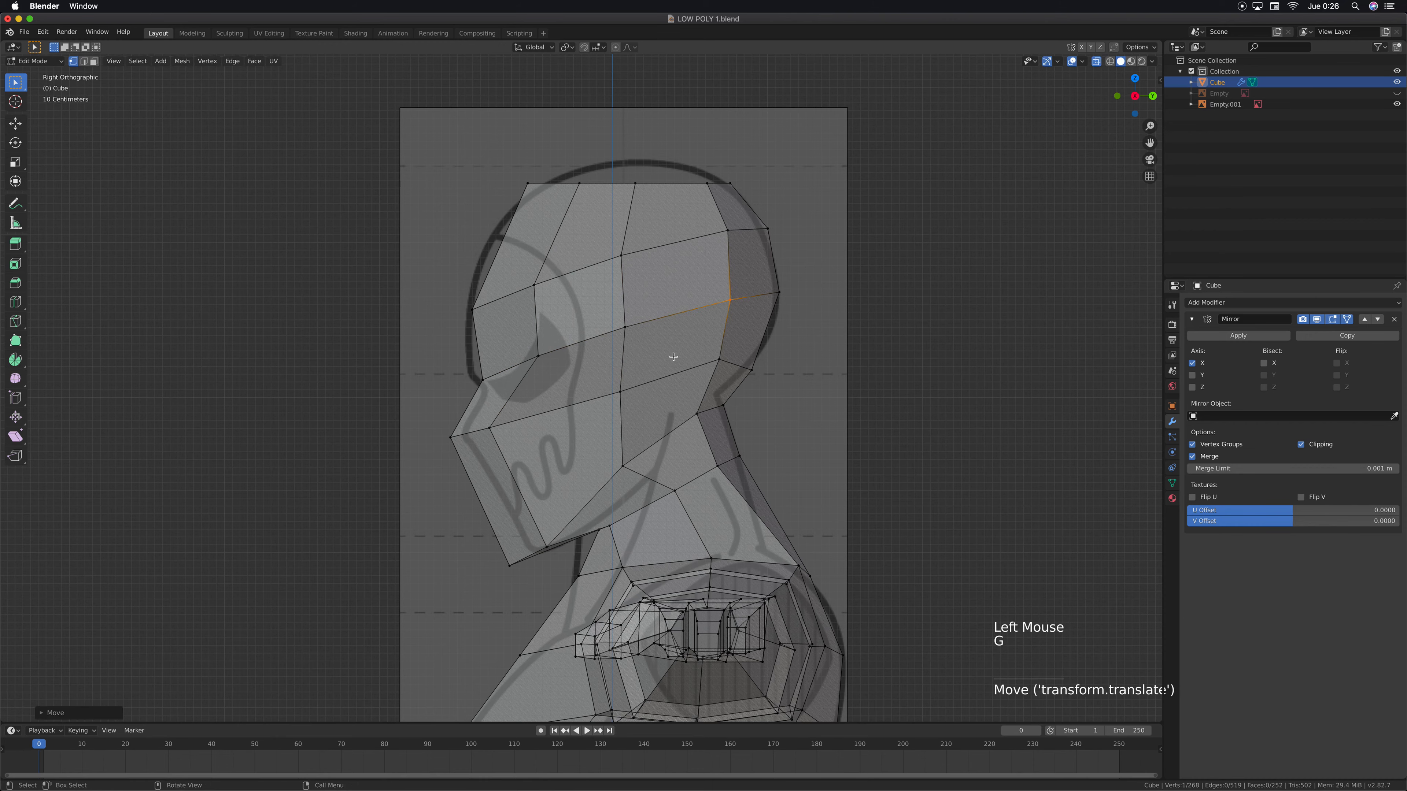
Adjust the position of the front crown vertex along Y
scroll(673, 357, "down", 5)
left_click_drag(550, 299, 567, 311)
key("g")
key("y")
left_click(571, 312)
Hide the Empty.001 side reference image and turn off X-ray display of the mesh
middle_click_drag(571, 312, 789, 412)
left_click(1396, 104)
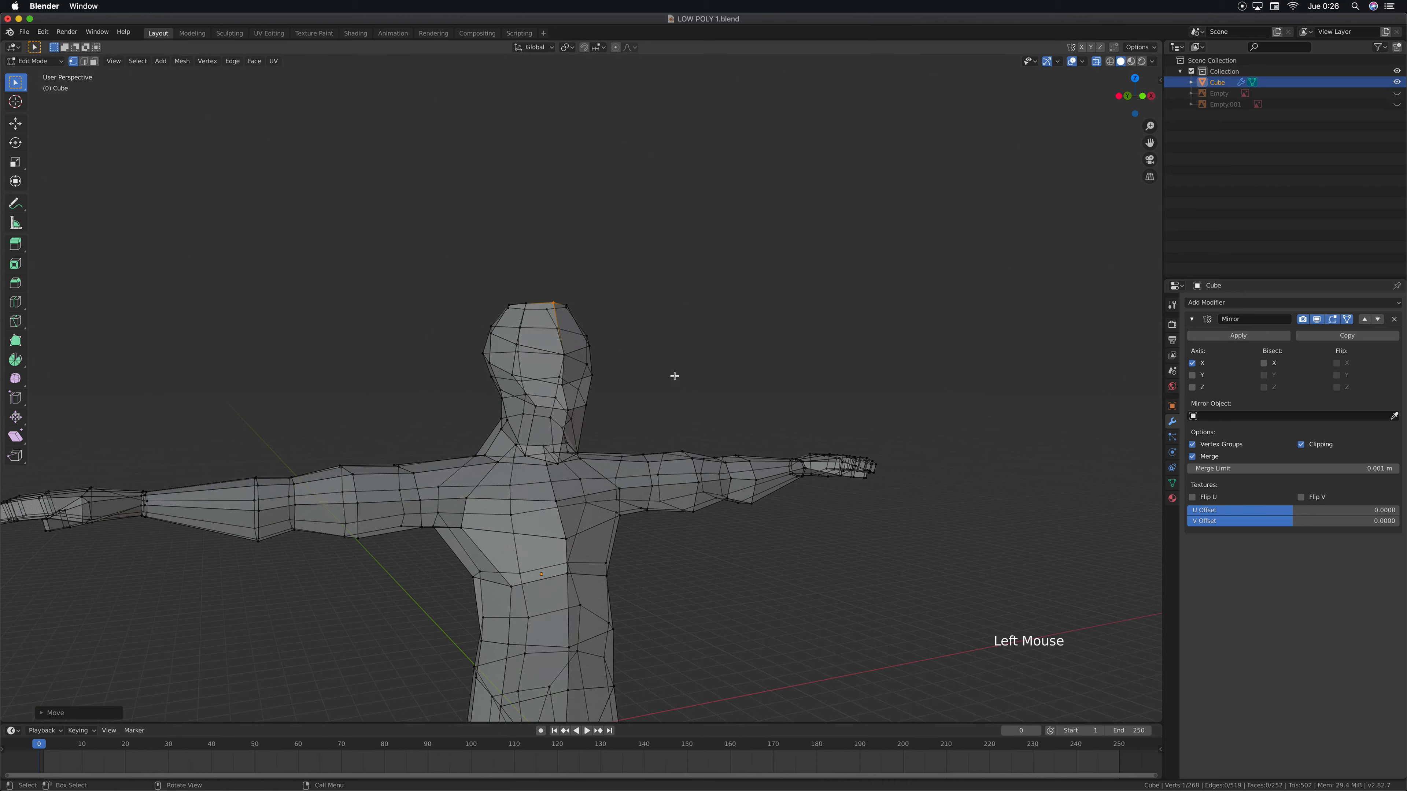
scroll(669, 377, "down", 2)
left_click(1092, 61)
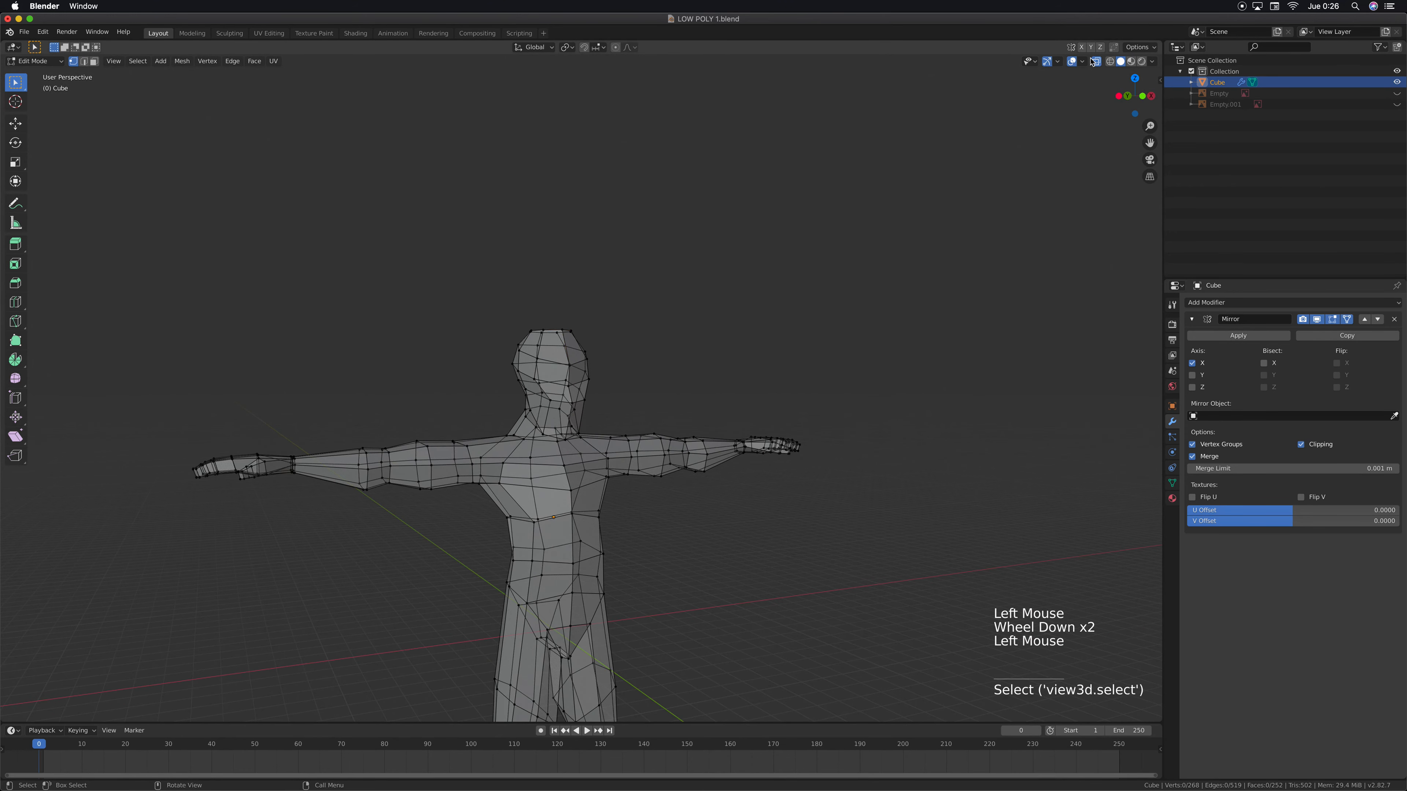
left_click(1096, 62)
In front view, move the chin corner vertex about 0.23 m inward and 0.04 m up to narrow the chin
middle_click_drag(864, 386, 578, 354, "shift")
key("KP_1")
scroll(597, 314, "up", 2)
scroll(597, 315, "up", 4)
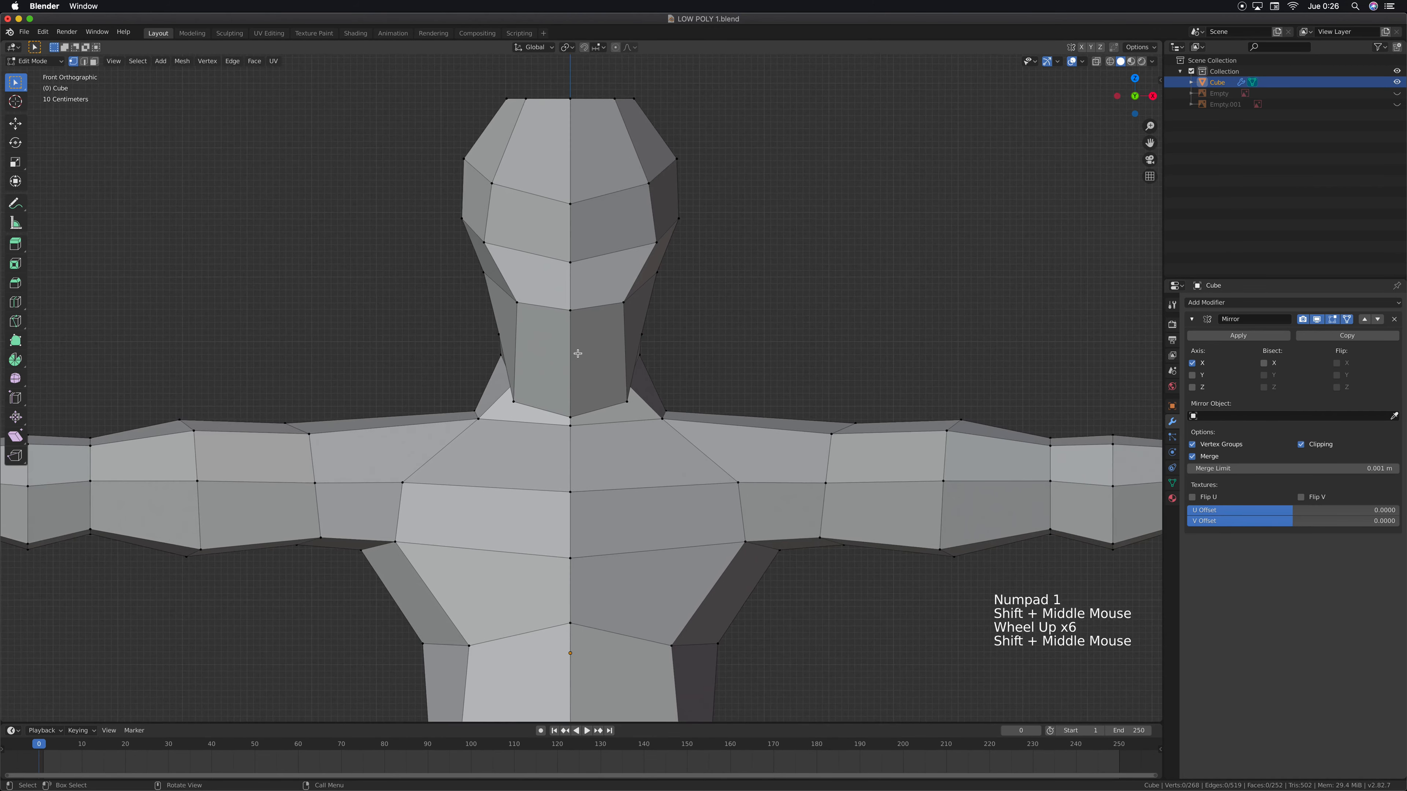
scroll(578, 354, "up", 3)
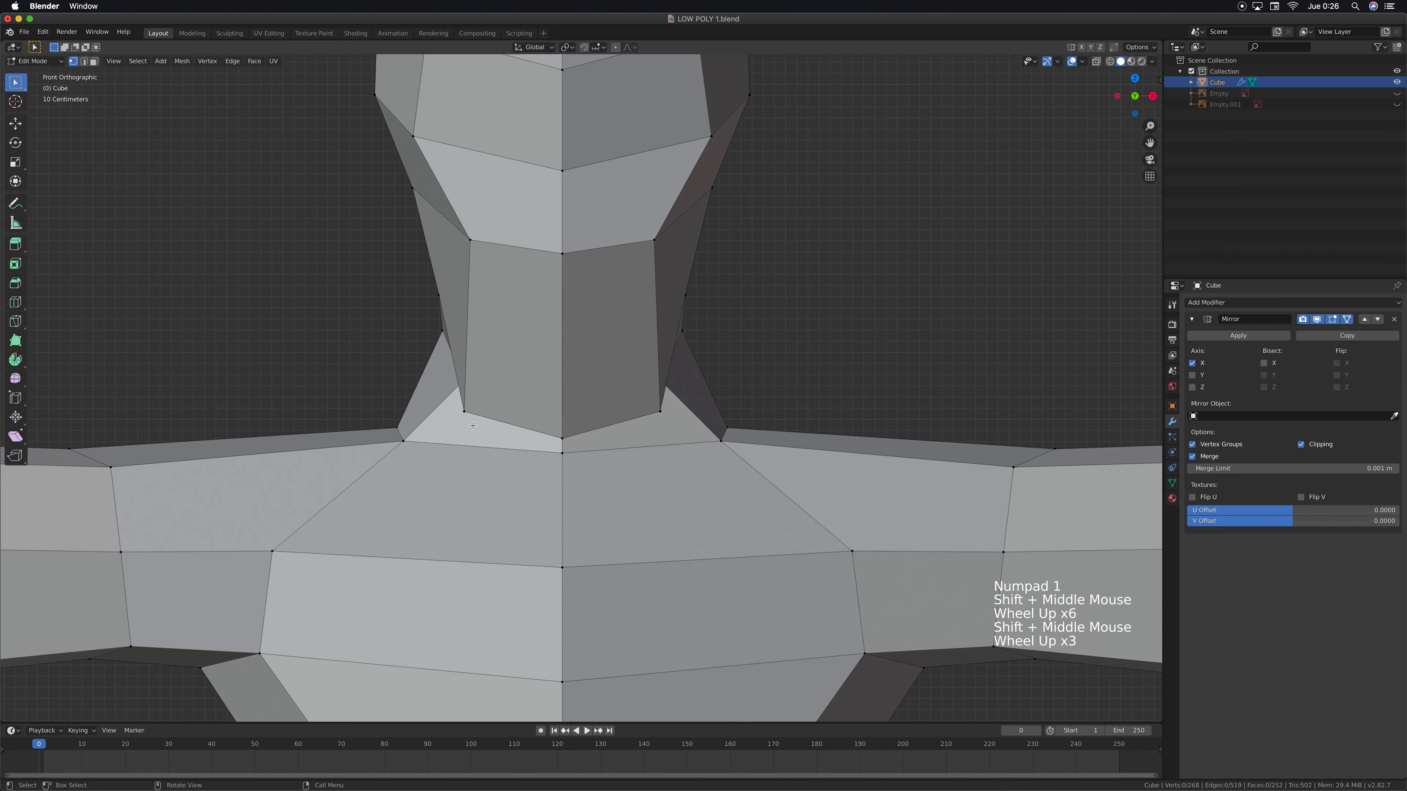
left_click(663, 415)
key("g")
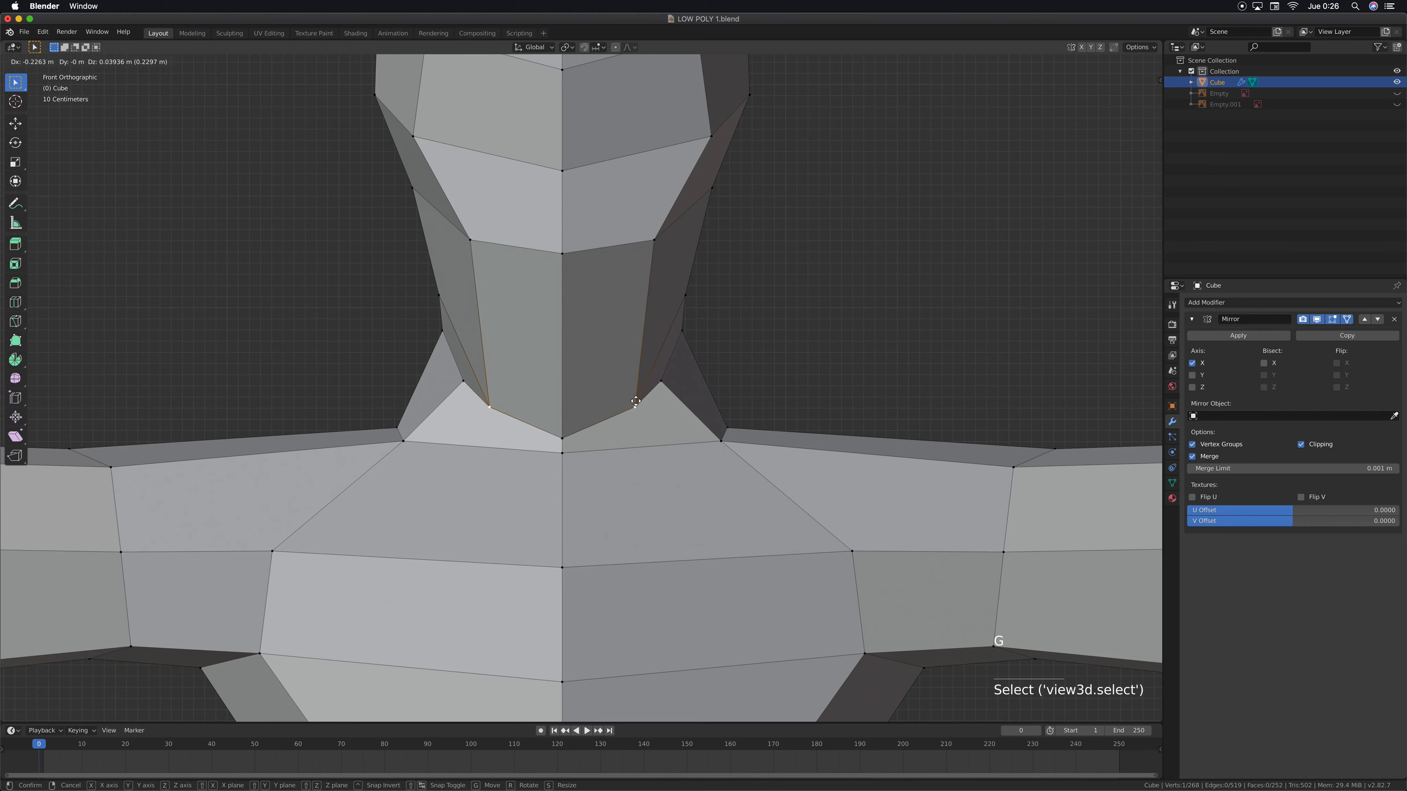
left_click(635, 403)
Move the front corner vertex at the top of the neck inward along X, bringing it closer to the narrowed chin
middle_click_drag(635, 403, 664, 348)
left_click(662, 348)
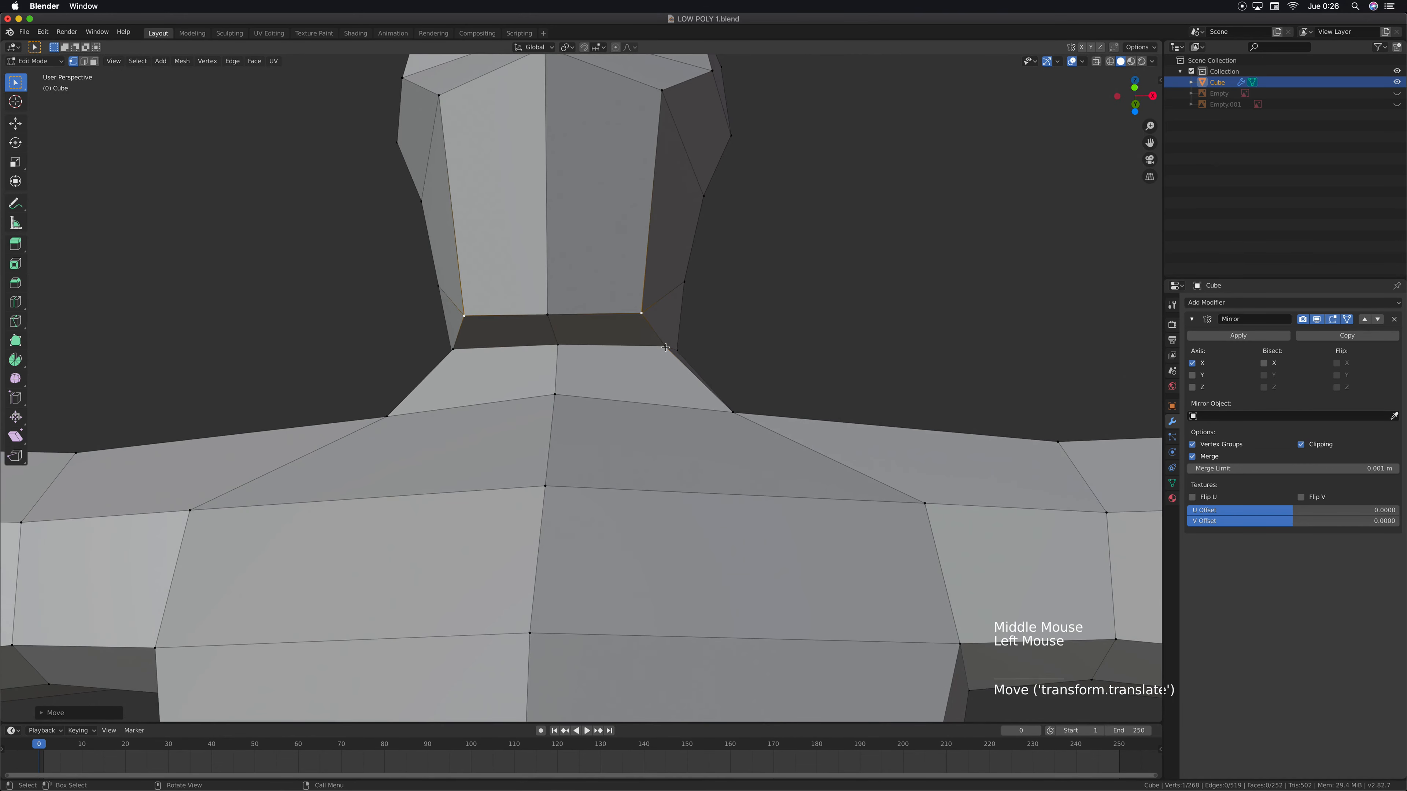
key("g")
key("x")
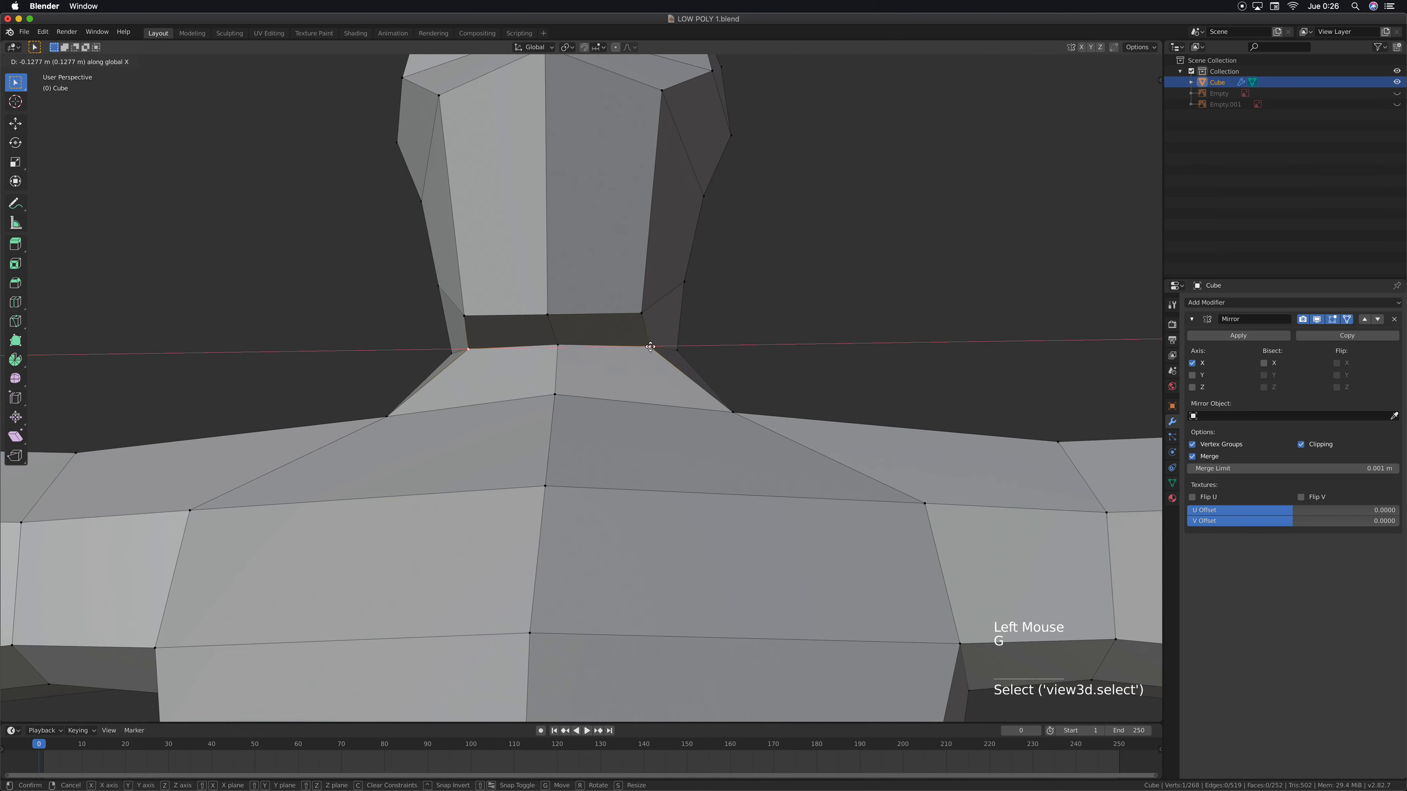
left_click(639, 347)
In front view, move the side vertex at the top of the neck about 0.08 m inward along X
middle_click_drag(638, 347, 677, 328)
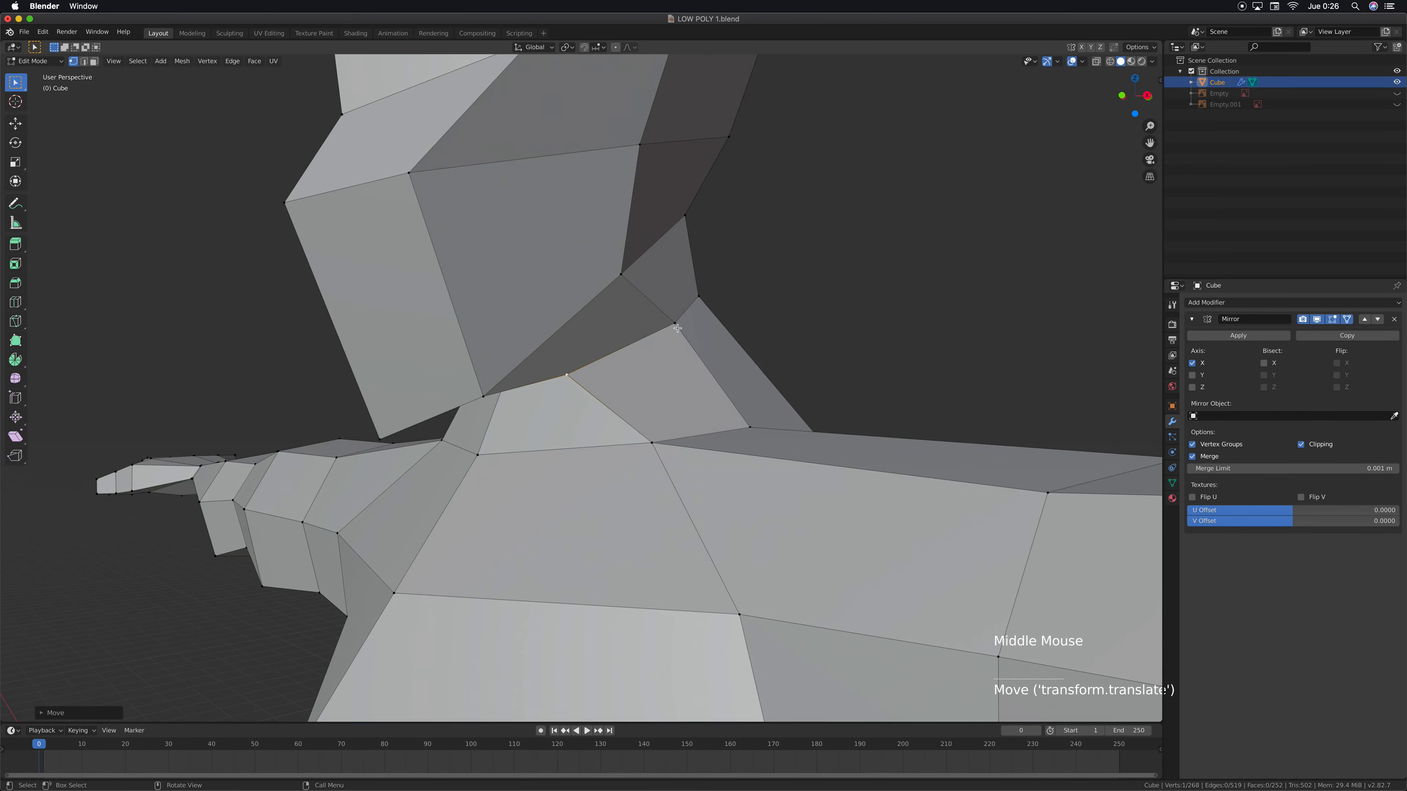
left_click(677, 325)
key("KP_1")
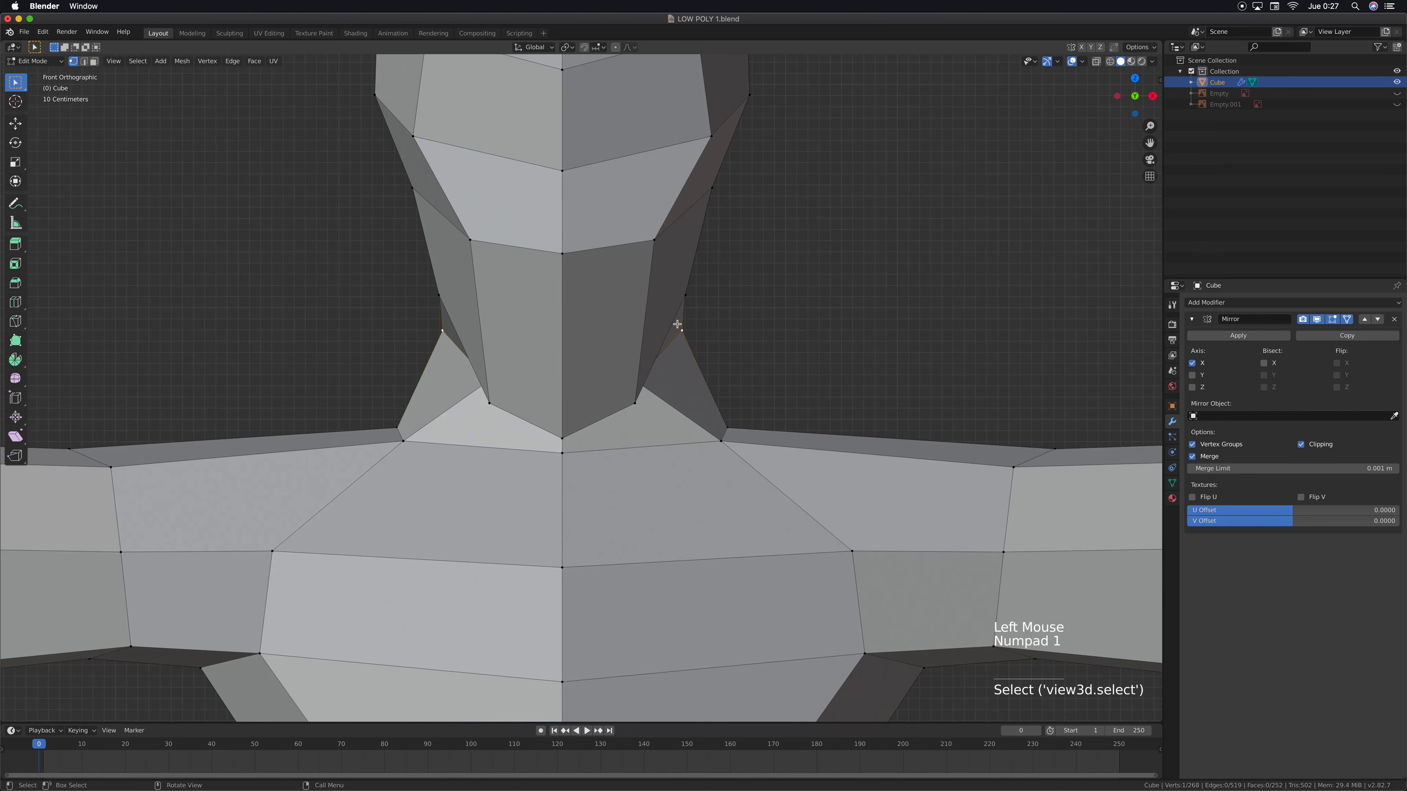
key("g")
key("x")
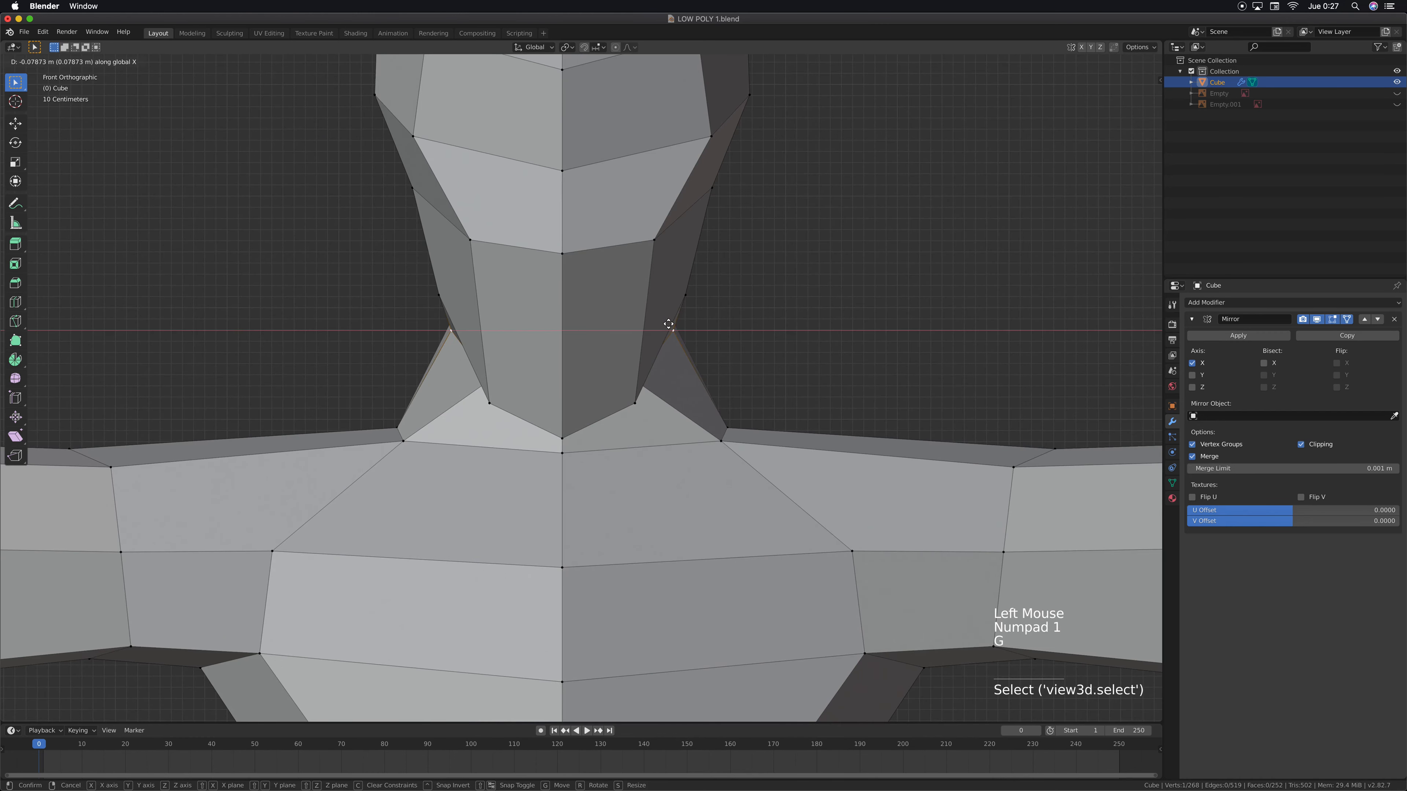
left_click(669, 325)
Raise the center chin vertex about 0.13 m along Z in front view
middle_click_drag(645, 363, 646, 371)
left_click(565, 483)
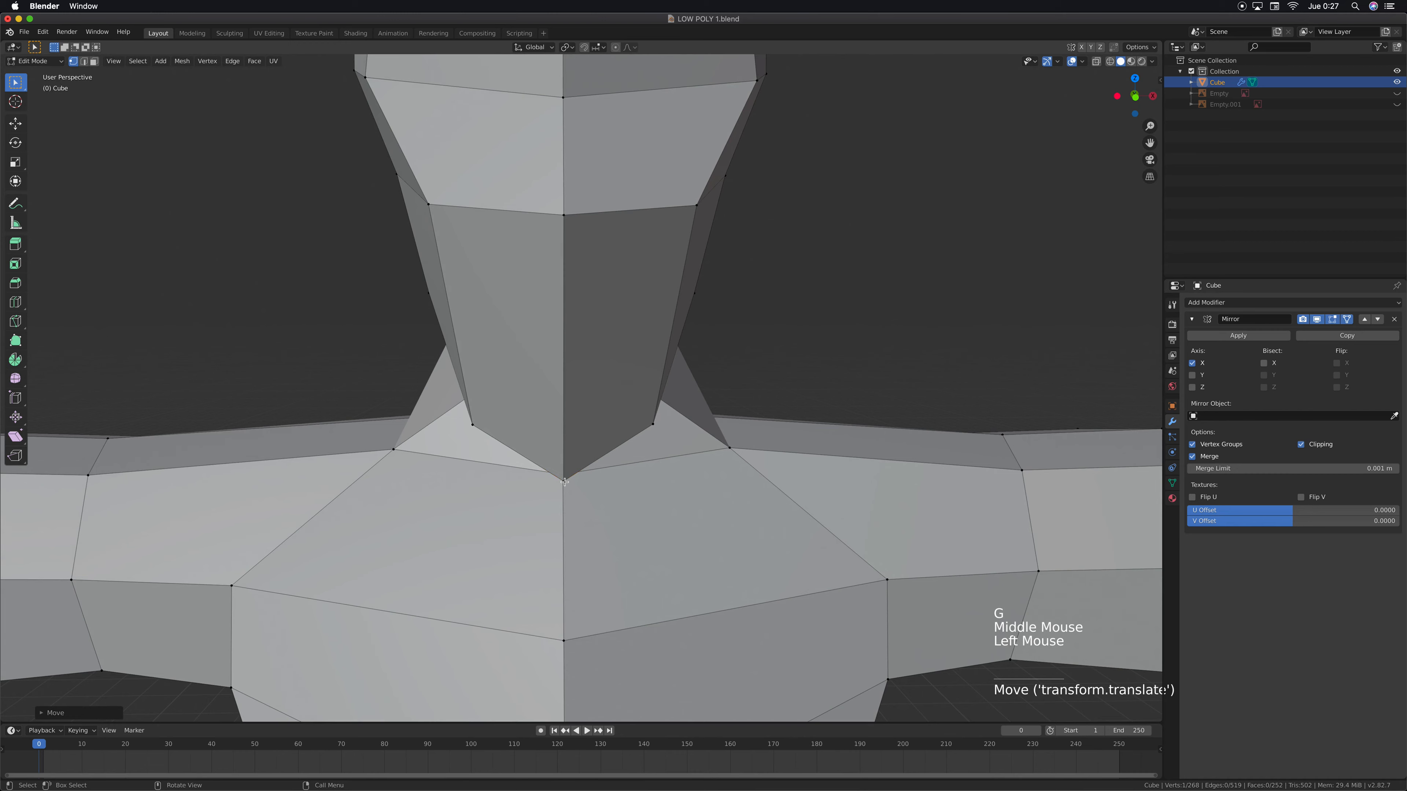
key("KP_1")
key("g")
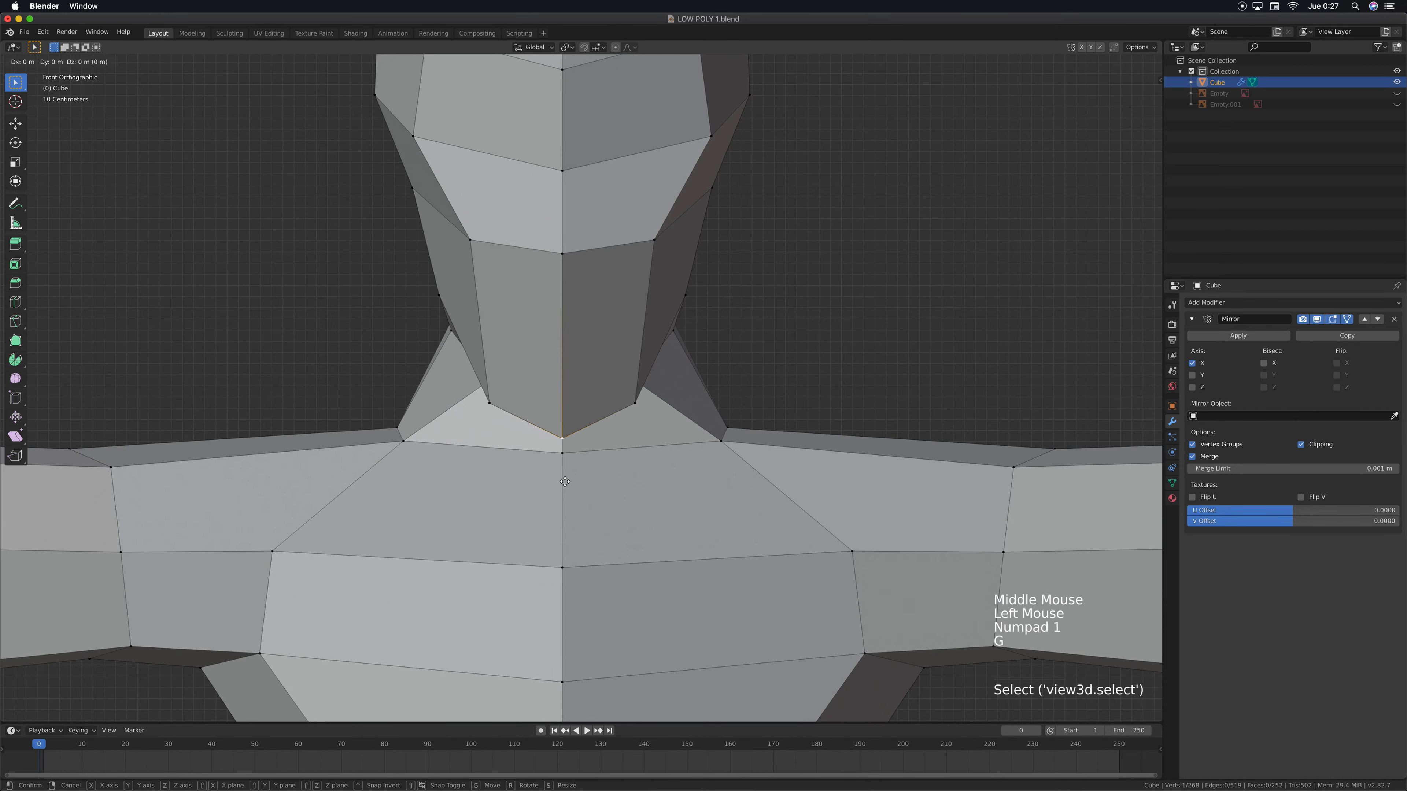
key("z")
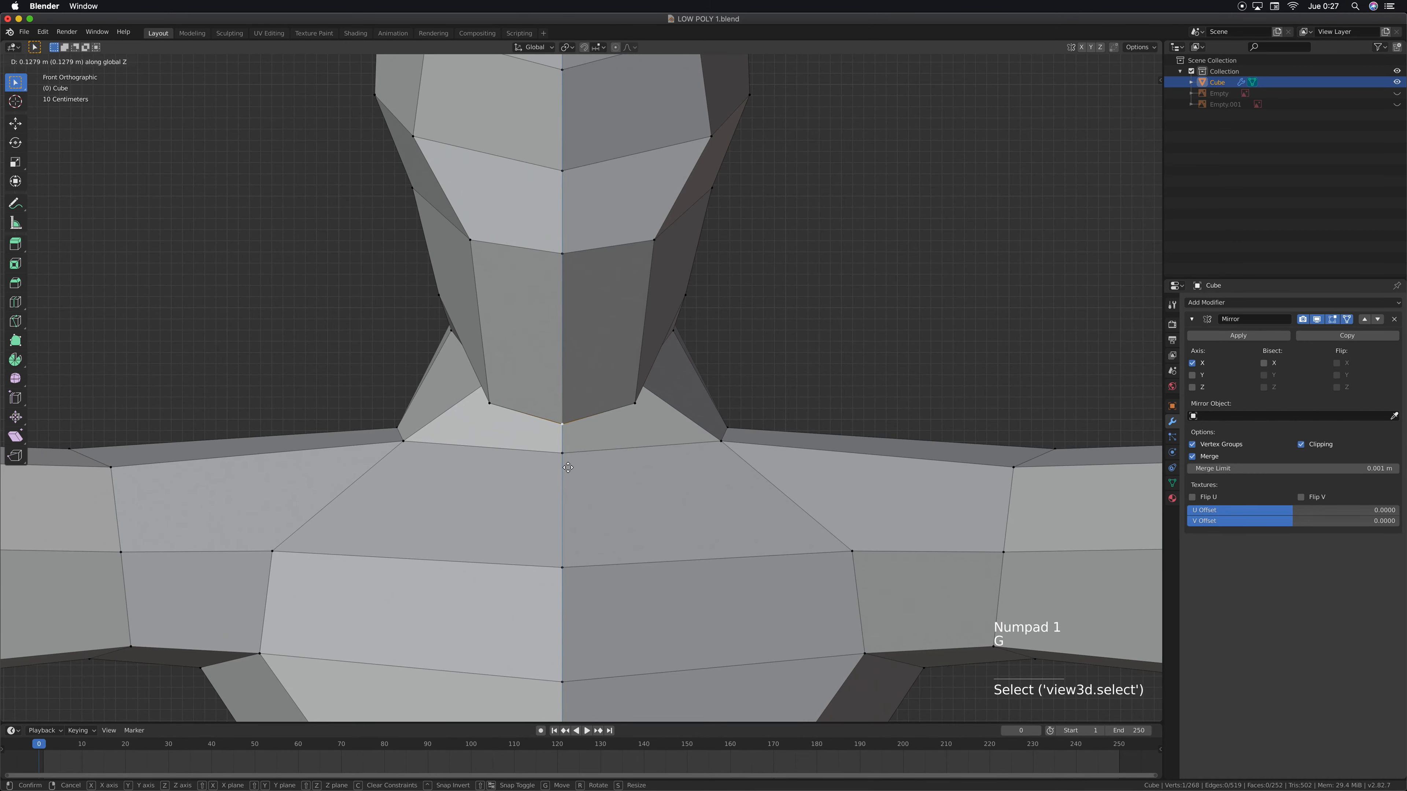
left_click(568, 467)
Examine the reshaped chin, neck and open crown of the head from the front and from above
middle_click_drag(763, 383, 656, 364, "shift")
scroll(656, 364, "up", 3)
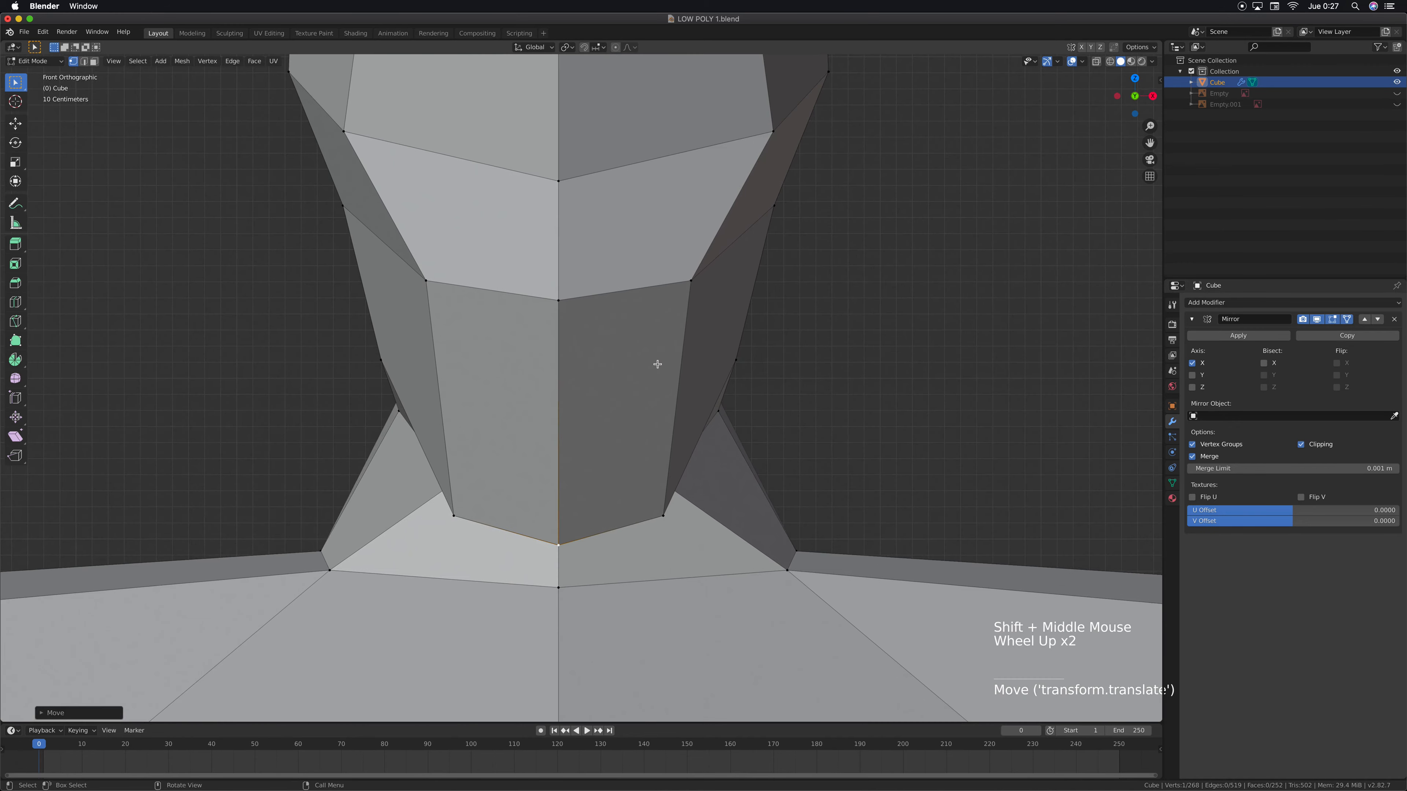
scroll(657, 364, "down", 7)
middle_click_drag(650, 364, 728, 438)
scroll(597, 473, "down", 5)
scroll(613, 490, "down", 3)
middle_click_drag(651, 450, 641, 437)
scroll(641, 437, "up", 2)
scroll(641, 437, "up", 6)
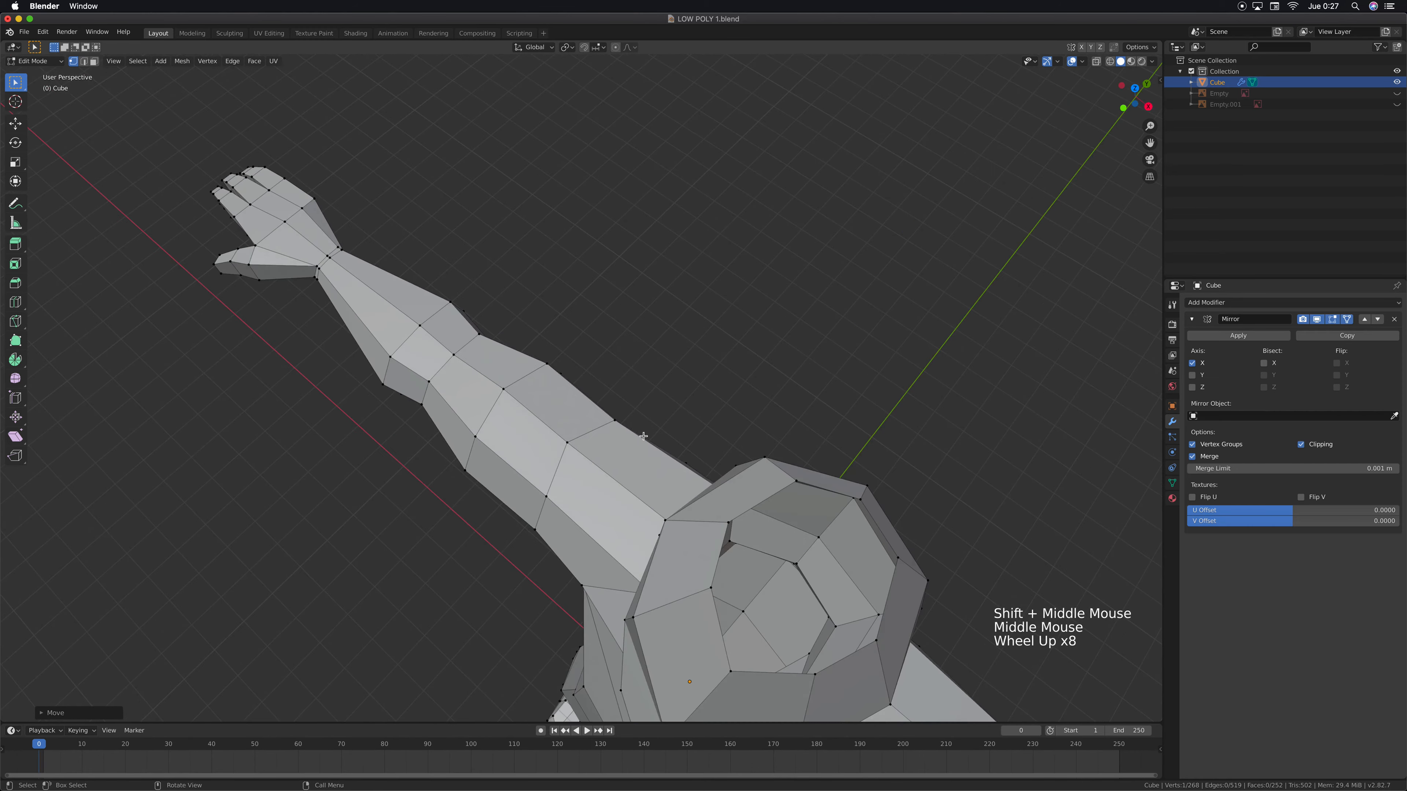
In top view, move the three stacked side vertices of the head about 0.13 m backward along Y
key("KP_7")
middle_click_drag(642, 436, 676, 392, "shift")
scroll(708, 395, "up", 3)
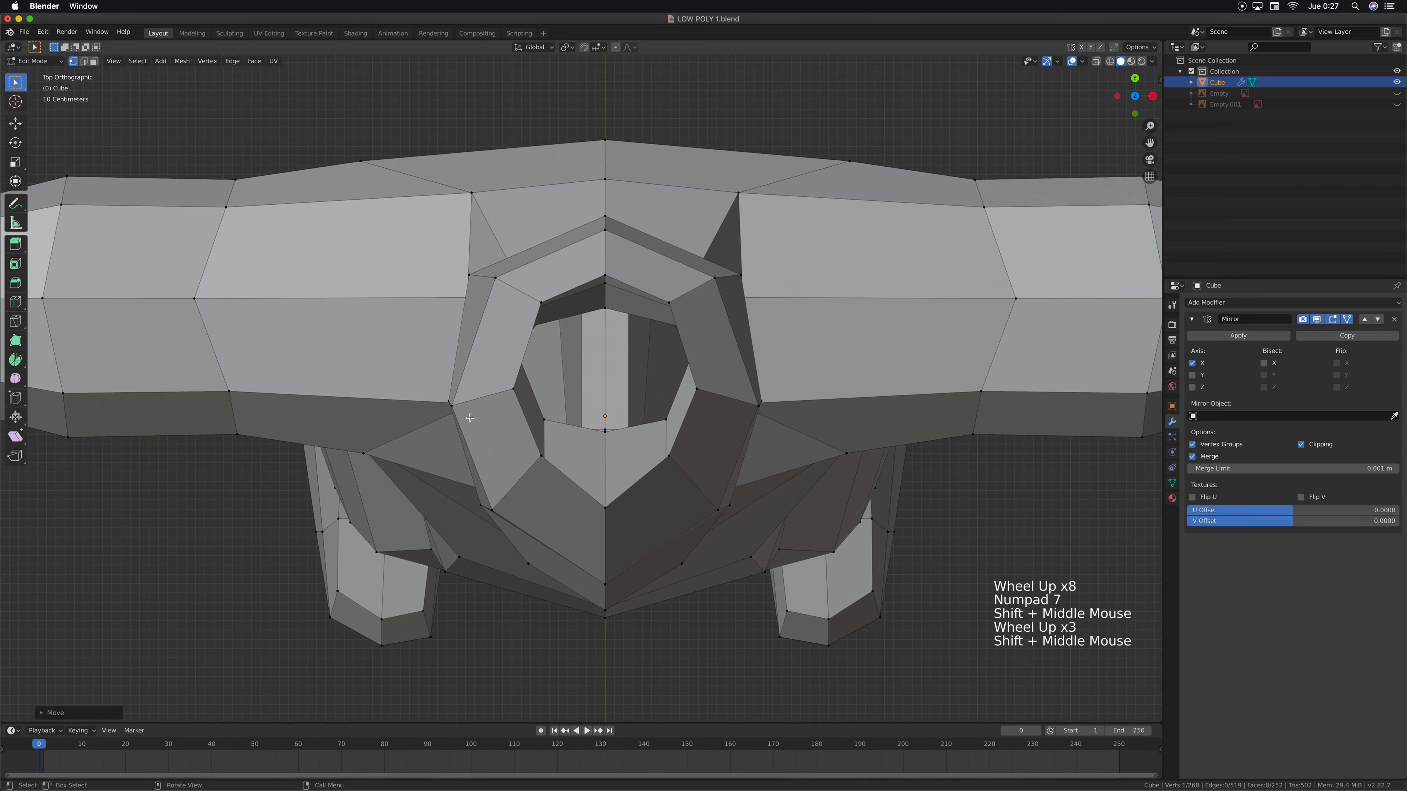
middle_click_drag(452, 410, 383, 360)
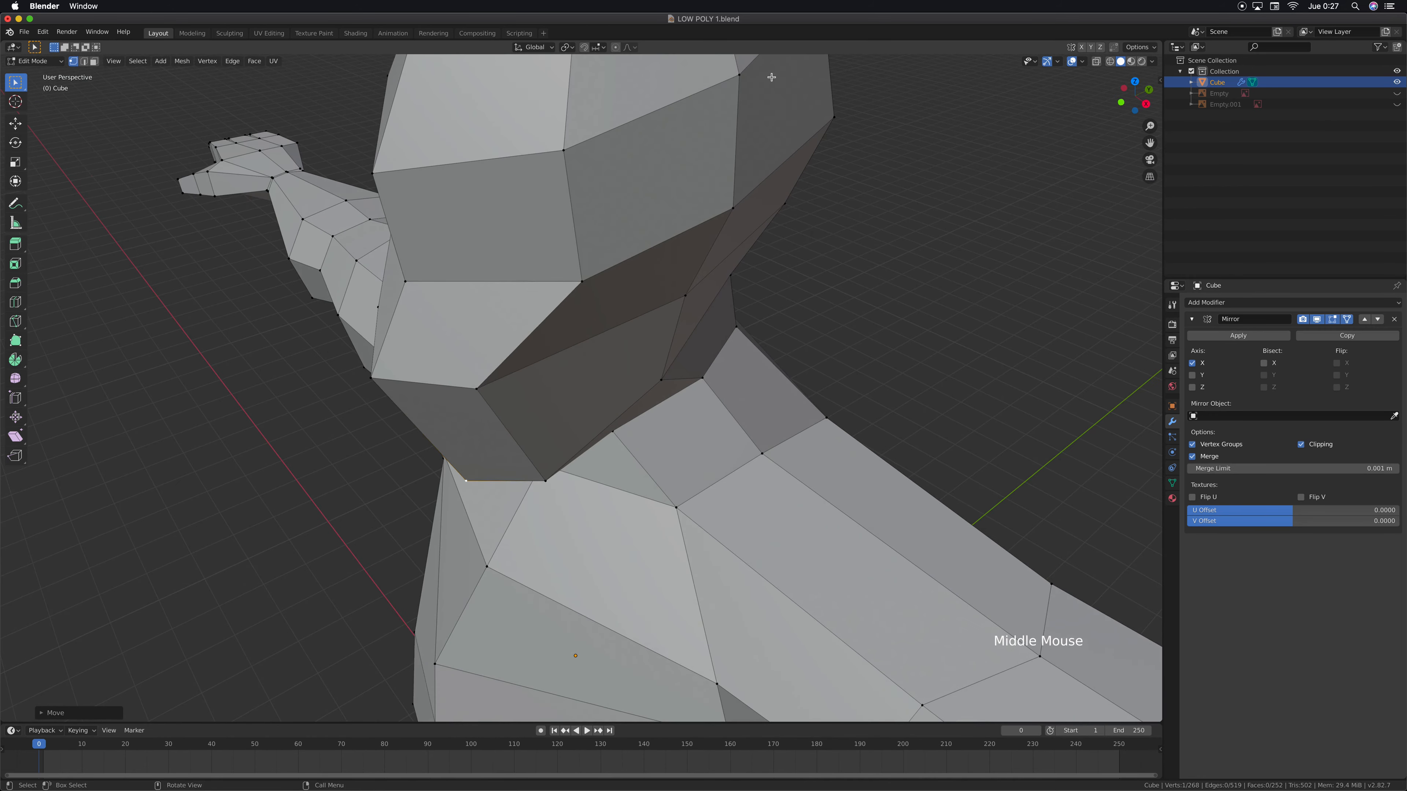
left_click(741, 78)
left_click(717, 271, "shift")
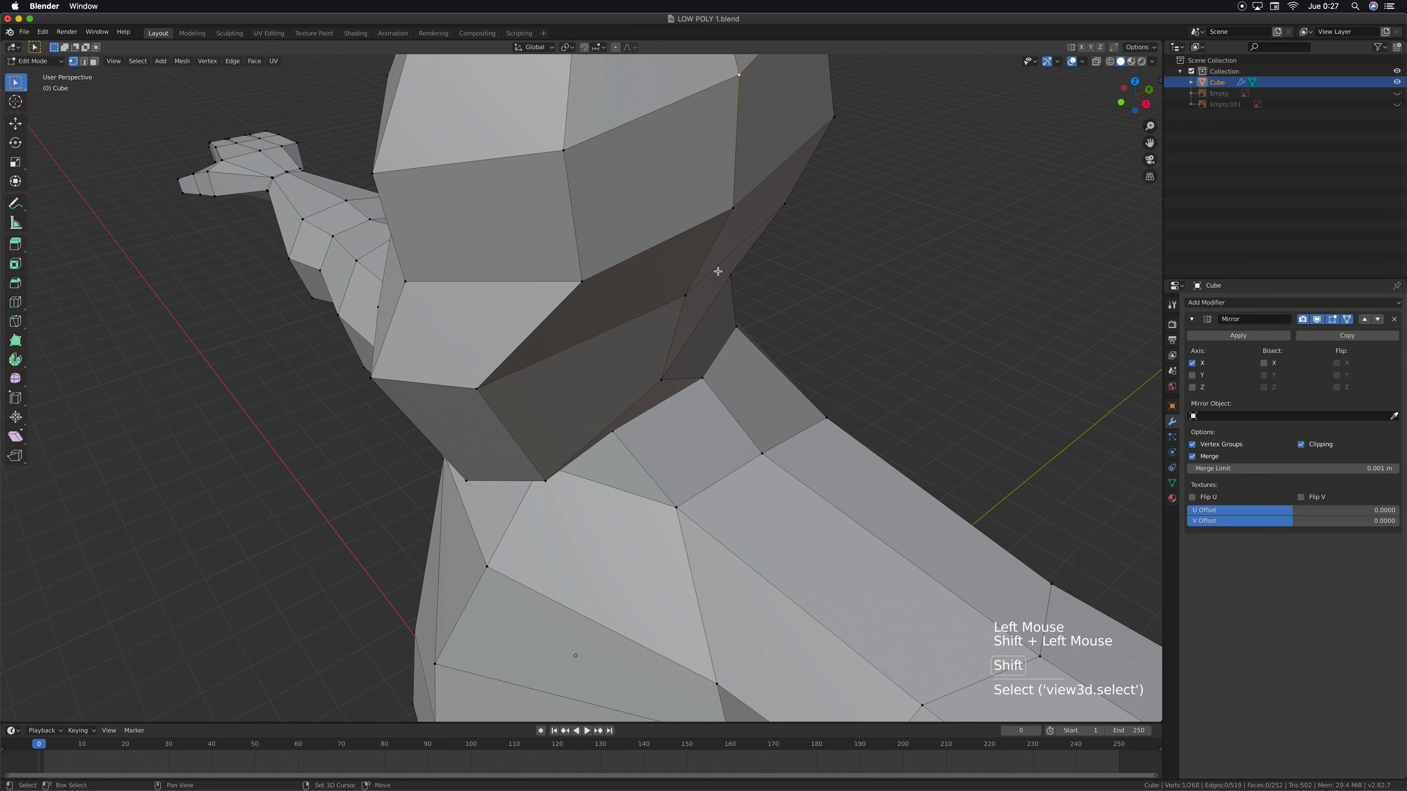
left_click(735, 304, "shift")
key("KP_7")
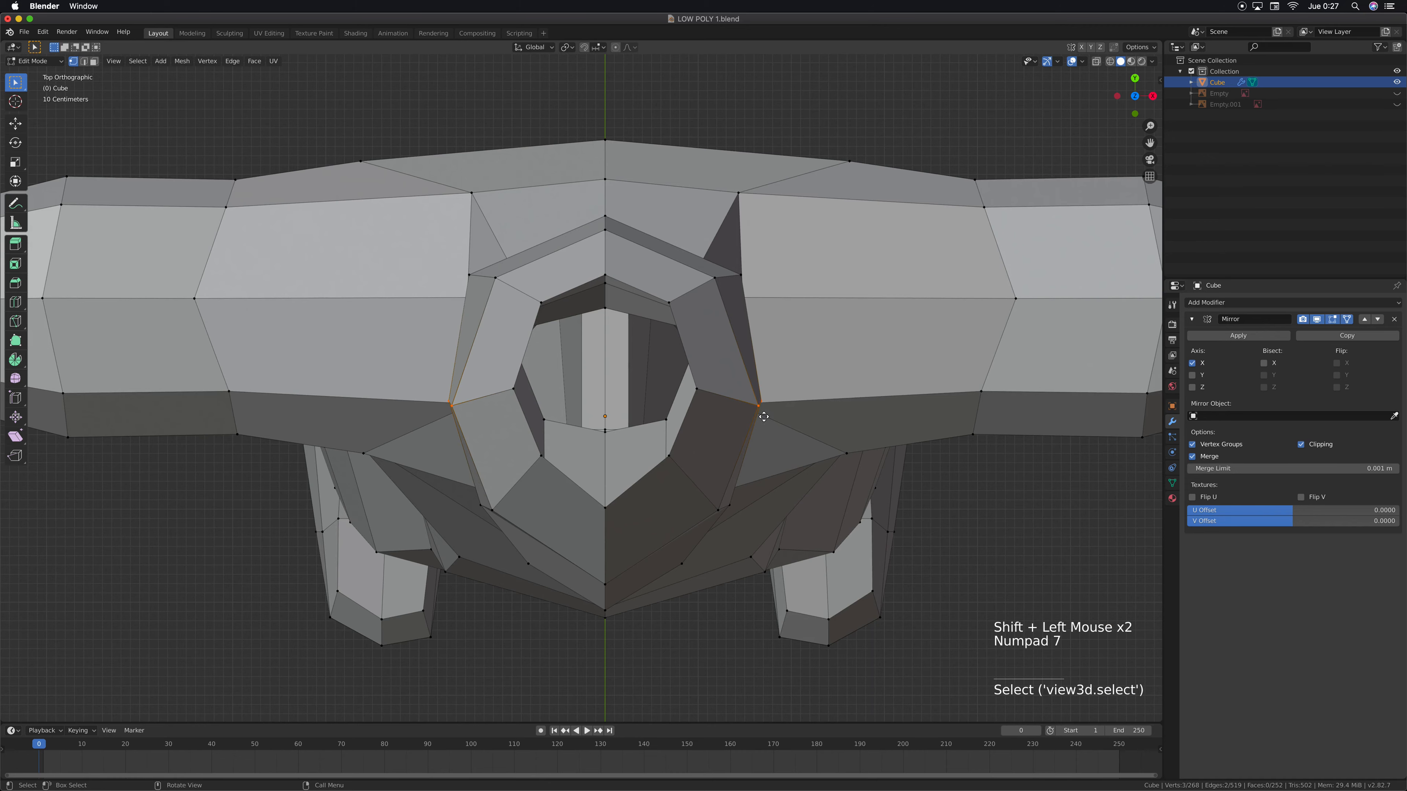
key("g")
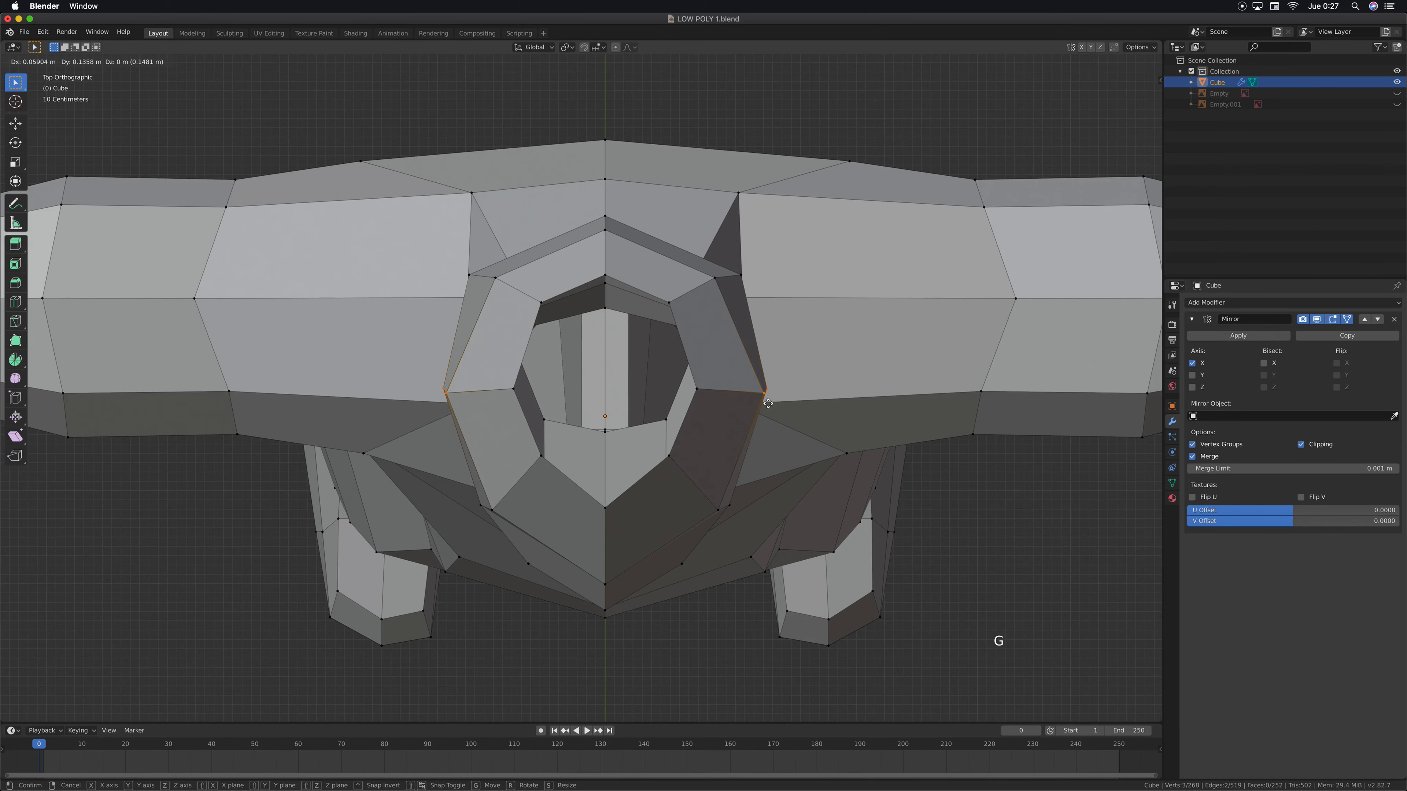
left_click(763, 403)
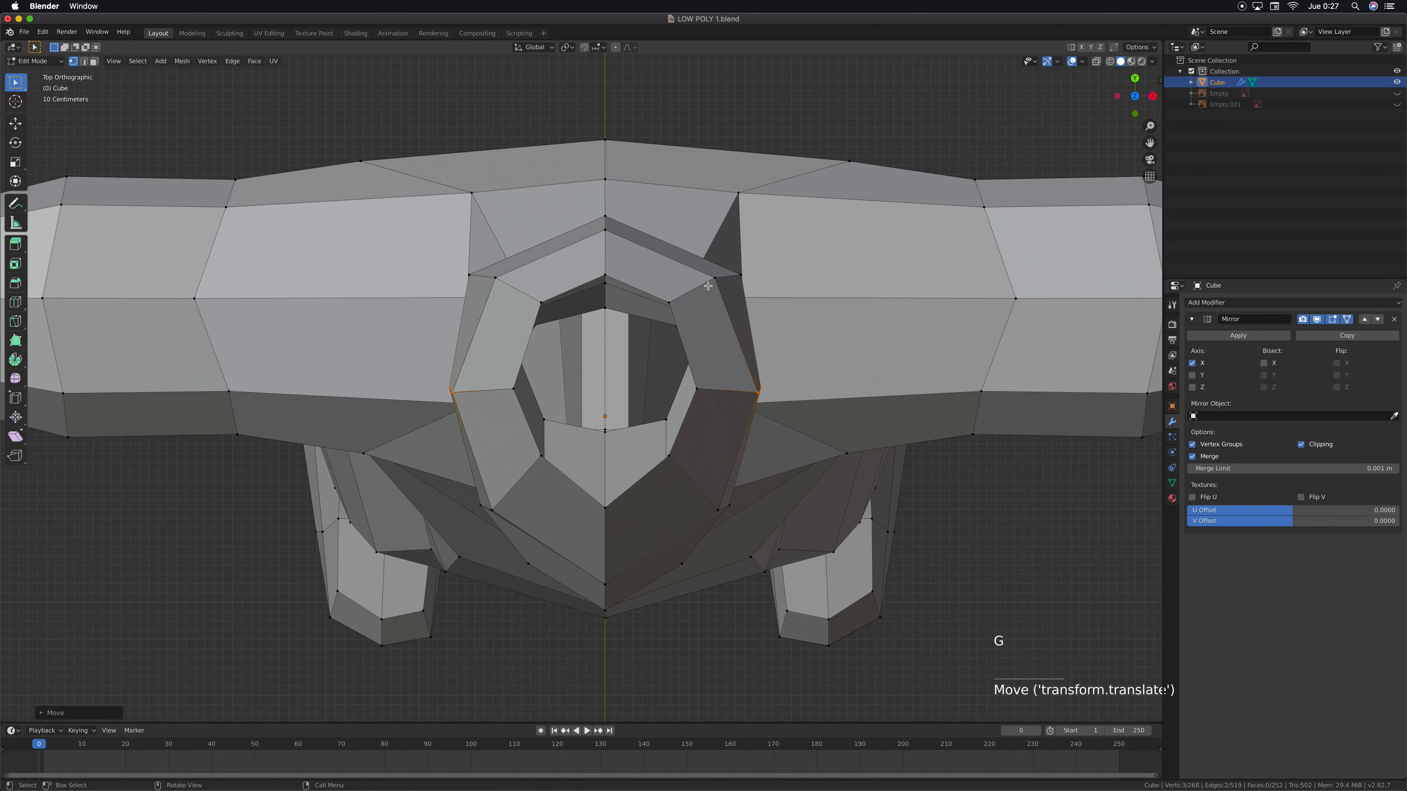
Move the column of rear side head vertices, up to the crown rim, slightly inward in top view to round the back of the head
middle_click_drag(706, 292, 804, 115)
left_click(856, 299)
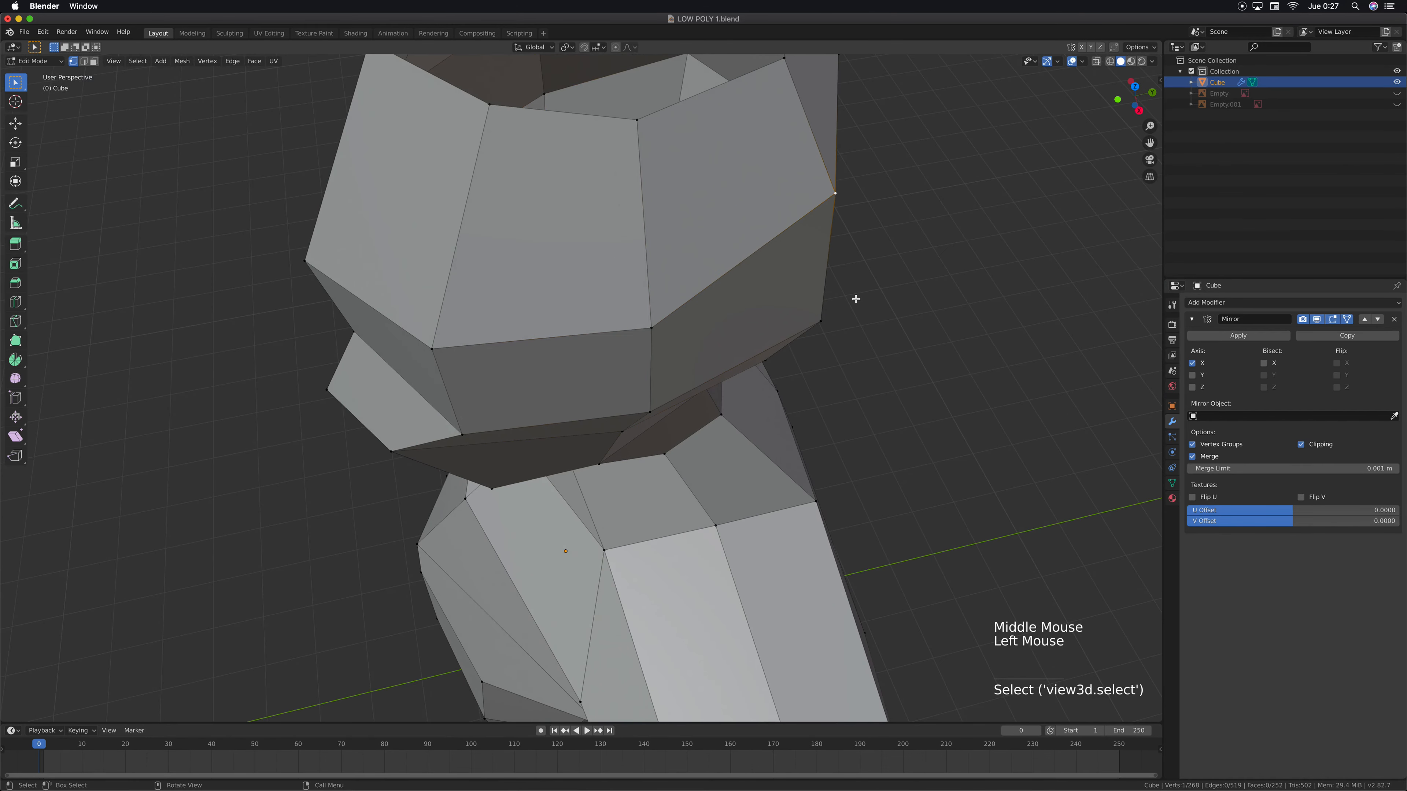
left_click(821, 320, "shift")
middle_click_drag(823, 320, 783, 290)
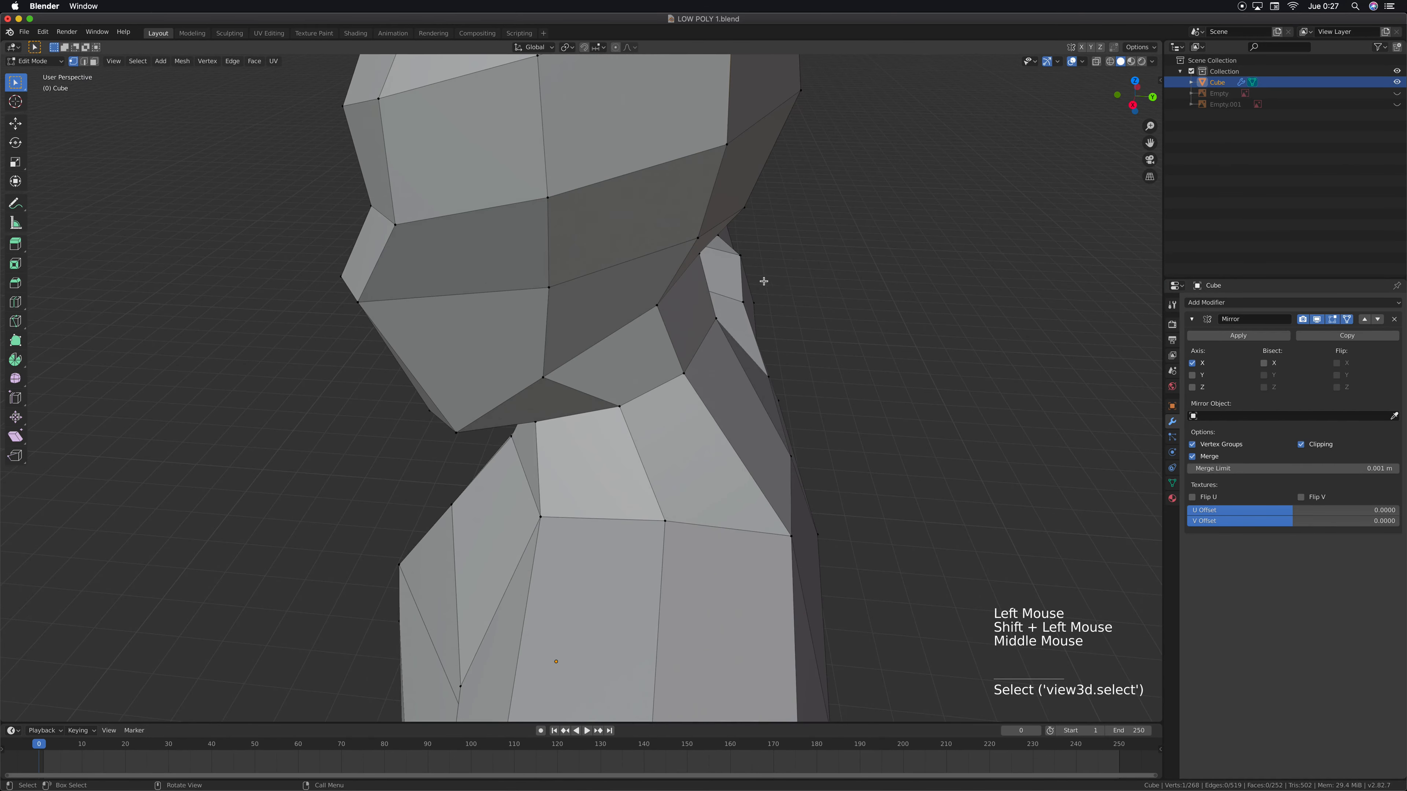
left_click(699, 237)
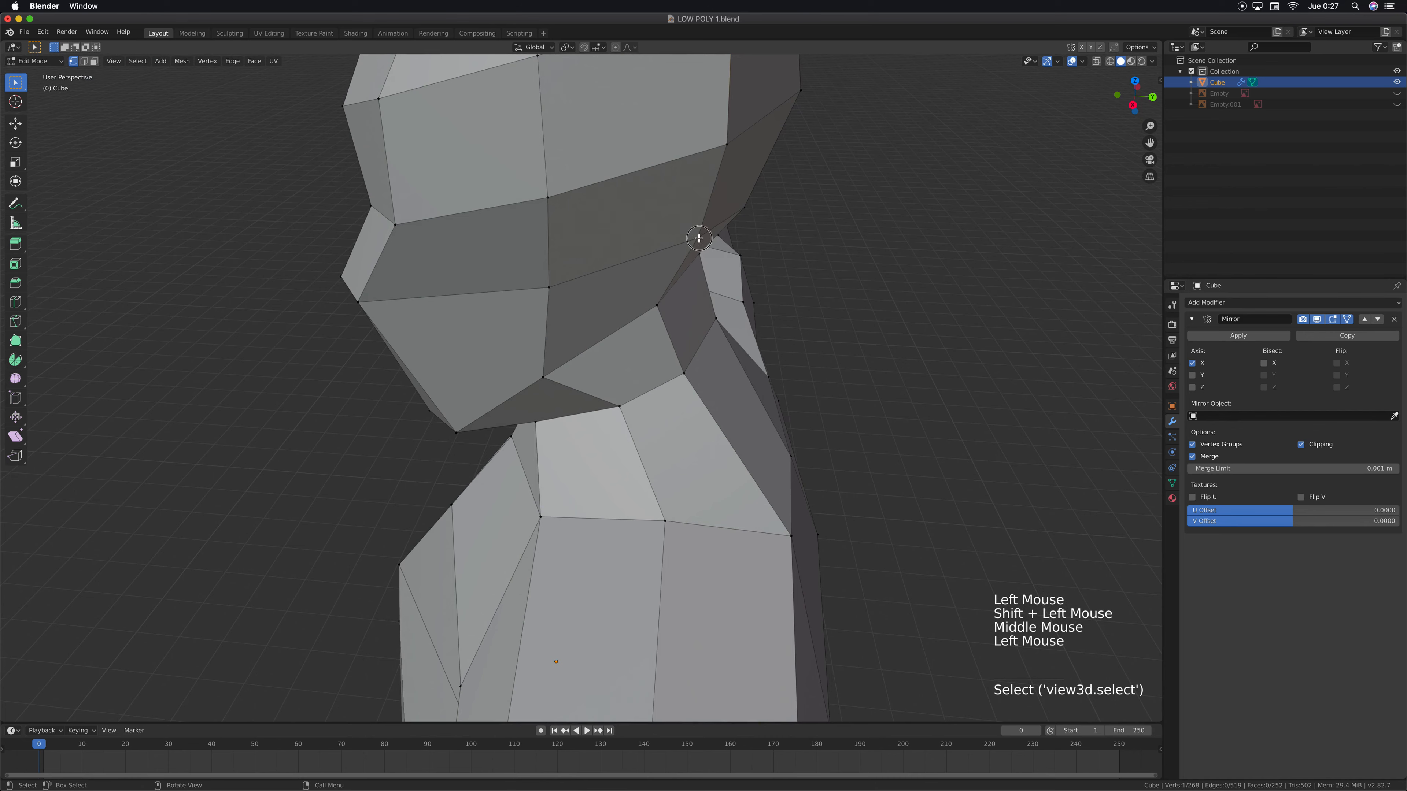
left_click(727, 145)
left_click(698, 238, "shift")
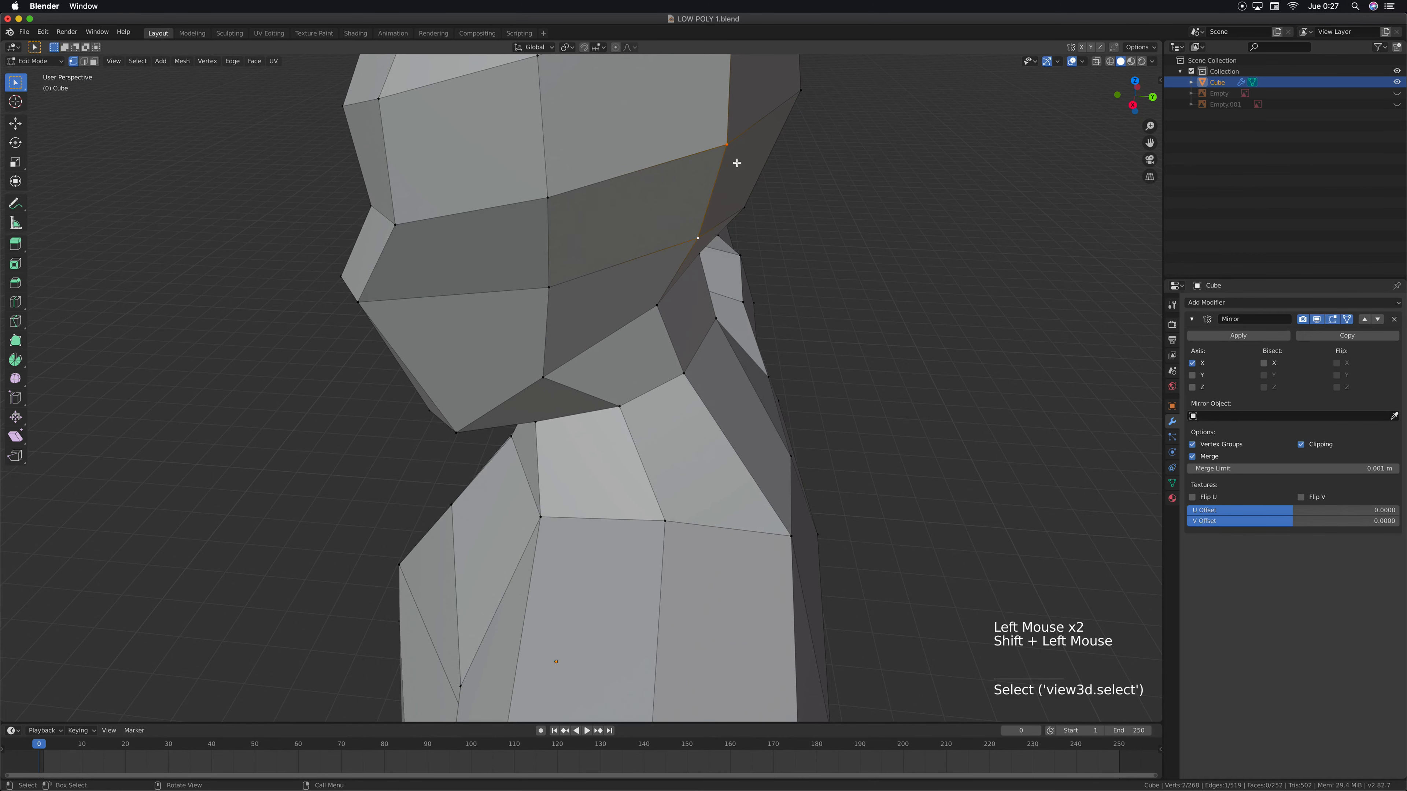
middle_click_drag(736, 162, 715, 266, "shift")
left_click(699, 201, "shift")
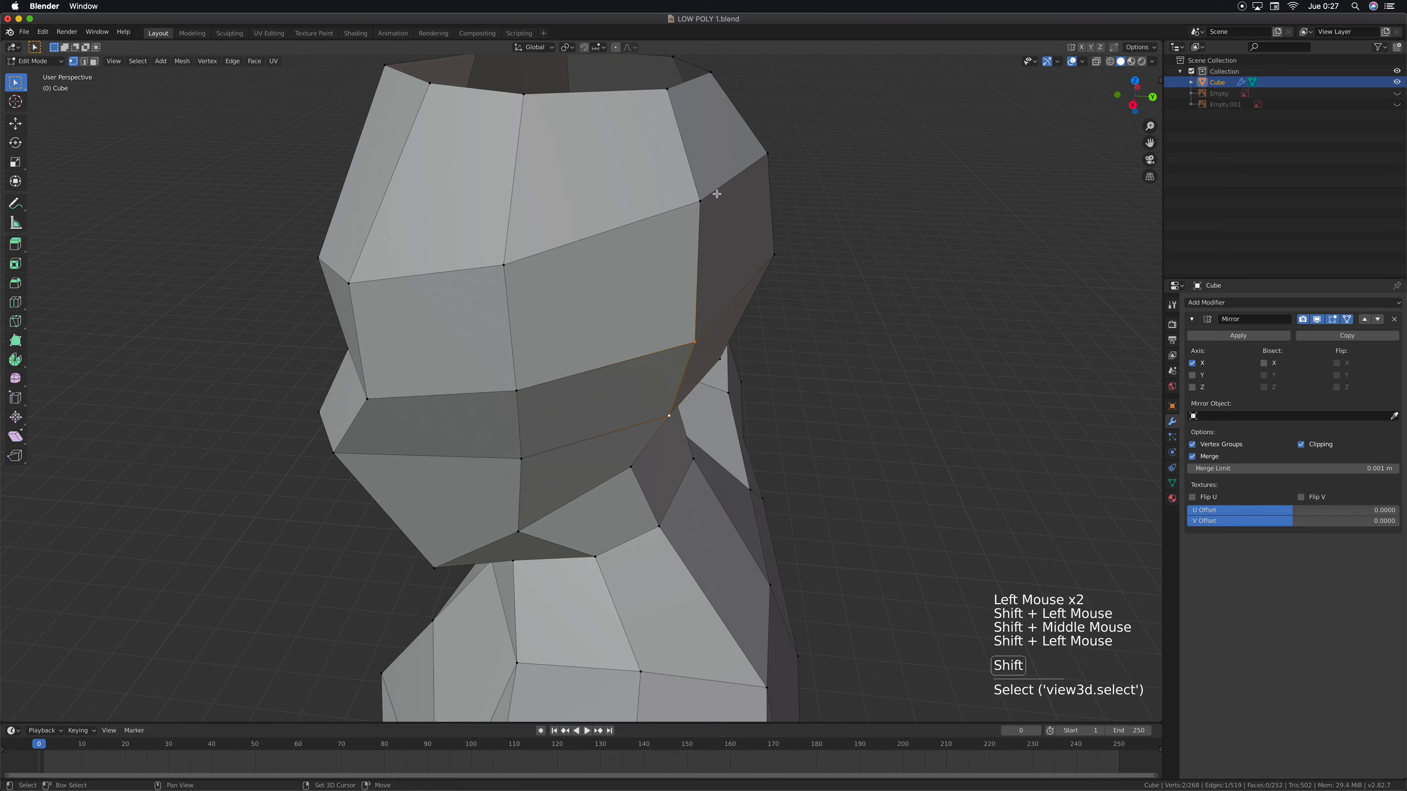
left_click(667, 90, "shift")
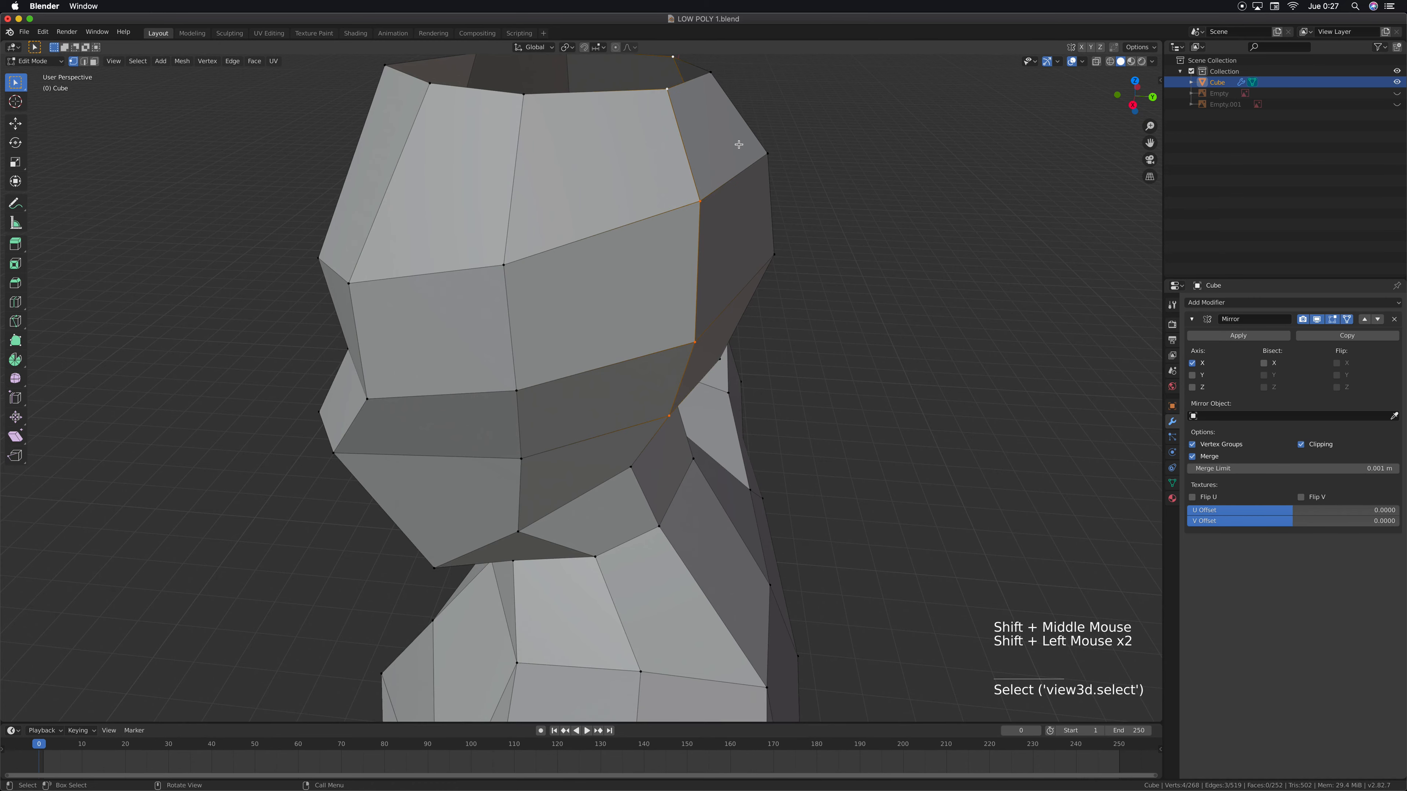
key("KP_7")
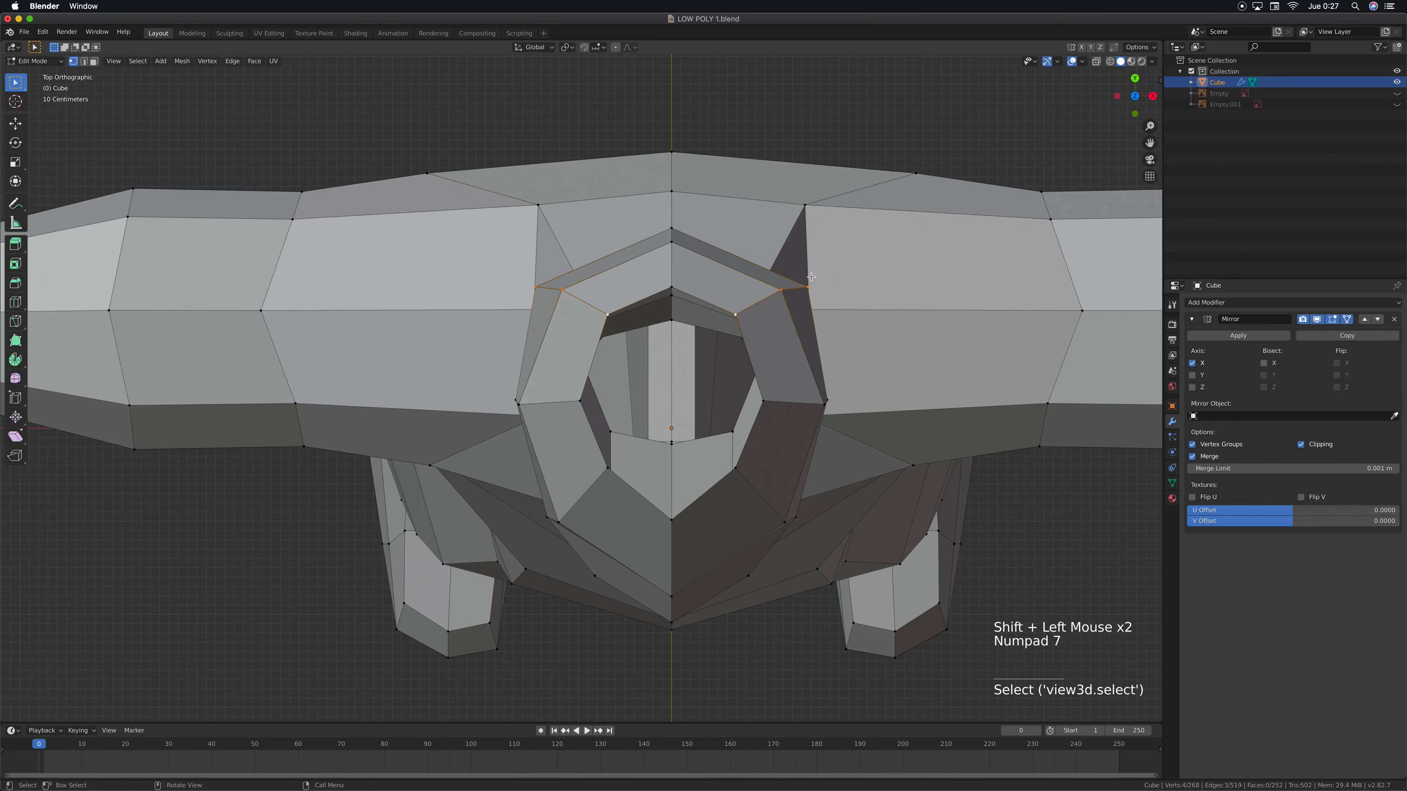
key("g")
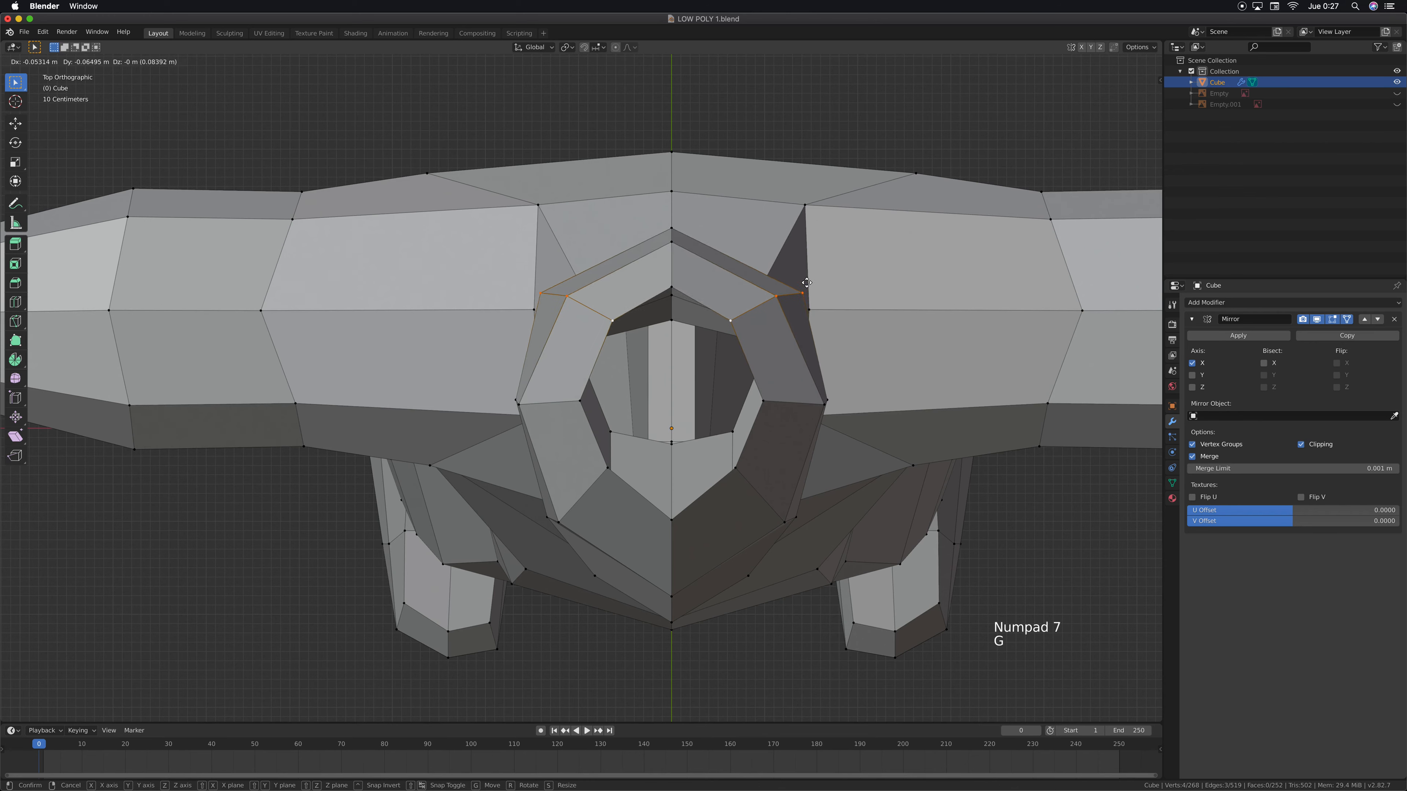
left_click(804, 276)
Nudge the two midline vertices on the back of the head about 0.01 m forward along Y
left_click(672, 229)
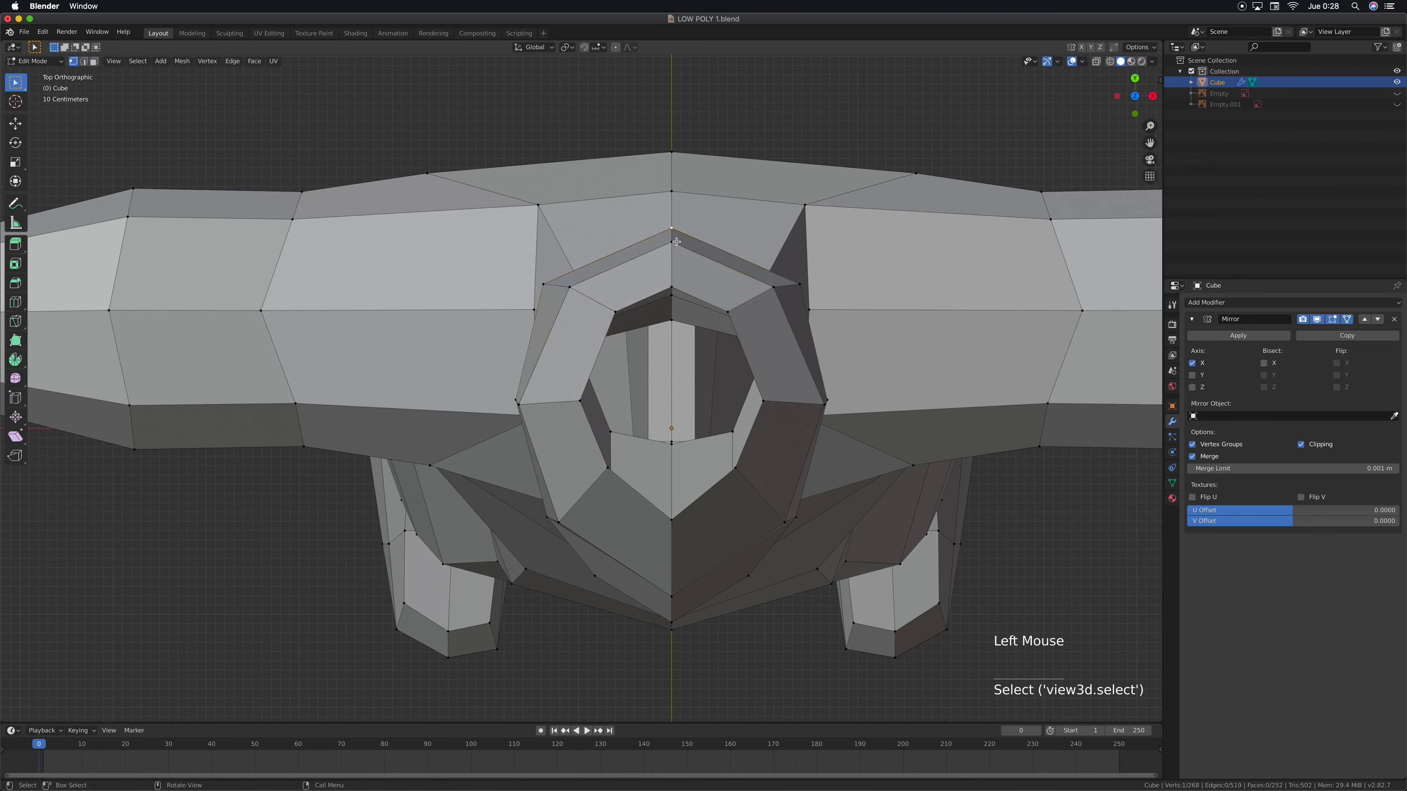
left_click(674, 243, "shift")
middle_click_drag(707, 370, 628, 338)
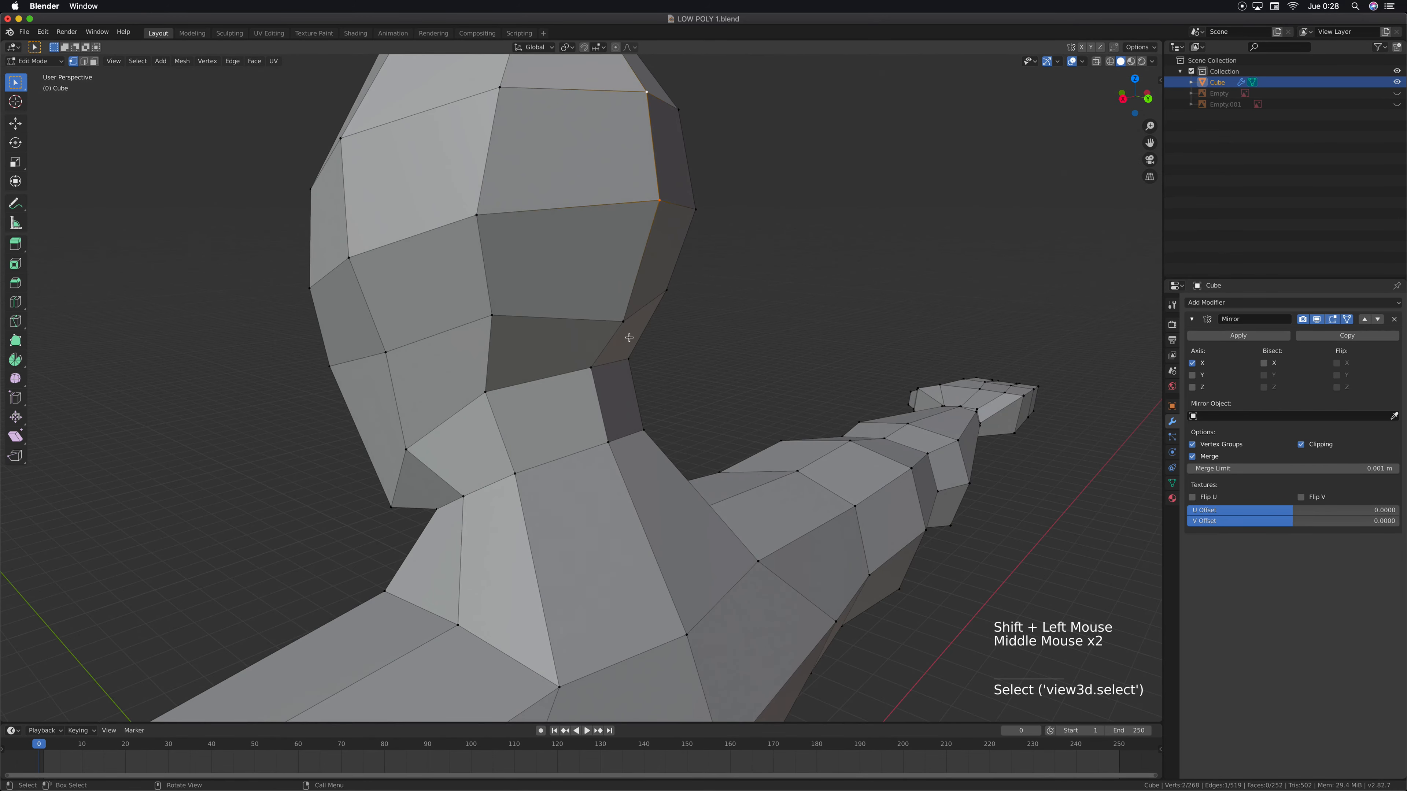
key("KP_7")
key("g")
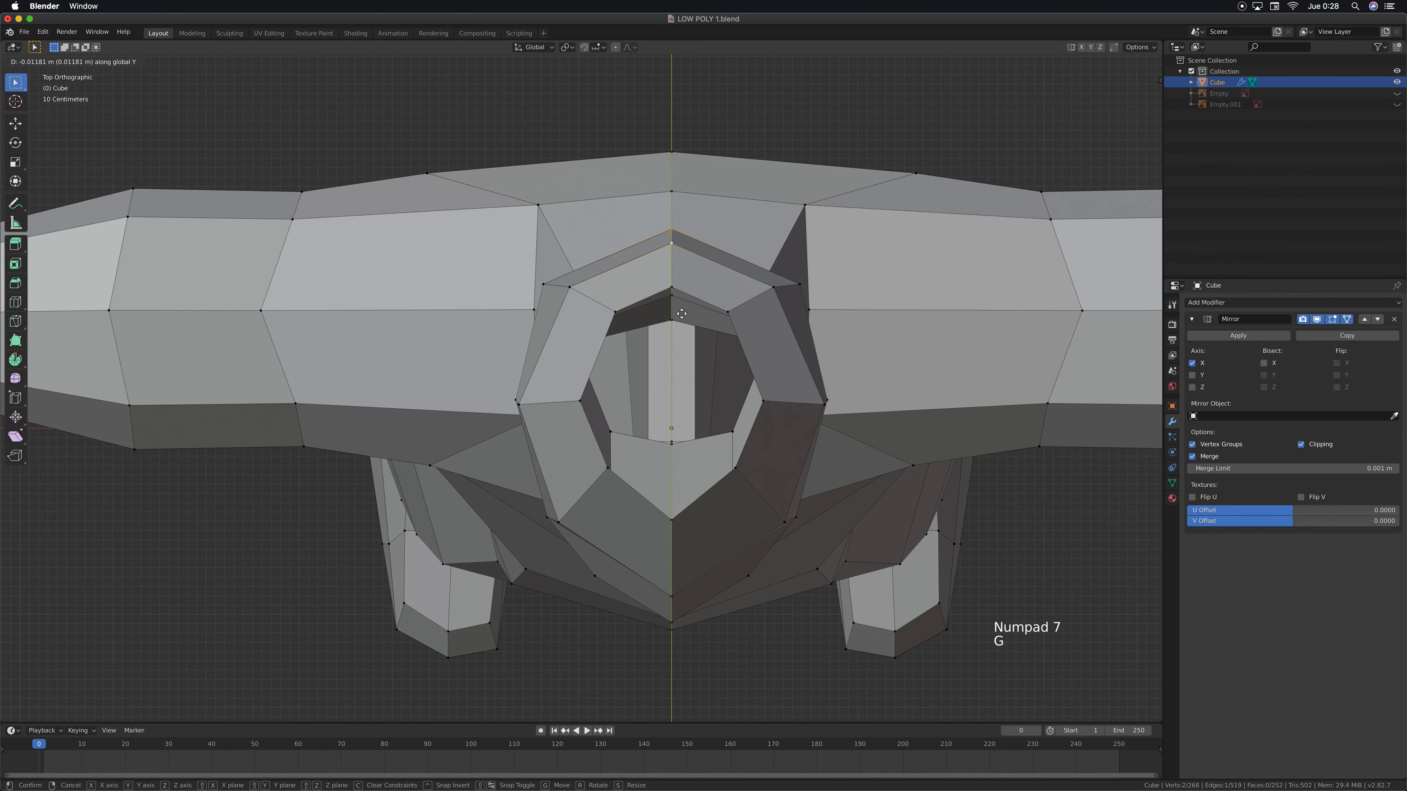
left_click(682, 314)
In edge select mode, fill a mirrored face between the front and rear edges beside the midline of the open crown
middle_click_drag(764, 399, 648, 347)
scroll(761, 413, "down", 5)
scroll(671, 369, "up", 2)
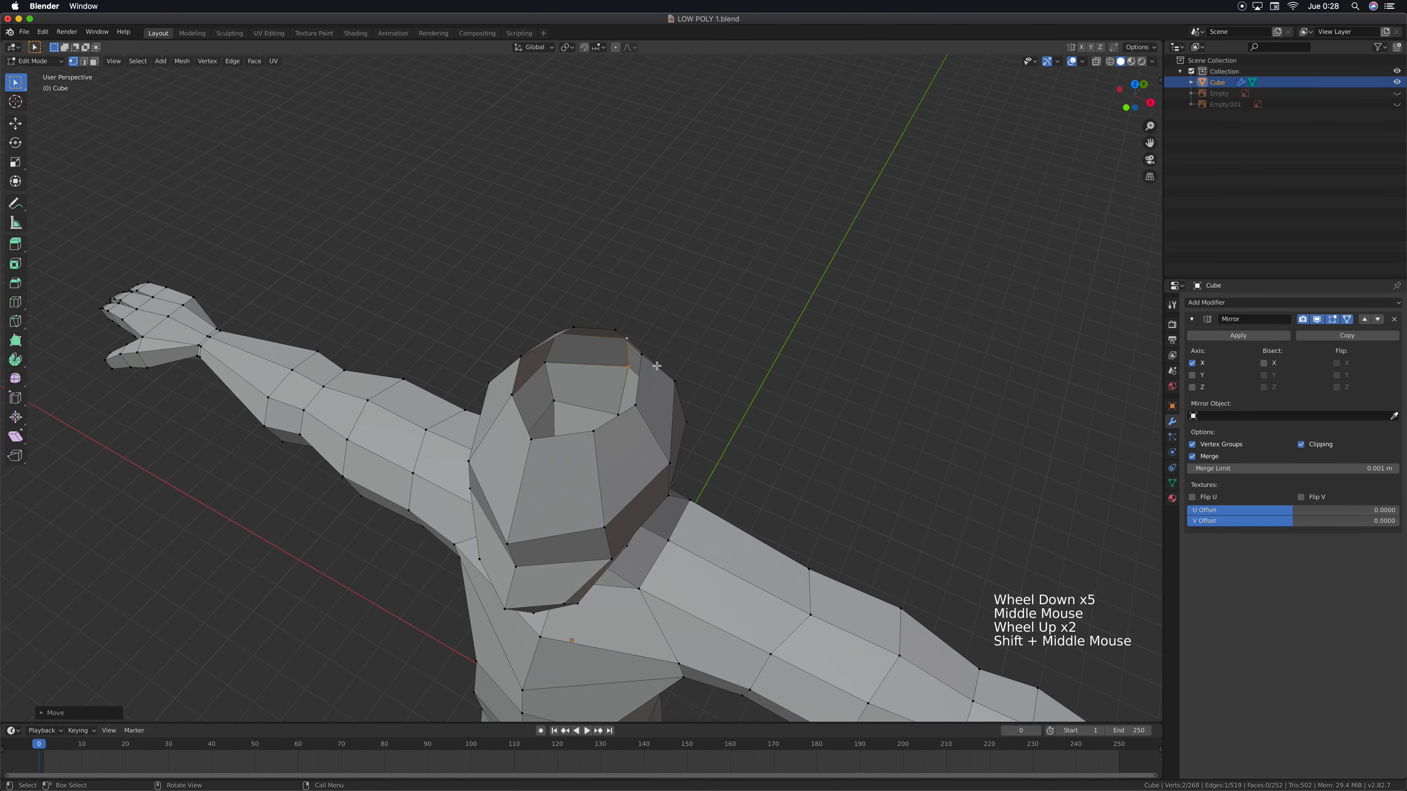
scroll(649, 347, "up", 3)
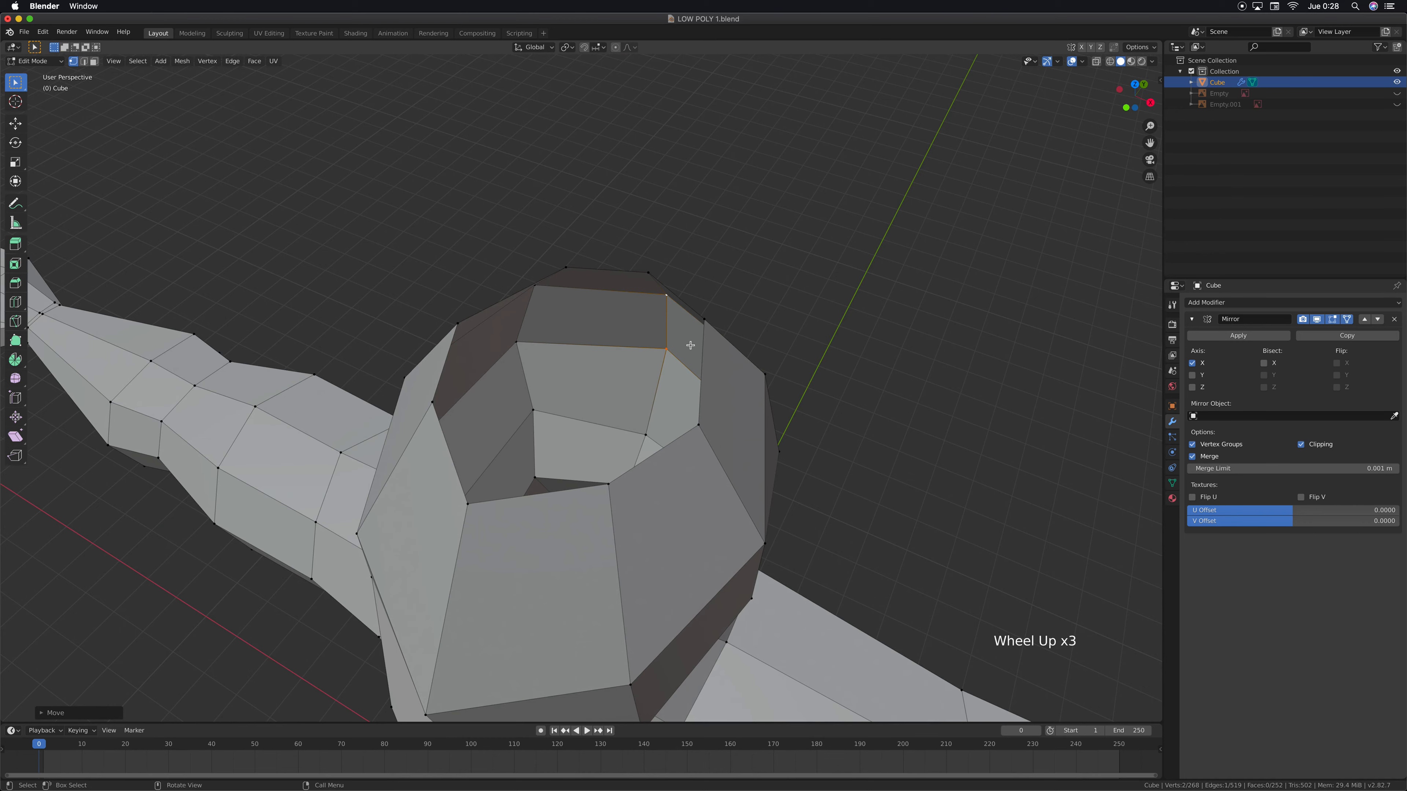
key("2")
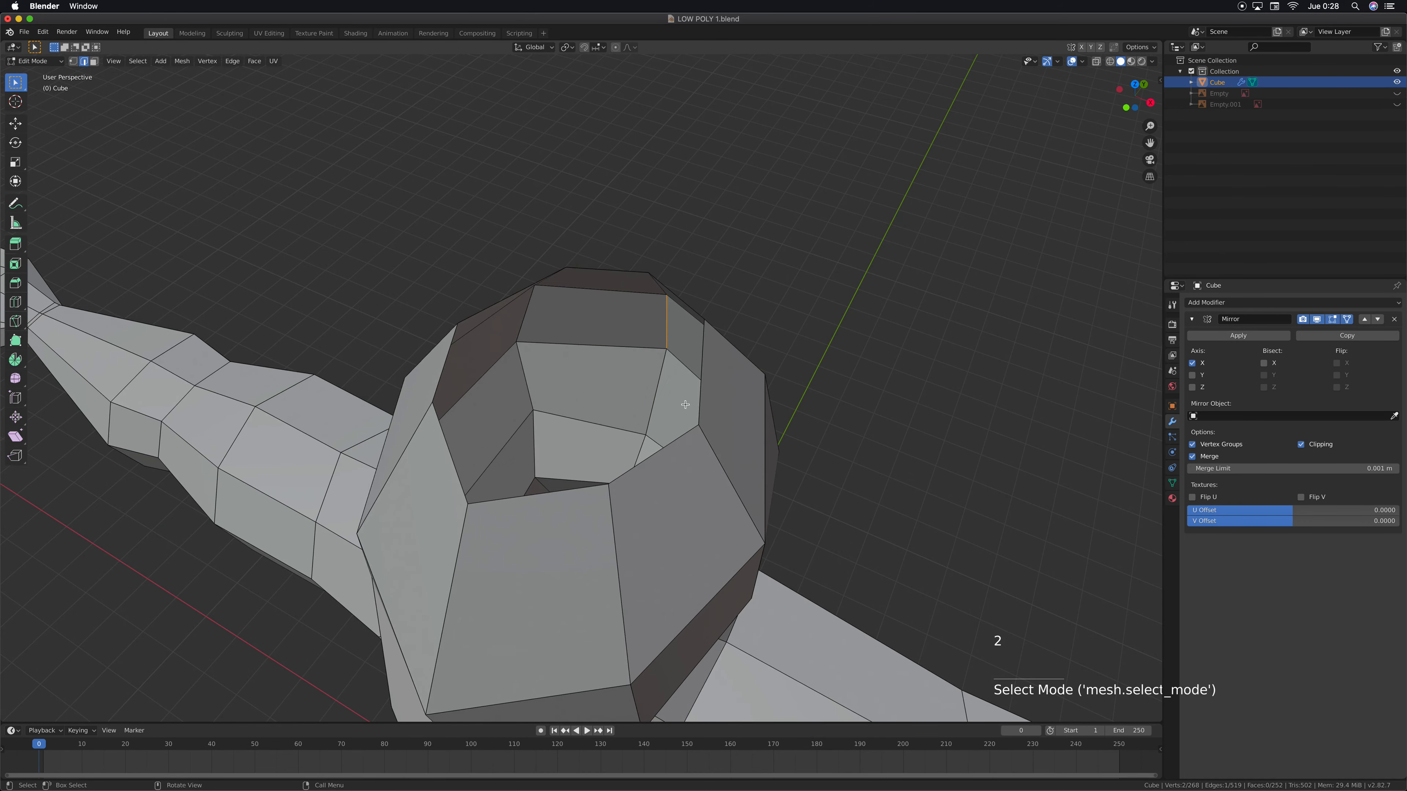
middle_click_drag(666, 443, 653, 485)
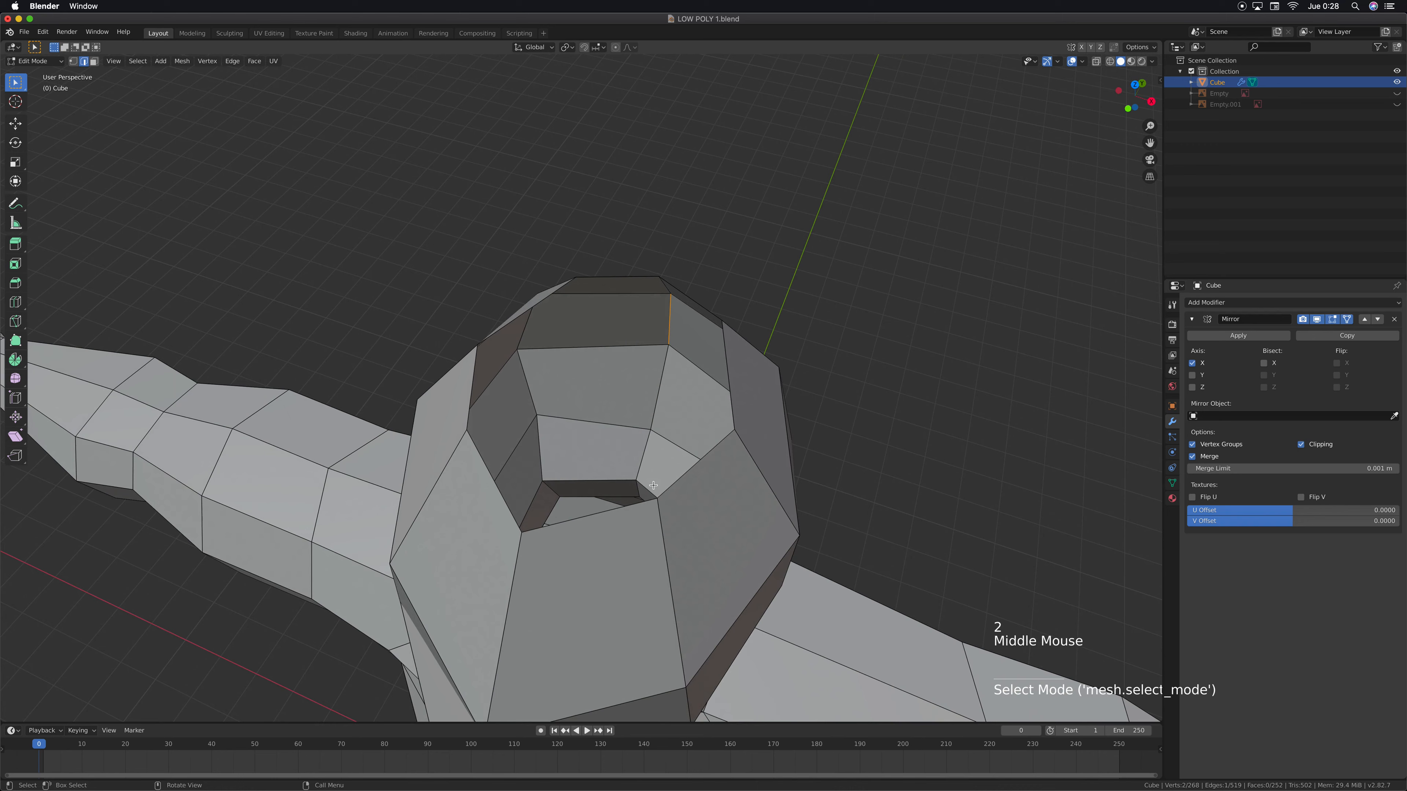
left_click(625, 512)
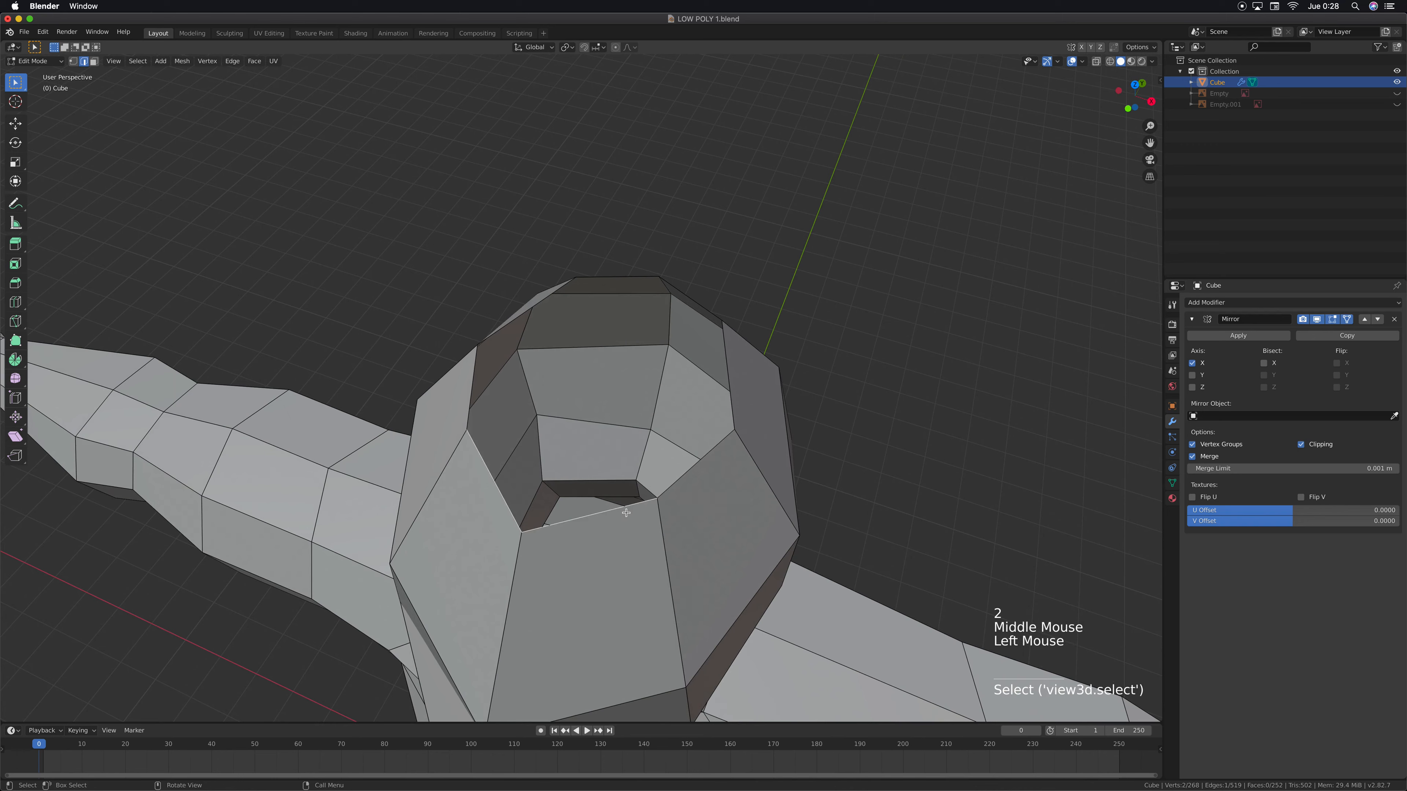
left_click(701, 300, "shift")
key("f")
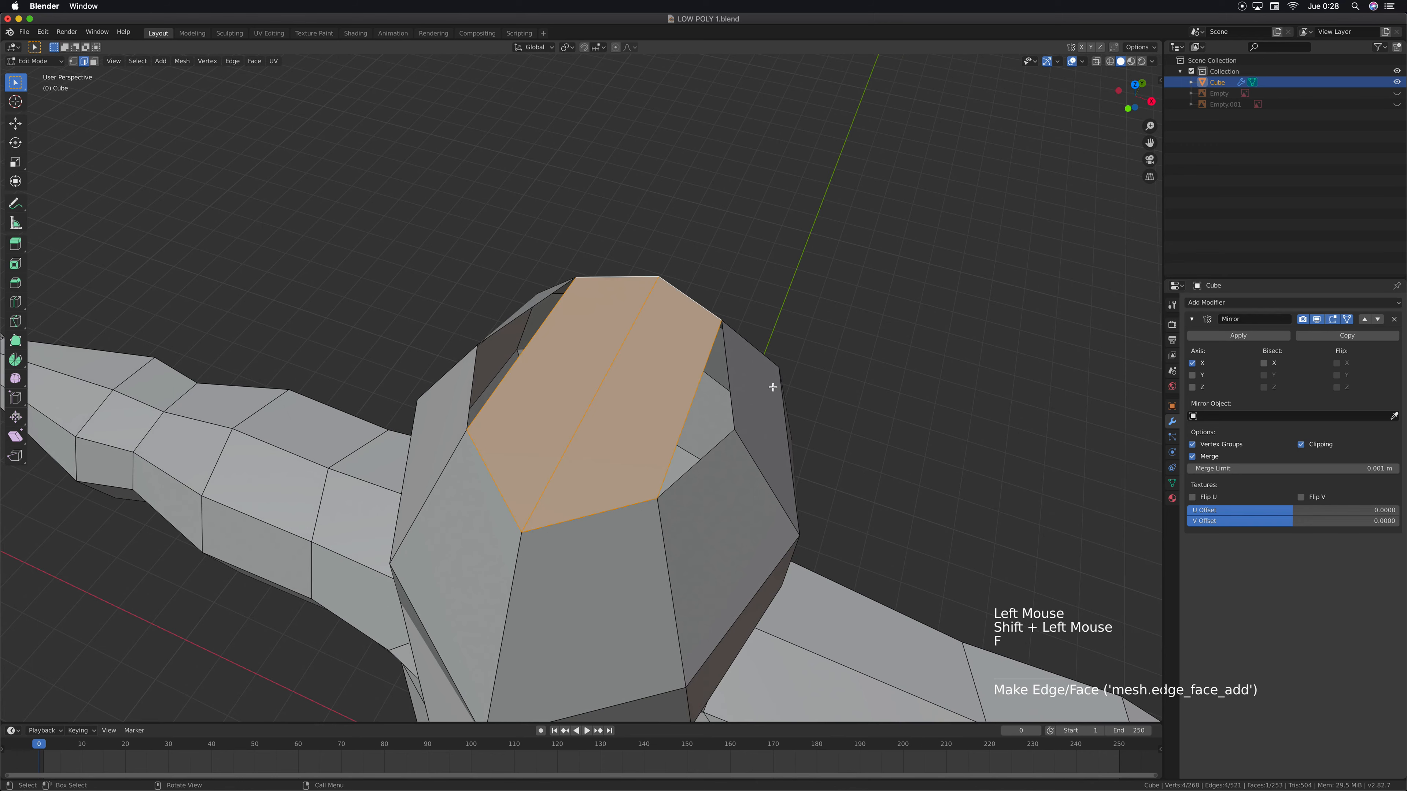
Save the model to LOW POLY 1.blend
middle_click_drag(743, 464, 734, 444)
scroll(732, 404, "up", 2)
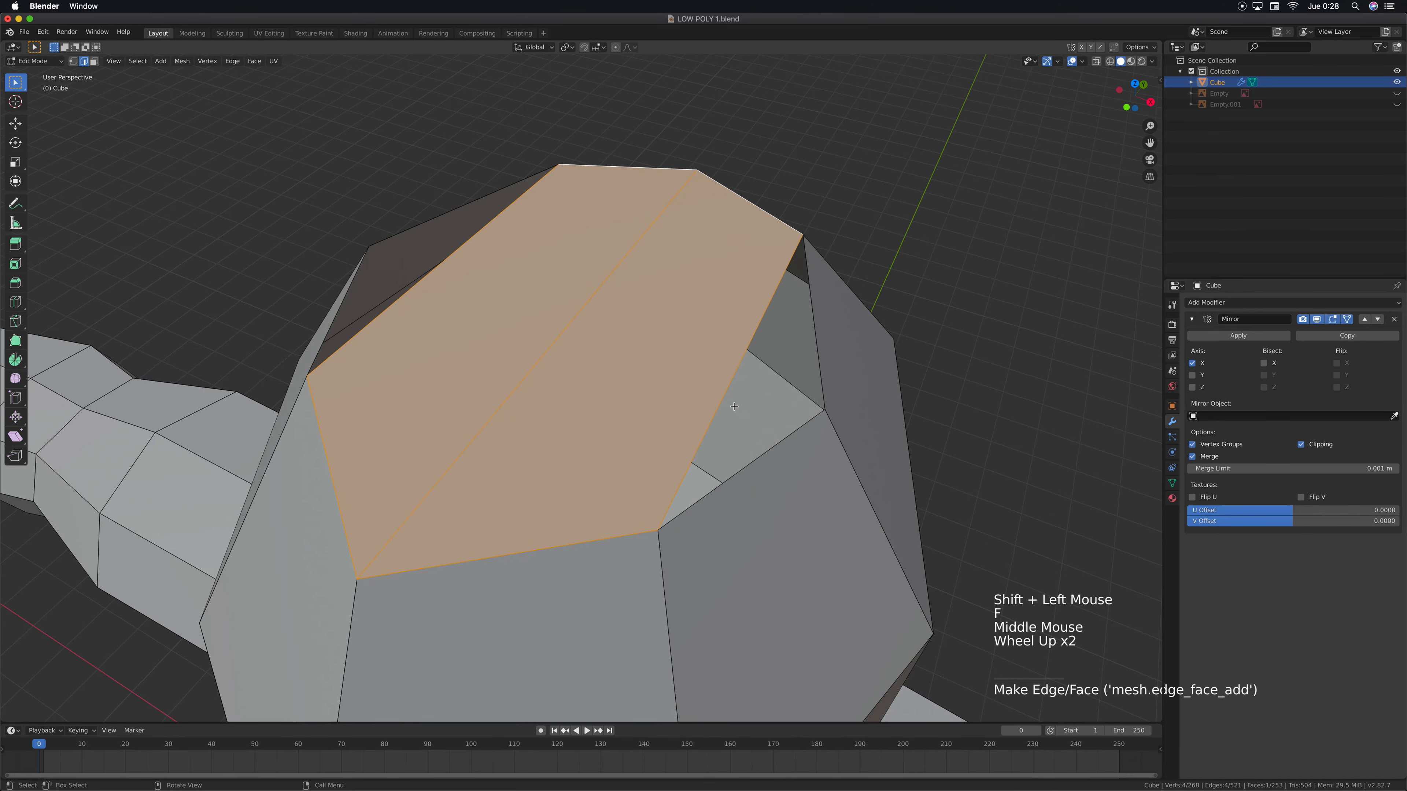
key("super+s")
scroll(850, 544, "down", 1)
scroll(886, 566, "down", 1)
middle_click_drag(920, 591, 743, 473, "shift")
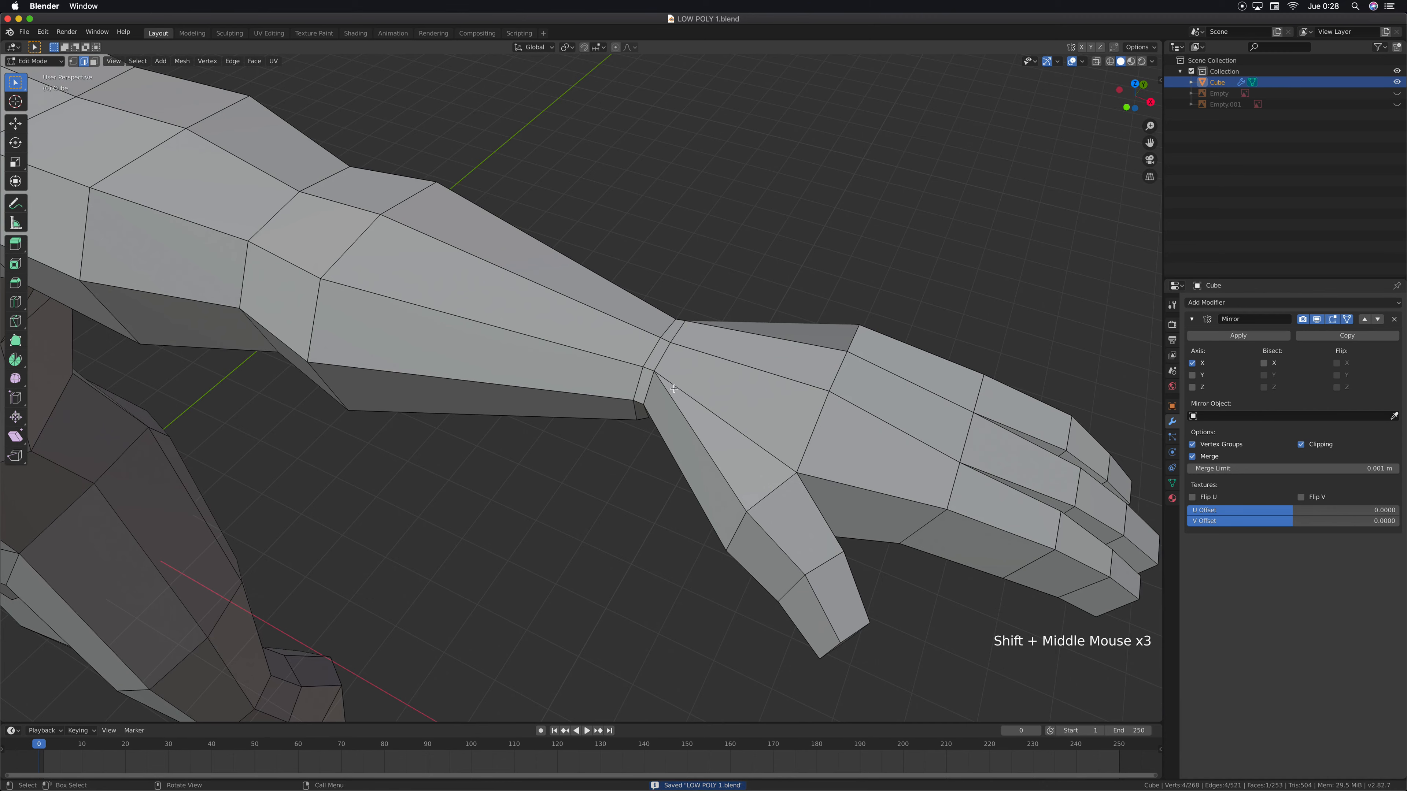
Examine the arm and hand, then the remaining side gap beside the filled strip on top of the head
scroll(624, 417, "down", 3)
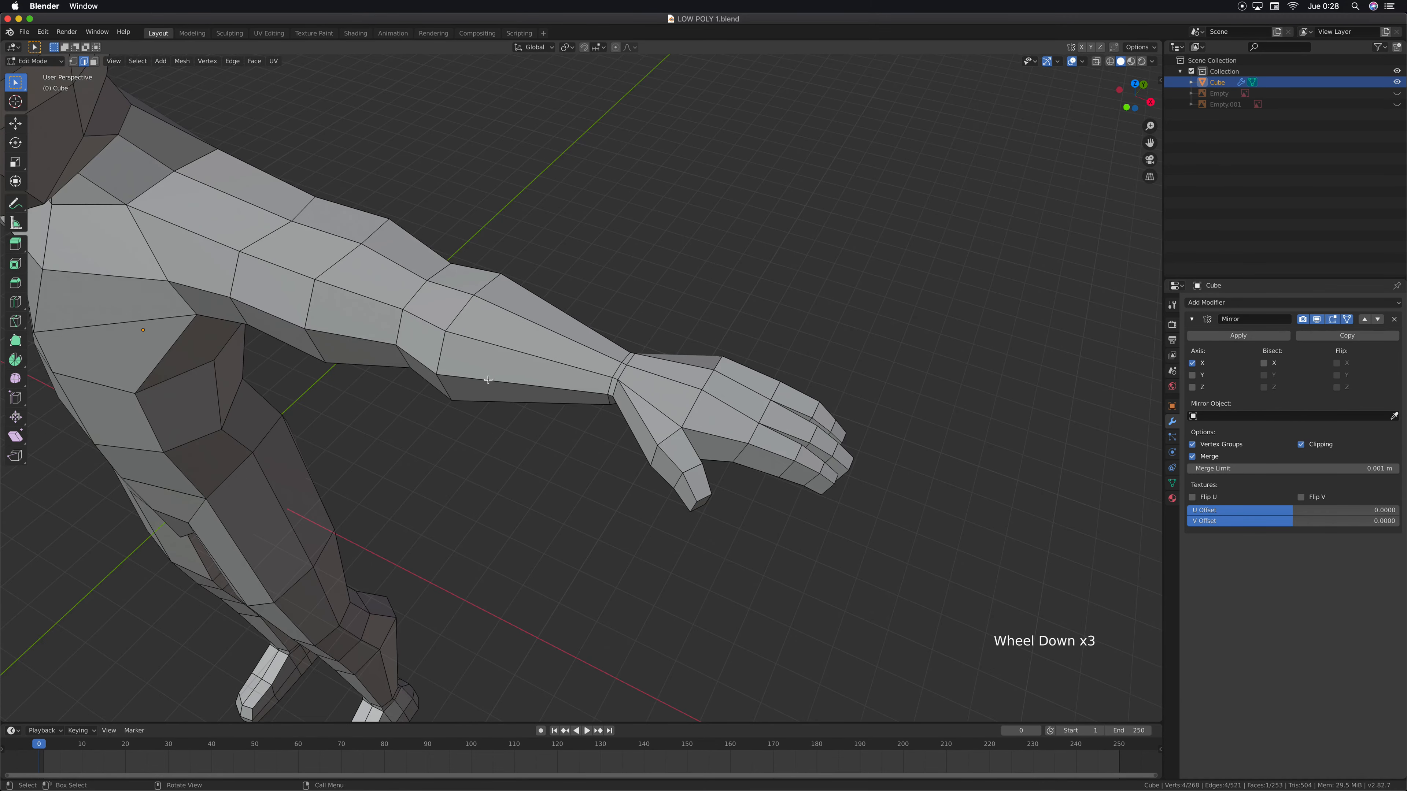
middle_click_drag(166, 222, 637, 515, "shift")
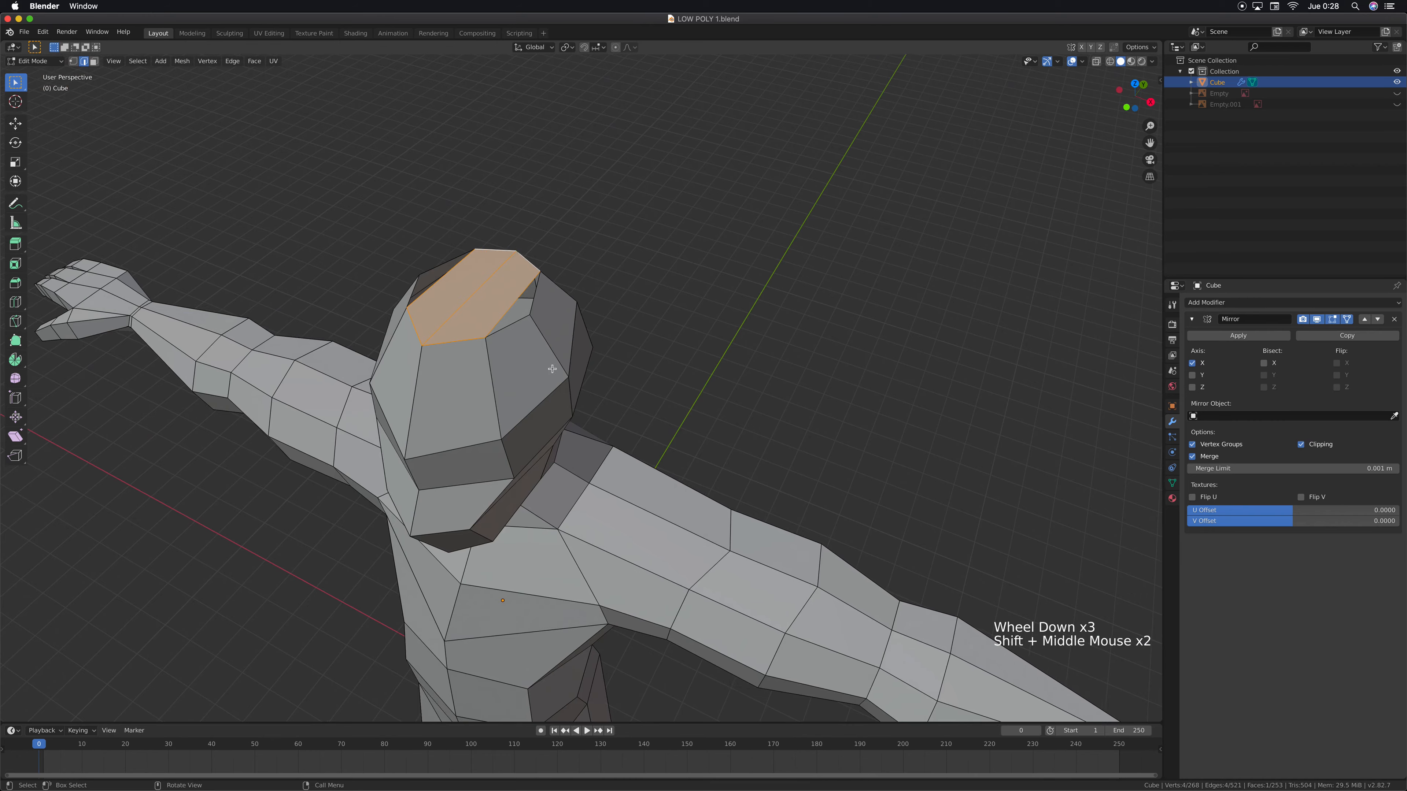
scroll(534, 362, "up", 1)
middle_click_drag(533, 361, 603, 382, "shift")
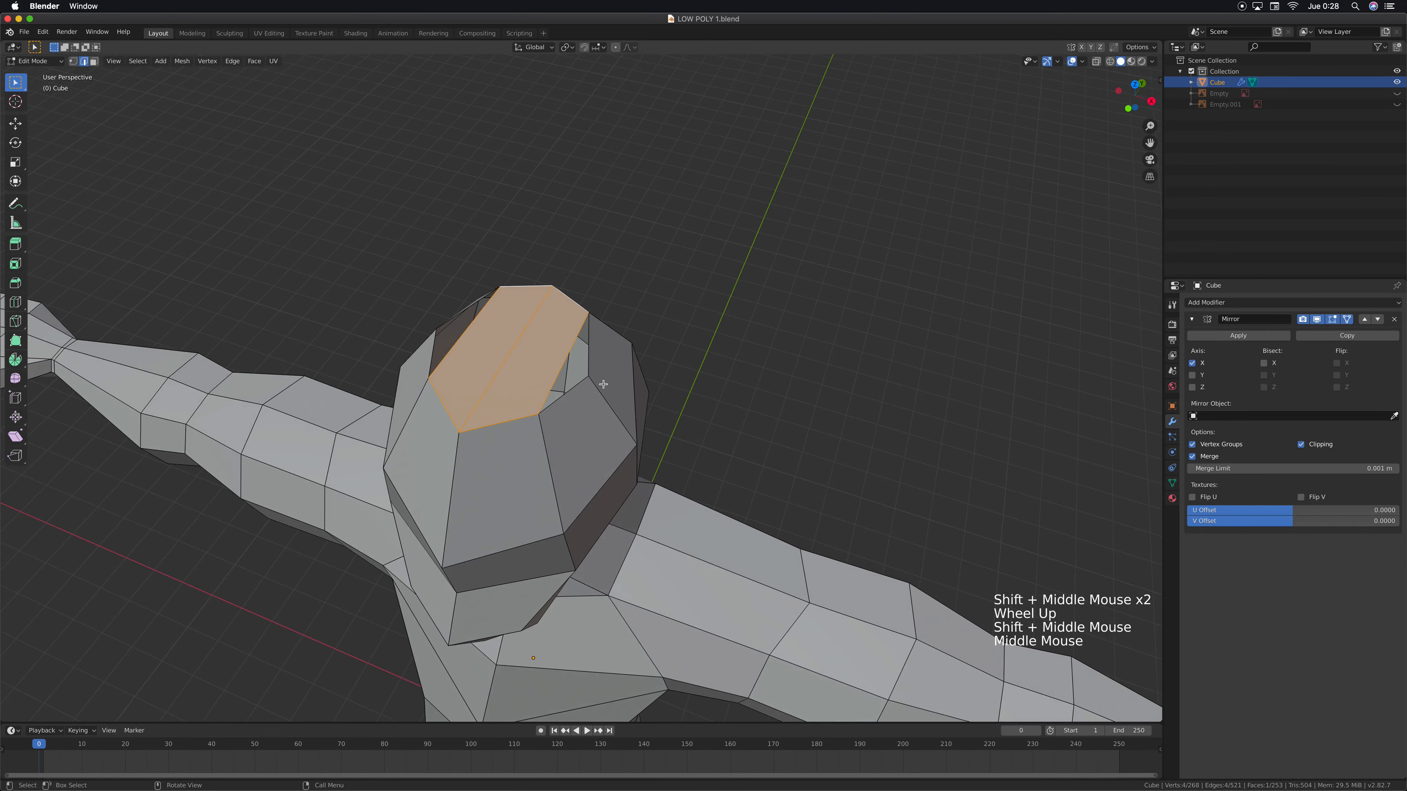
scroll(607, 364, "up", 3)
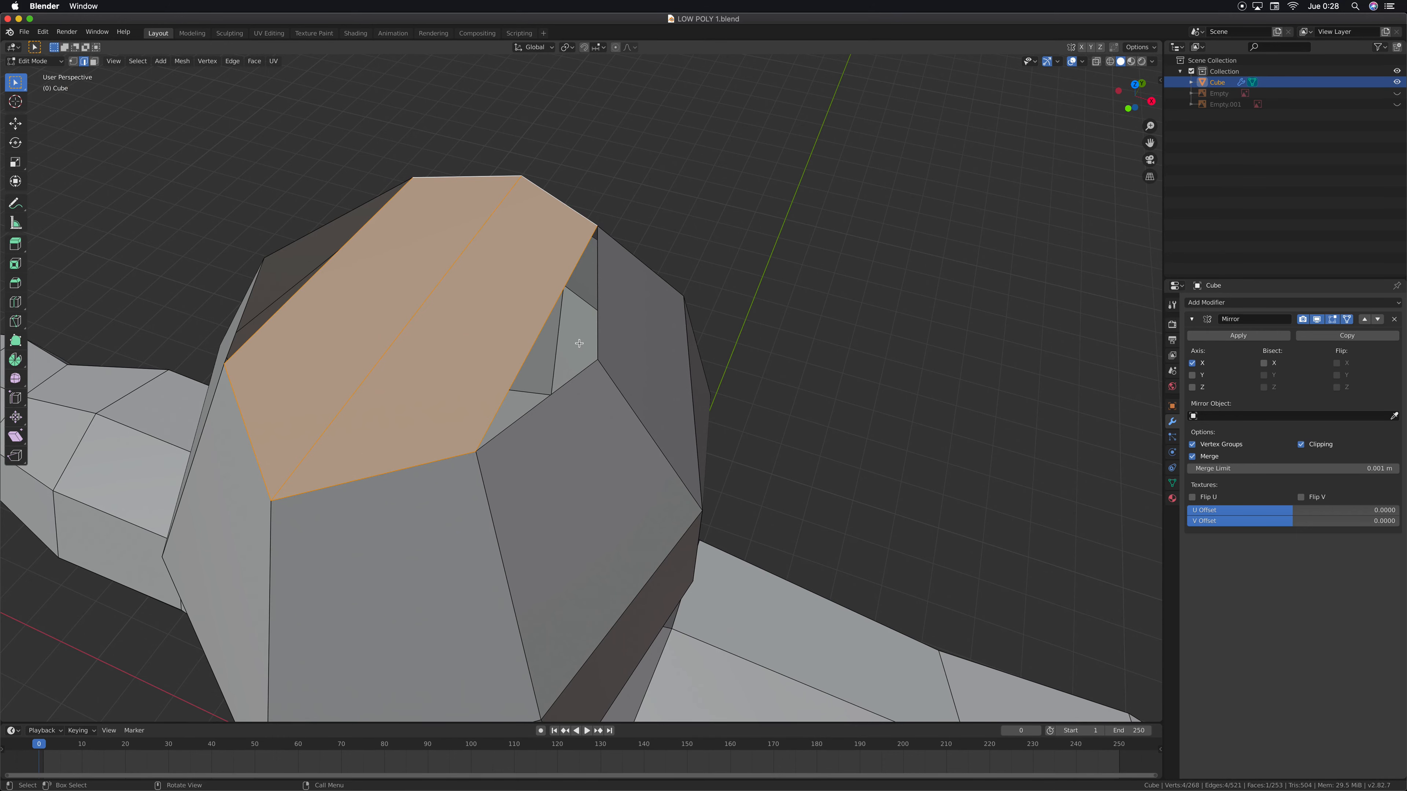
scroll(502, 253, "up", 2)
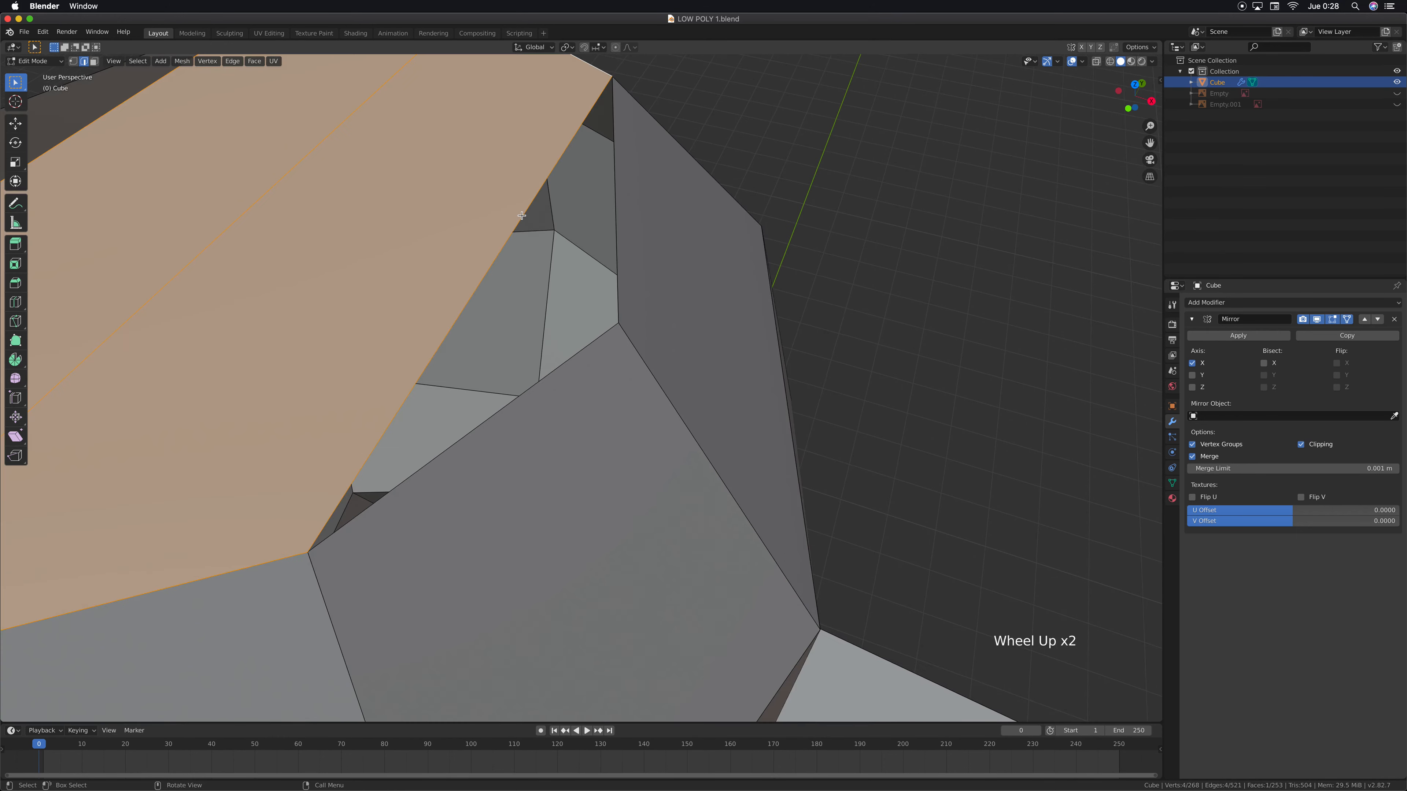
middle_click_drag(541, 378, 579, 382)
scroll(540, 356, "down", 1)
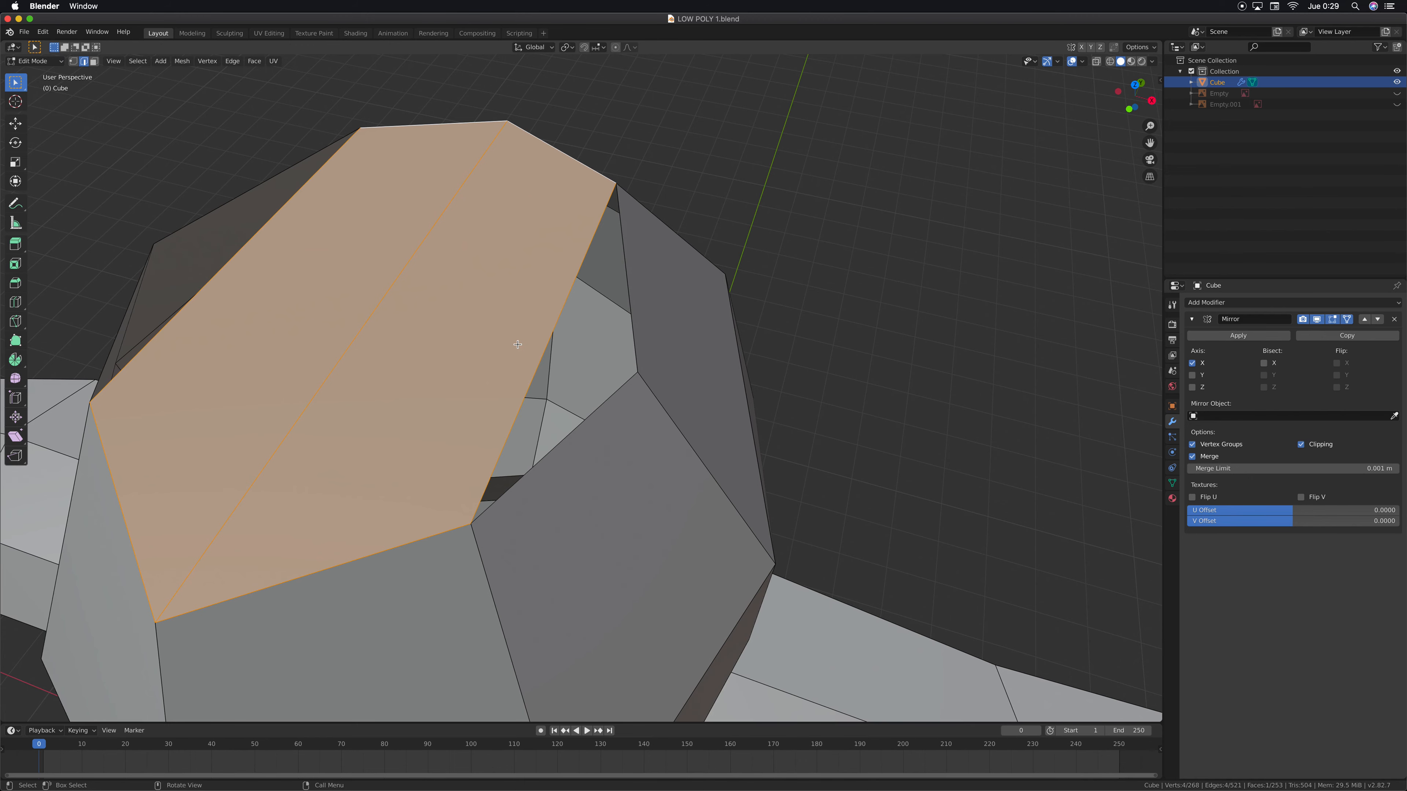
In top view, add a single crosswise loop cut through the middle of the mirrored faces on the crown
key("KP_7")
middle_click_drag(721, 530, 677, 253, "shift")
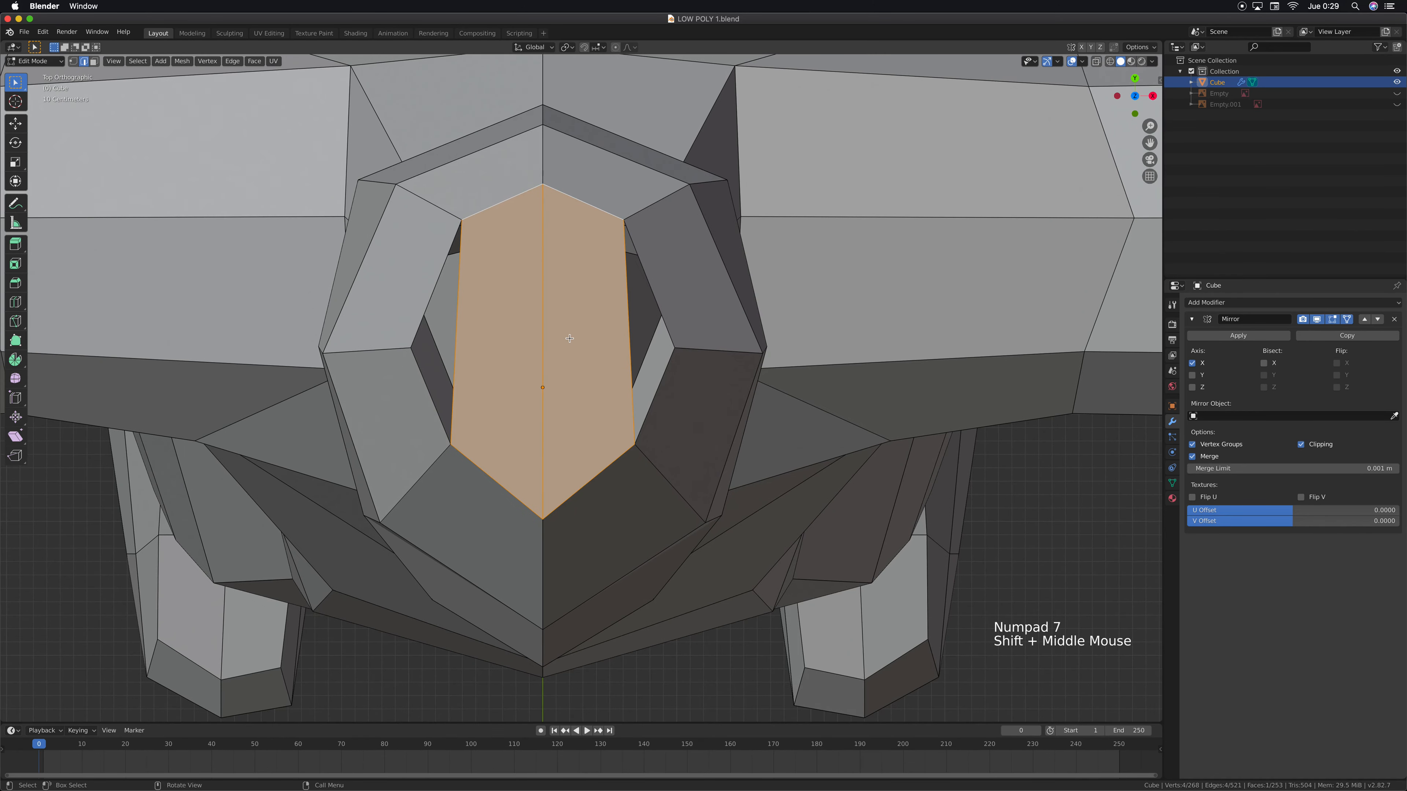
key("ctrl+r")
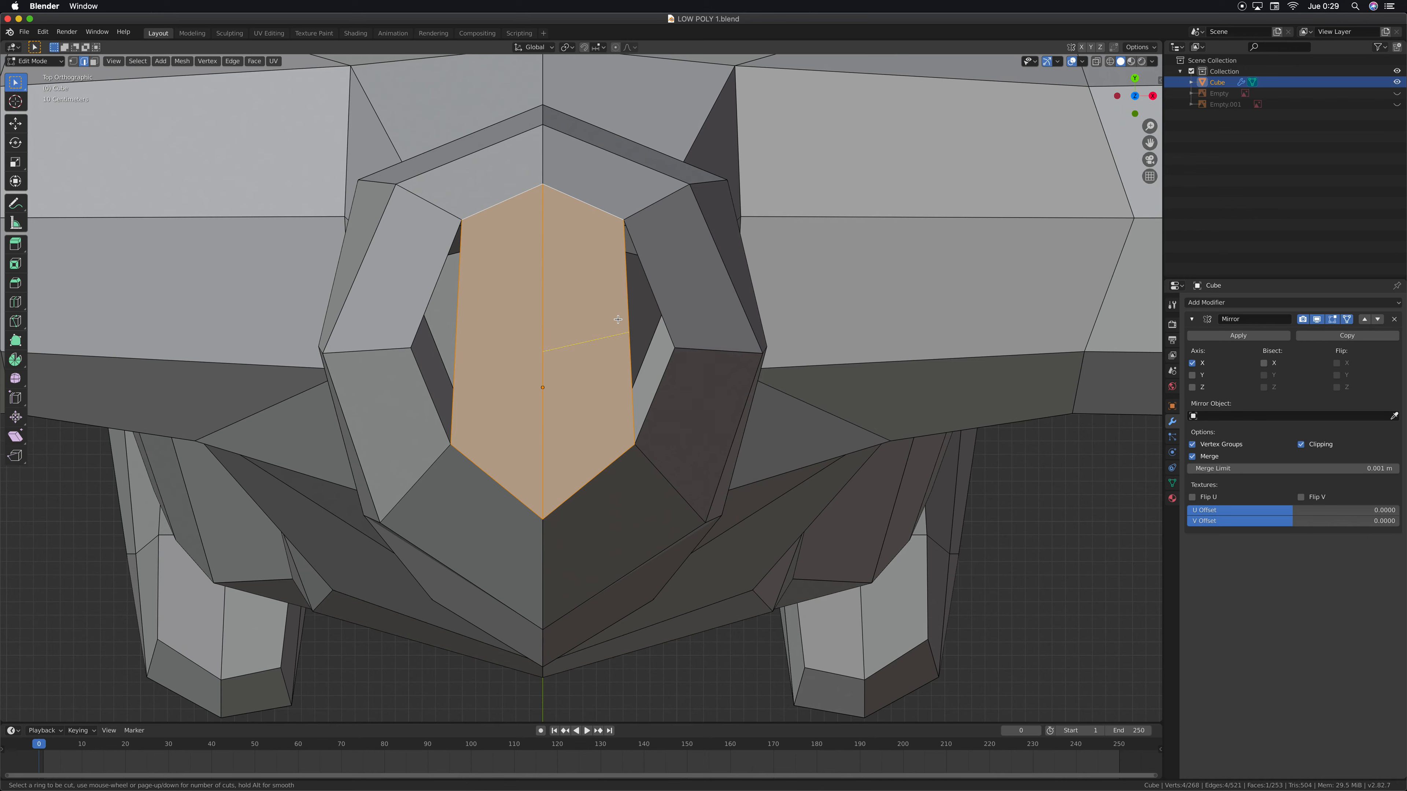
left_click(618, 319)
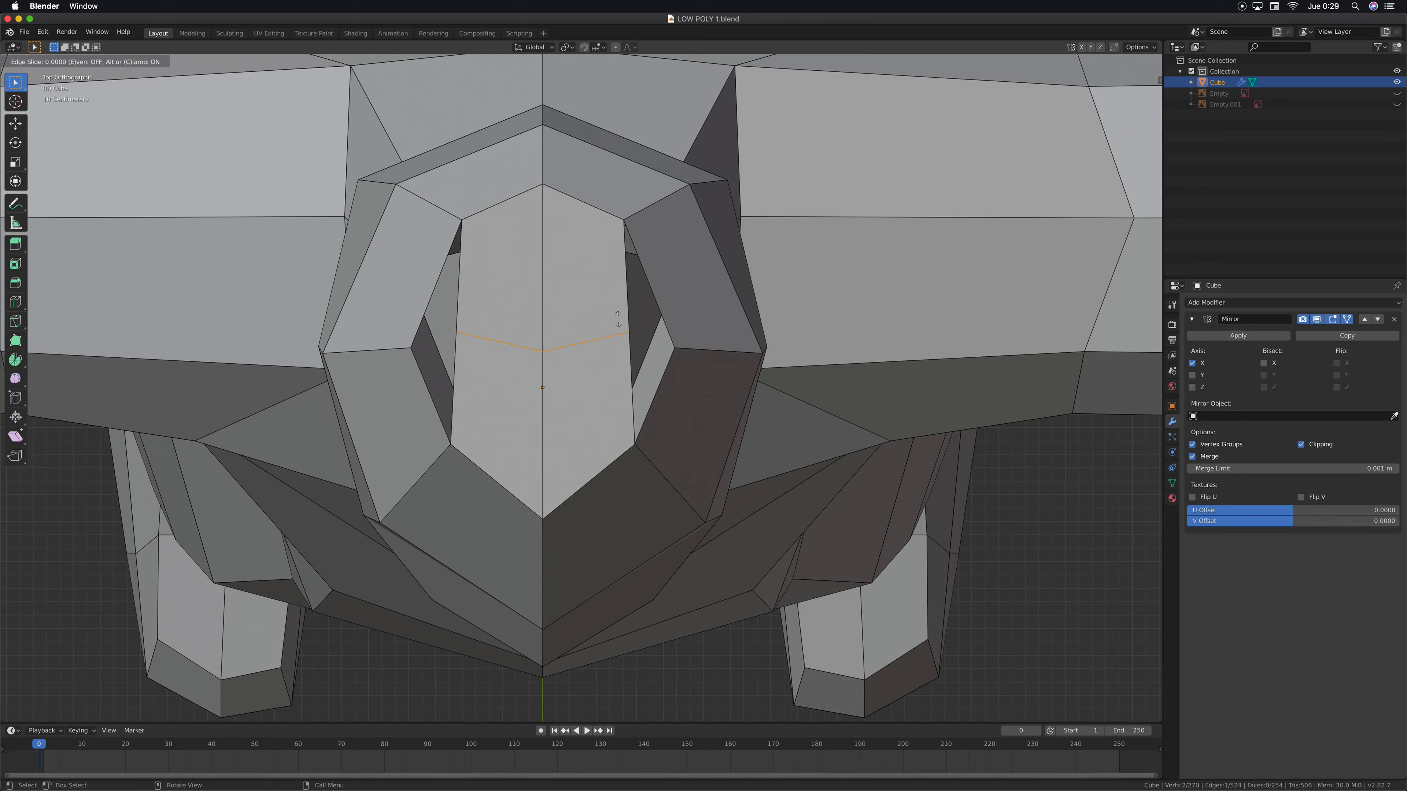
left_click(611, 345)
left_click(611, 345)
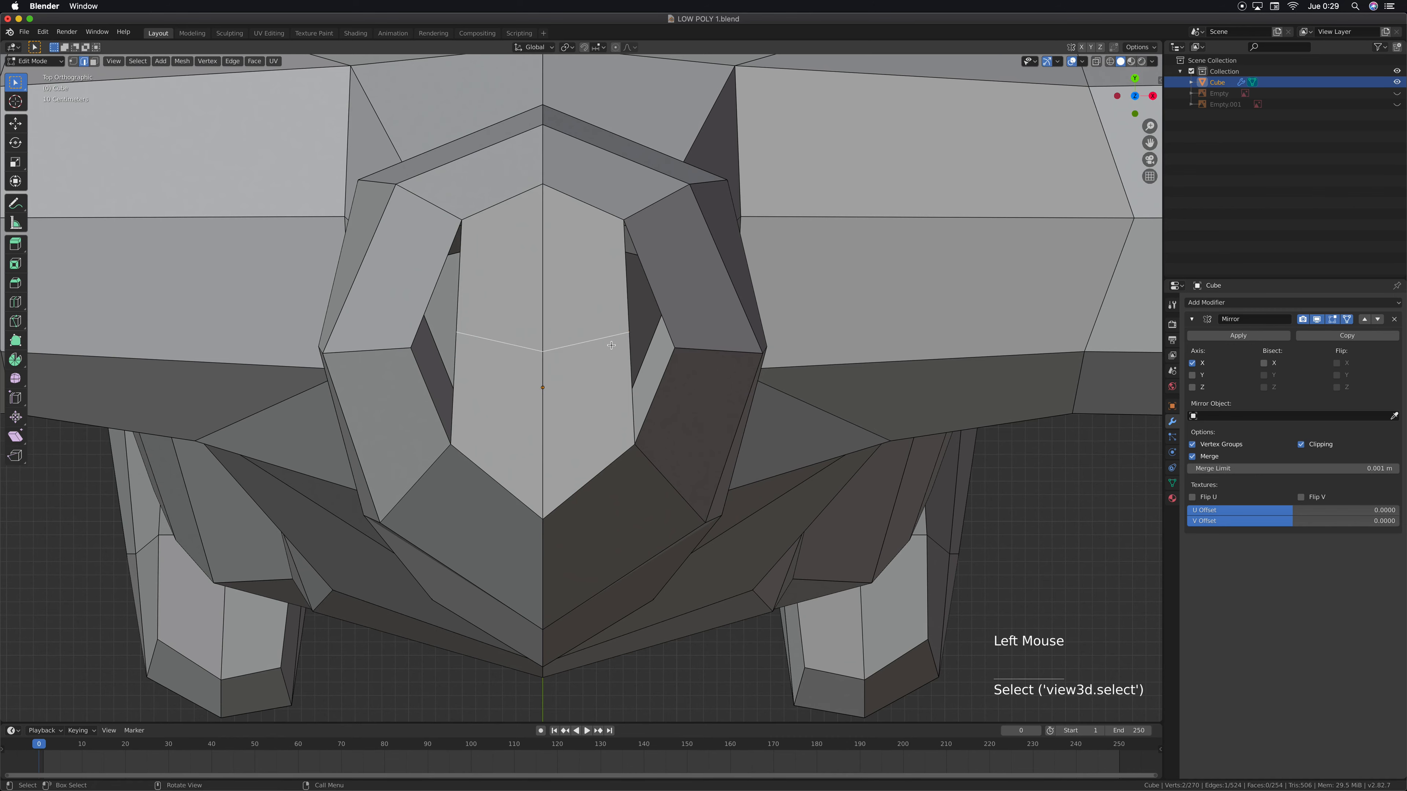
scroll(641, 350, "up", 1)
middle_click_drag(641, 351, 574, 339, "shift")
scroll(569, 337, "up", 1)
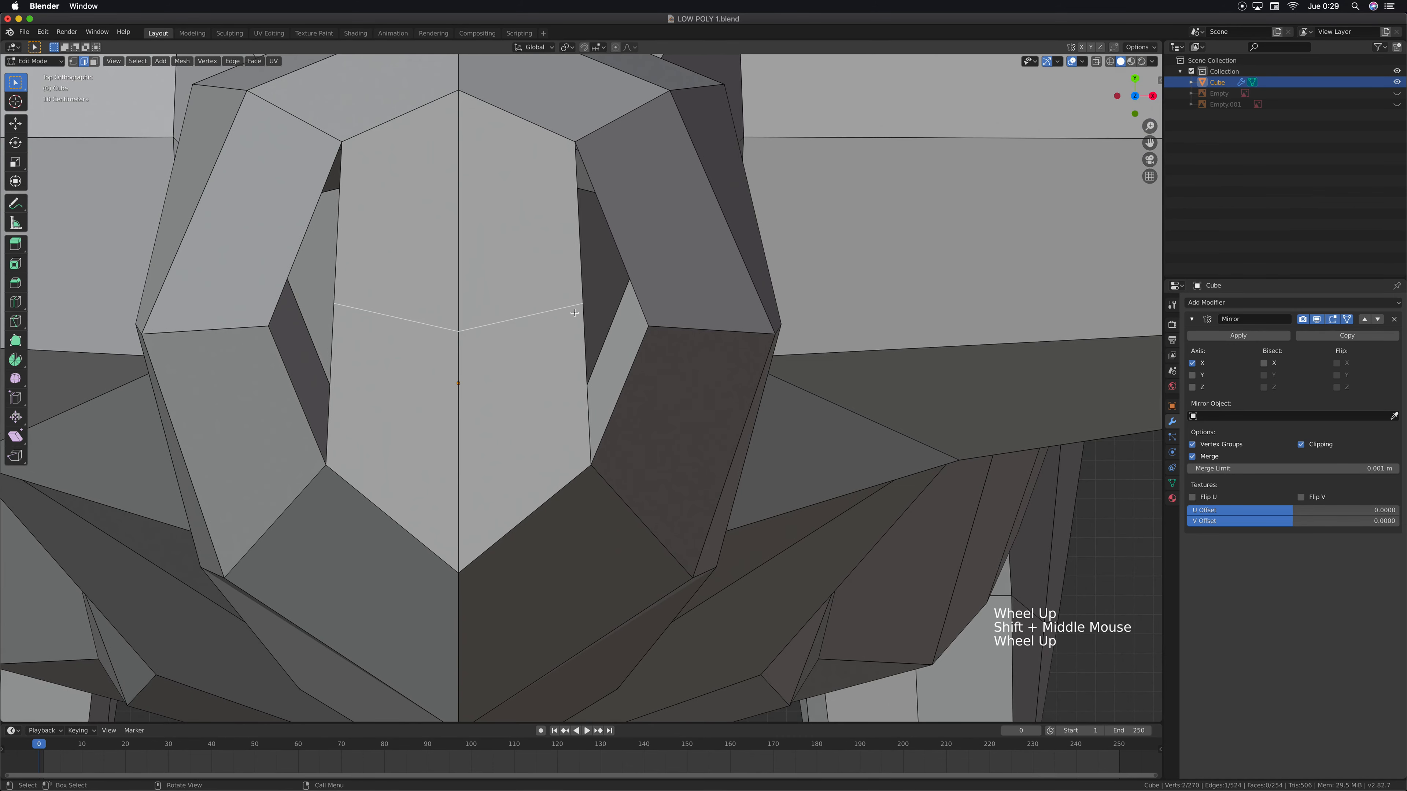
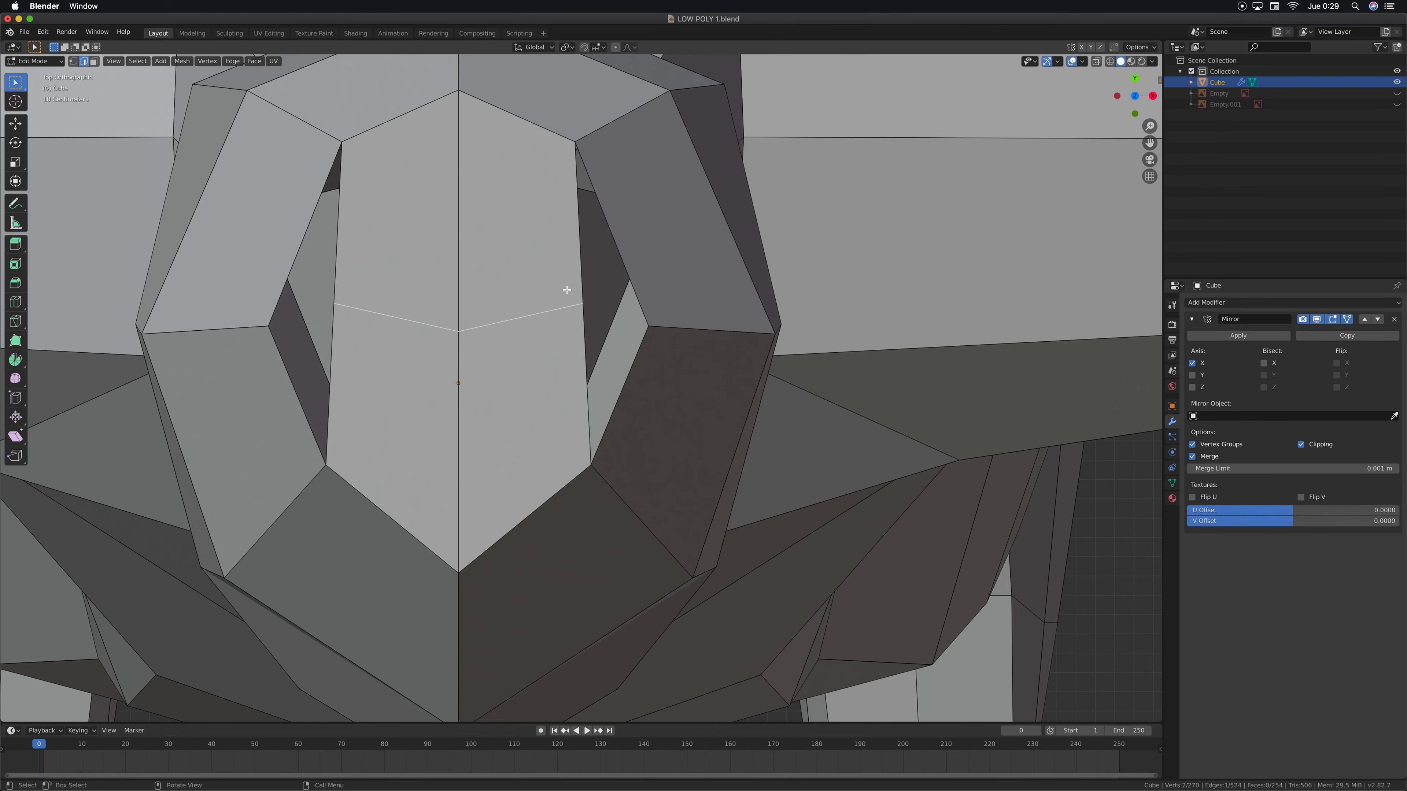
Fill the two remaining triangular gaps along the side of the crown with mirrored faces between their bordering edges
middle_click_drag(566, 290, 731, 188)
scroll(665, 294, "down", 2)
left_click(724, 180)
left_click(705, 252, "shift")
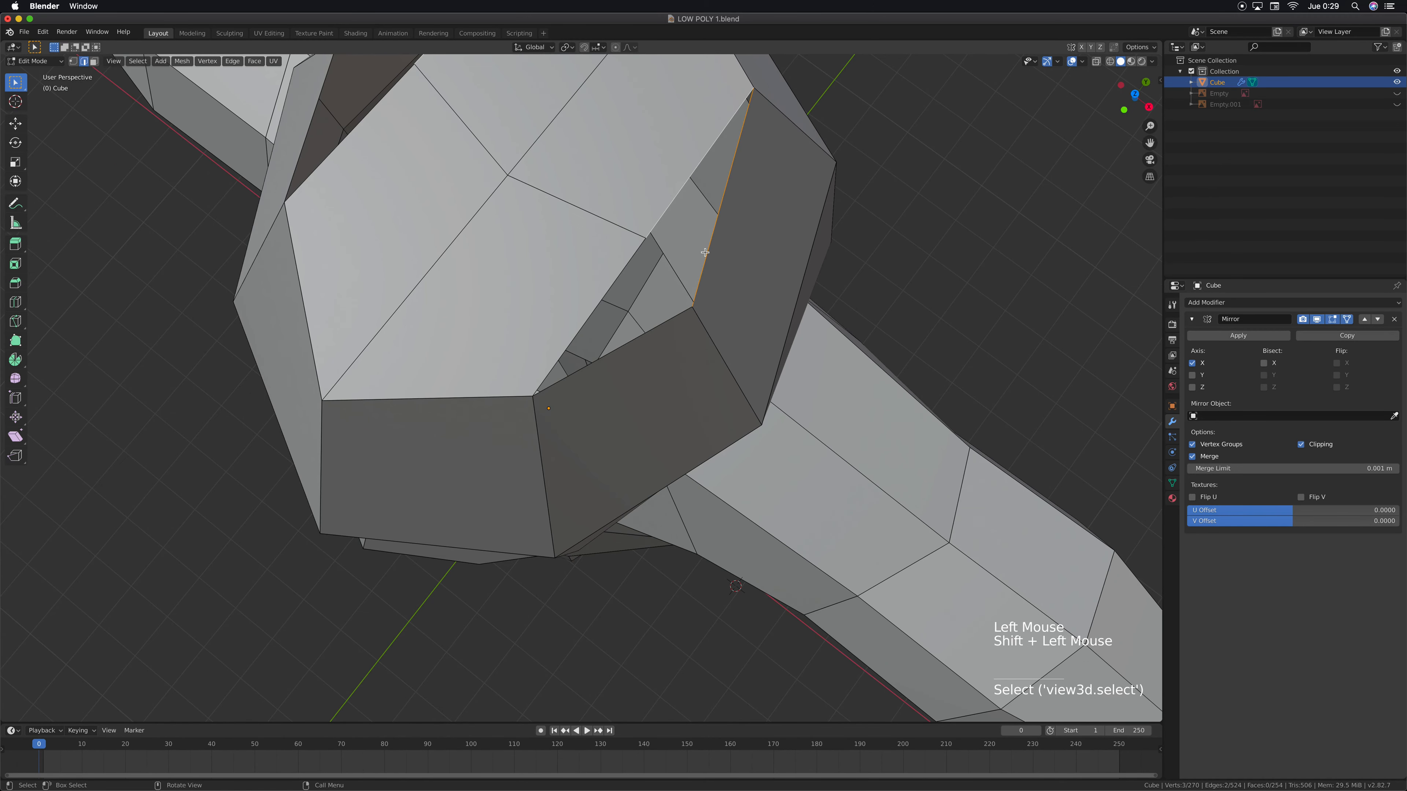
key("f")
left_click(631, 261)
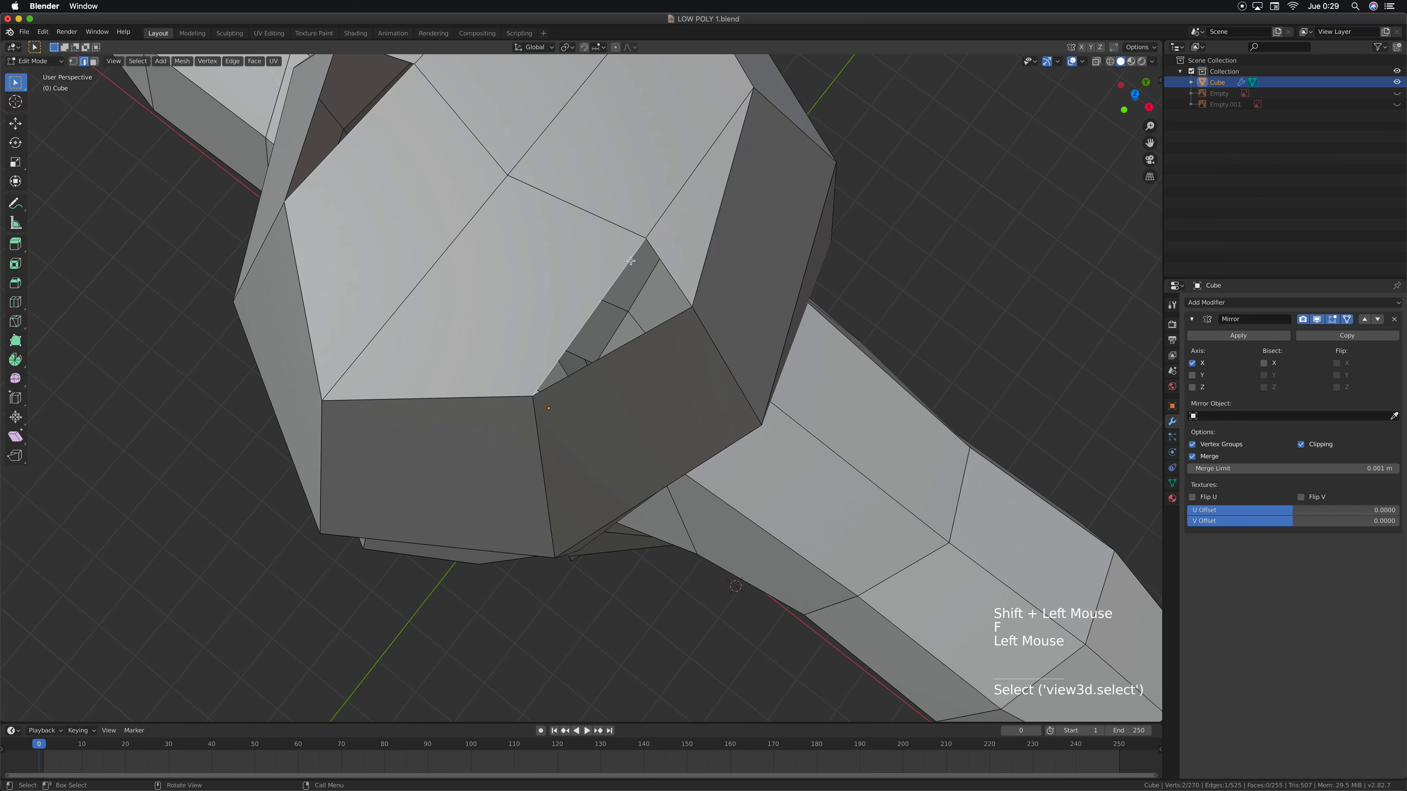
left_click(669, 321, "shift")
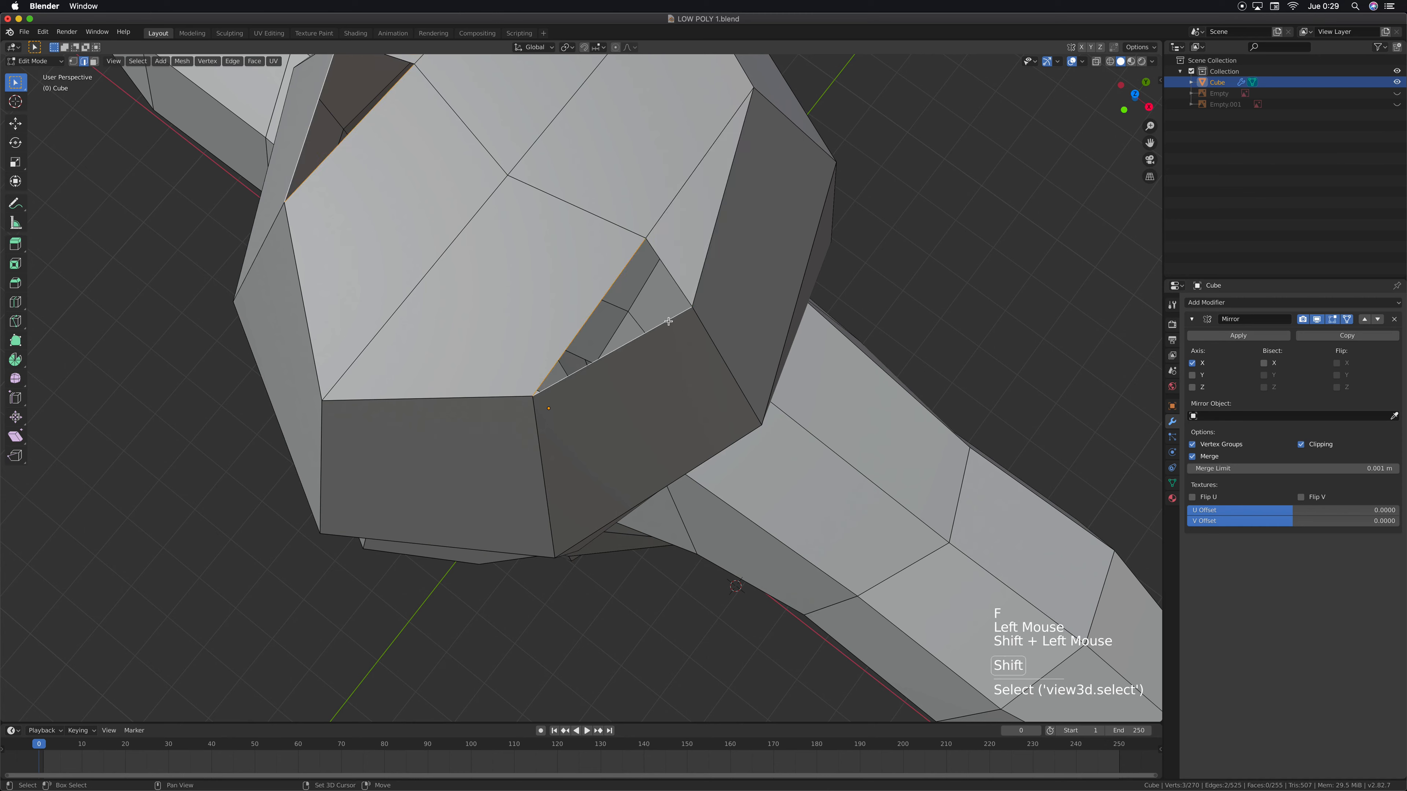
key("f")
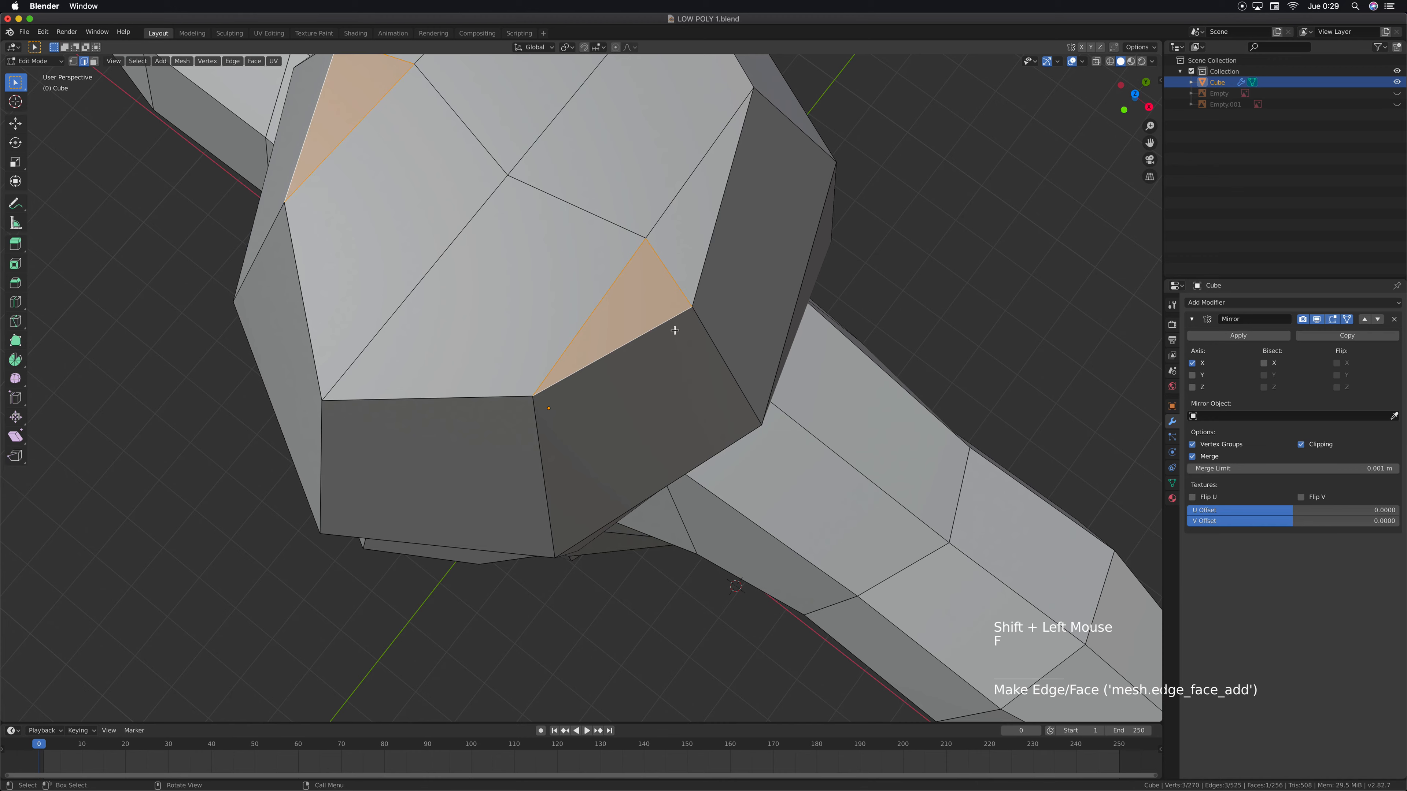
In top view, move the mirrored side vertex of the crown's crosswise loop about -0.135 m along Y, level with the center vertex
key("KP_7")
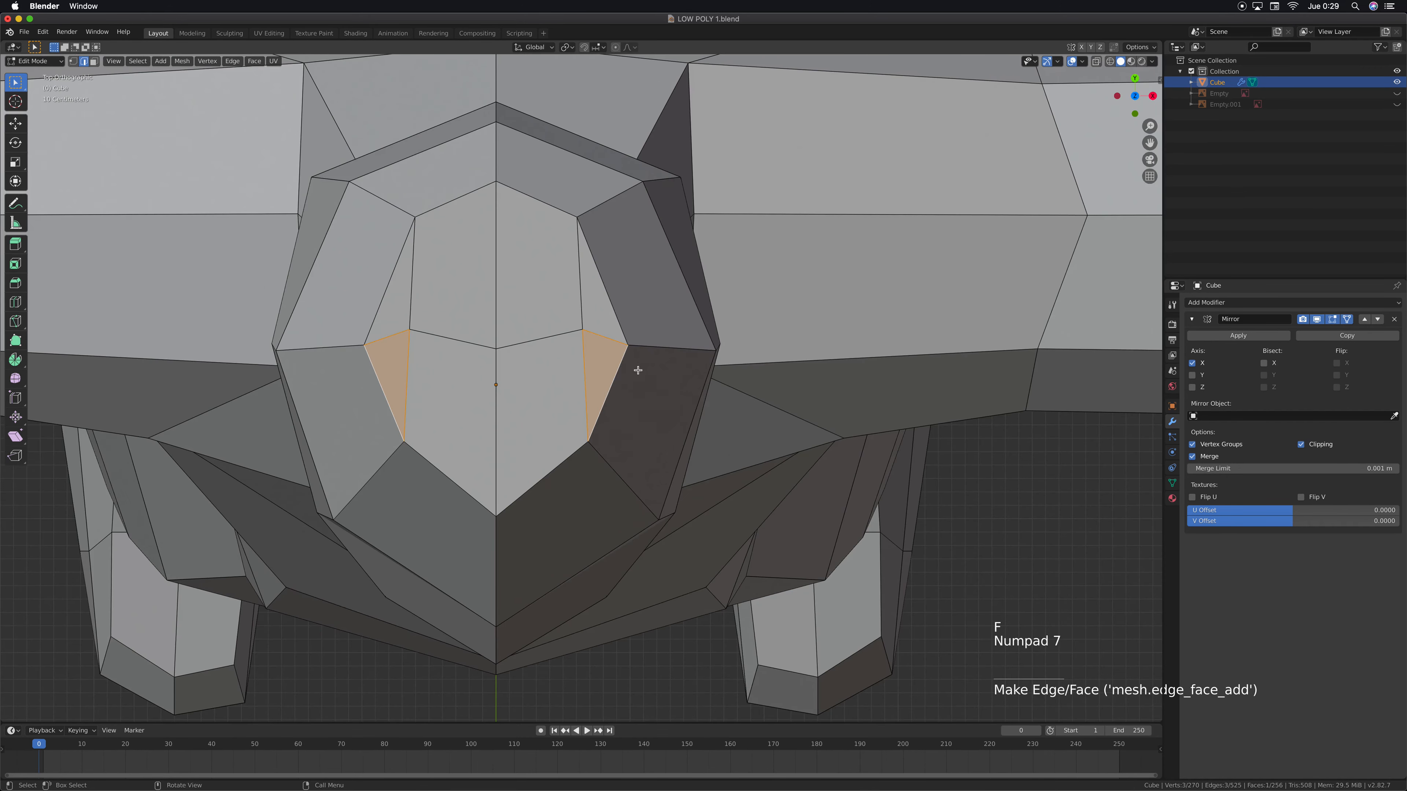
left_click(660, 322)
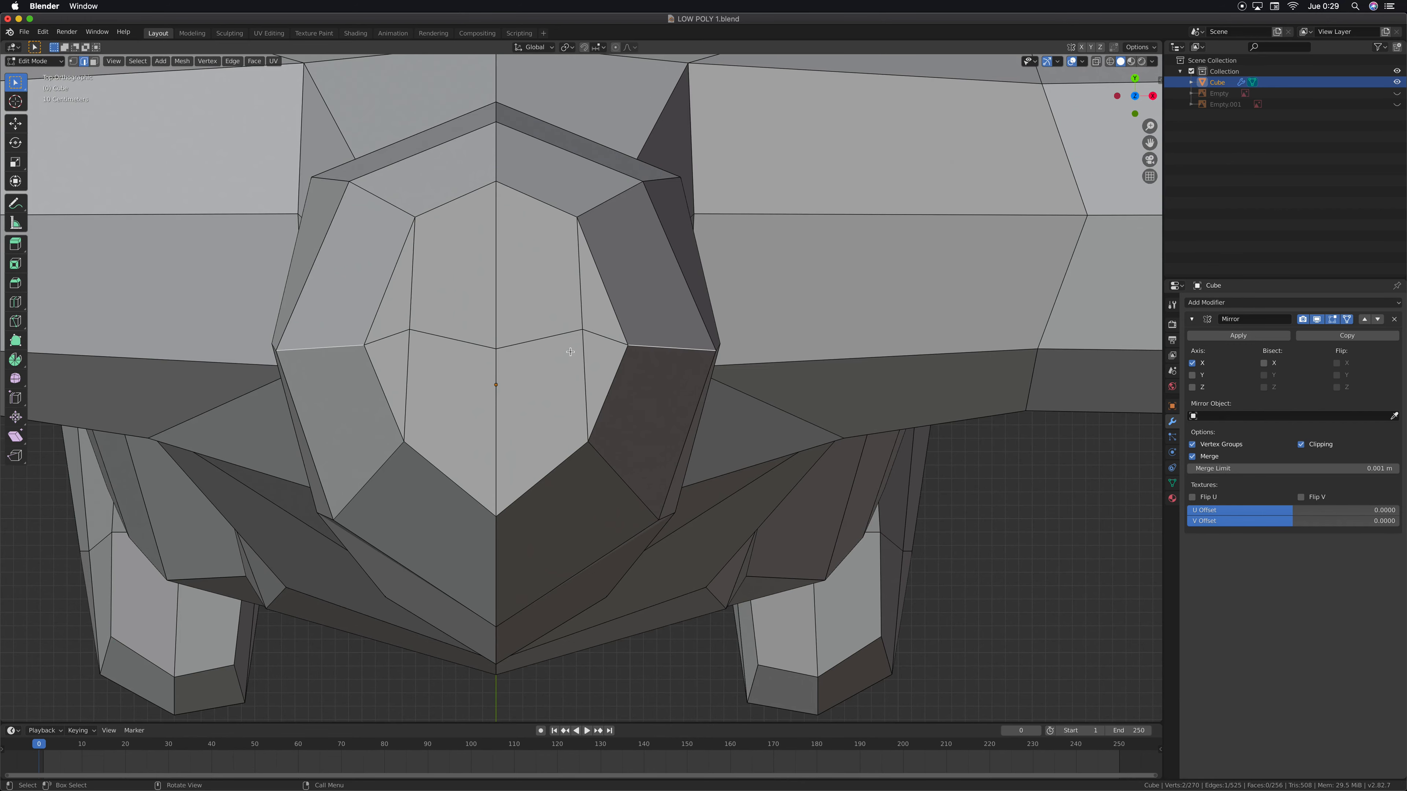
key("1")
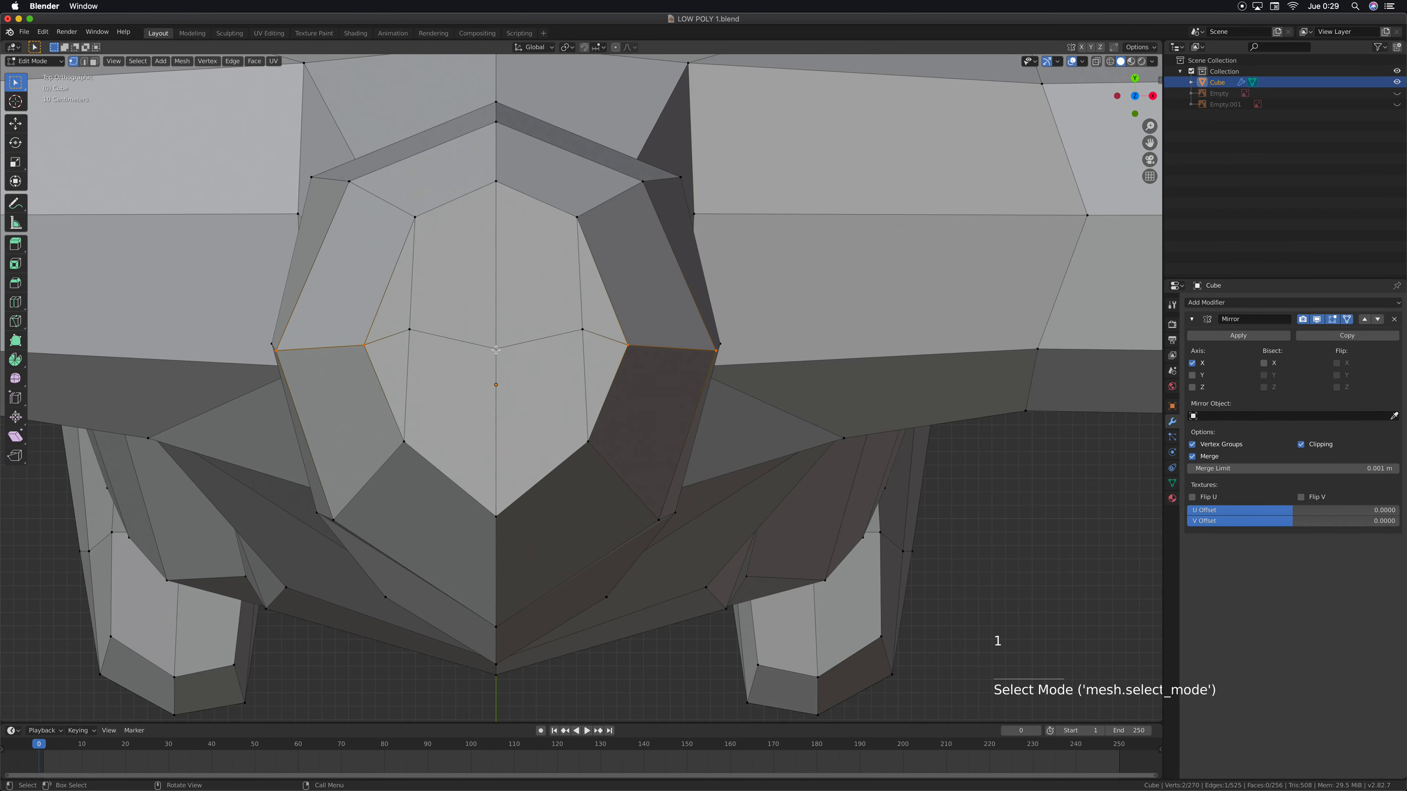
left_click(502, 380)
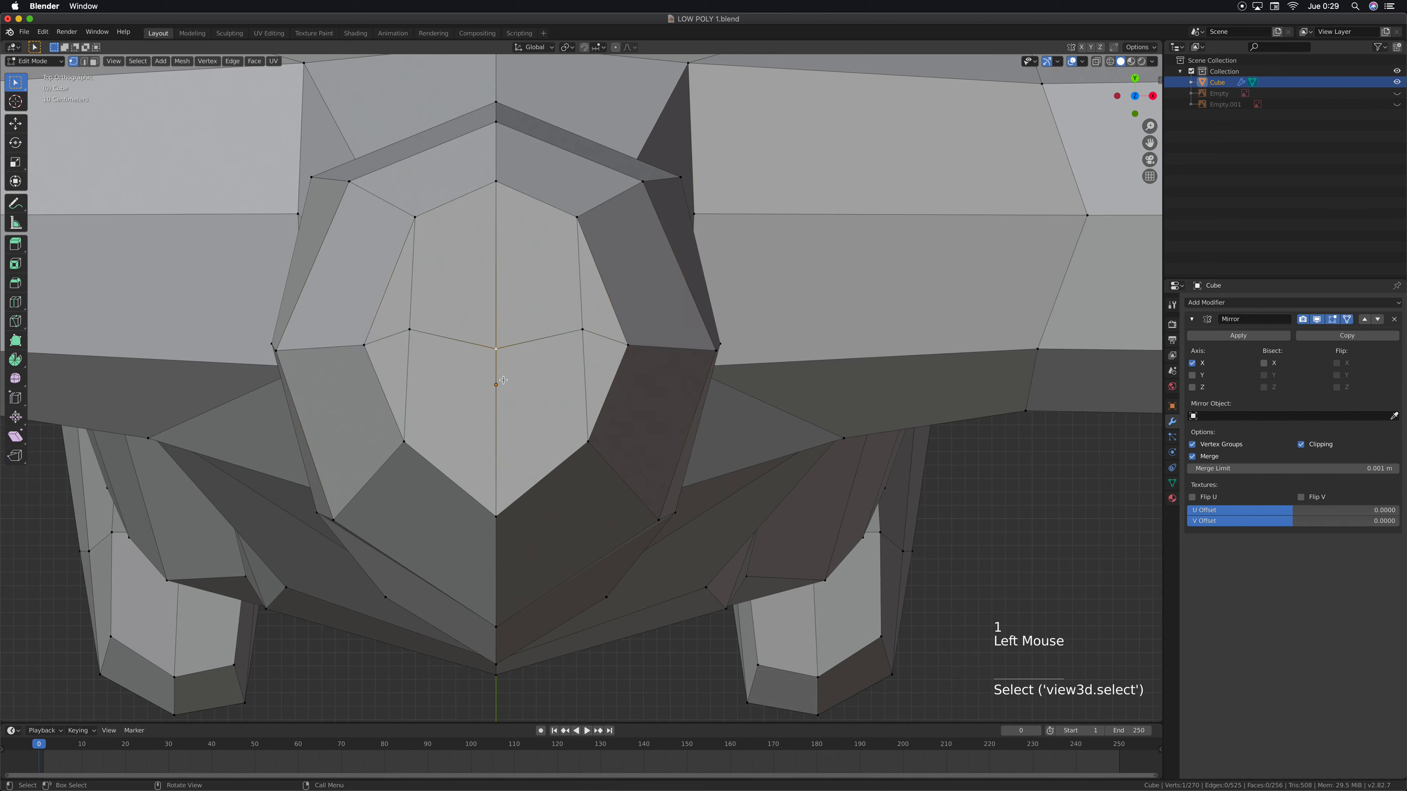
left_click(583, 330)
key("g")
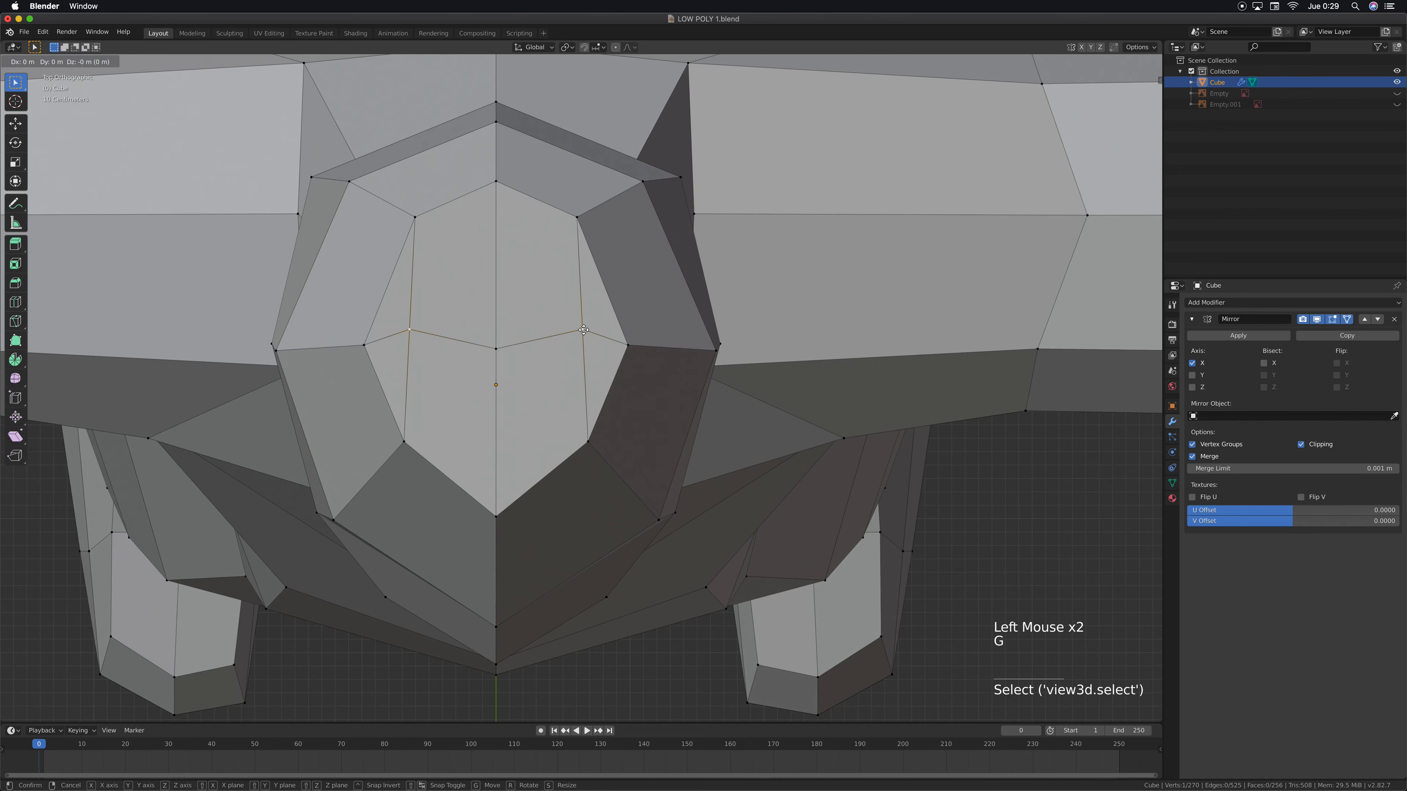
key("y")
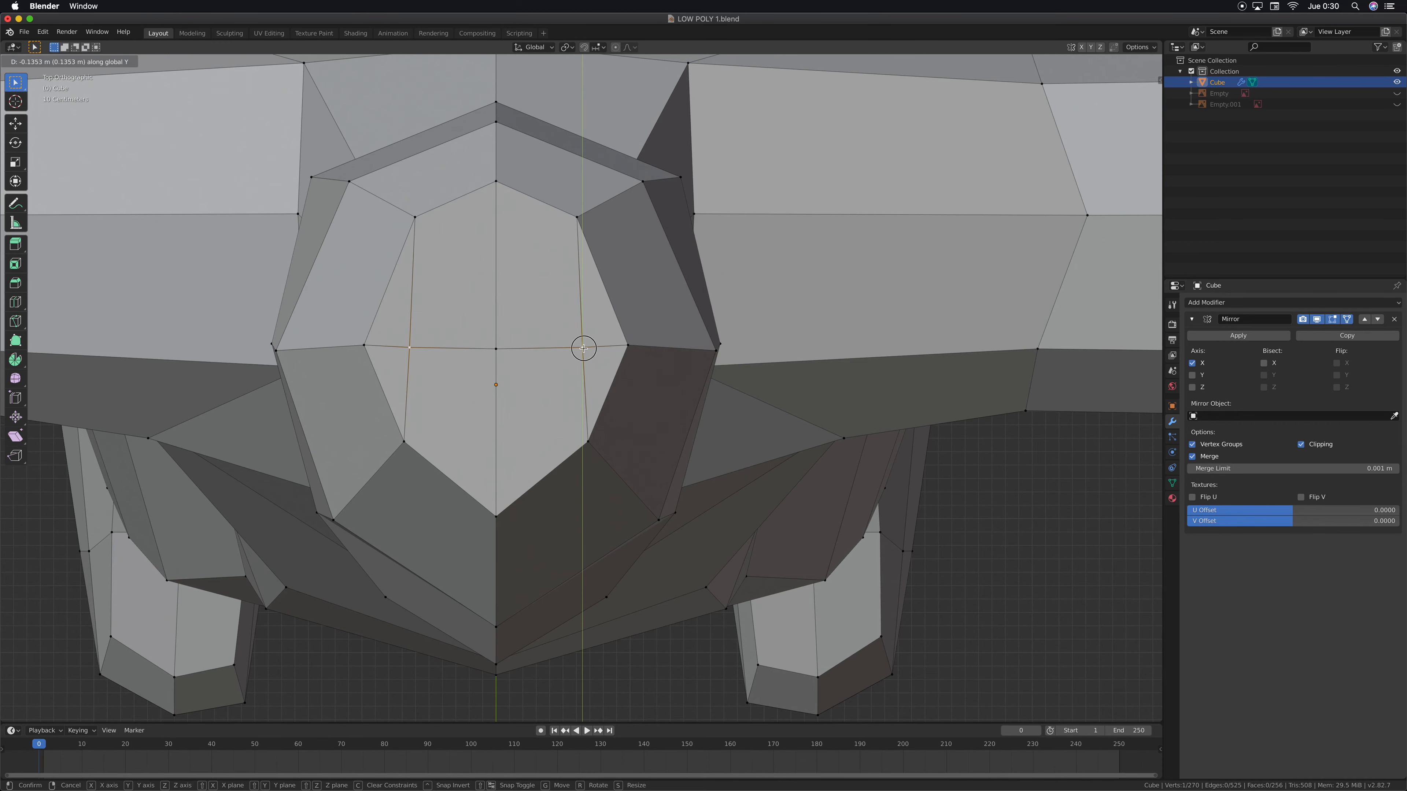
left_click(584, 348)
In right side view, raise the crown's center midline vertex about 0.23 m along Z
middle_click_drag(581, 347, 445, 415)
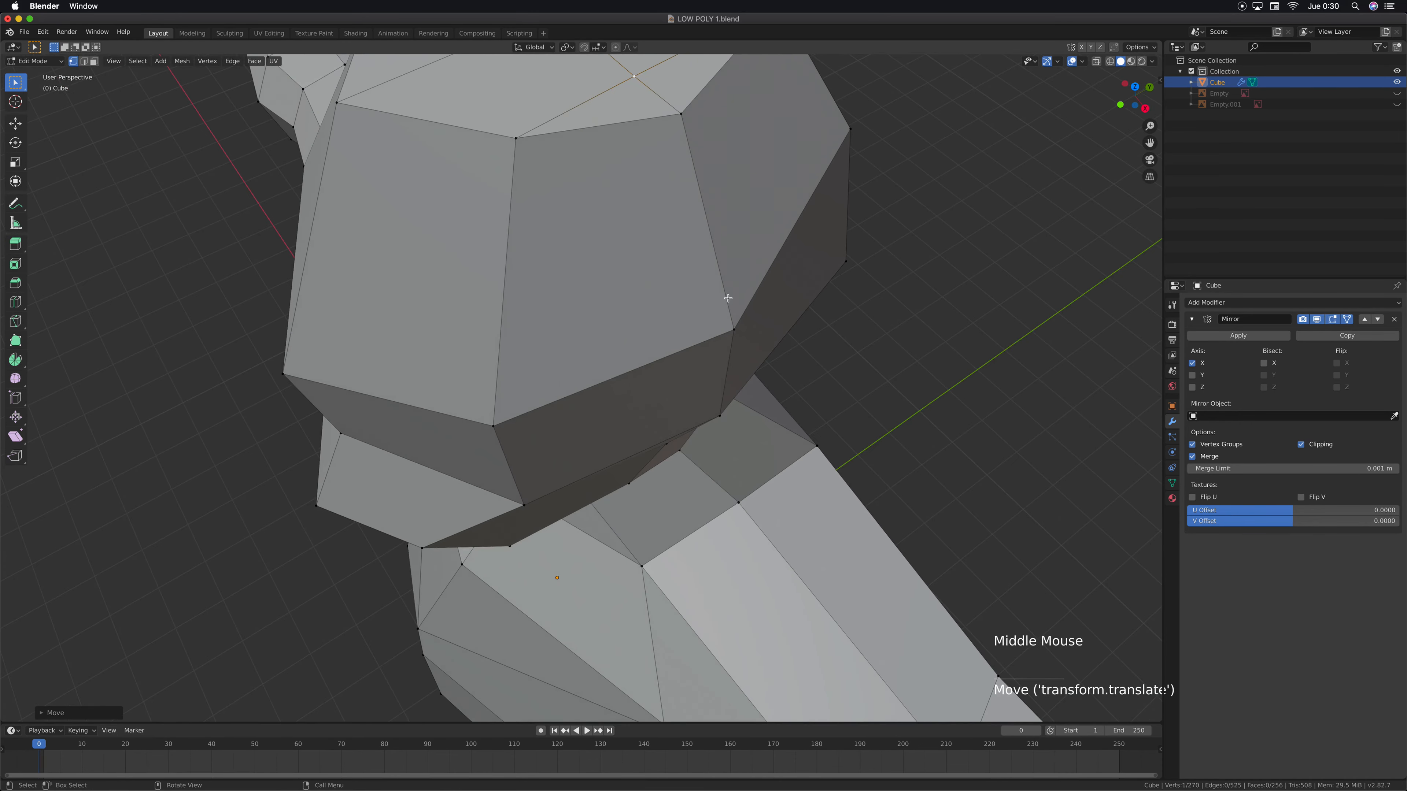
middle_click_drag(719, 304, 709, 417, "shift")
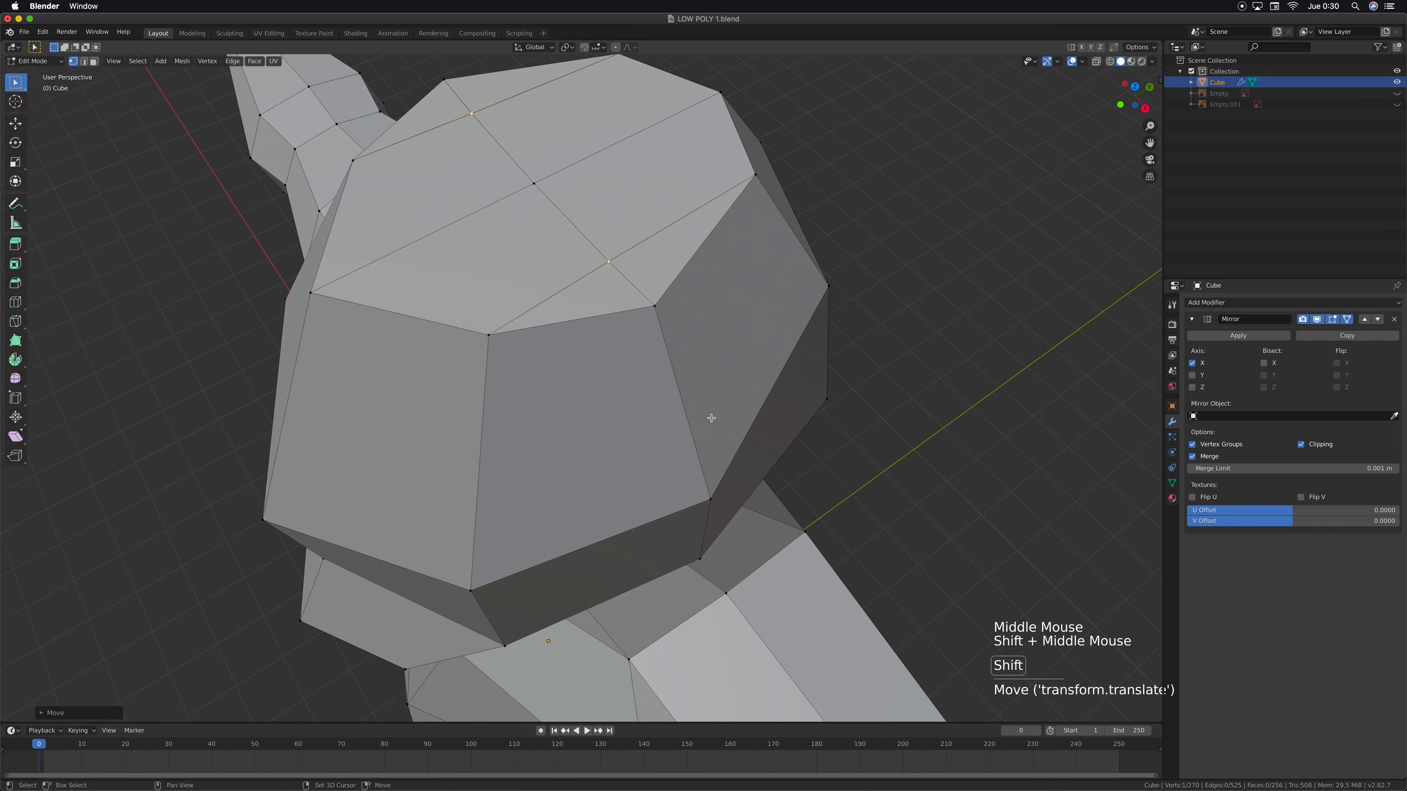
left_click(534, 183)
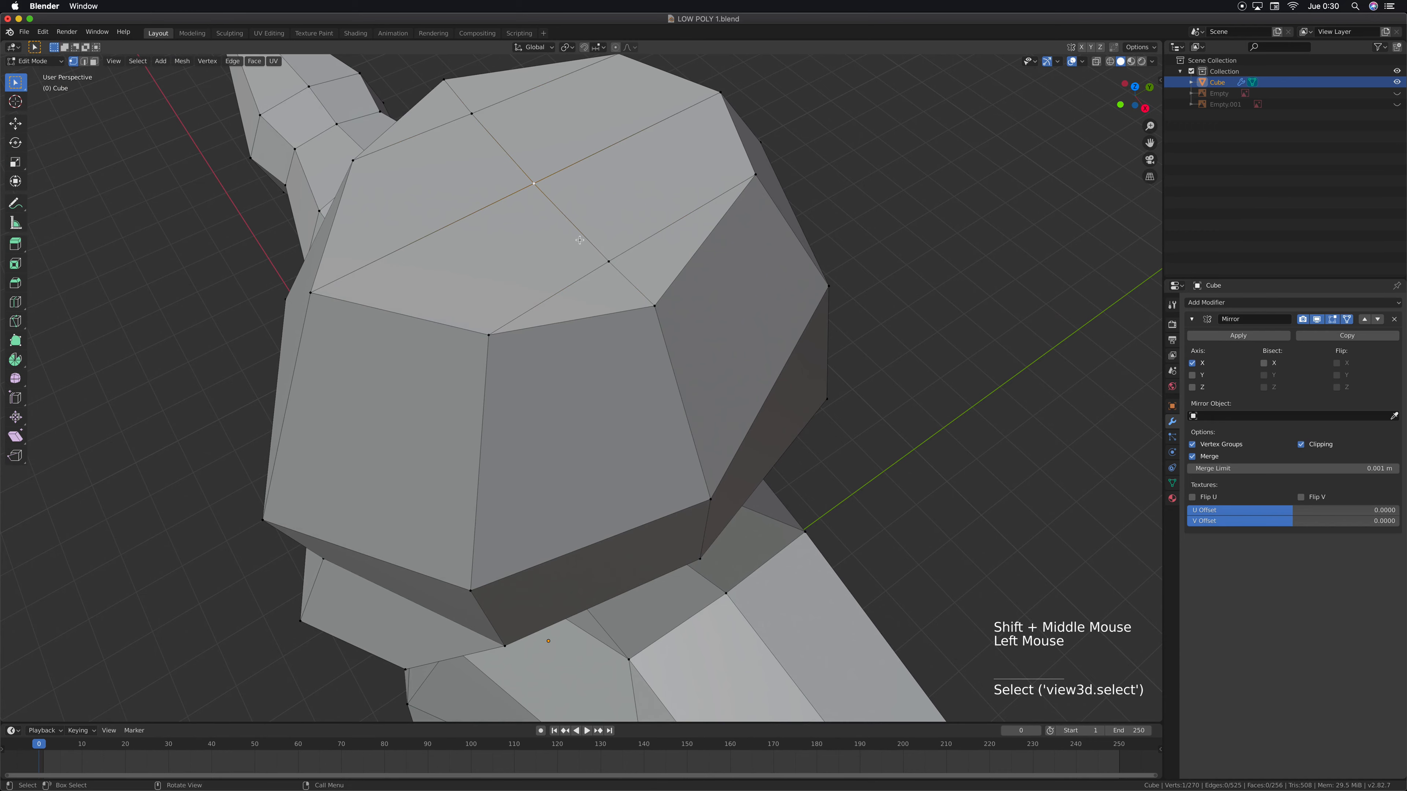
key("KP_3")
middle_click_drag(578, 236, 636, 290, "shift")
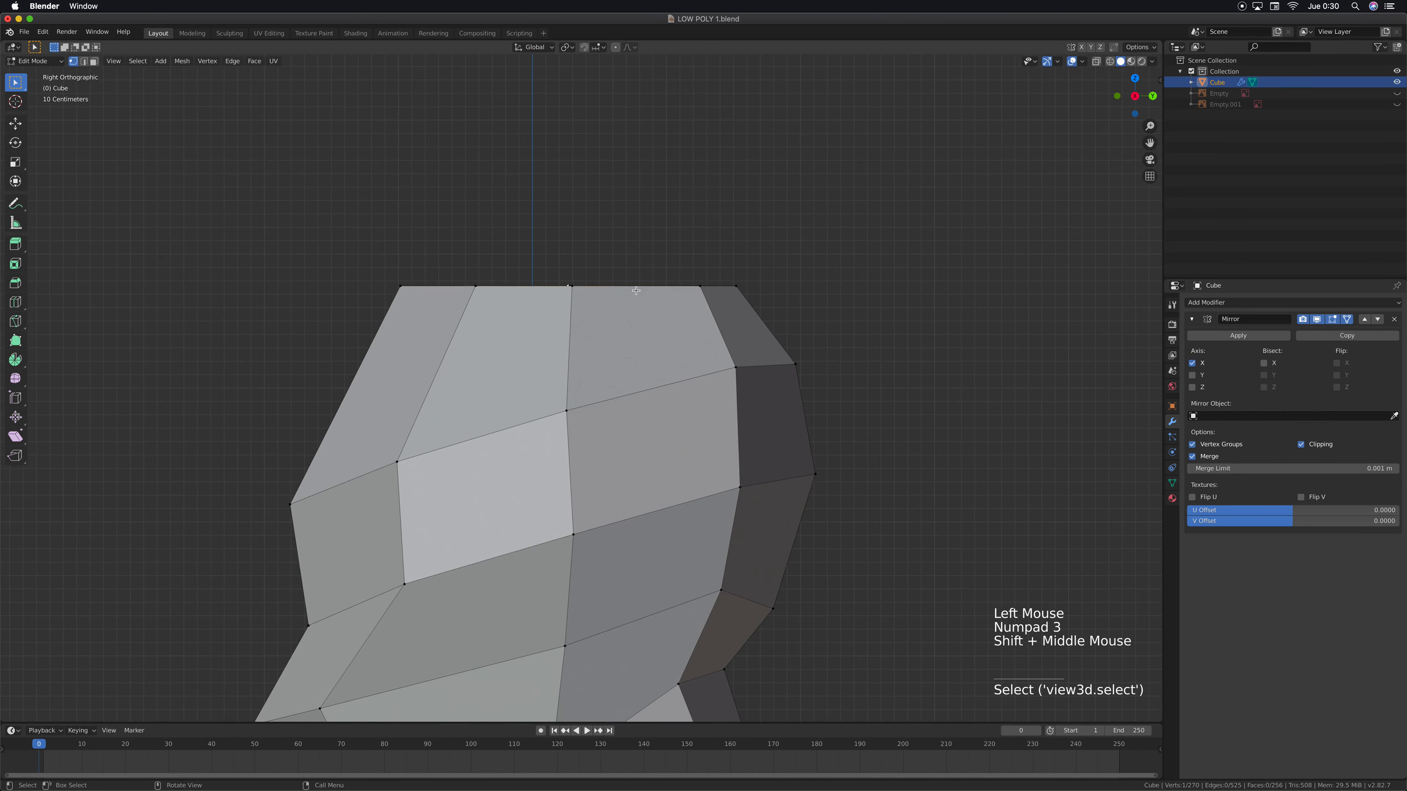
scroll(636, 291, "down", 4)
key("g")
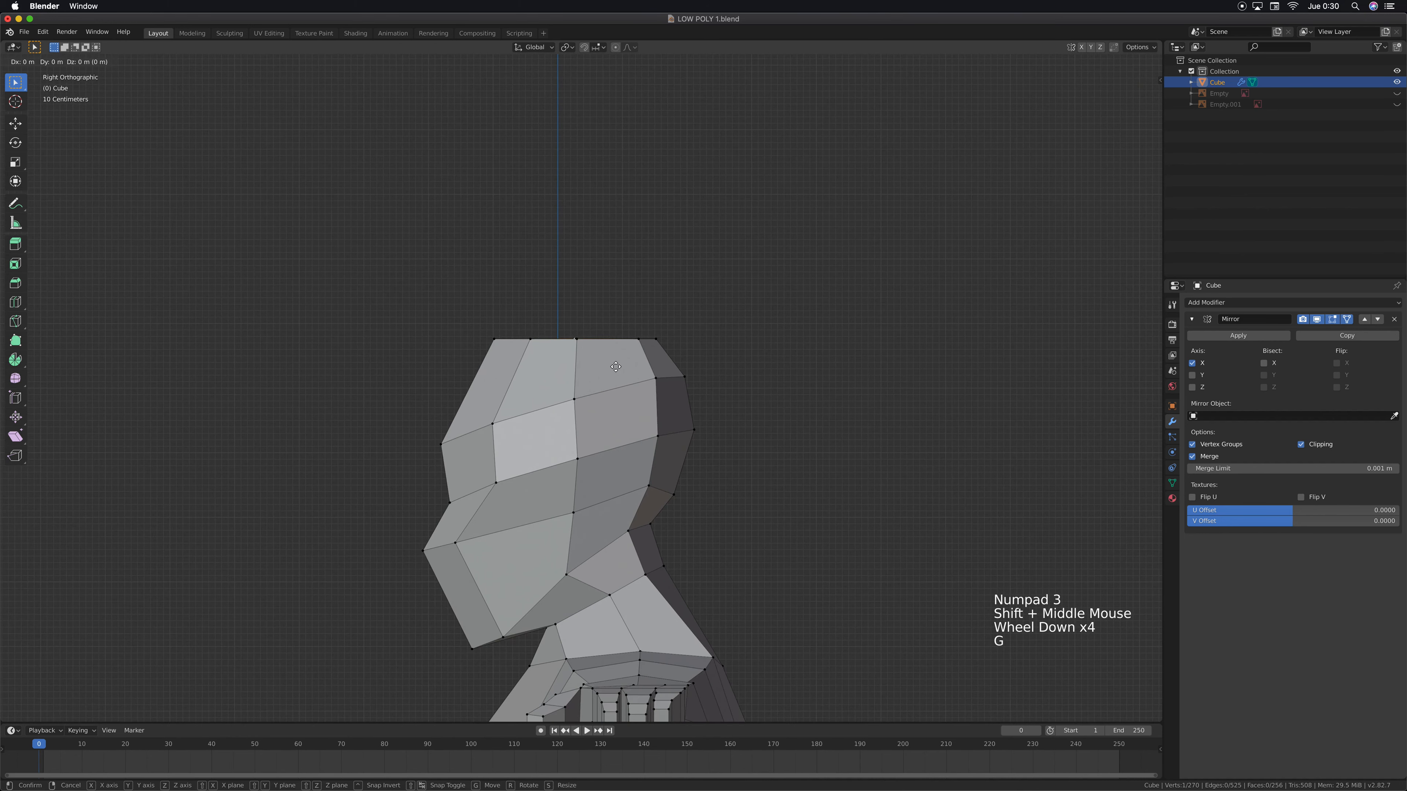
key("z")
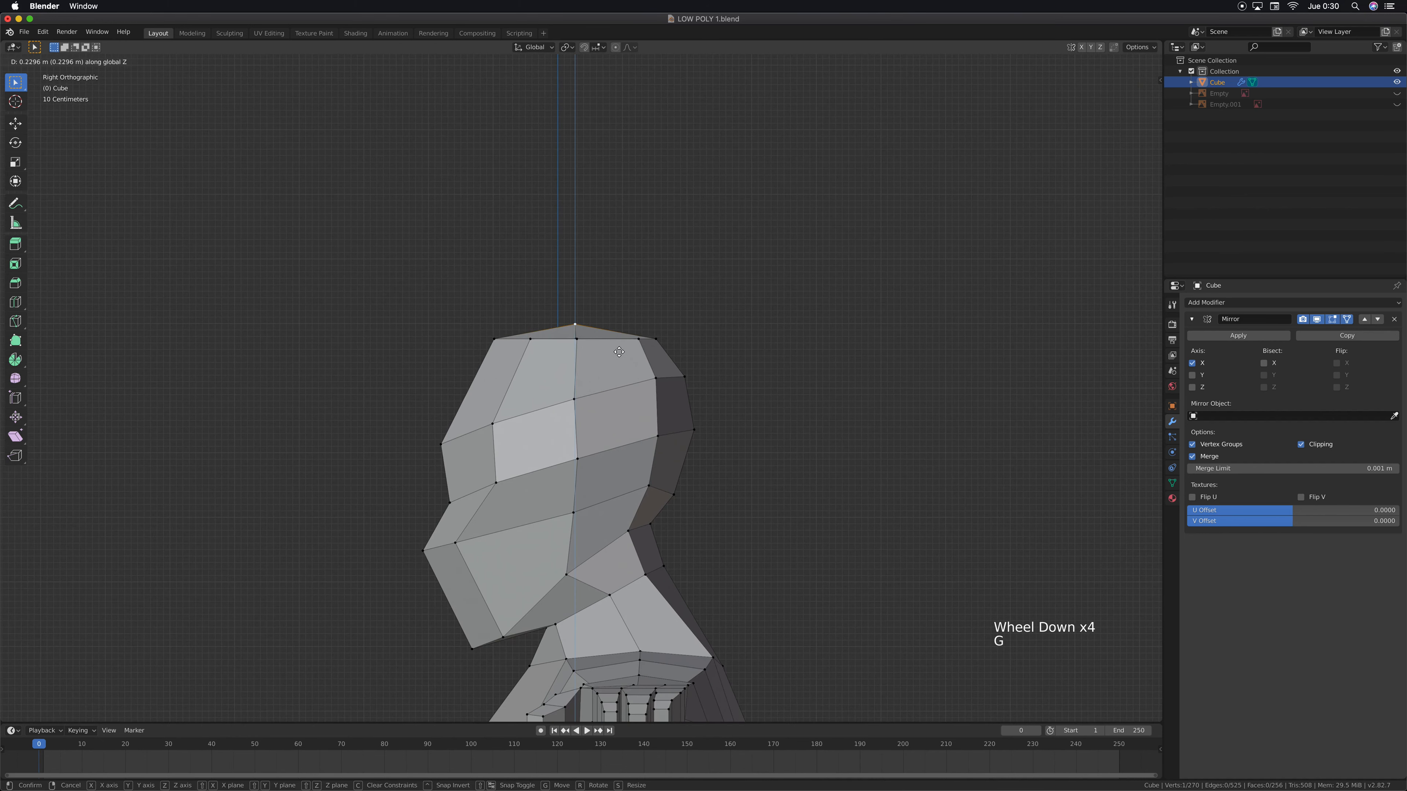
left_click(619, 352)
In right side view, raise the mirrored crown vertex beside the midline about 0.15 m along Z
mouse_move(619, 352)
middle_mouse_down()
mouse_move(571, 382)
mouse_move(605, 359)
middle_mouse_up()
scroll(604, 360, "up", 1)
left_click(595, 360)
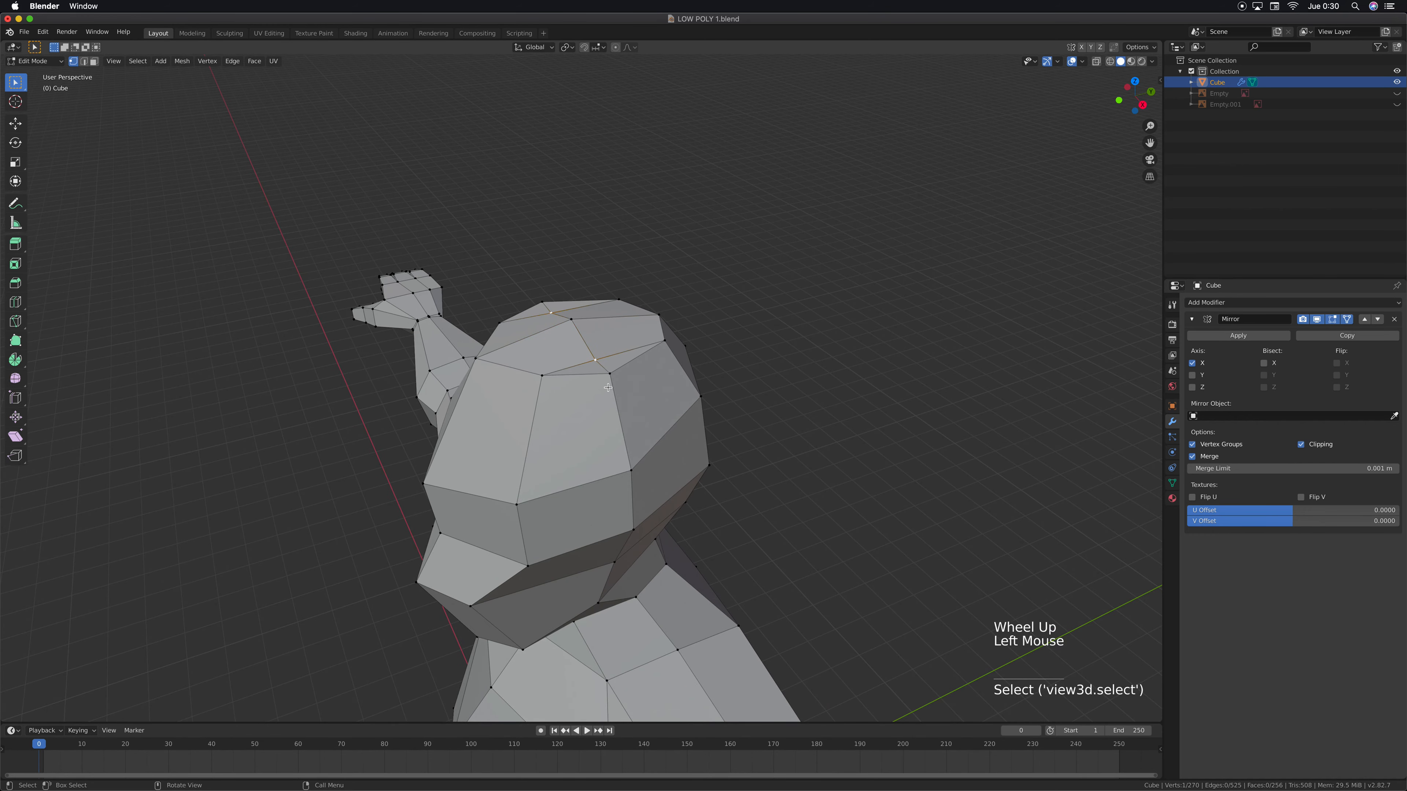
key("KP_3")
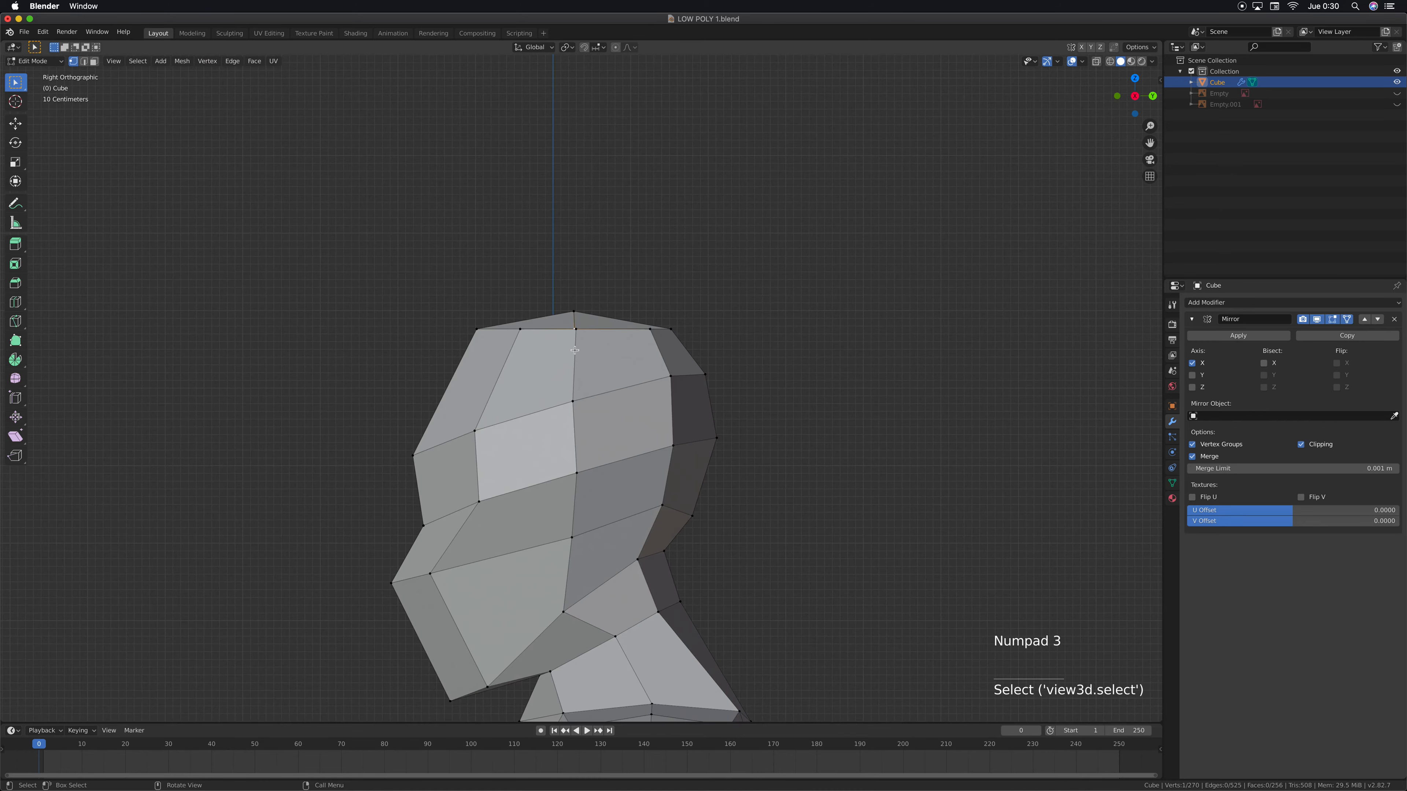
scroll(565, 330, "up", 2)
middle_click_drag(565, 330, 575, 373, "shift")
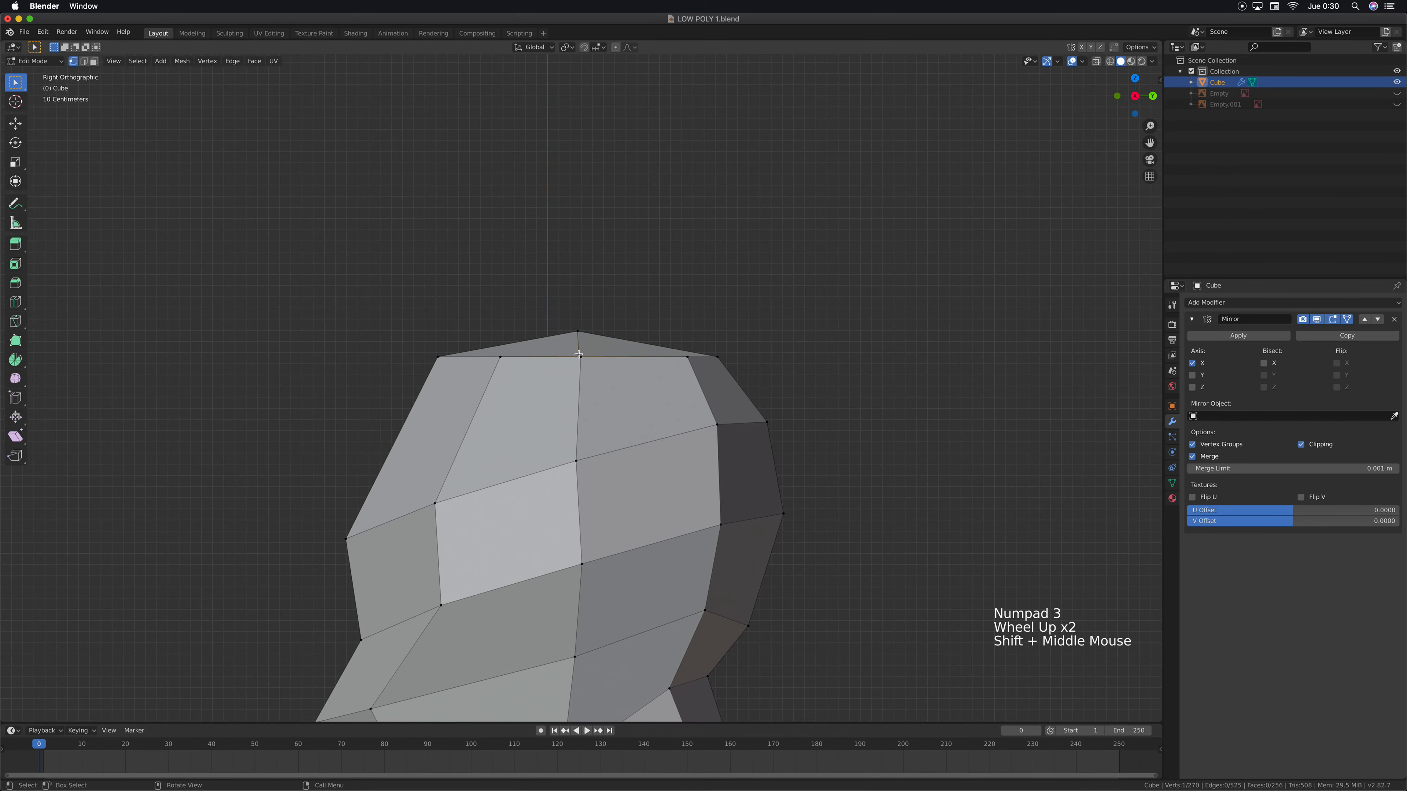
key("g")
key("z")
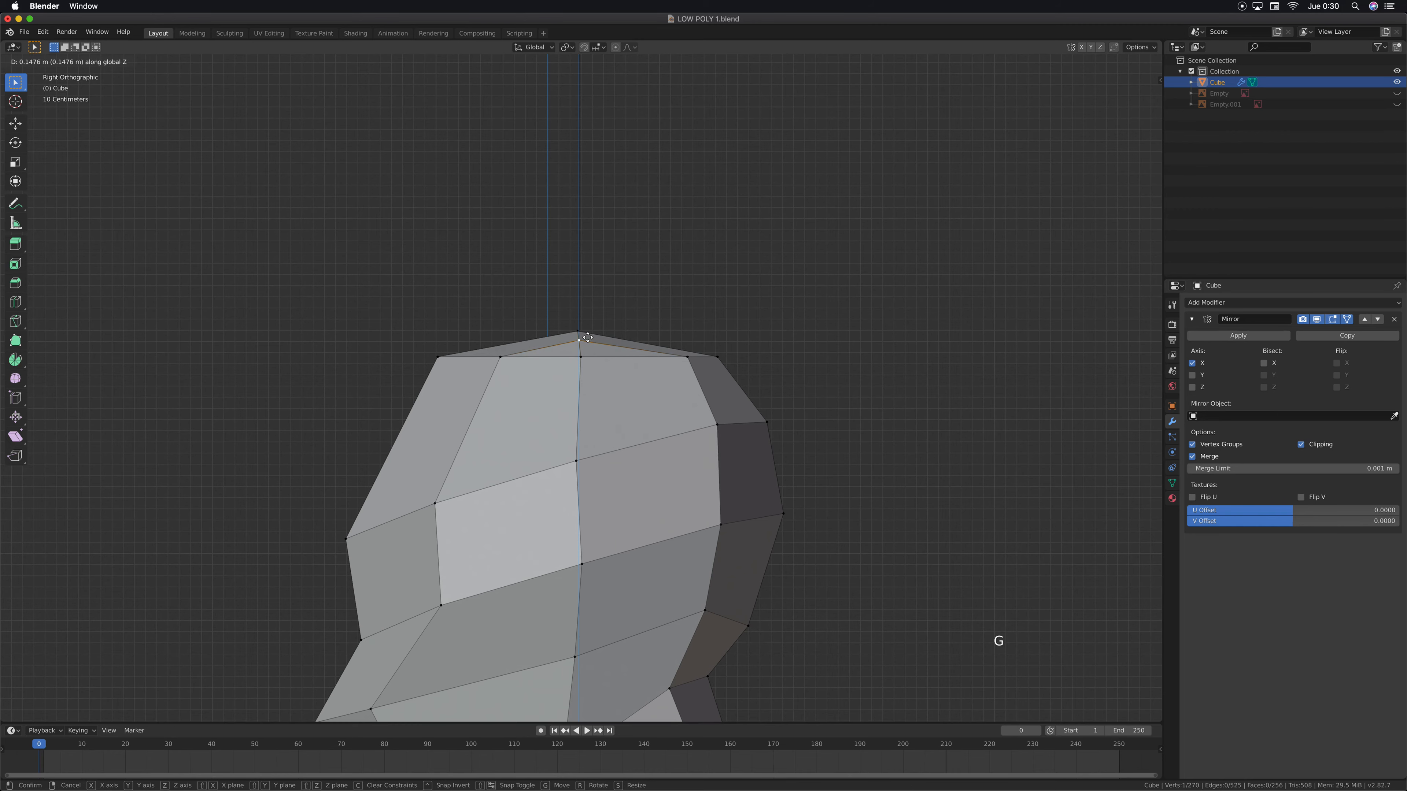
left_click(587, 337)
Examine the rounded crown from the front and above, and the proportions of the whole body
key("KP_1")
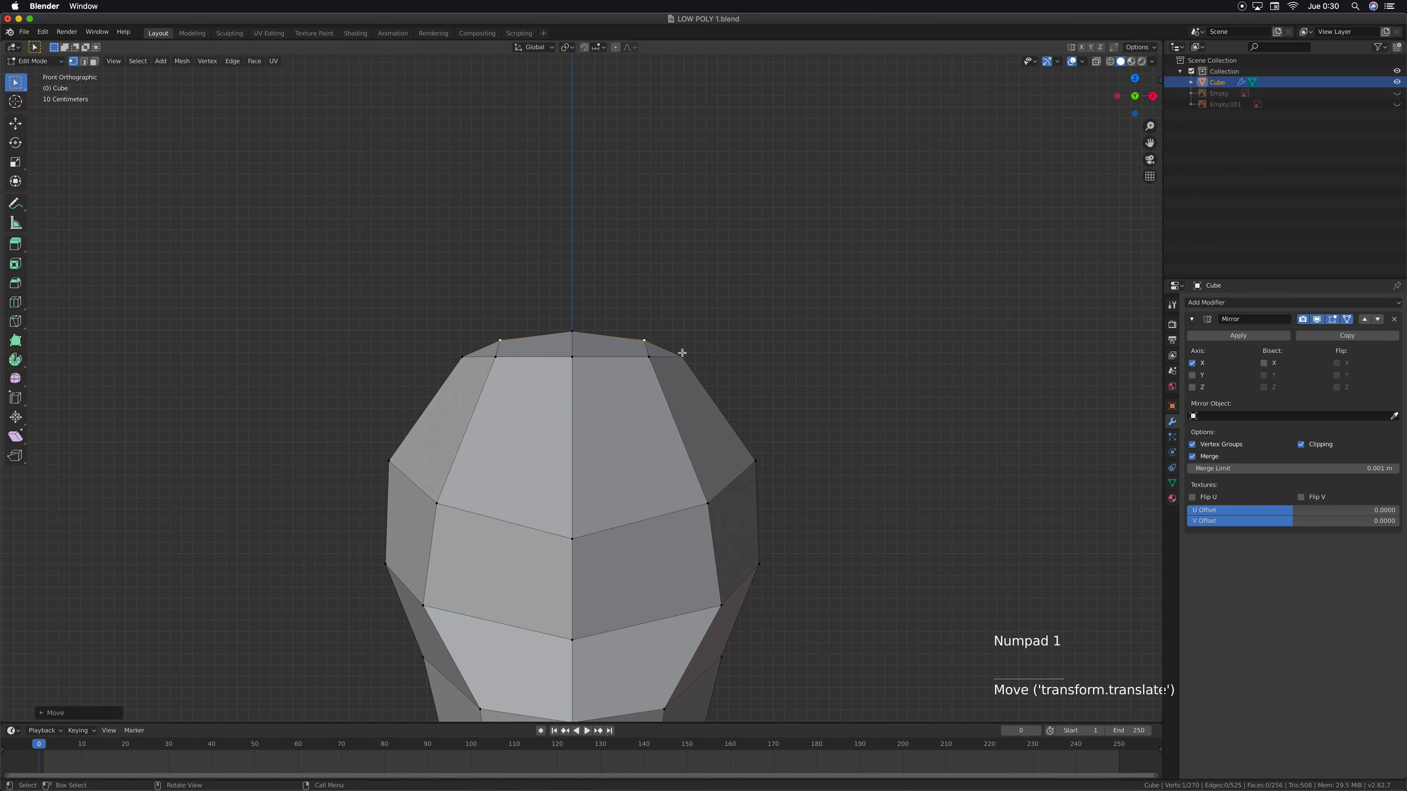
scroll(681, 352, "down", 1)
middle_click_drag(644, 465, 618, 314, "shift")
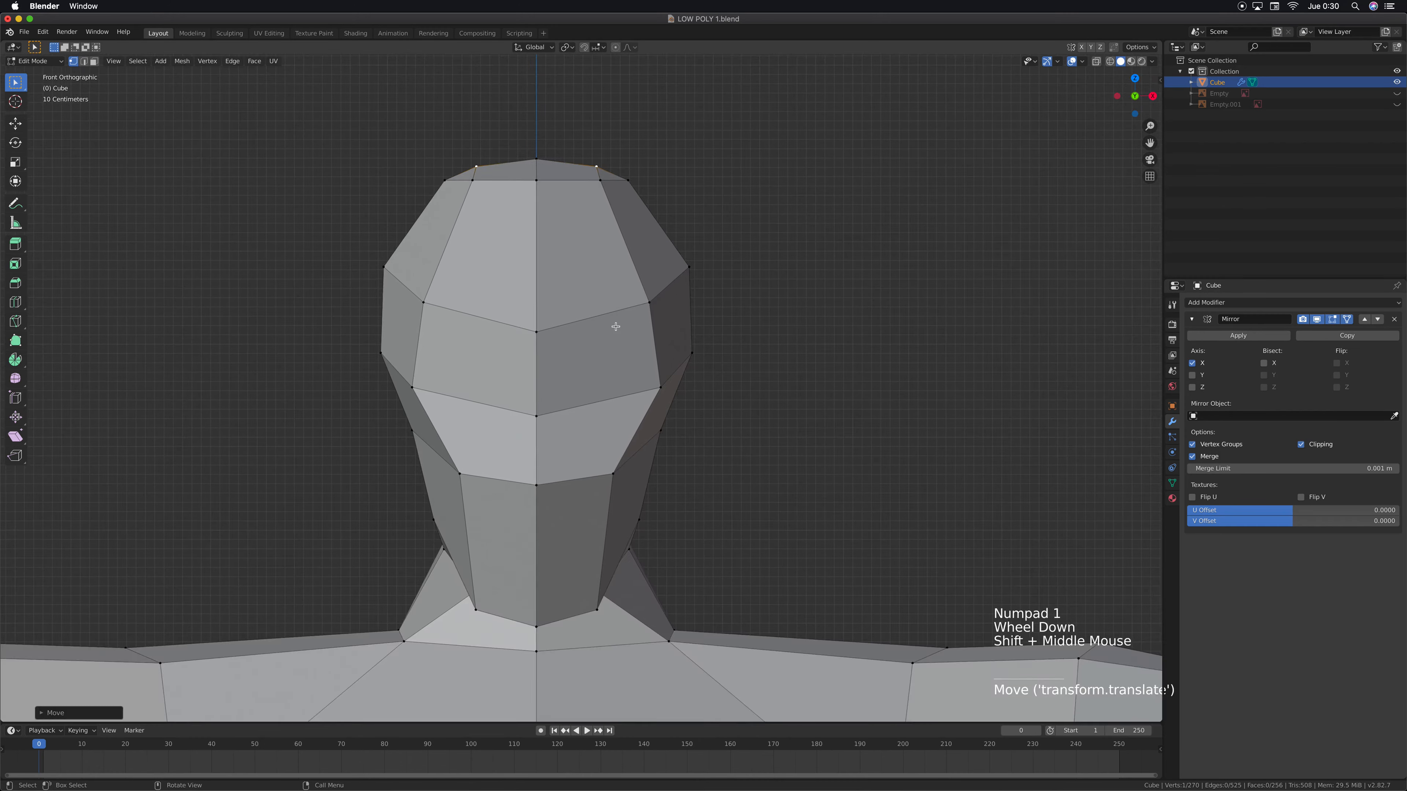
scroll(619, 315, "down", 2)
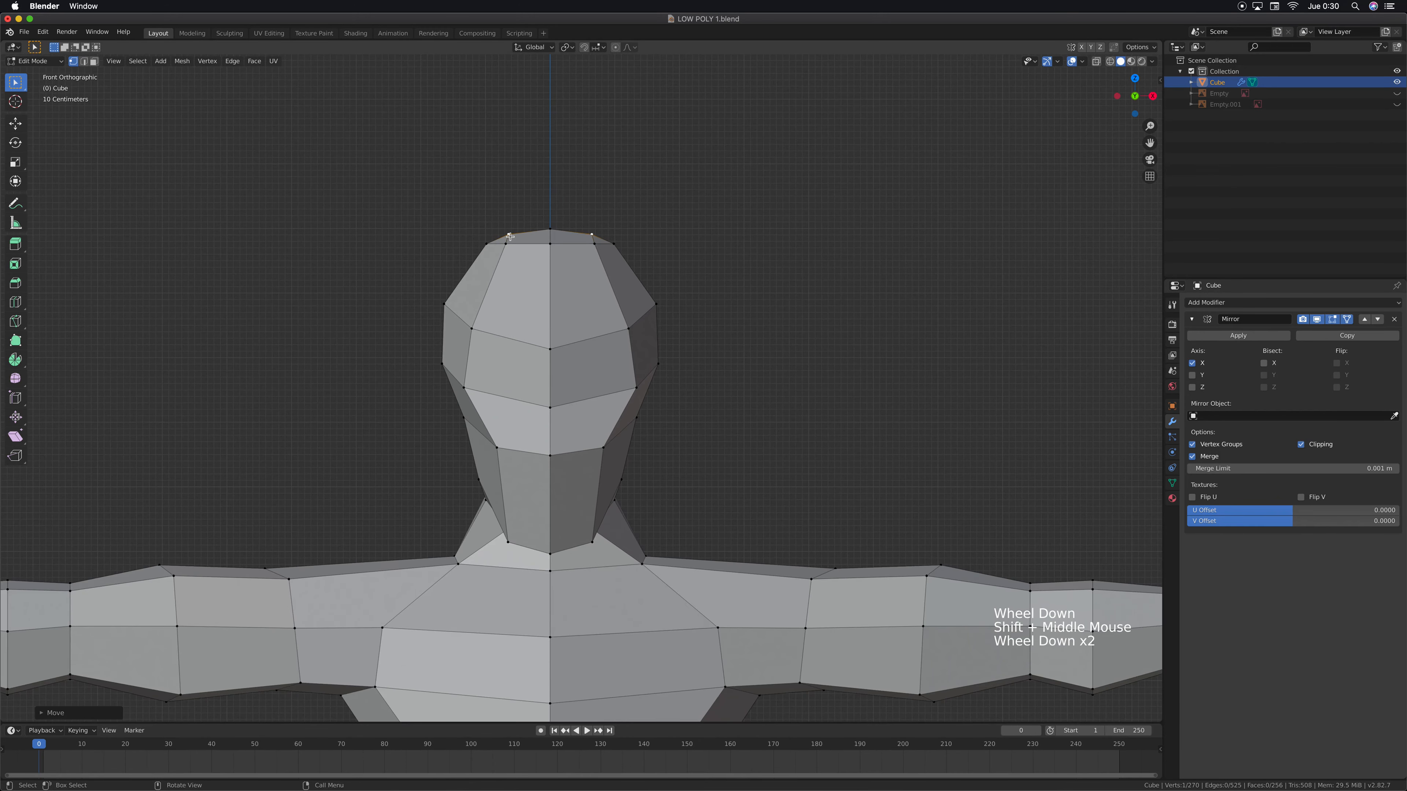
middle_click_drag(617, 308, 577, 290)
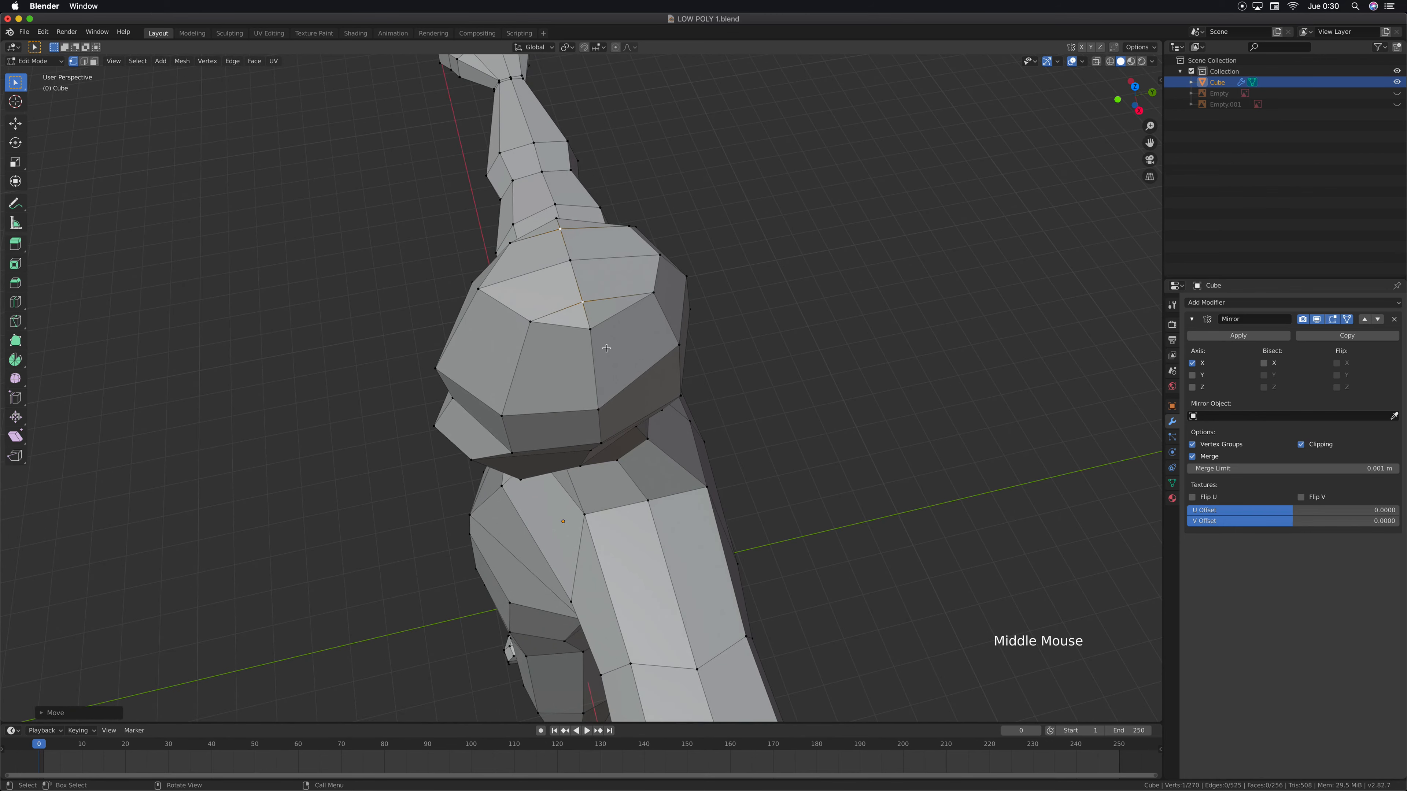
middle_click_drag(598, 377, 562, 337)
middle_click_drag(527, 304, 645, 446)
scroll(600, 443, "down", 3)
scroll(601, 443, "down", 7)
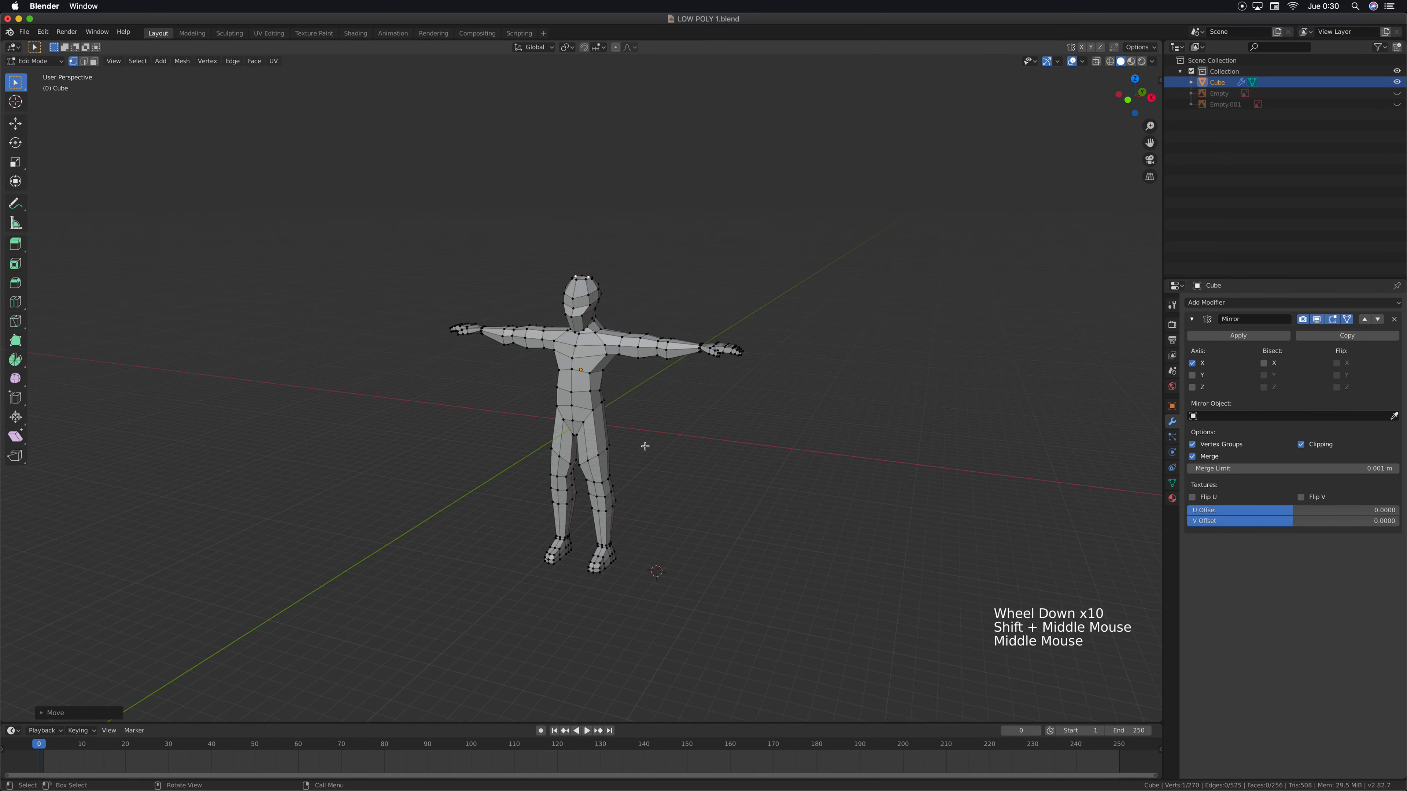
scroll(624, 366, "up", 4)
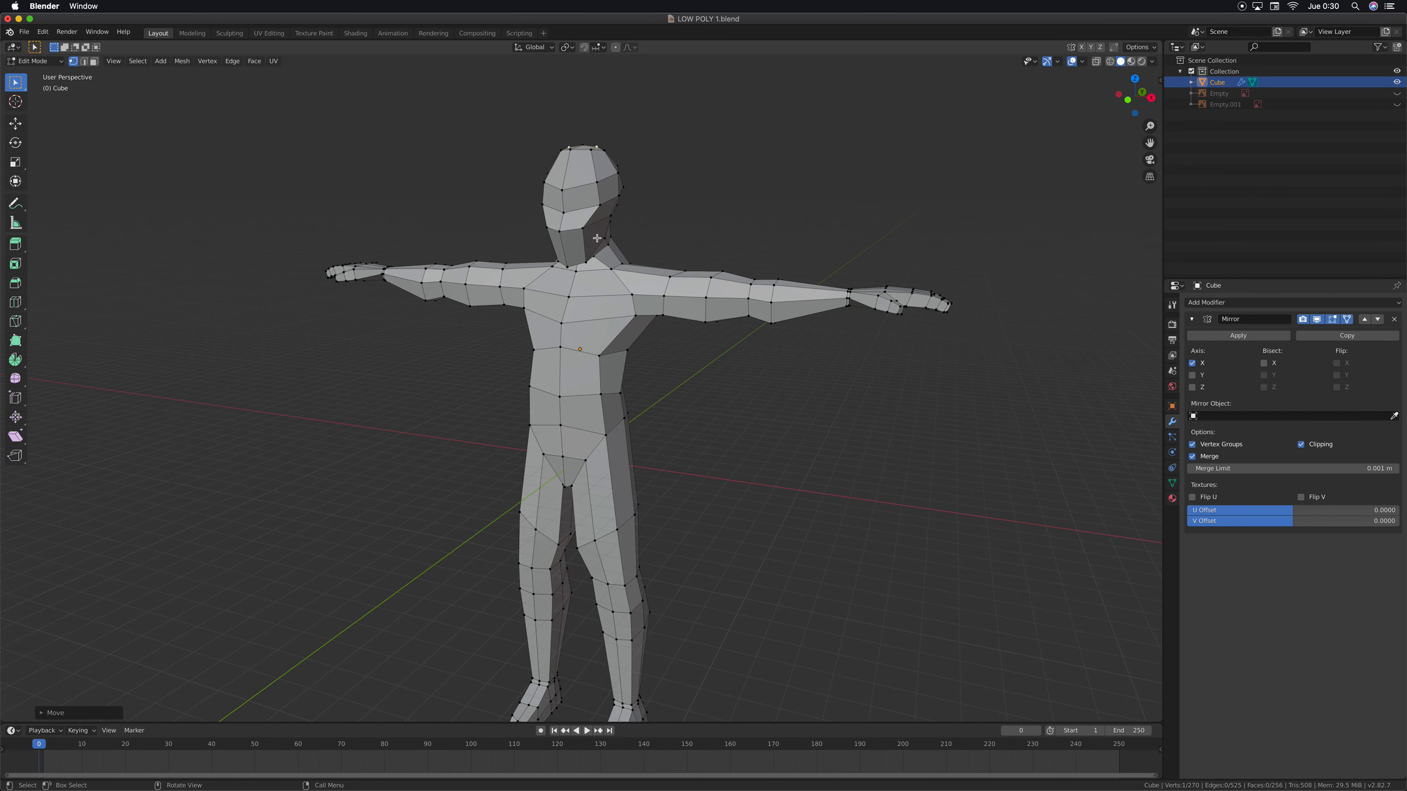
Return to Object Mode and save the model to LOW POLY 1.blend
key("Tab")
key("super")
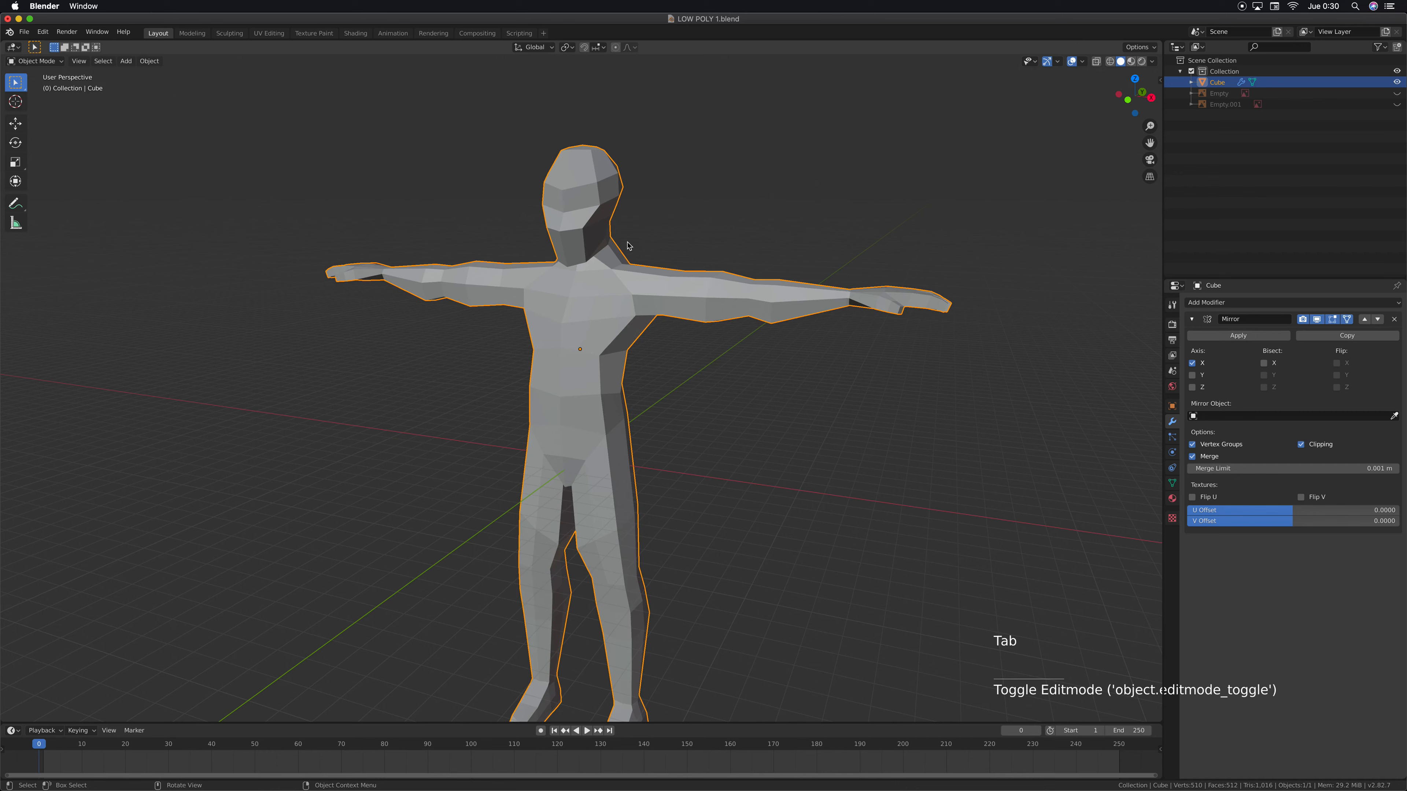
key("super+s")
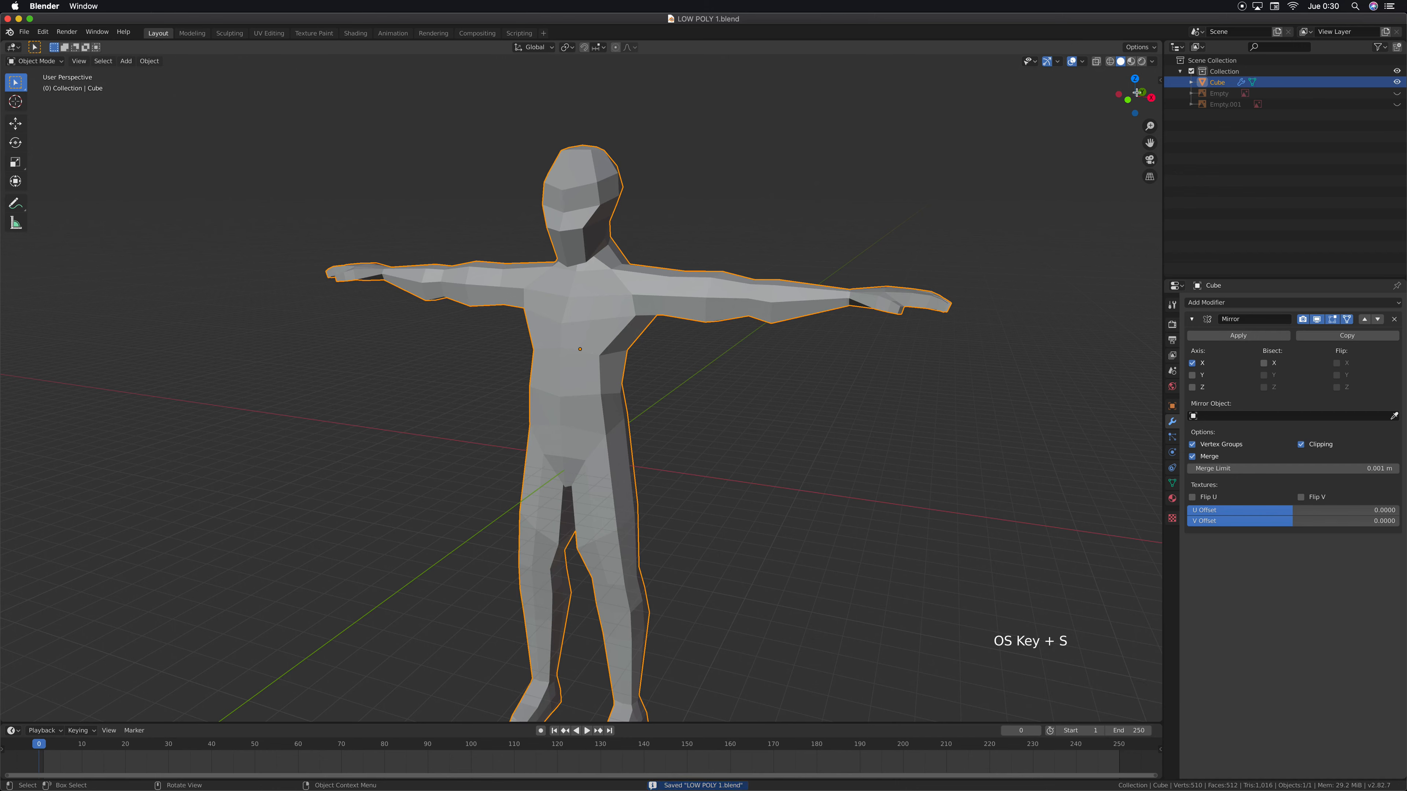
Add a Subdivision Surface modifier to the character and set its viewport subdivisions to 2
middle_click_drag(601, 442, 837, 424)
scroll(722, 299, "up", 2)
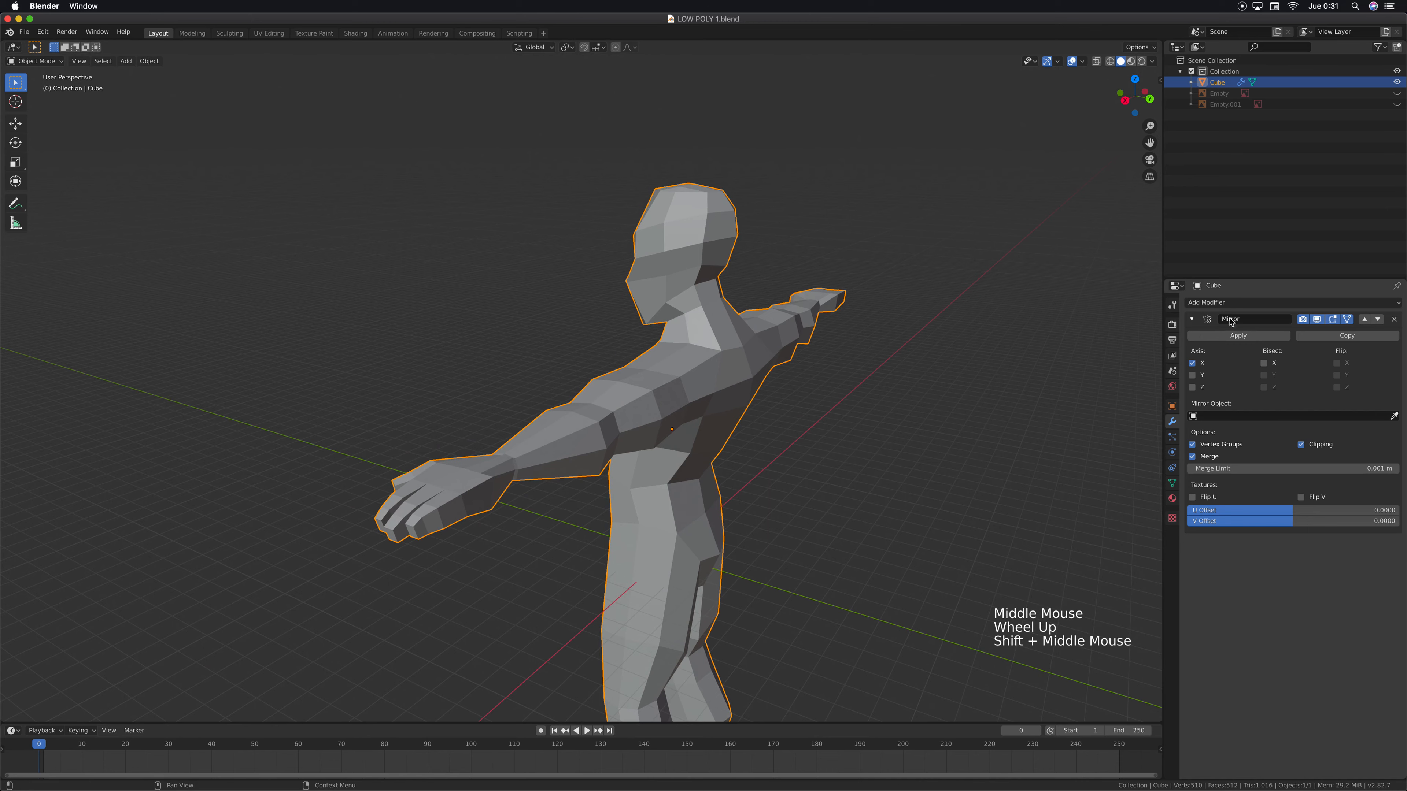
left_click(1213, 303)
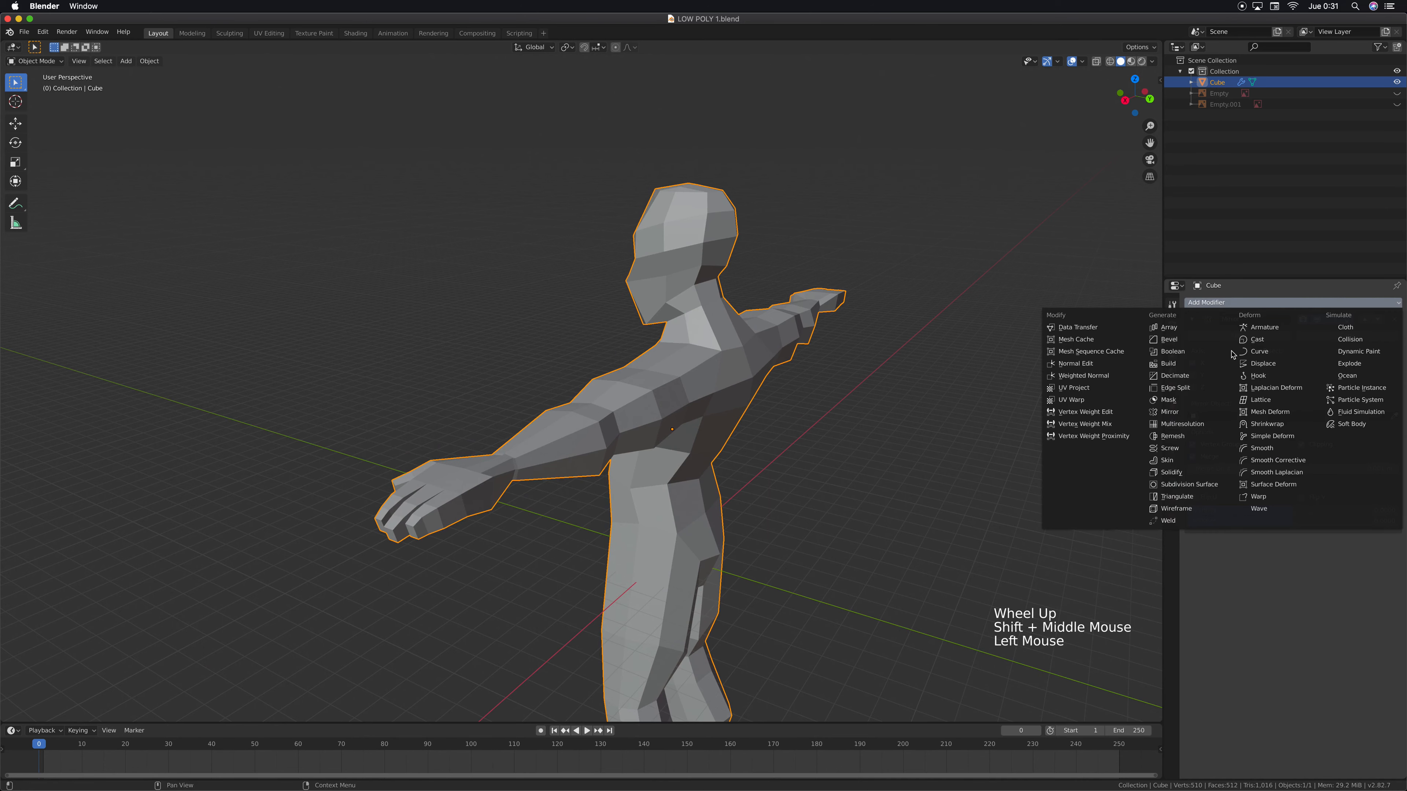
left_click(1182, 486)
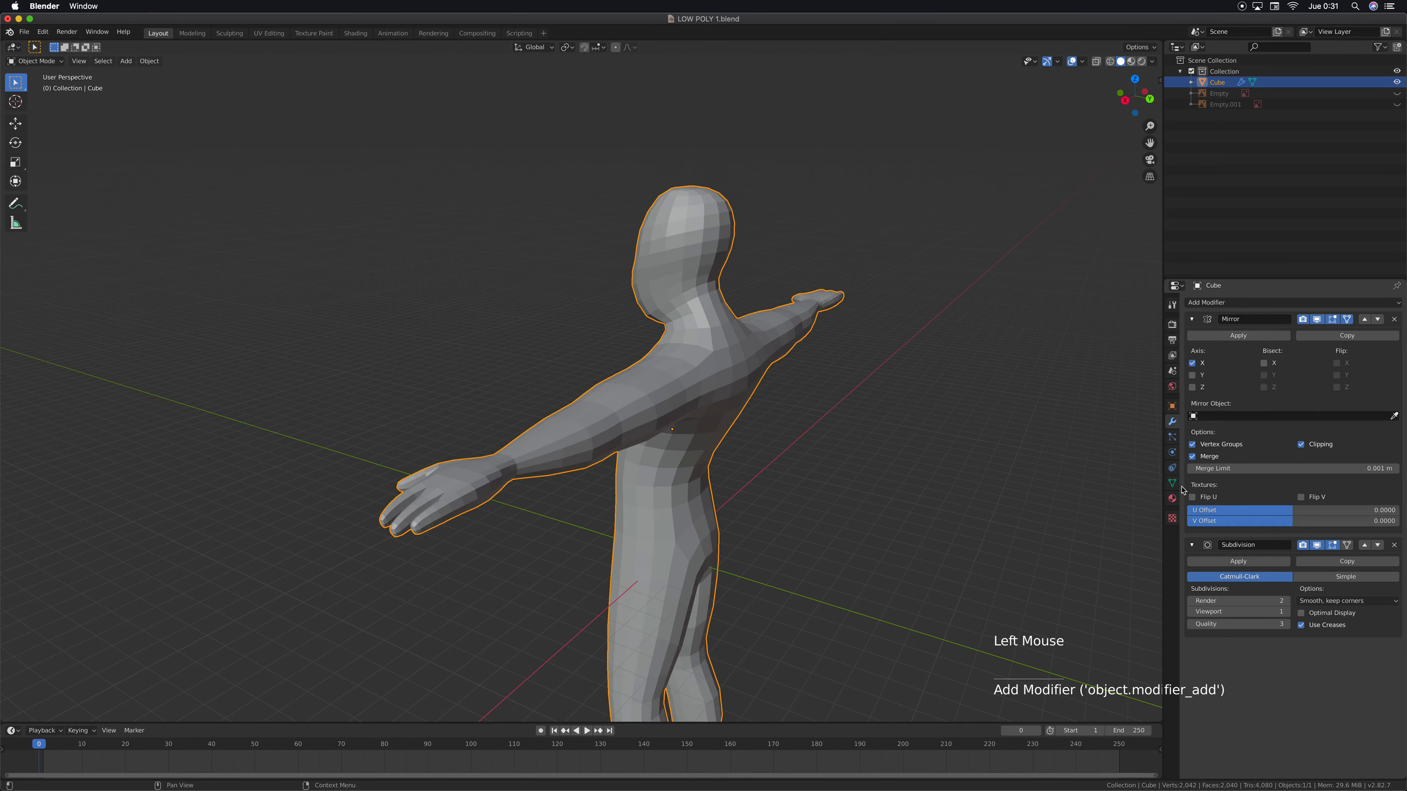
mouse_move(810, 478)
middle_mouse_down()
mouse_move(696, 471)
mouse_move(798, 478)
mouse_move(816, 462)
middle_mouse_up()
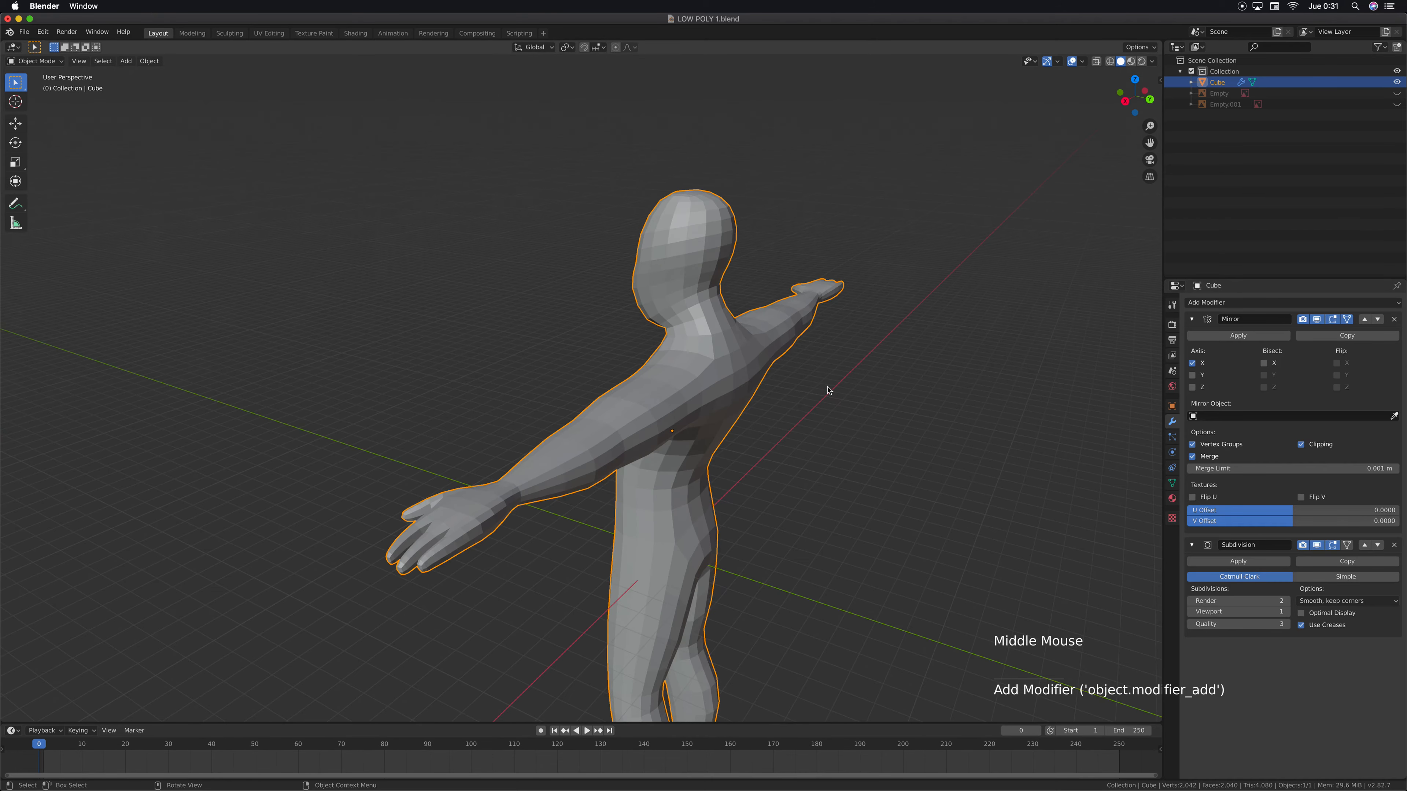
scroll(836, 356, "up", 2)
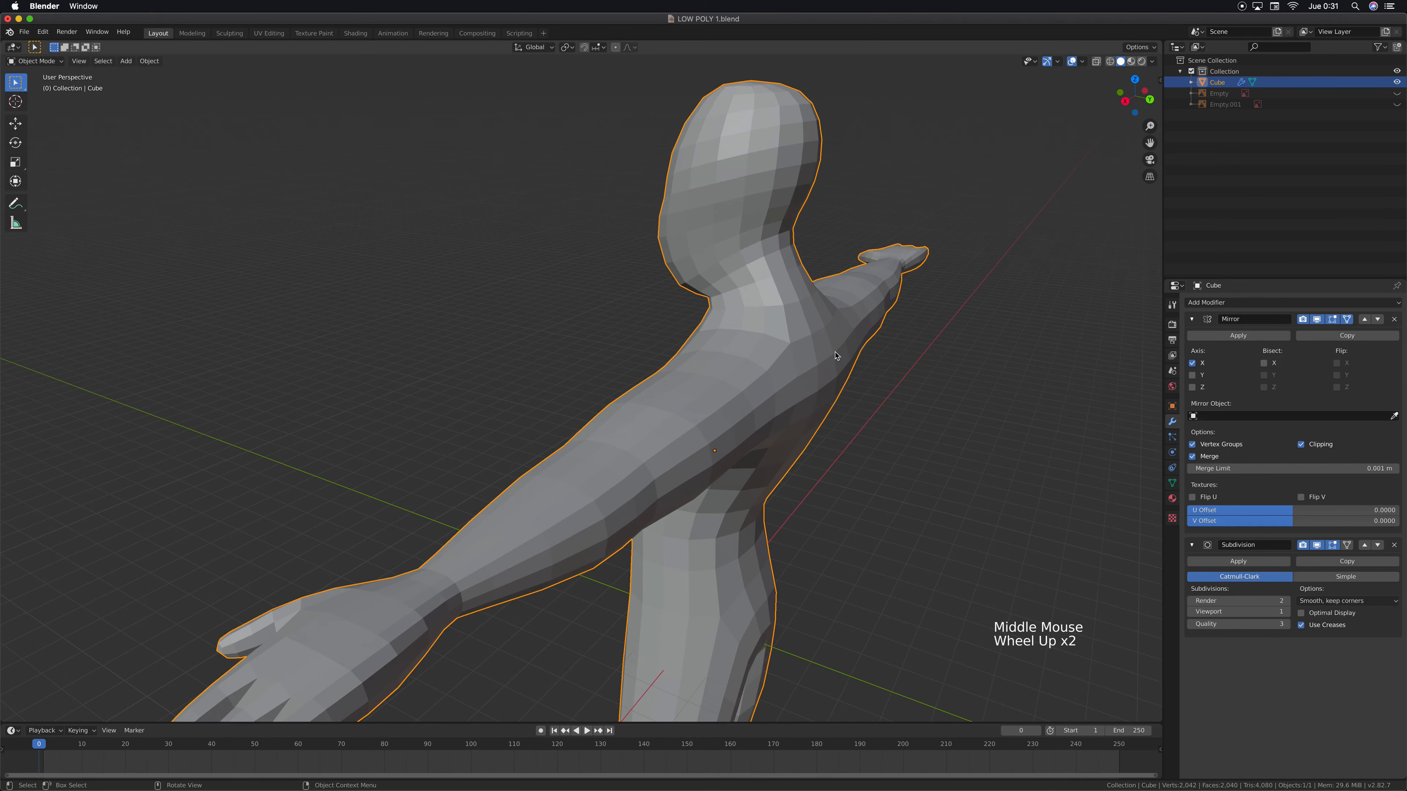
left_click(1287, 612)
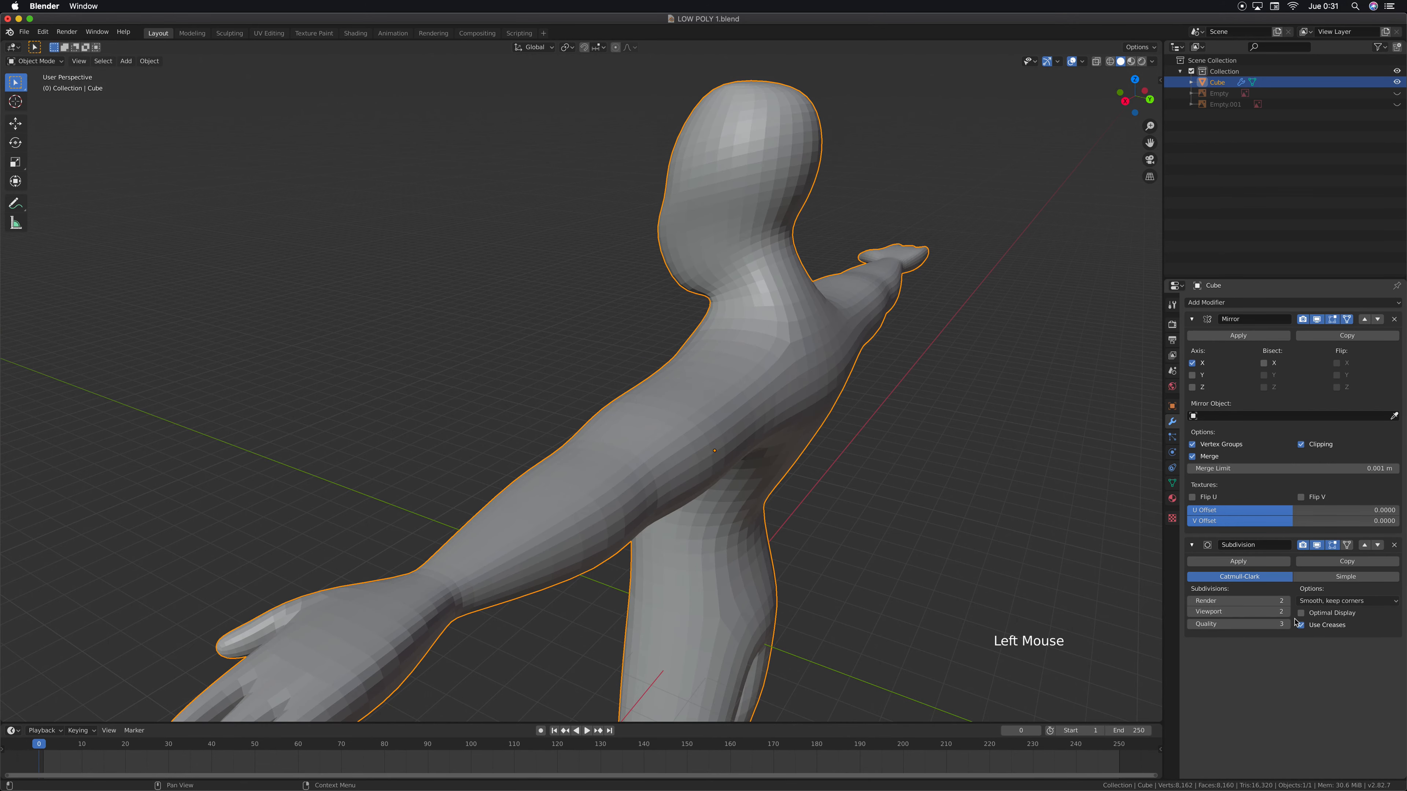
middle_click_drag(670, 466, 607, 355)
scroll(640, 436, "down", 3)
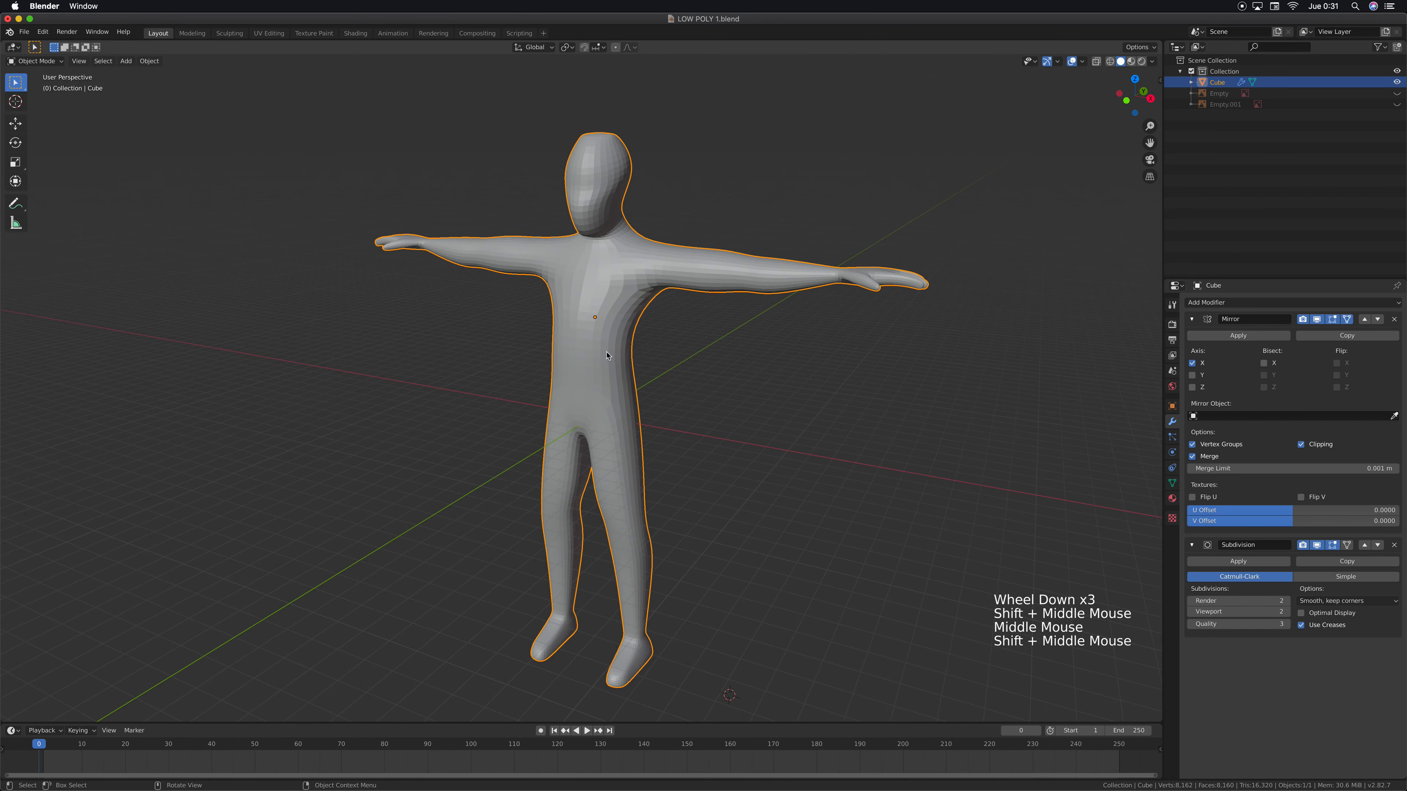
Apply smooth shading to the subdivided character
left_click(151, 60)
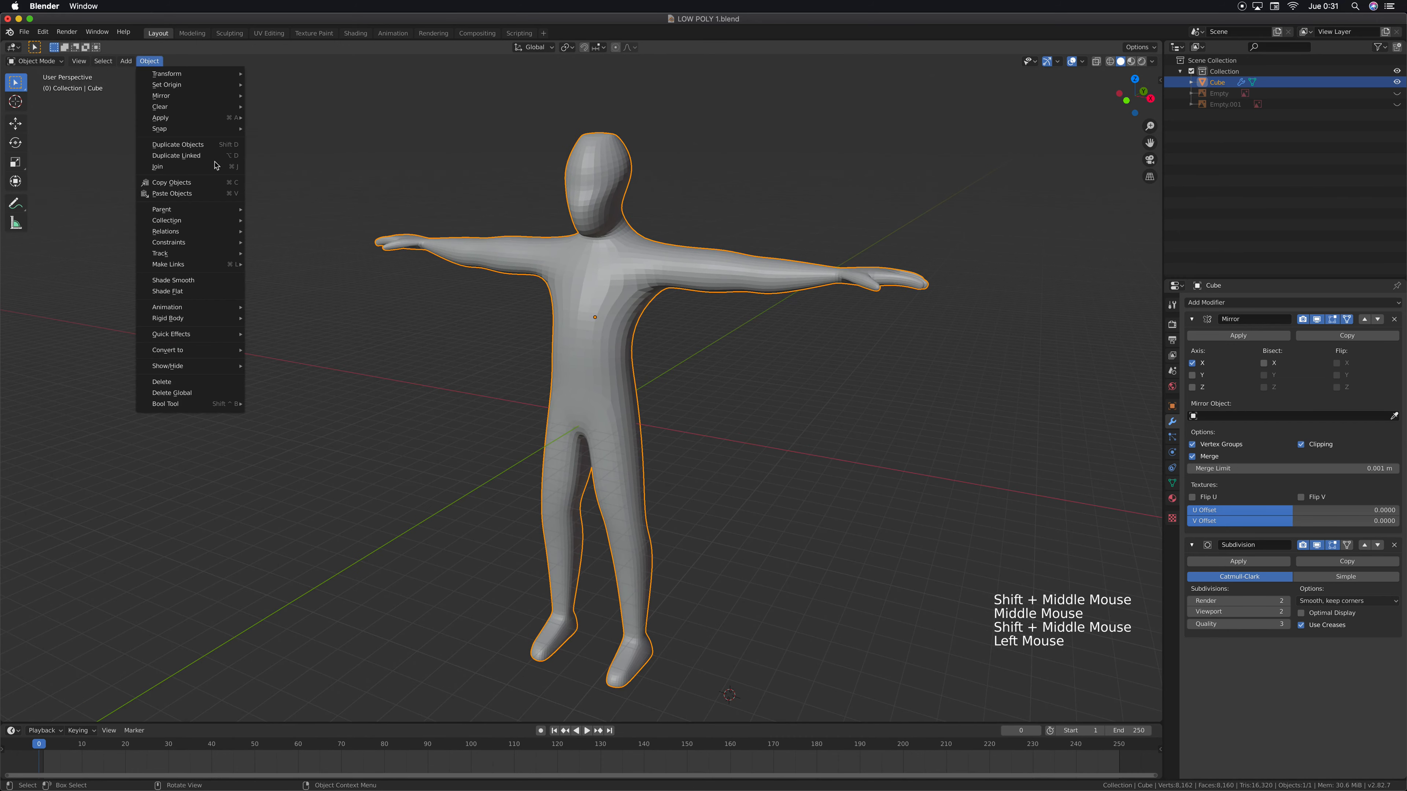
left_click(187, 284)
middle_click_drag(187, 285, 623, 314)
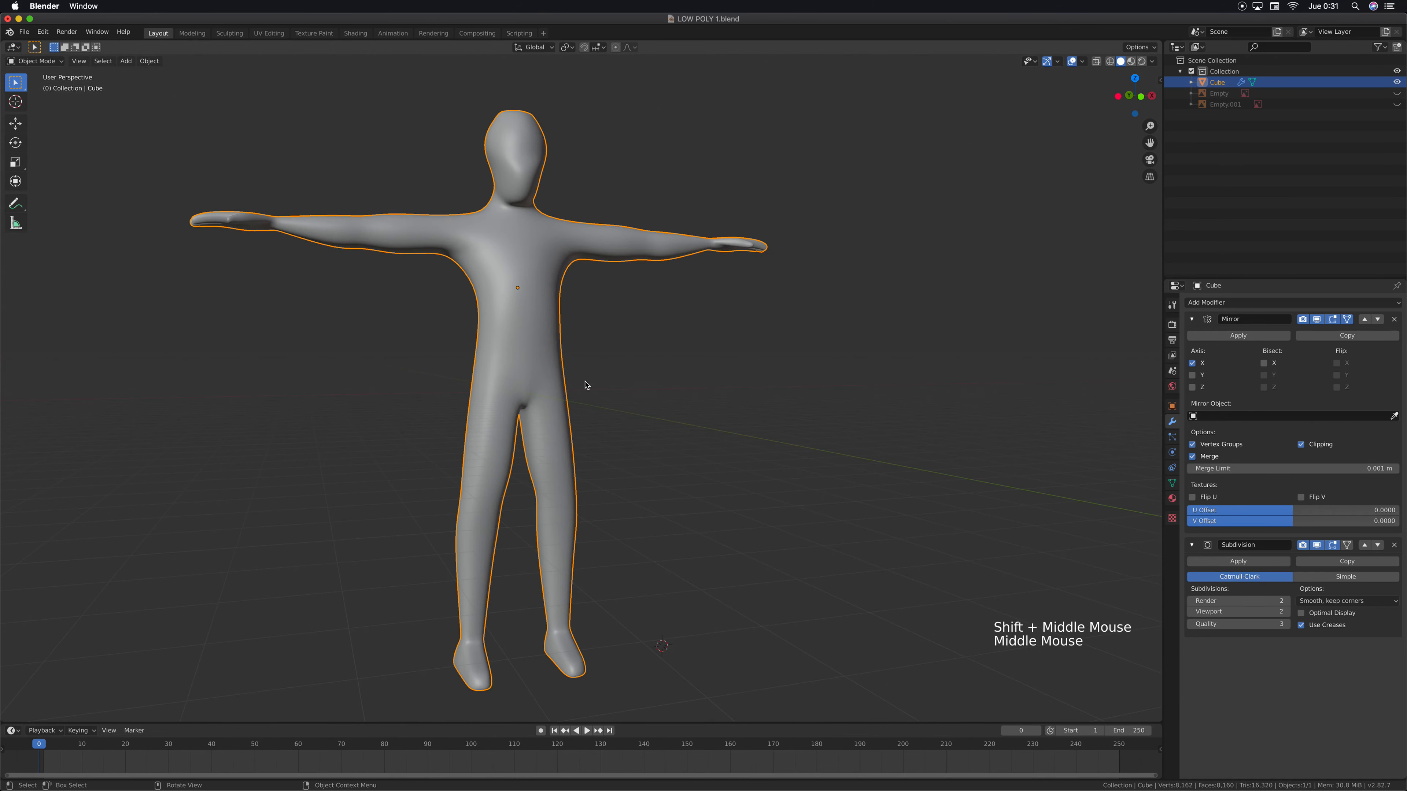
Examine the smooth-shaded head, arms and torso from the front and above
middle_click_drag(587, 385, 539, 391)
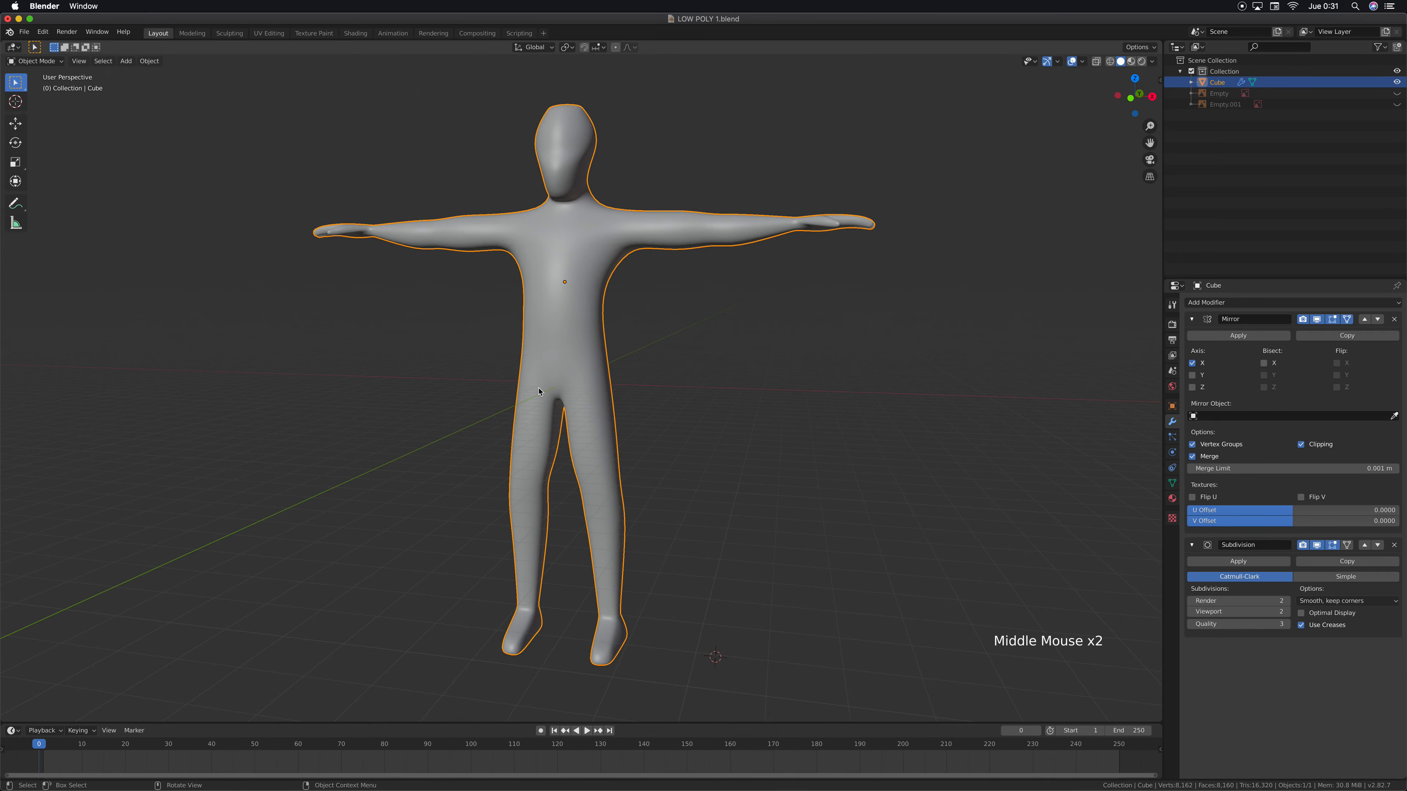
middle_click_drag(646, 240, 616, 290)
scroll(640, 224, "up", 4)
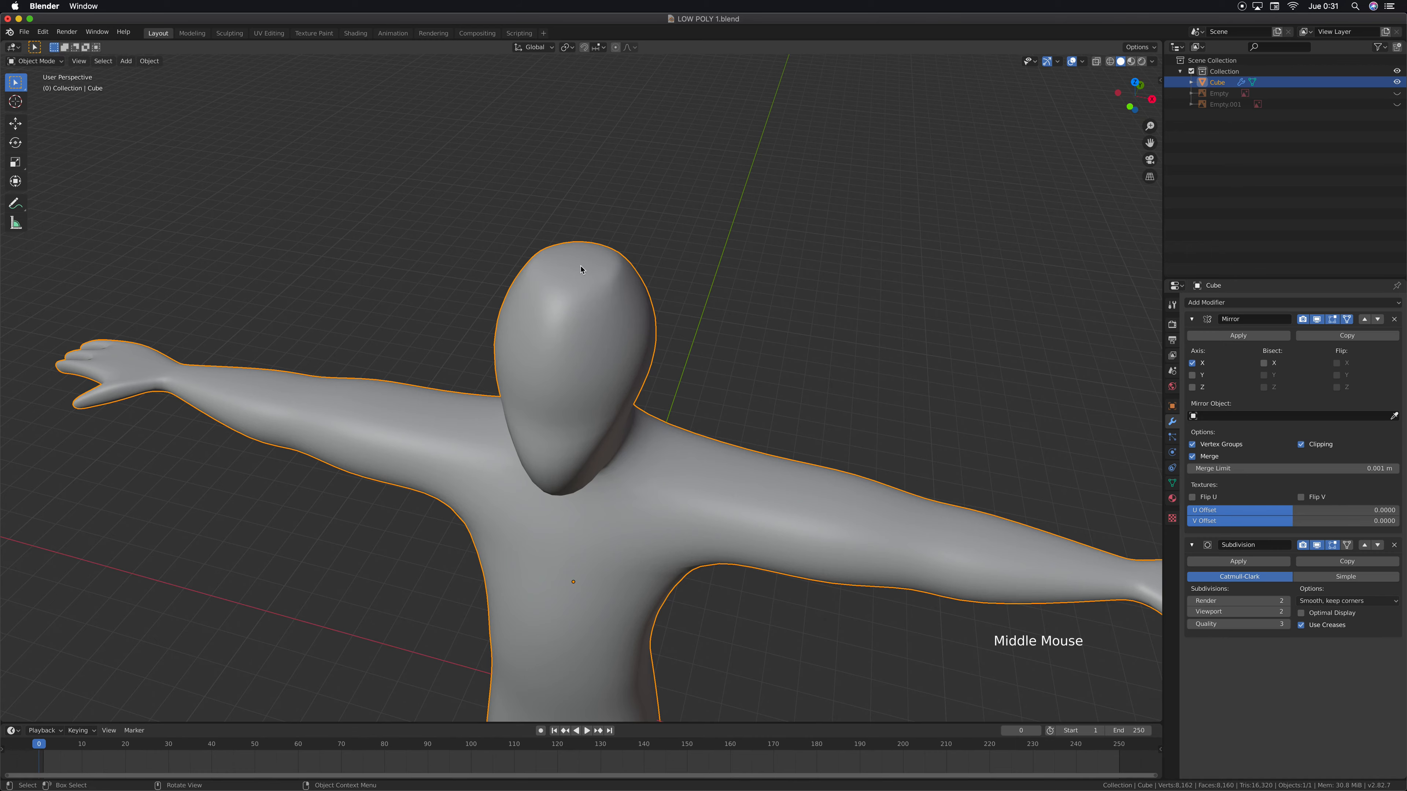
middle_click_drag(581, 270, 628, 294)
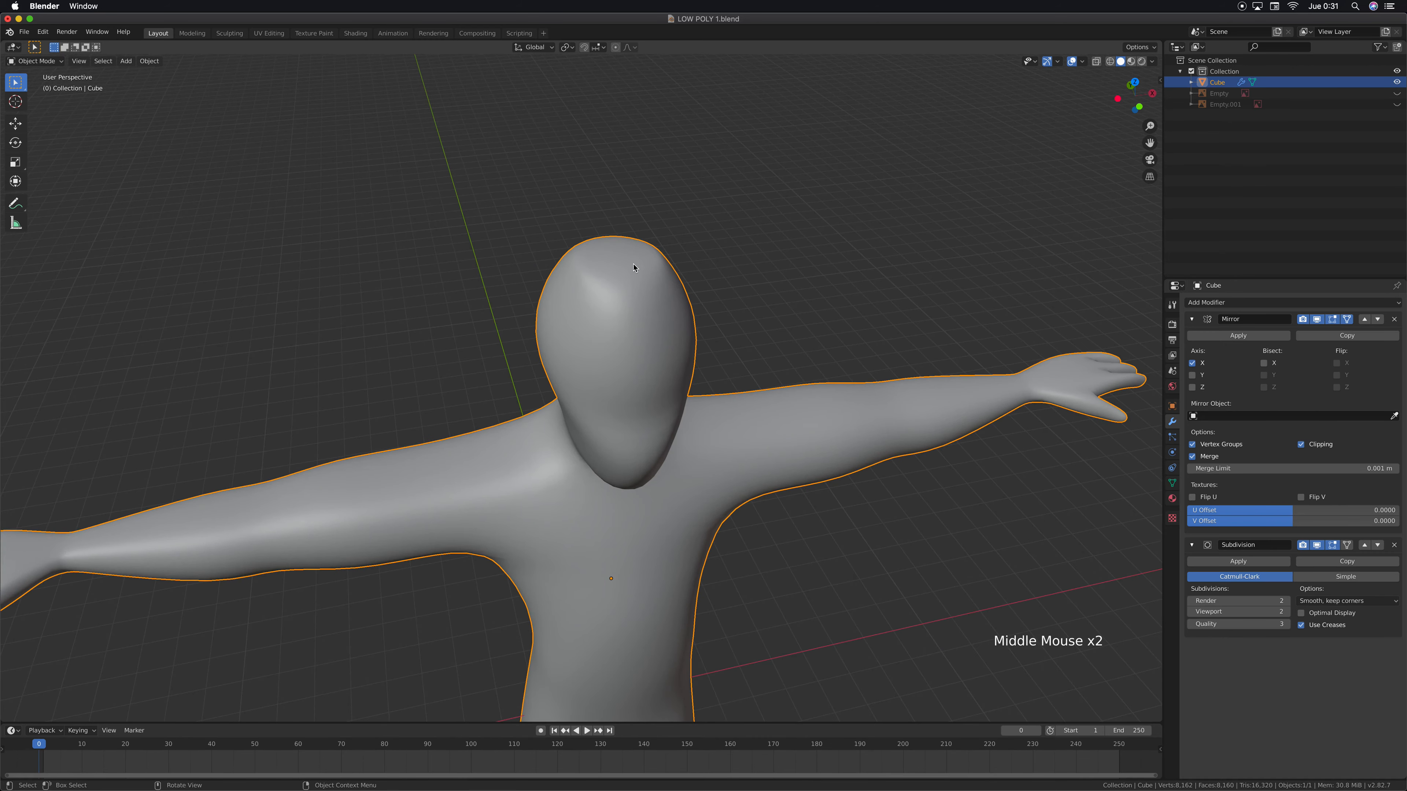
middle_click_drag(657, 411, 534, 214)
scroll(621, 386, "down", 2)
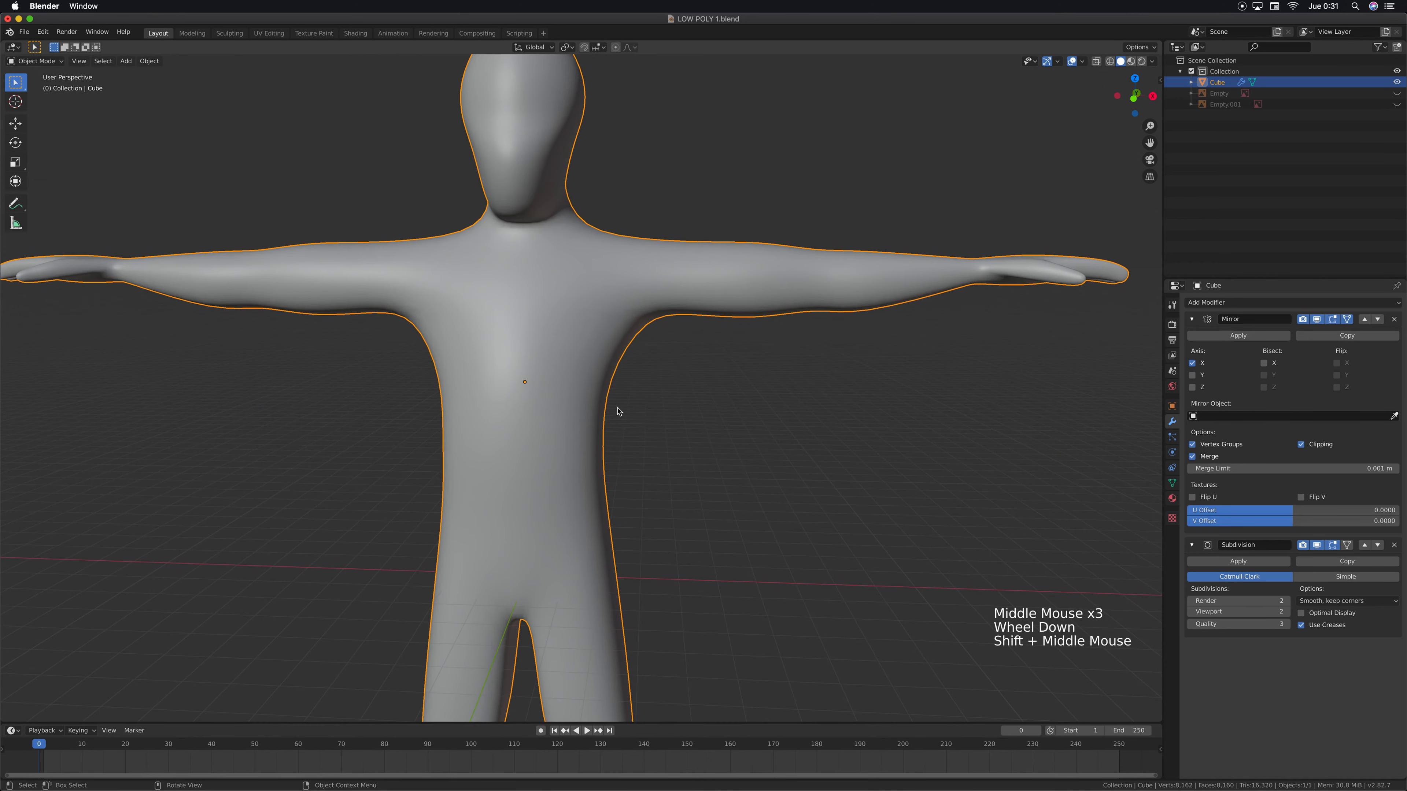
scroll(618, 411, "down", 2)
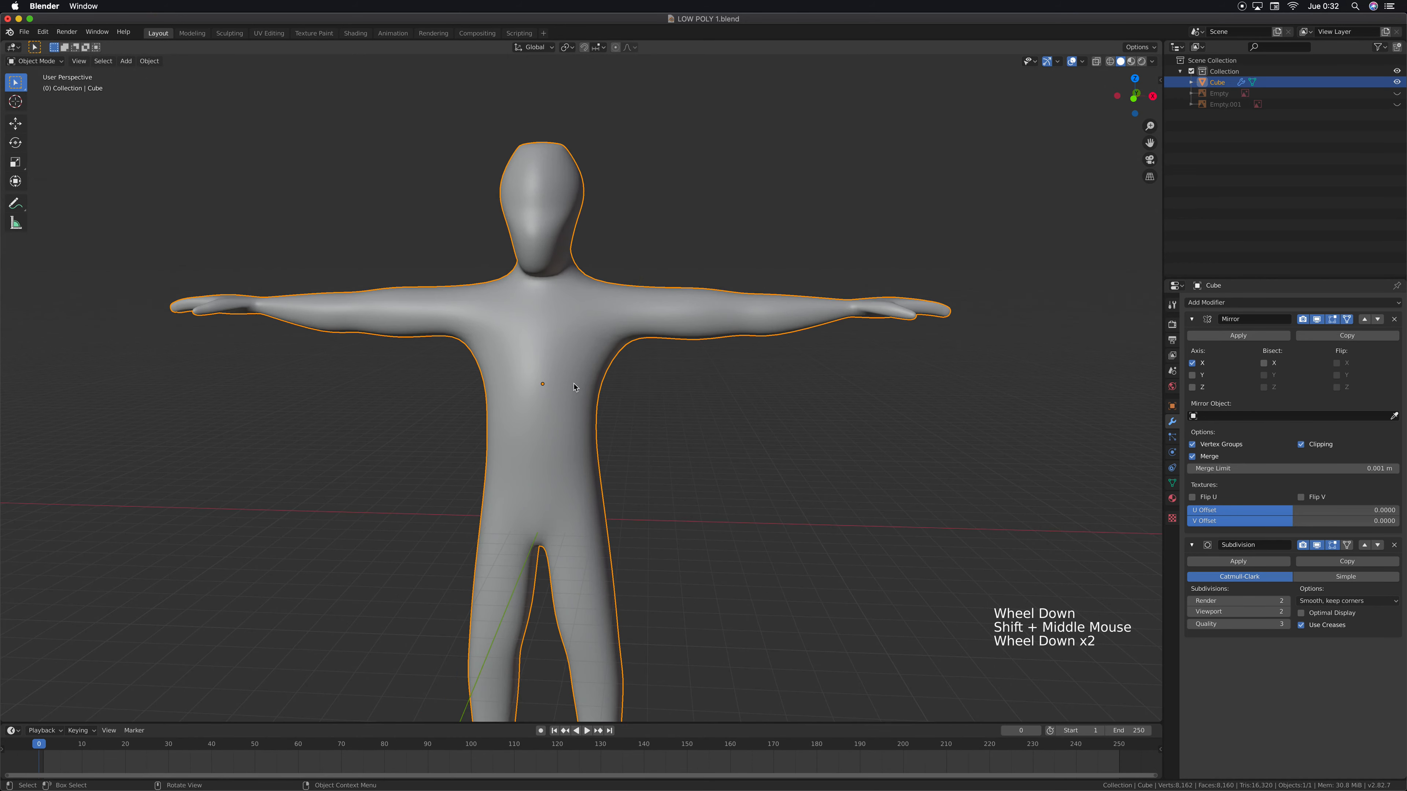
Undo the smooth shading and the Subdivision Surface modifier on the character
key("super+z")
key("super+z")
key("super+z")
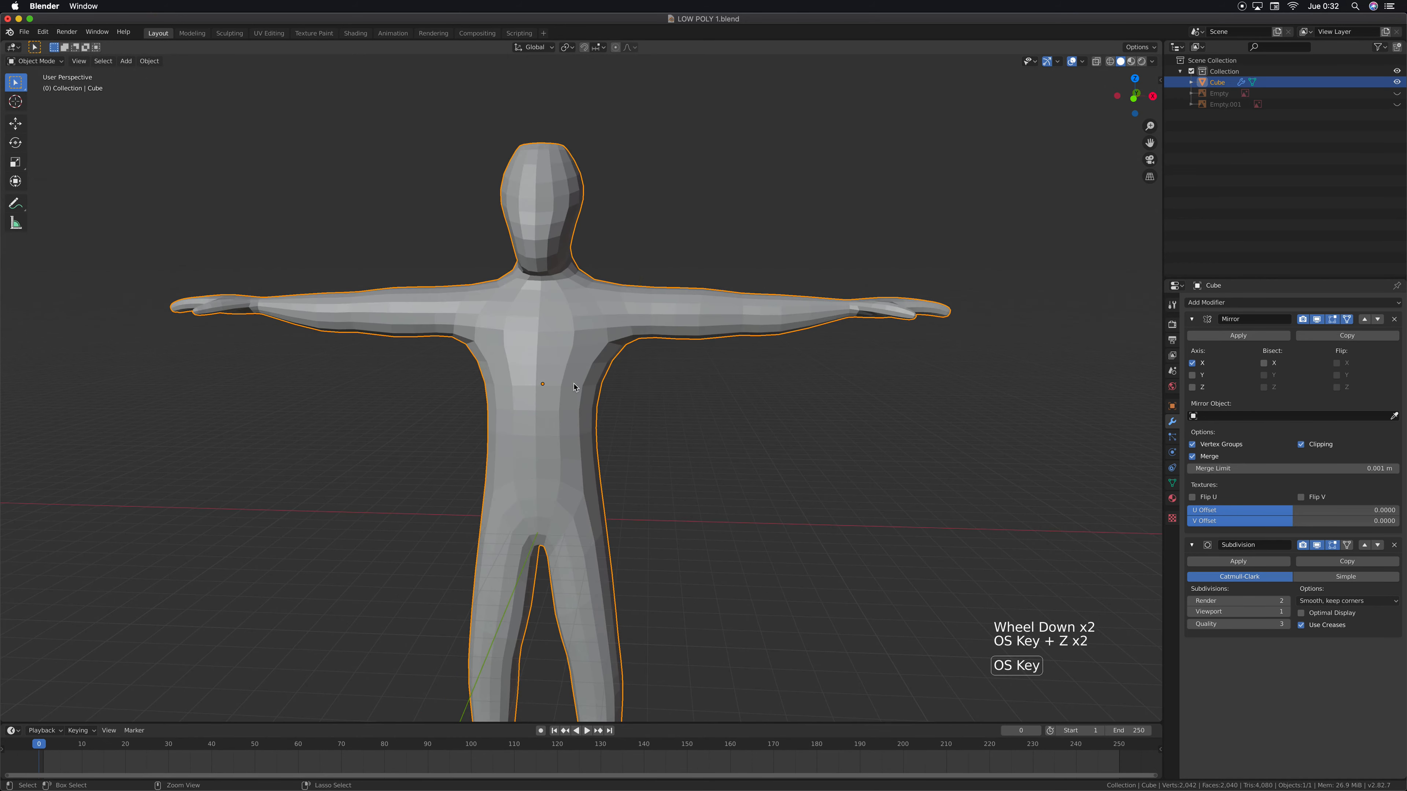
In Edit Mode, show the side reference image Empty.001 behind the torso in right side view and turn on X-ray
middle_click_drag(574, 386, 544, 394)
scroll(550, 389, "up", 1)
key("Tab")
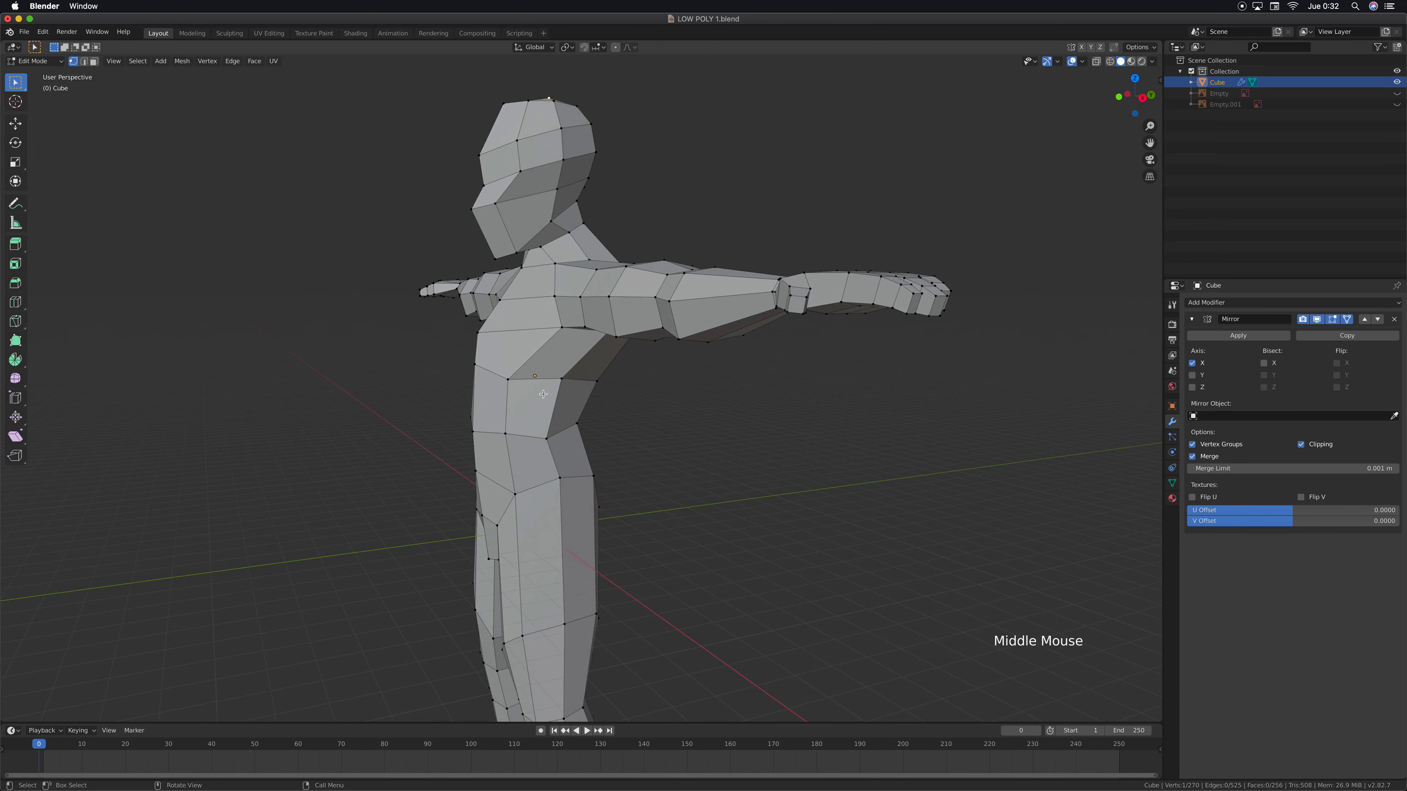
scroll(544, 393, "up", 2)
key("KP_3")
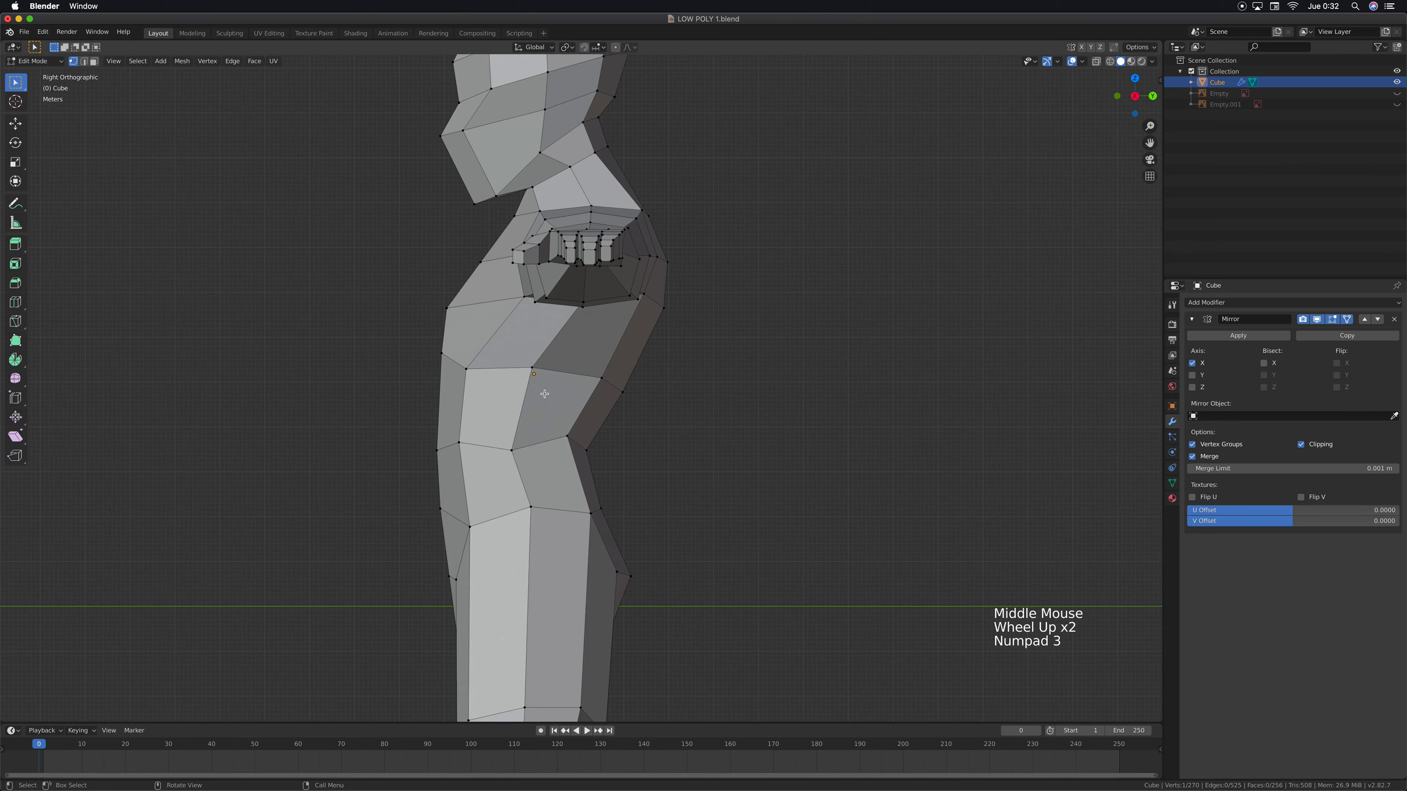
scroll(543, 398, "up", 3)
middle_click_drag(543, 397, 654, 415, "shift")
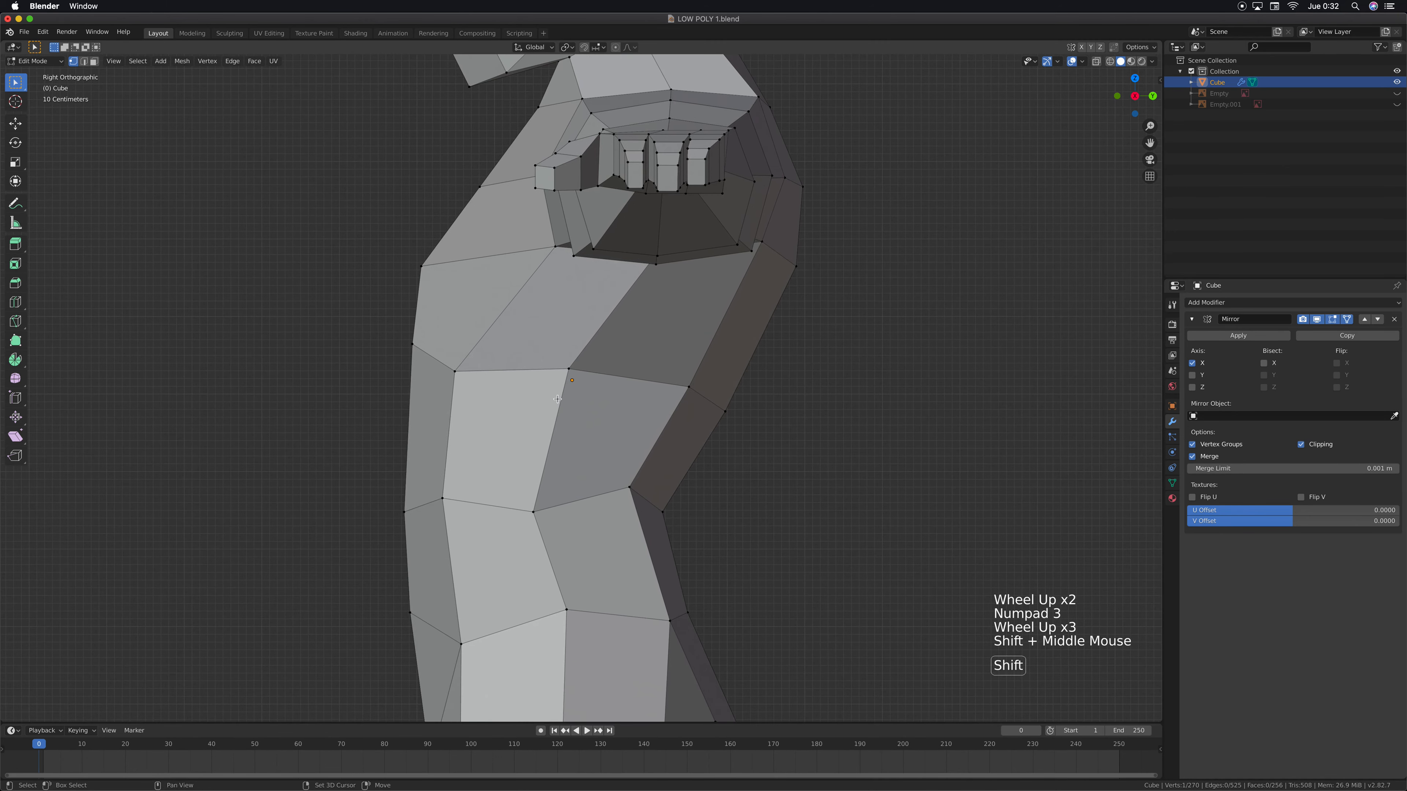
left_click(1396, 104)
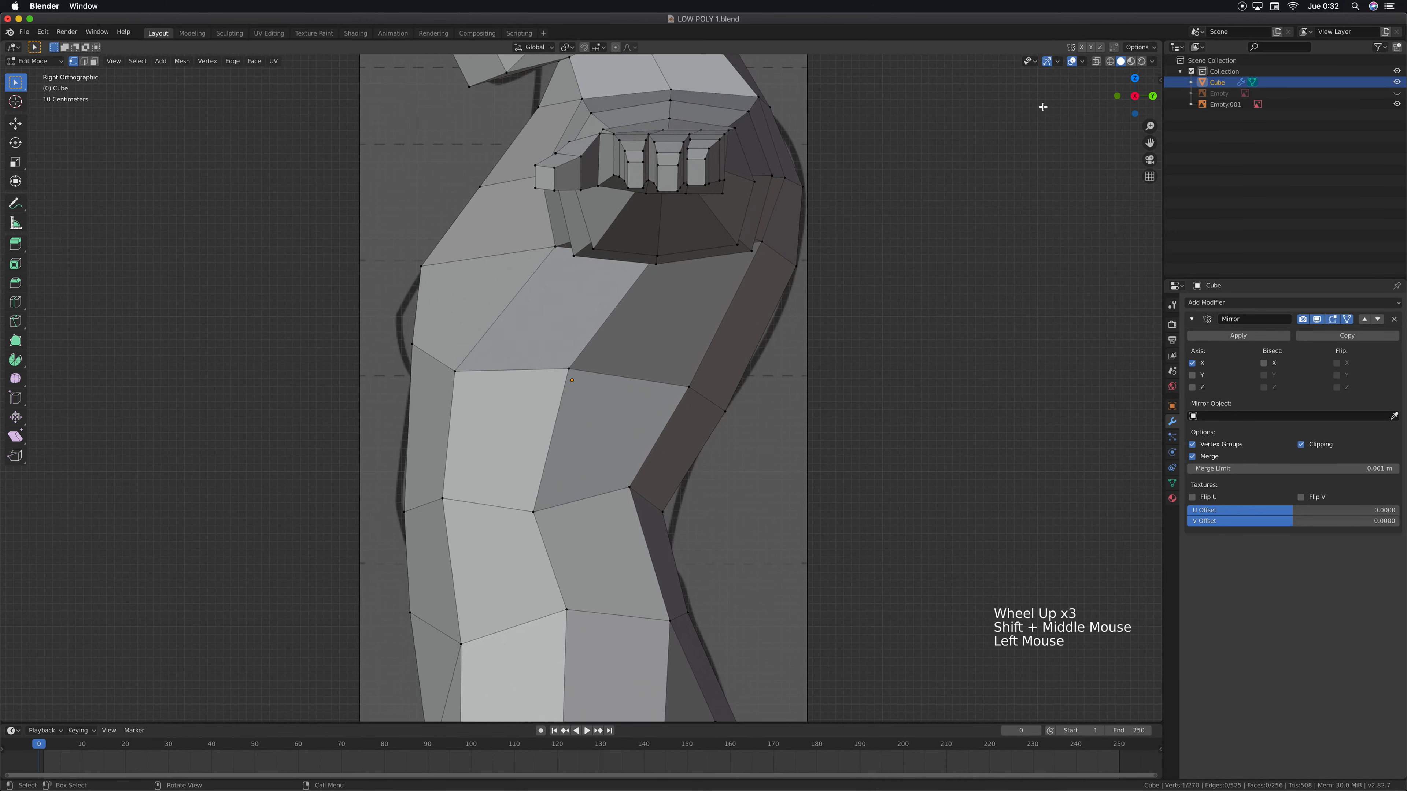
left_click(1096, 61)
middle_click_drag(605, 339, 659, 332, "shift")
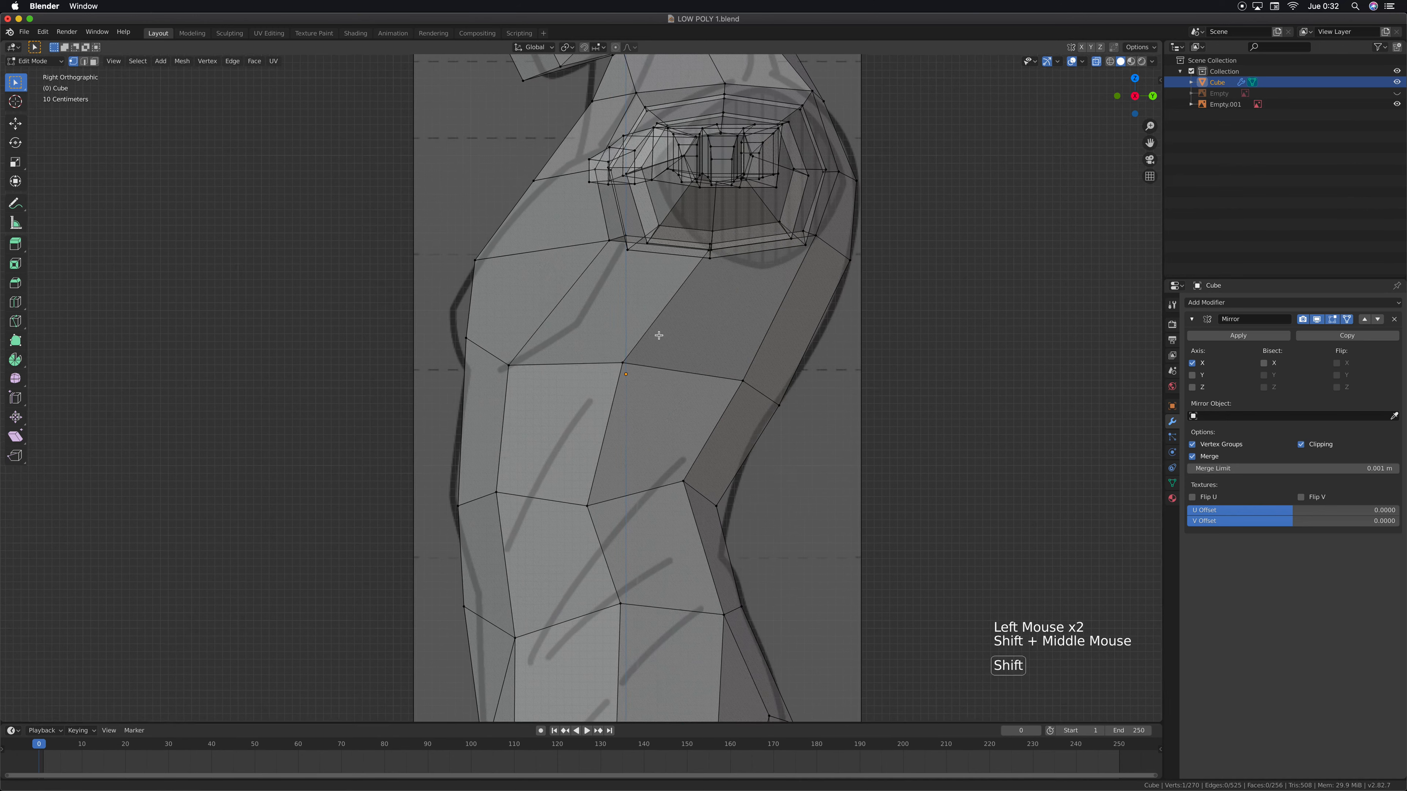
Move the front chest vertex about 0.23 m forward along Y and 0.10 m up to follow the reference outline
left_click(479, 348)
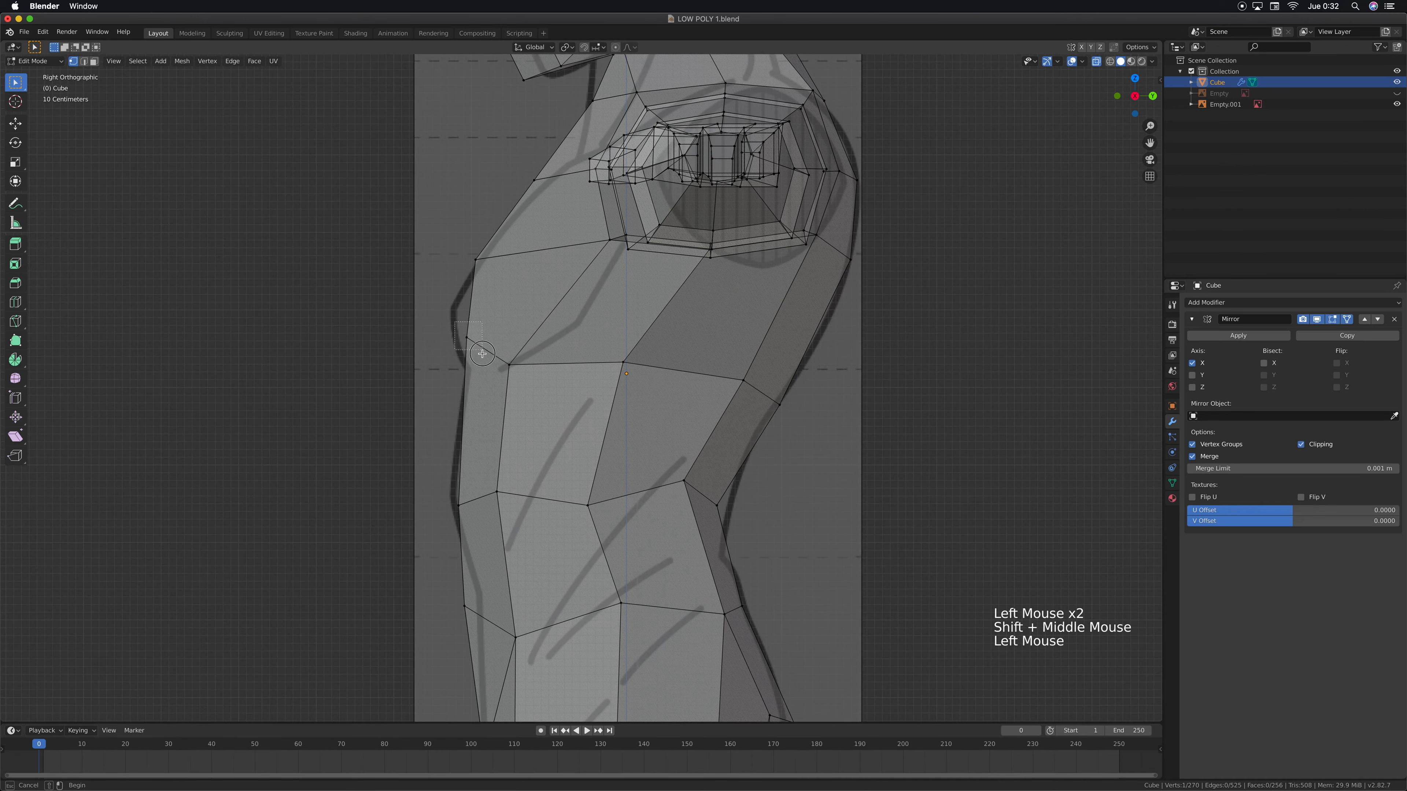
key("g")
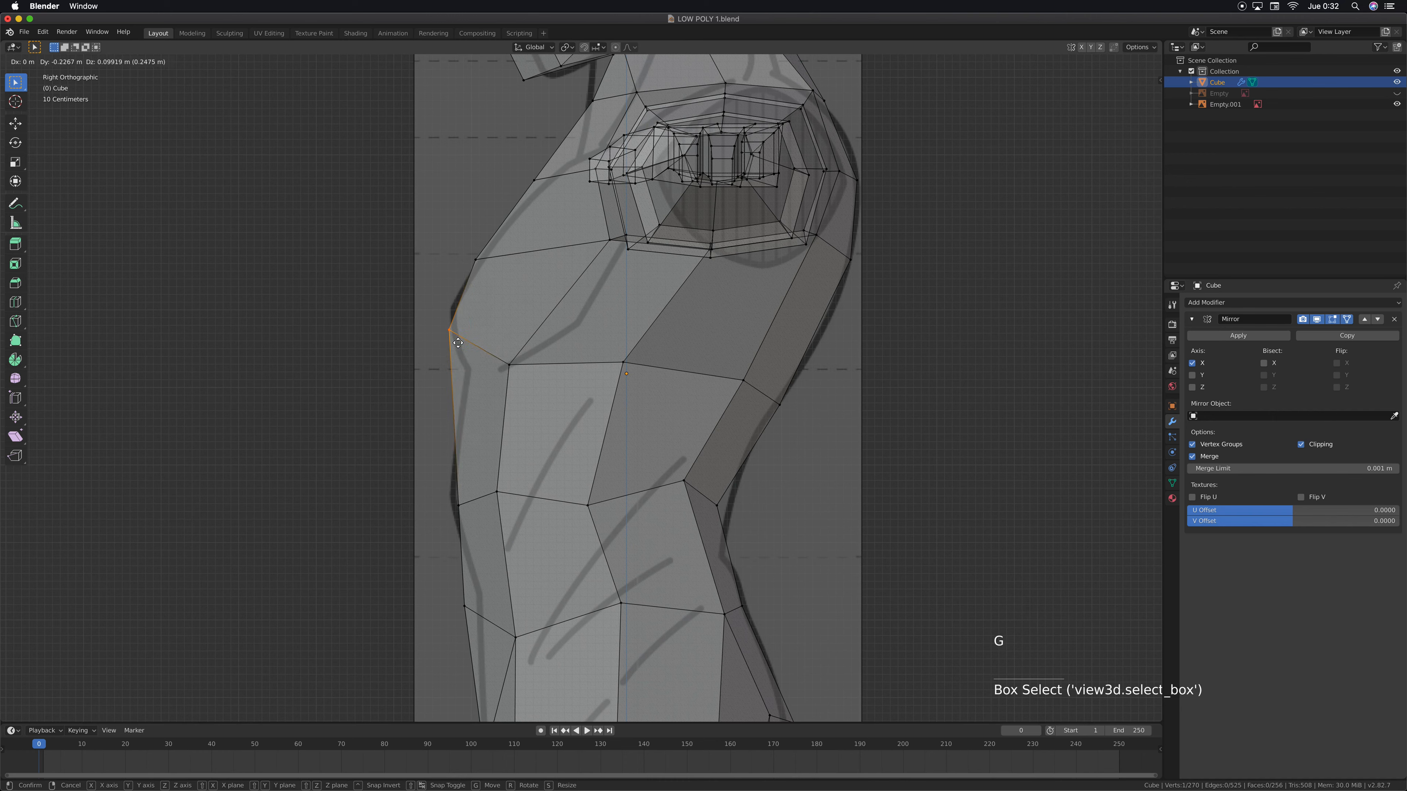
left_click(458, 343)
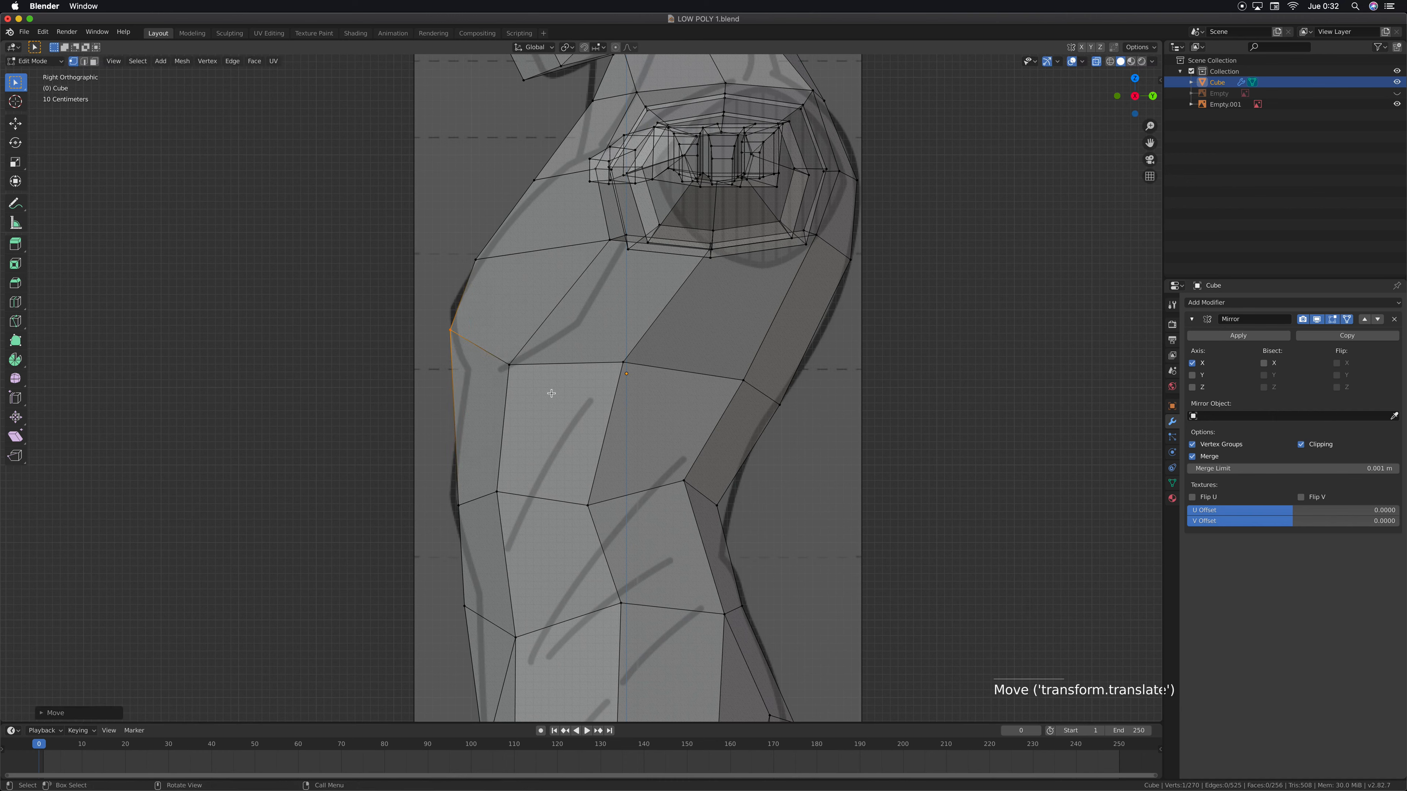
Add a loop cut around the torso just below the chest, slid up toward it, and scale it to about 0.91 along Y
key("ctrl+r")
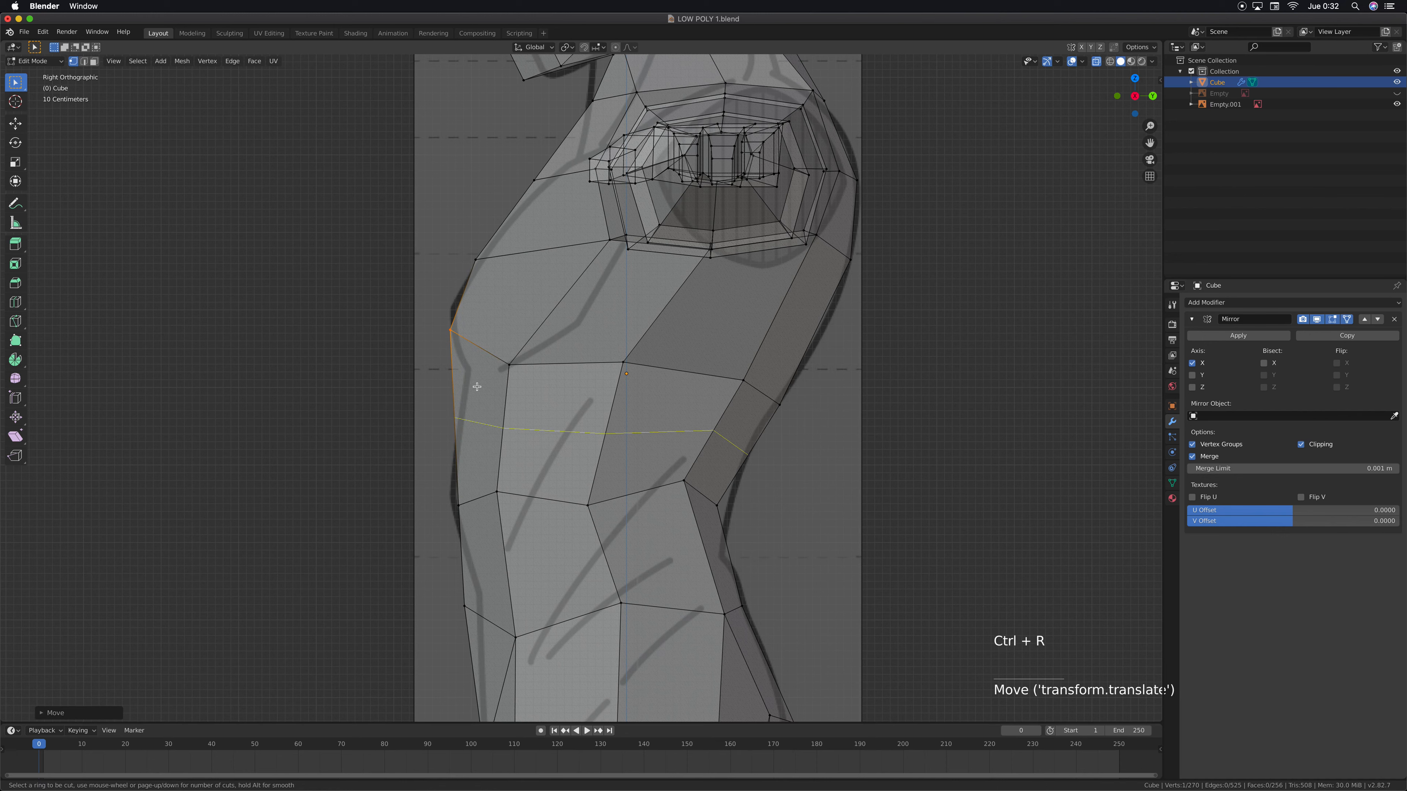
left_click(477, 386)
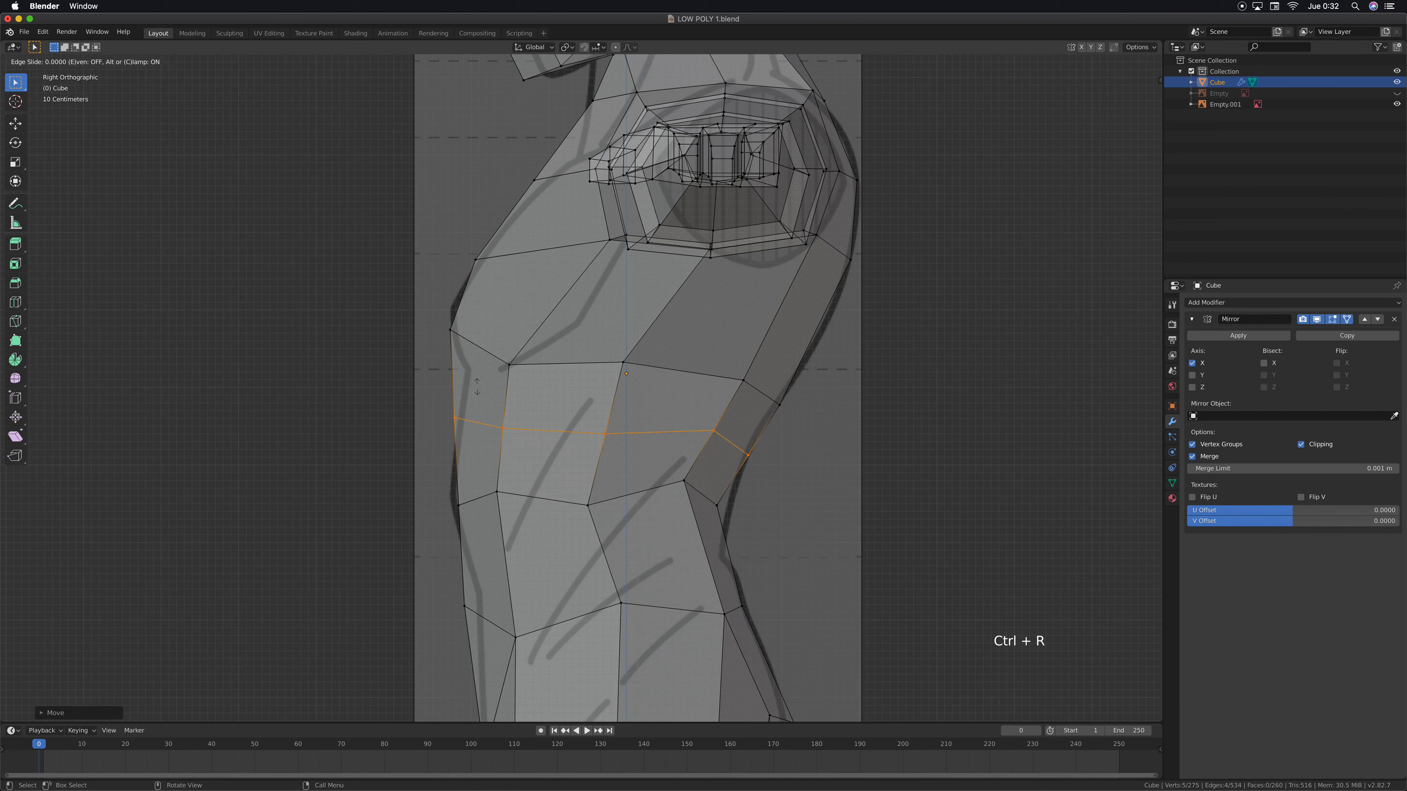
left_click(486, 336)
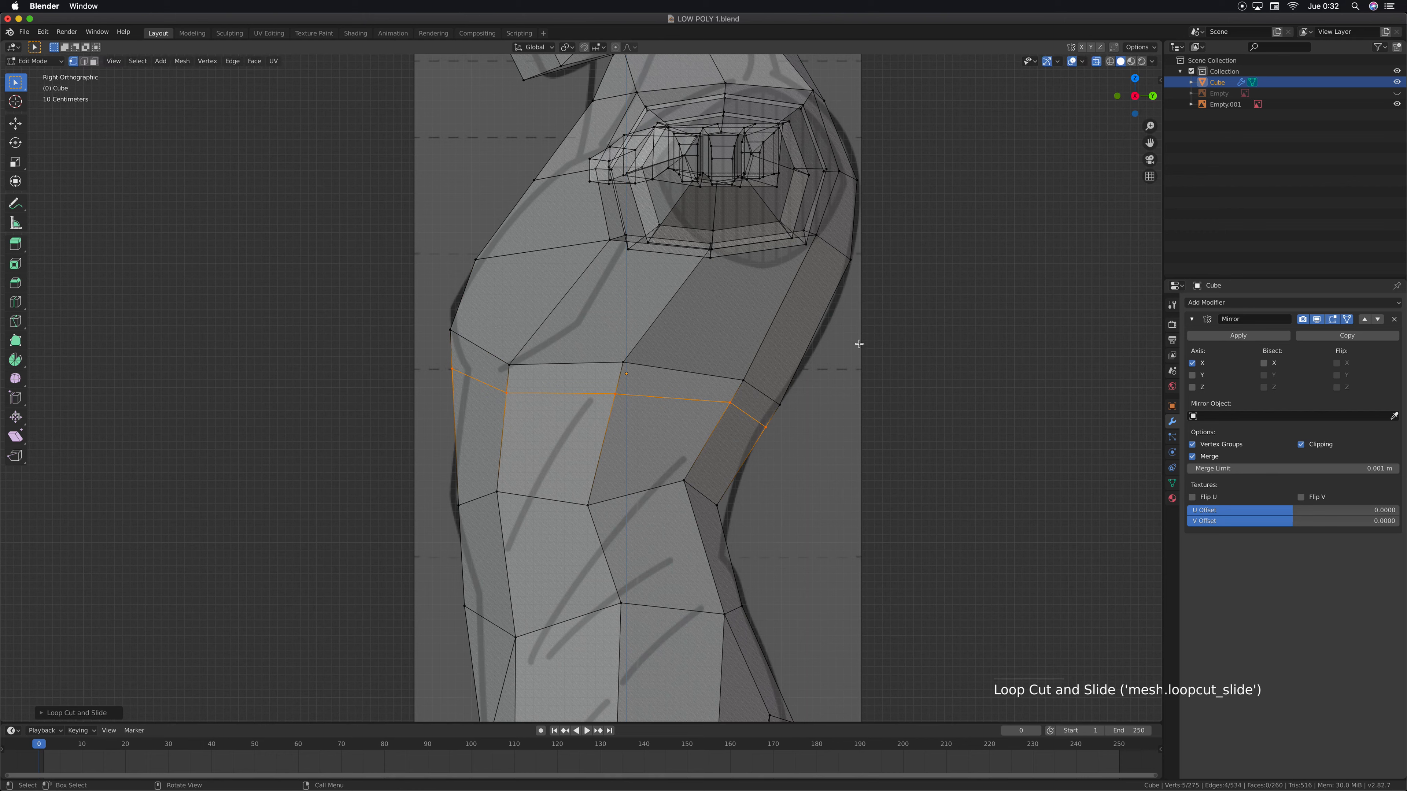
key("s")
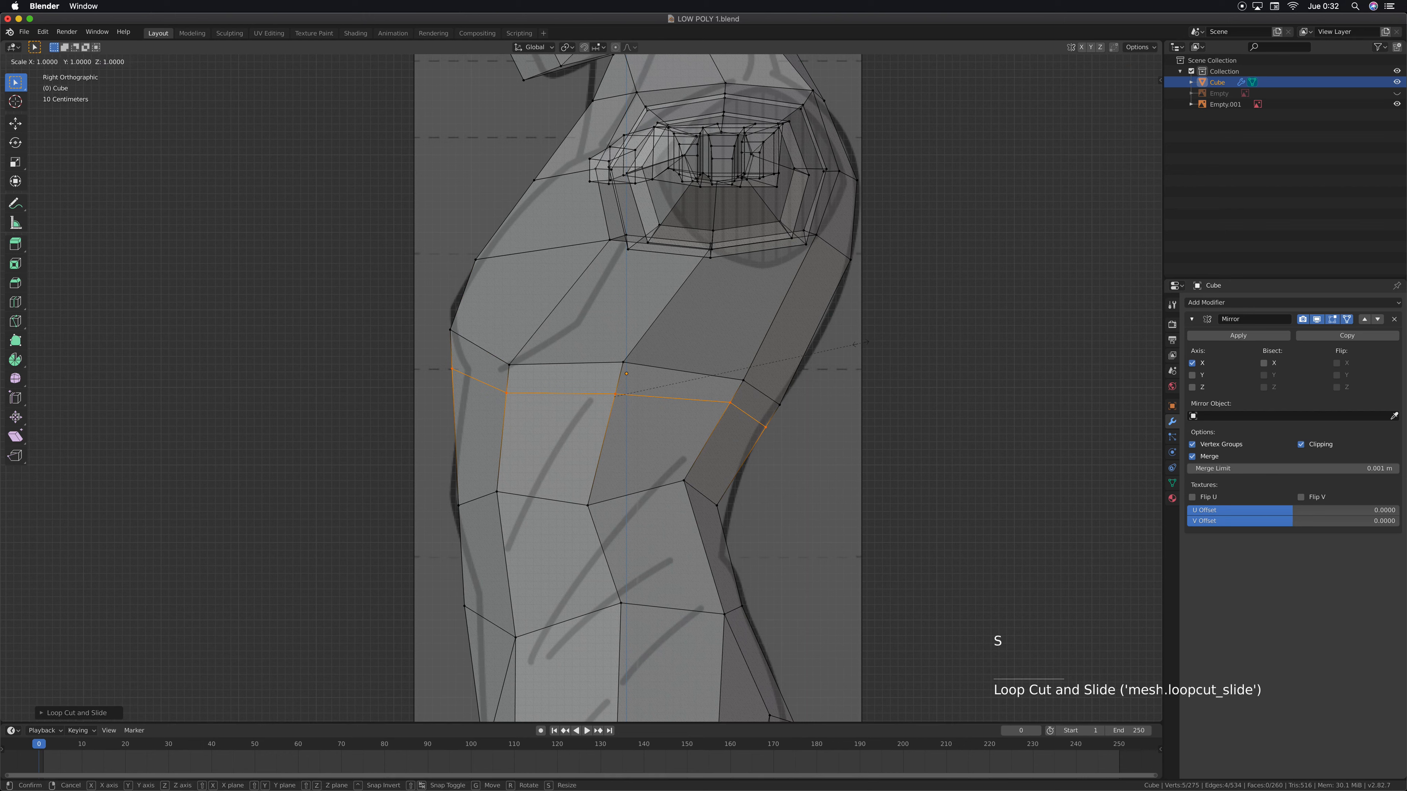
key("y")
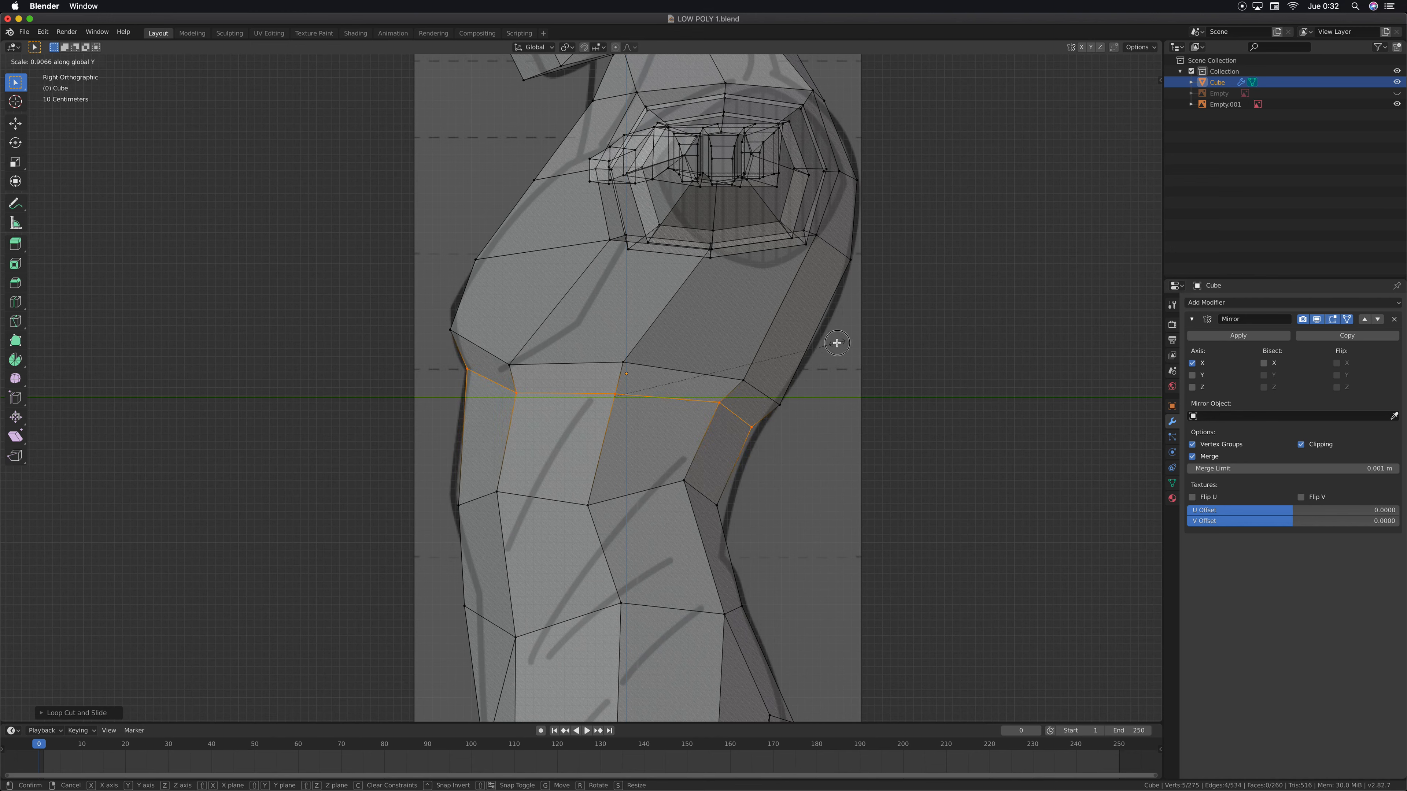
left_click(836, 343)
Move the back vertex just above the new loop about 0.15 m backward along Y and 0.18 m up
left_click(781, 406)
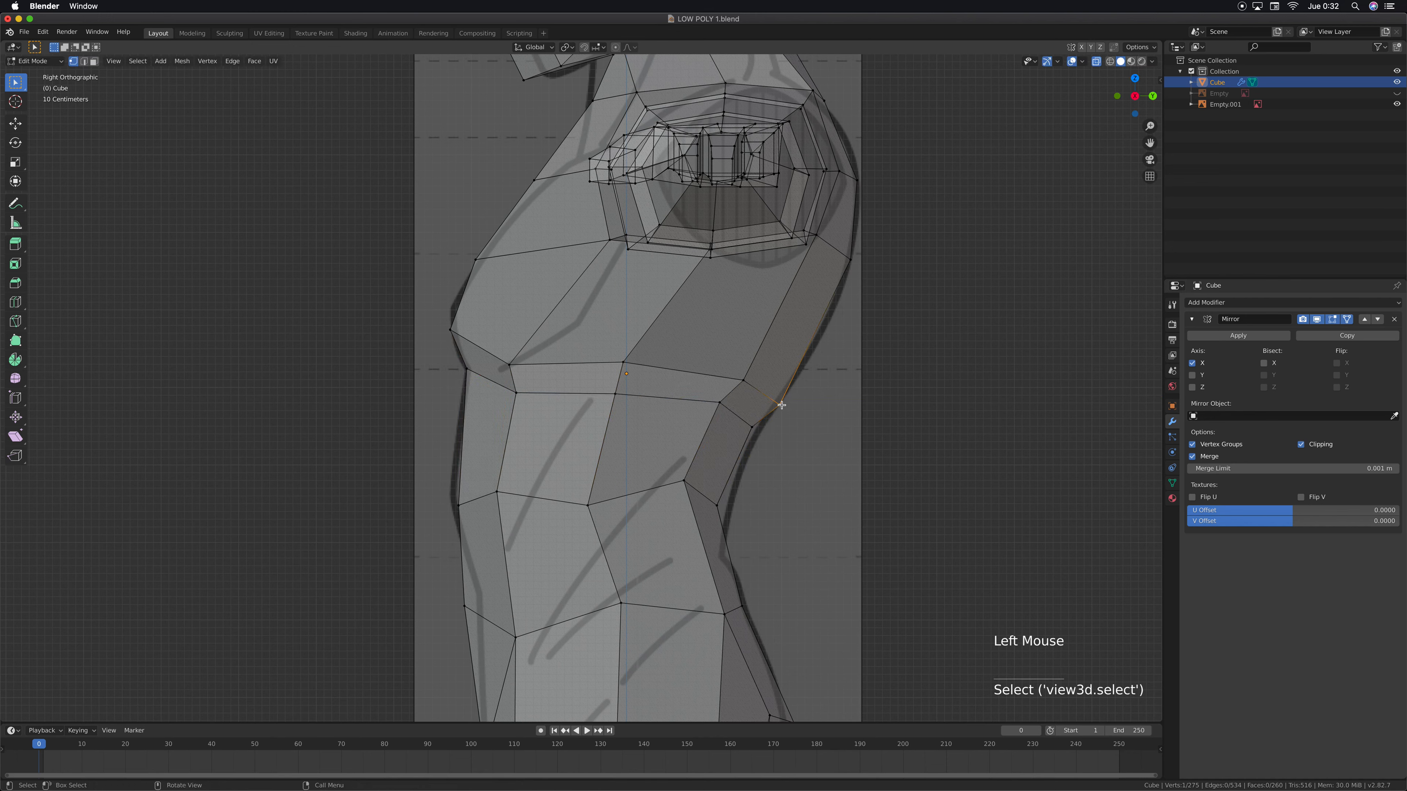
key("g")
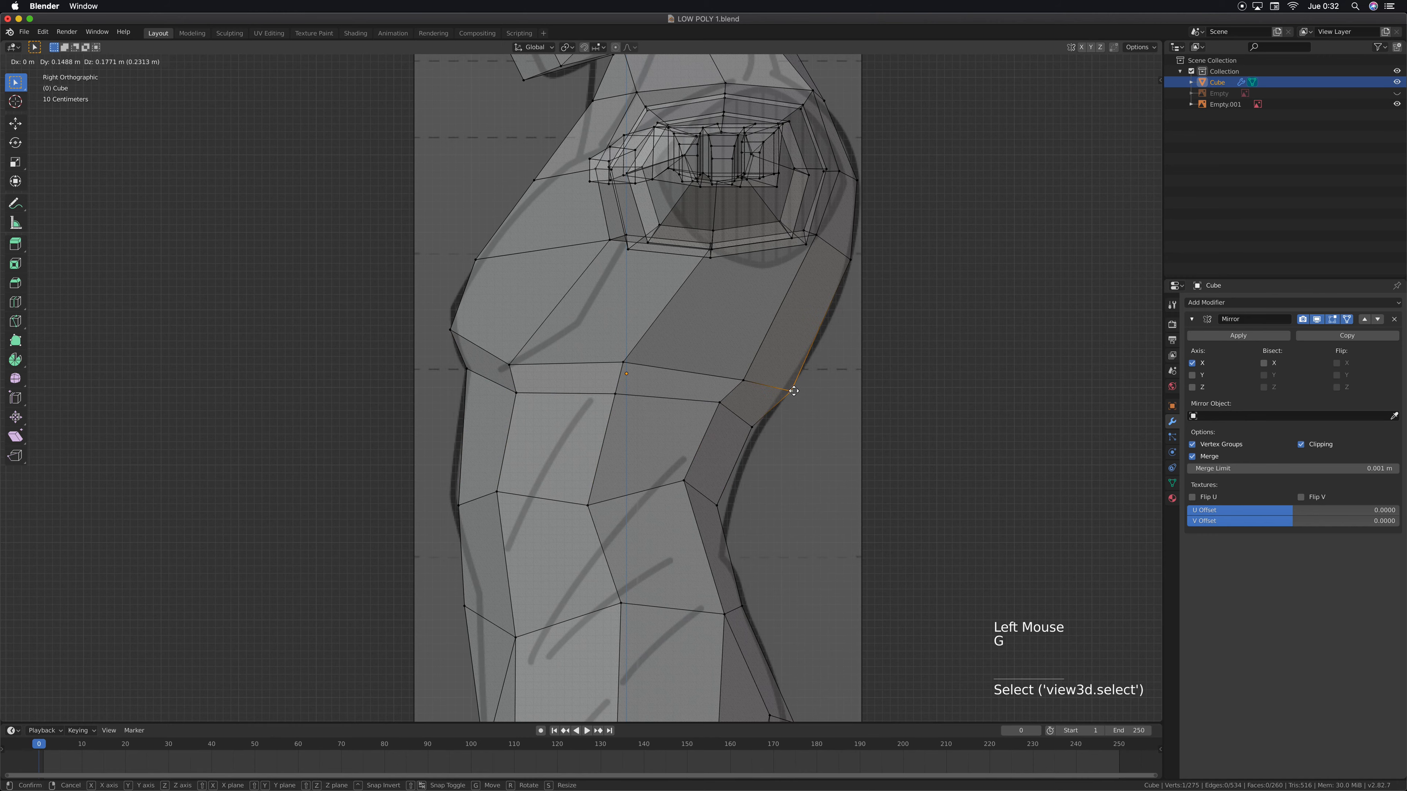
left_click(793, 391)
Hide the side reference image Empty.001 and turn off X-ray
middle_click_drag(770, 353, 575, 419, "shift")
scroll(596, 477, "down", 6)
left_click(1397, 104)
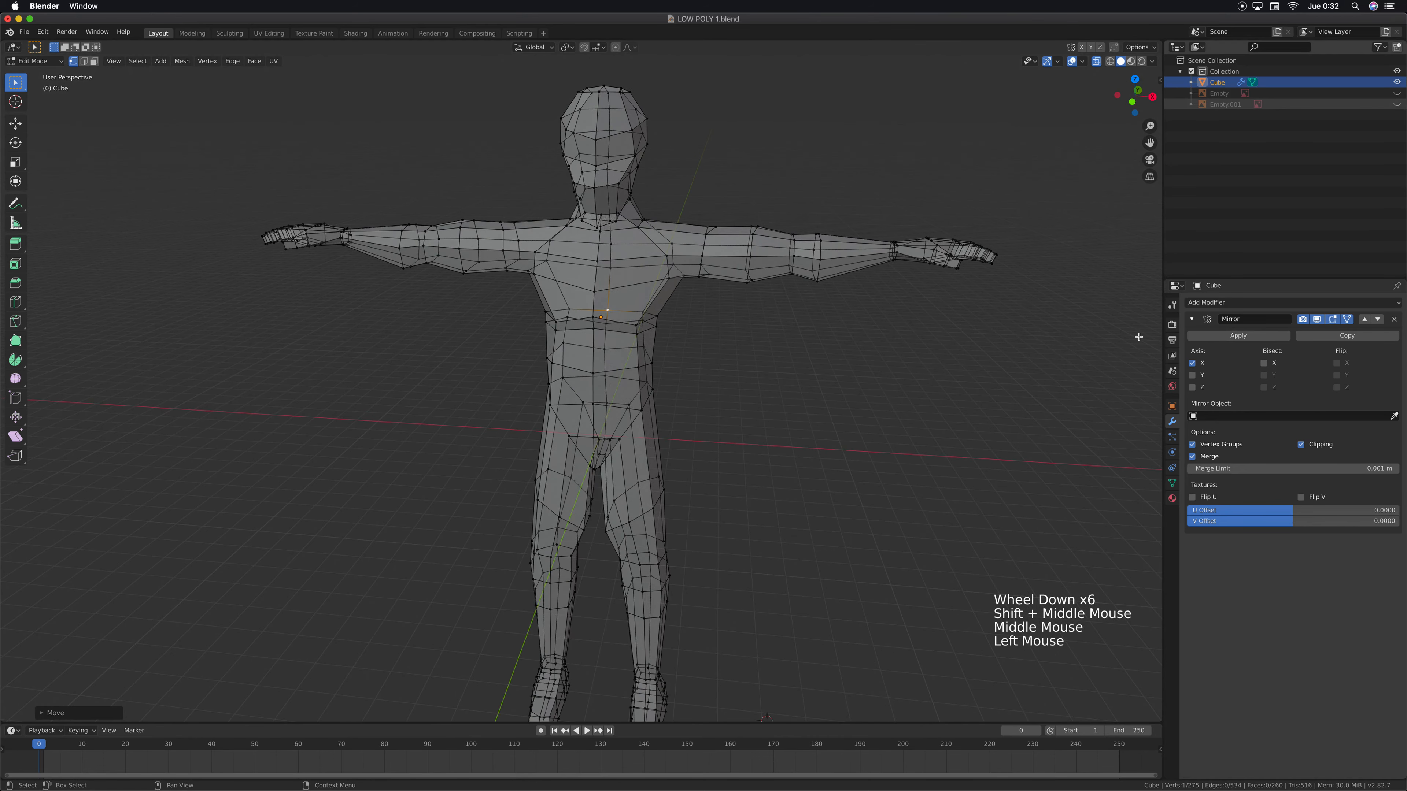
middle_click_drag(587, 338, 621, 311)
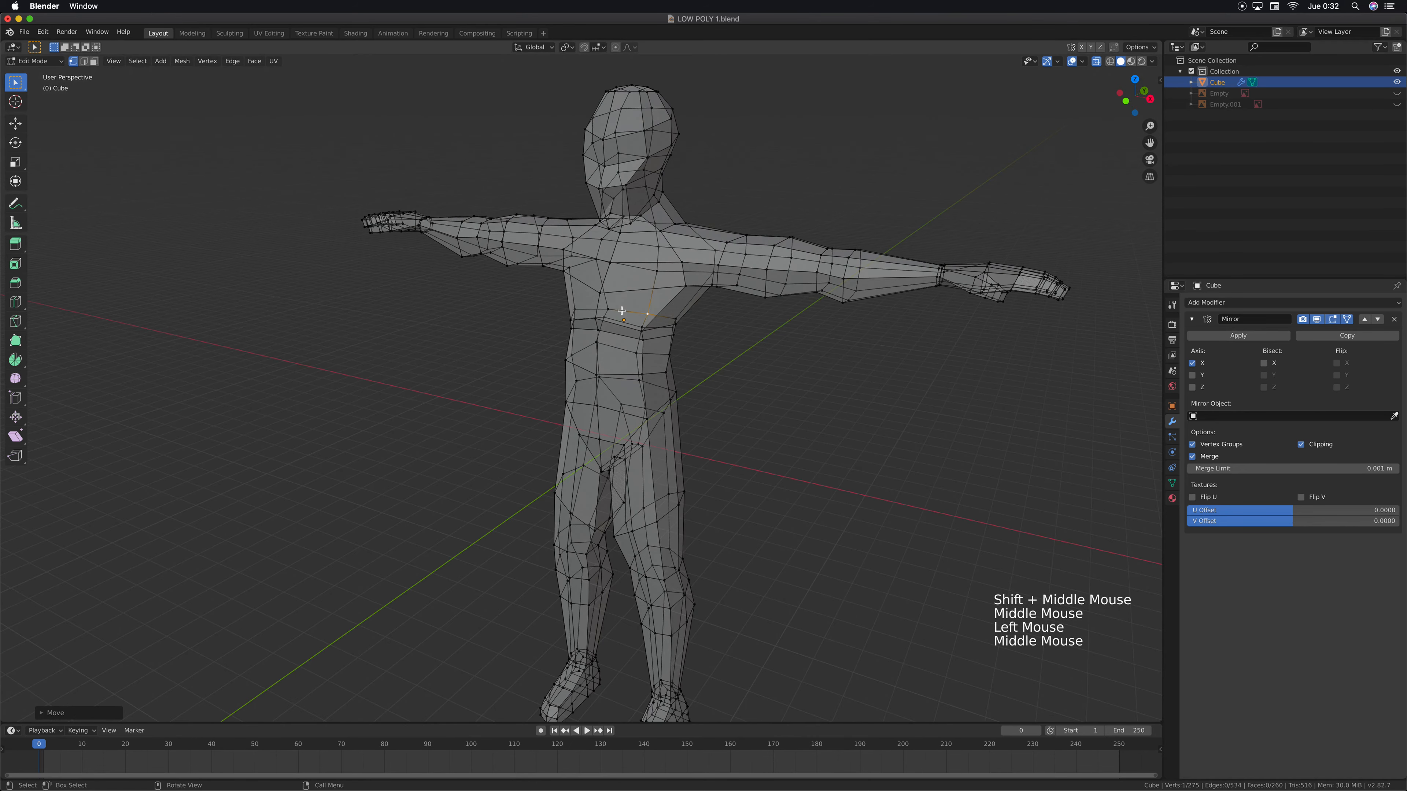
left_click(1096, 61)
middle_click_drag(671, 434, 655, 433)
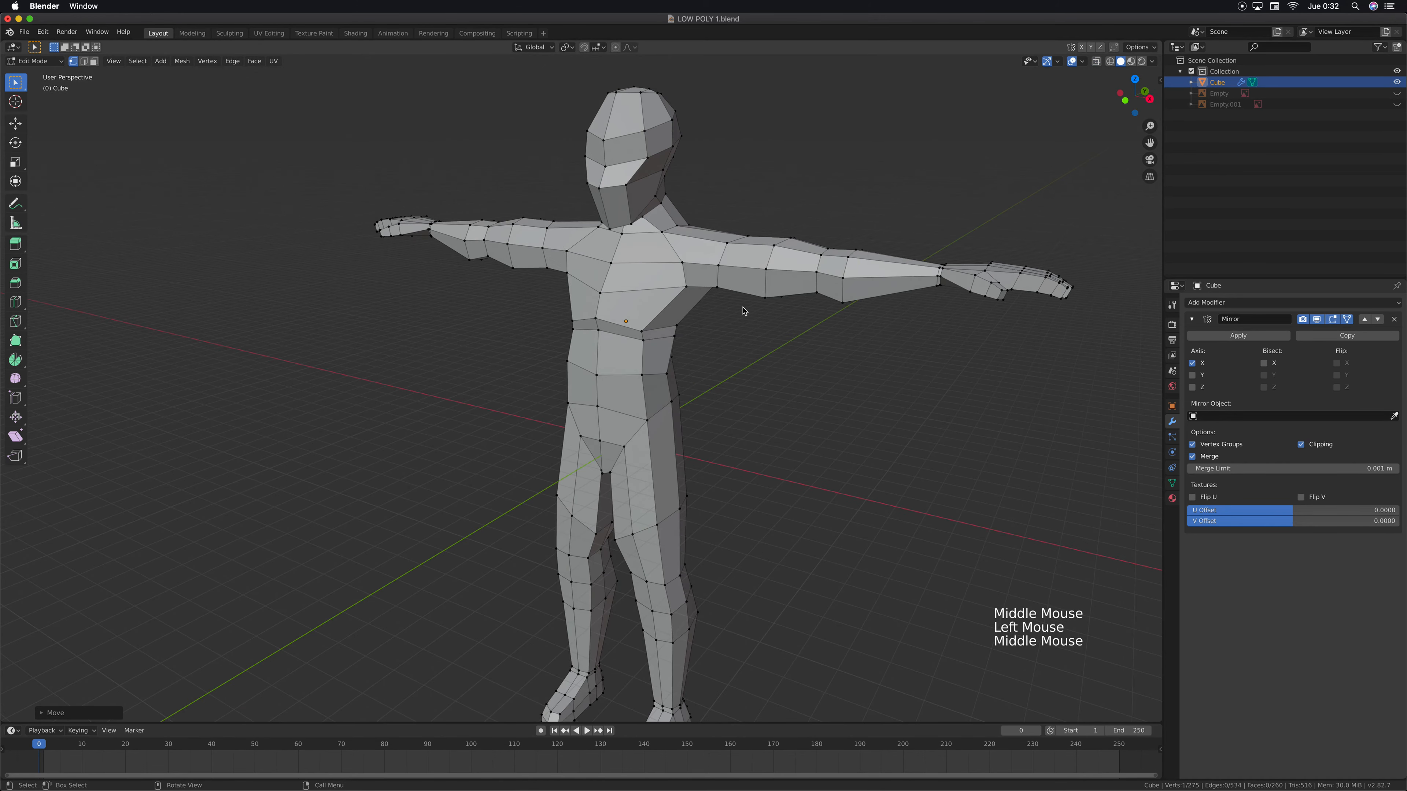
In Object Mode, add a Subdivision Surface modifier to the character and set its viewport subdivisions to 2
key("Tab")
scroll(741, 333, "down", 3)
mouse_move(741, 333)
middle_mouse_down()
mouse_move(848, 346)
mouse_move(736, 335)
middle_mouse_up()
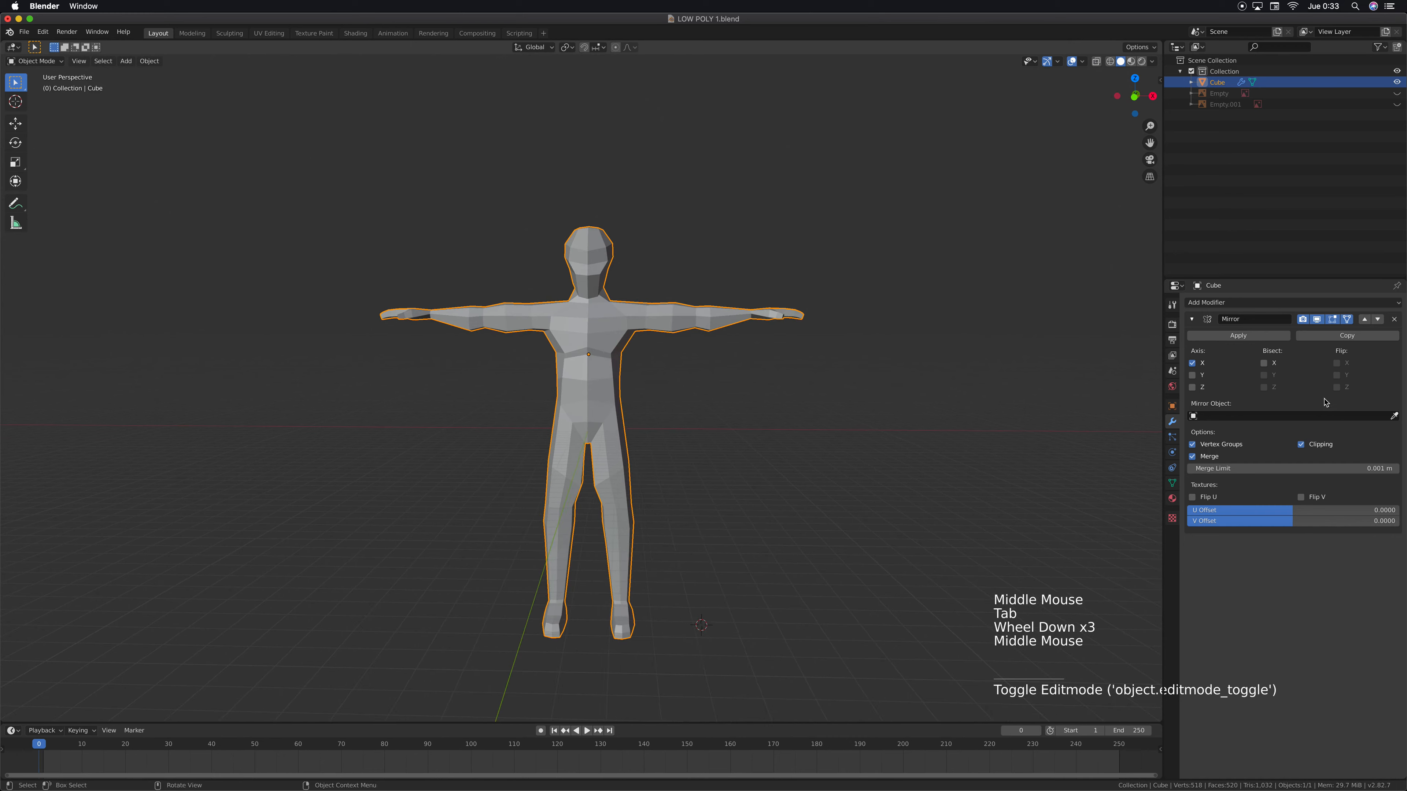
left_click(1205, 306)
left_click(1198, 486)
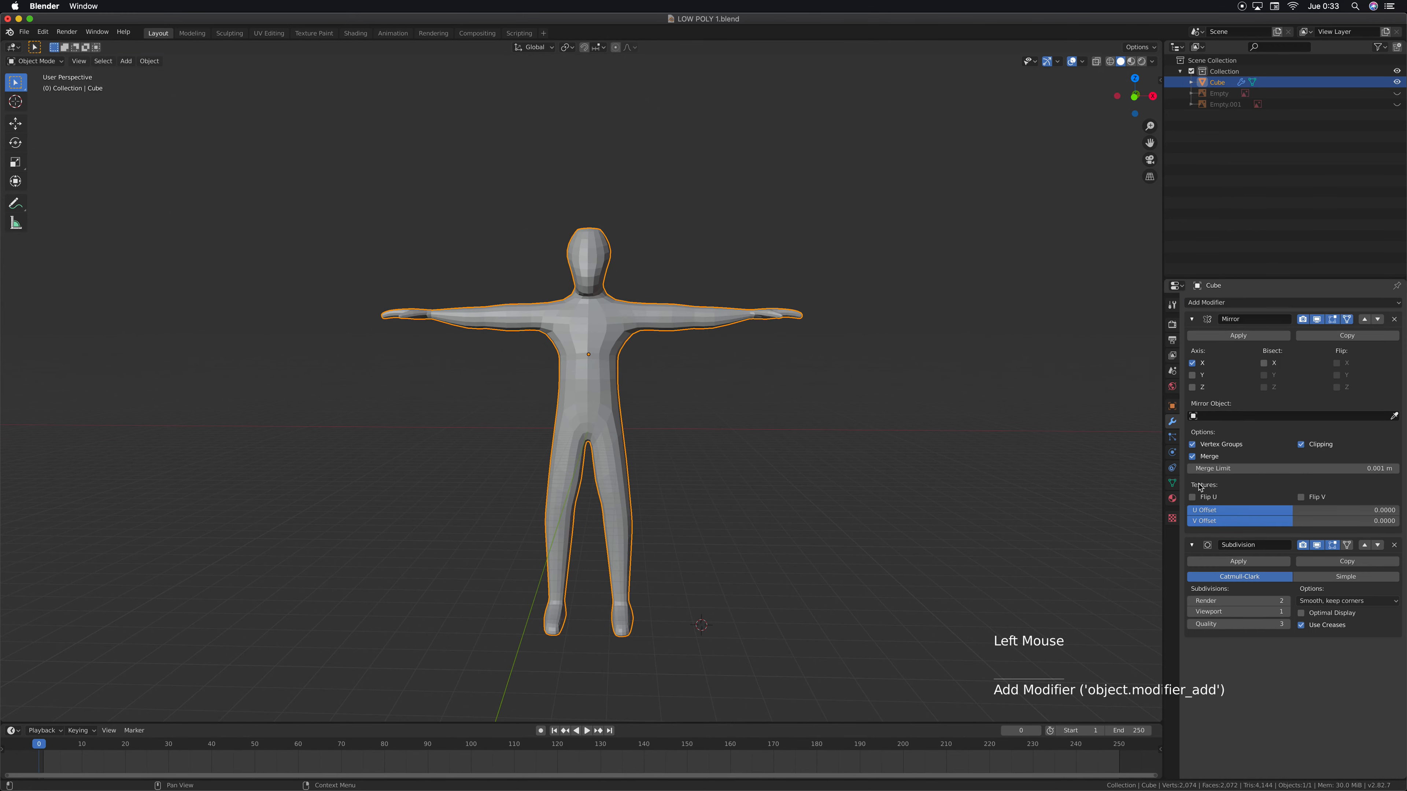
left_click(1285, 611)
Examine the smoothed chest, shoulders and head from the side and front
middle_click_drag(582, 310, 670, 379)
scroll(589, 298, "up", 4)
scroll(590, 299, "up", 1)
middle_click_drag(798, 530, 545, 399)
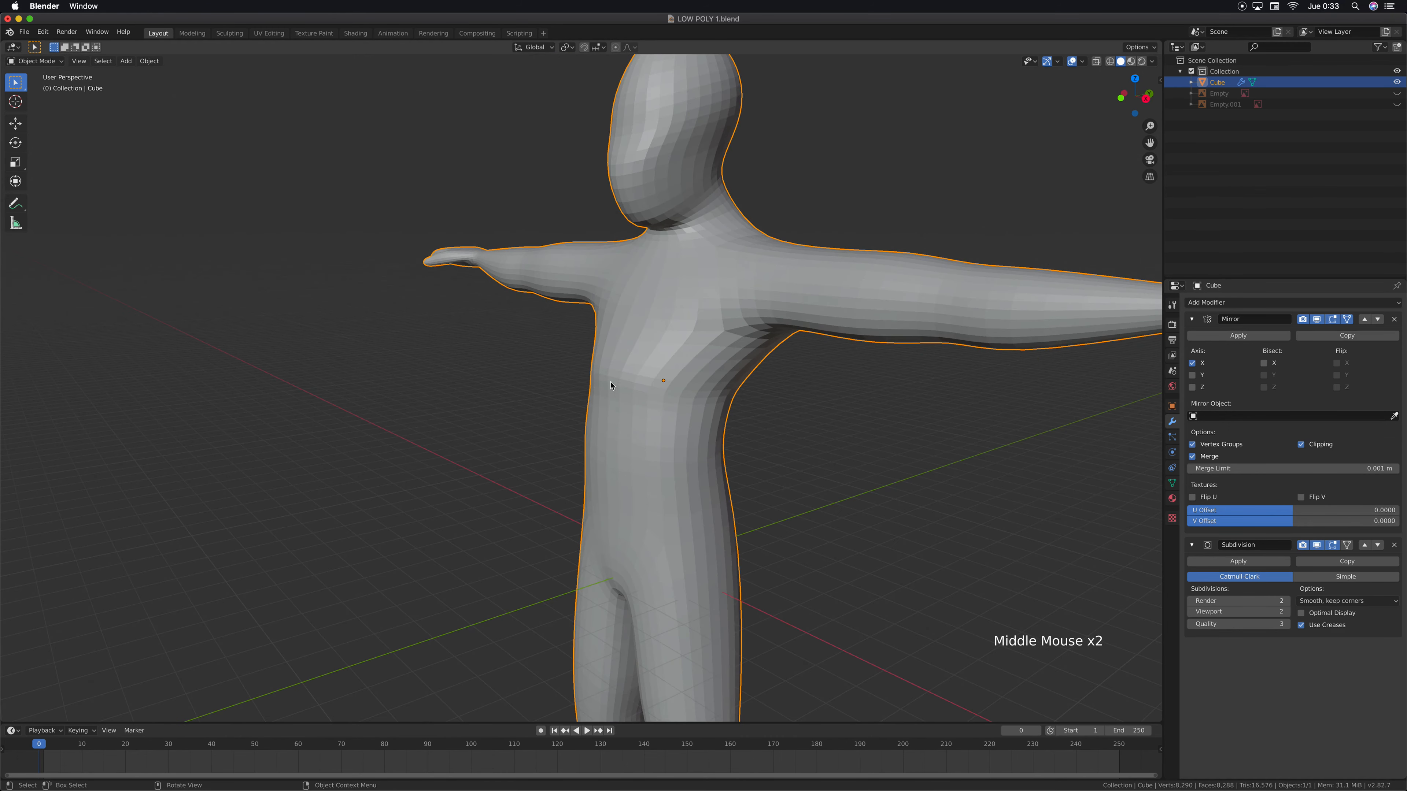
middle_click_drag(733, 400, 614, 240)
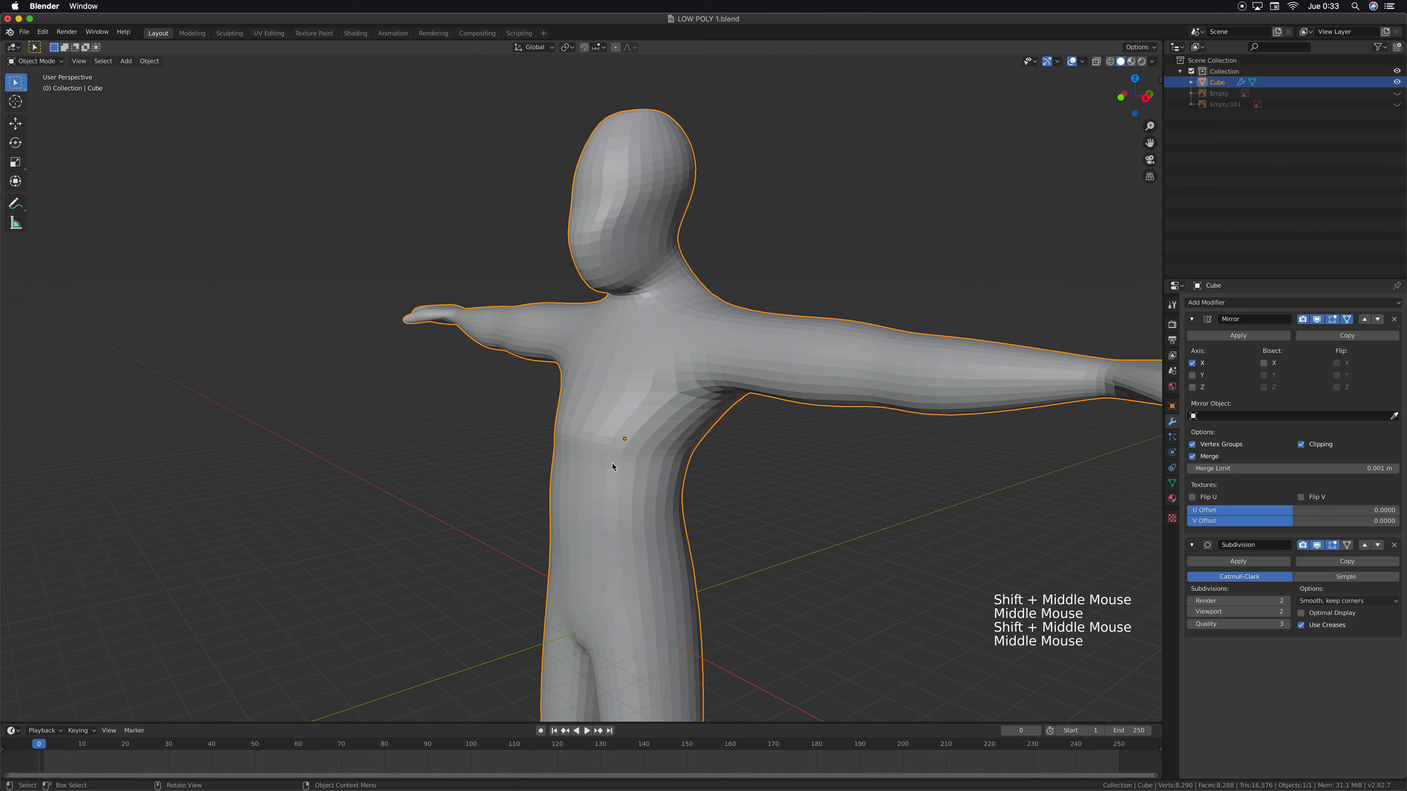
middle_click_drag(631, 465, 688, 462)
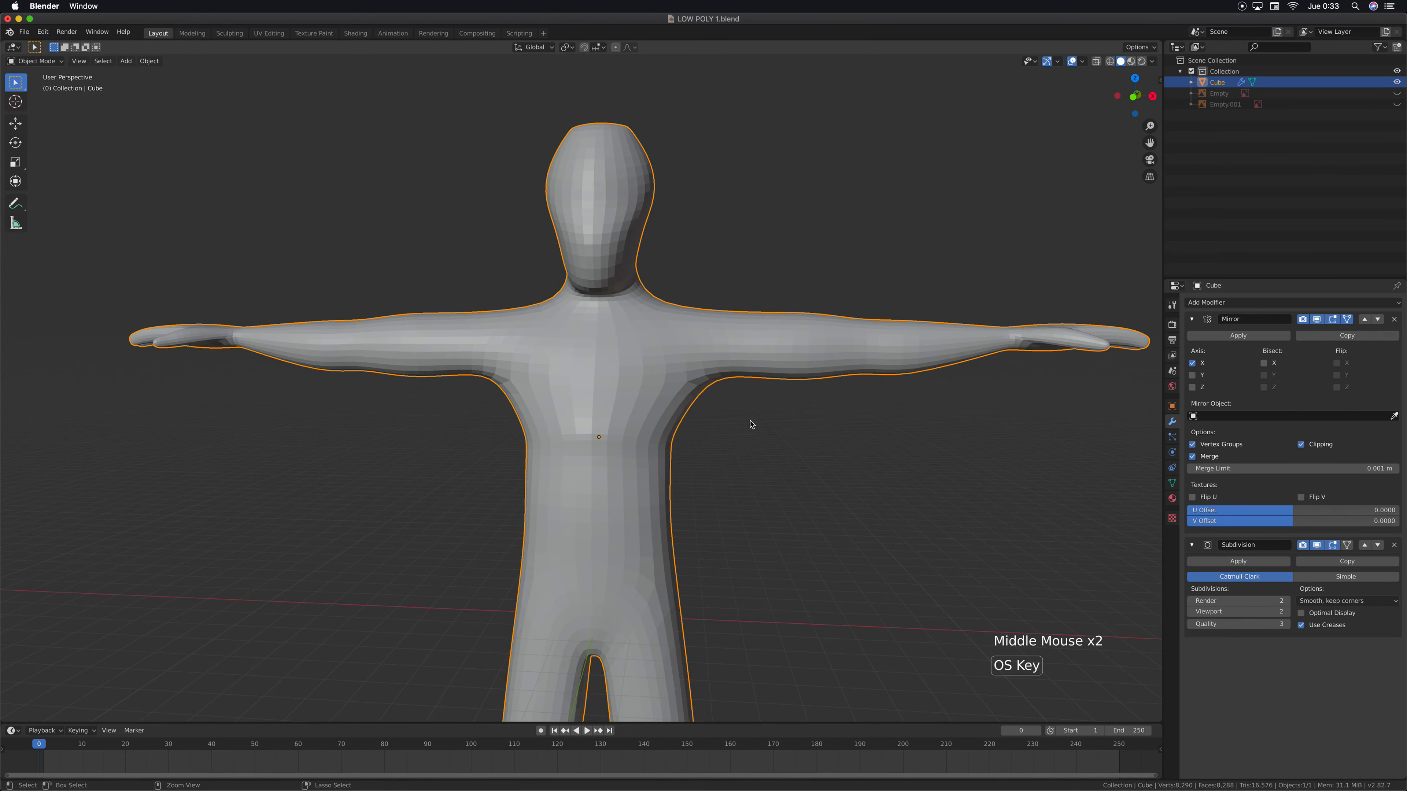
Undo the viewport subdivision change and the newly added Subdivision Surface modifier
key("super+z")
key("super+z")
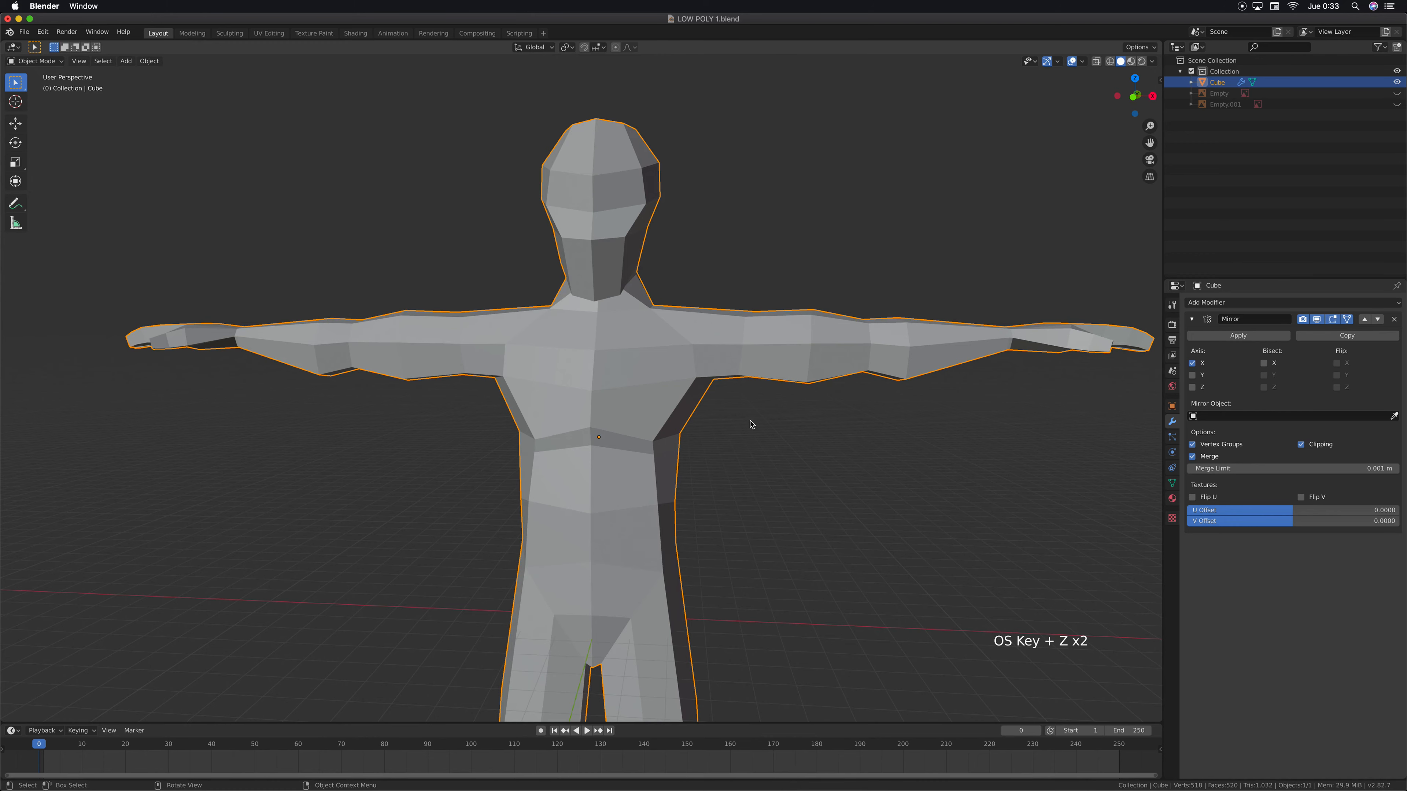
In Edit Mode, in right orthographic view, move the two frontmost chest vertices forward along the Y axis
key("KP_3")
middle_click_drag(706, 440, 712, 441)
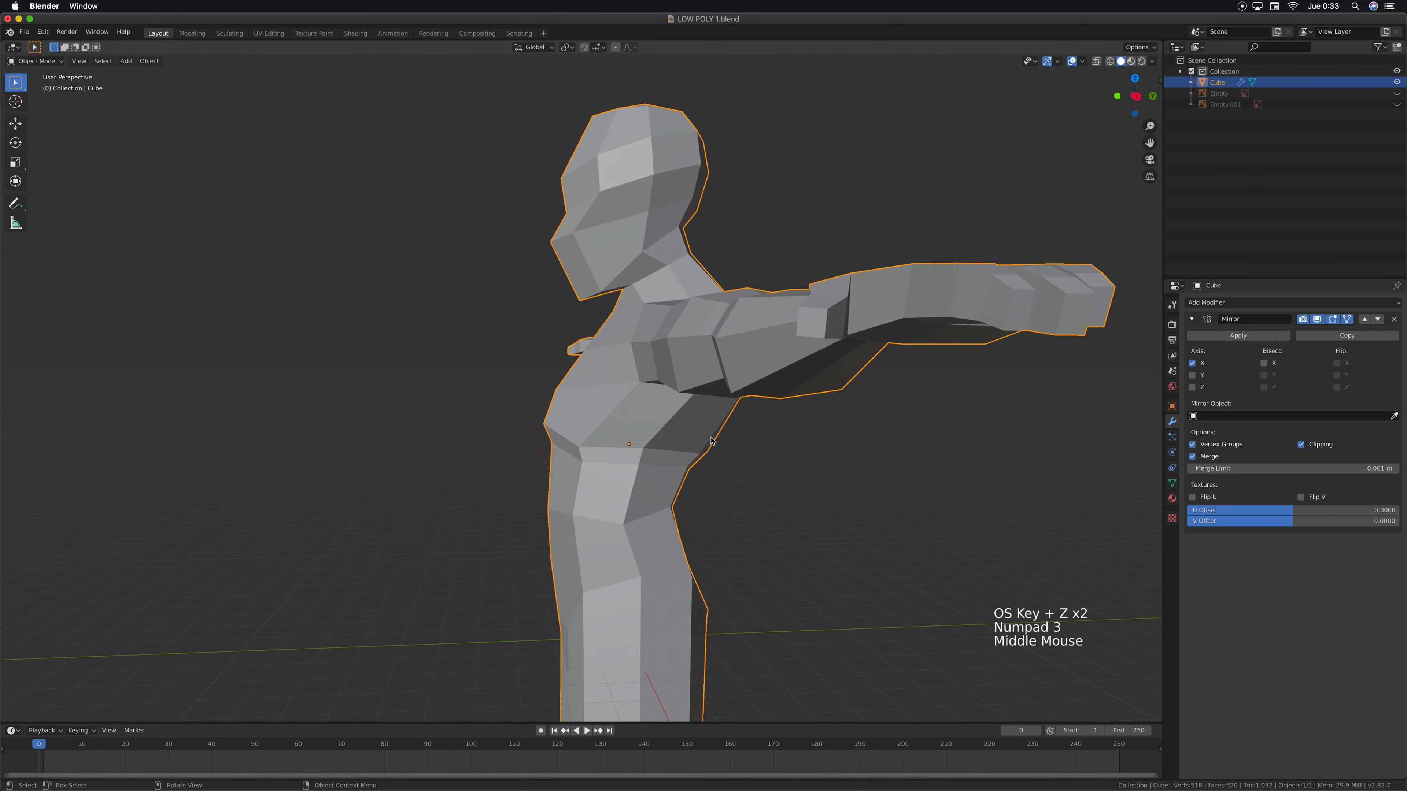
key("Tab")
scroll(613, 397, "up", 3)
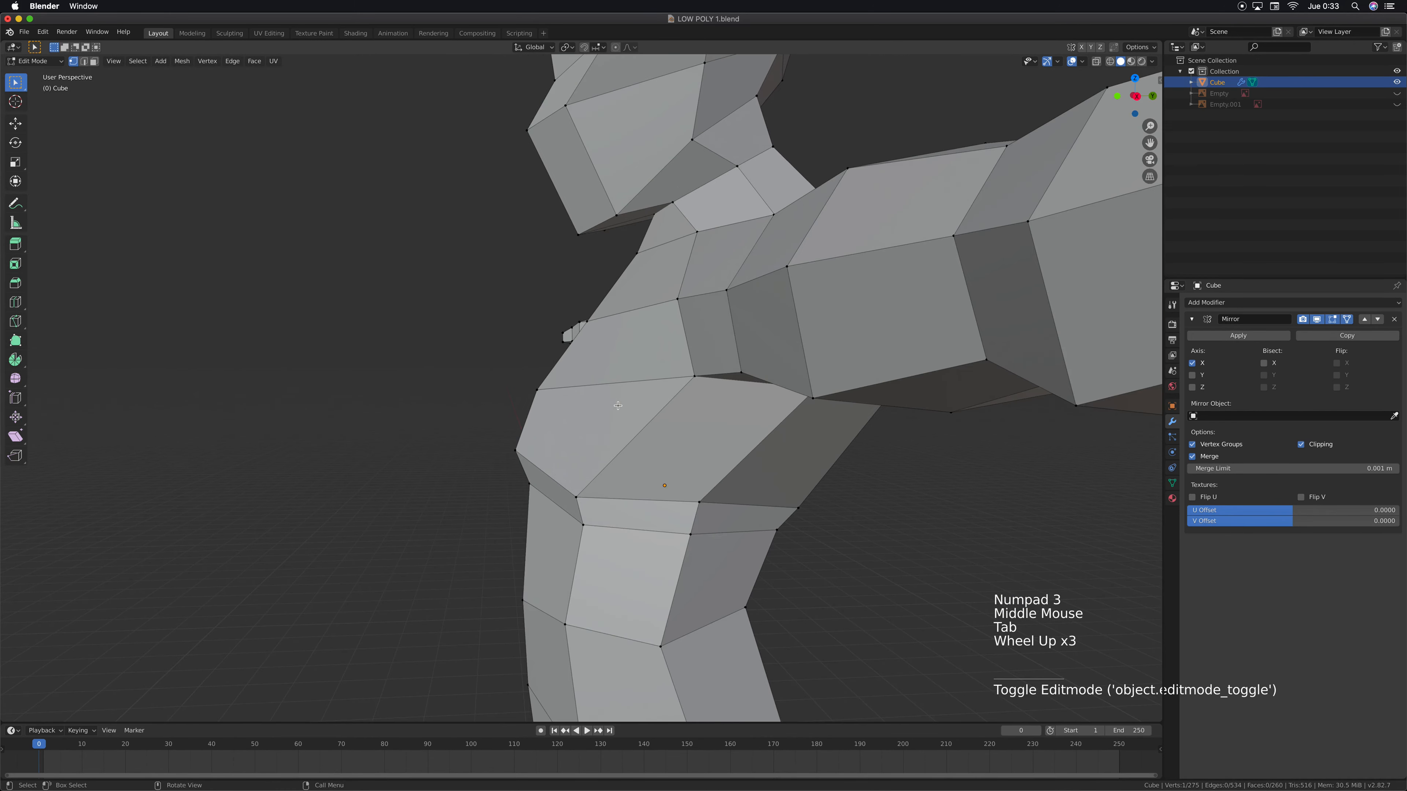
key("KP_3")
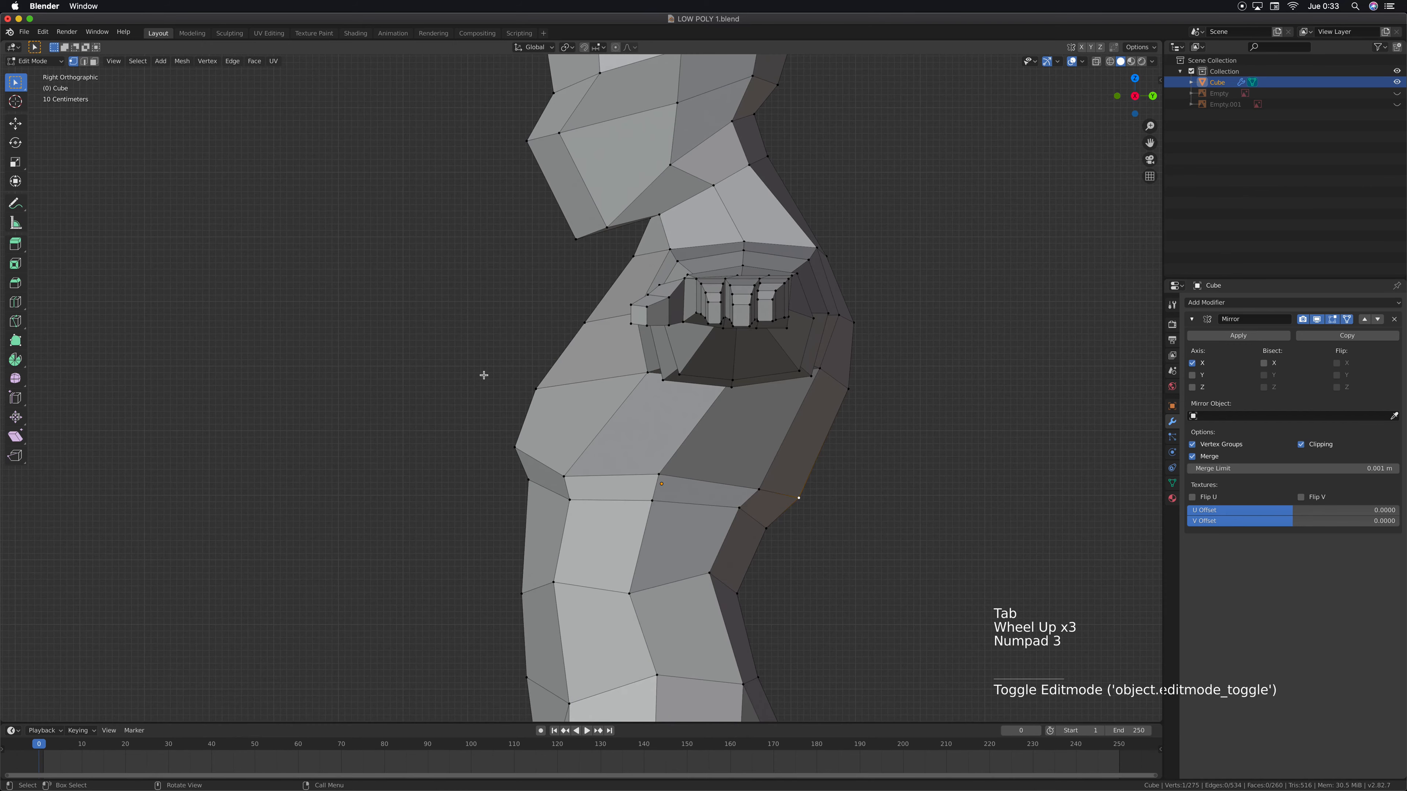
left_click_drag(486, 368, 547, 472)
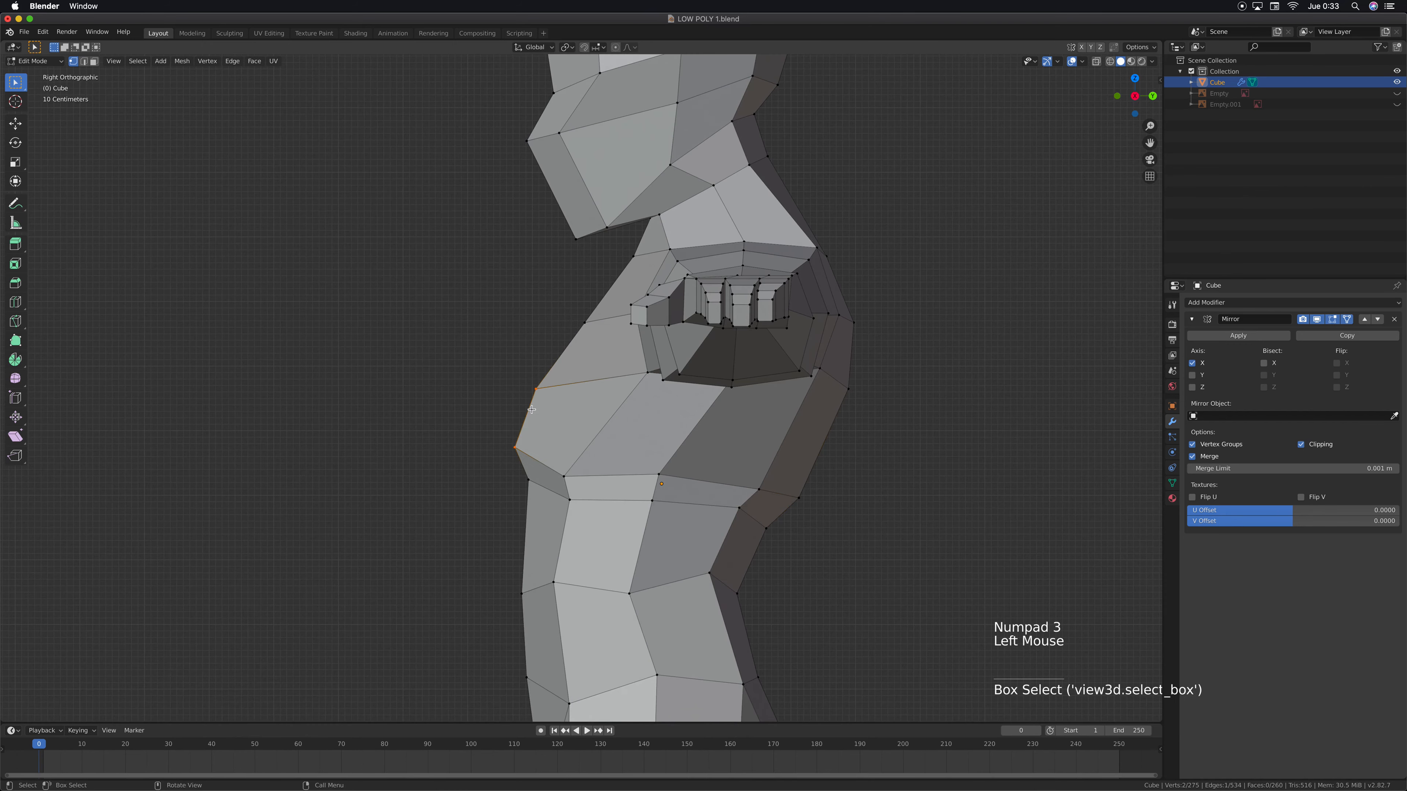
key("g")
key("y")
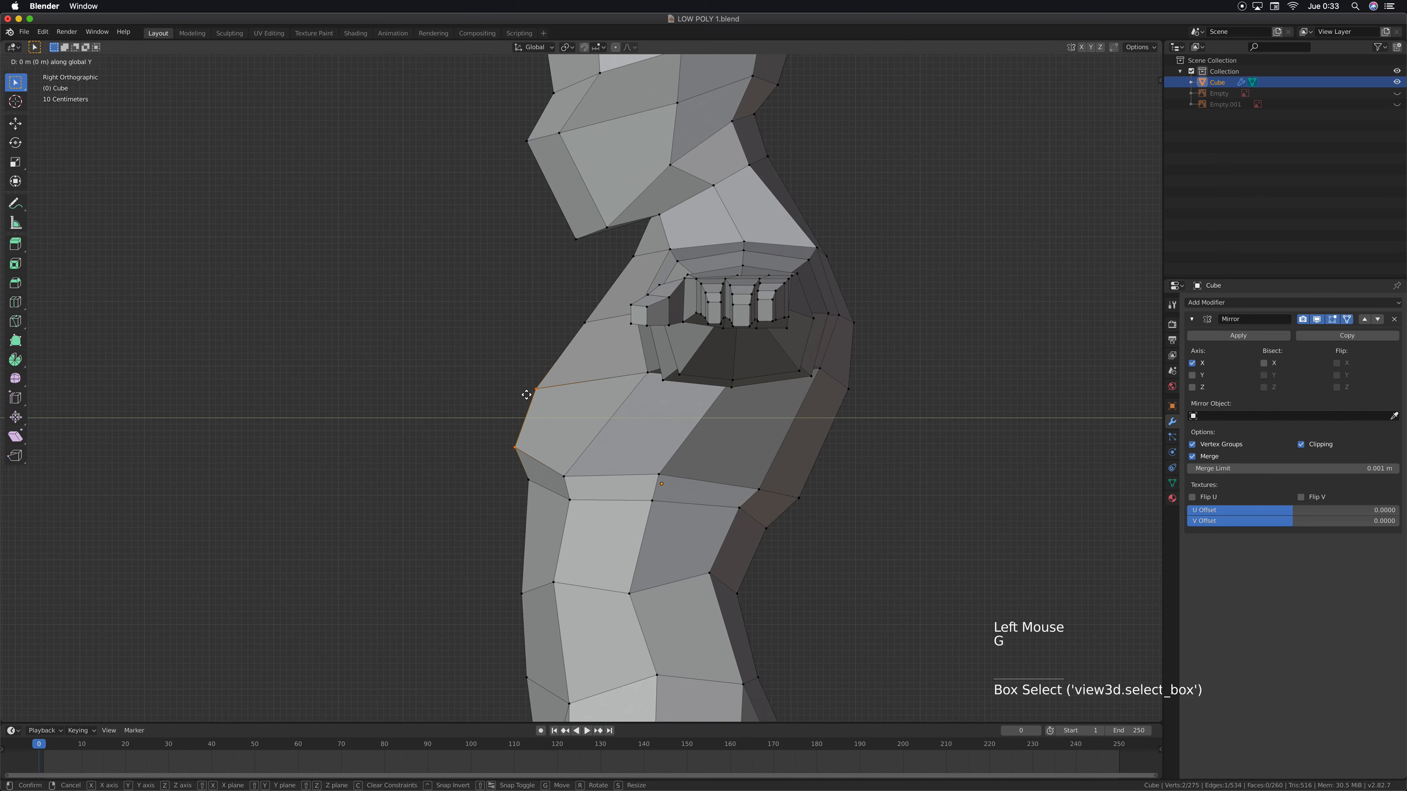
left_click(517, 393)
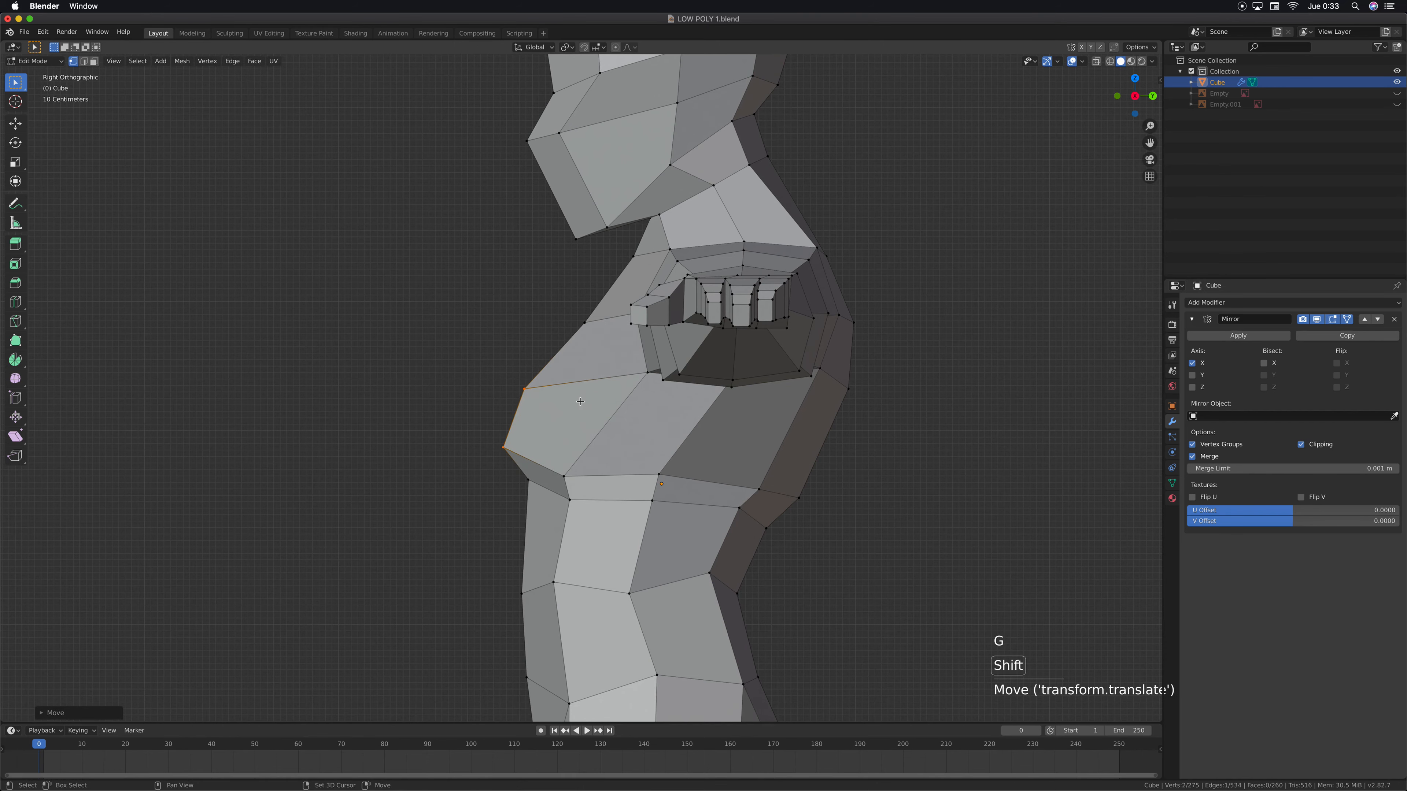
Move the front vertex at the base of the throat back toward the neck and slightly down
middle_click_drag(606, 285, 586, 323, "shift")
scroll(568, 262, "up", 1)
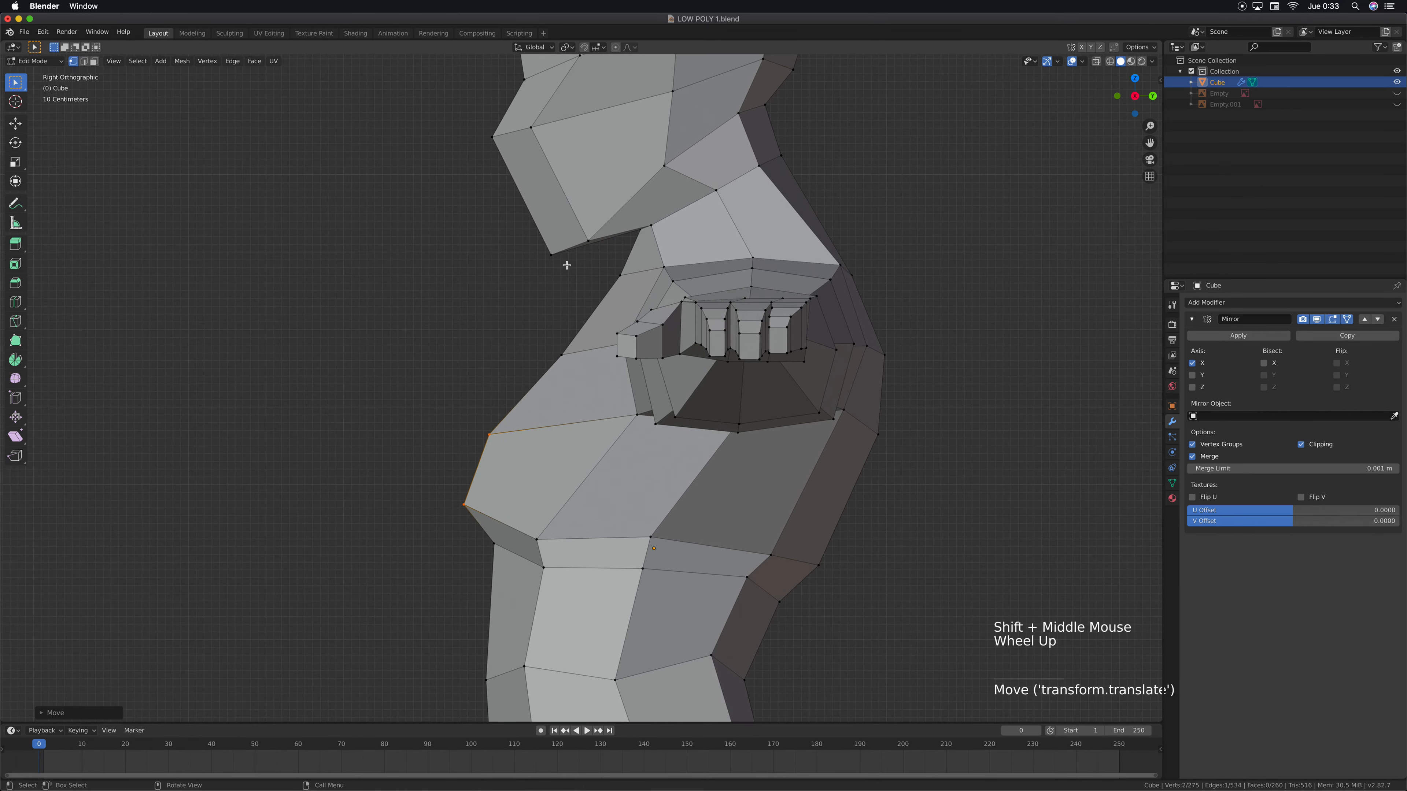
middle_click_drag(504, 183, 501, 216, "shift")
middle_click_drag(545, 344, 547, 272, "shift")
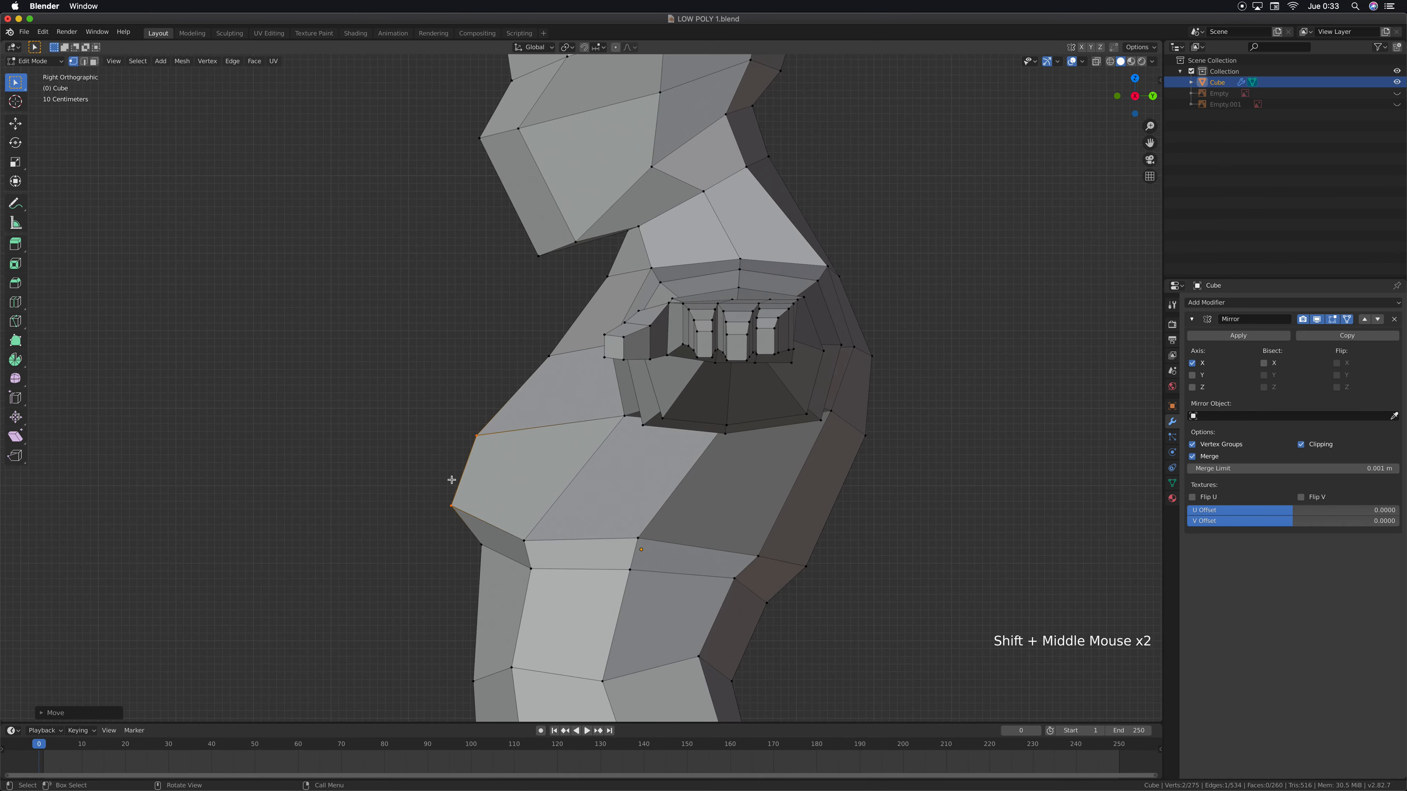
middle_click_drag(531, 140, 525, 268, "shift")
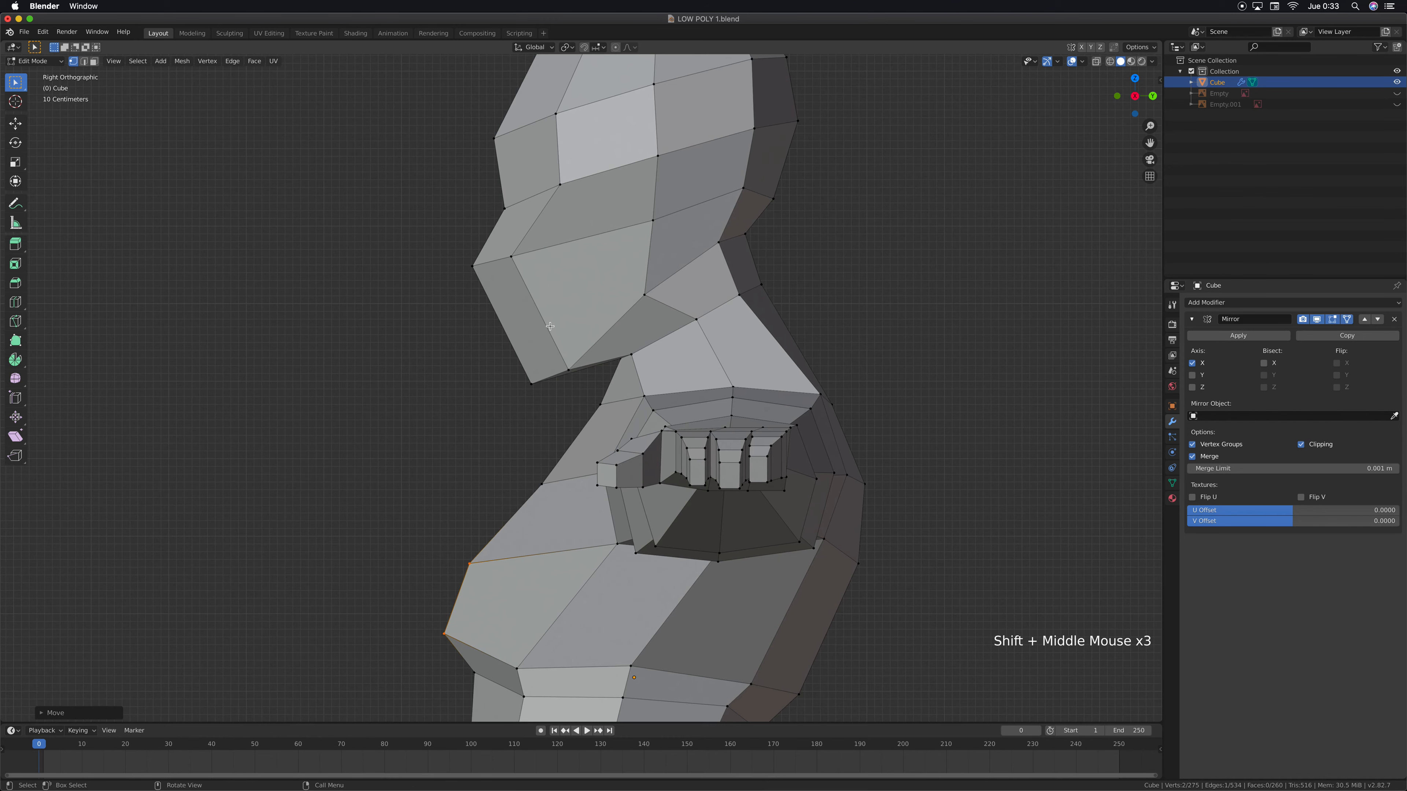
middle_click_drag(536, 377, 537, 277, "shift")
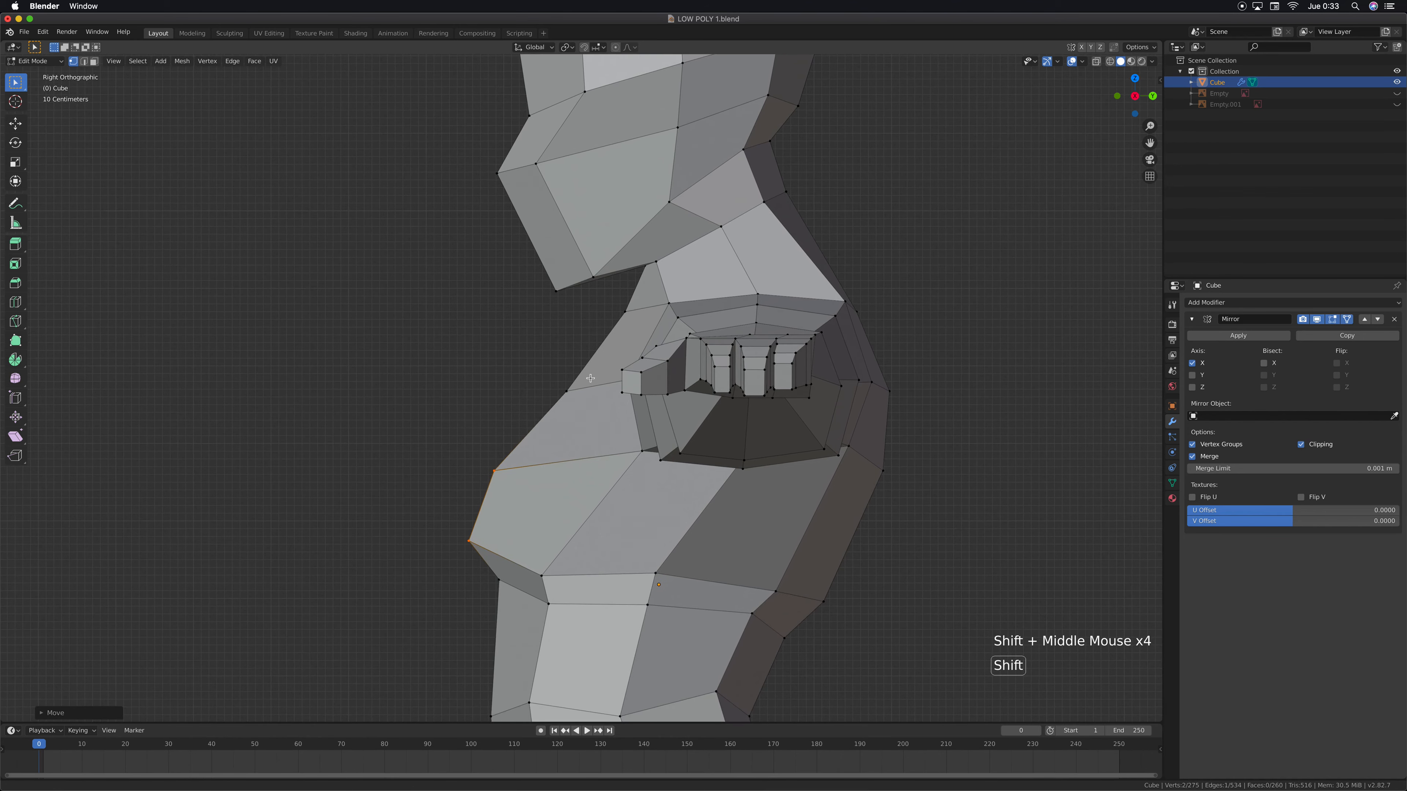
middle_click_drag(538, 383, 538, 356, "shift")
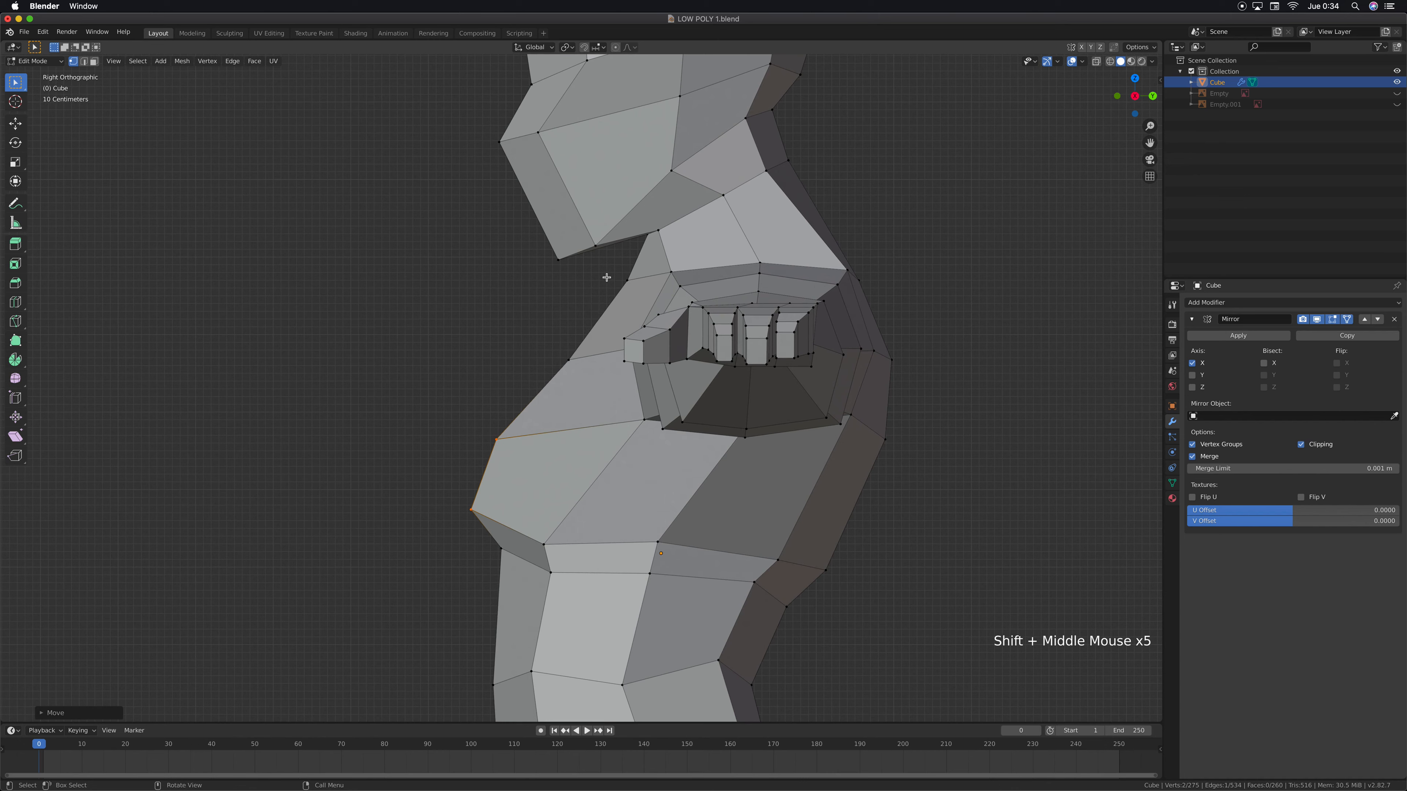
left_click_drag(614, 271, 634, 290)
key("g")
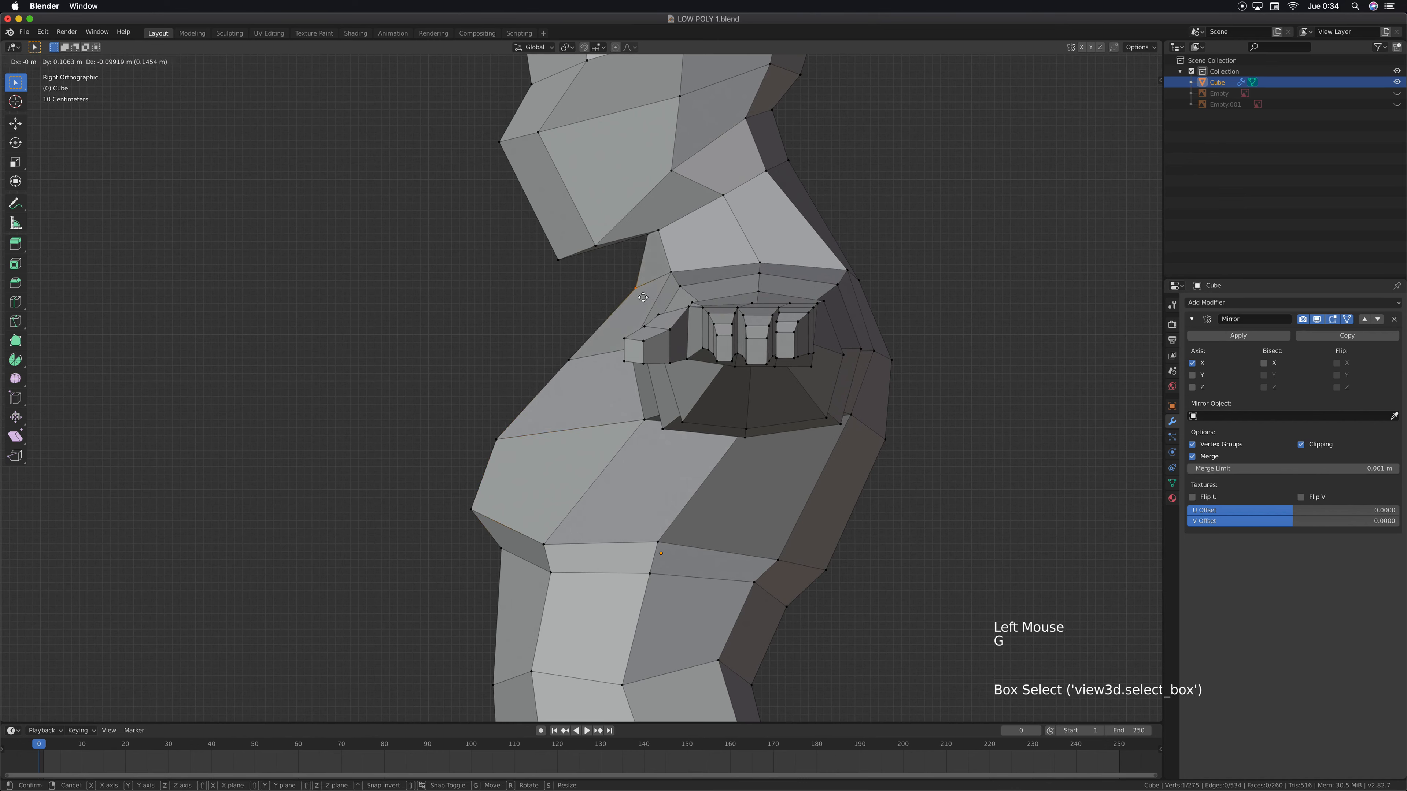
left_click(653, 296)
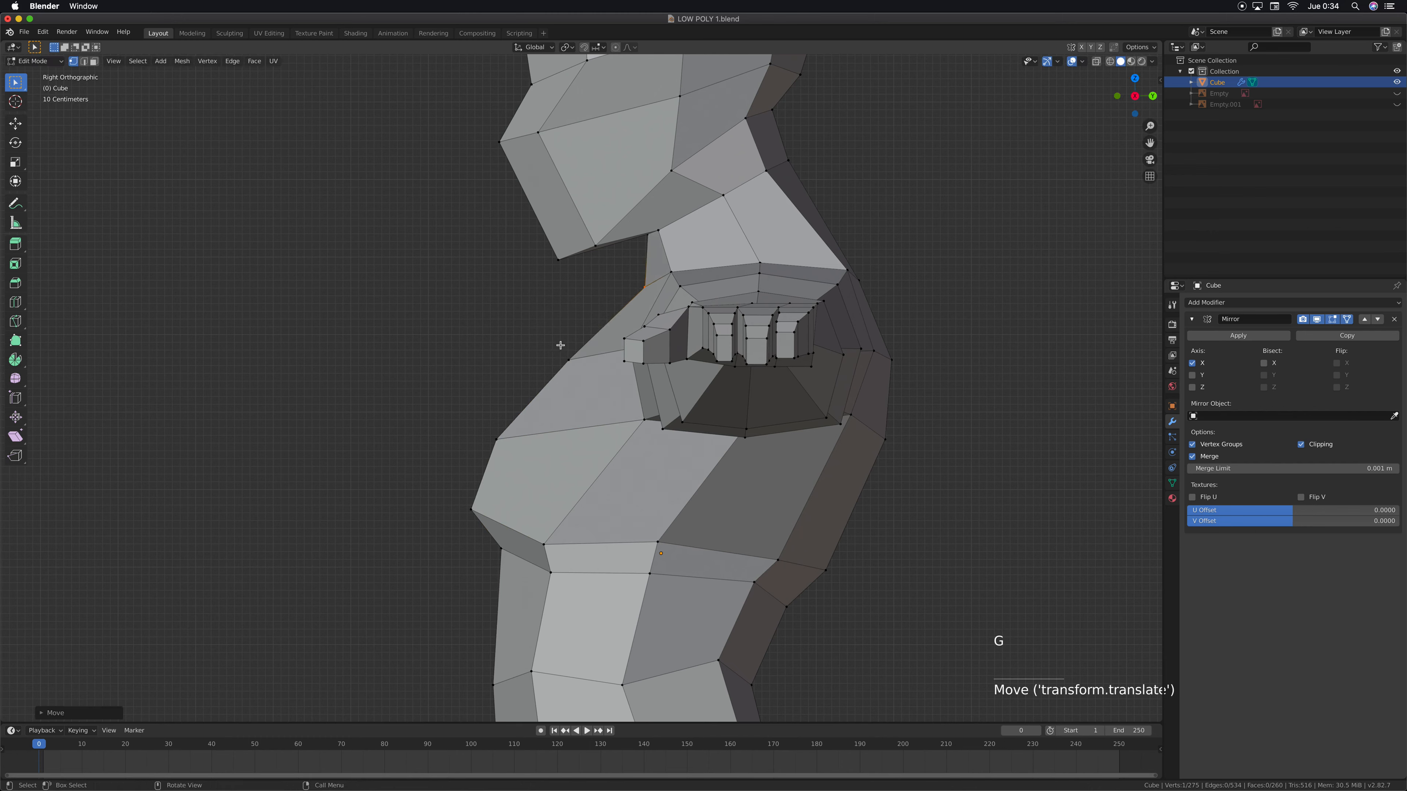
Pull the front vertex of the upper chest back toward the torso, and fine-tune it slightly forward and down
left_click_drag(558, 348, 576, 379)
key("g")
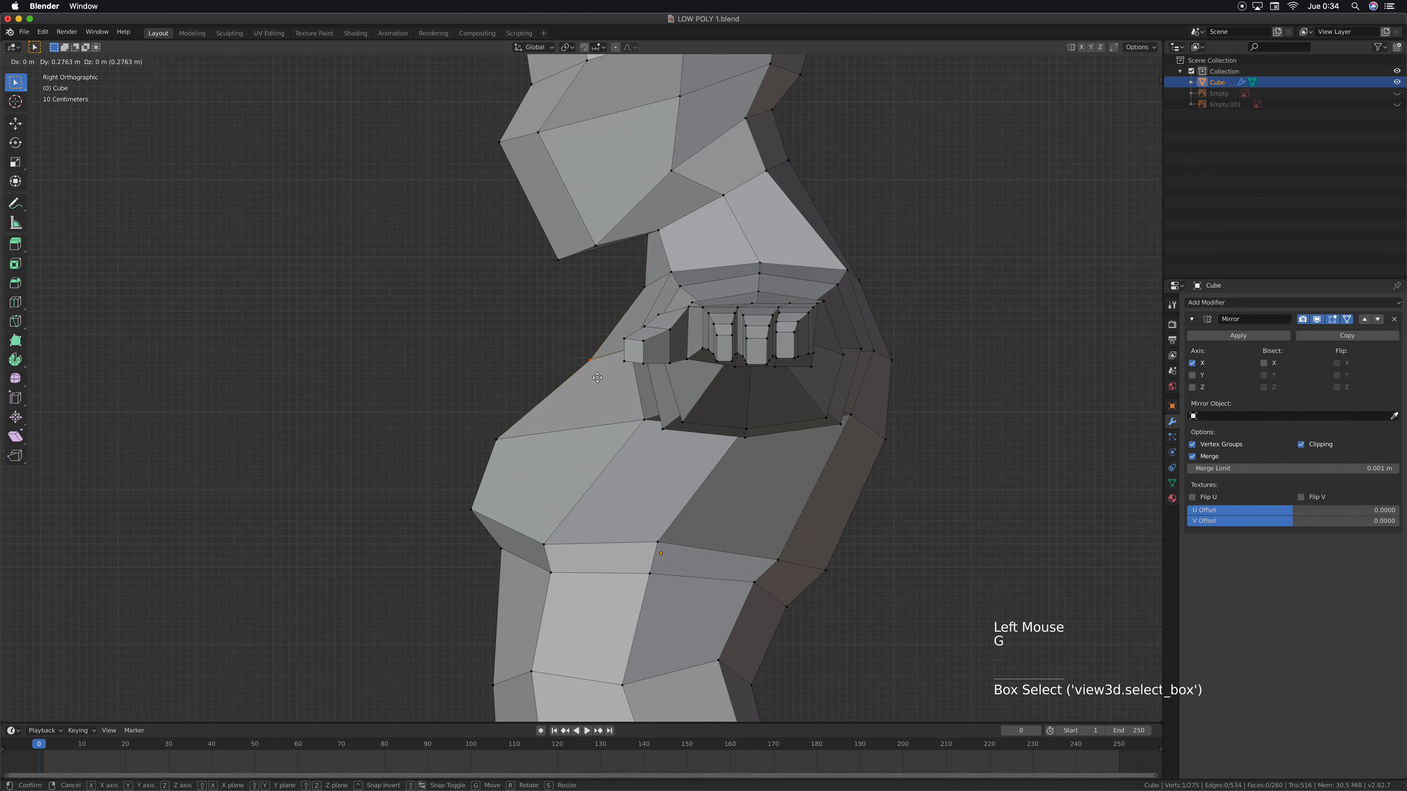
left_click(595, 374)
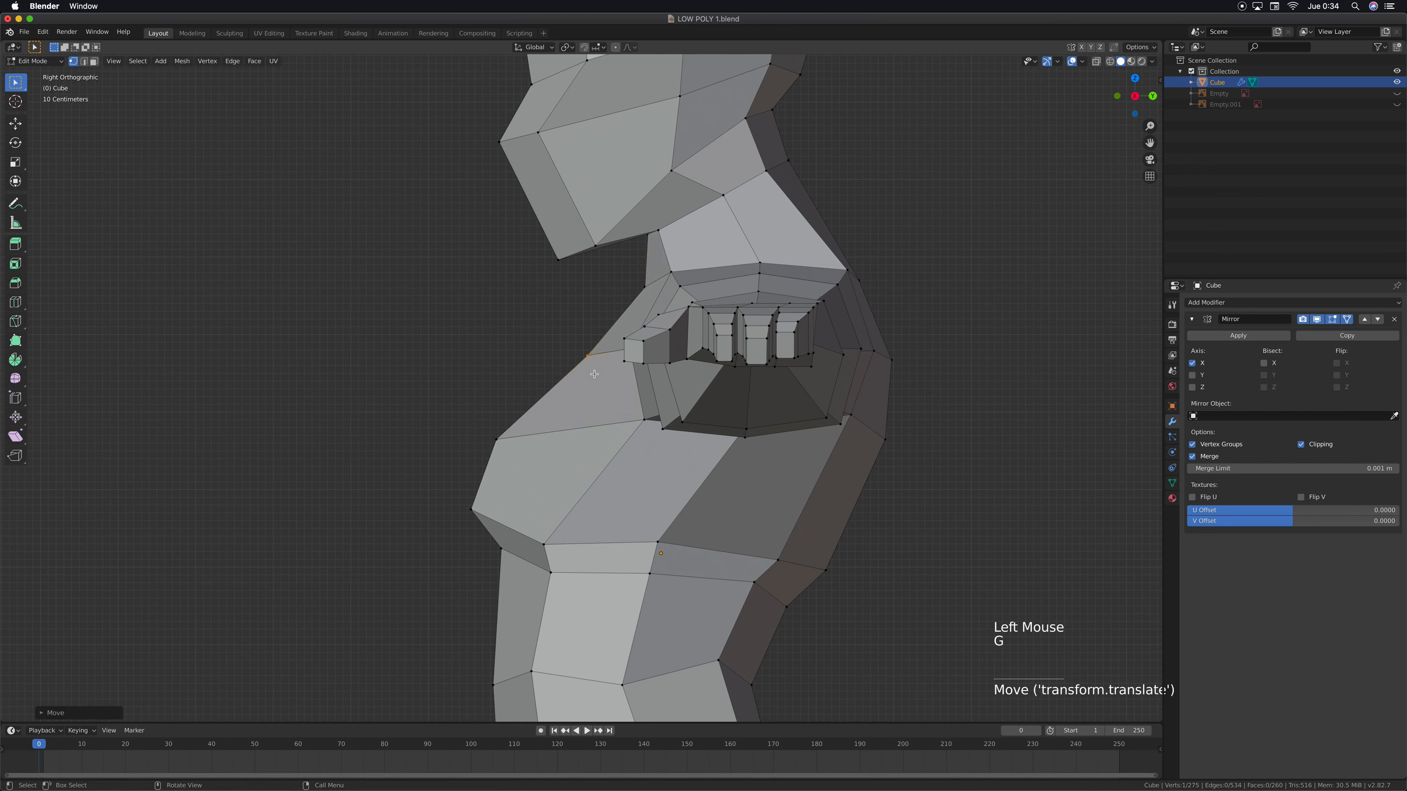
key("g")
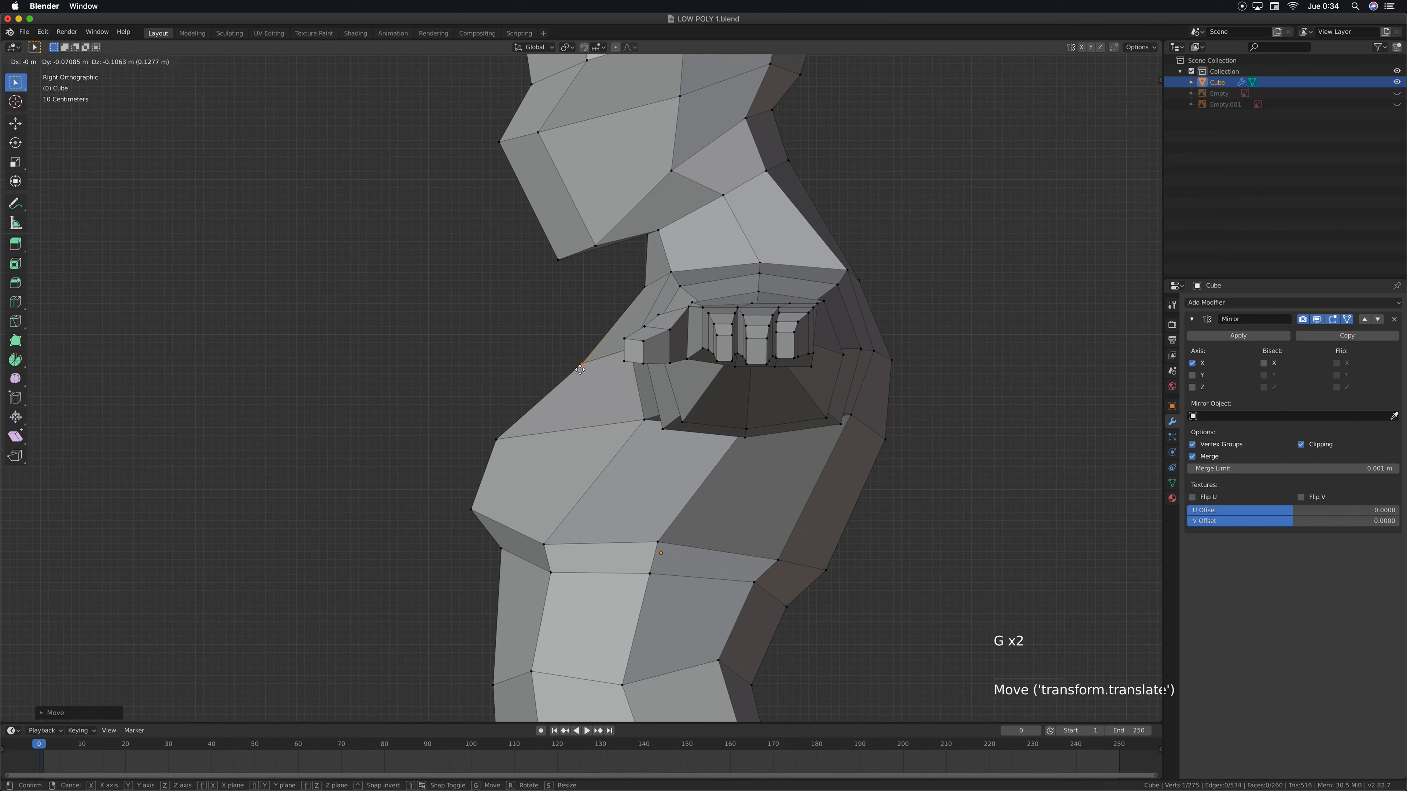
left_click(579, 370)
Move the upper front vertex of the chest bulge about 0.23 m back and 0.30 m up
left_click(504, 445)
key("g")
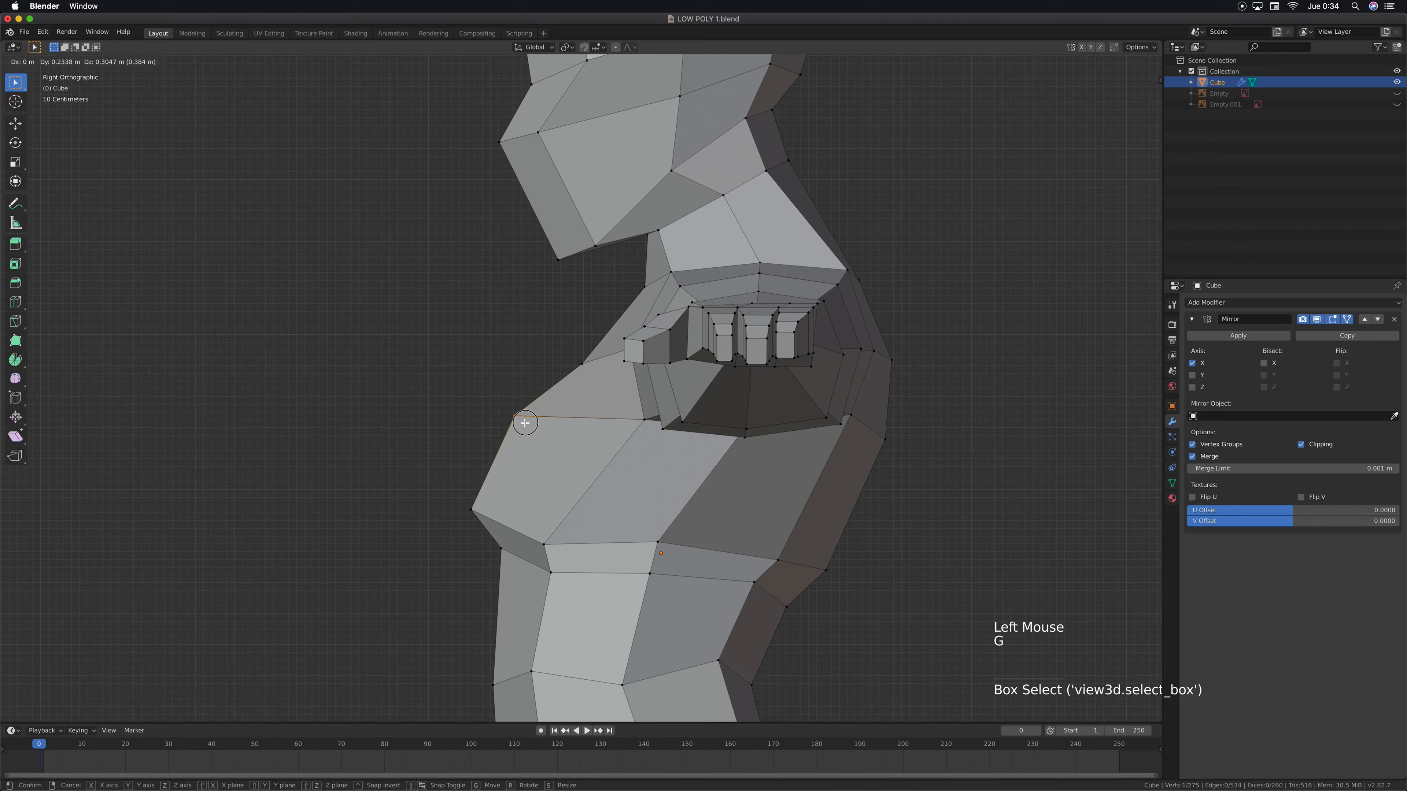
left_click(525, 423)
Move the front vertex just under the chest back and slightly down
middle_click_drag(515, 560, 500, 427, "shift")
left_click(500, 426)
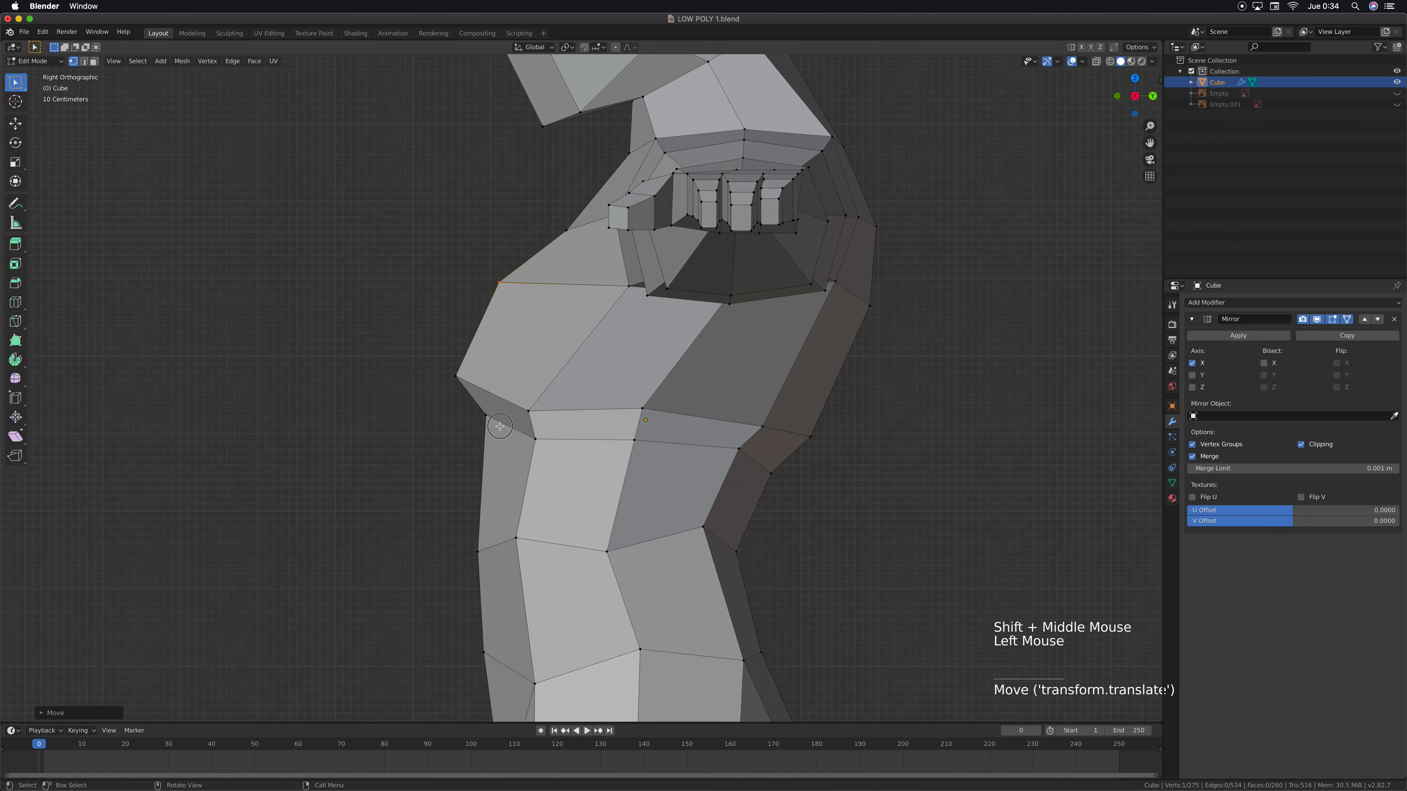
key("g")
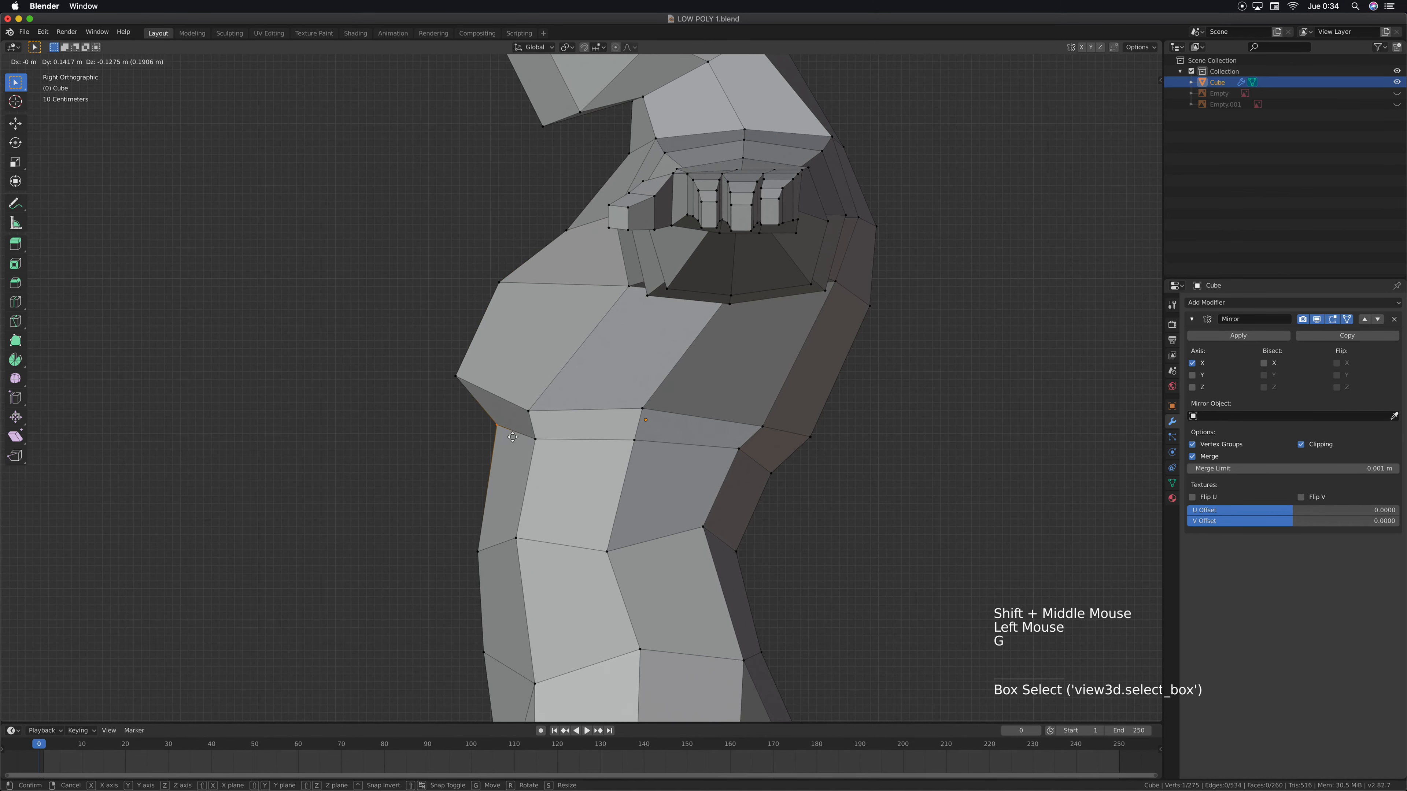
left_click(509, 438)
Move the front abdomen vertex about 0.11 m back and 0.09 m up, and shift its neighbour on the side back slightly
left_click(481, 554)
key("g")
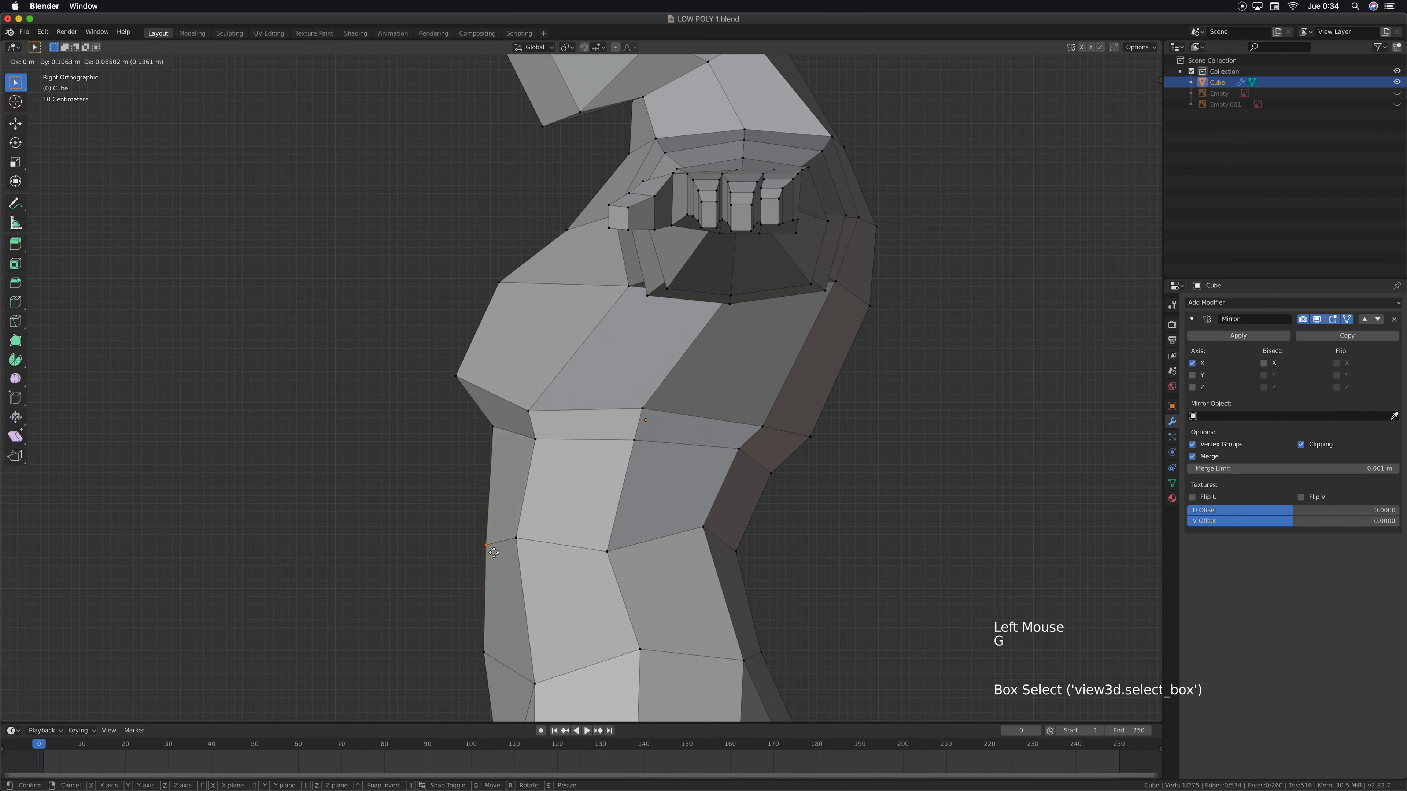
left_click(493, 554)
left_click(524, 558)
key("g")
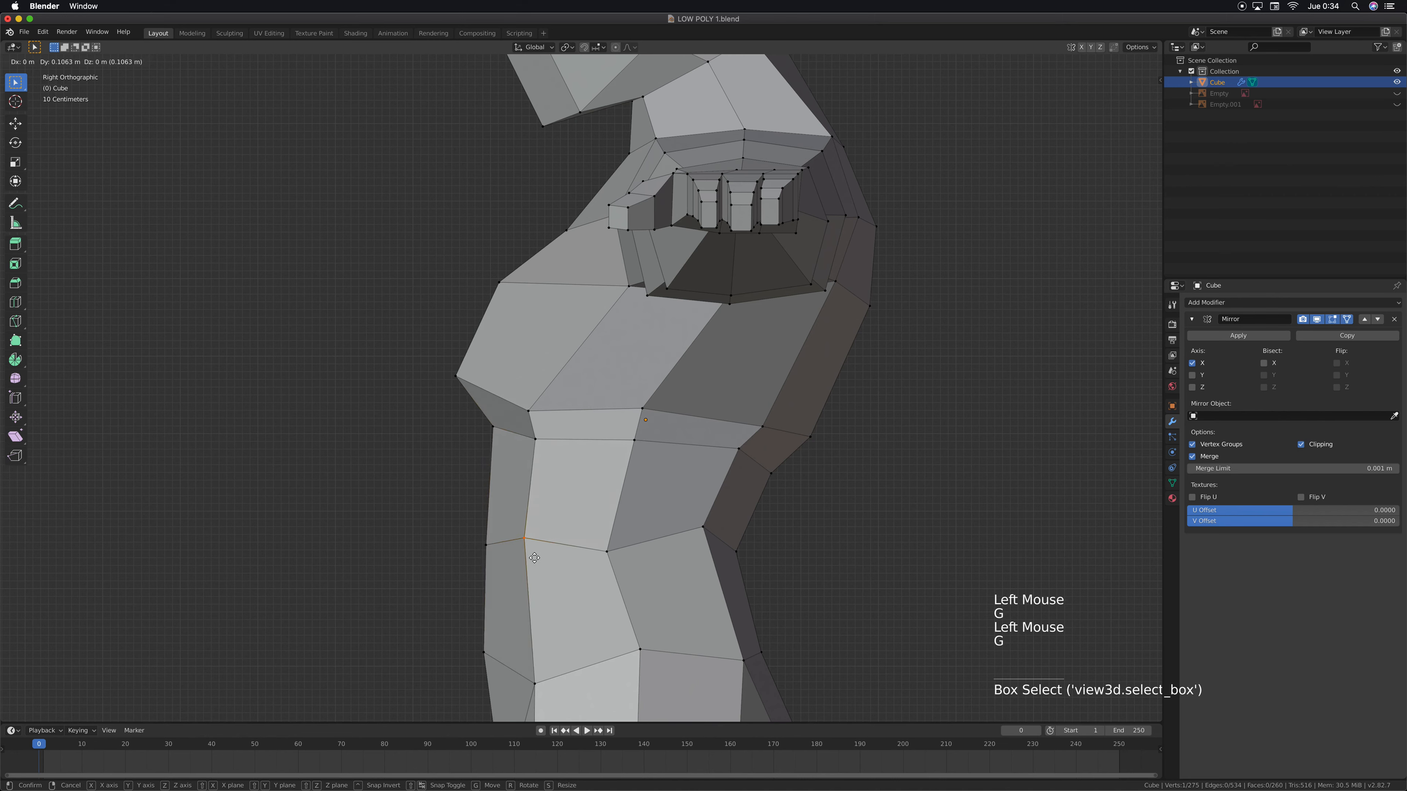
left_click(528, 559)
Undo the last move and add a loop cut around the lower leg below the calf's widest point, slid toward the knee by about 0.19
scroll(633, 520, "down", 5)
scroll(633, 519, "down", 2)
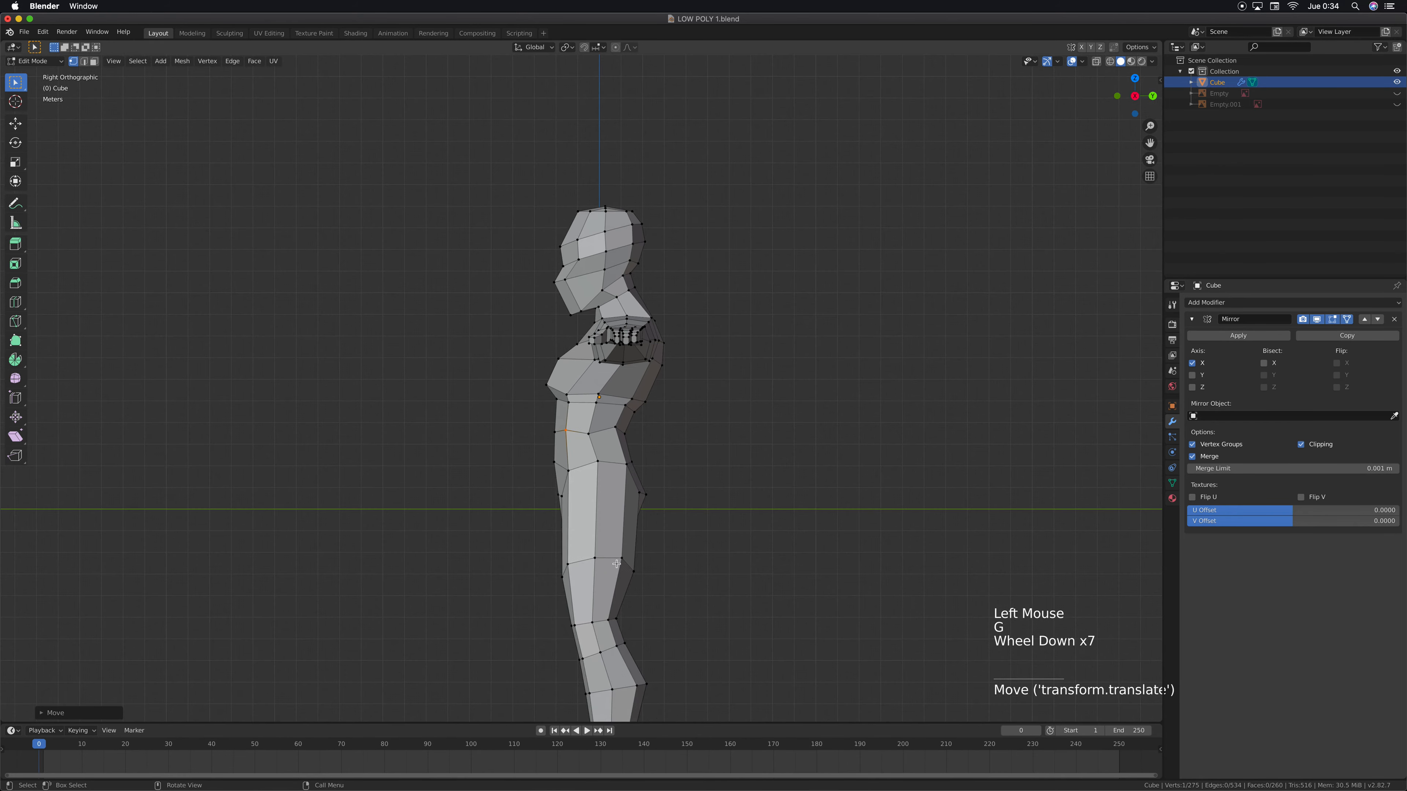
middle_click_drag(633, 519, 569, 278, "shift")
scroll(578, 493, "up", 5)
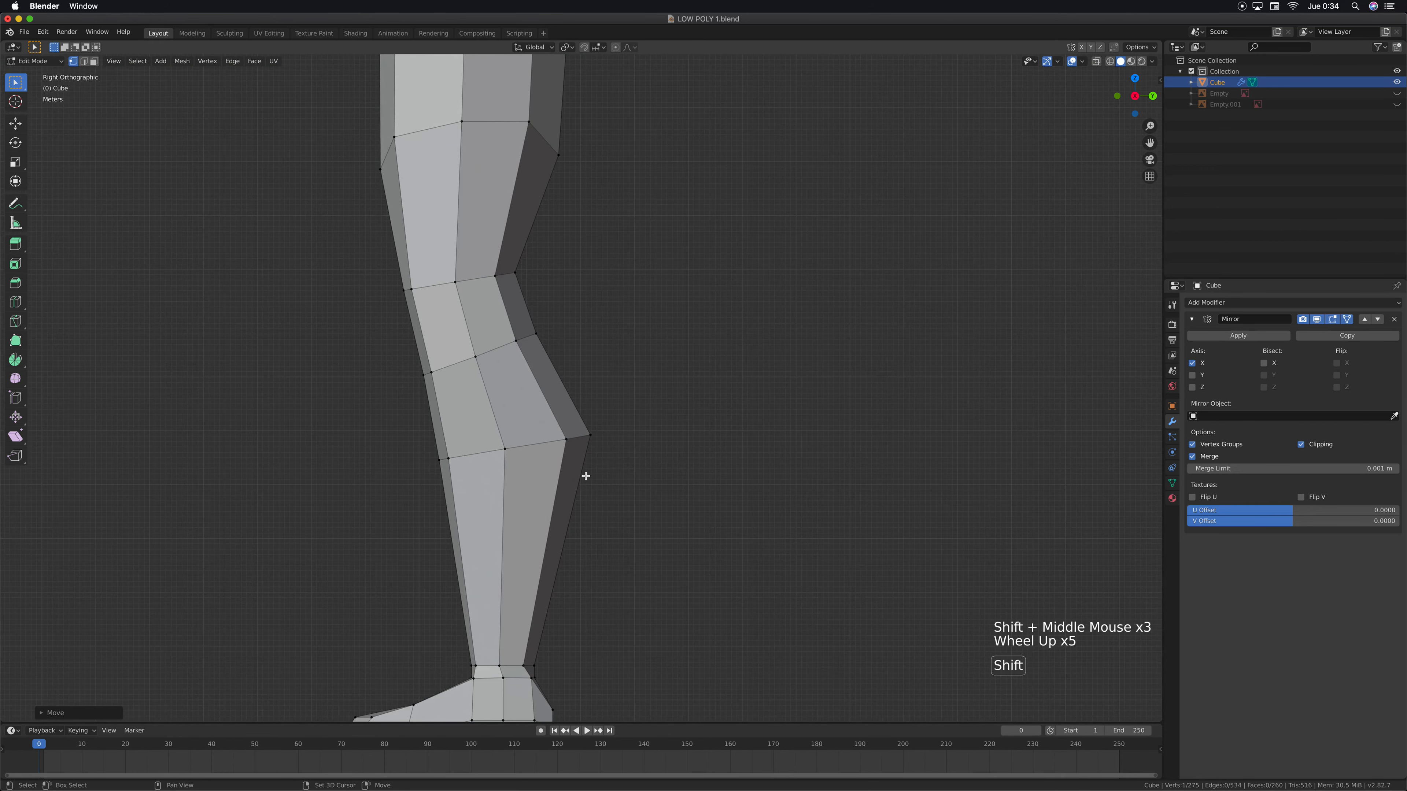
middle_click_drag(586, 476, 597, 350, "shift")
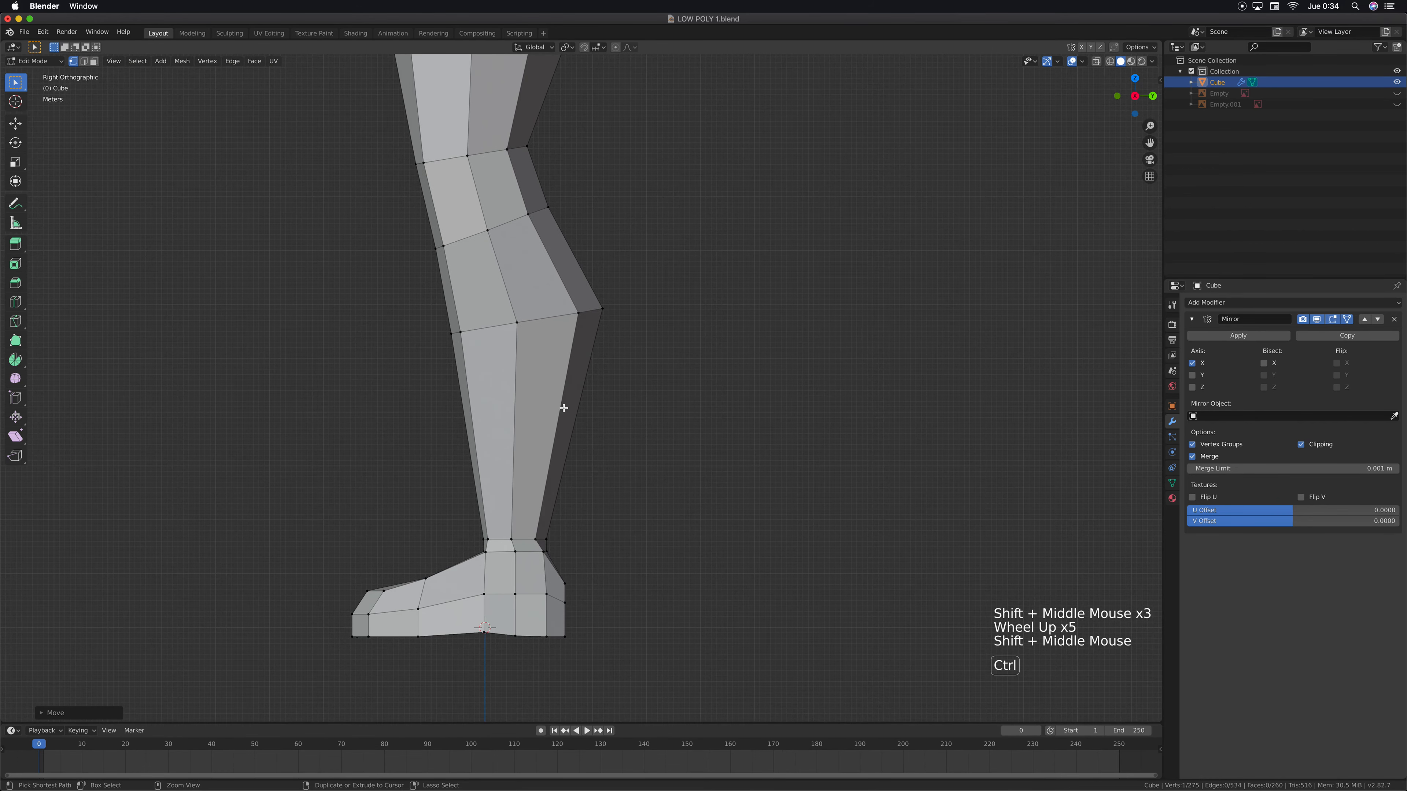
key("ctrl+y")
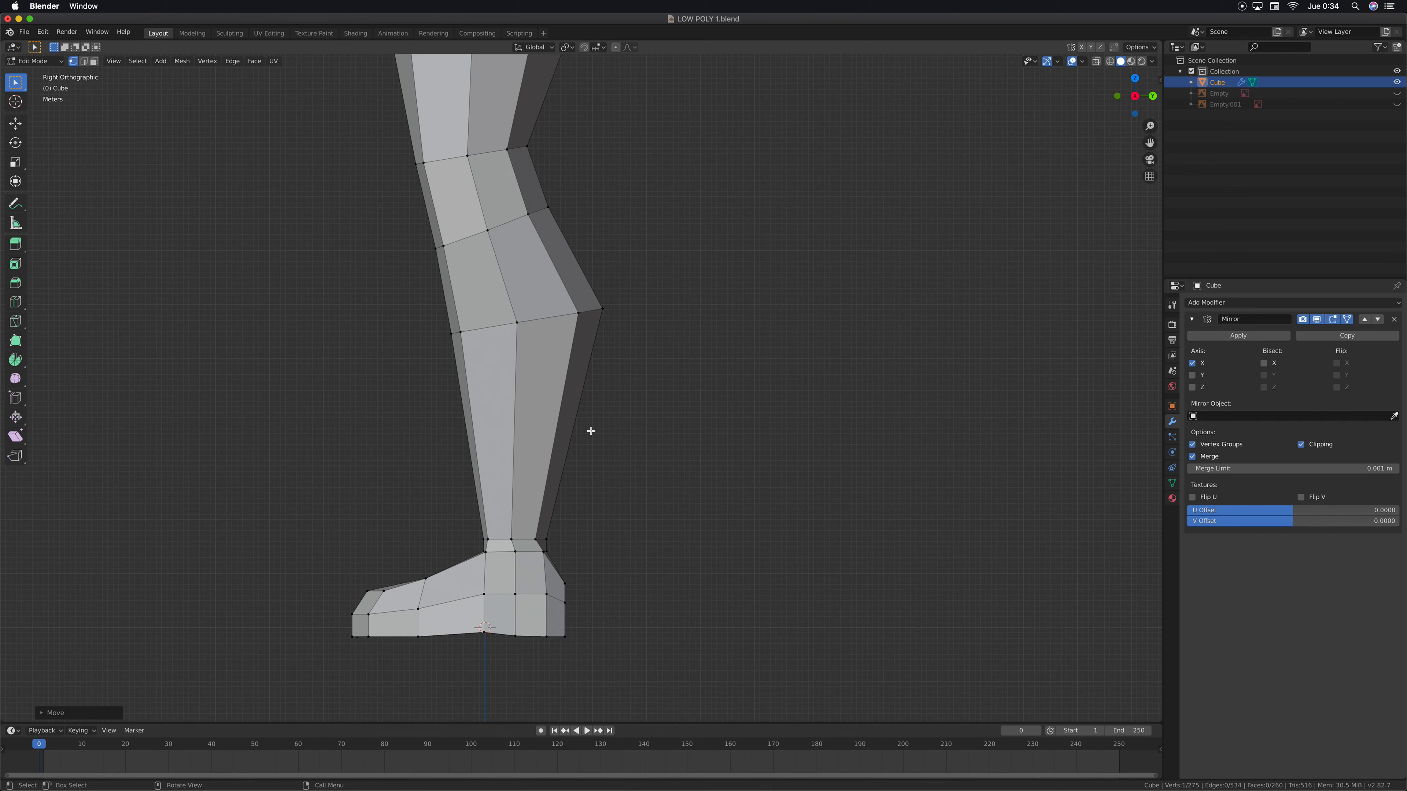
key("super+z")
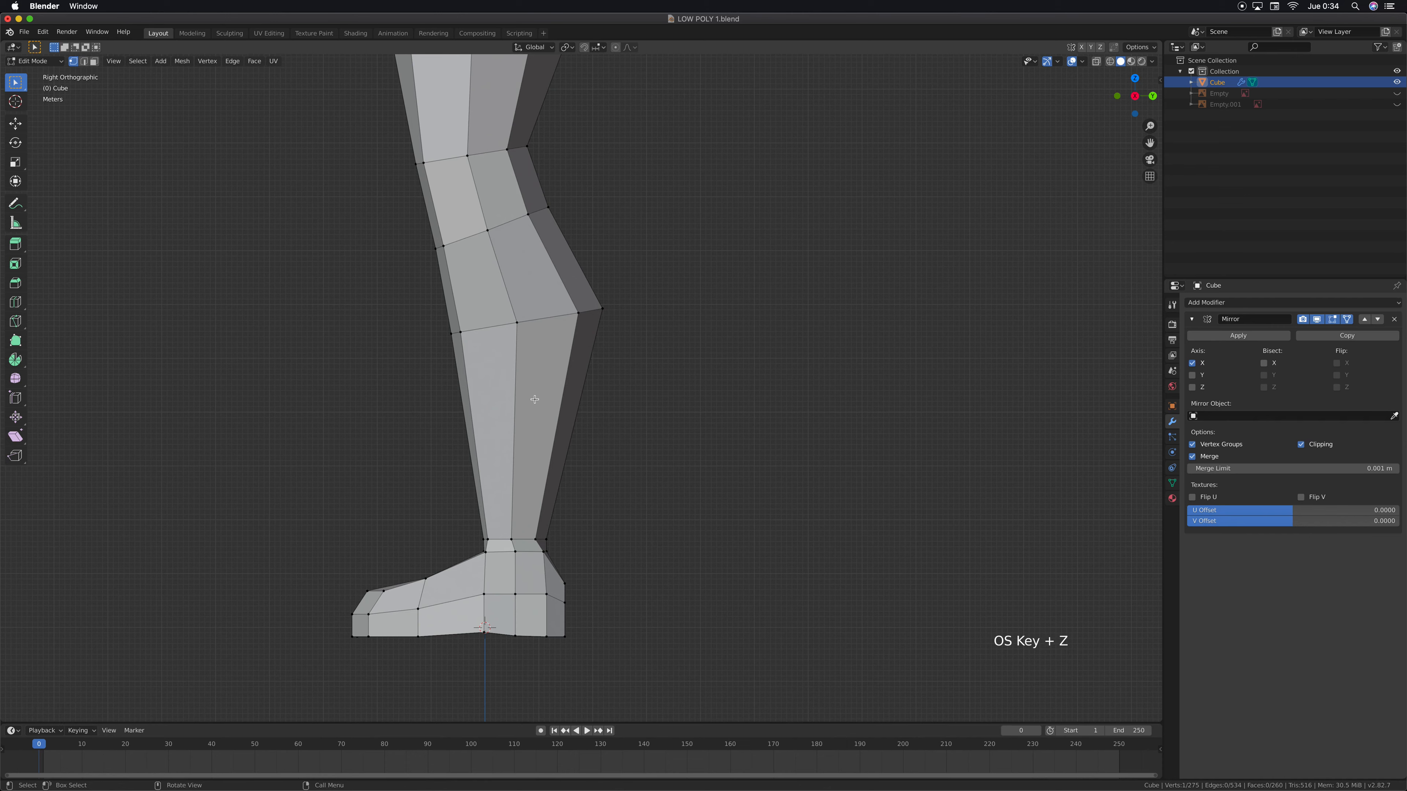
key("ctrl")
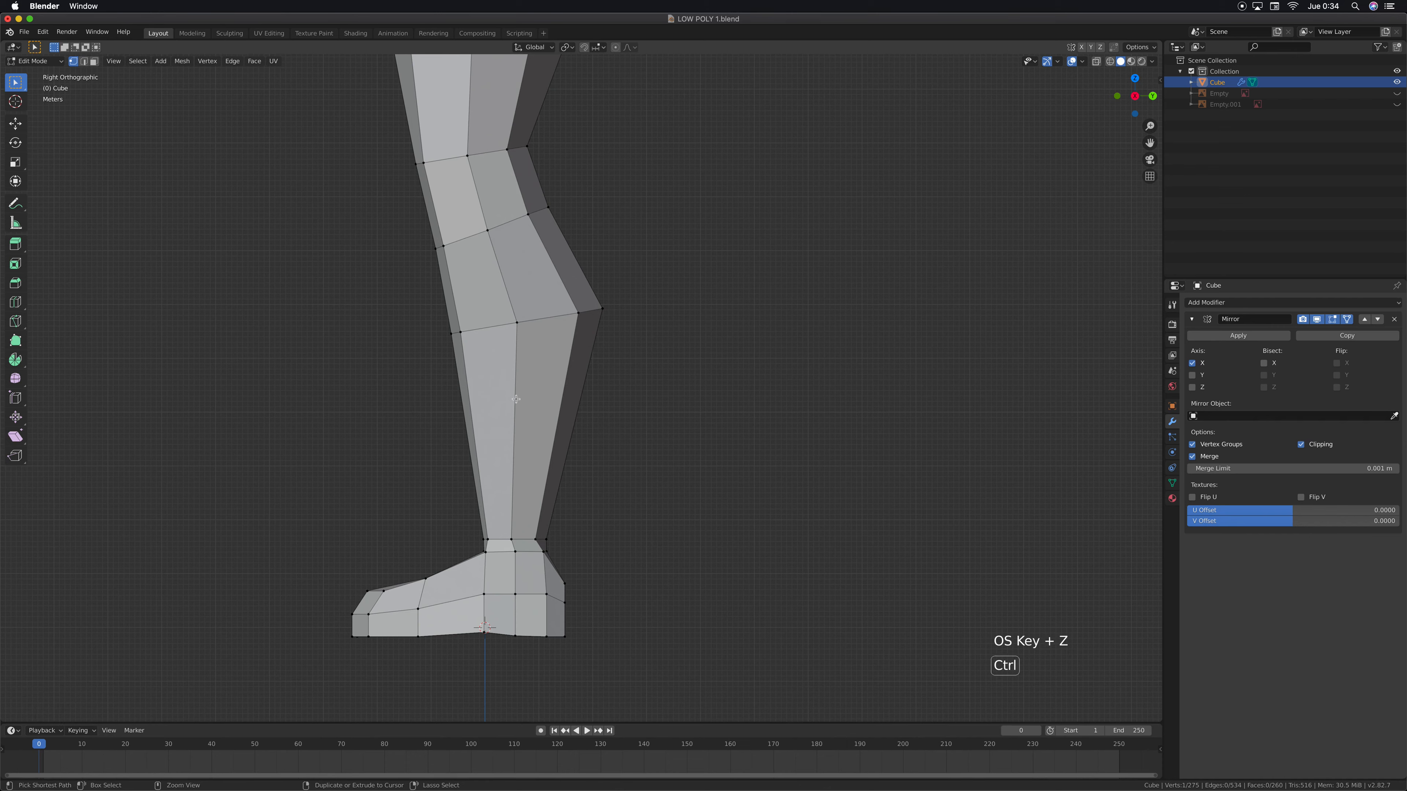
key("ctrl+r")
left_click(526, 397)
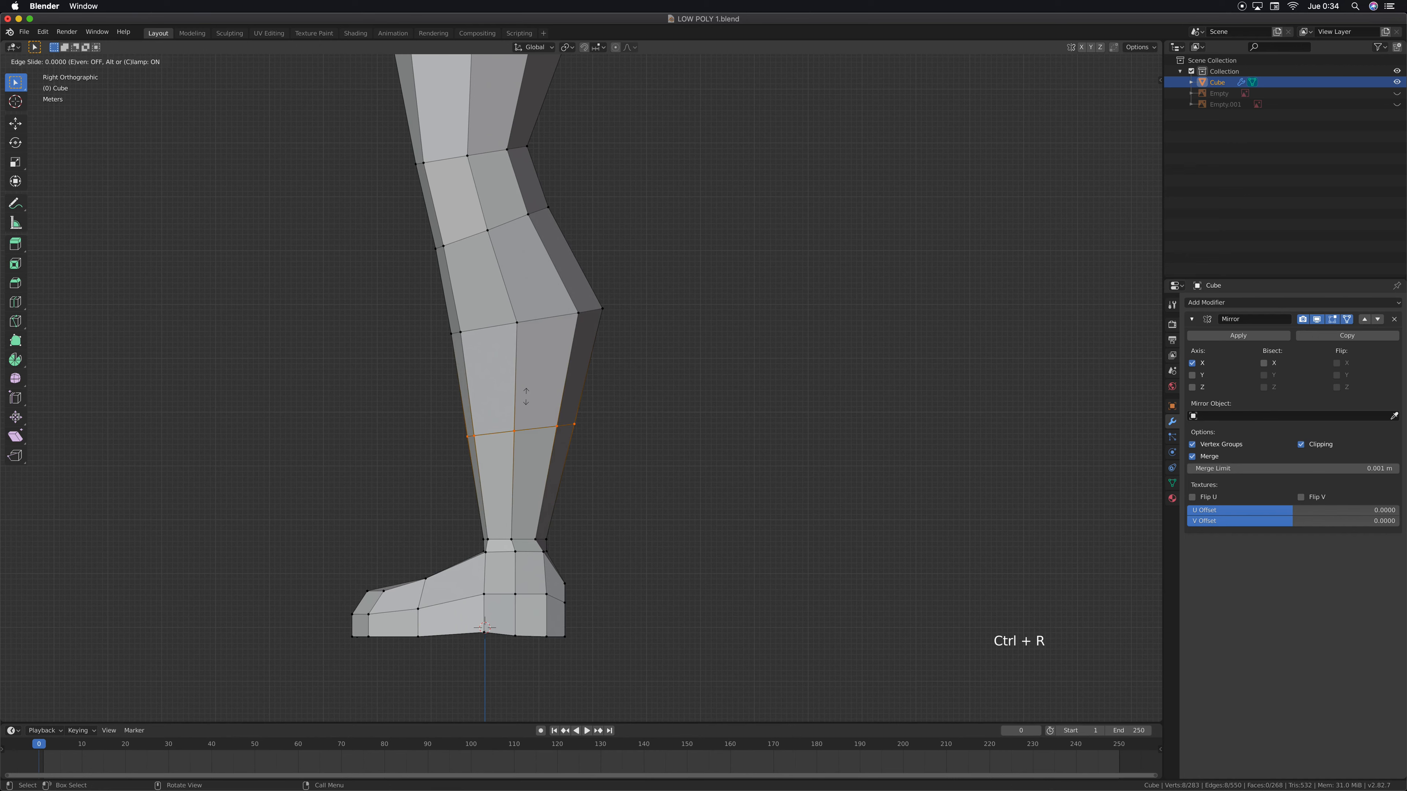
left_click(526, 375)
Move the two rear vertices of the new calf loop about 0.21 m backward along the Y axis
left_click(598, 400)
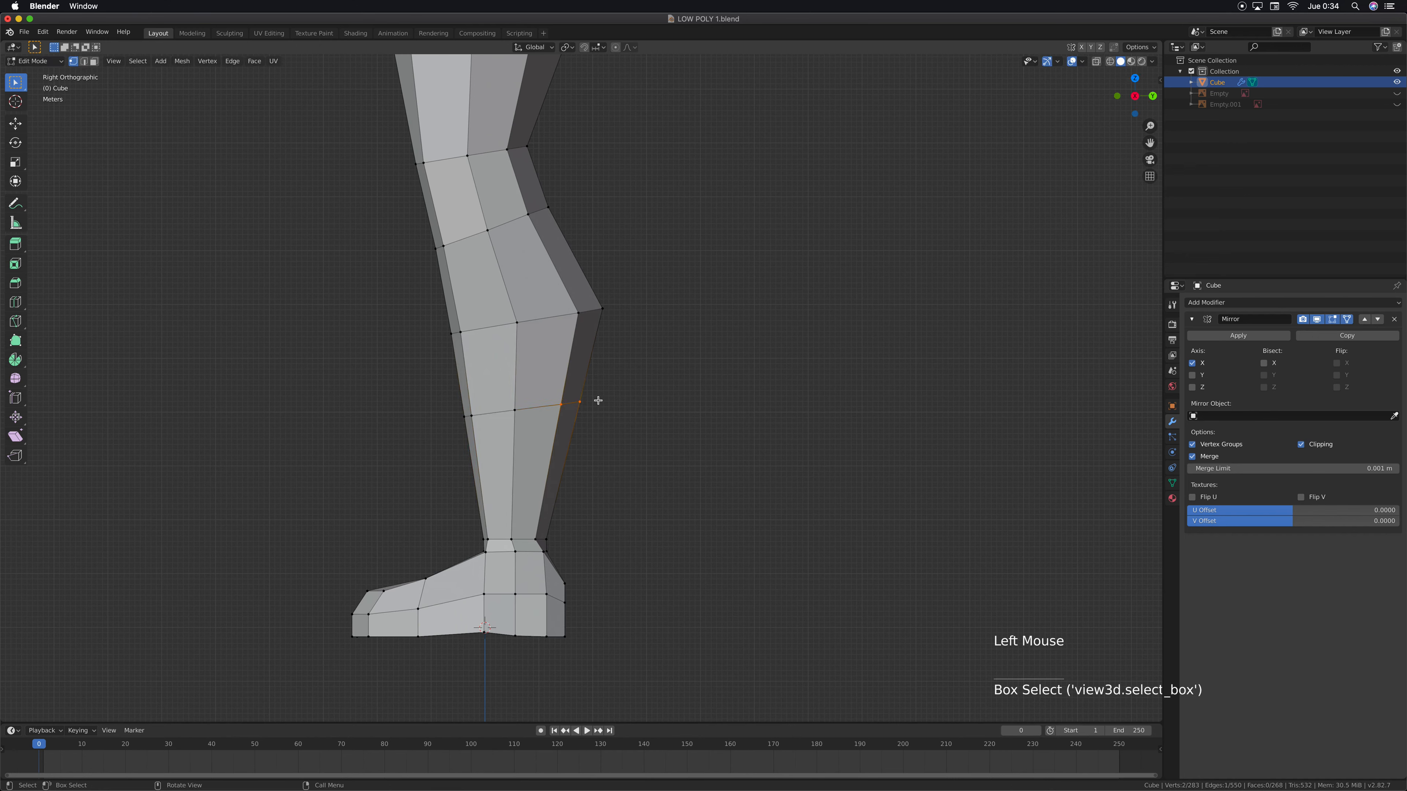
key("g")
key("y")
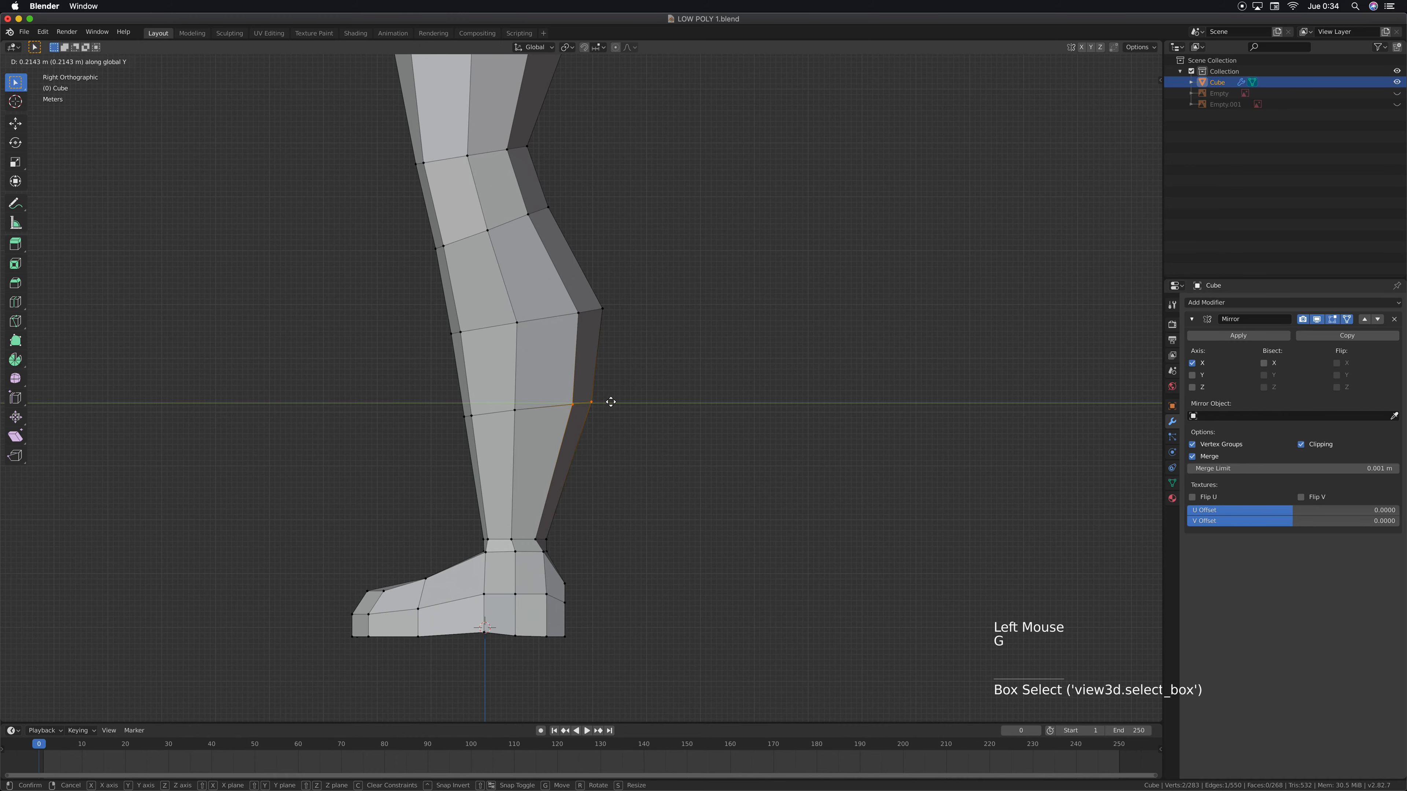
left_click(611, 402)
Move the four rear ankle vertices above the heel about 0.16 m backward along the Y axis
middle_click_drag(583, 569, 587, 488, "shift")
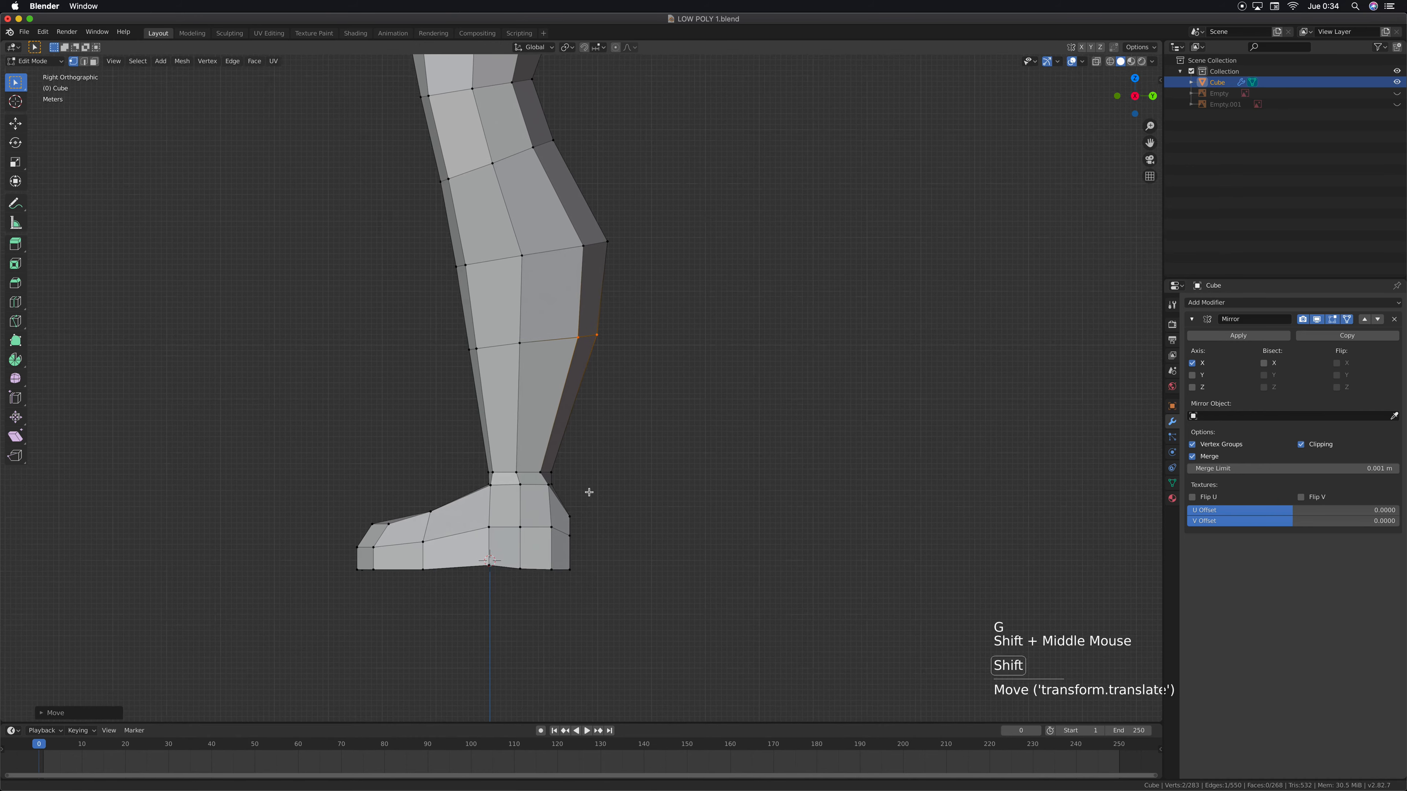
scroll(583, 477, "up", 2)
left_click_drag(508, 502, 561, 471)
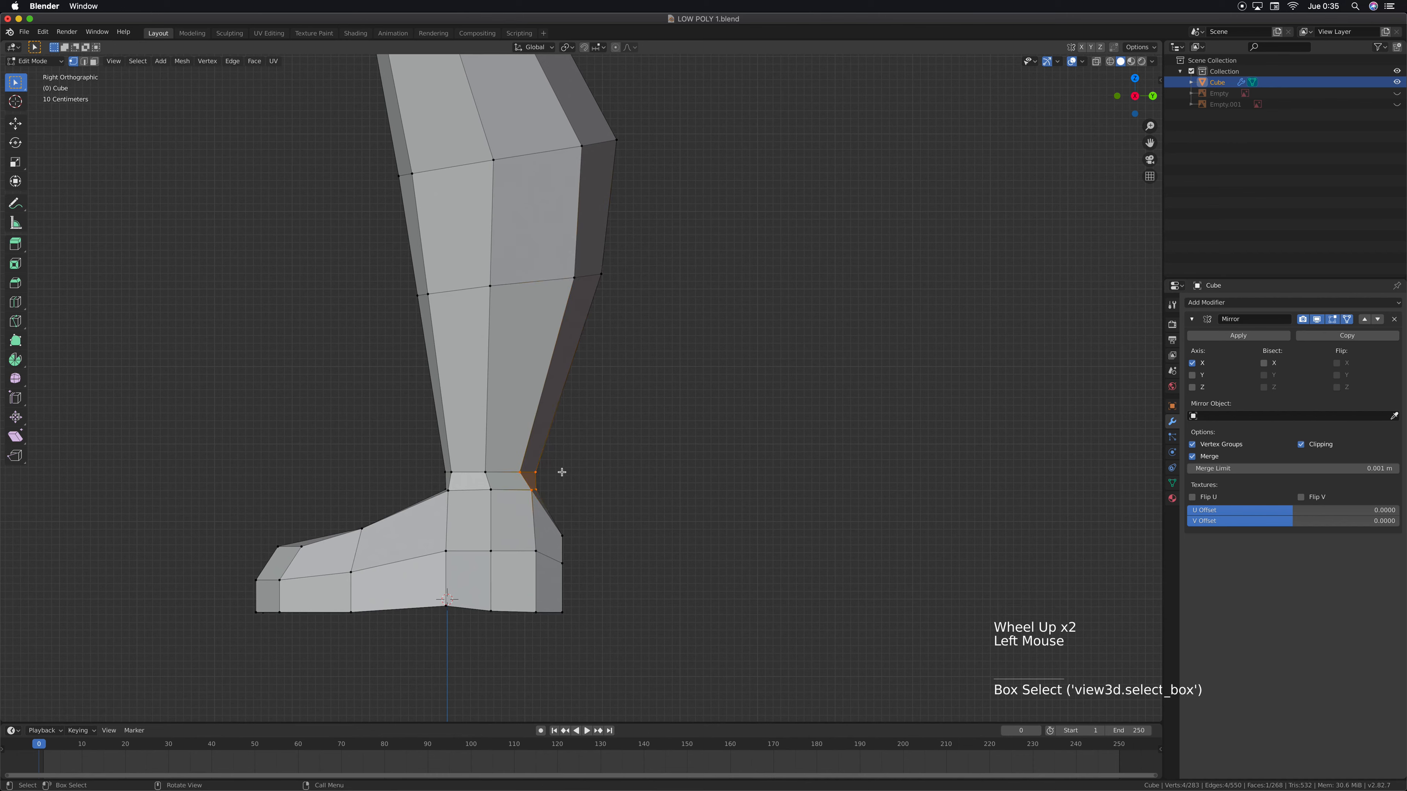
key("g")
key("y")
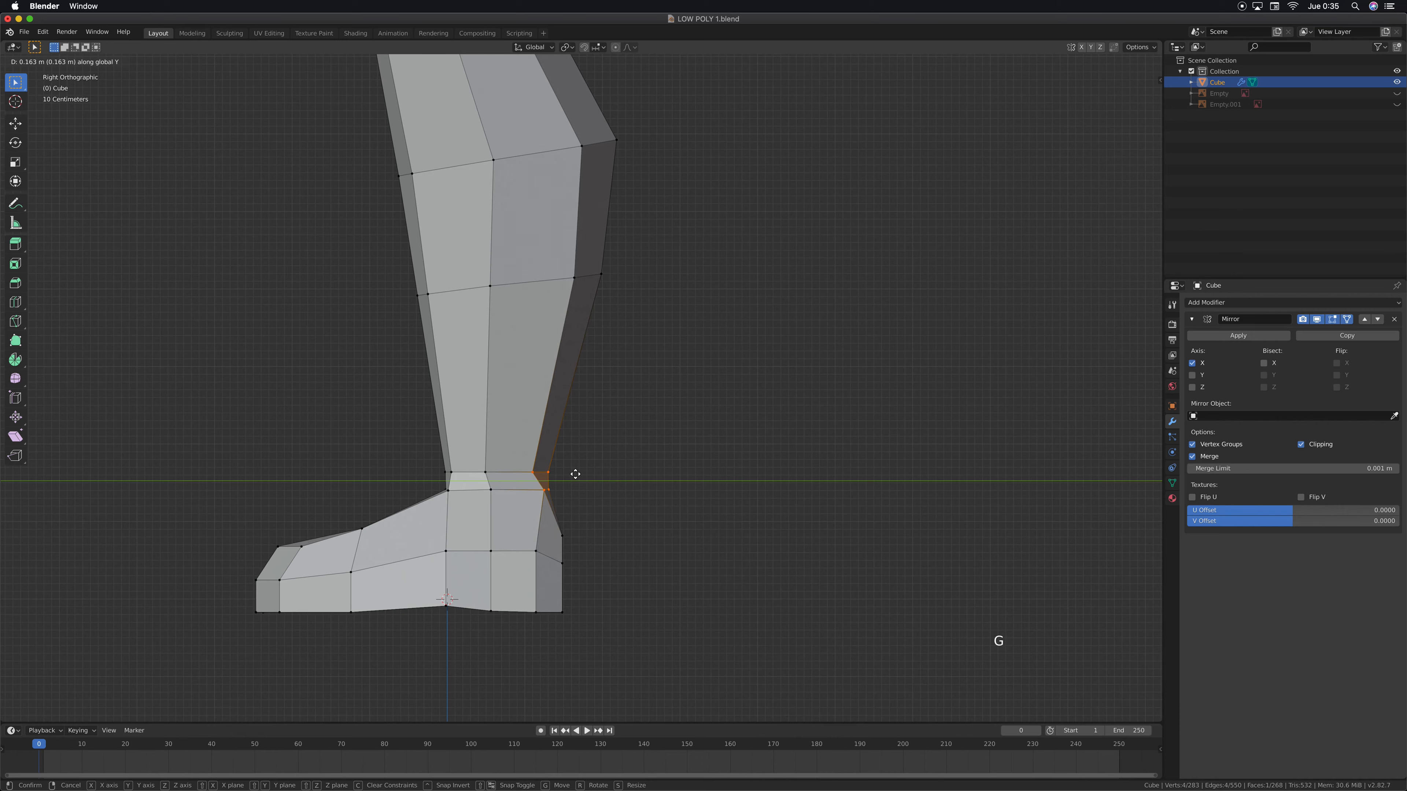
left_click(576, 474)
Move the two rear vertices of the new calf loop about 0.09 m forward and 0.09 m up
scroll(582, 432, "down", 8)
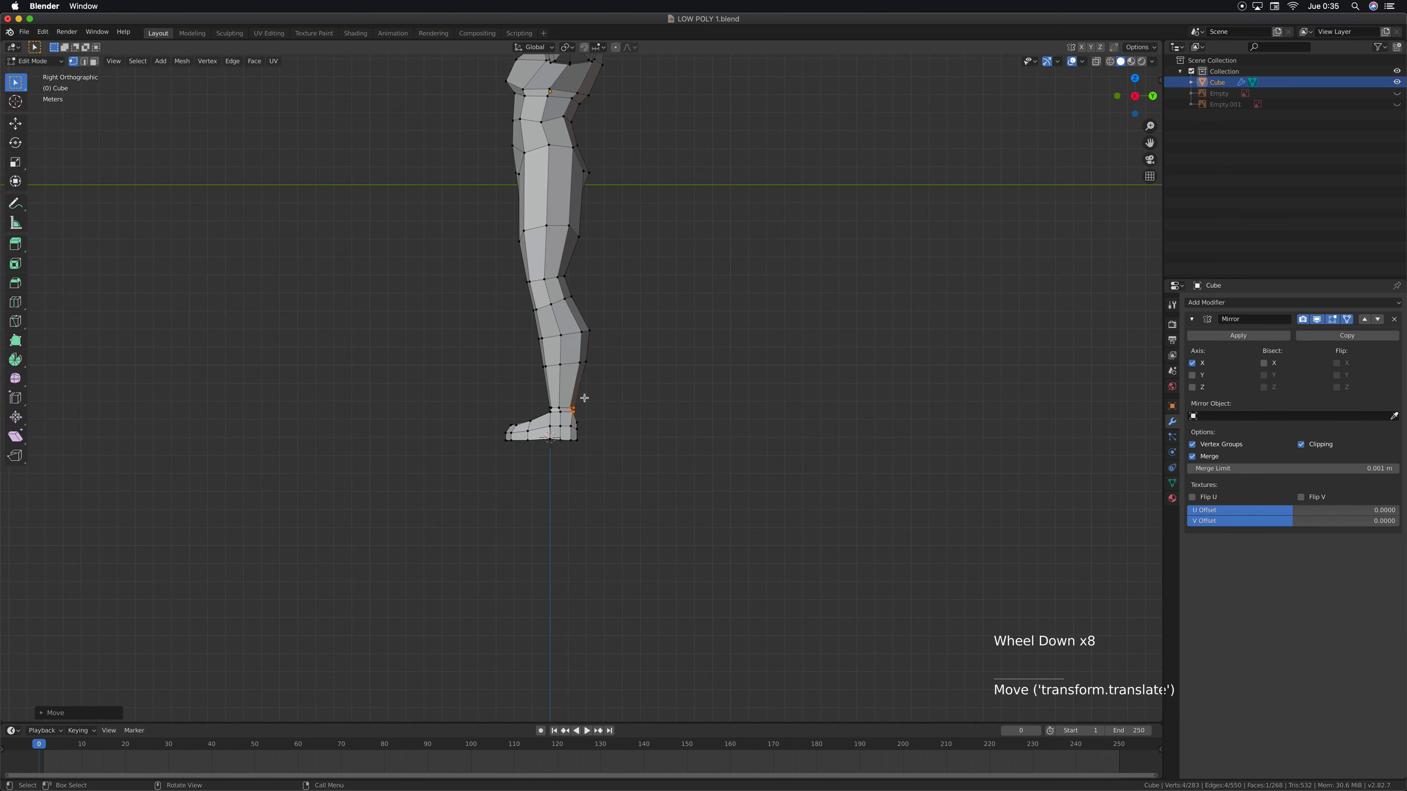
middle_click_drag(584, 398, 619, 388, "shift")
scroll(616, 478, "up", 4)
scroll(622, 446, "up", 2)
left_click(600, 505)
left_click_drag(600, 505, 643, 466)
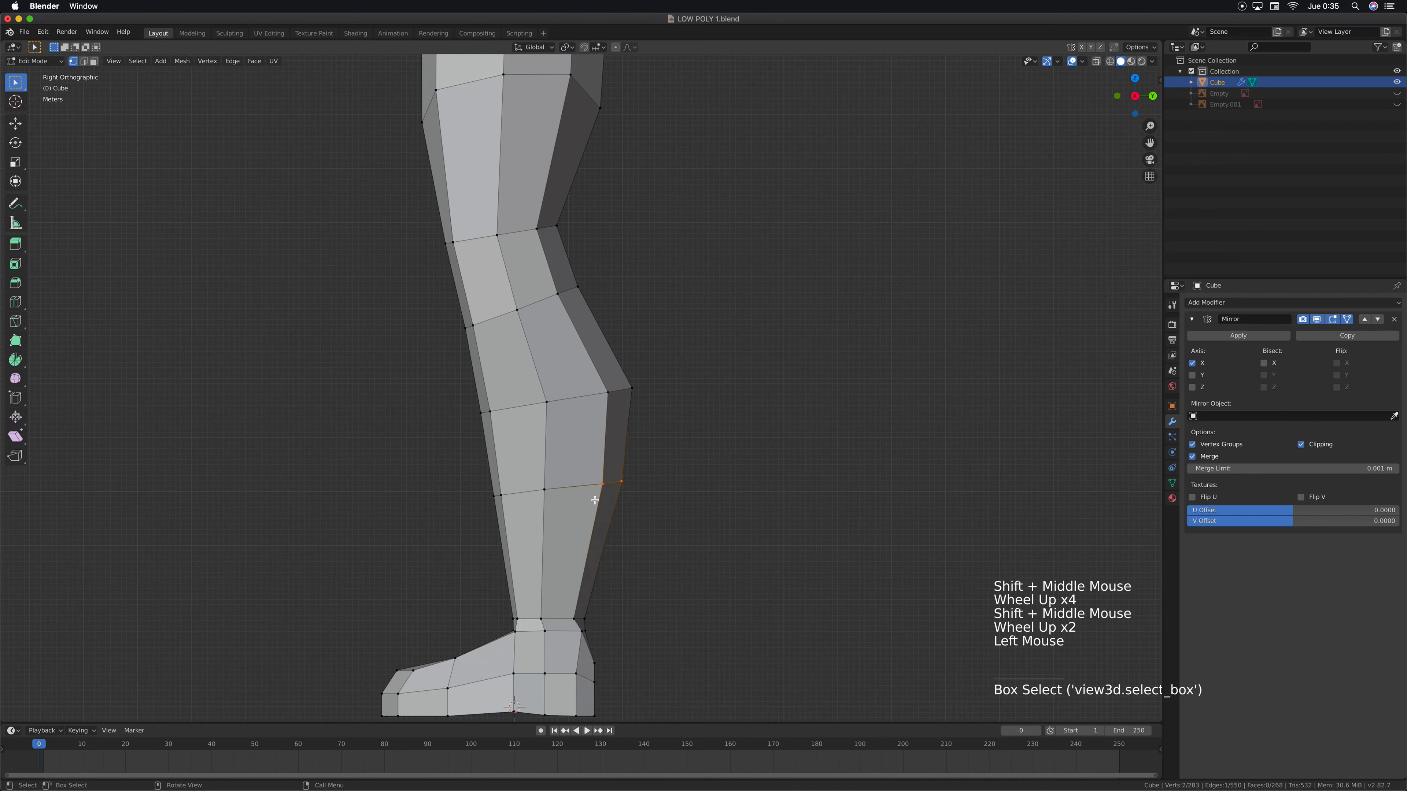
key("g")
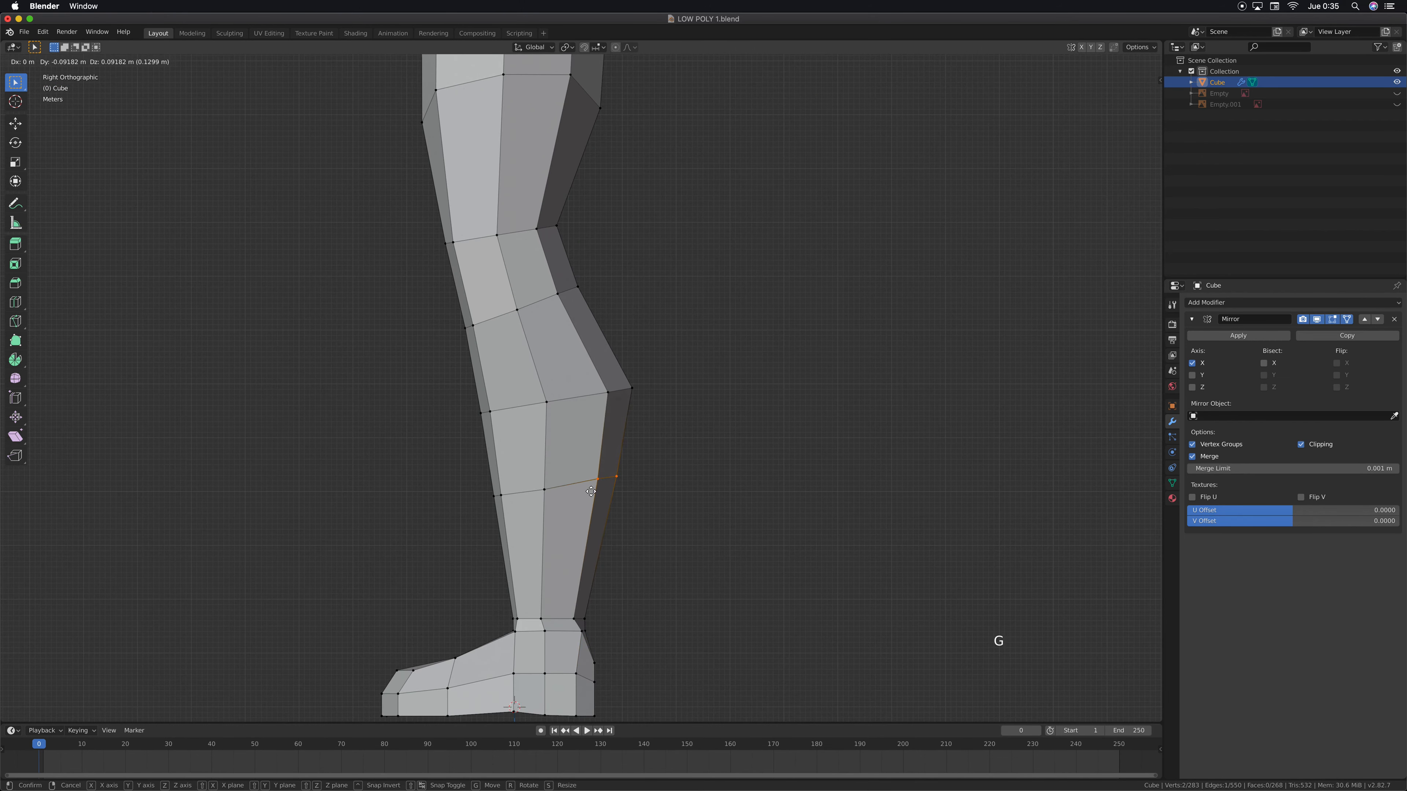
left_click(593, 489)
Add a centred loop cut around the knee, midway between the two existing knee loops
scroll(613, 397, "down", 1)
middle_click_drag(621, 428, 660, 538, "shift")
scroll(575, 486, "up", 2)
middle_click_drag(511, 417, 547, 459, "shift")
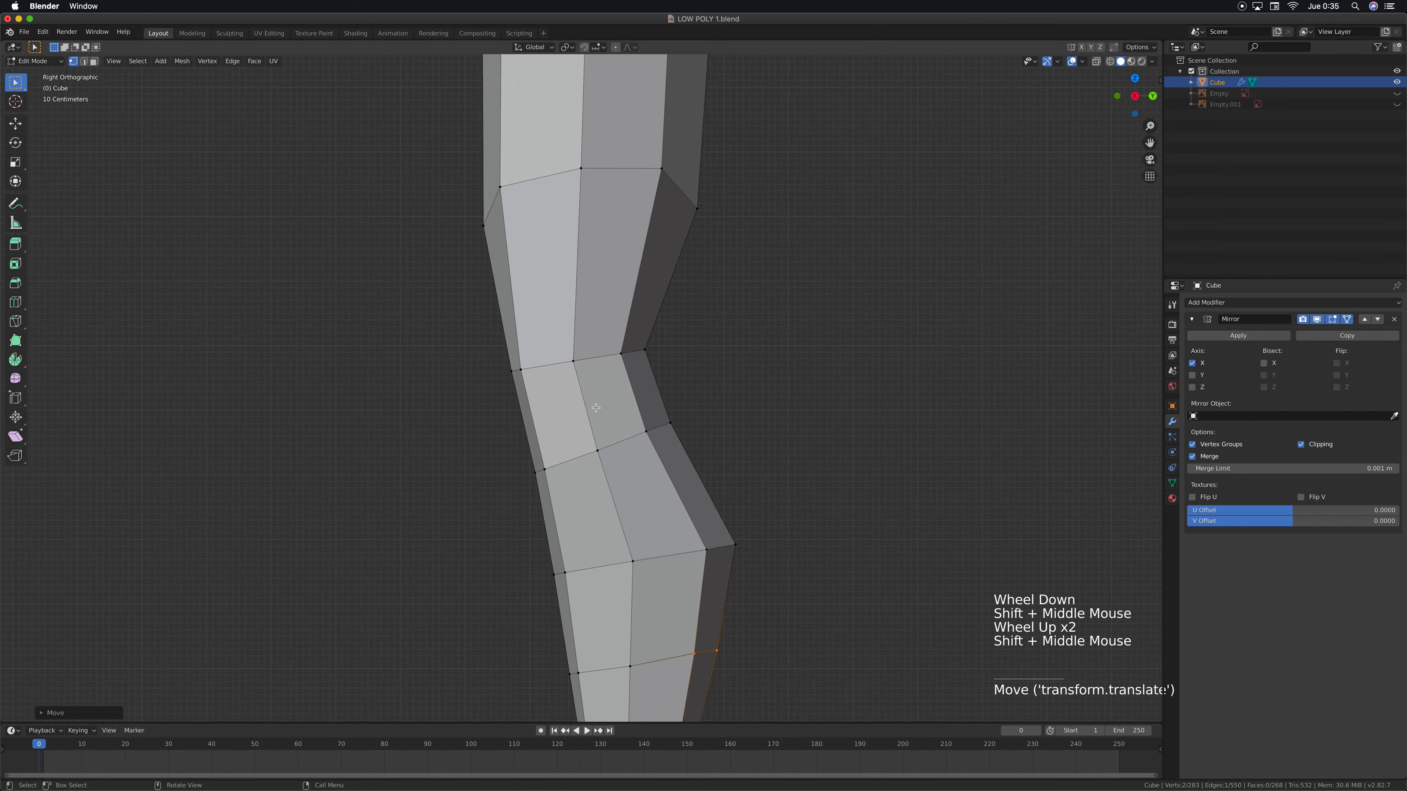
key("ctrl+r")
left_click(584, 404)
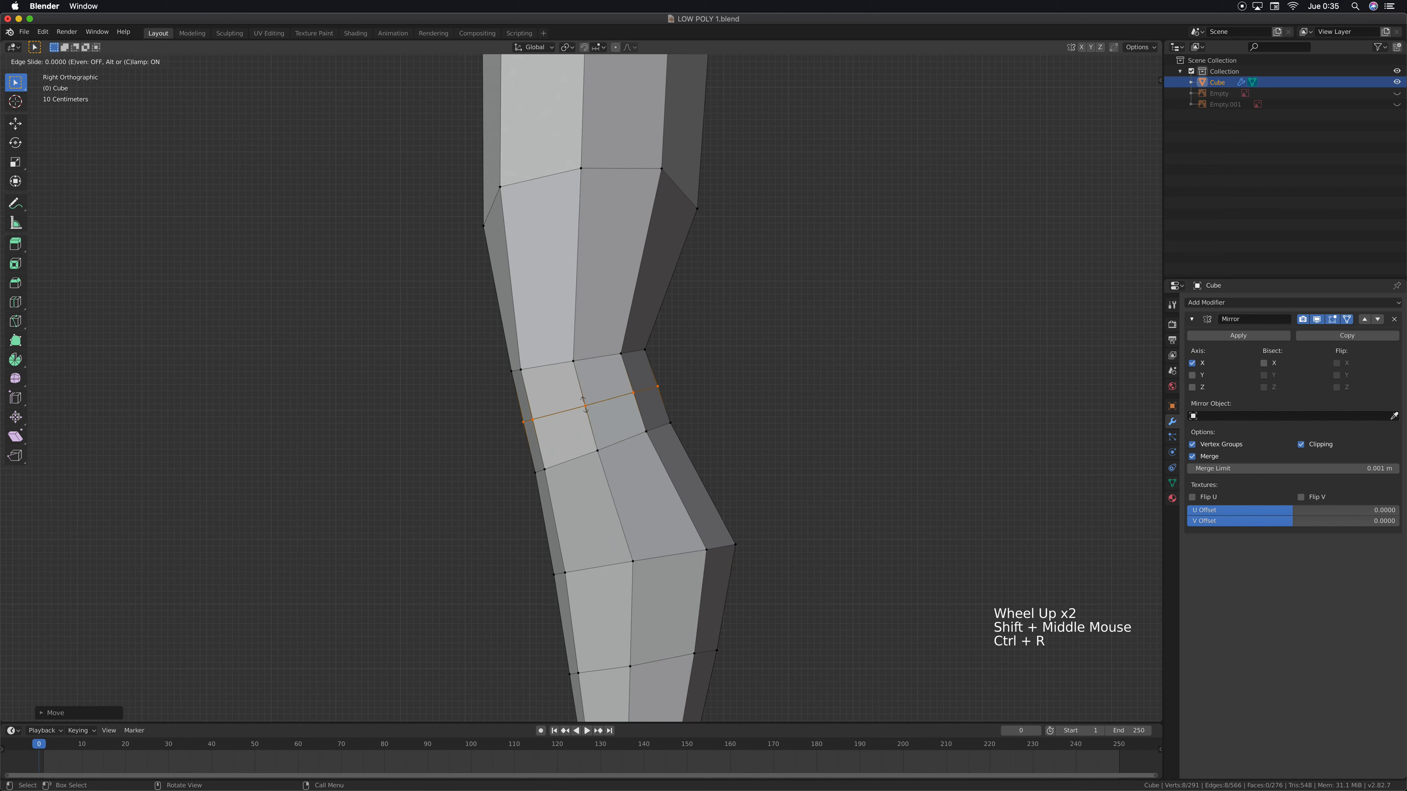
left_click(584, 404)
Move the two front vertices of the new knee loop about 0.18 m forward along Y and about 0.11 m down
left_click(538, 419)
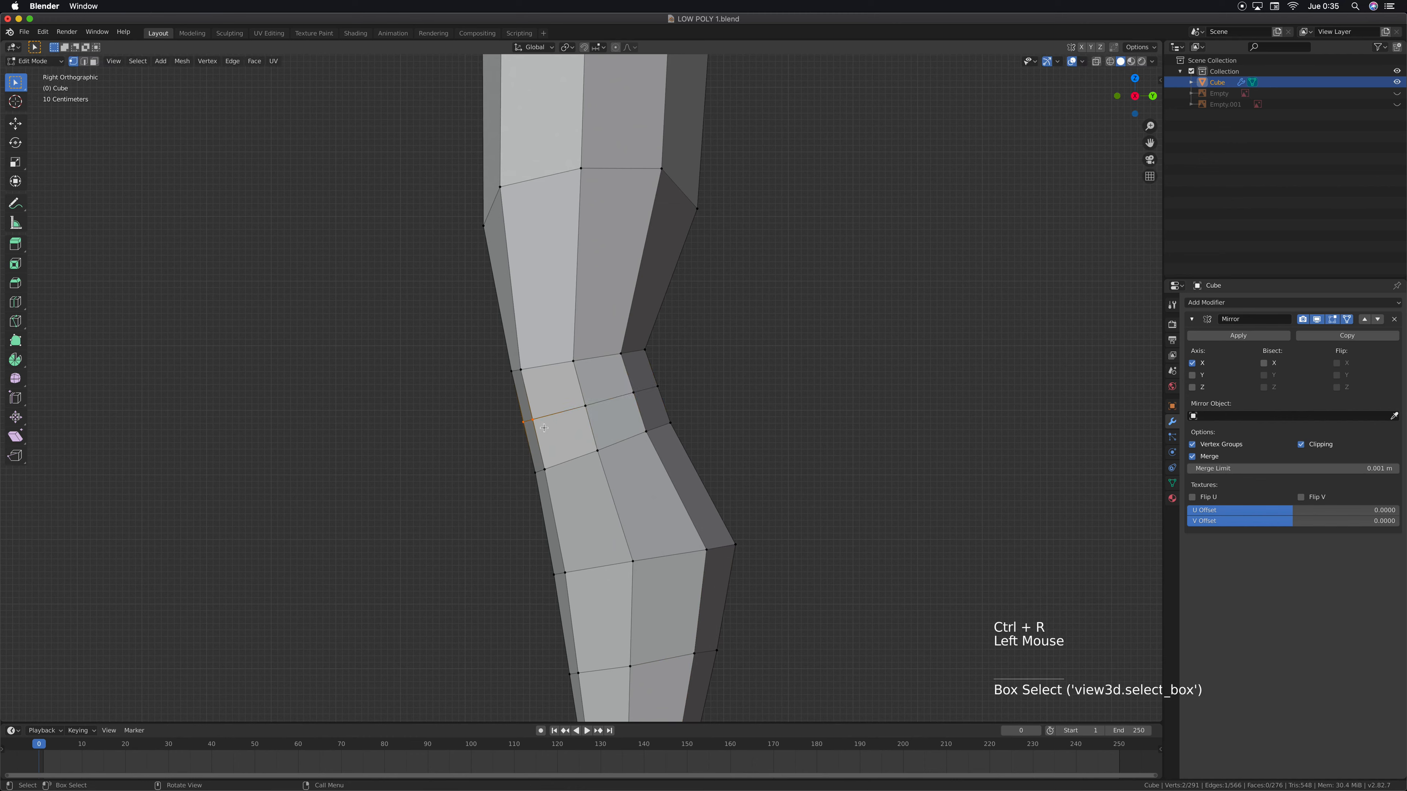
key("g")
key("y")
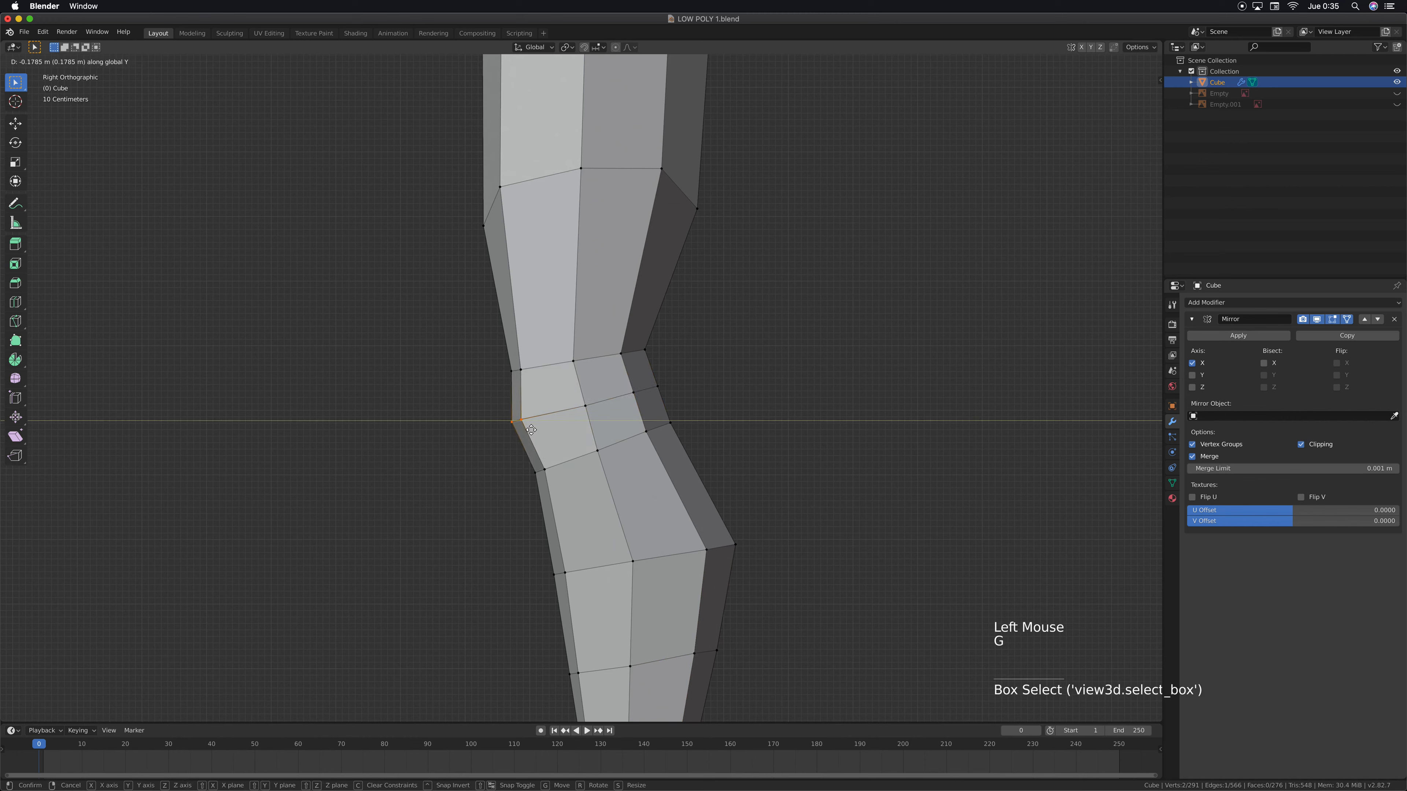
left_click(529, 430)
key("g")
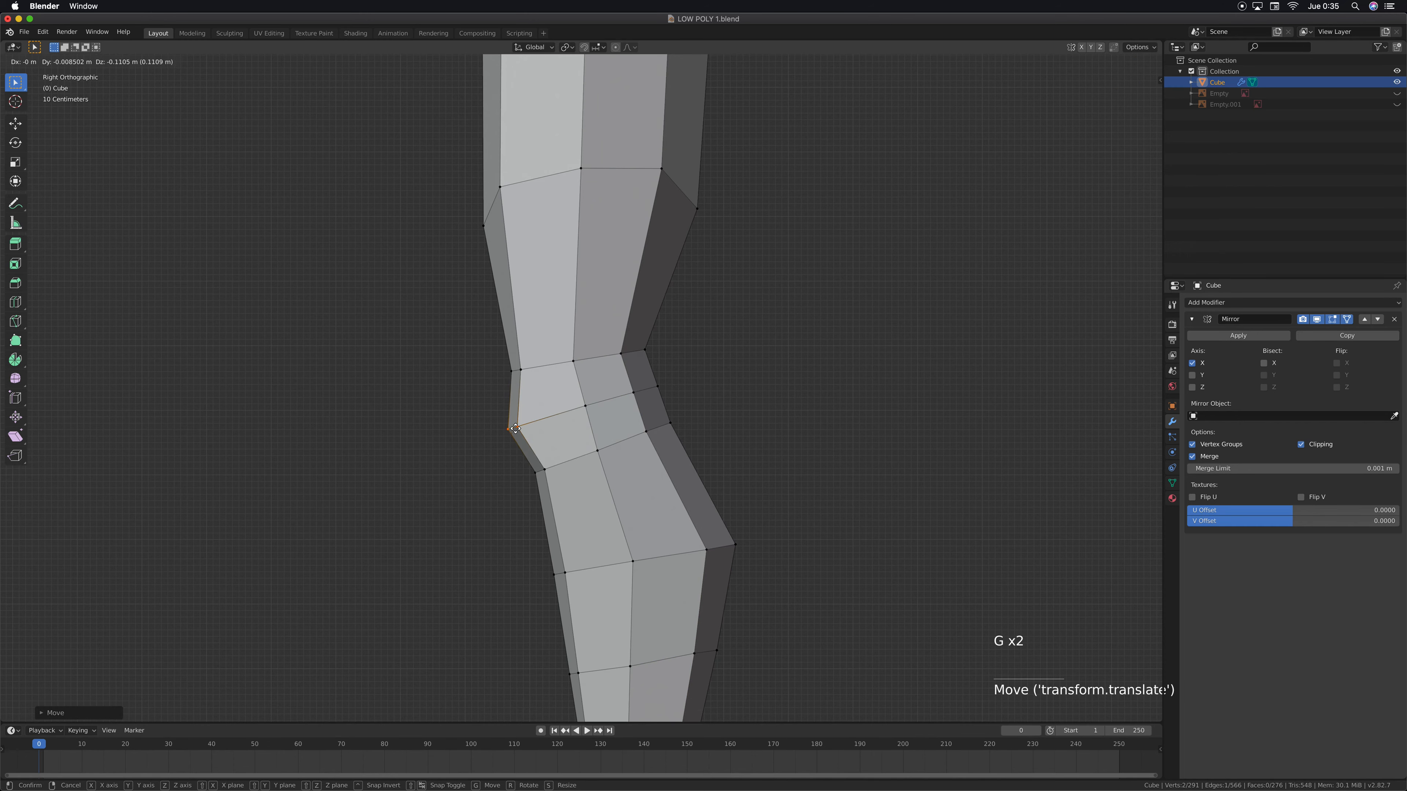
left_click(512, 427)
In front view, move the lower chest's outer vertex about 0.49 m outward and shift the chest vertex below the armpit outward
scroll(614, 402, "down", 7)
middle_click_drag(601, 383, 637, 355, "shift")
scroll(589, 284, "up", 4)
key("KP_1")
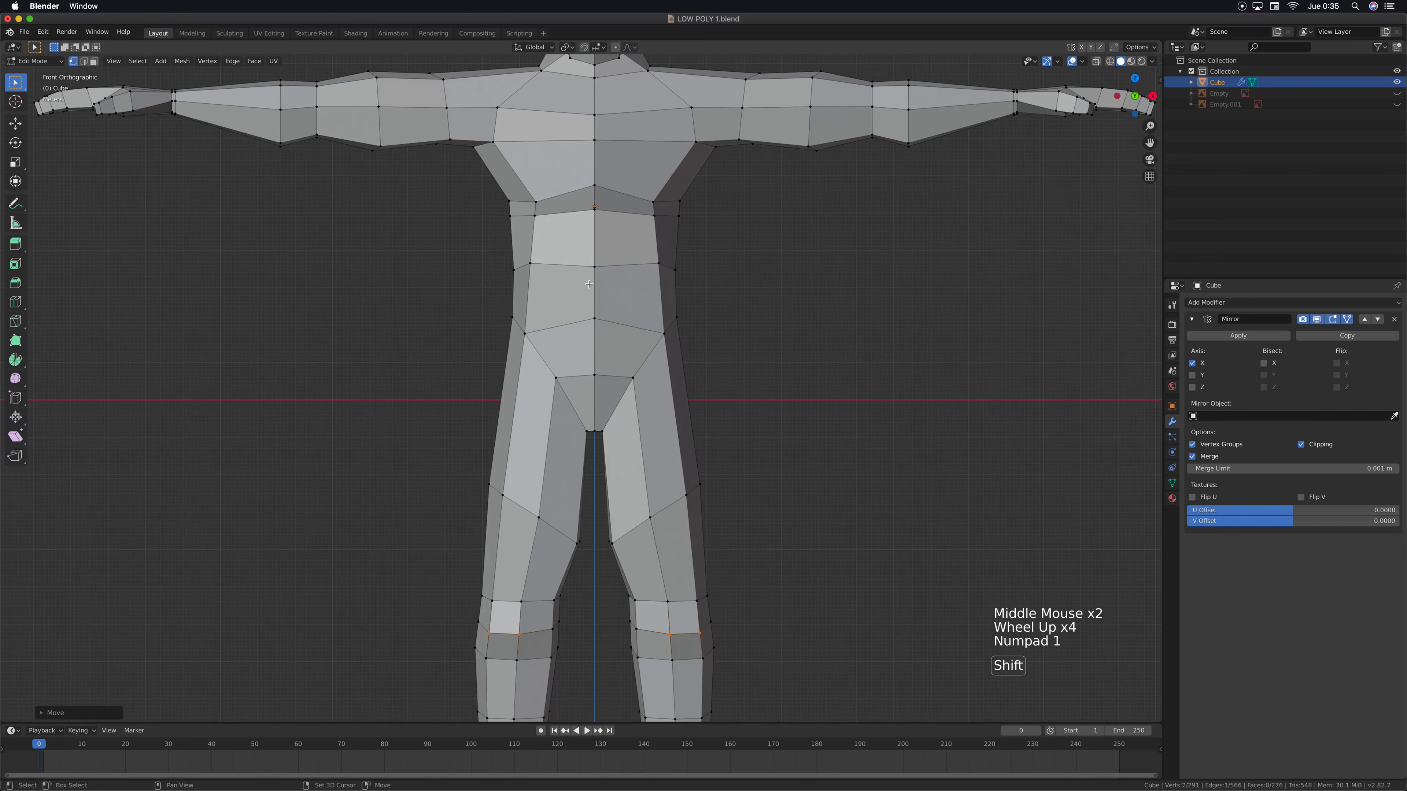
middle_click_drag(588, 284, 517, 477, "shift")
scroll(463, 457, "up", 1)
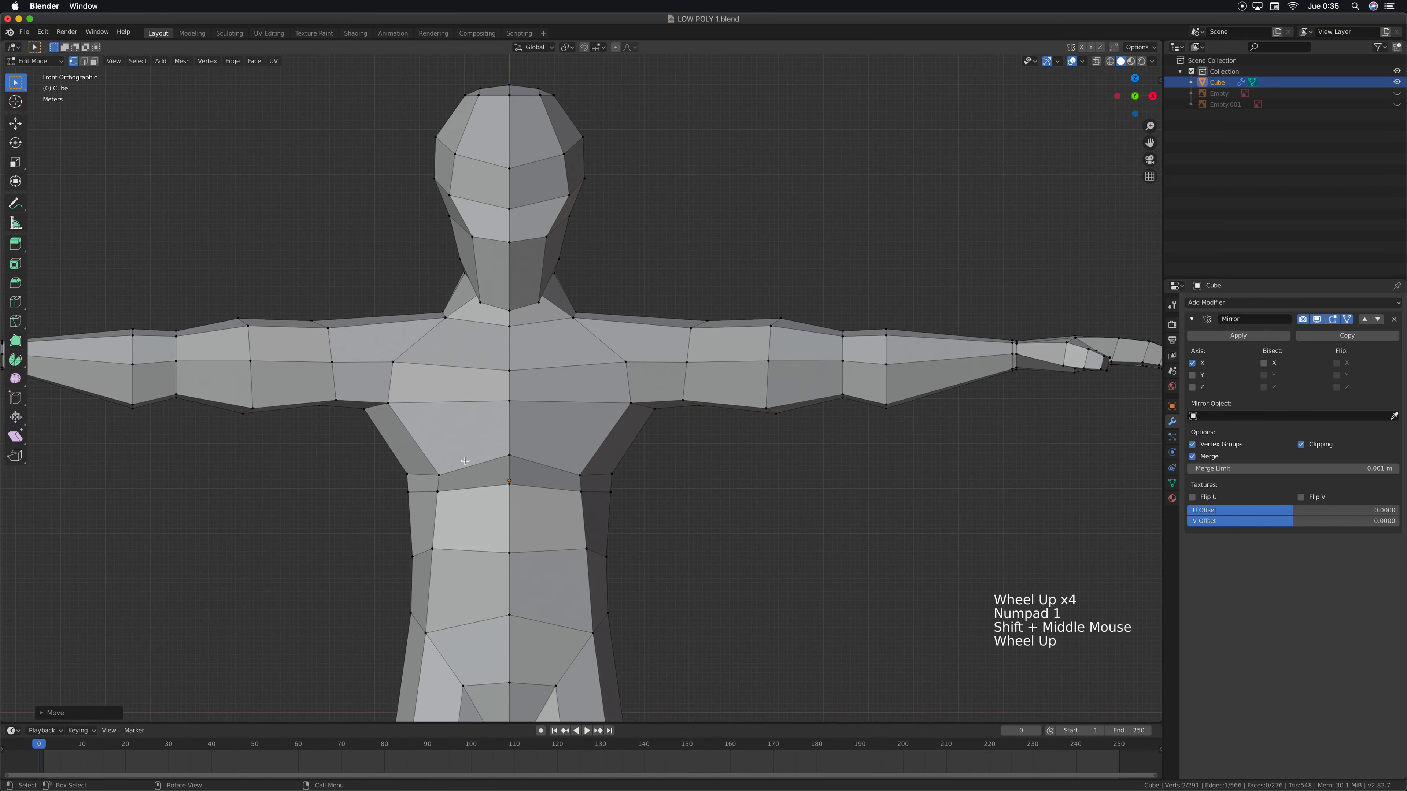
left_click(578, 480)
key("g")
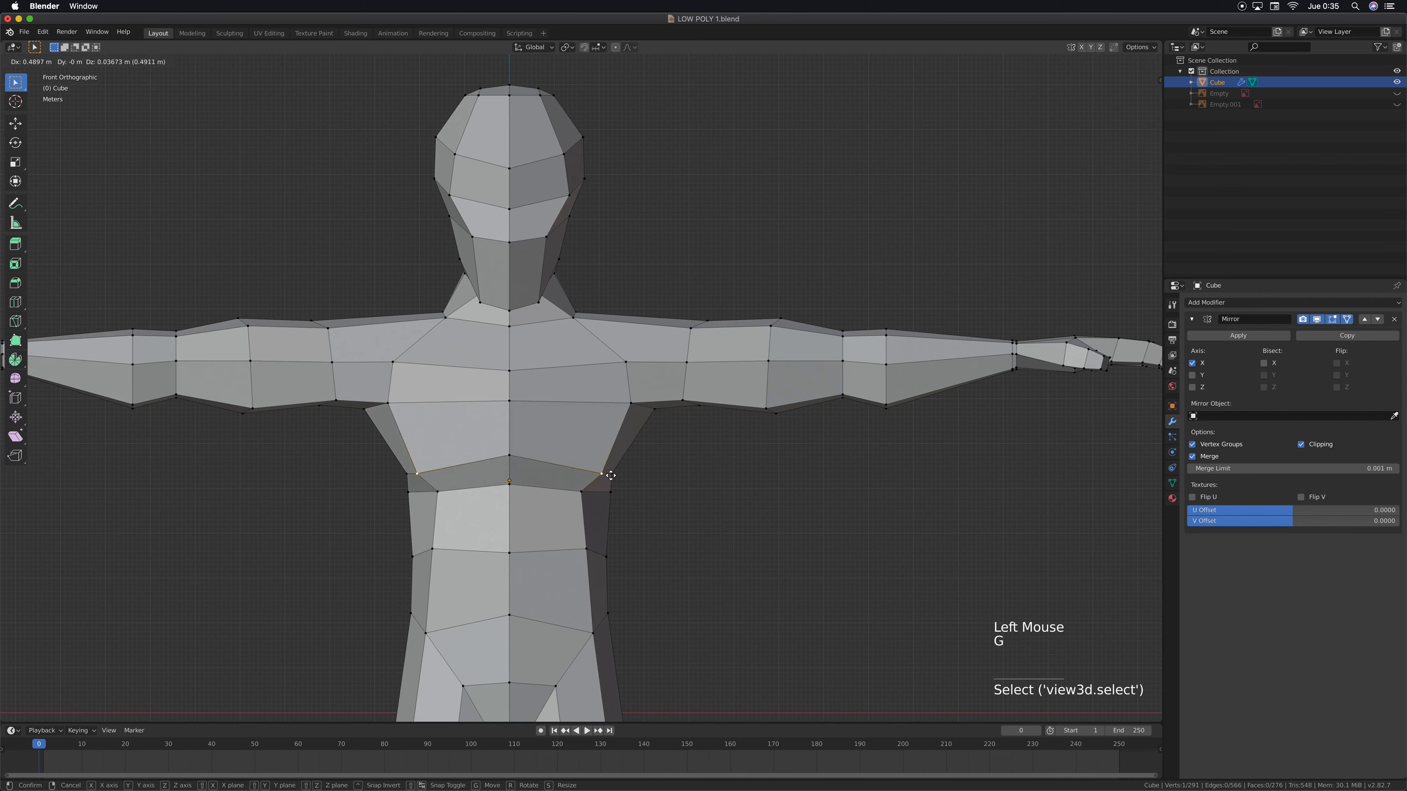
left_click(611, 474)
left_click(631, 404)
key("g")
left_click(643, 403)
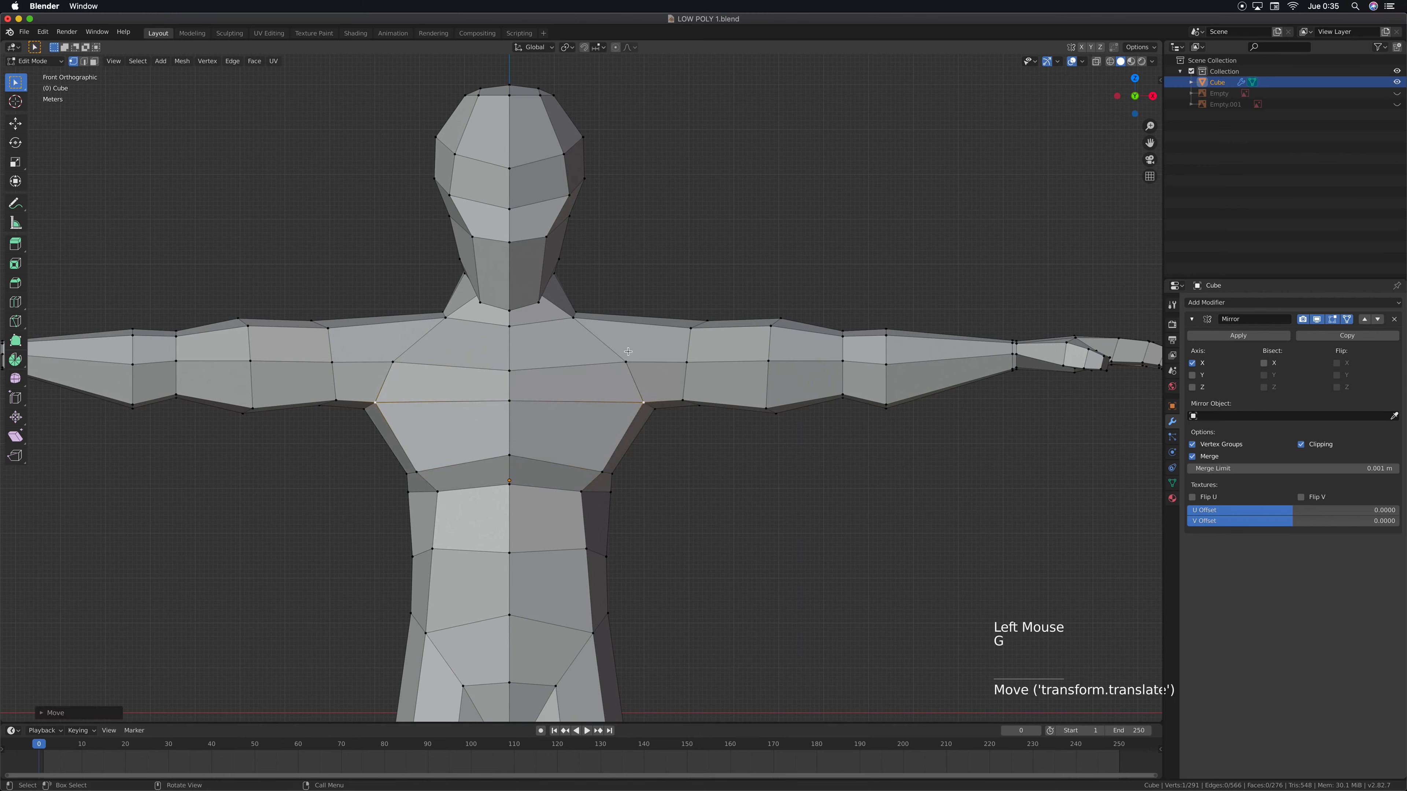
Move the upper chest's side vertex about 0.34 m inward and 0.11 m down, and shift the vertex at the base of the neck inward
left_click(622, 360)
key("g")
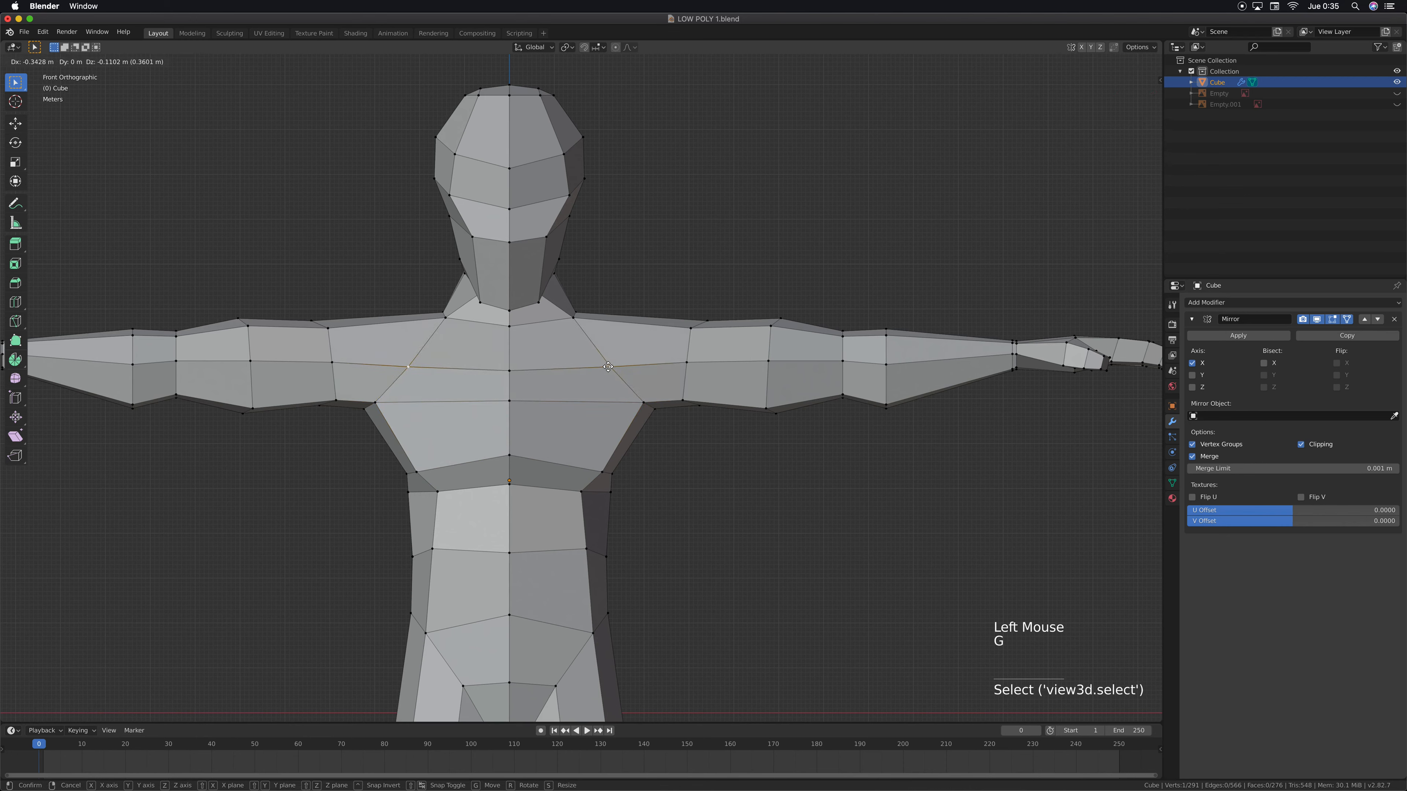
left_click(607, 367)
left_click(574, 320)
key("g")
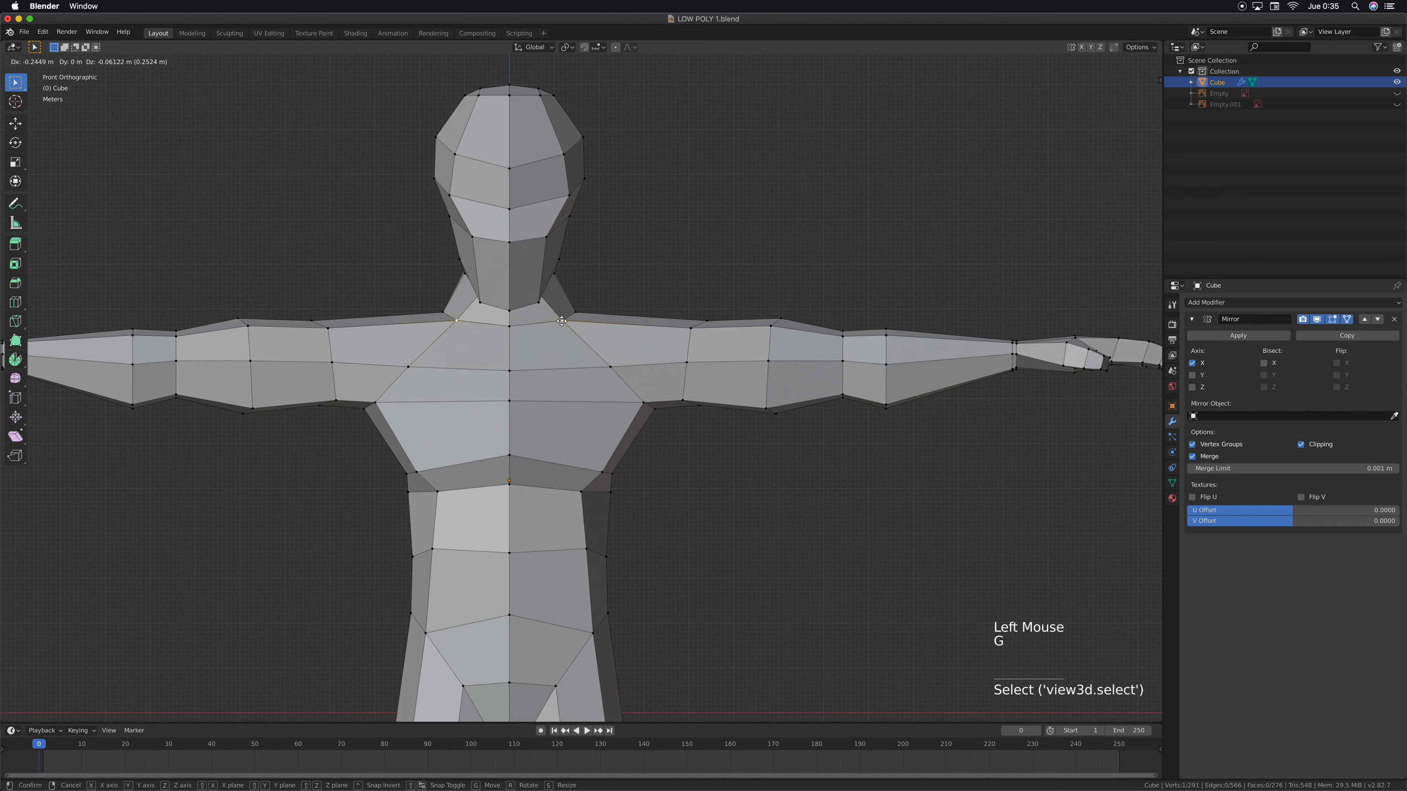
left_click(555, 320)
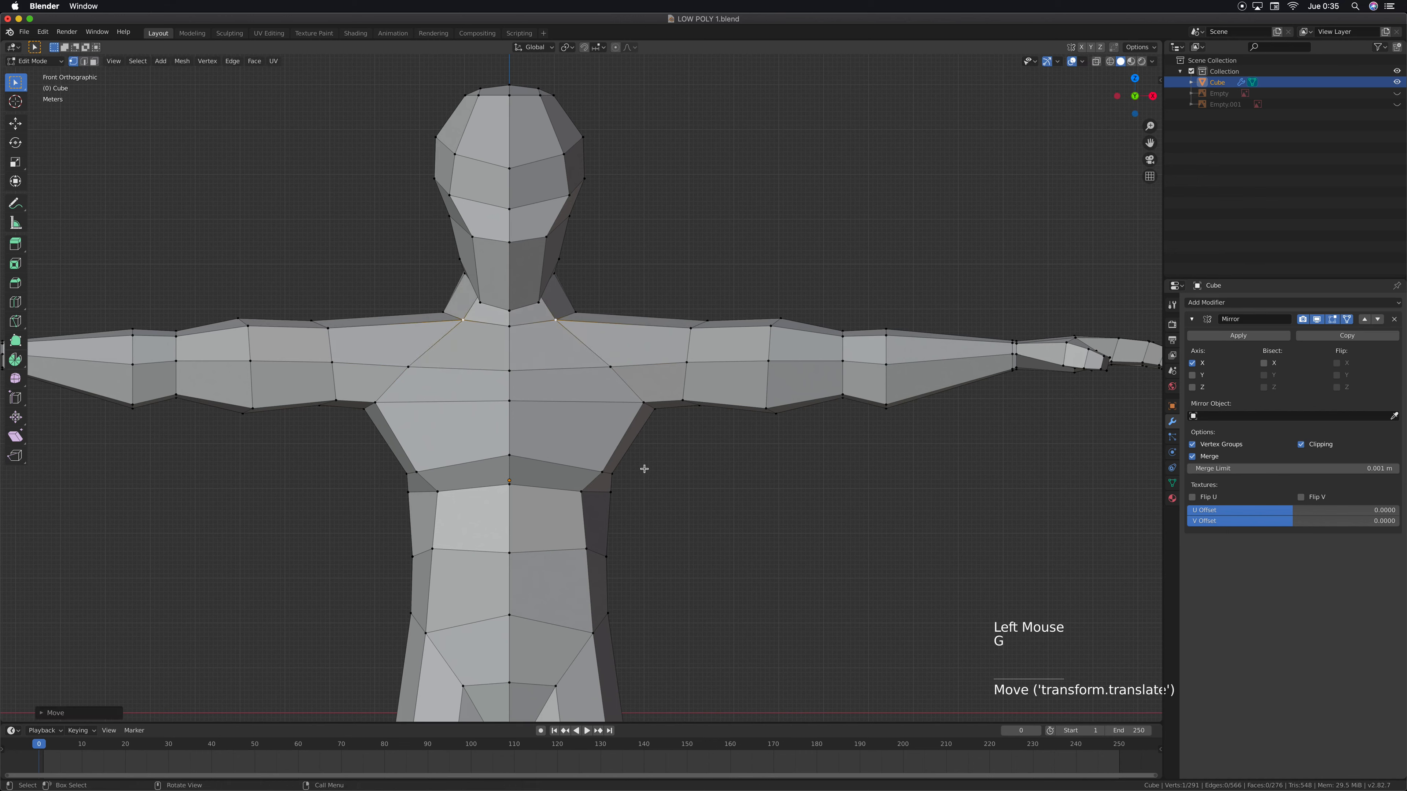
Nudge the lower chest's outer front vertex about 0.05 m further outward
left_click(603, 472)
key("g")
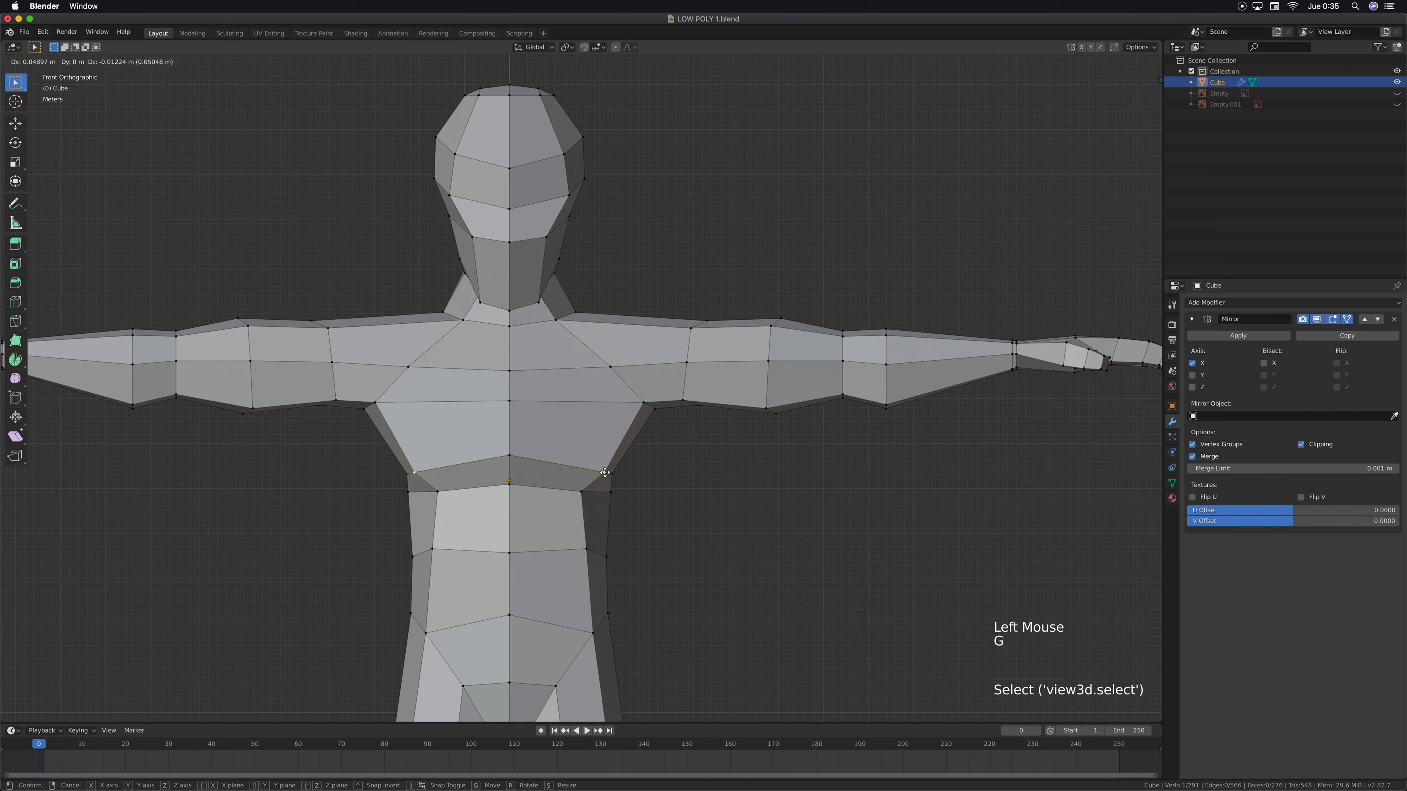
left_click(604, 472)
Move the upper abdomen's side vertex about 0.11 m outward and 0.13 m up, and raise that loop's centre vertex slightly
left_click(579, 494)
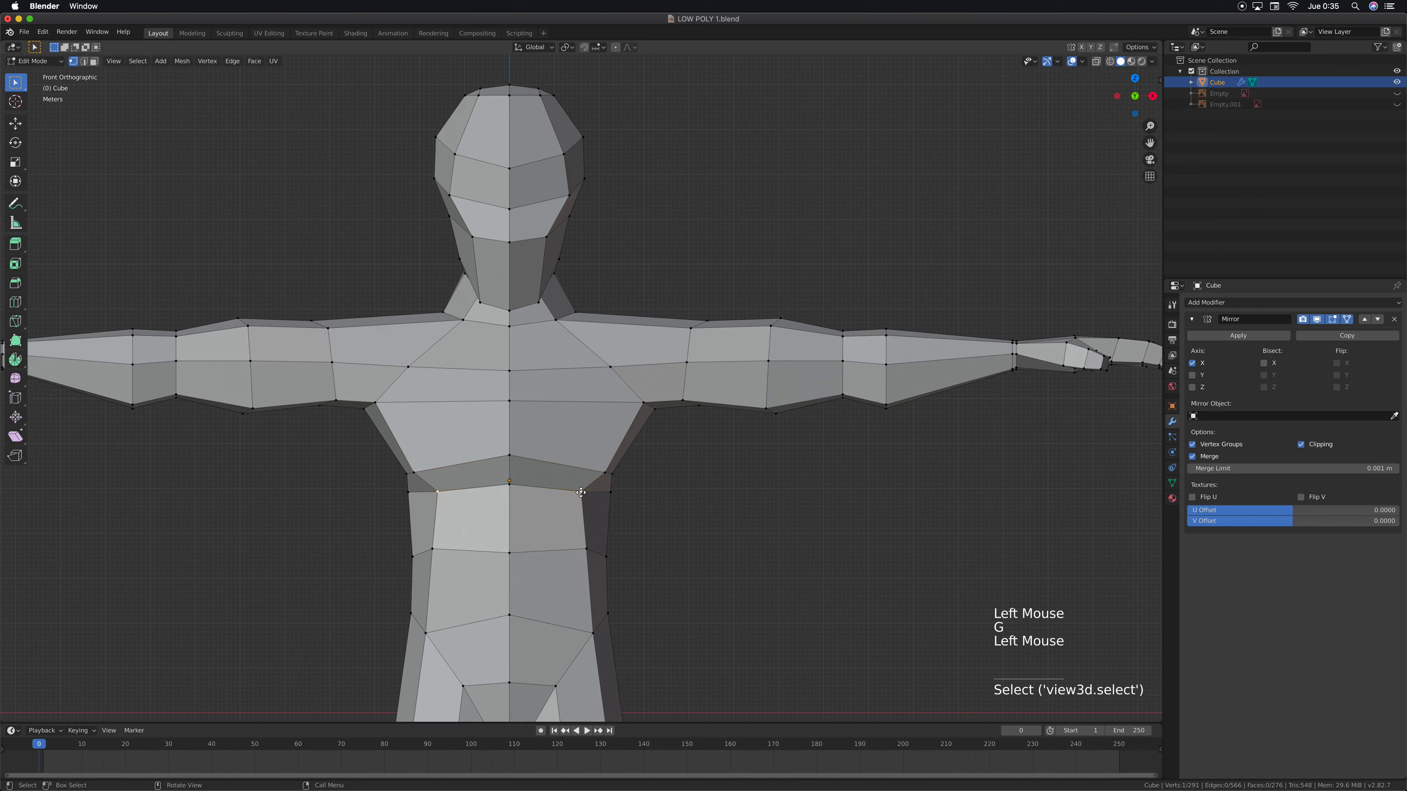
key("g")
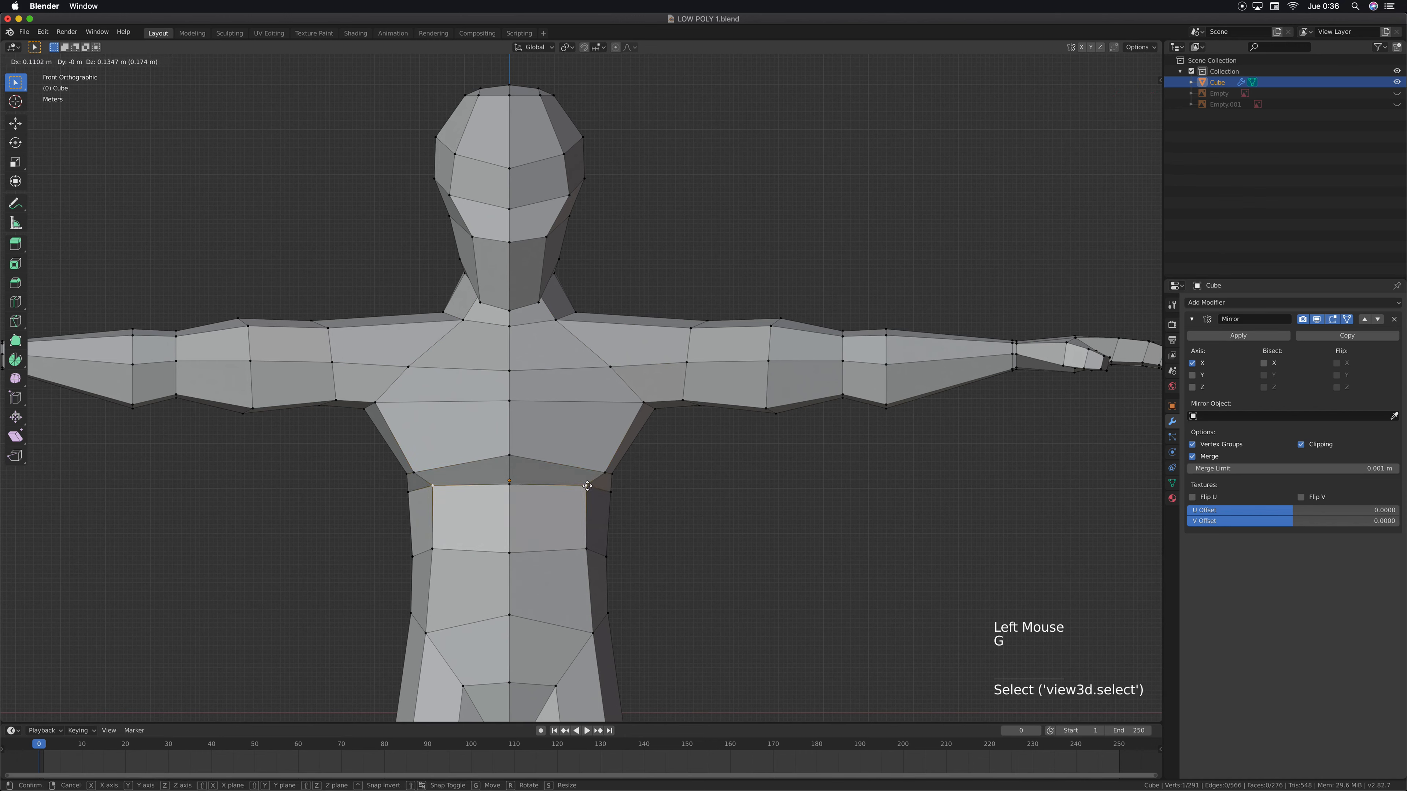
left_click(560, 492)
left_click(510, 482)
key("g")
left_click(513, 475)
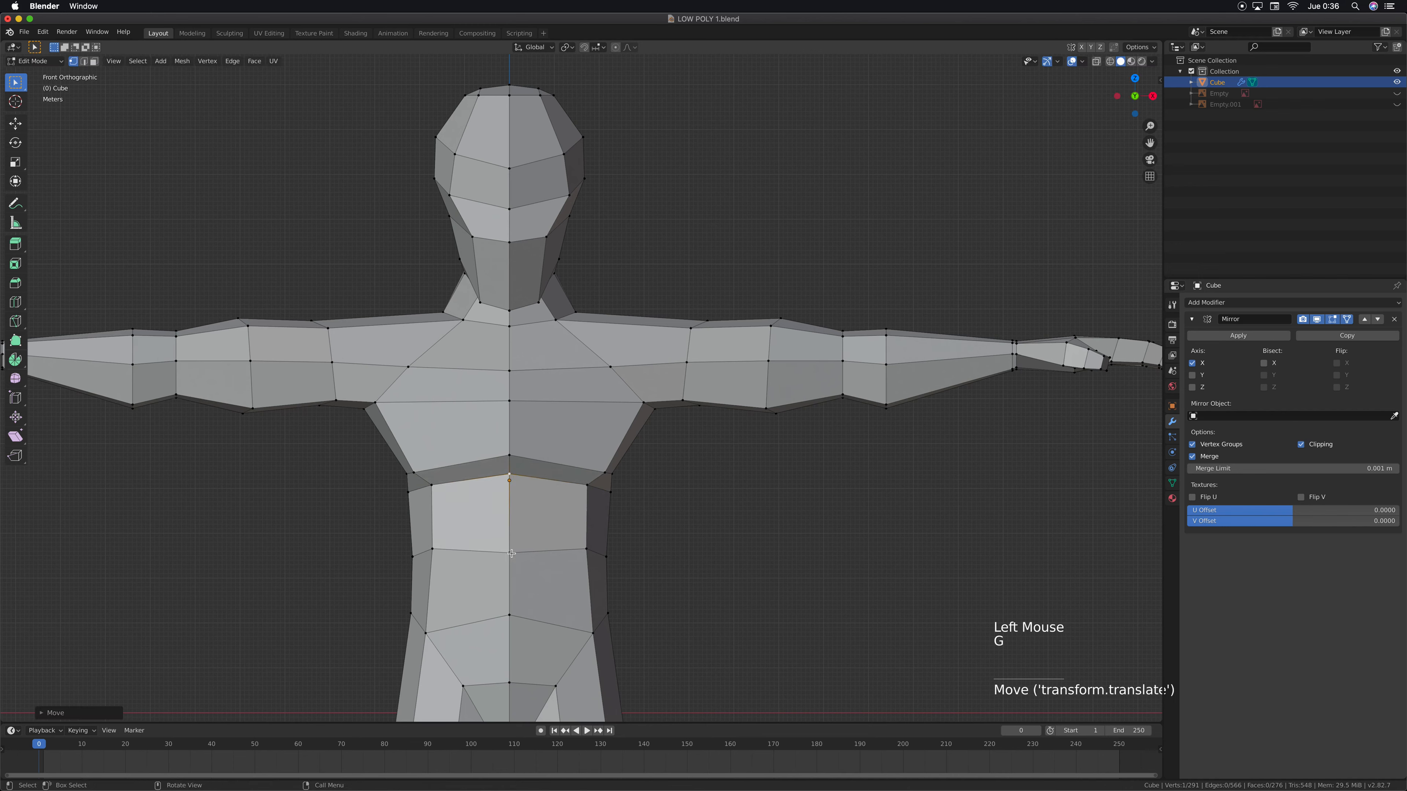
left_click(510, 554)
key("g")
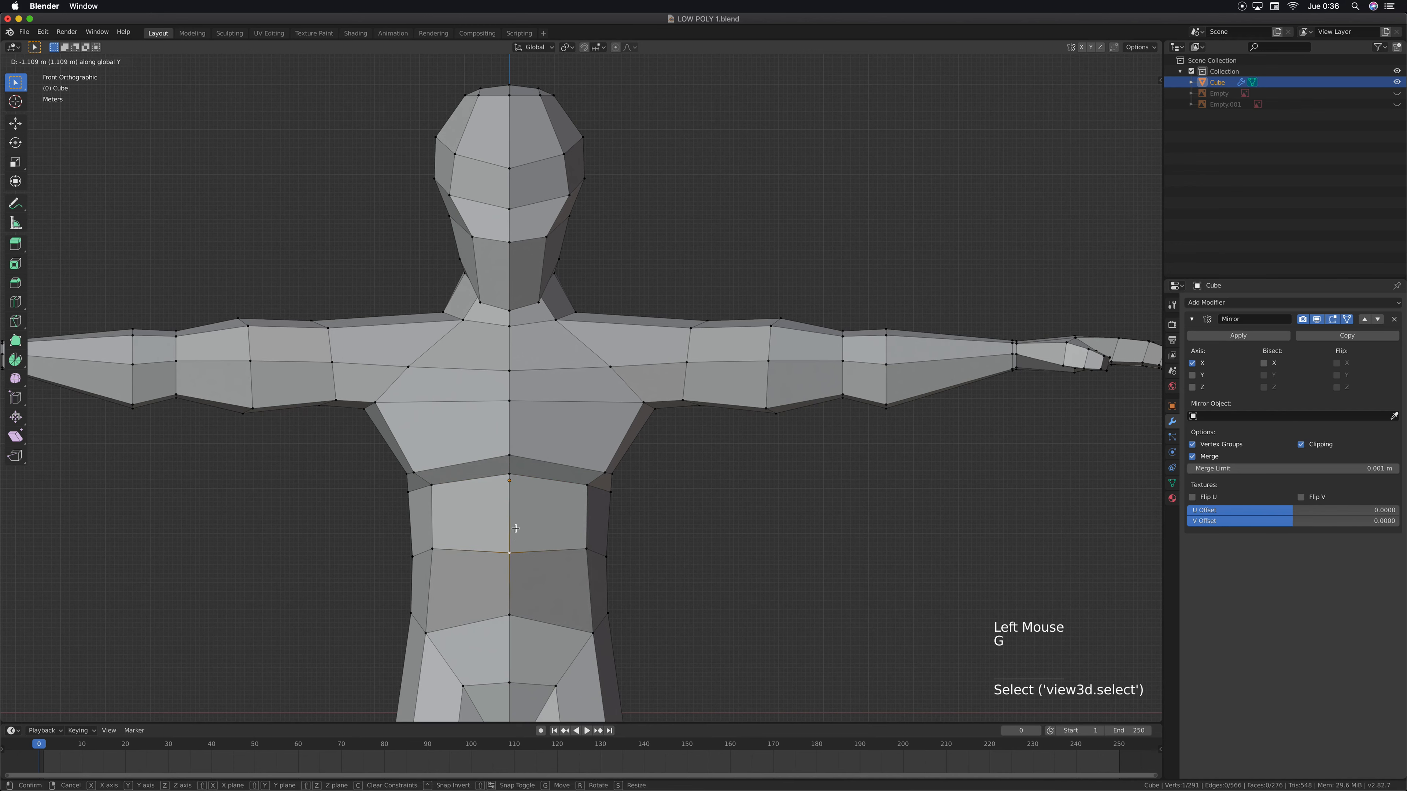
key("super+z")
Raise the centre vertex of the mid-abdomen loop about 0.6 m along the Z axis
left_click(508, 553)
key("g")
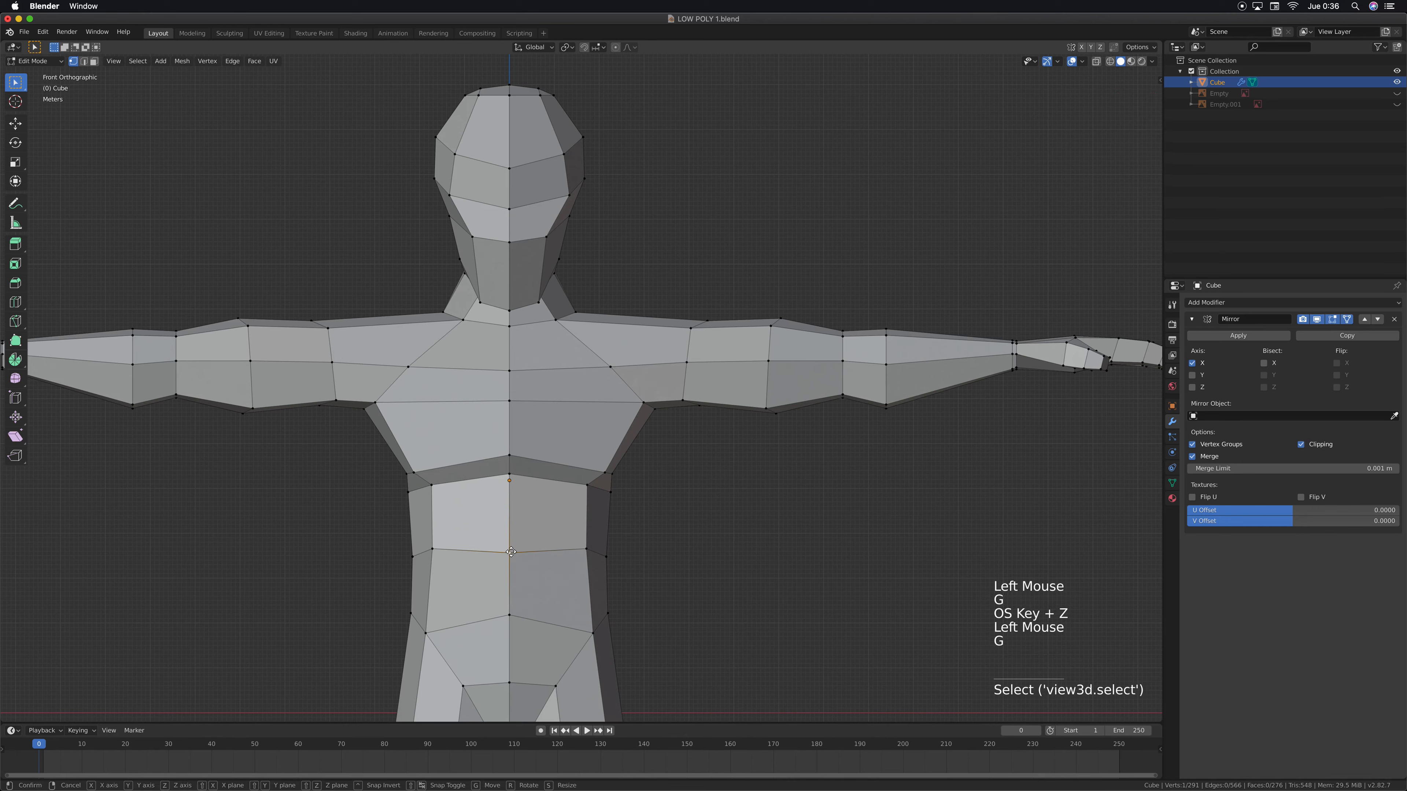
key("super+z")
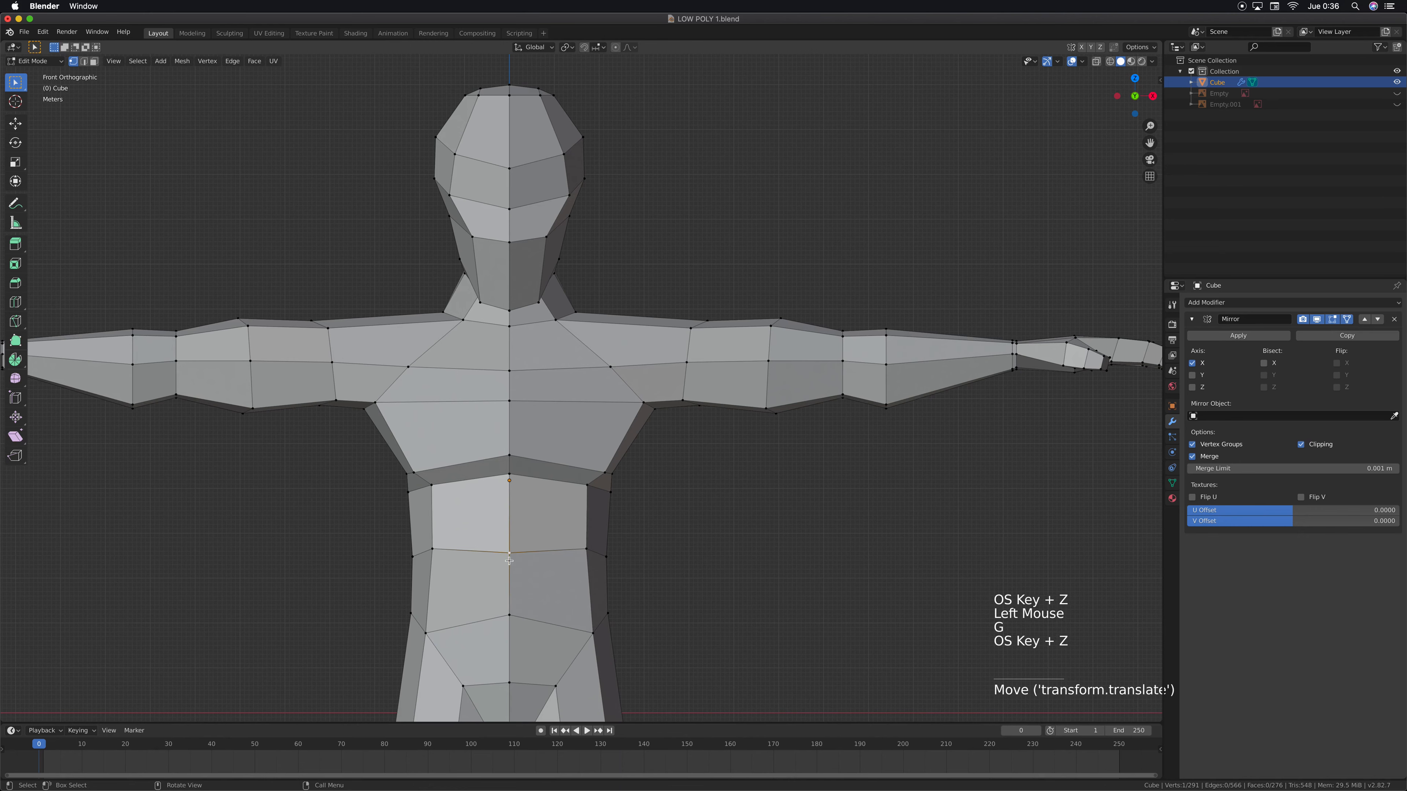
key("g")
key("z")
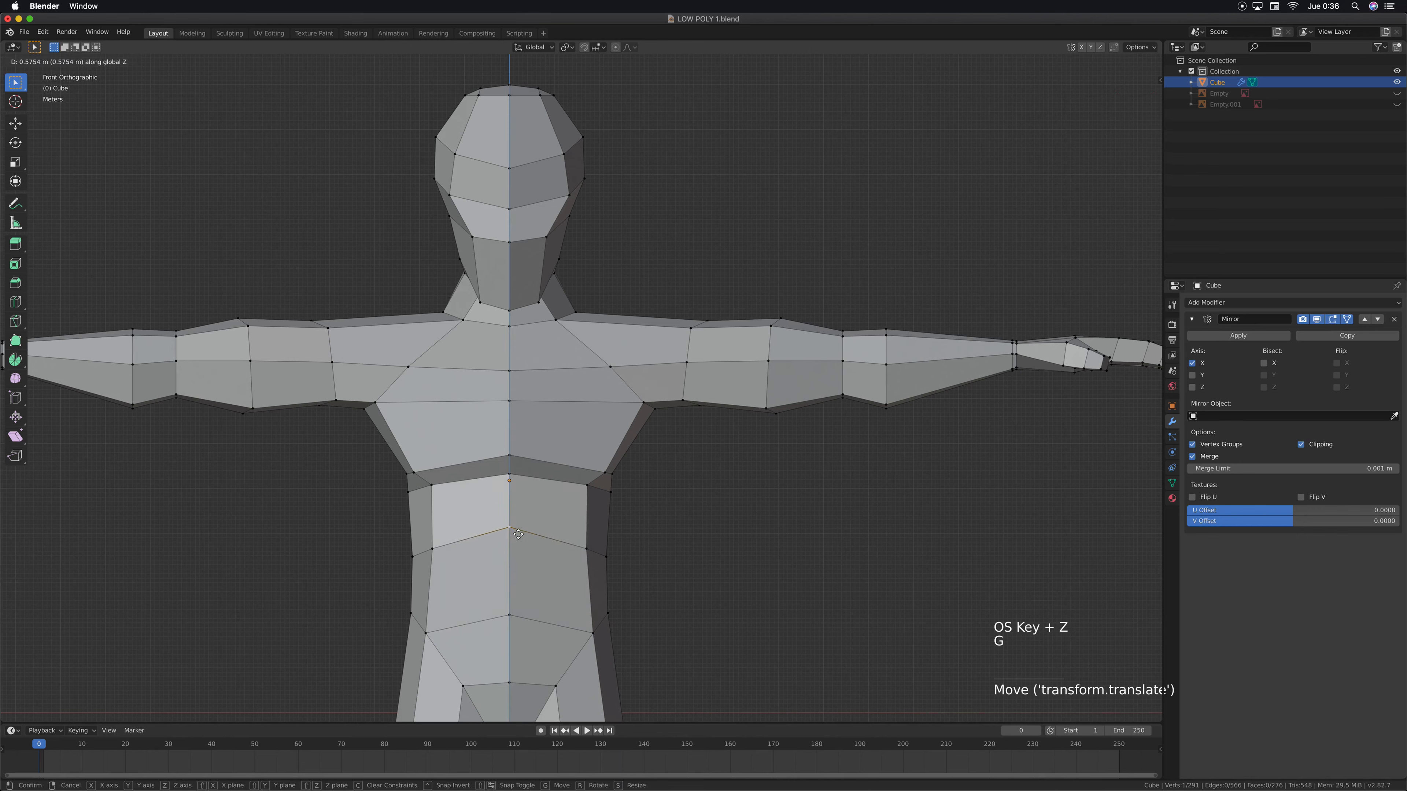
left_click(518, 529)
Raise the front side vertex of the mid-abdomen loop along the Z axis
left_click(433, 548)
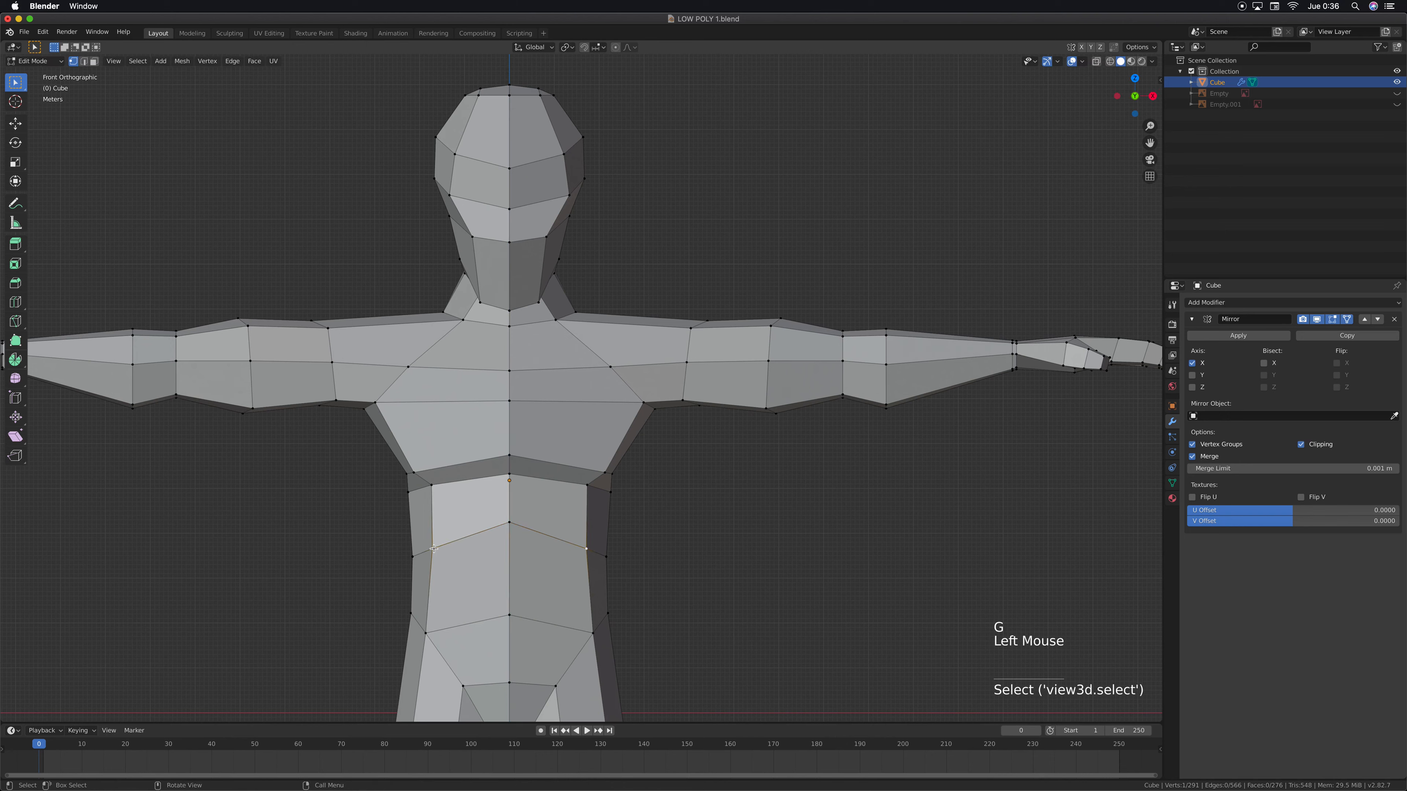
key("g")
key("z")
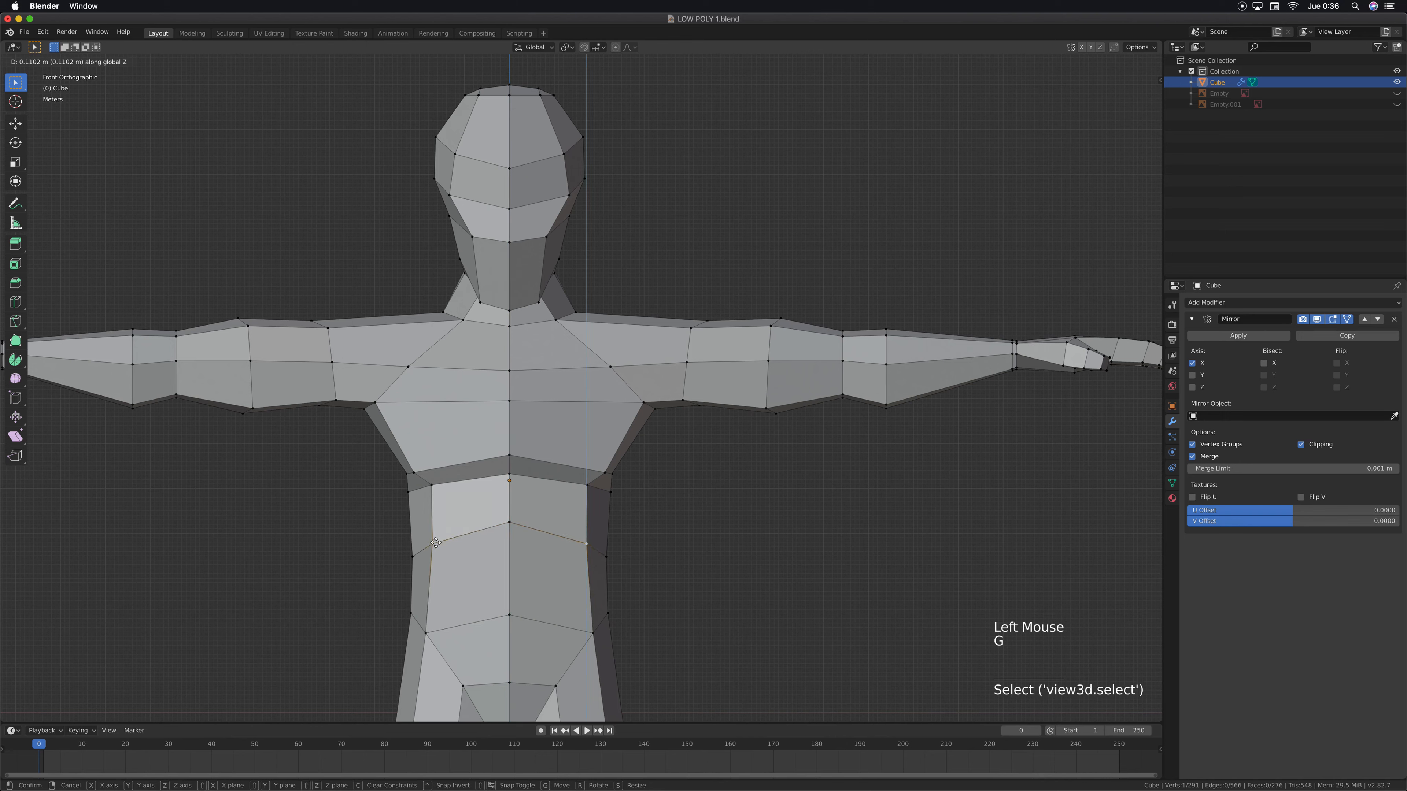
left_click(438, 535)
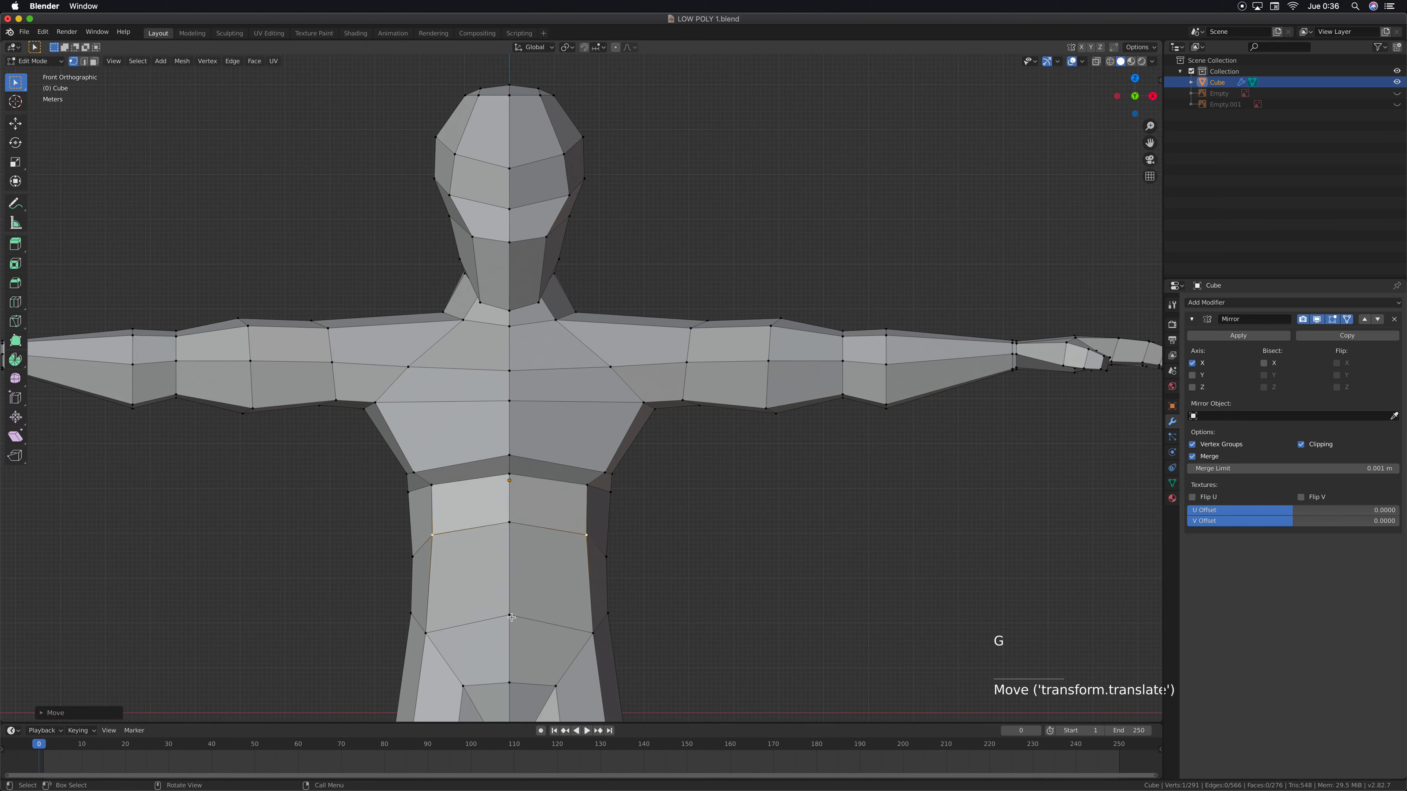
Lower the centre vertex of the lower abdomen loop along the Z axis
left_click(511, 615)
key("g")
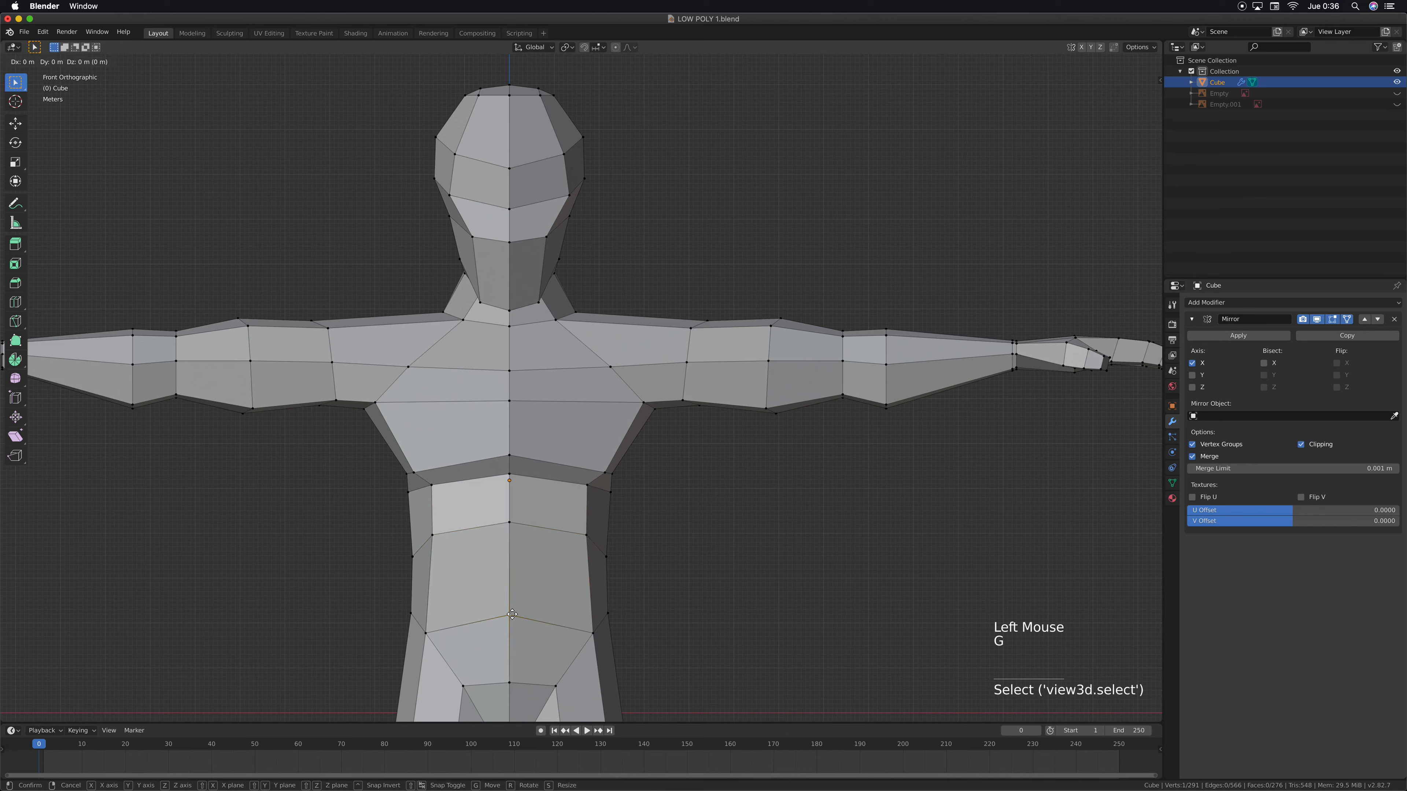
key("z")
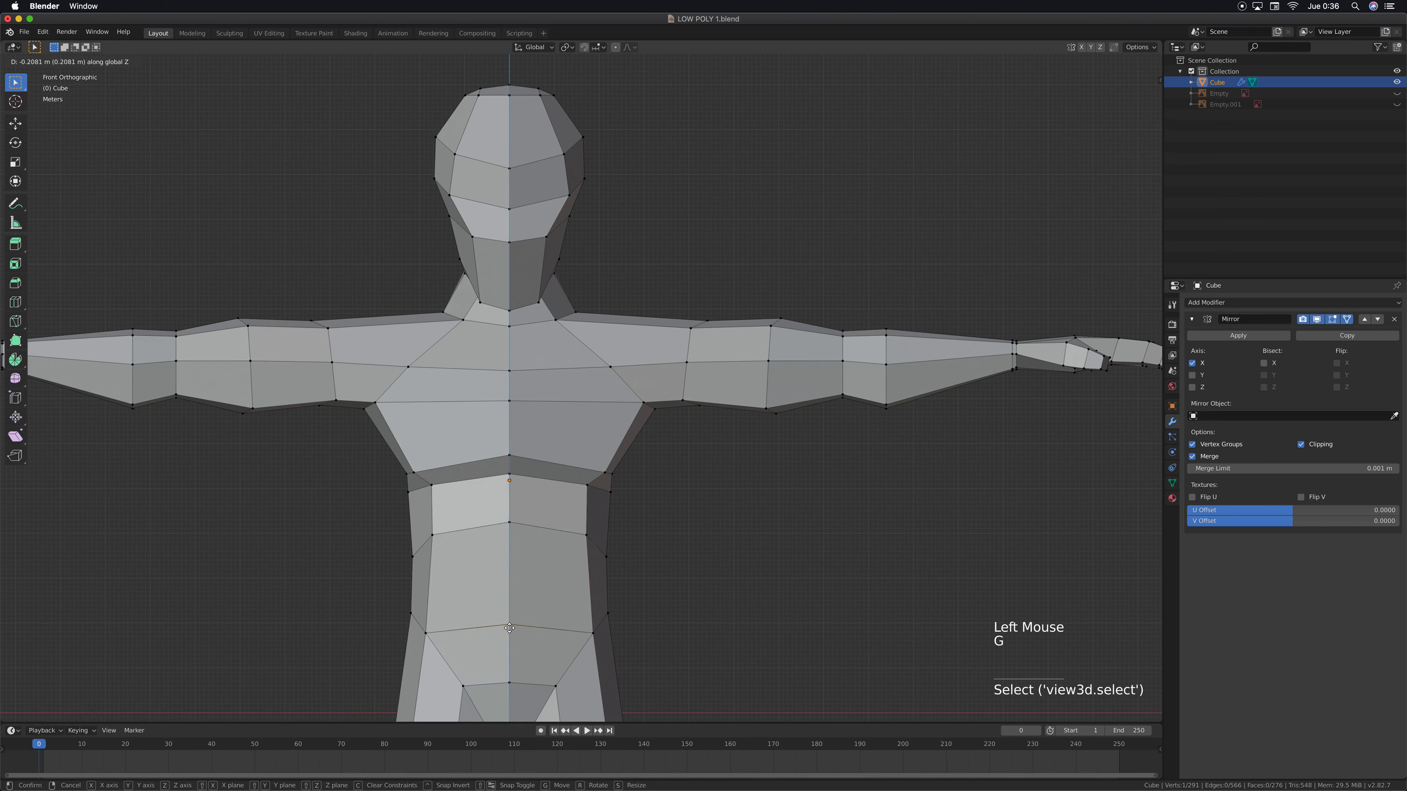
left_click(591, 561)
In right side view, move the front vertex at the top of the forehead slightly forward and down
scroll(592, 561, "down", 5)
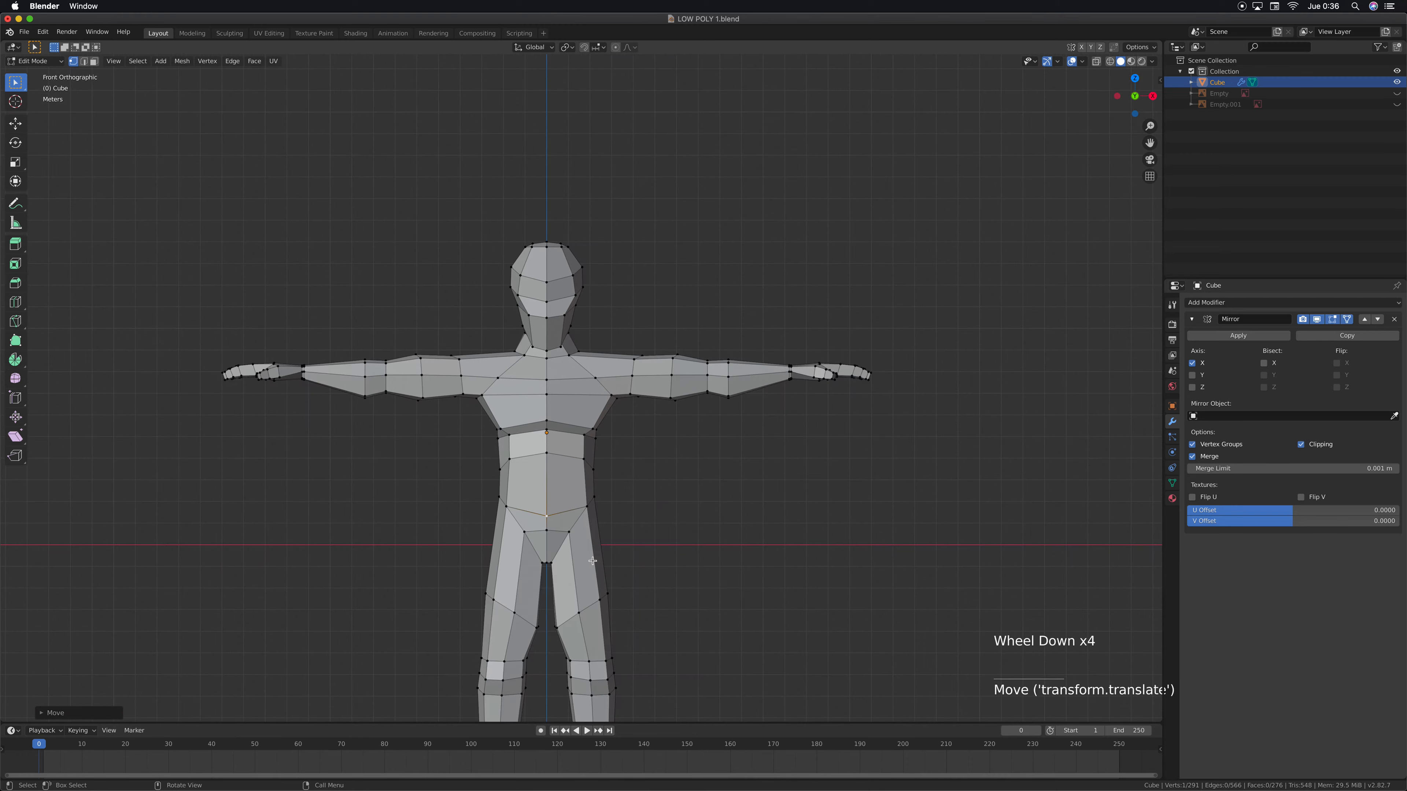
middle_click_drag(593, 564, 491, 568)
key("KP_3")
scroll(545, 483, "up", 1)
scroll(546, 483, "up", 5)
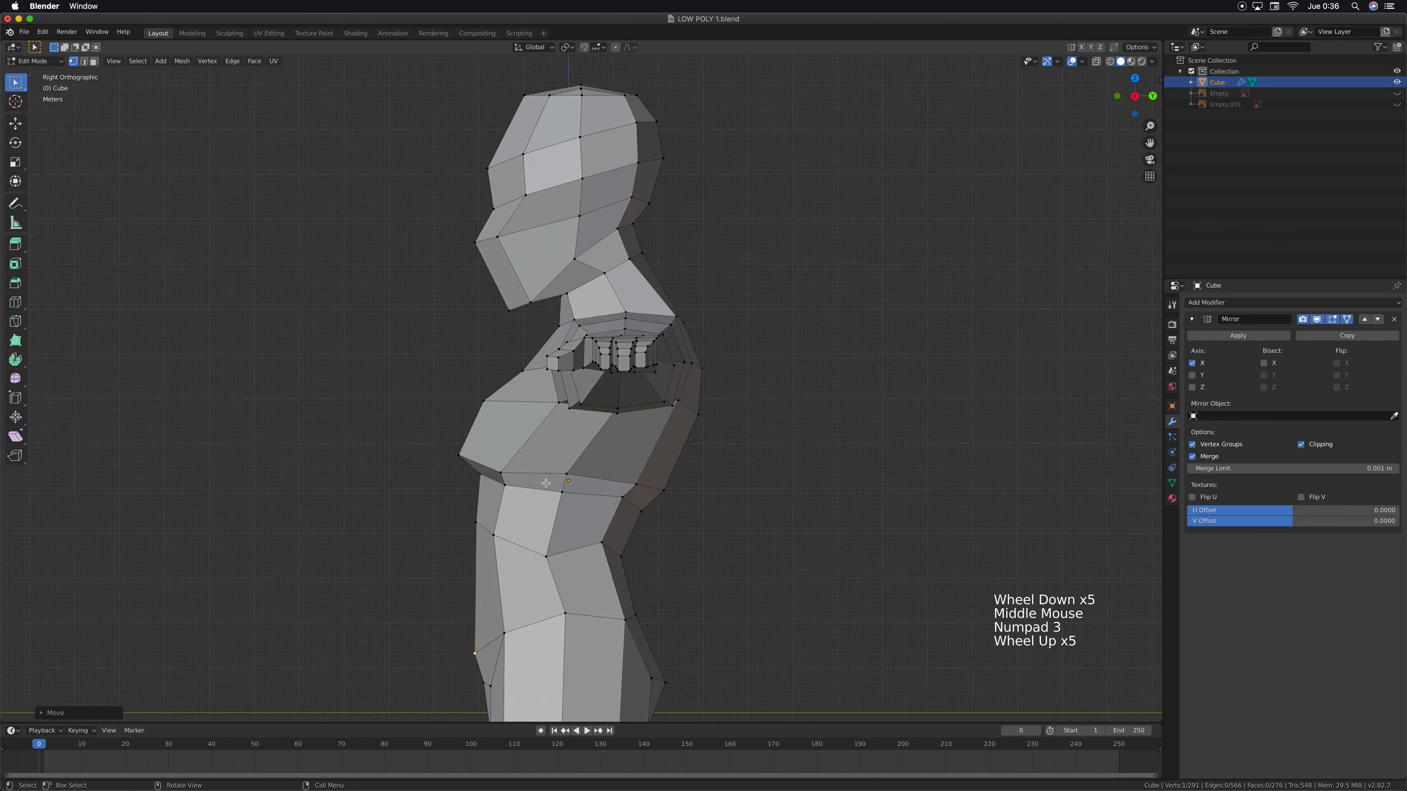
middle_click_drag(628, 154, 601, 410, "shift")
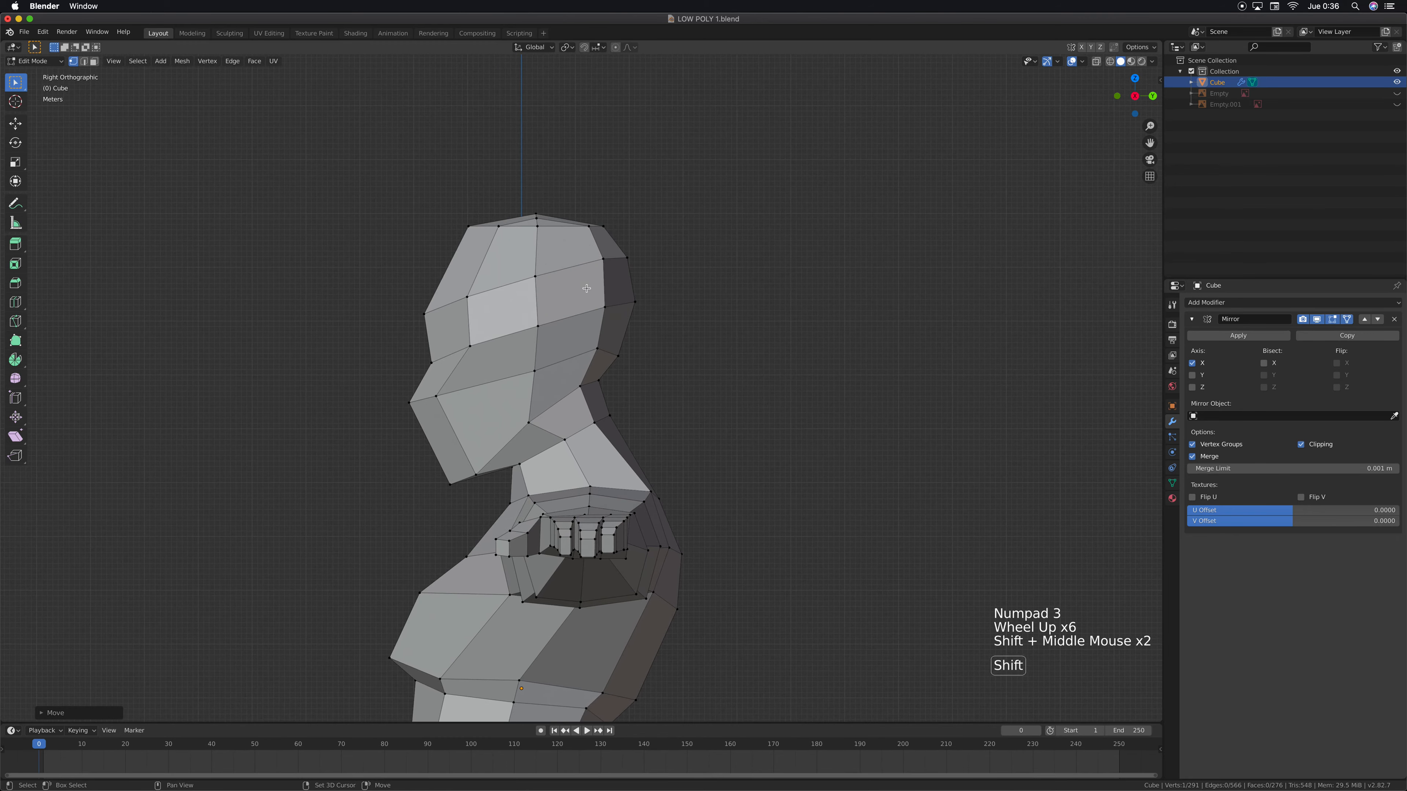
scroll(501, 199, "up", 3)
middle_click_drag(501, 199, 611, 353, "shift")
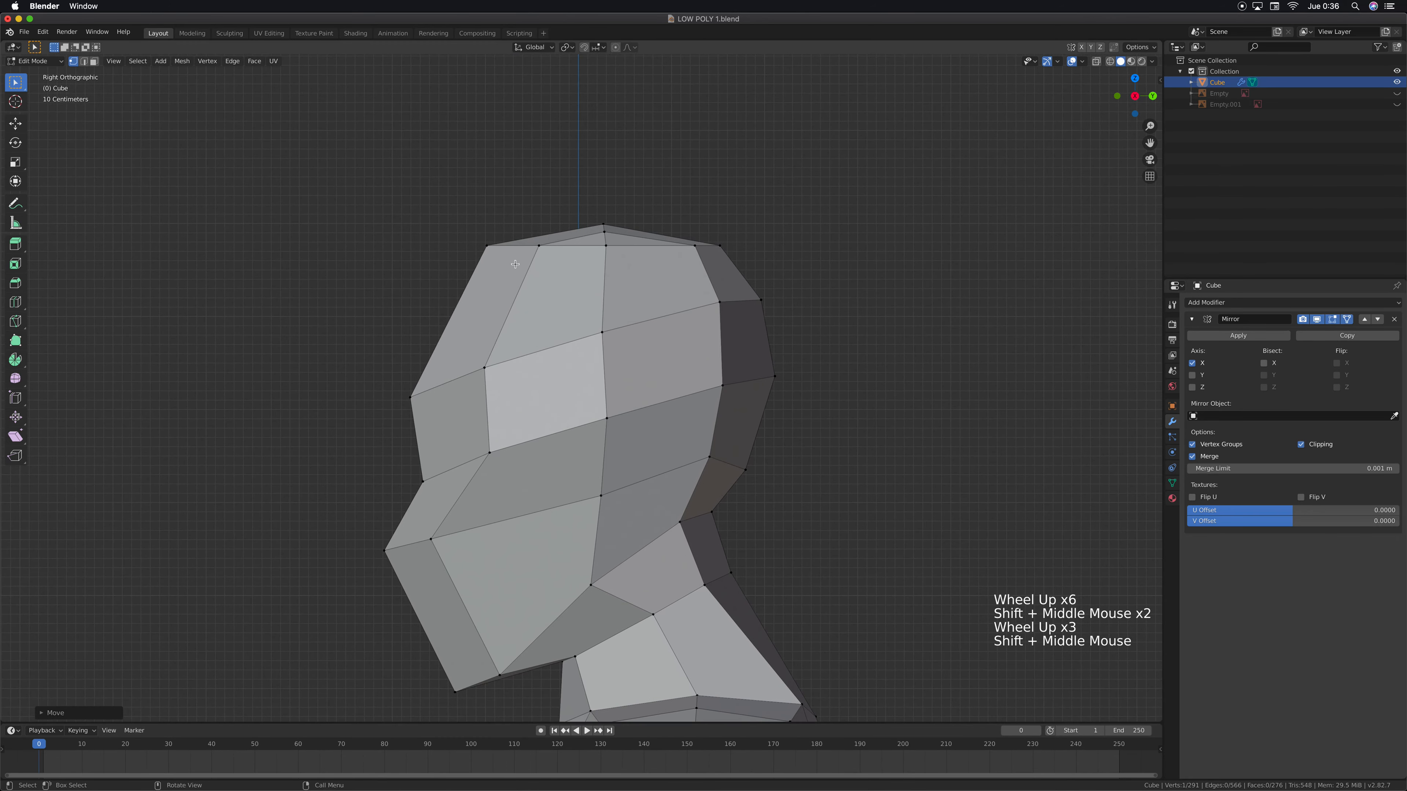
left_click(487, 246)
key("g")
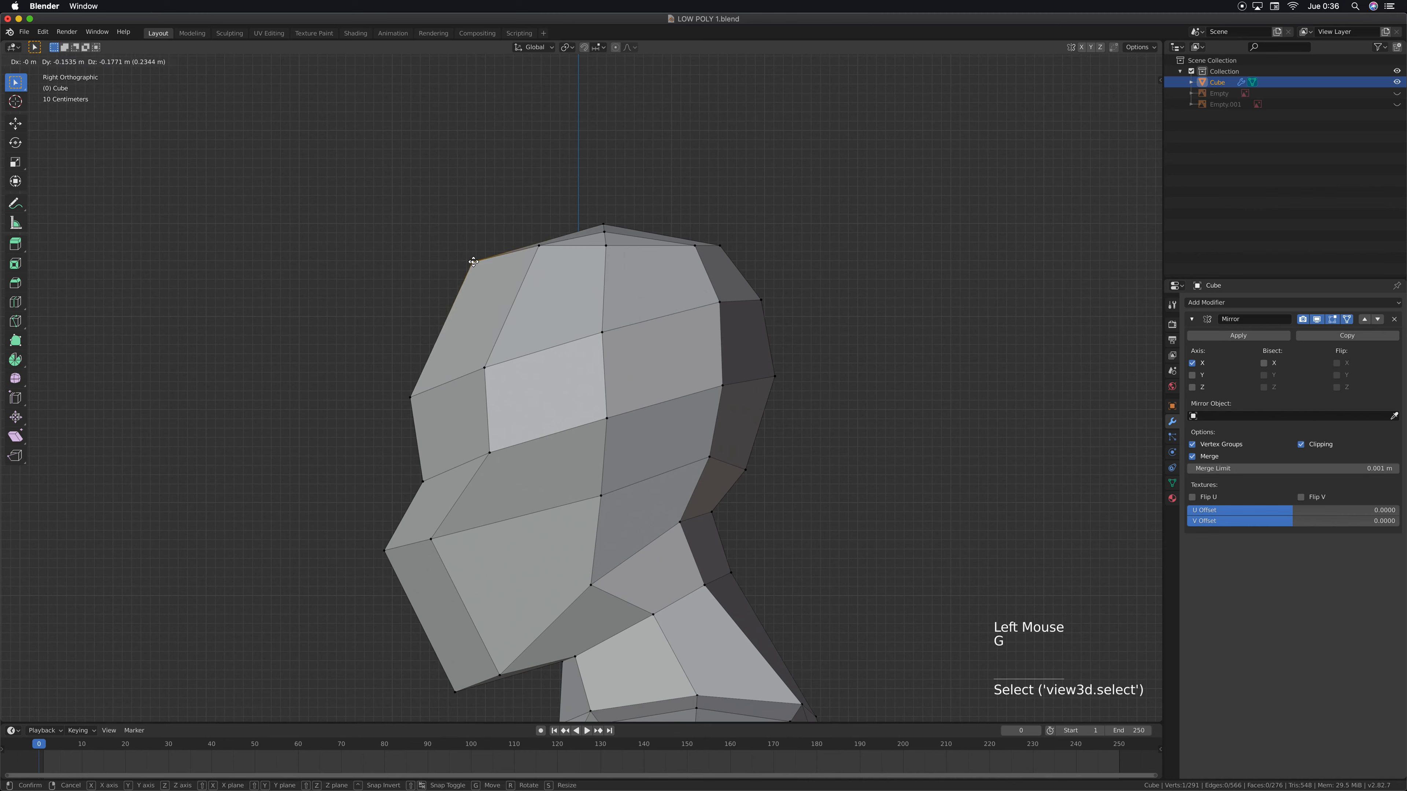
left_click(477, 258)
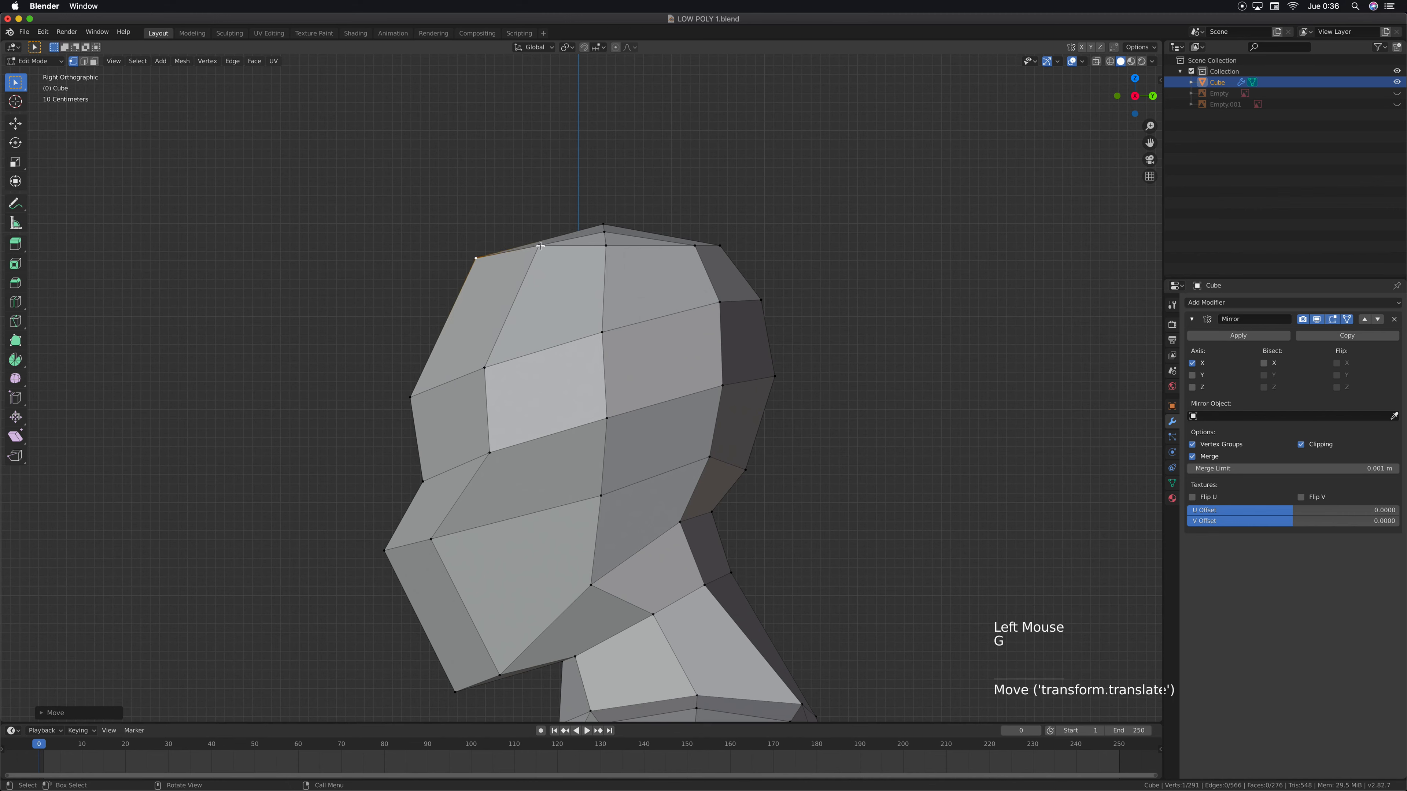
Shift the next vertex along the crown's edge slightly back and down, and raise the crown's middle side vertex slightly
left_click(540, 246)
key("g")
left_click(544, 248)
left_click(606, 247)
key("g")
left_click(653, 243)
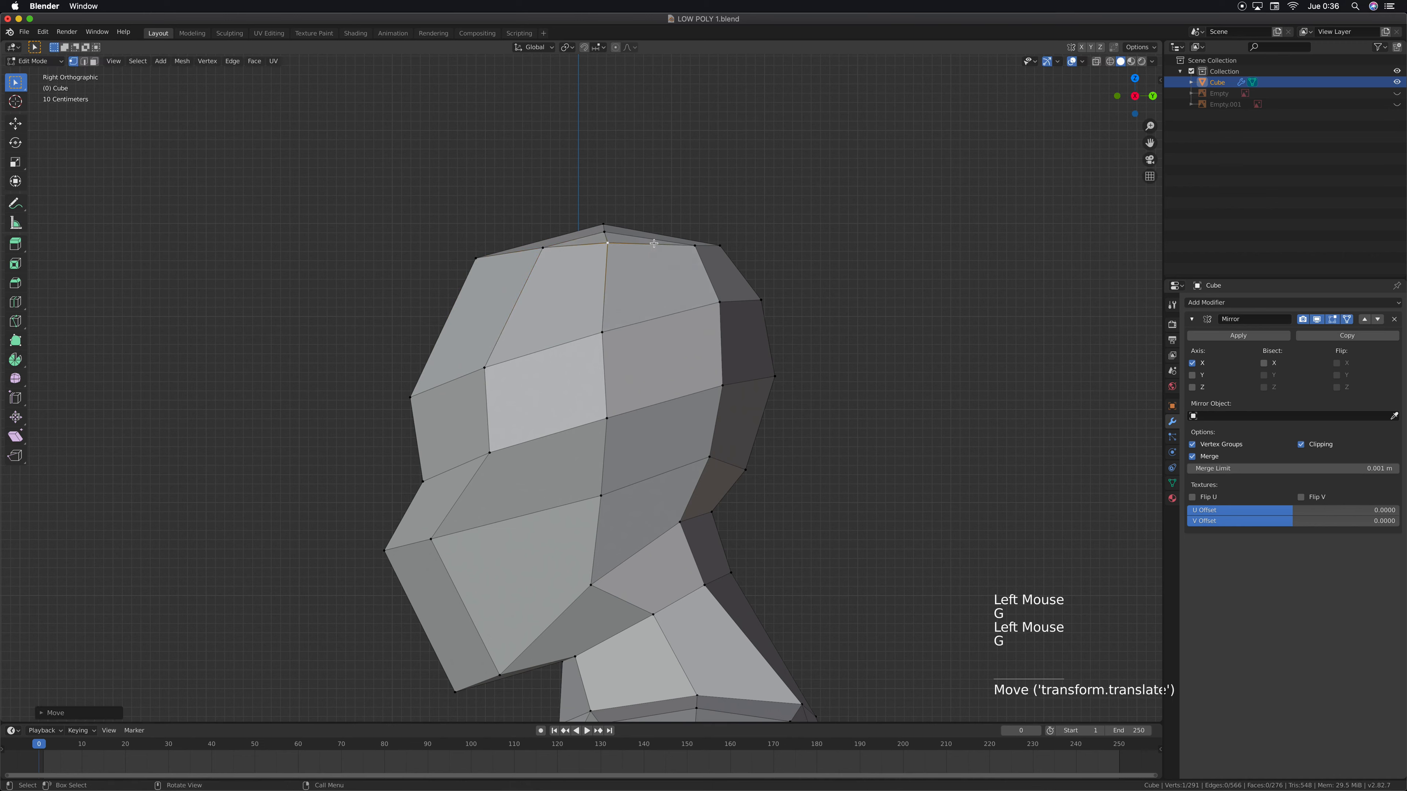
In right side view, move the two rear vertices of the crown's edge slightly back and down
left_click(696, 246)
key("g")
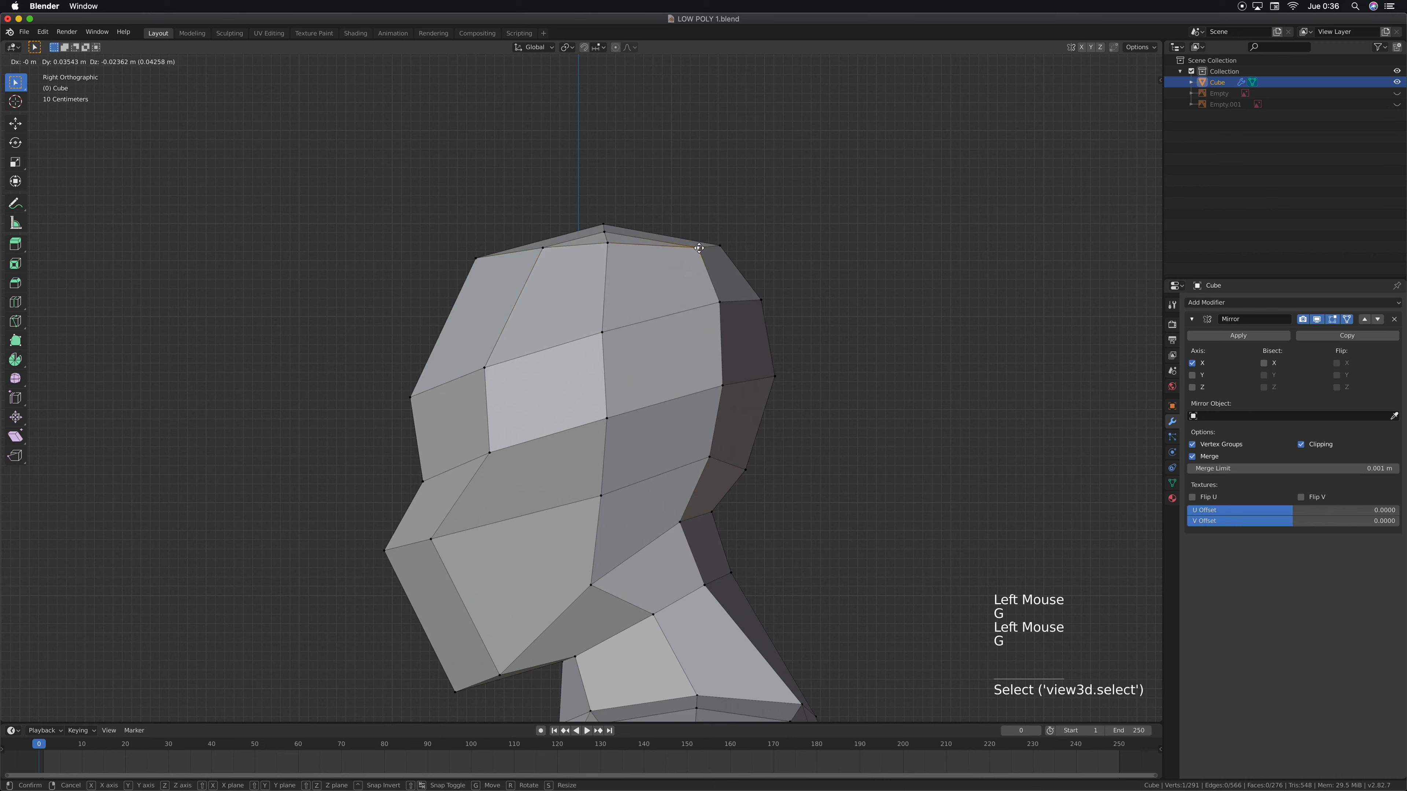
left_click(699, 250)
left_click(720, 245)
key("g")
left_click(732, 253)
Try a vertical loop cut through the side of the head between the temple and the middle edge, and undo it
middle_click_drag(729, 275, 565, 358)
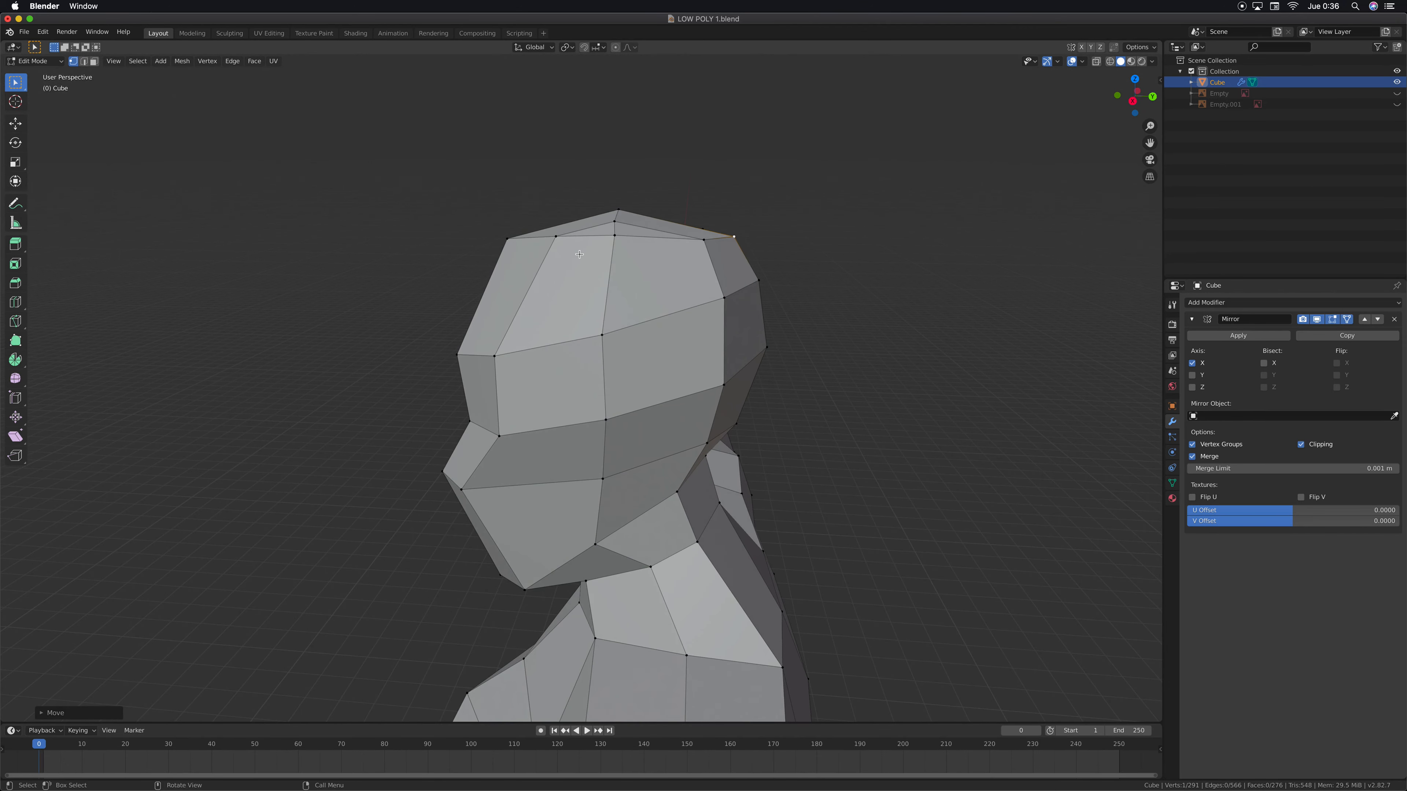
key("ctrl+r")
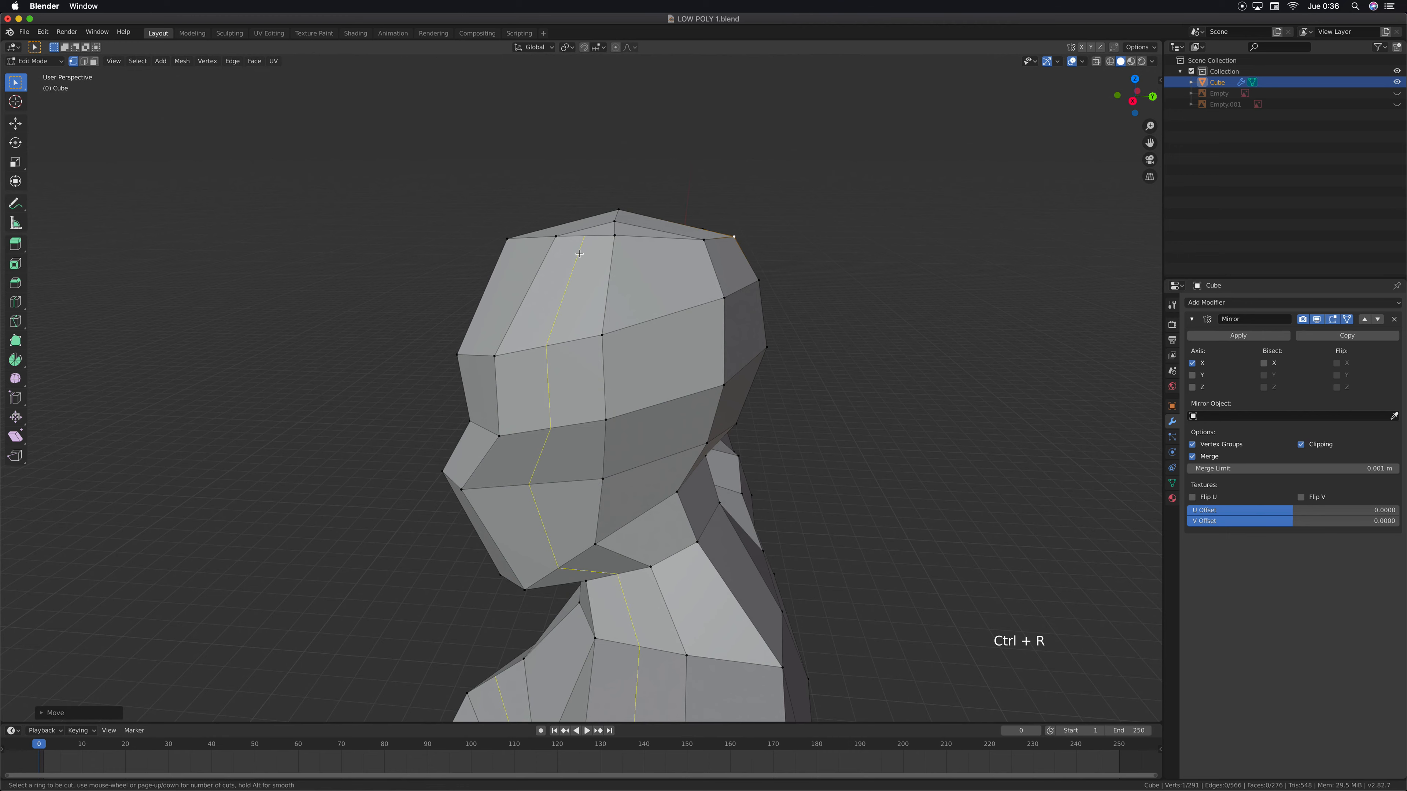
left_click(579, 253)
left_click(579, 253)
middle_click_drag(579, 253, 643, 594)
scroll(606, 355, "down", 5)
scroll(655, 597, "down", 2)
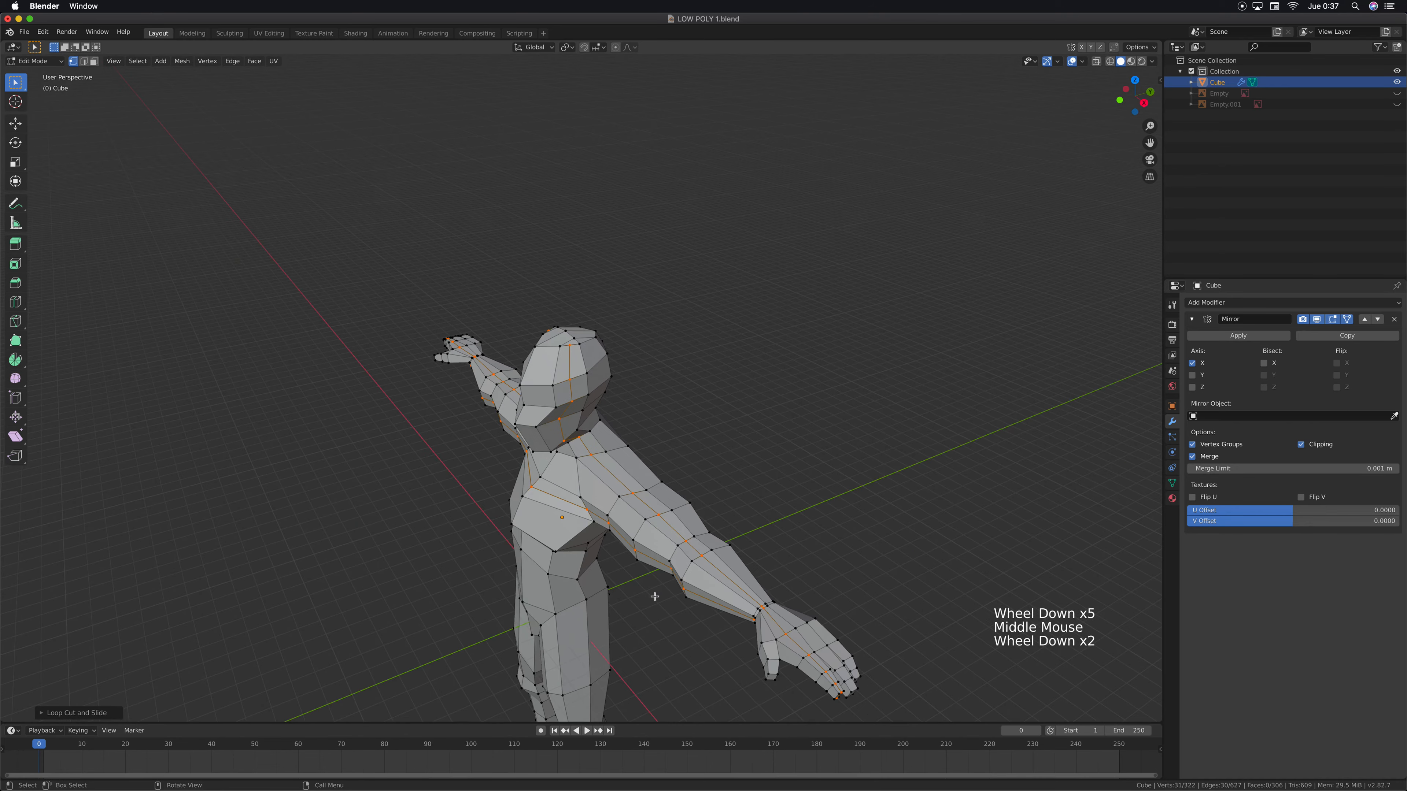
middle_click_drag(727, 602, 487, 333)
scroll(553, 388, "up", 3)
scroll(477, 309, "up", 3)
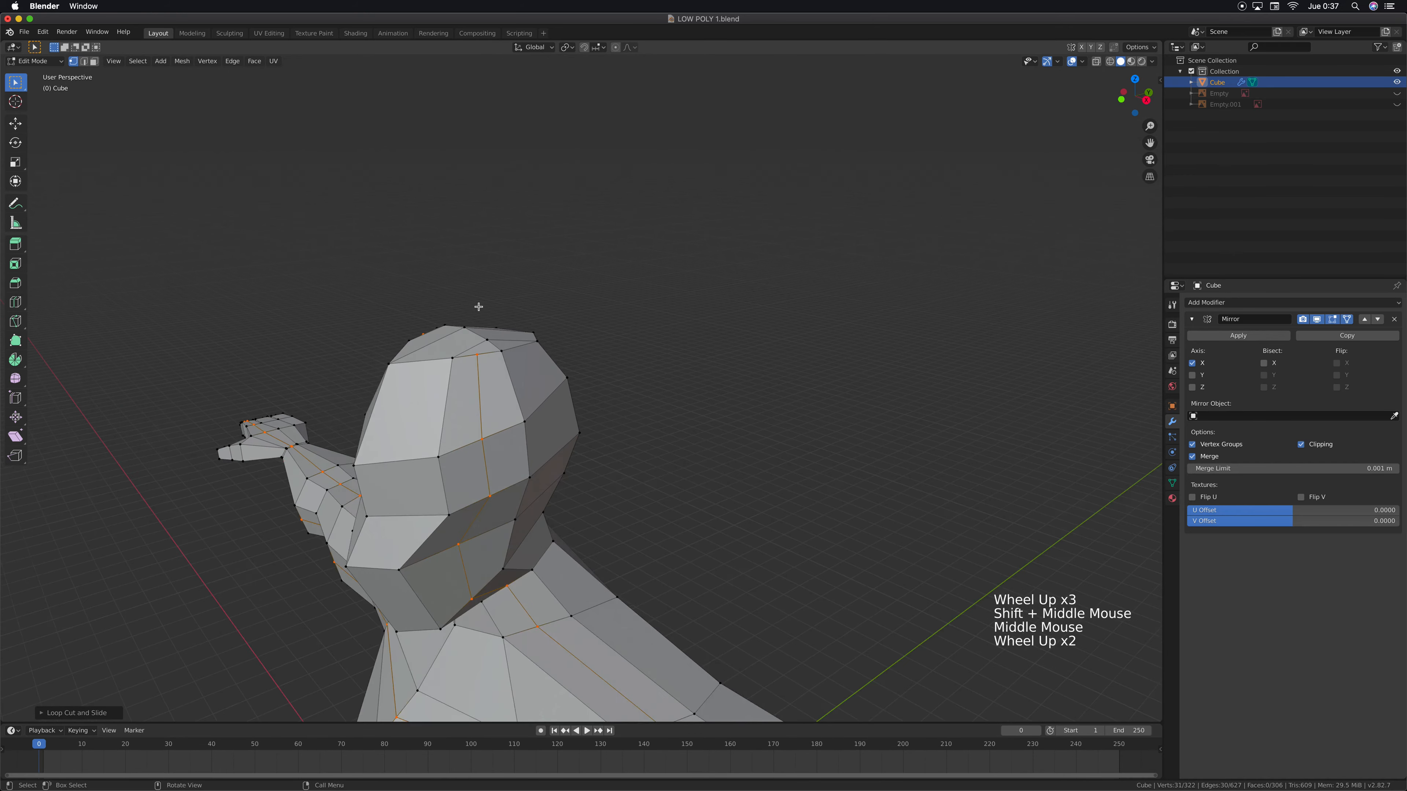
key("super+z")
In top view, knife-cut the front of the crown from the centre line across the side edge to the crown's outer edge
middle_click_drag(498, 408, 518, 473)
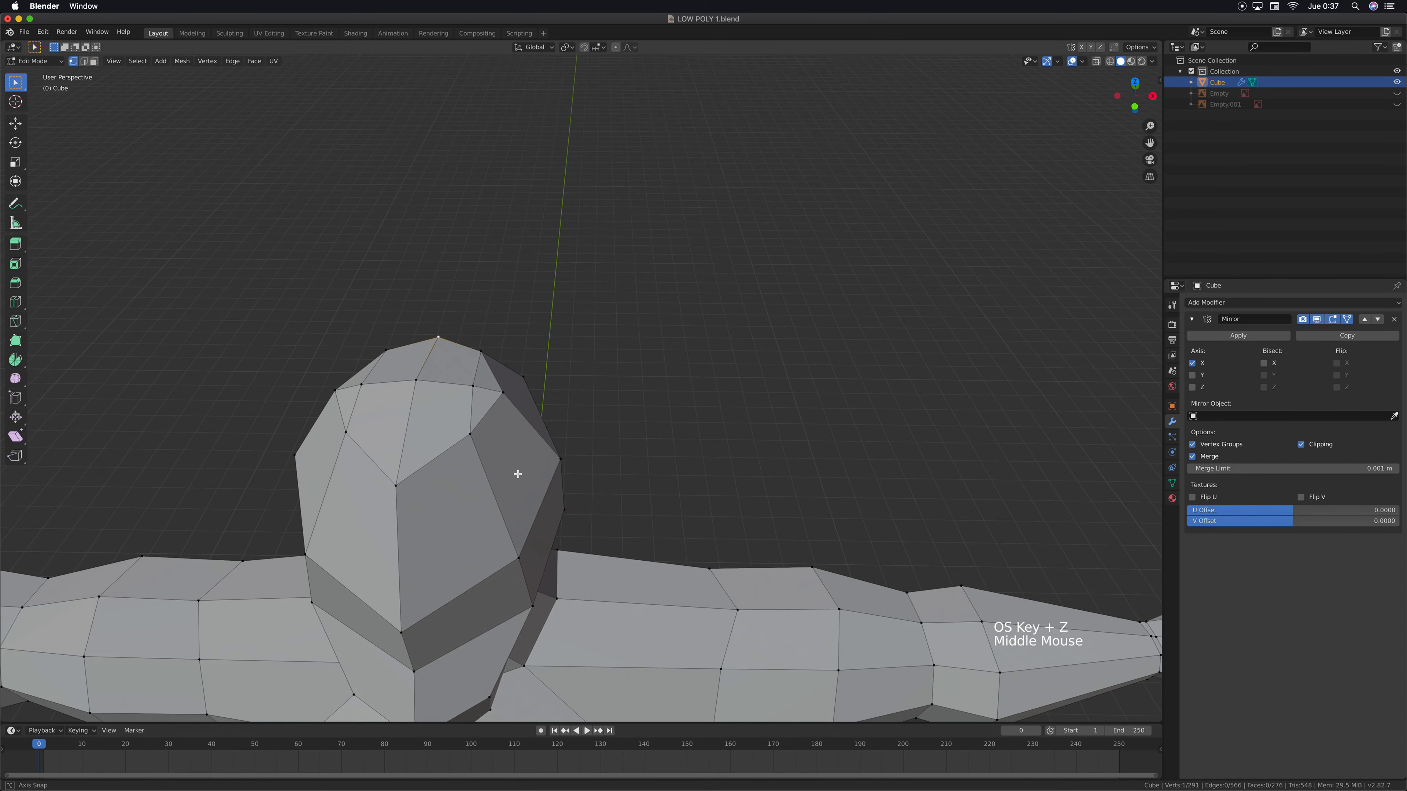
scroll(452, 430, "up", 1)
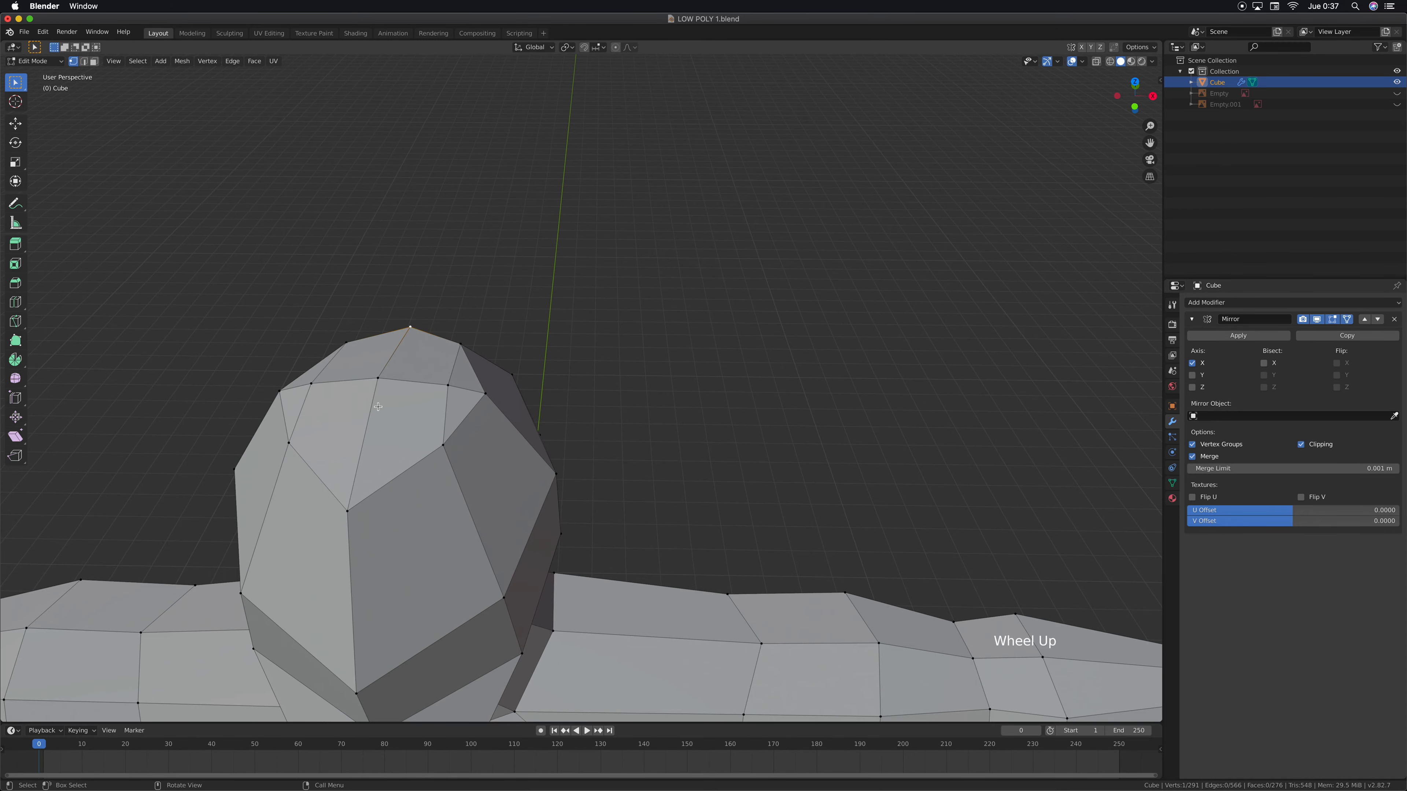
key("KP_7")
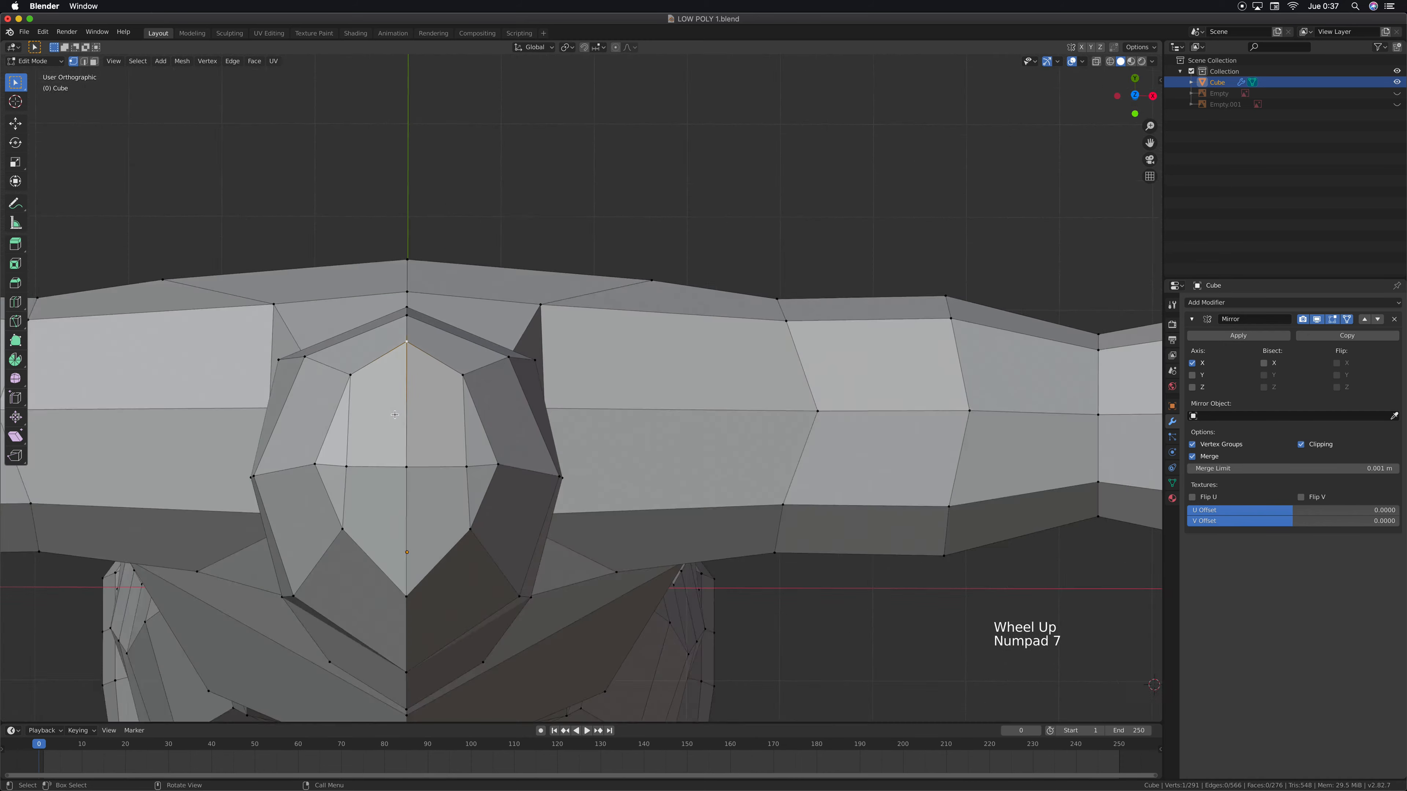
key("k")
left_click(406, 521)
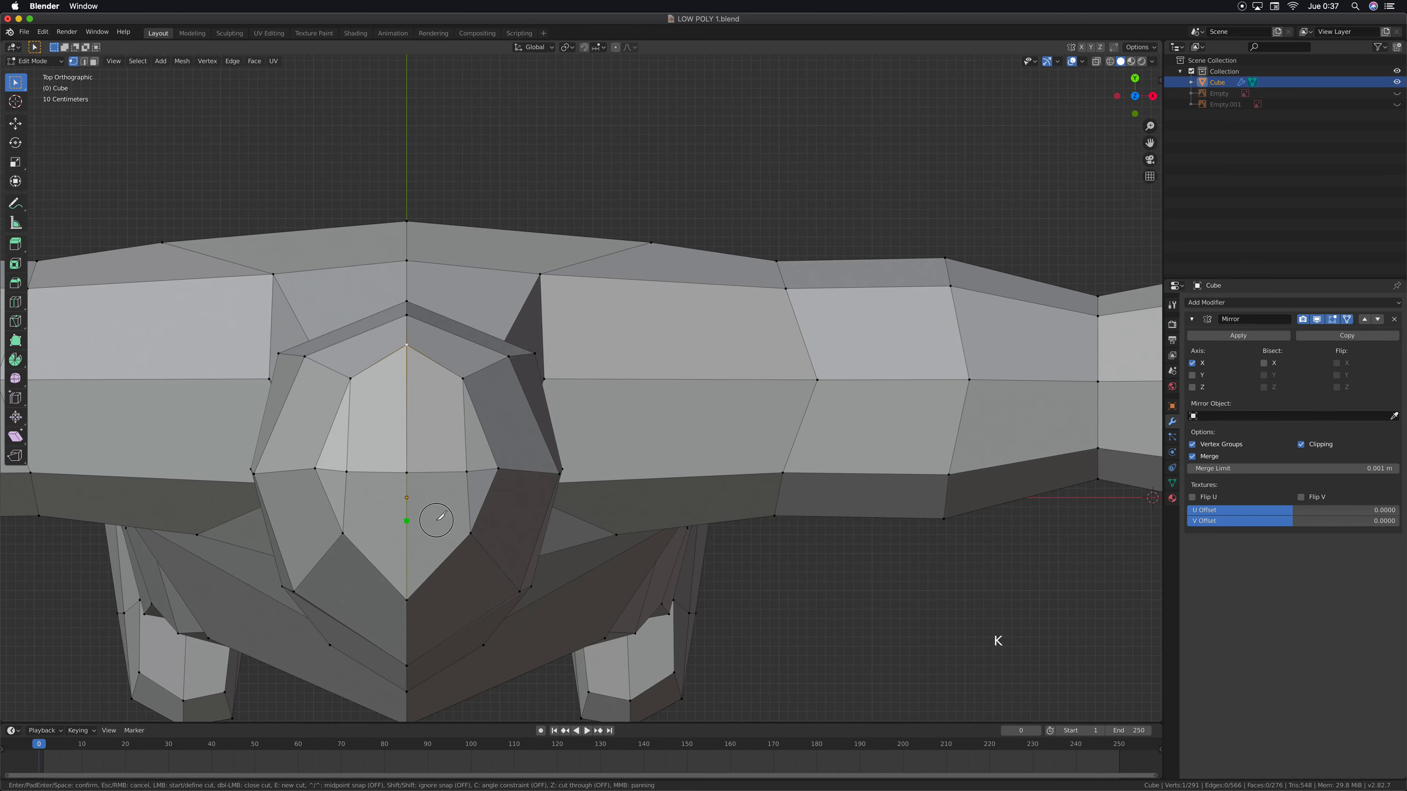
left_click(468, 507)
left_click(484, 500)
key("Return")
In right side view, raise the knife cut's centre and middle vertices about 0.065 m along the Z axis
middle_click_drag(430, 500, 460, 305)
key("KP_3")
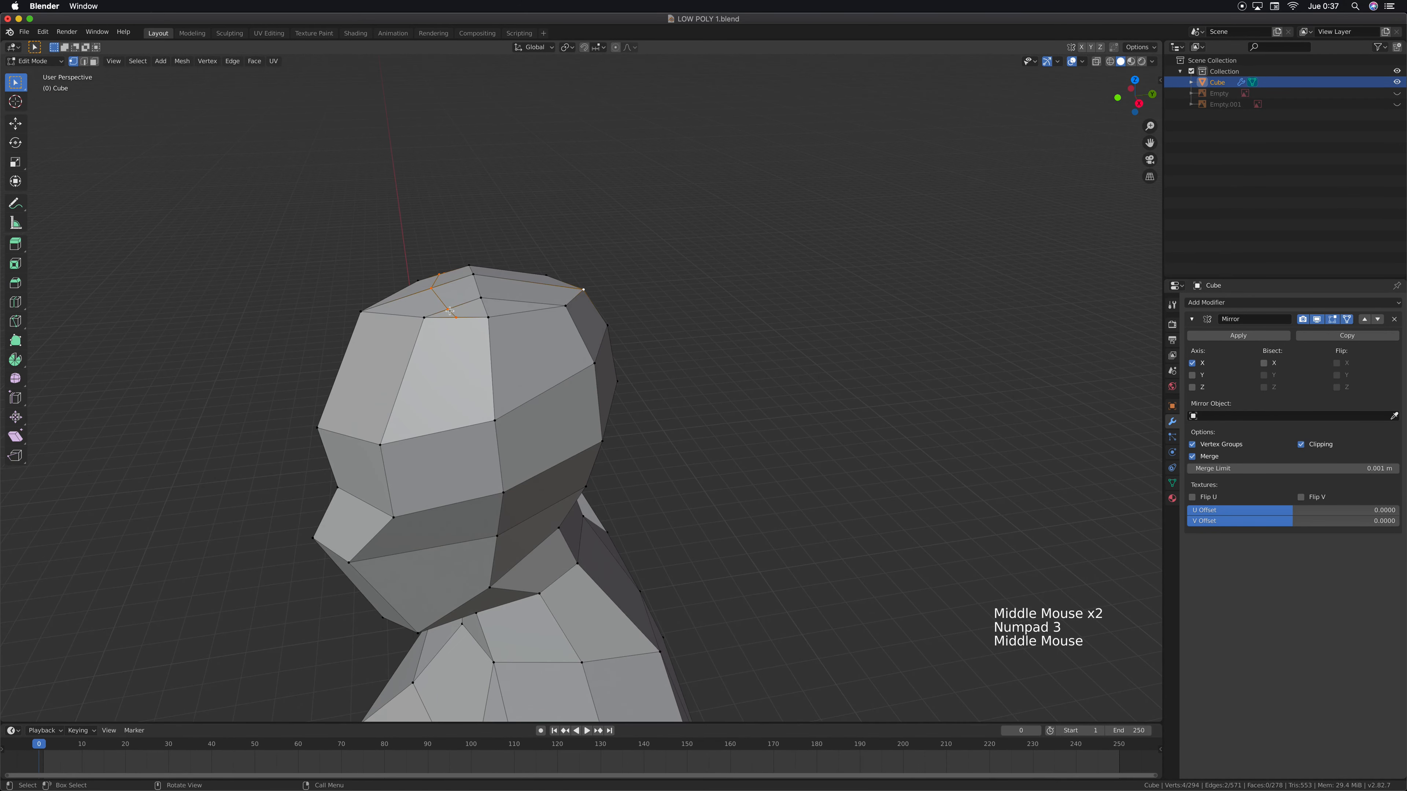
left_click(449, 311)
left_click(431, 288, "shift")
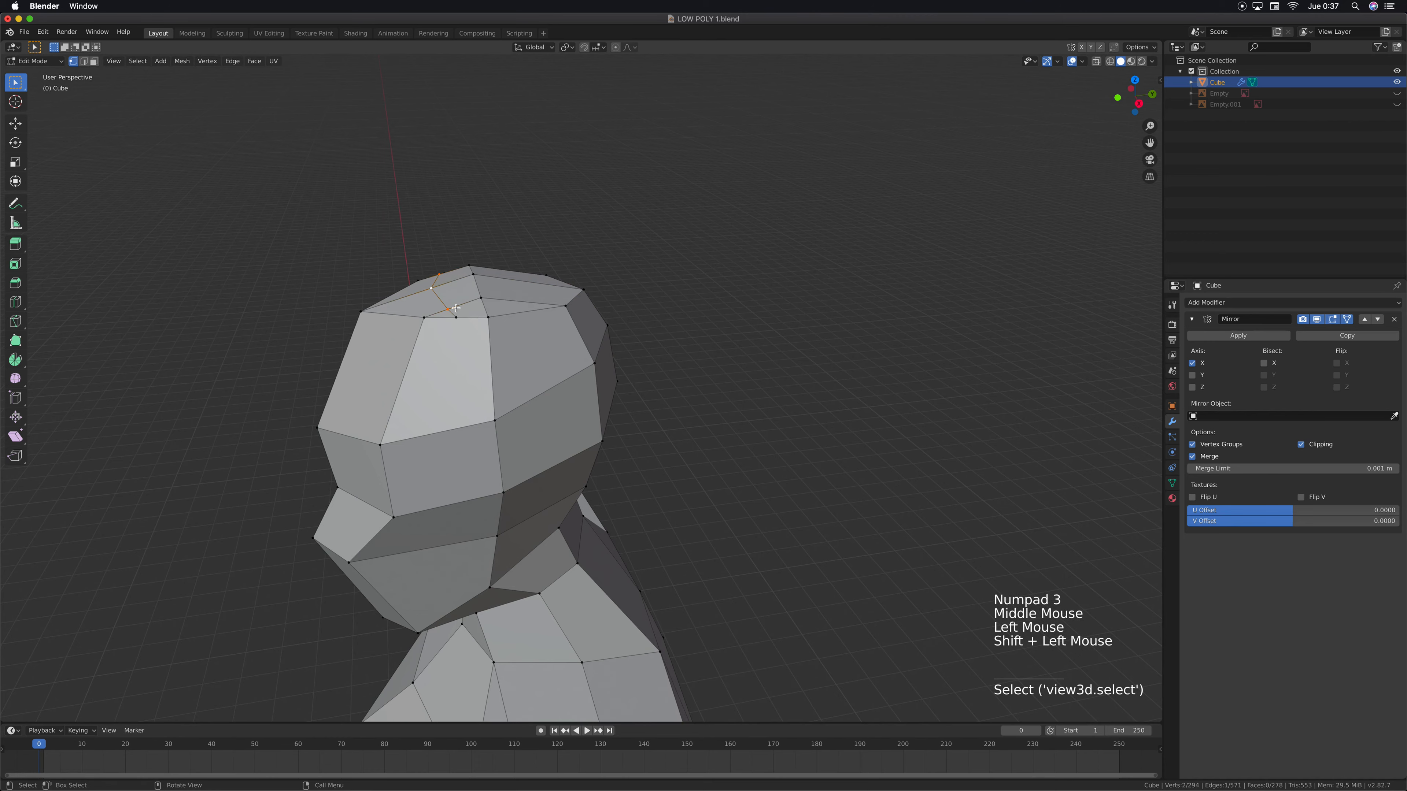
key("KP_3")
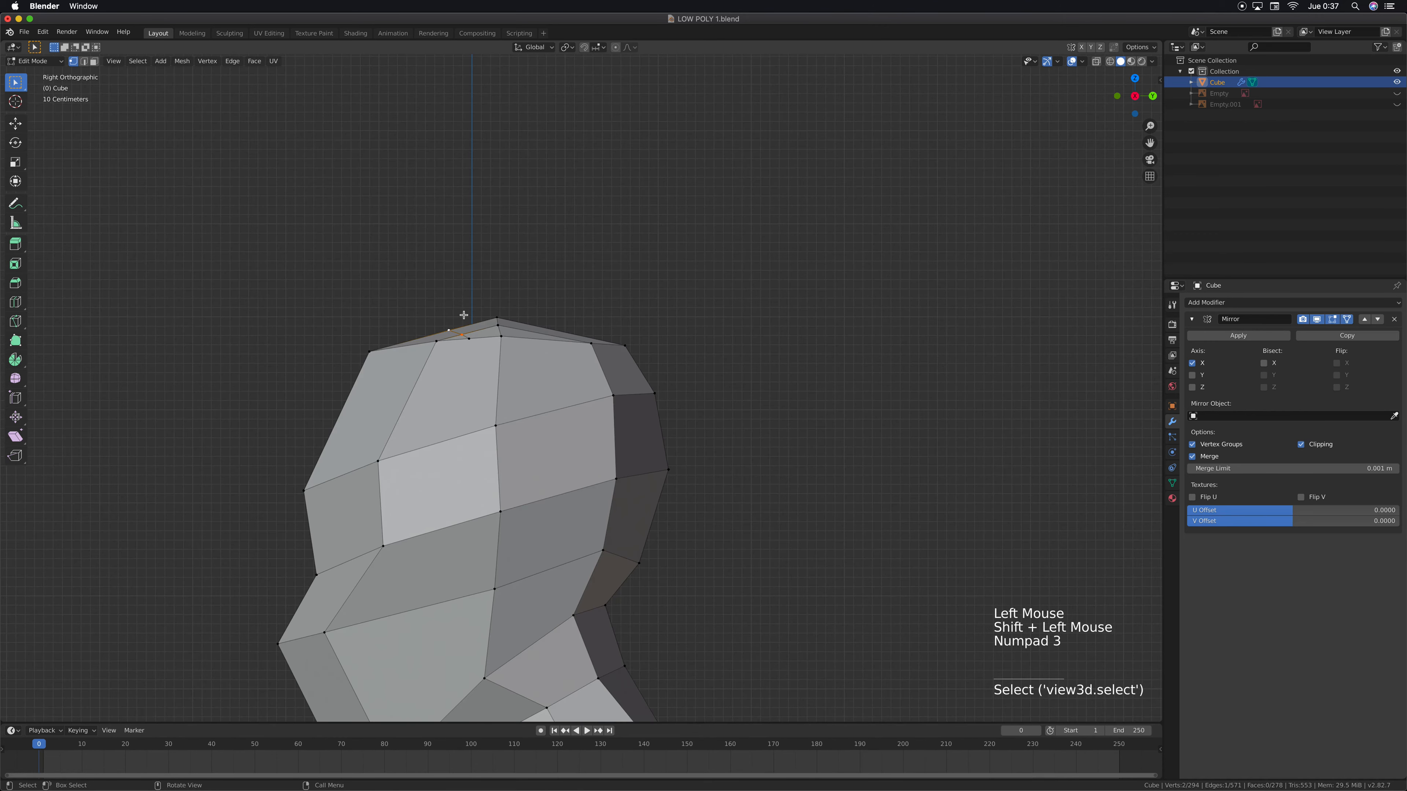
key("g")
key("z")
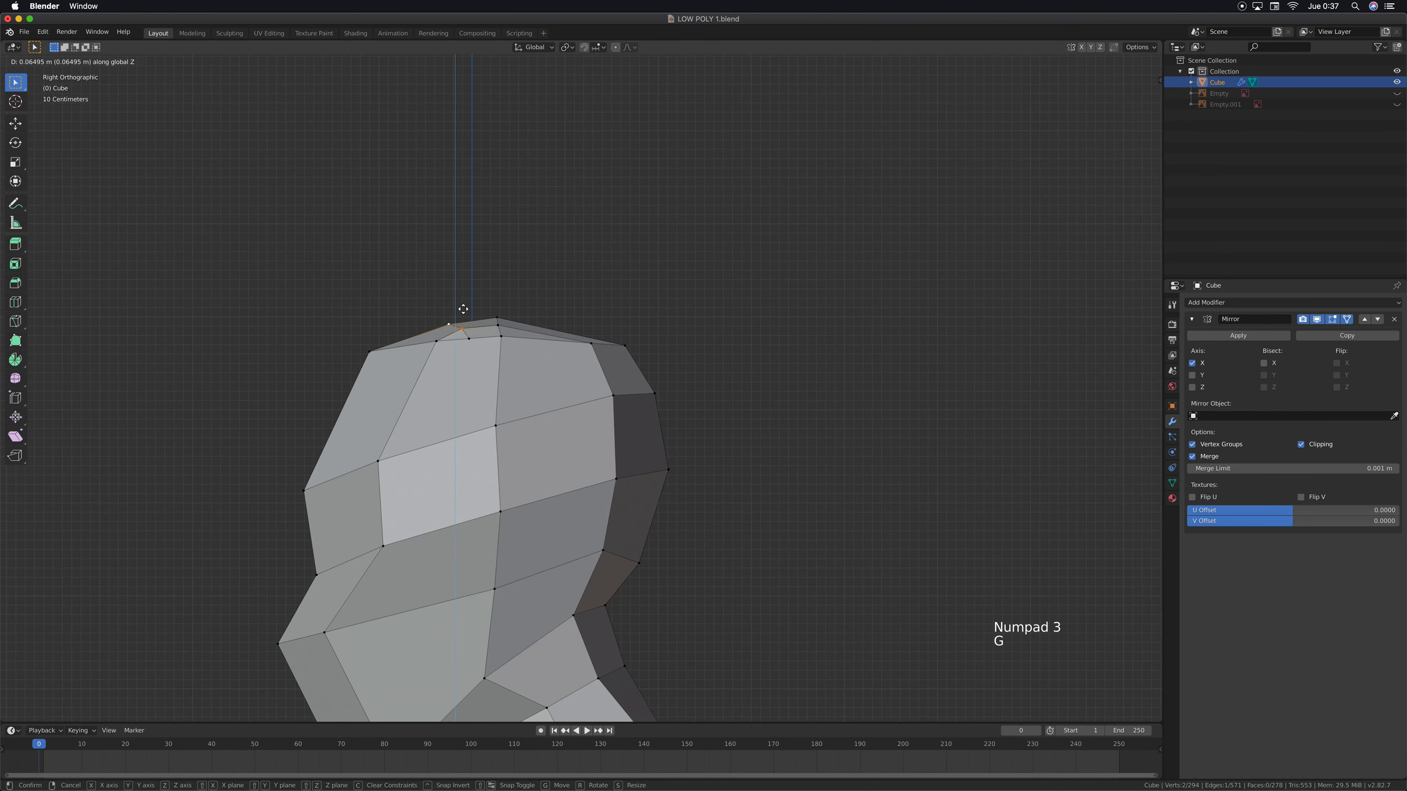
left_click(463, 308)
Move the knife cut's centre and middle vertices forward along the Y axis and slightly down
key("g")
key("y")
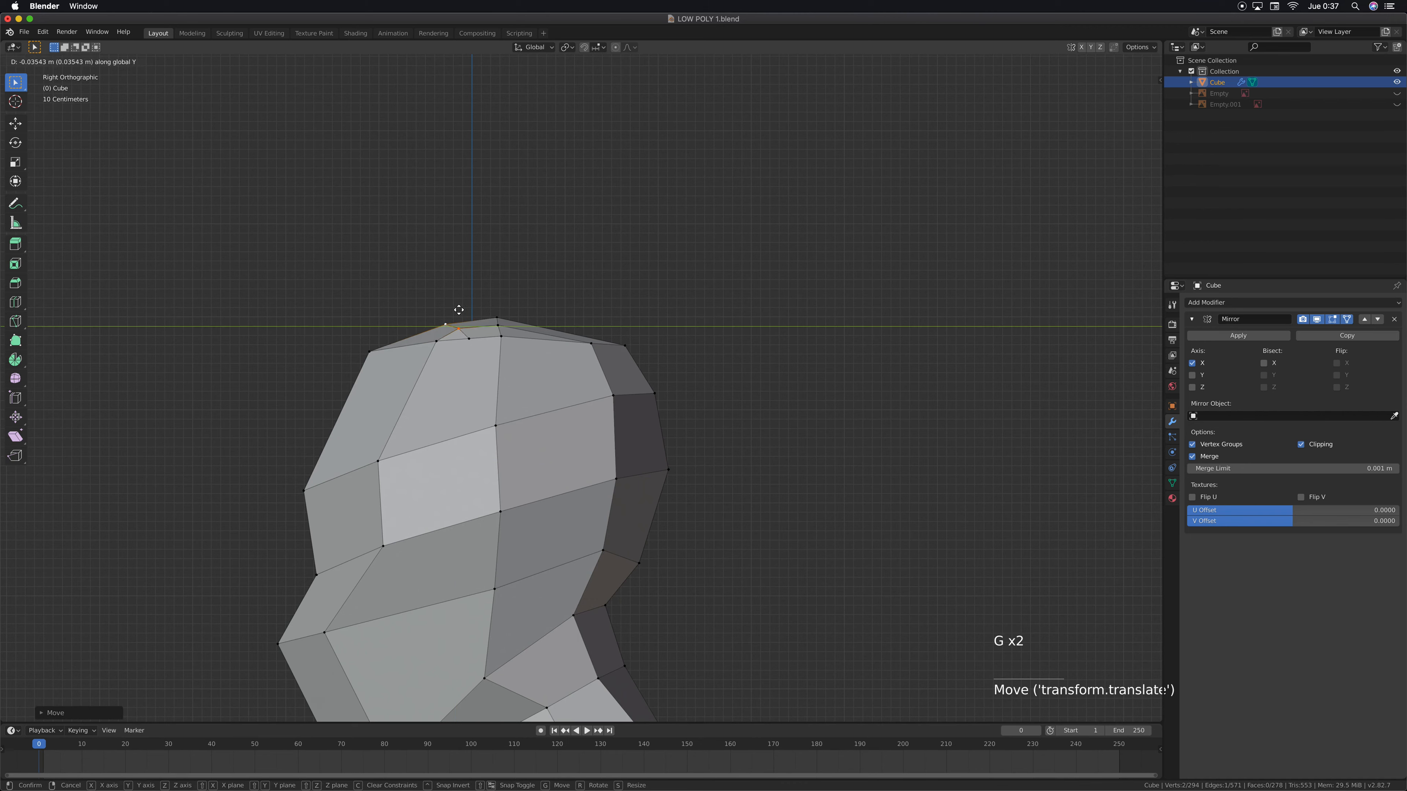
left_click(453, 312)
key("g")
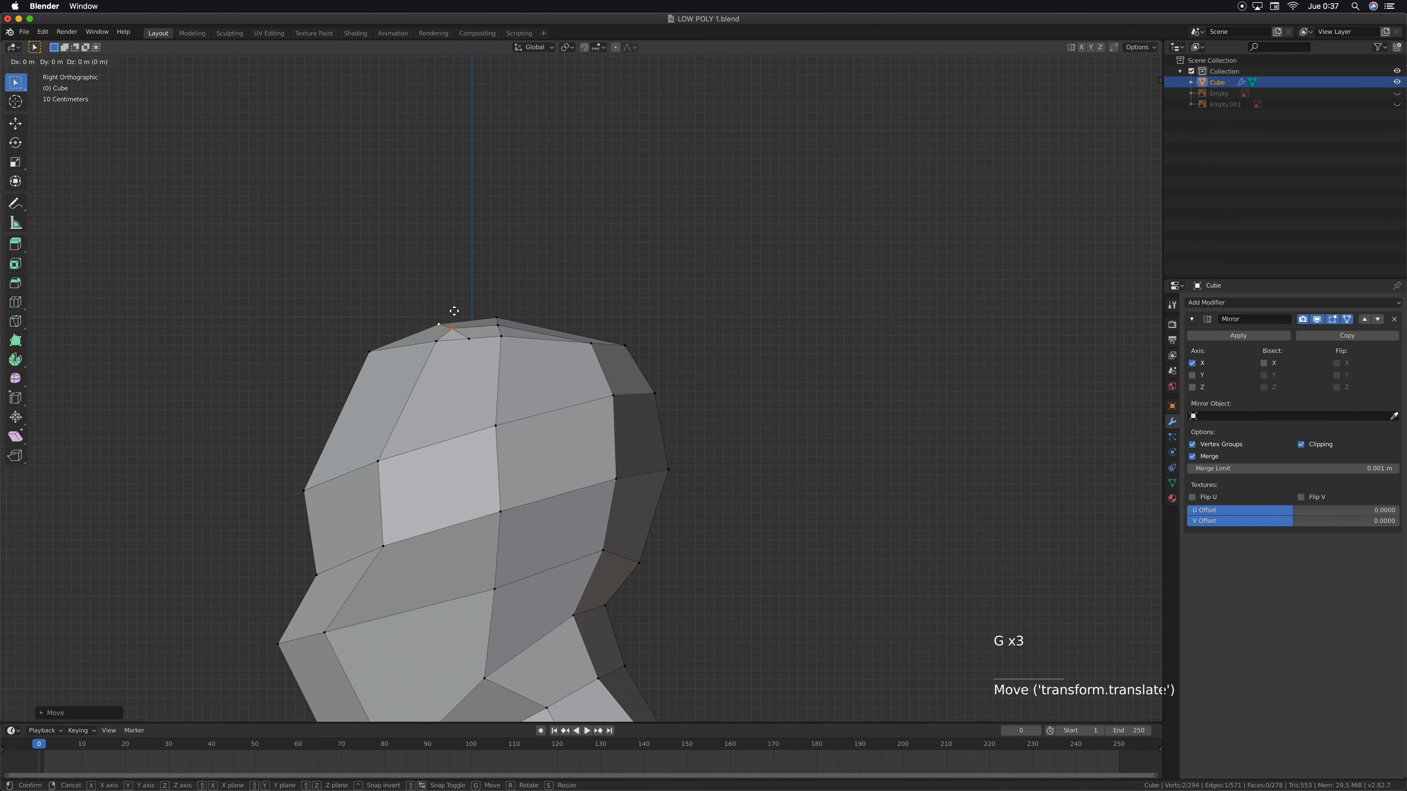
left_click(453, 314)
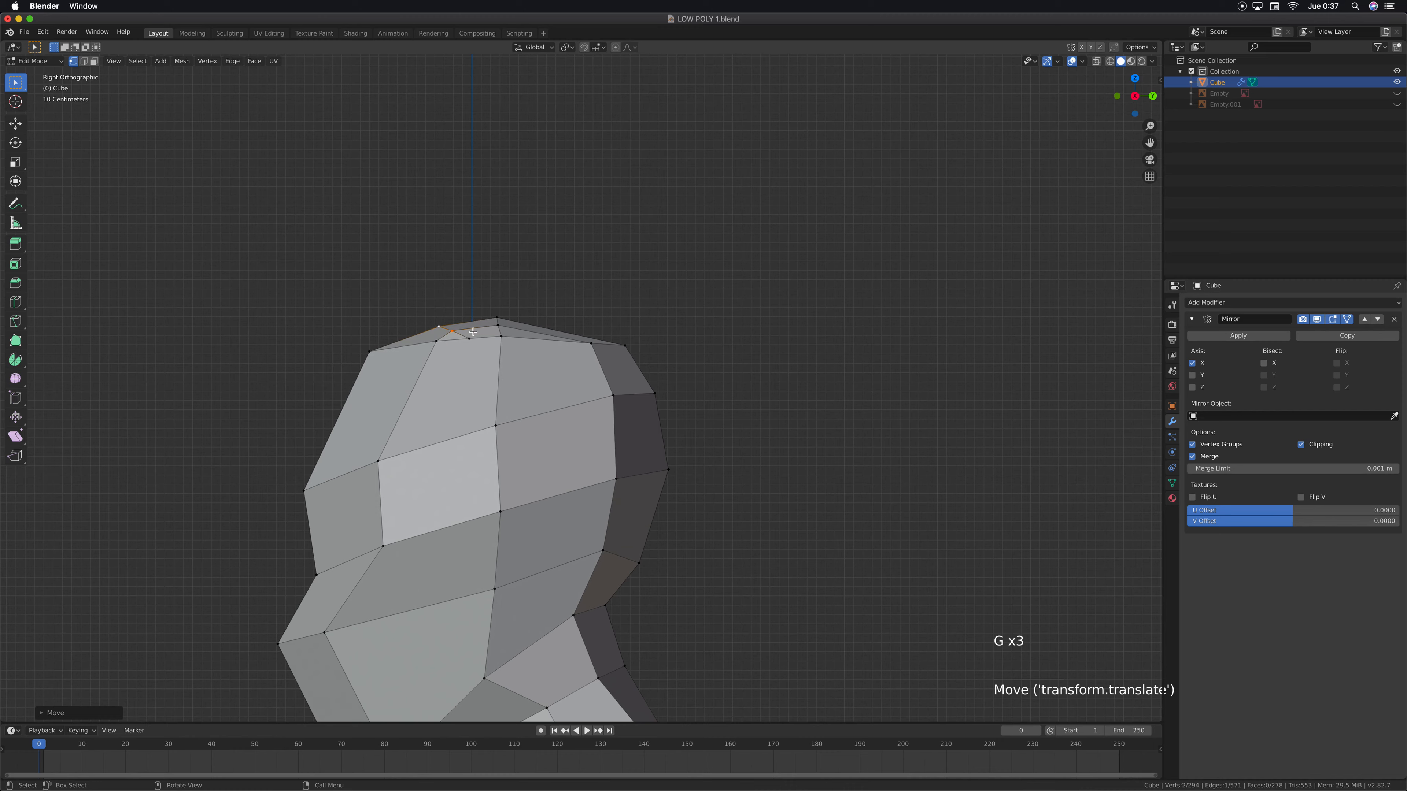
Shift only the middle vertex of the knife cut slightly towards the back of the head
left_click(454, 331)
key("g")
left_click(458, 330)
Return to Object Mode and add a Subdivision Surface modifier to the character
middle_click_drag(457, 330, 664, 455)
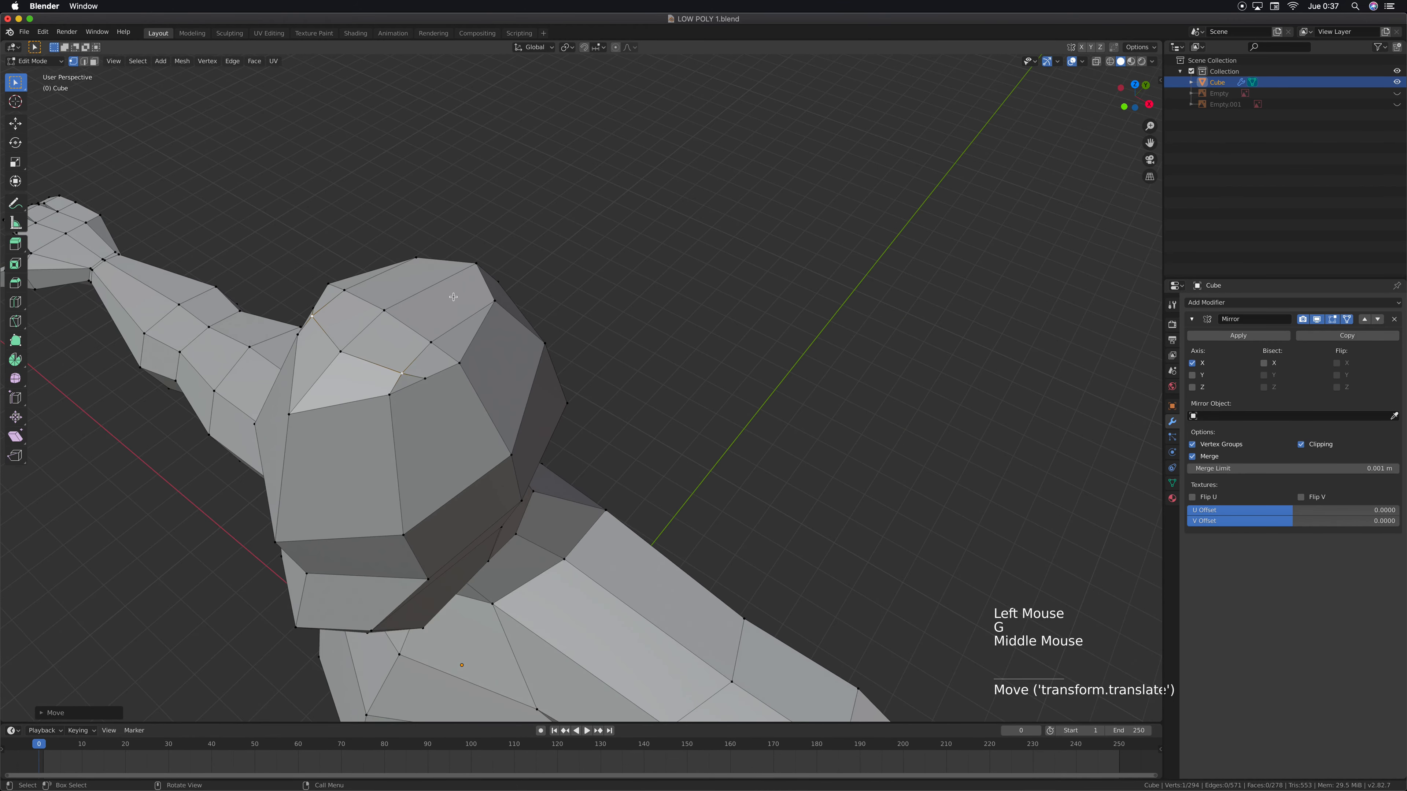
middle_click_drag(532, 388, 518, 366)
scroll(510, 345, "down", 2)
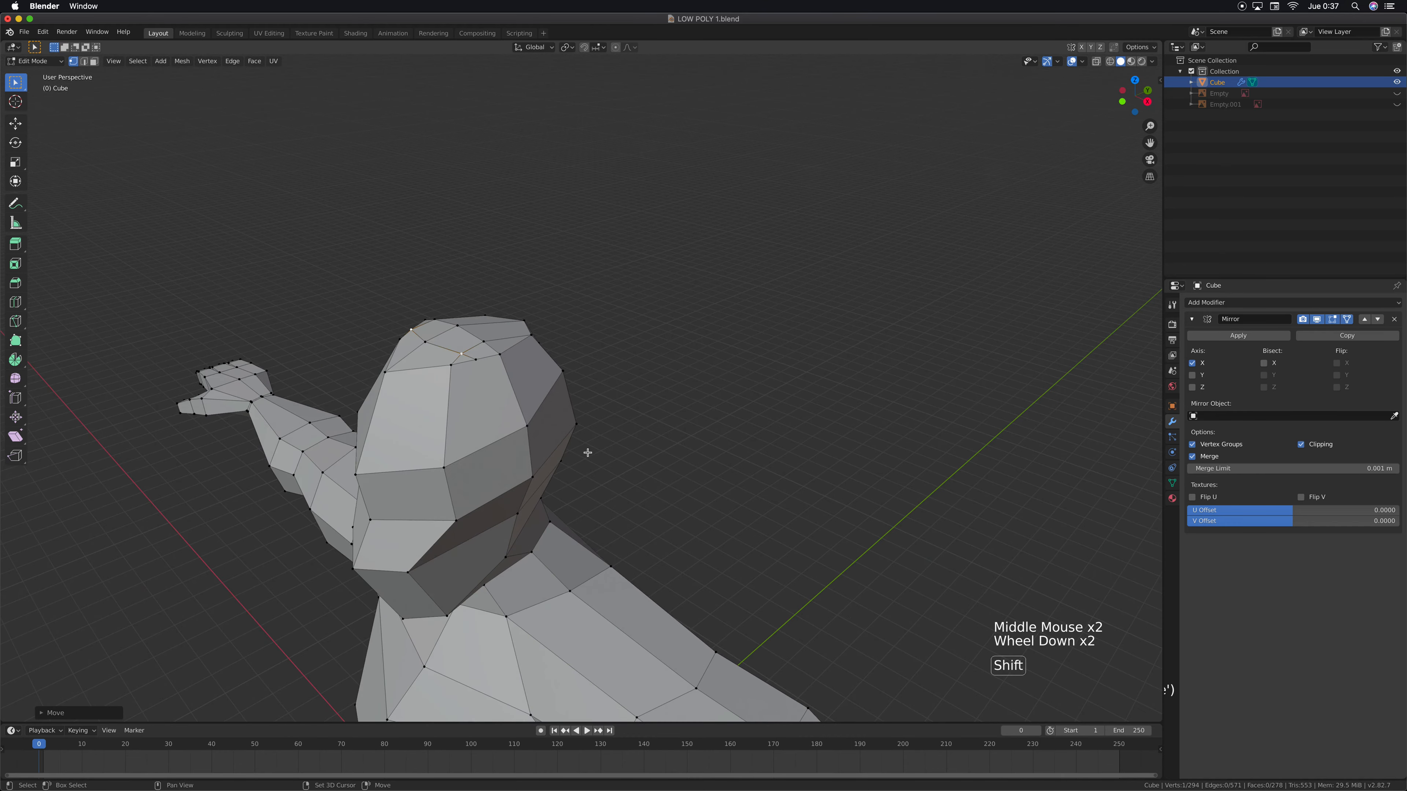
scroll(588, 450, "down", 3)
middle_click_drag(656, 517, 693, 220, "shift")
key("Tab")
middle_click_drag(633, 315, 702, 309, "shift")
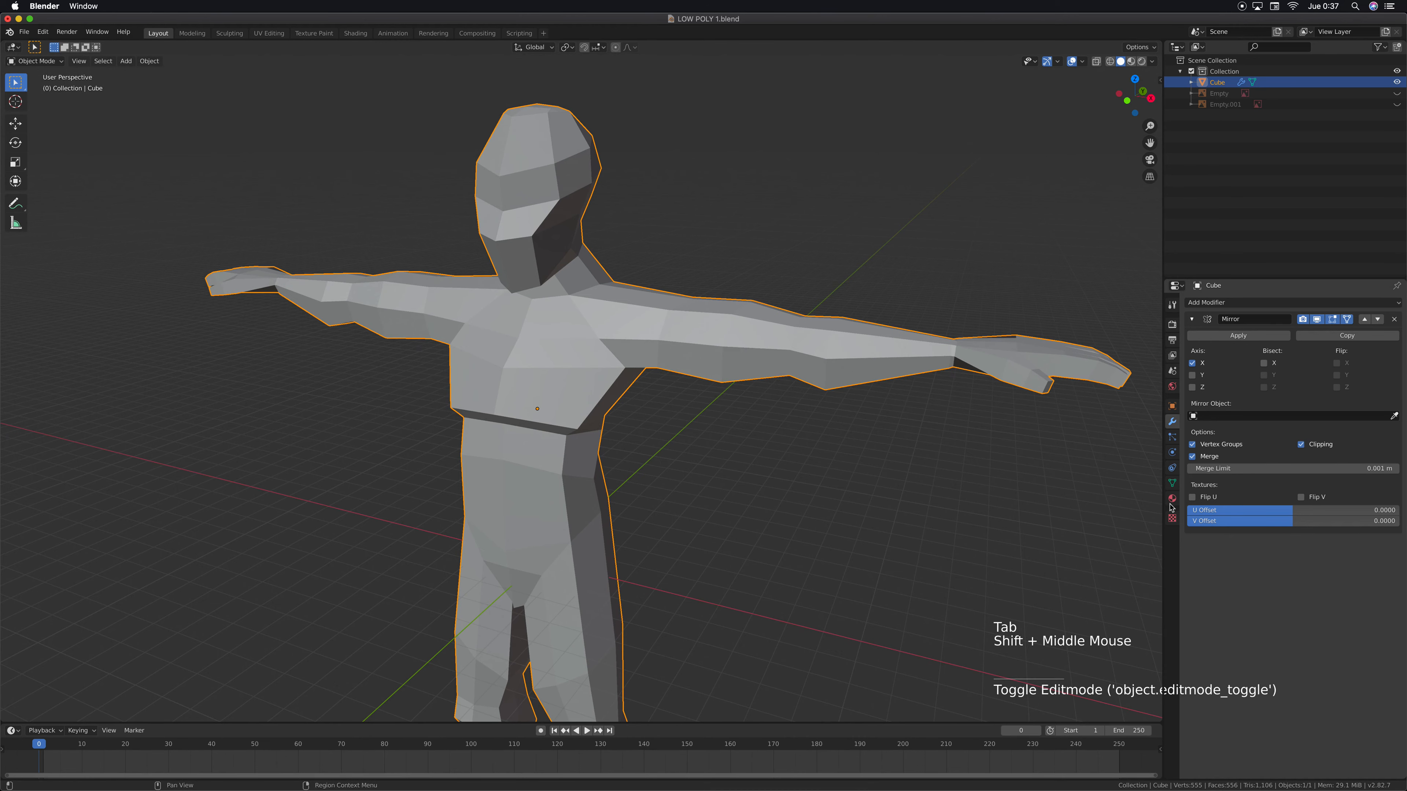
left_click(1217, 306)
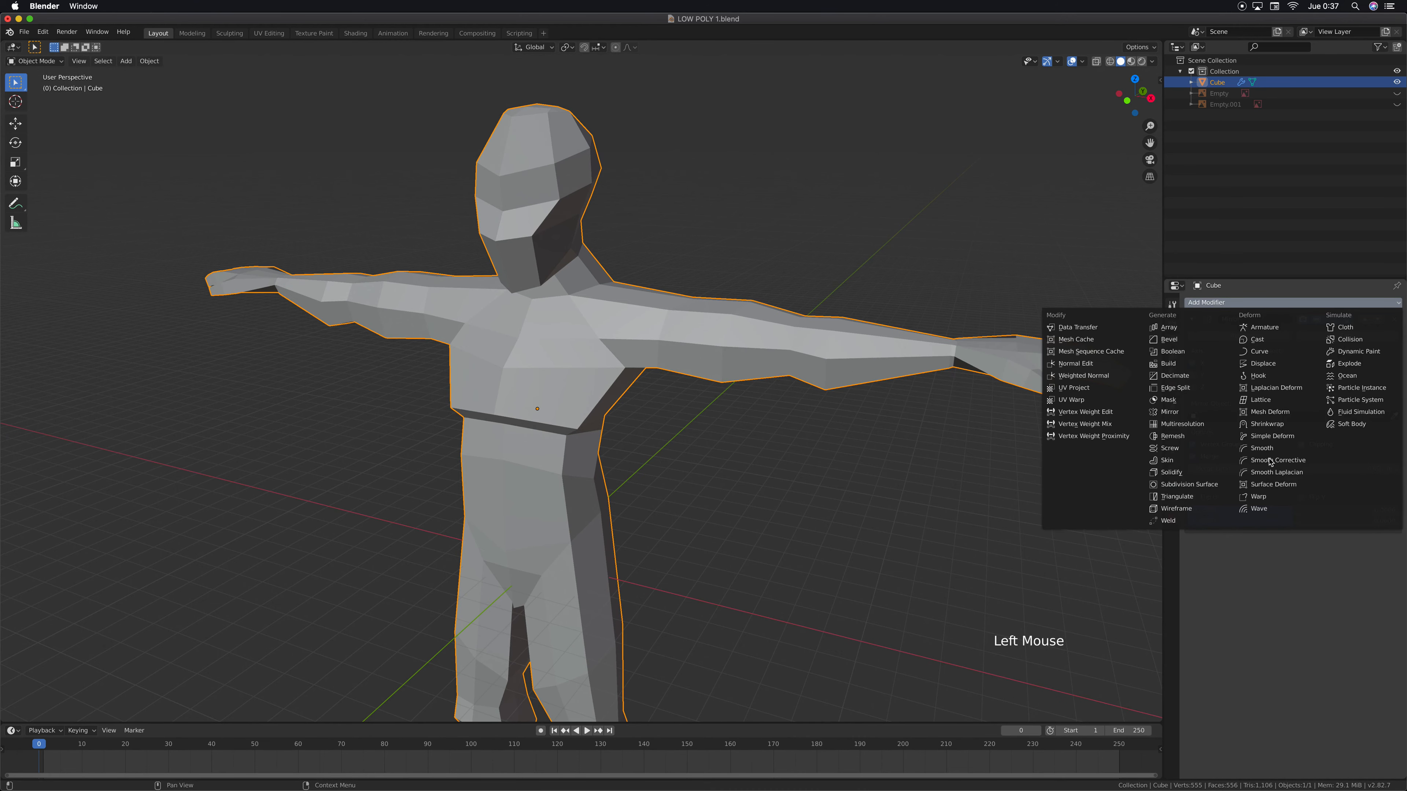
left_click(1197, 487)
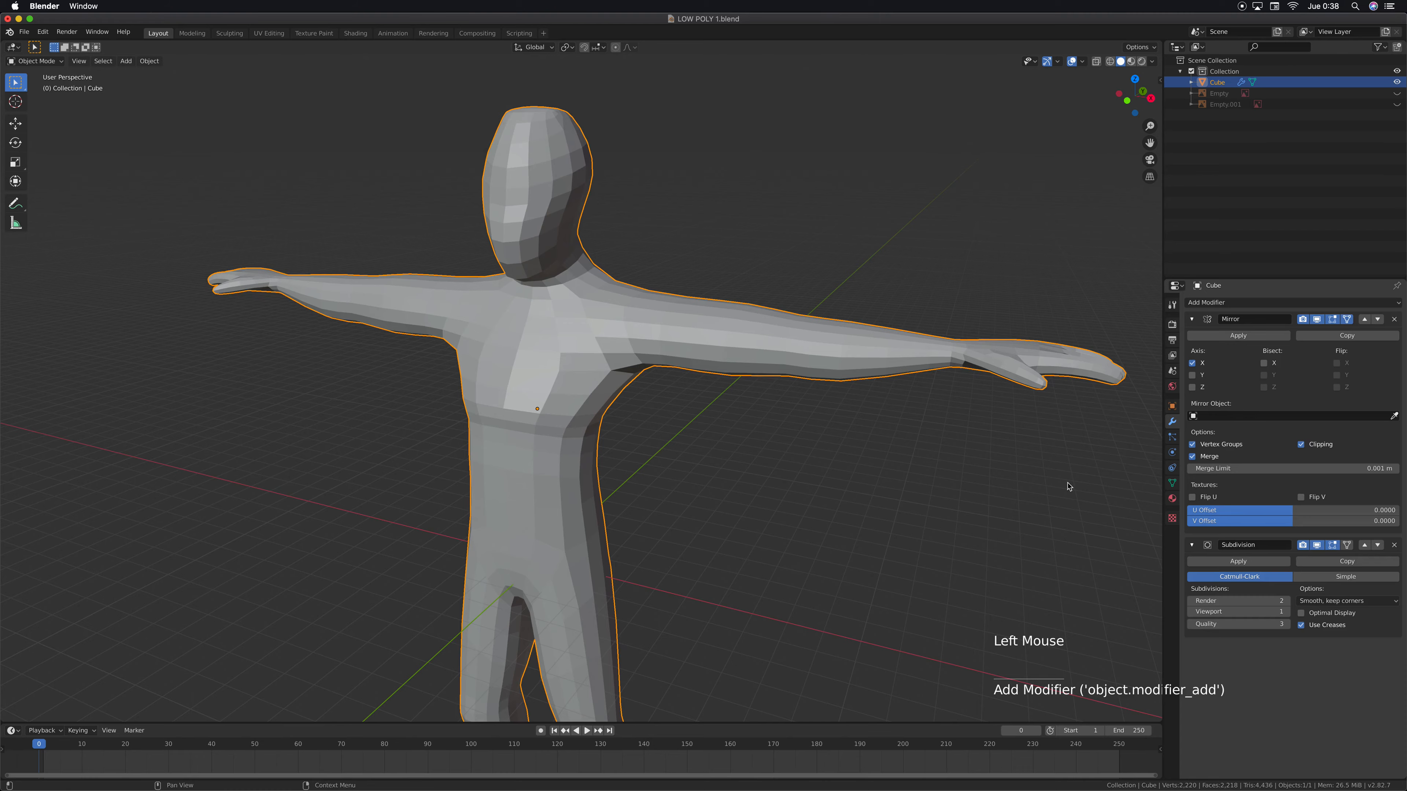
Examine the subdivided character from the front, side and below, checking the head, torso, arms and legs
middle_click_drag(637, 283, 604, 292)
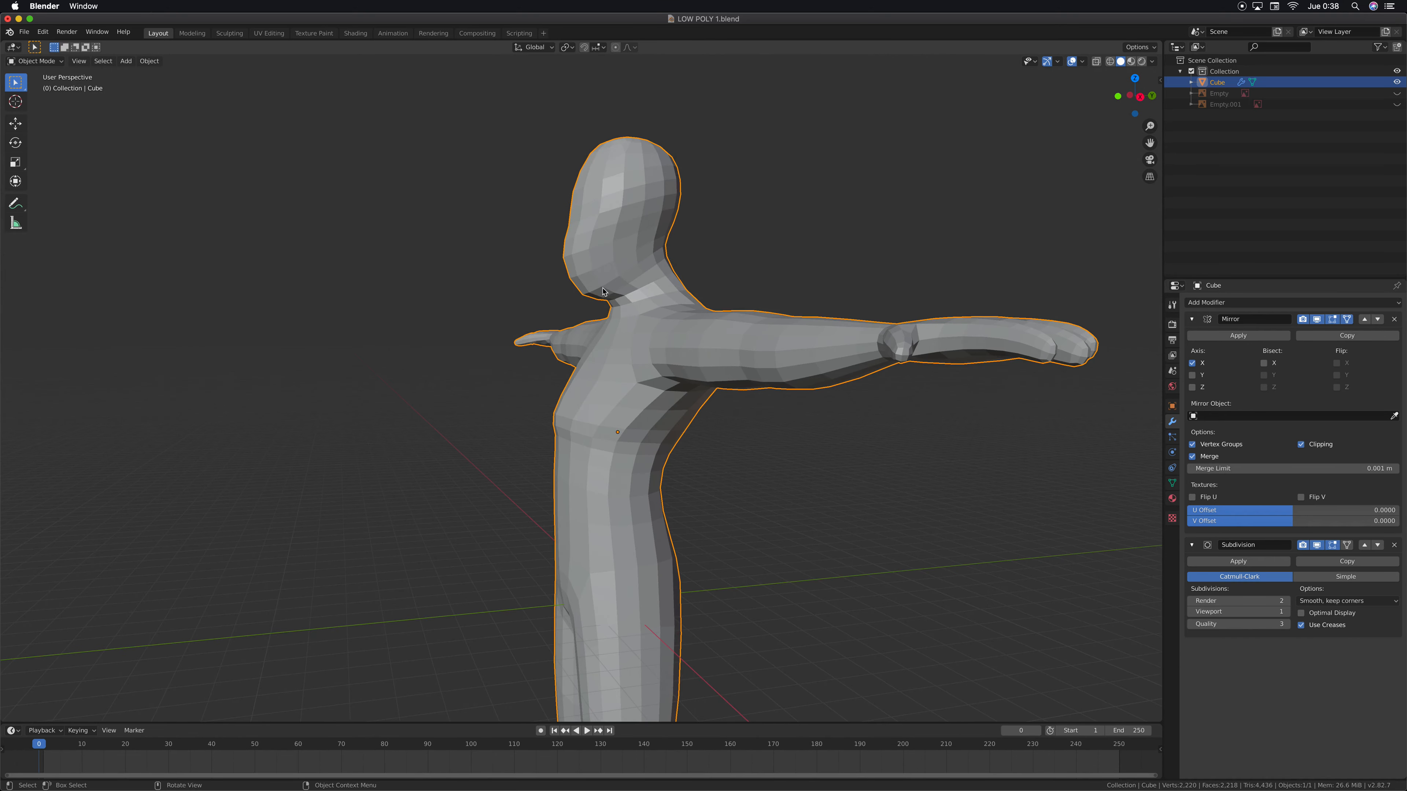
scroll(591, 328, "down", 3)
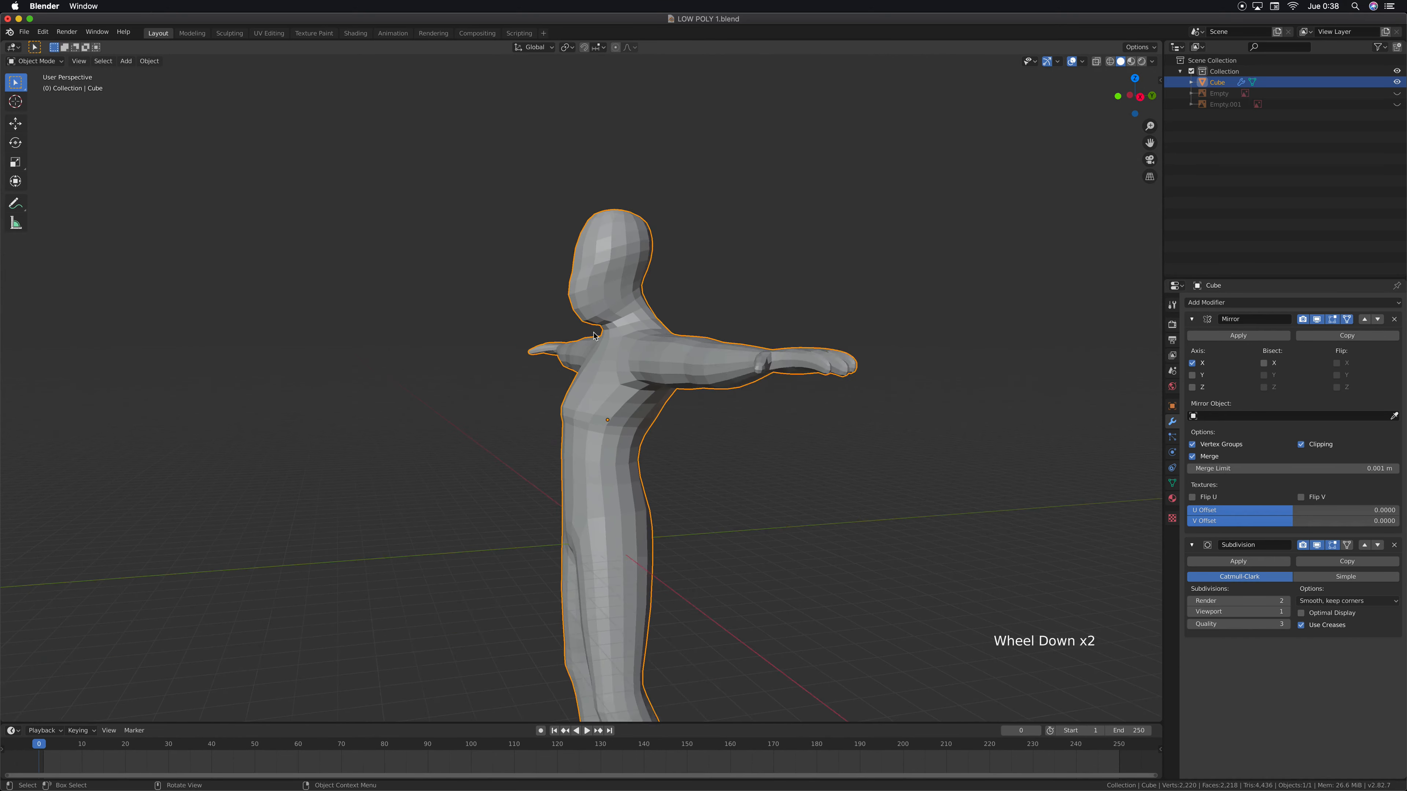
middle_click_drag(587, 464, 677, 379)
middle_click_drag(640, 437, 533, 300, "shift")
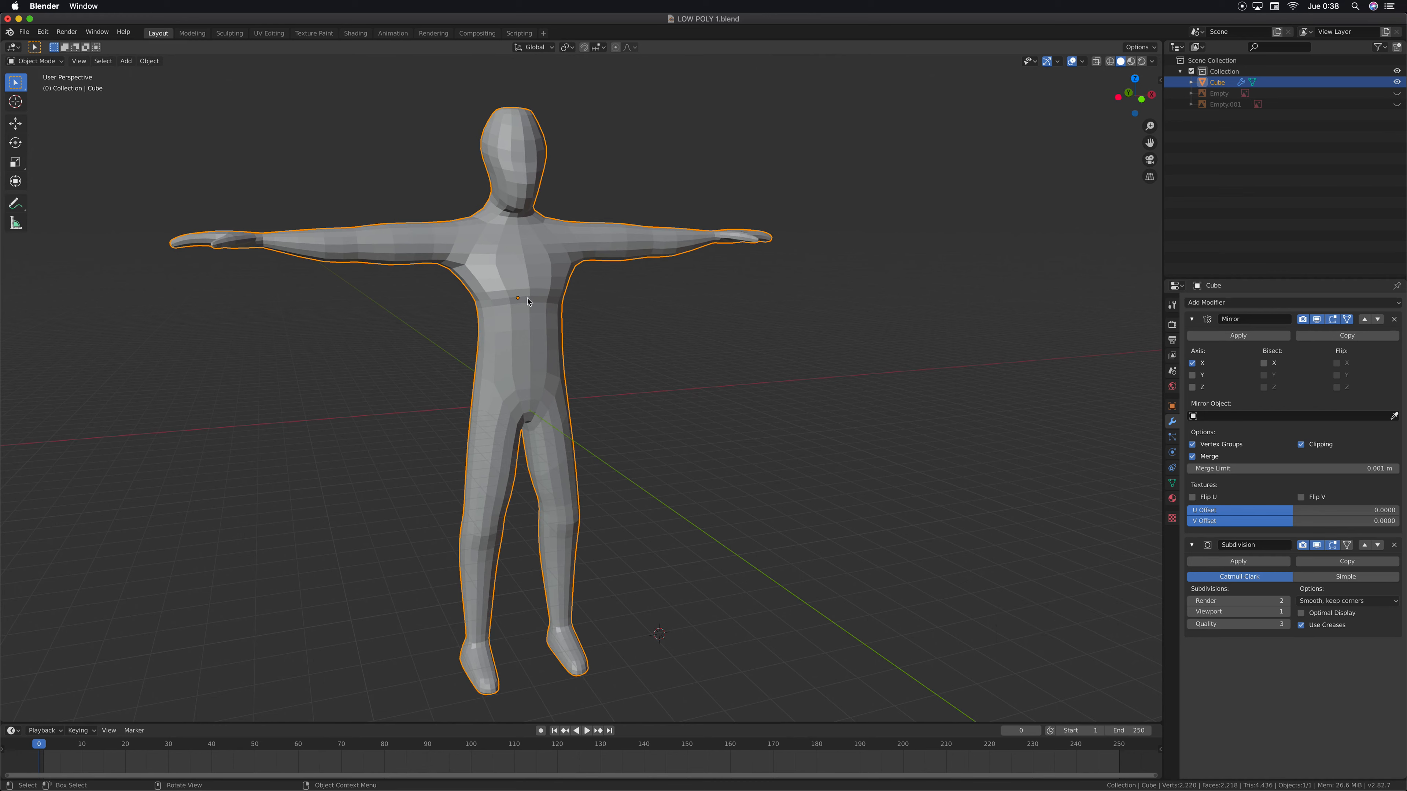
middle_click_drag(564, 416, 392, 445)
scroll(618, 459, "up", 1)
middle_click_drag(618, 460, 716, 464)
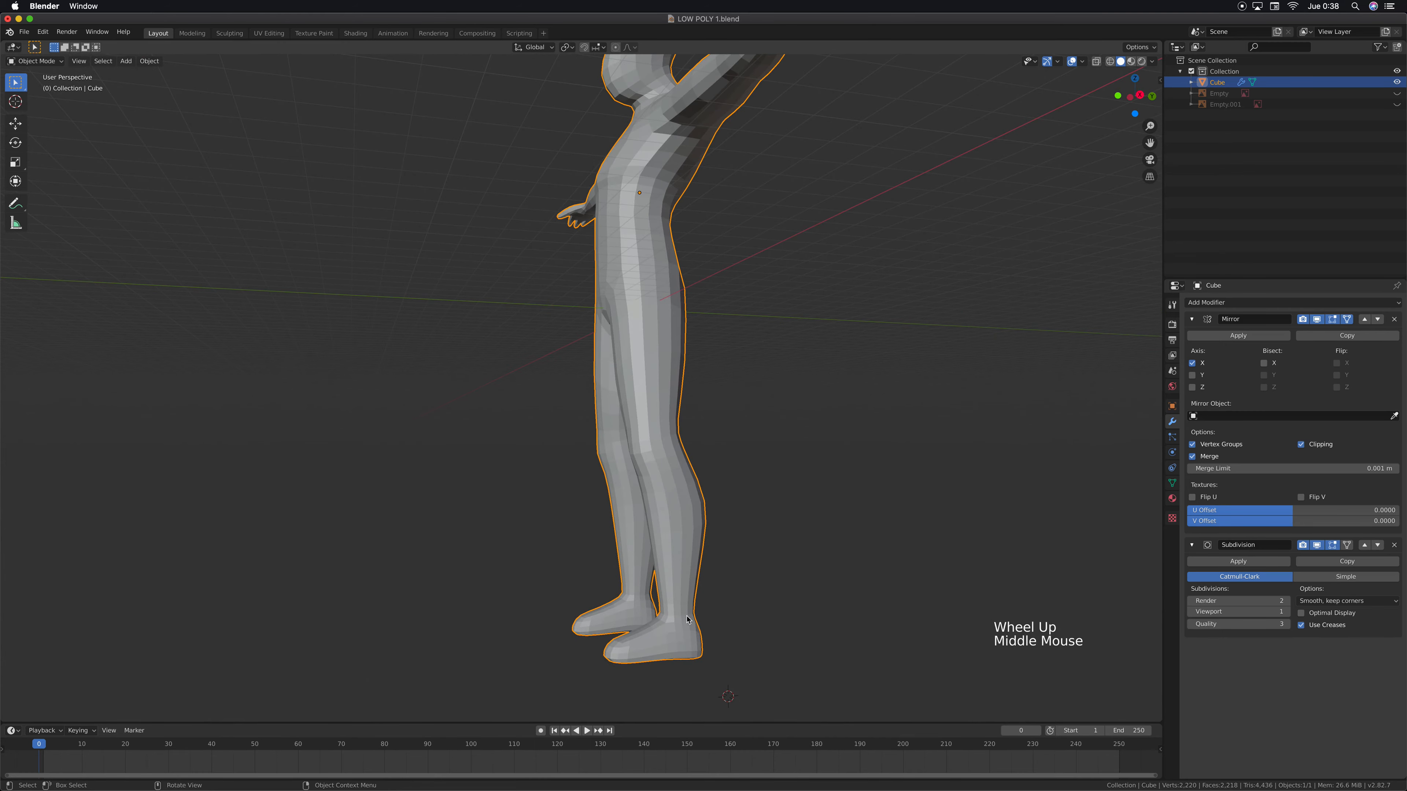
middle_click_drag(581, 558, 571, 340)
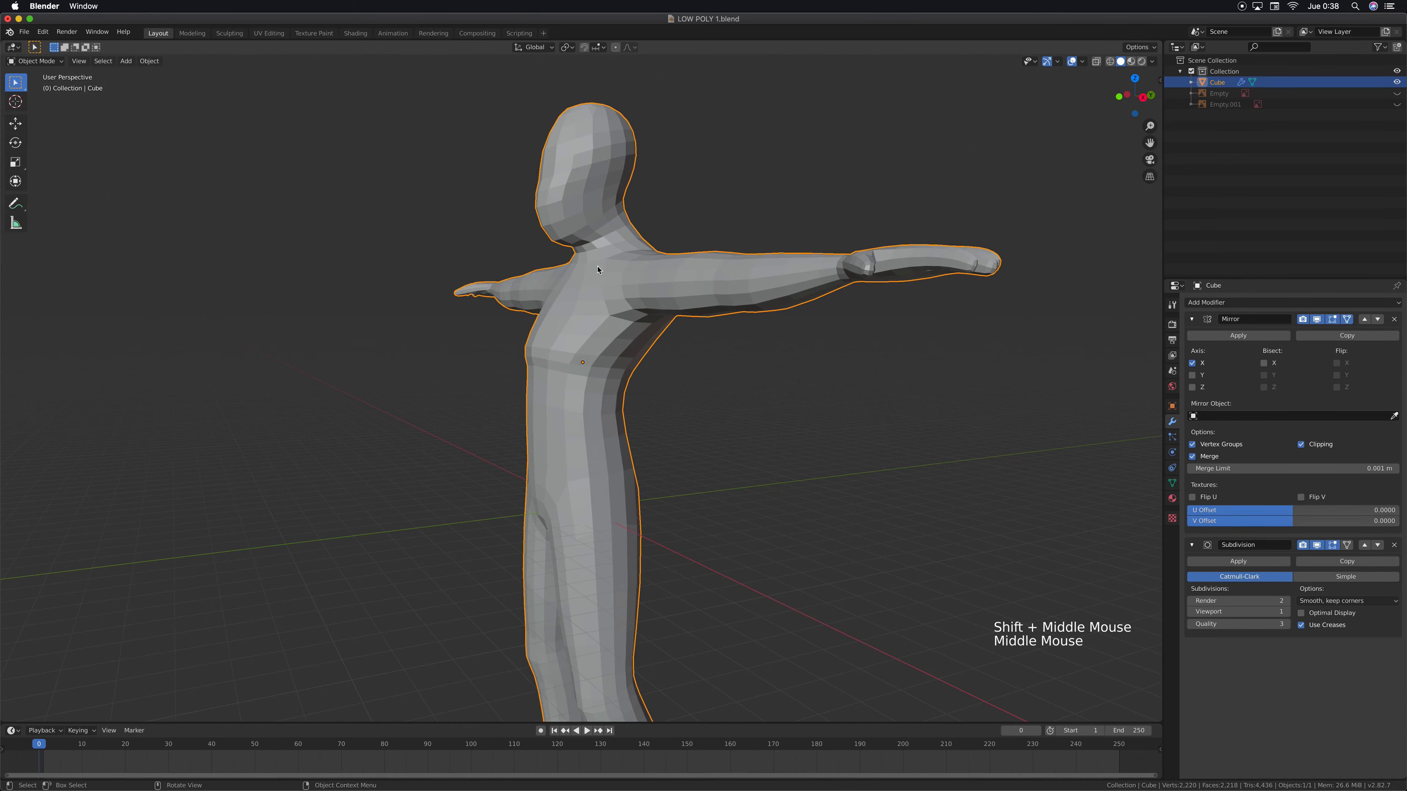
middle_click_drag(598, 270, 655, 378)
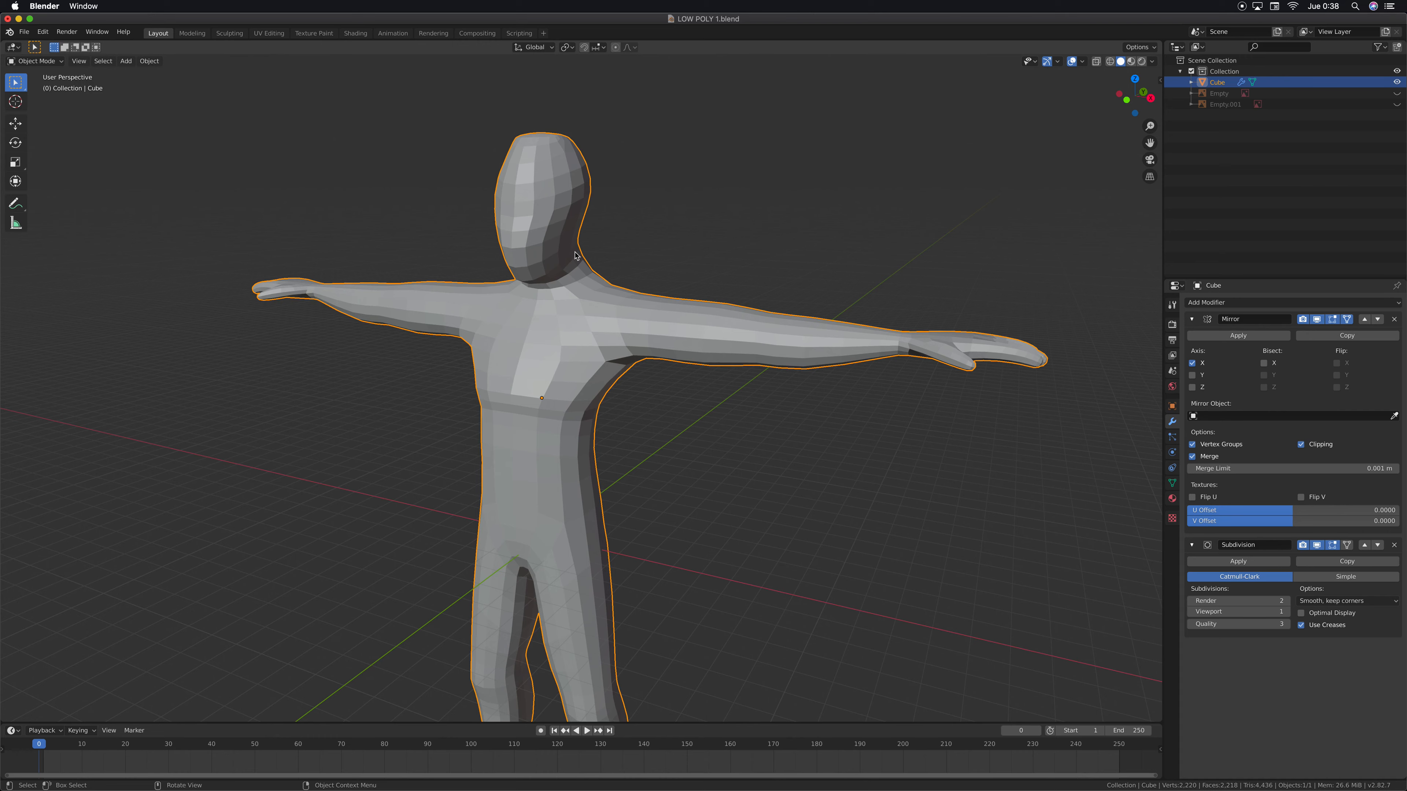
middle_click_drag(698, 281, 700, 323)
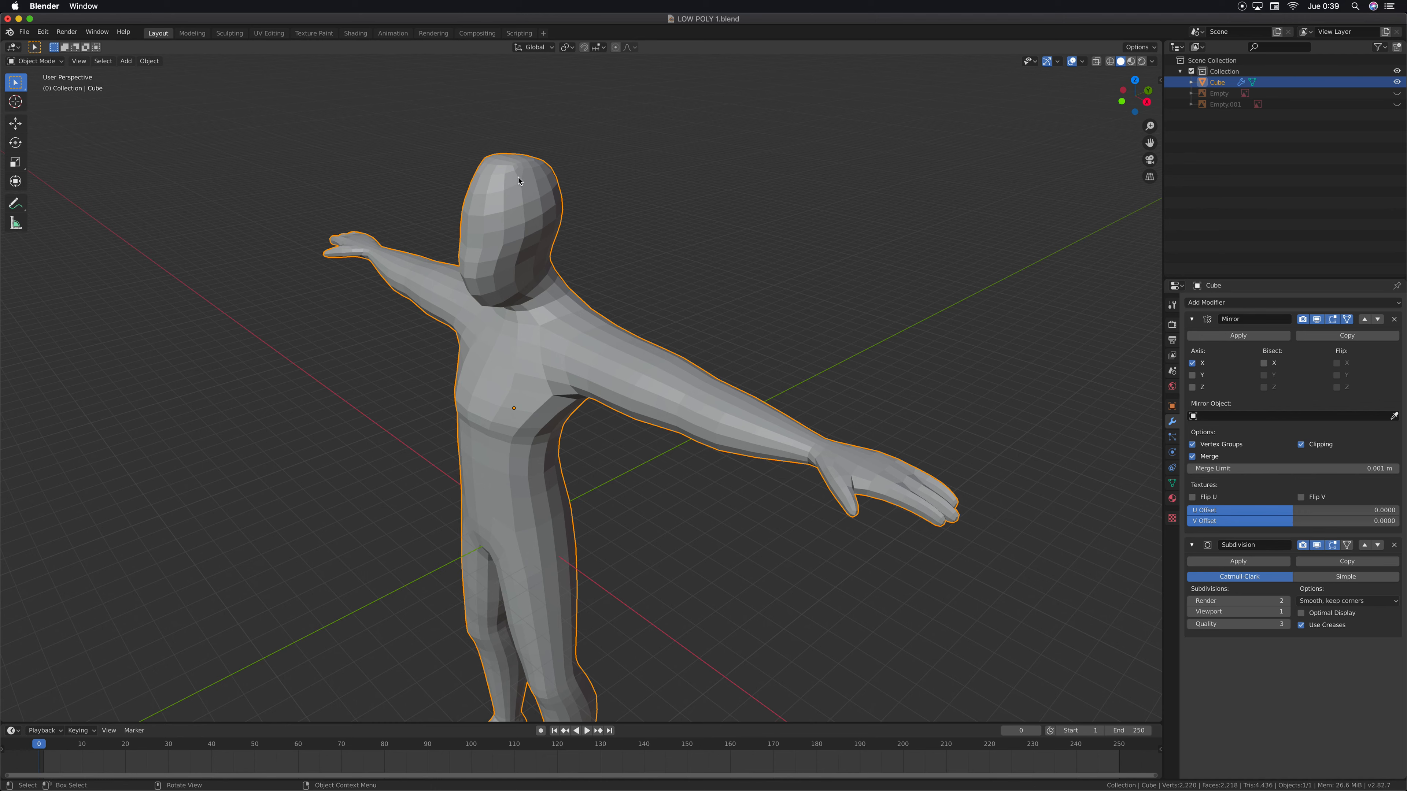
middle_click_drag(577, 325, 489, 174)
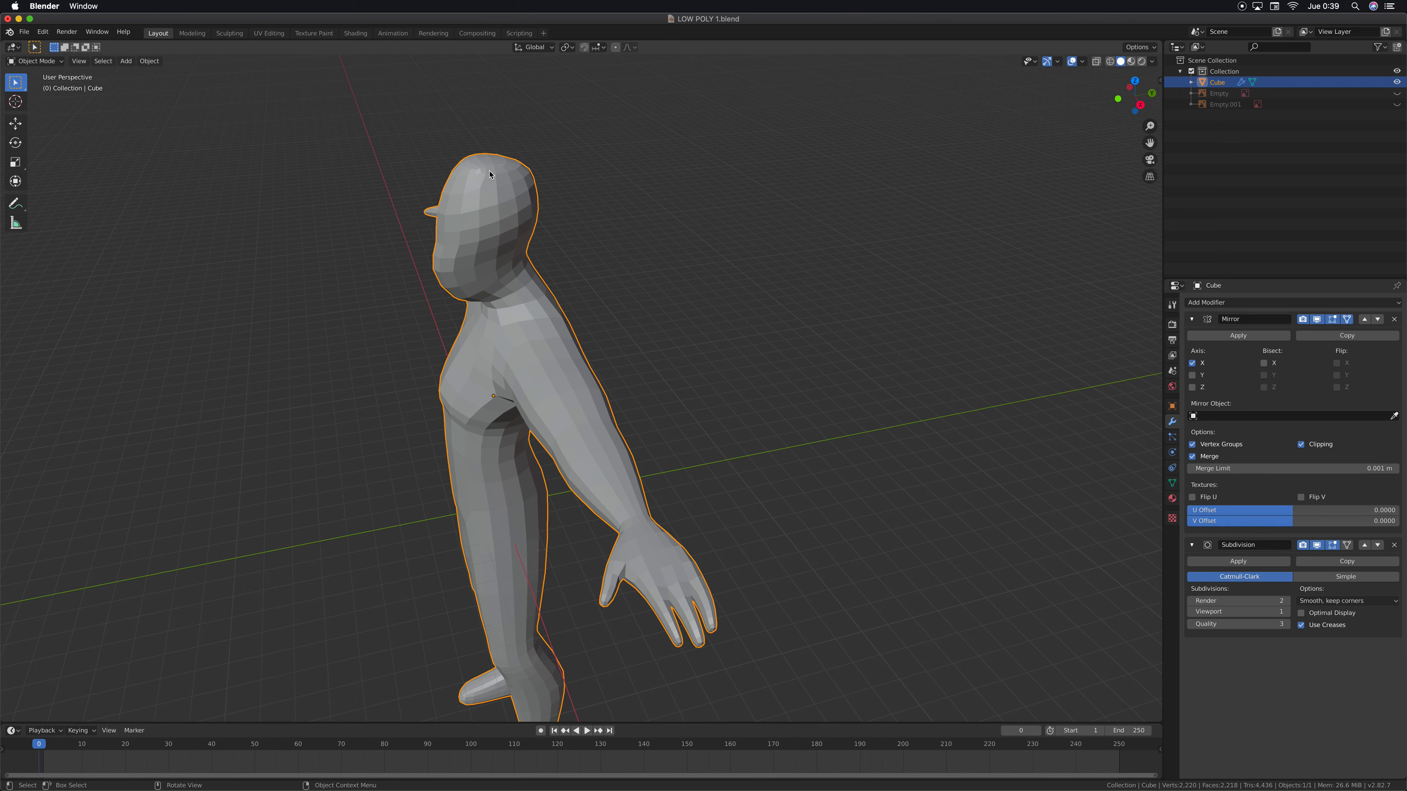
middle_click_drag(533, 248, 606, 237)
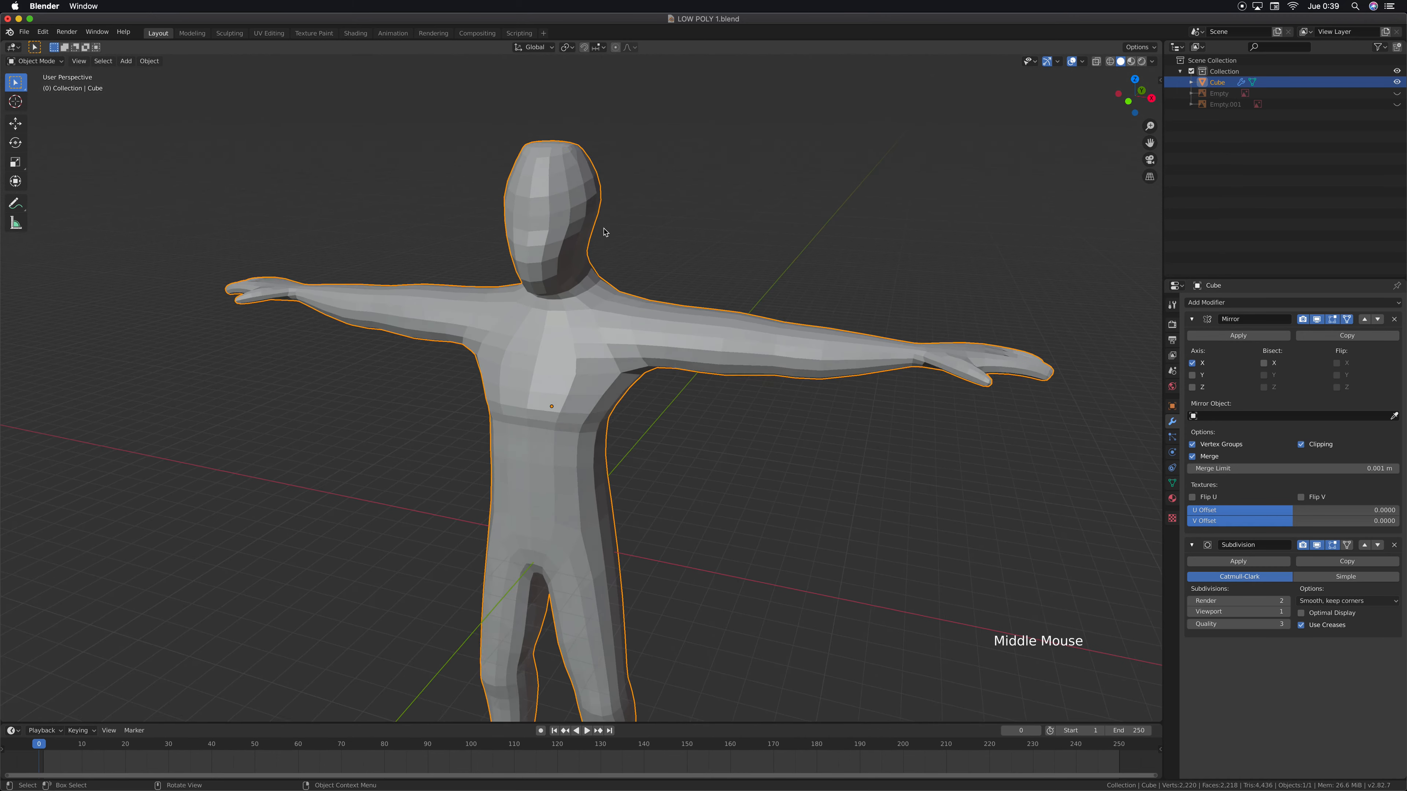
scroll(604, 285, "down", 2)
middle_click_drag(605, 285, 653, 238, "shift")
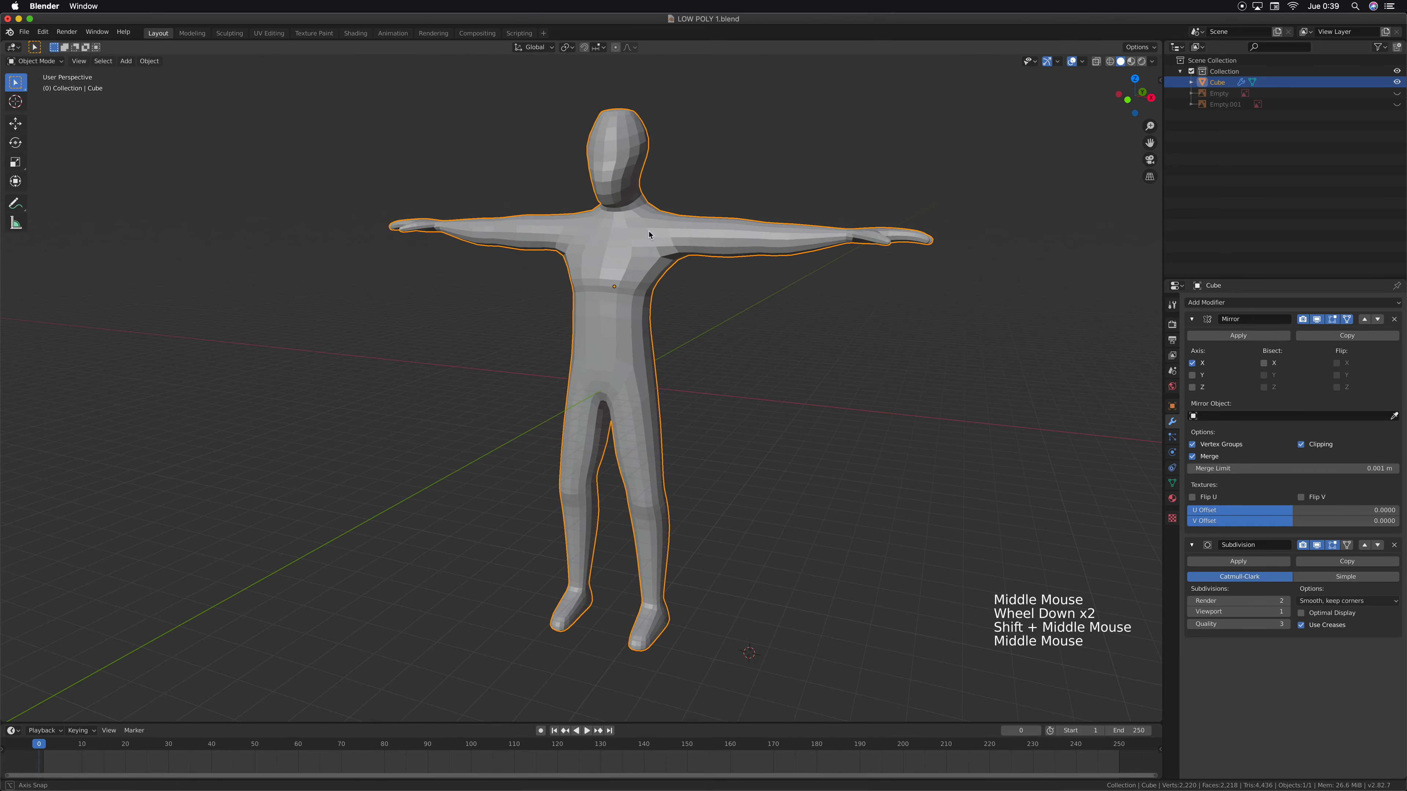